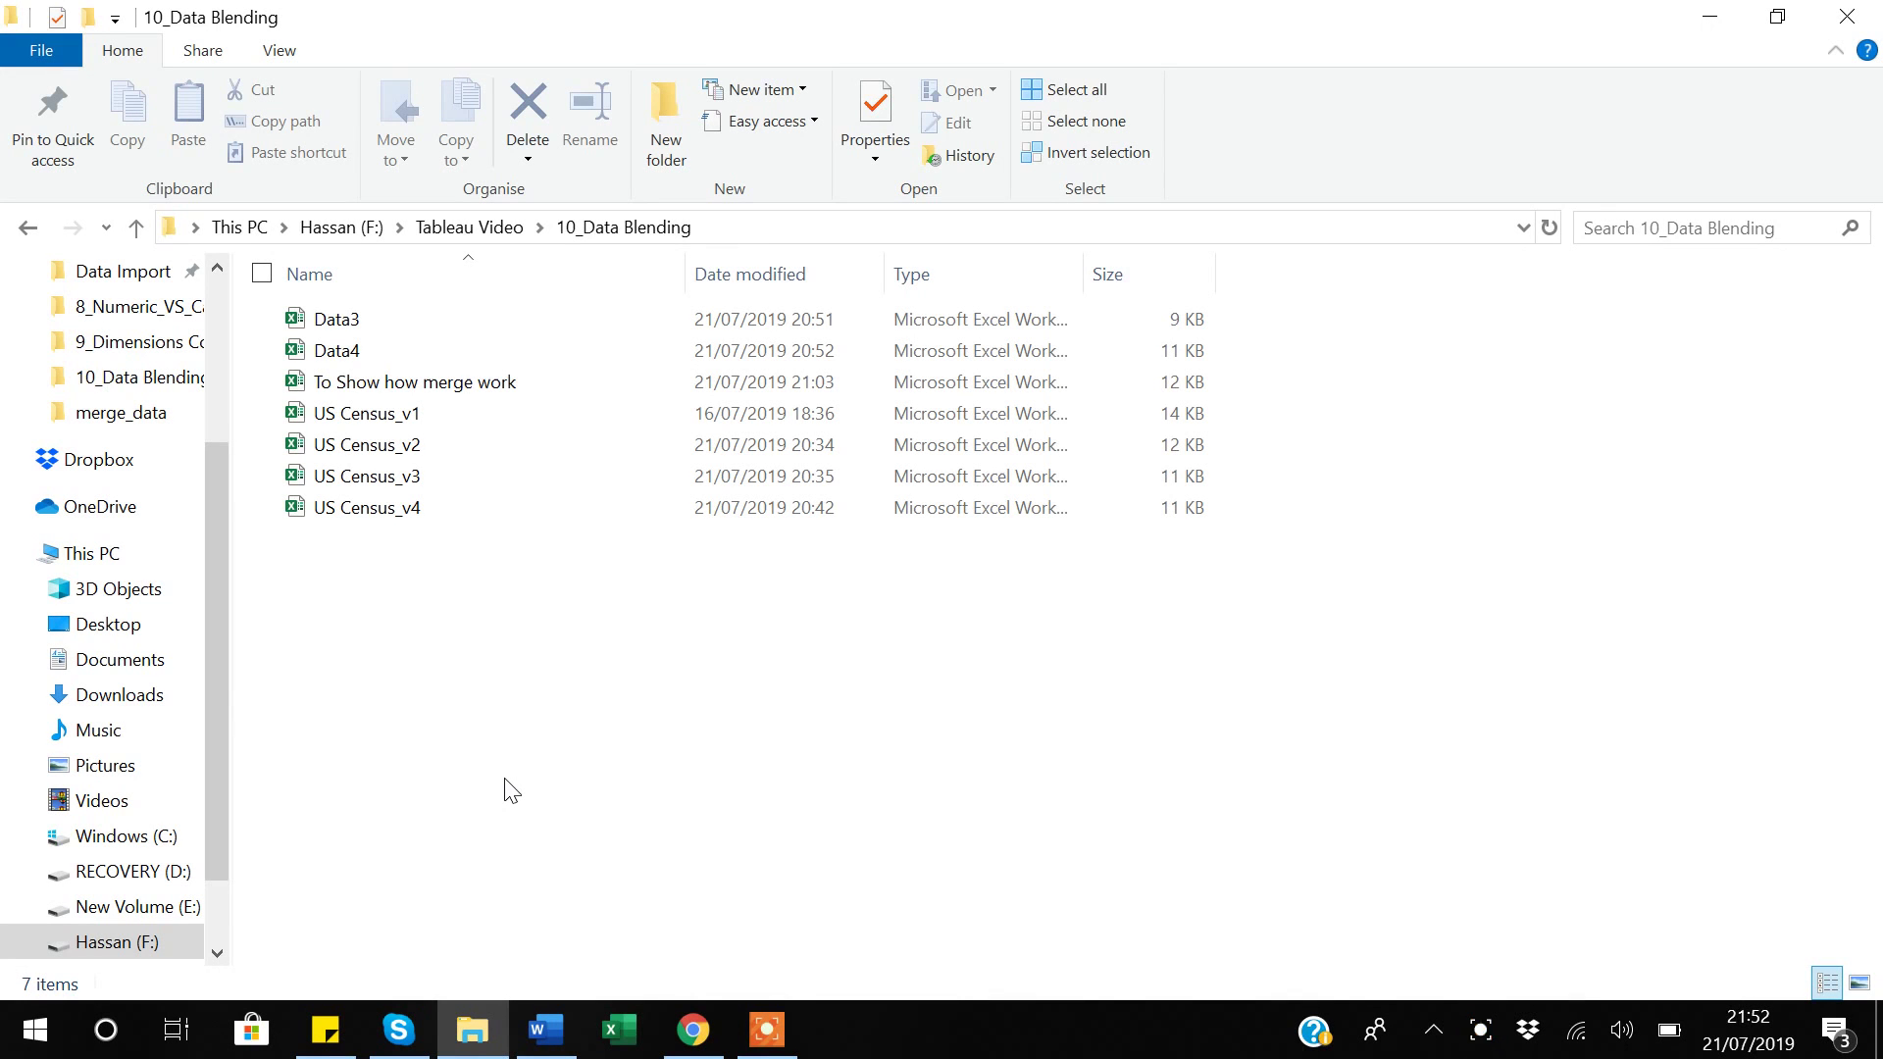
{"action": "left_click", "coordinate": [357, 418]}
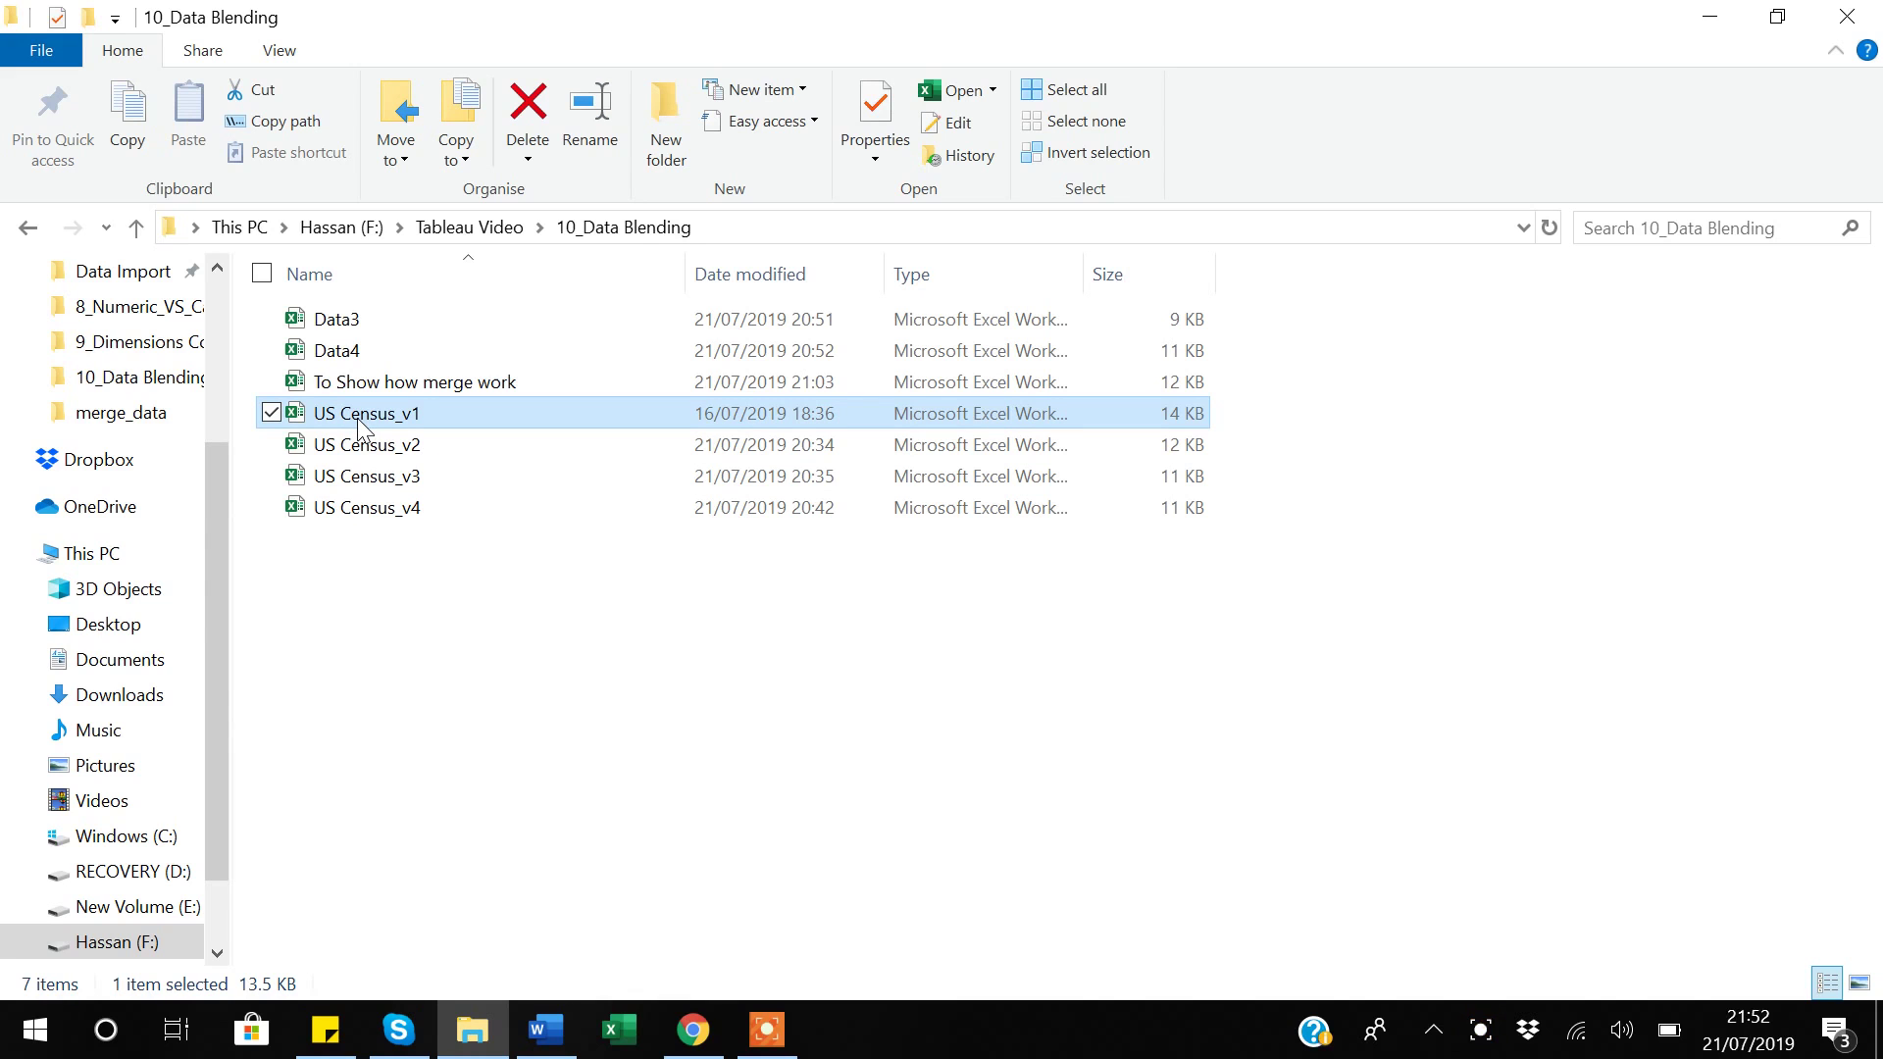
{"action": "key", "text": "shift+Down"}
{"action": "key", "text": "shift+Down"}
{"action": "key", "text": "shift+Down"}
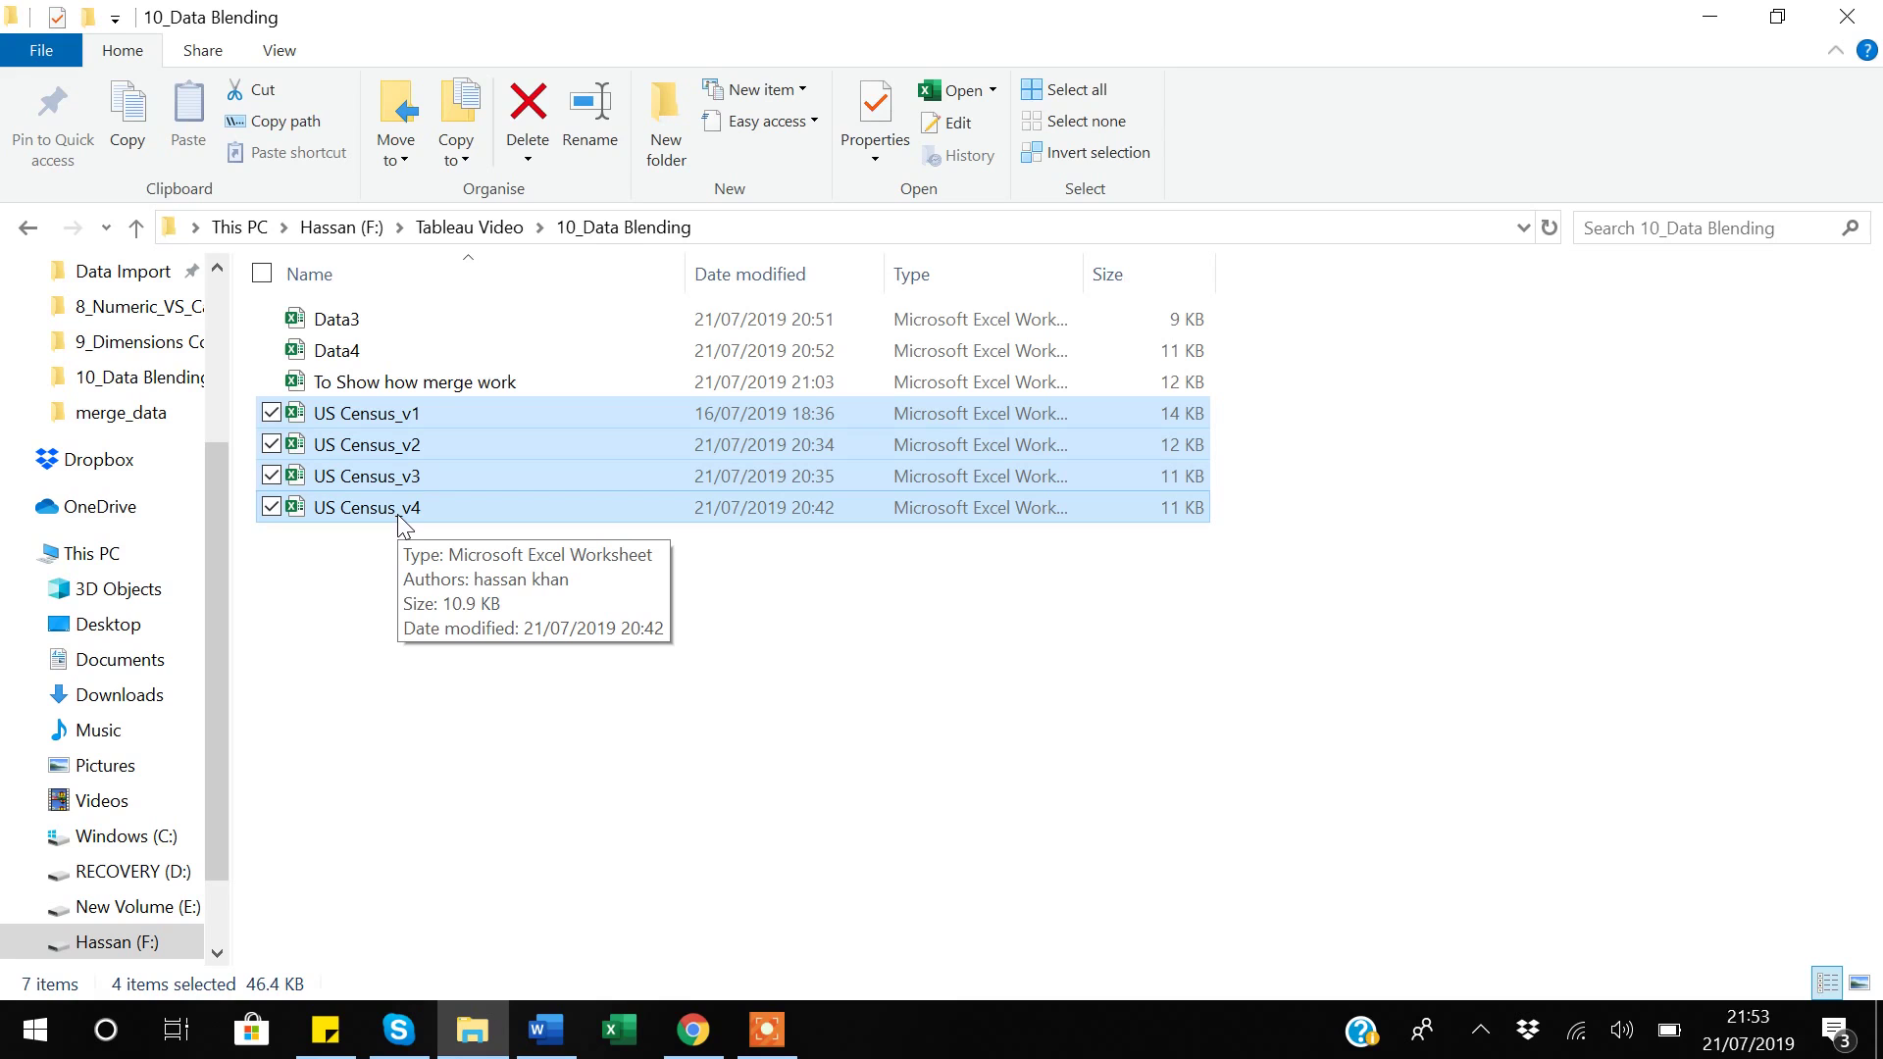
{"action": "left_click", "coordinate": [349, 603]}
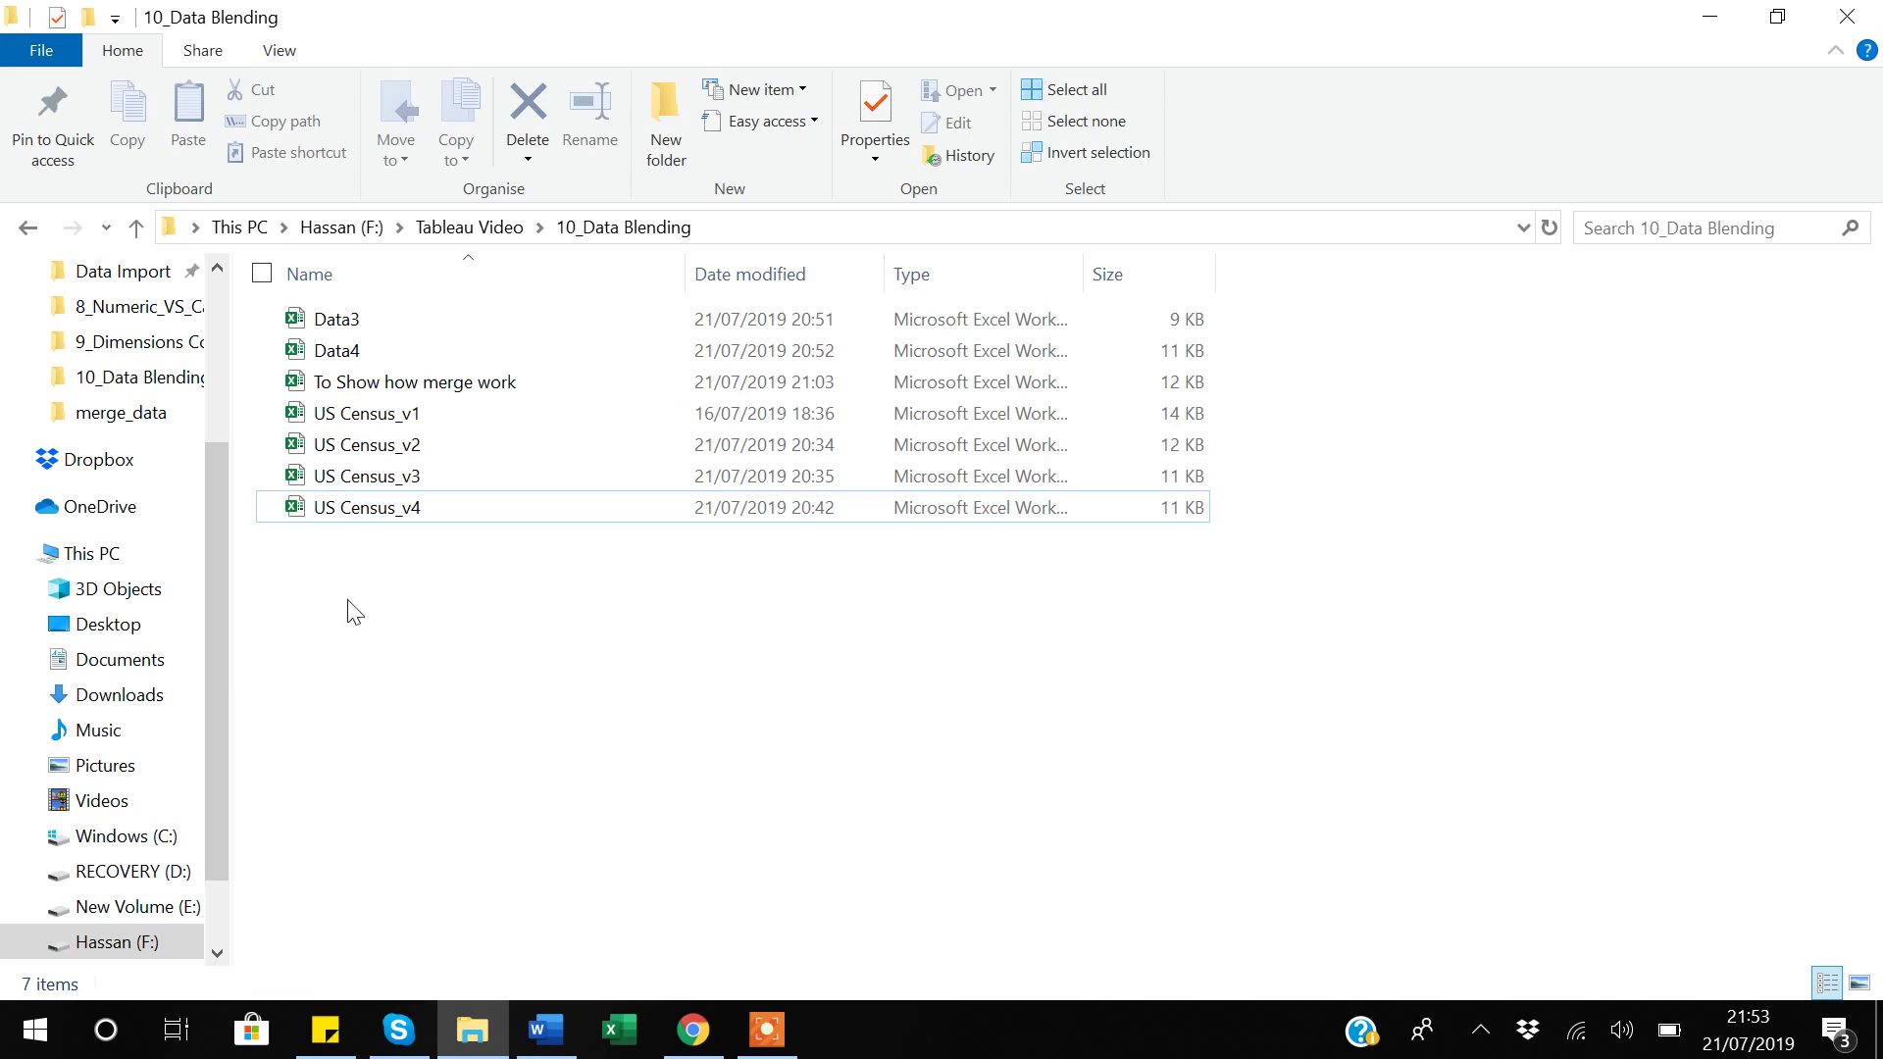
Step: Open the US Census_v1 workbook and highlight its first record from Country to status
{"action": "left_click", "coordinate": [371, 420]}
{"action": "double_click", "coordinate": [370, 420]}
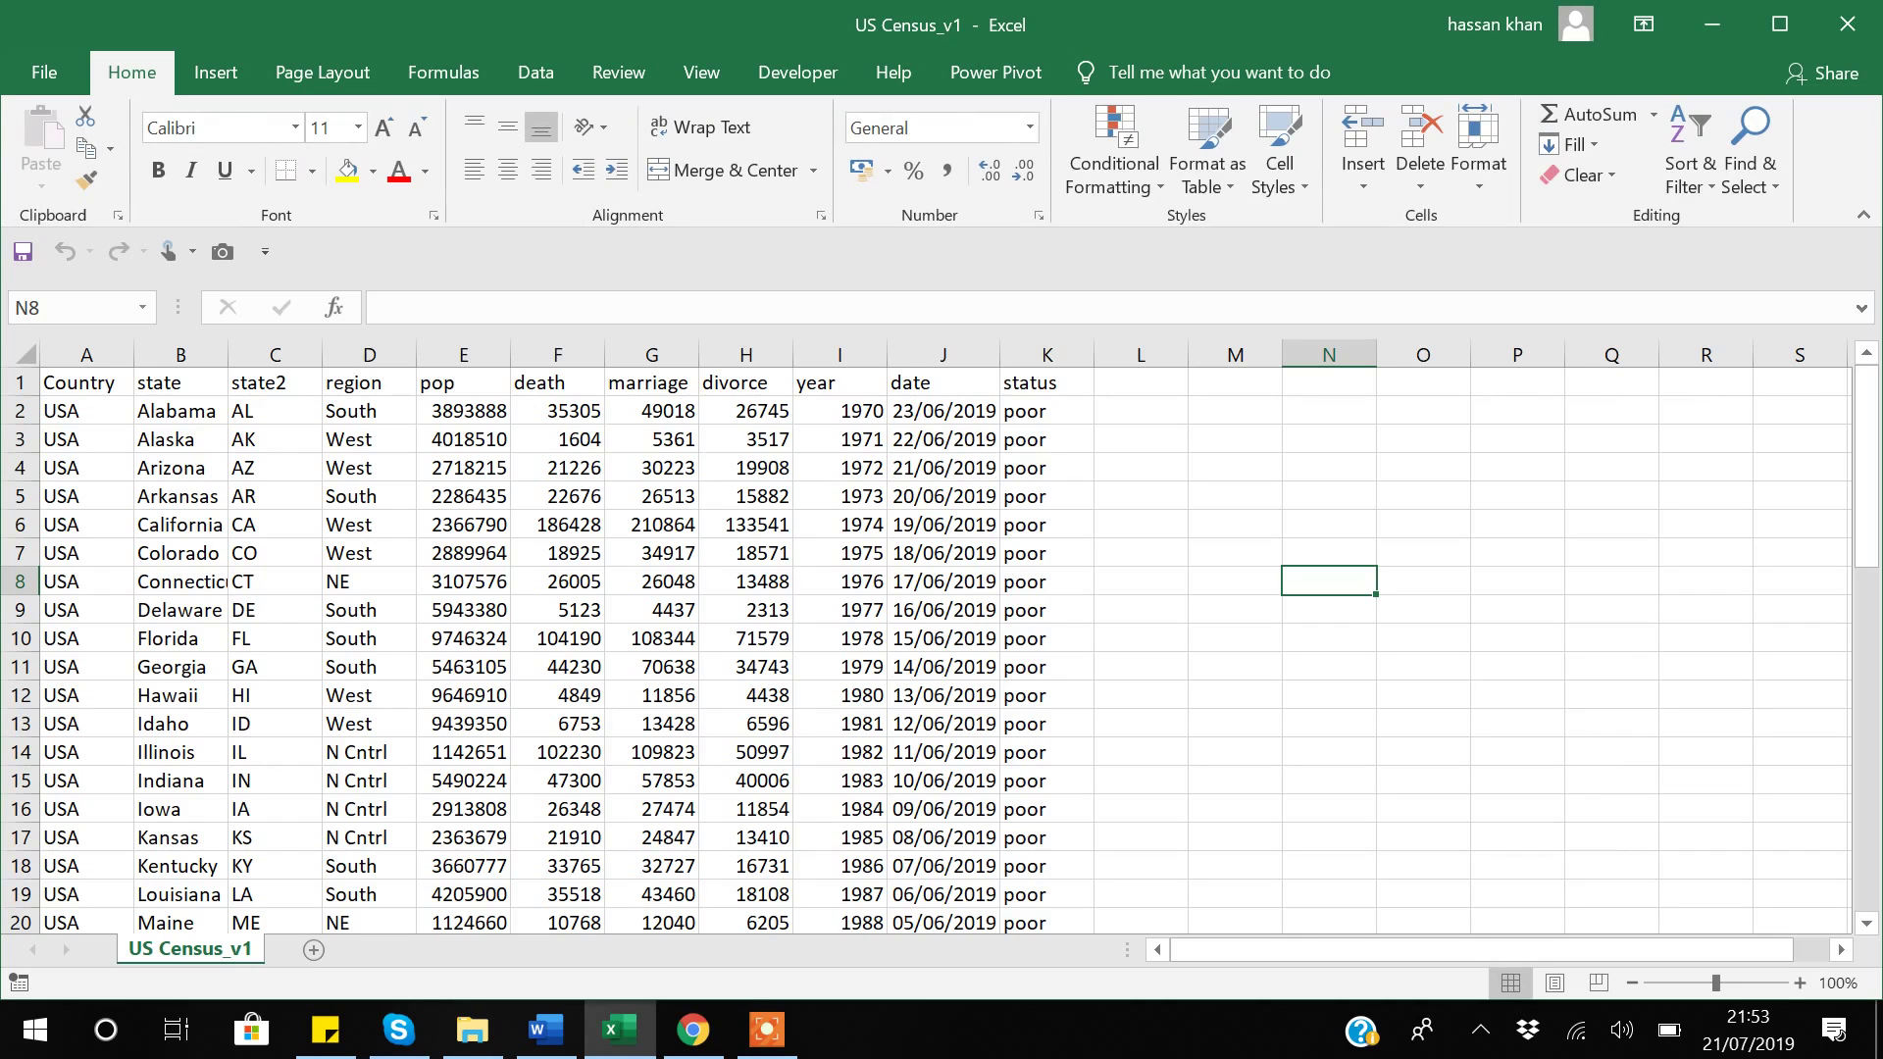
{"action": "left_click", "coordinate": [79, 411]}
{"action": "key", "text": "shift+Right"}
{"action": "key", "text": "shift+Right"}
{"action": "key", "text": "shift+Right"}
{"action": "key", "text": "shift+Right"}
{"action": "key", "text": "shift+Right"}
{"action": "key", "text": "shift+Right"}
{"action": "key", "text": "shift+Right"}
{"action": "key", "text": "shift+Right"}
{"action": "key", "text": "shift+Right"}
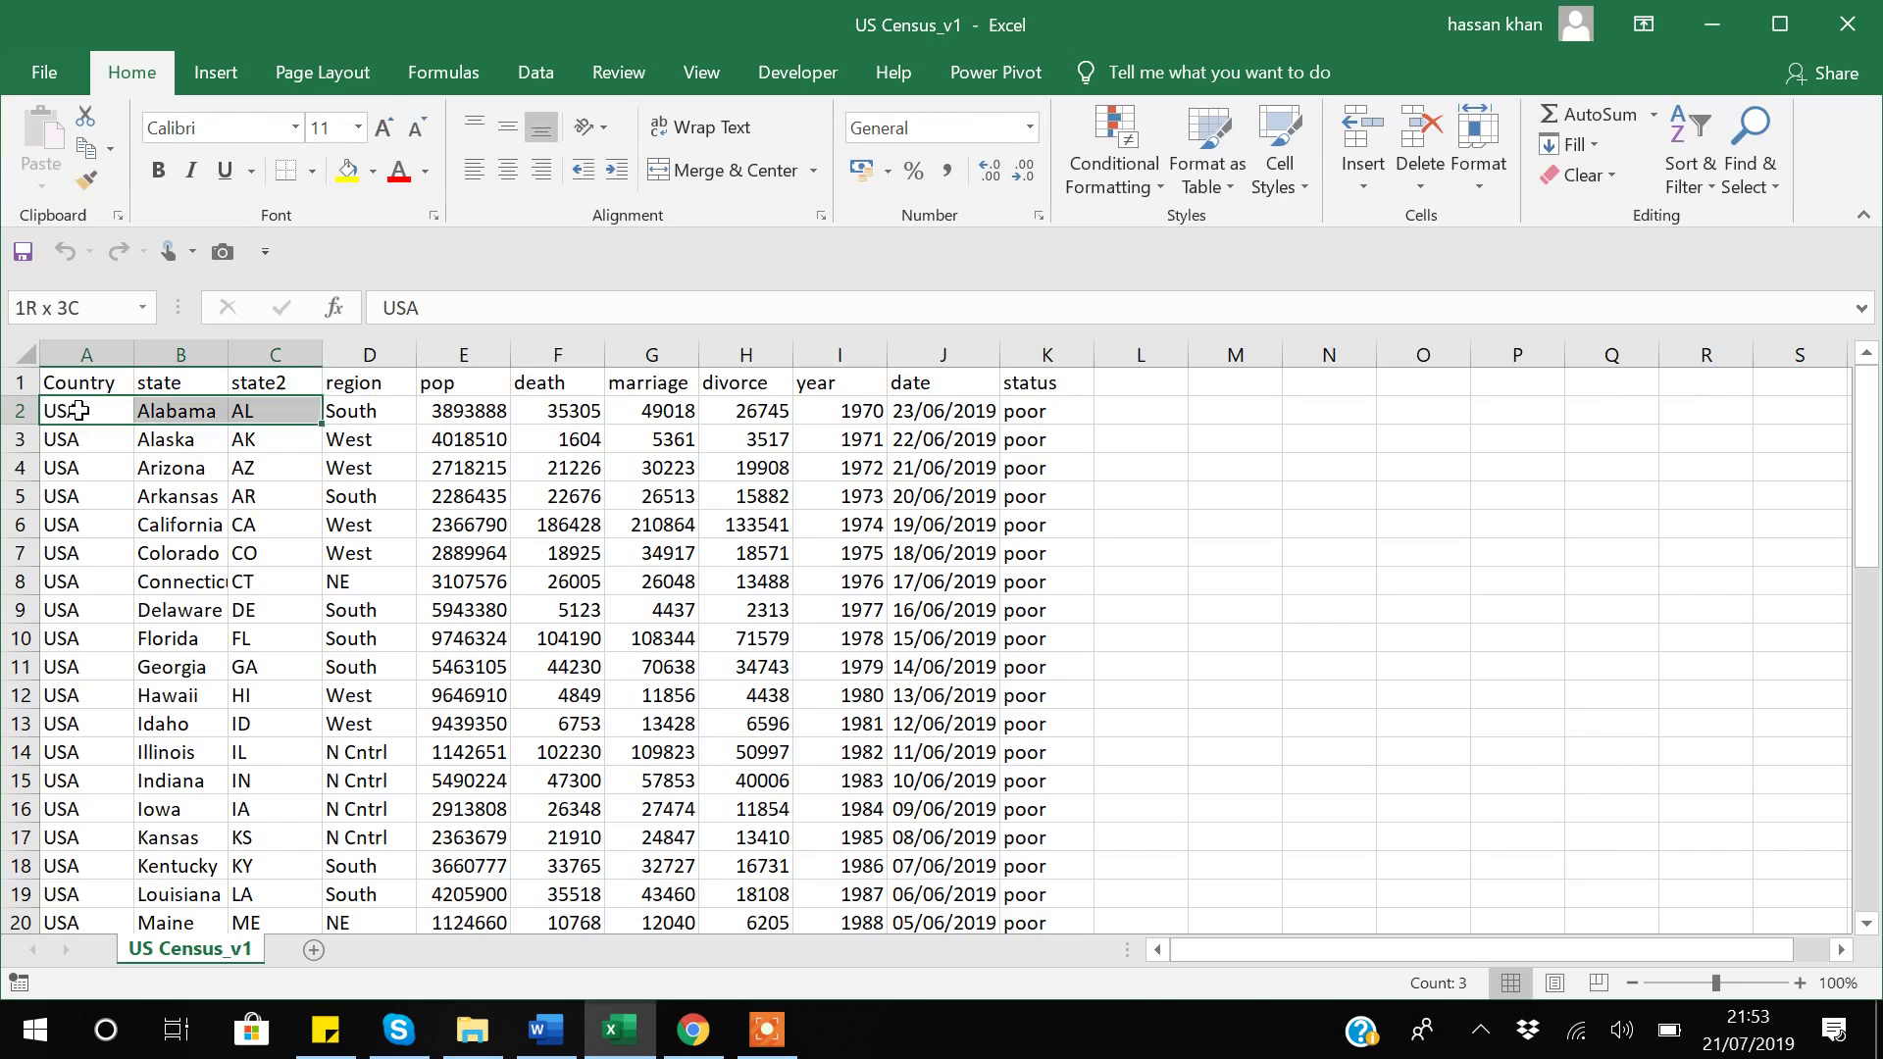
{"action": "key", "text": "shift+Right"}
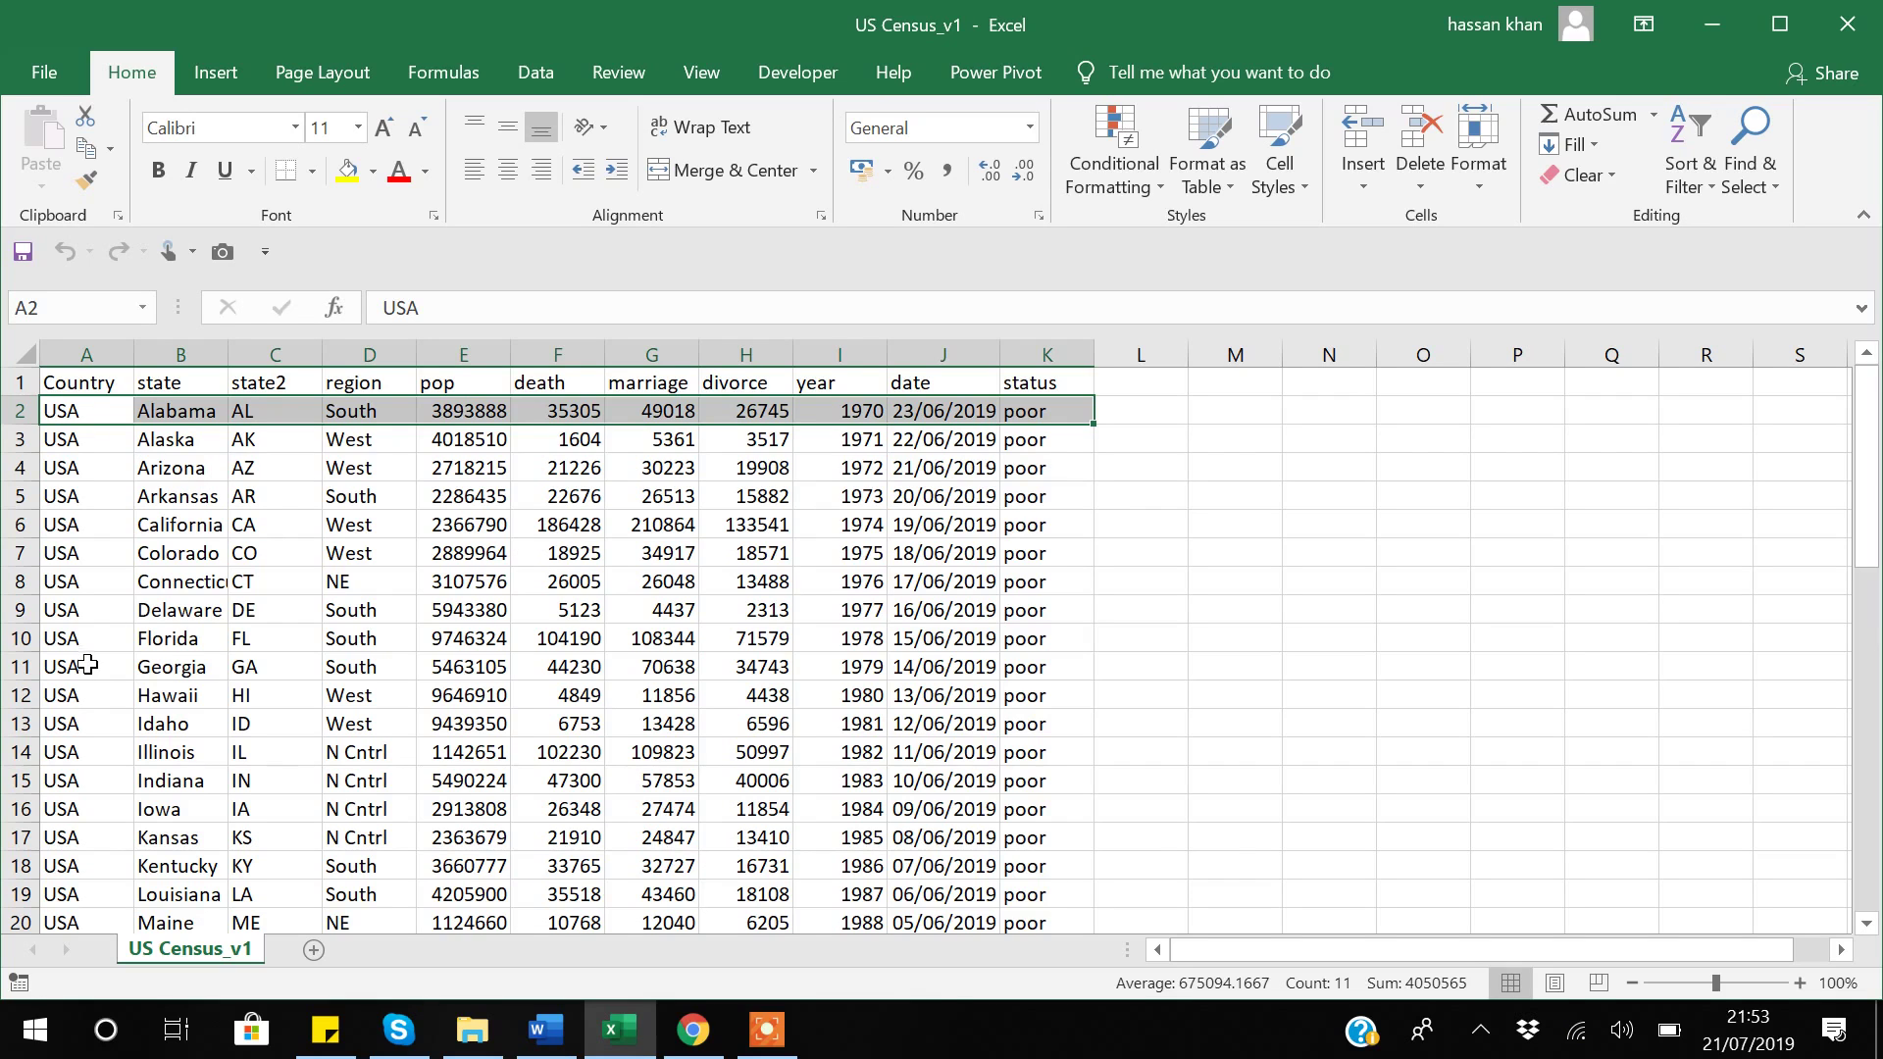
Step: Examine the first entries of the state column and the neighbouring state2, region and pop columns
{"action": "left_click", "coordinate": [154, 458]}
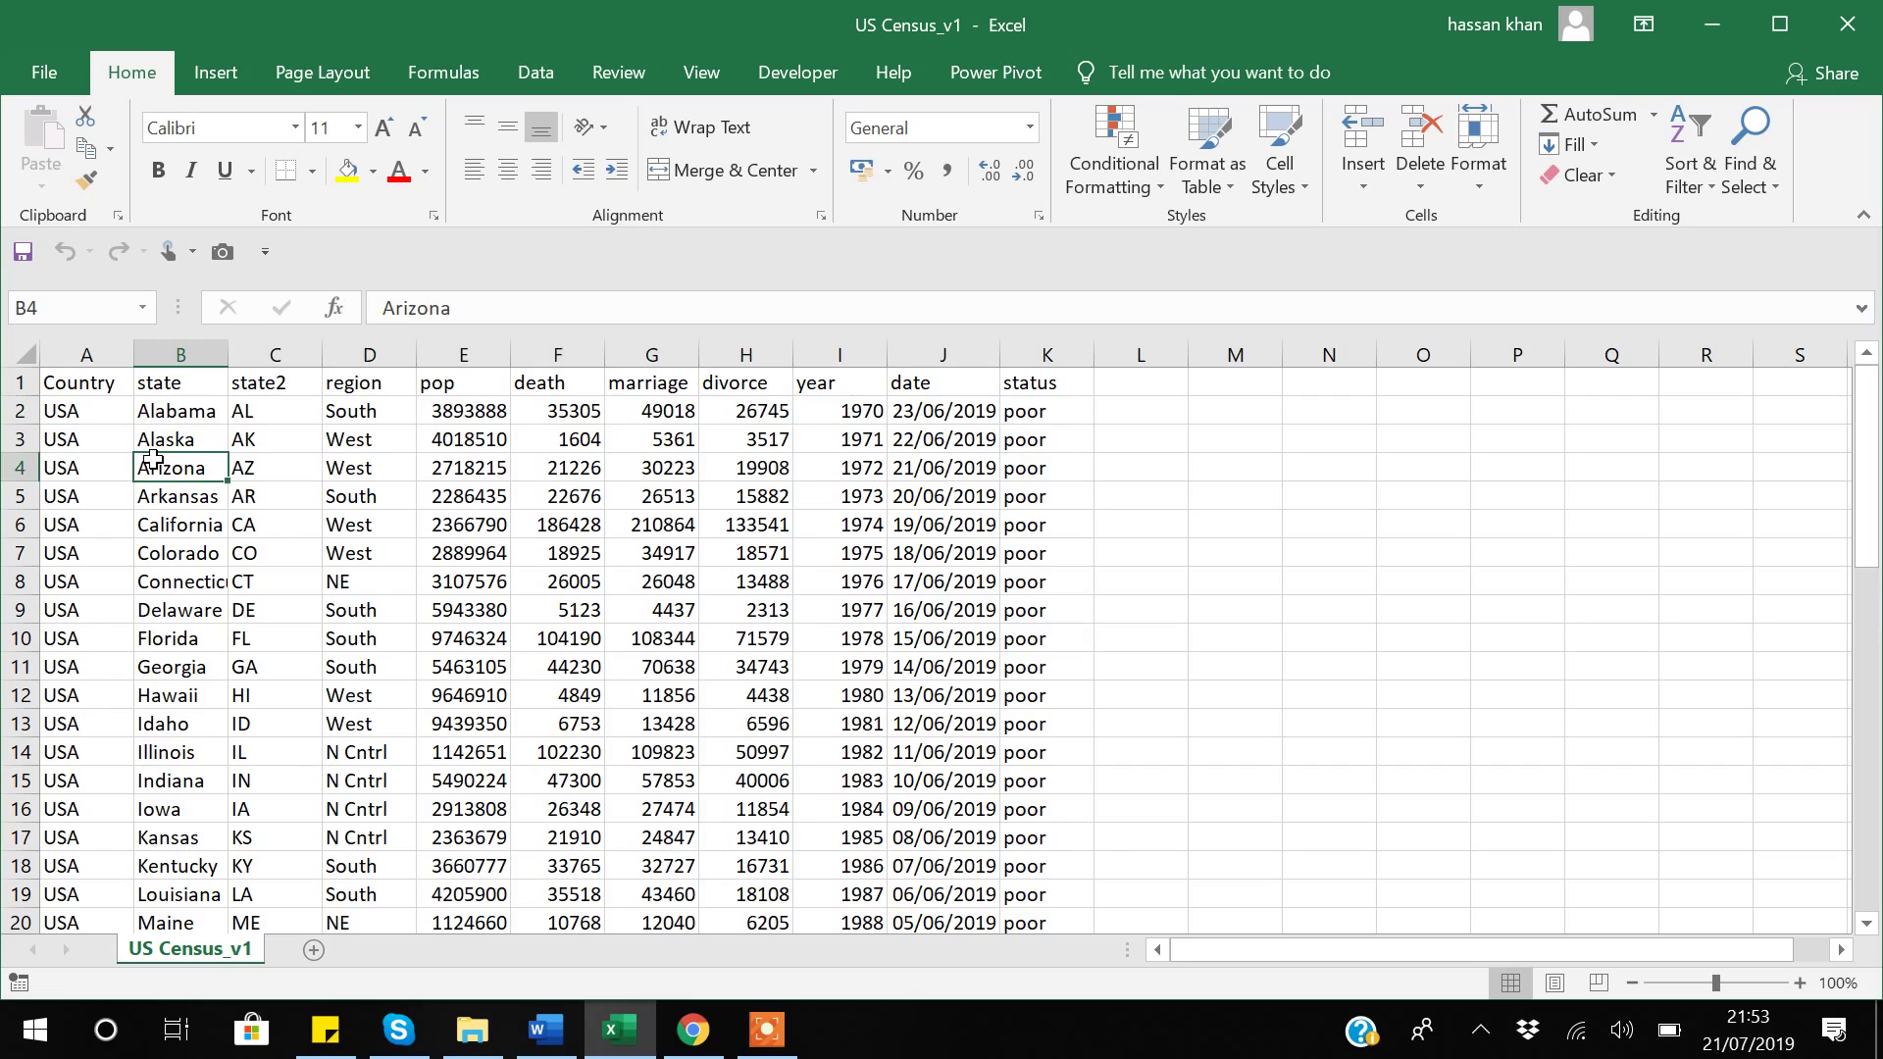
{"action": "key", "text": "Up"}
{"action": "key", "text": "alt+q"}
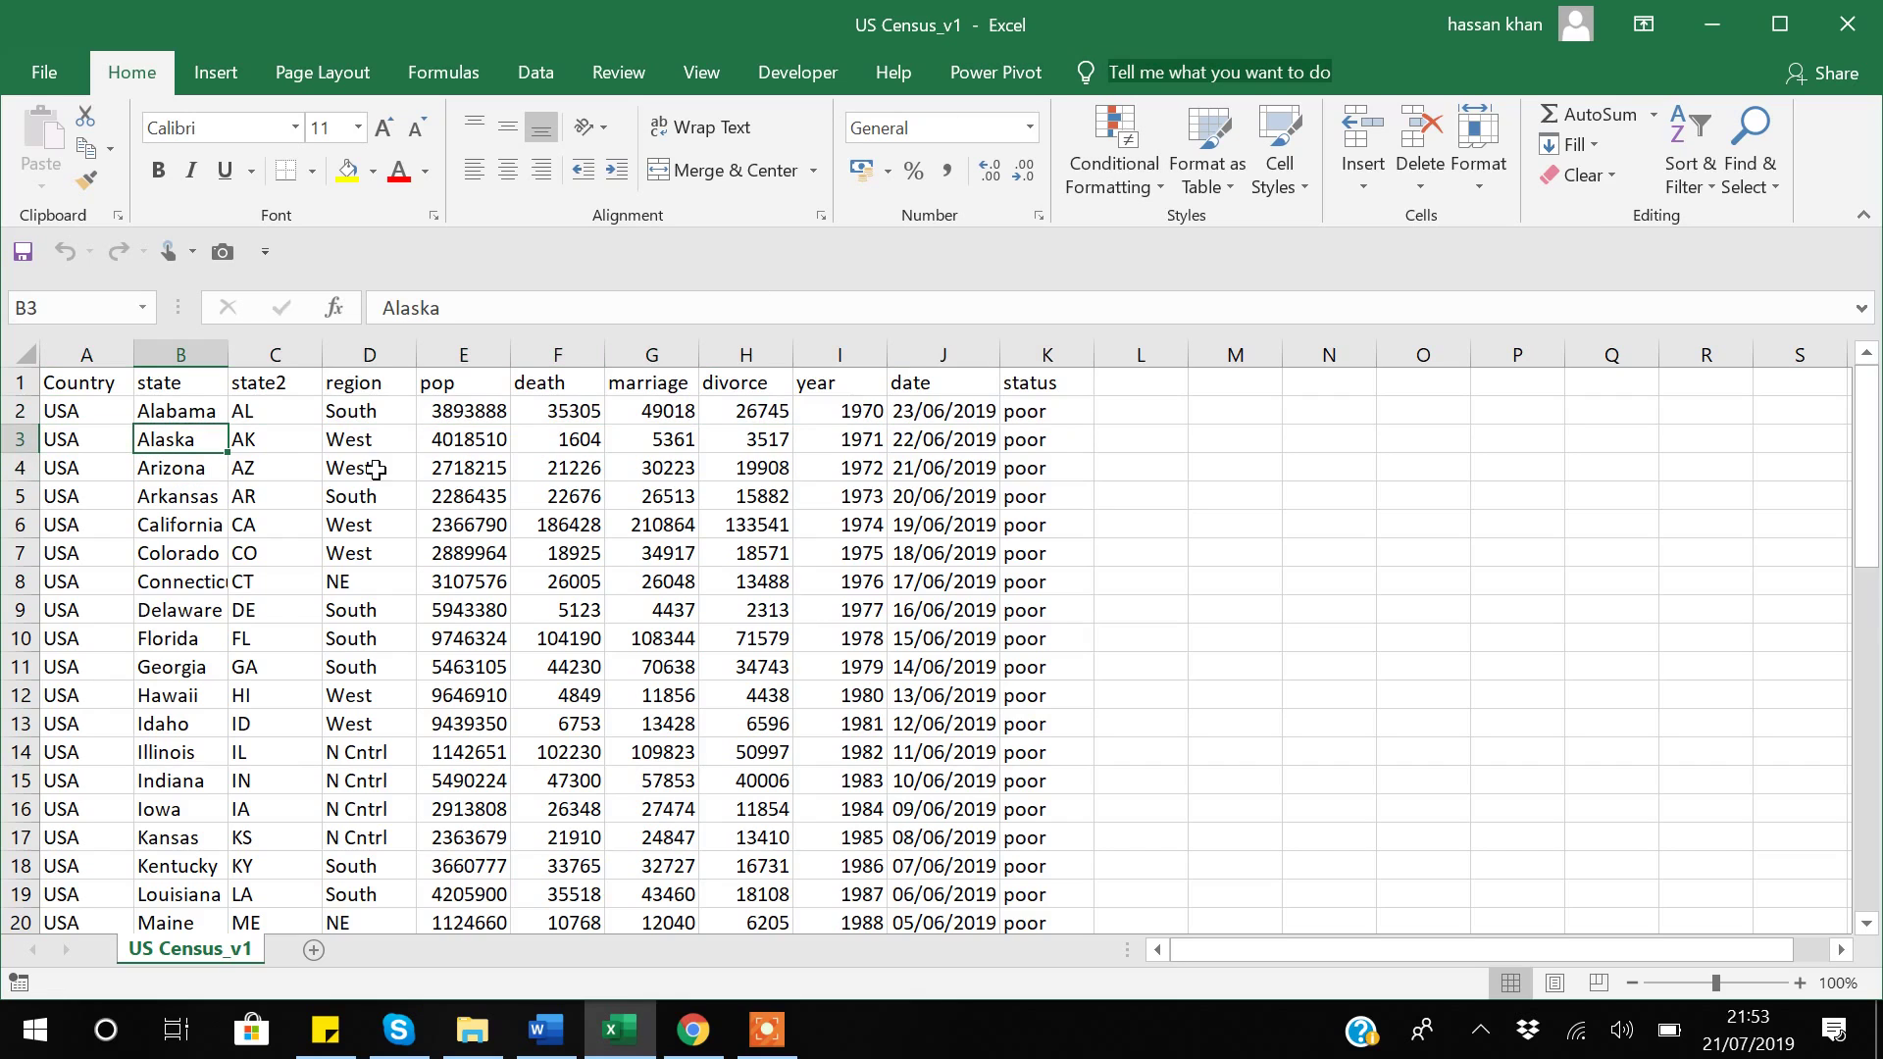
{"action": "left_click", "coordinate": [171, 411]}
{"action": "key", "text": "Down"}
{"action": "key", "text": "Down"}
{"action": "key", "text": "Up"}
{"action": "key", "text": "Up"}
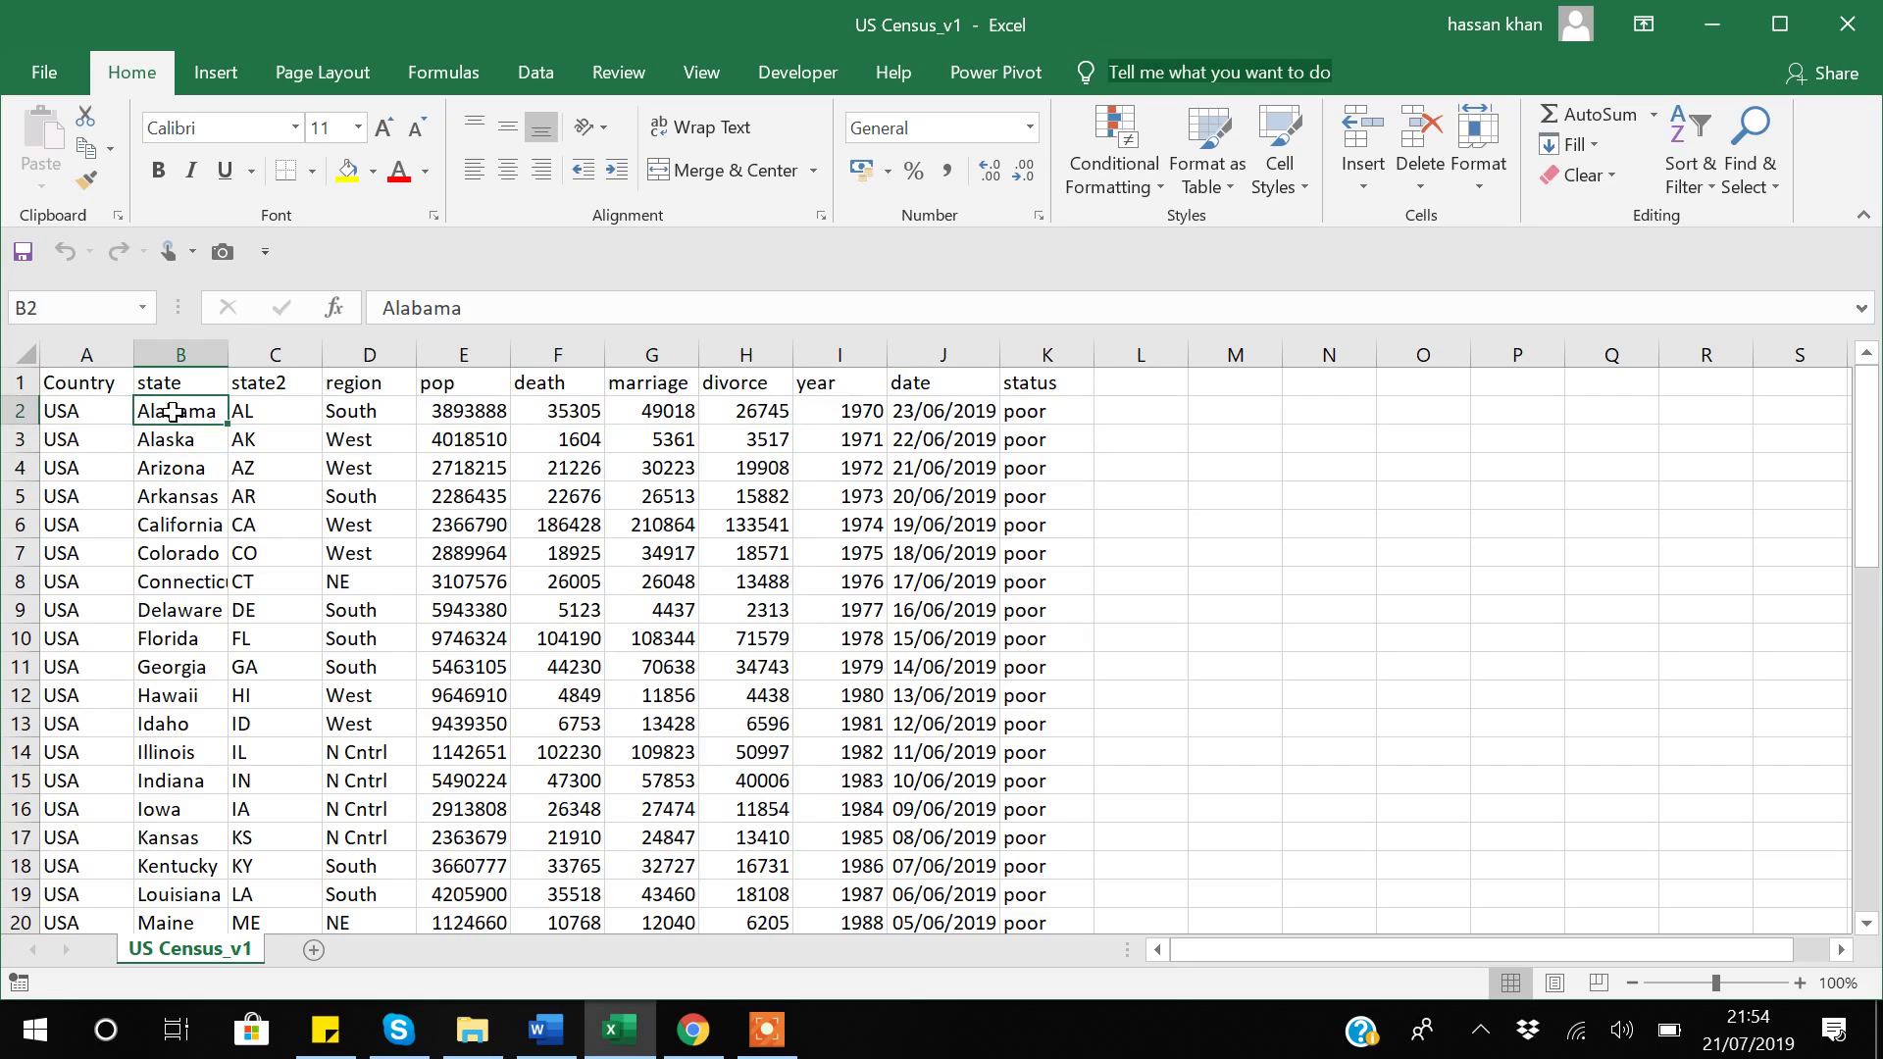
{"action": "key", "text": "Down"}
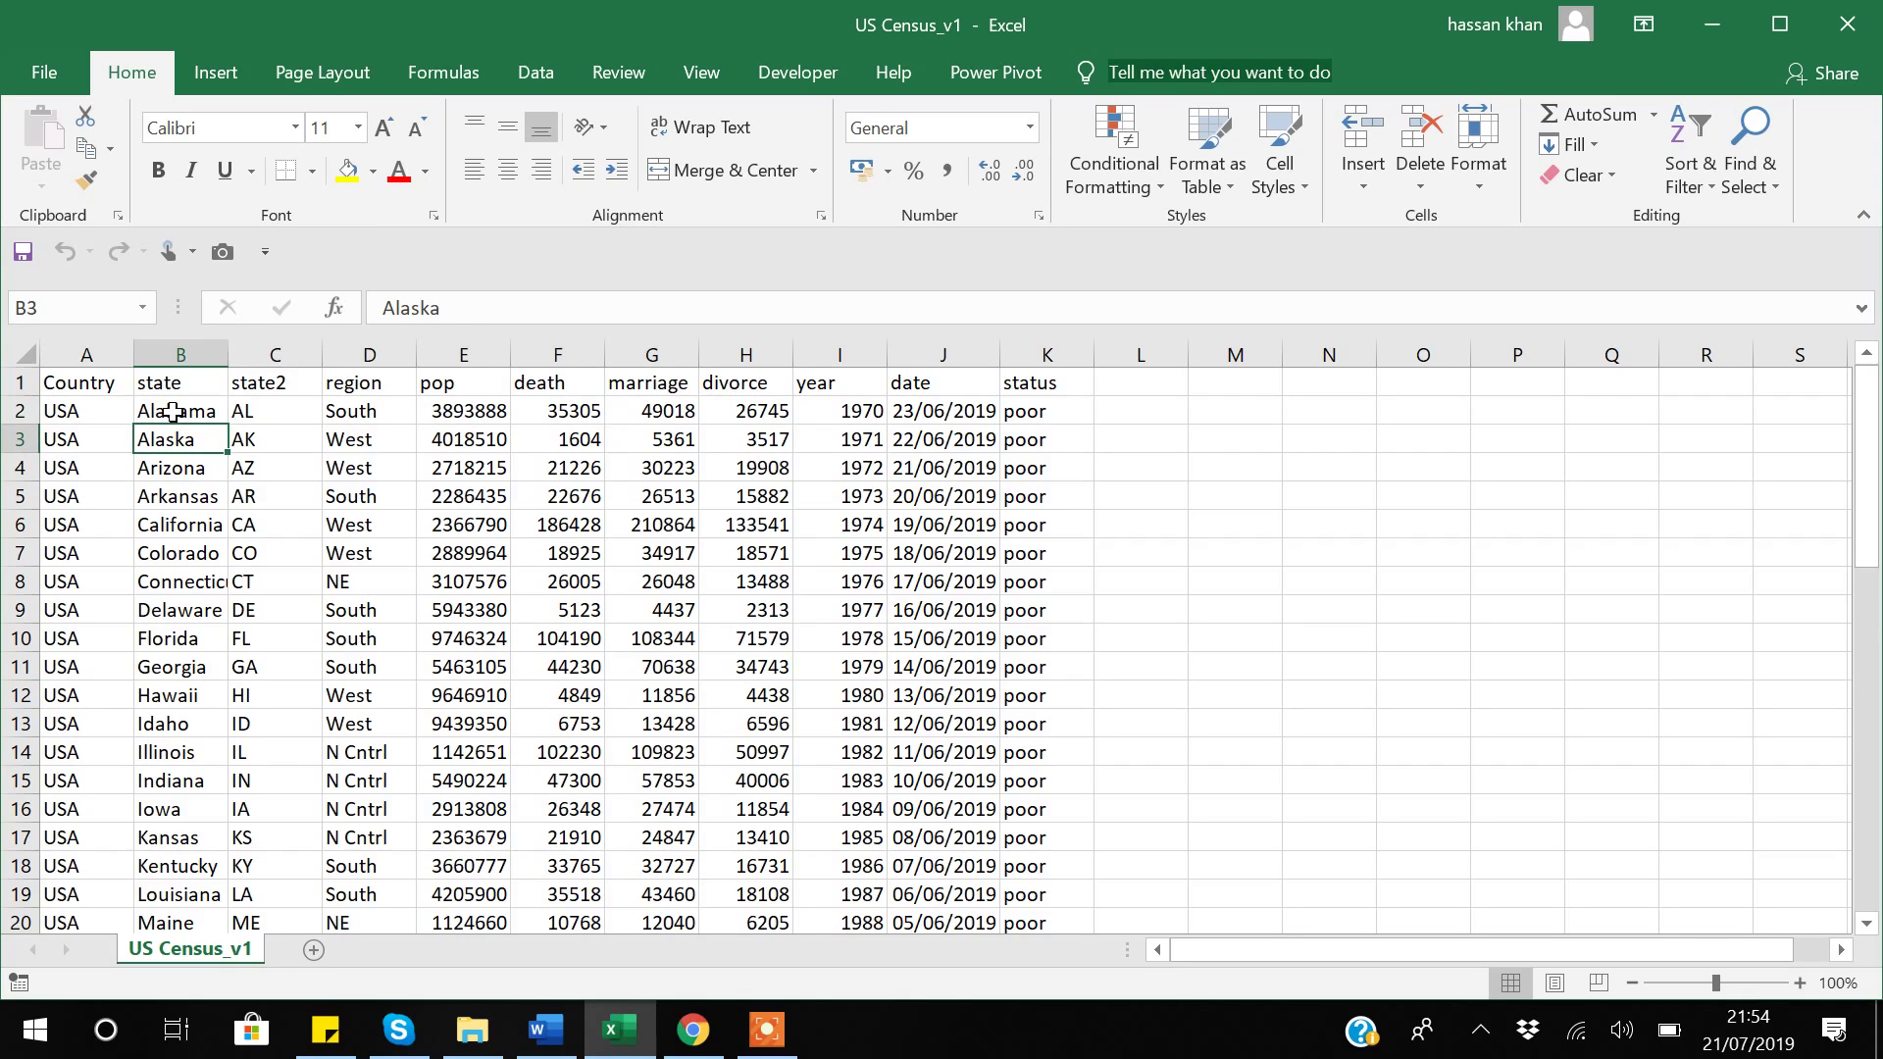
{"action": "key", "text": "Up"}
{"action": "key", "text": "Right"}
{"action": "key", "text": "Right"}
{"action": "key", "text": "Right"}
{"action": "key", "text": "Left"}
{"action": "key", "text": "Left"}
{"action": "key", "text": "Left"}
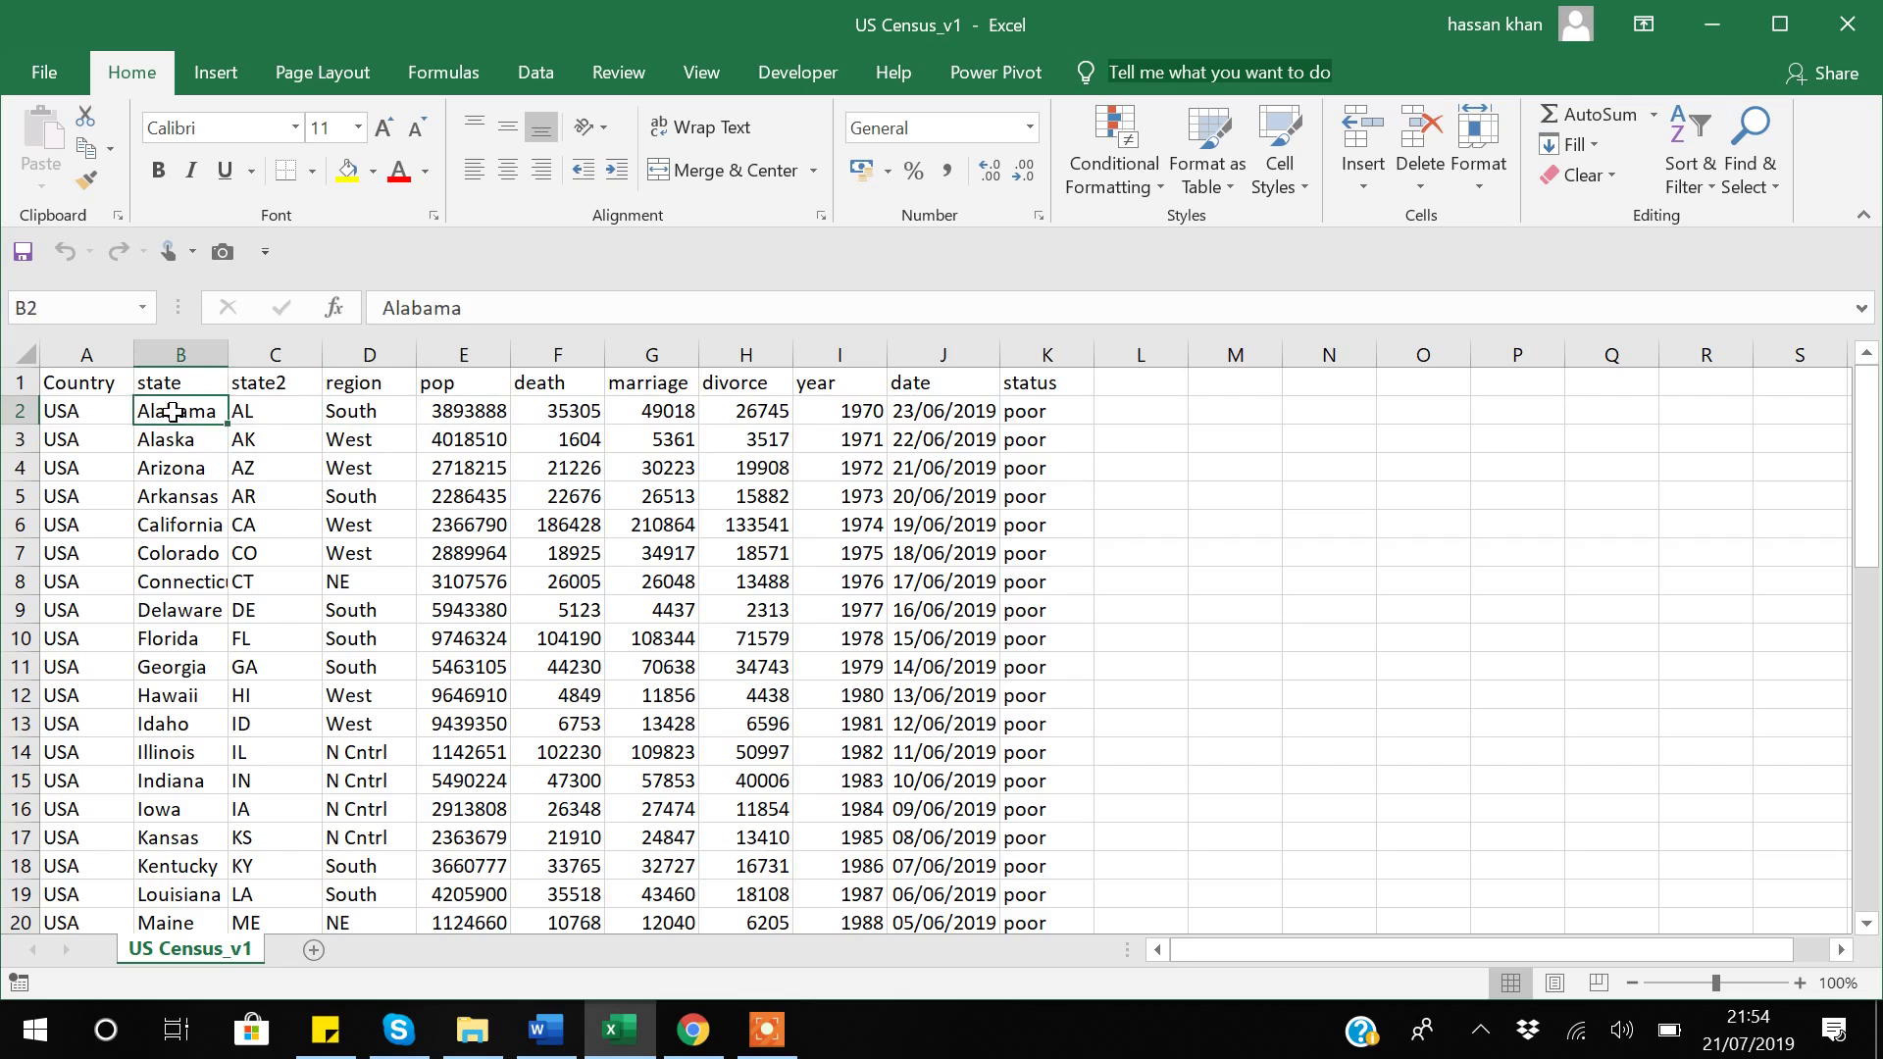
Step: Check the last record of the Country column, then return to the header row at the pop column
{"action": "key", "text": "Left"}
{"action": "key", "text": "ctrl+Down"}
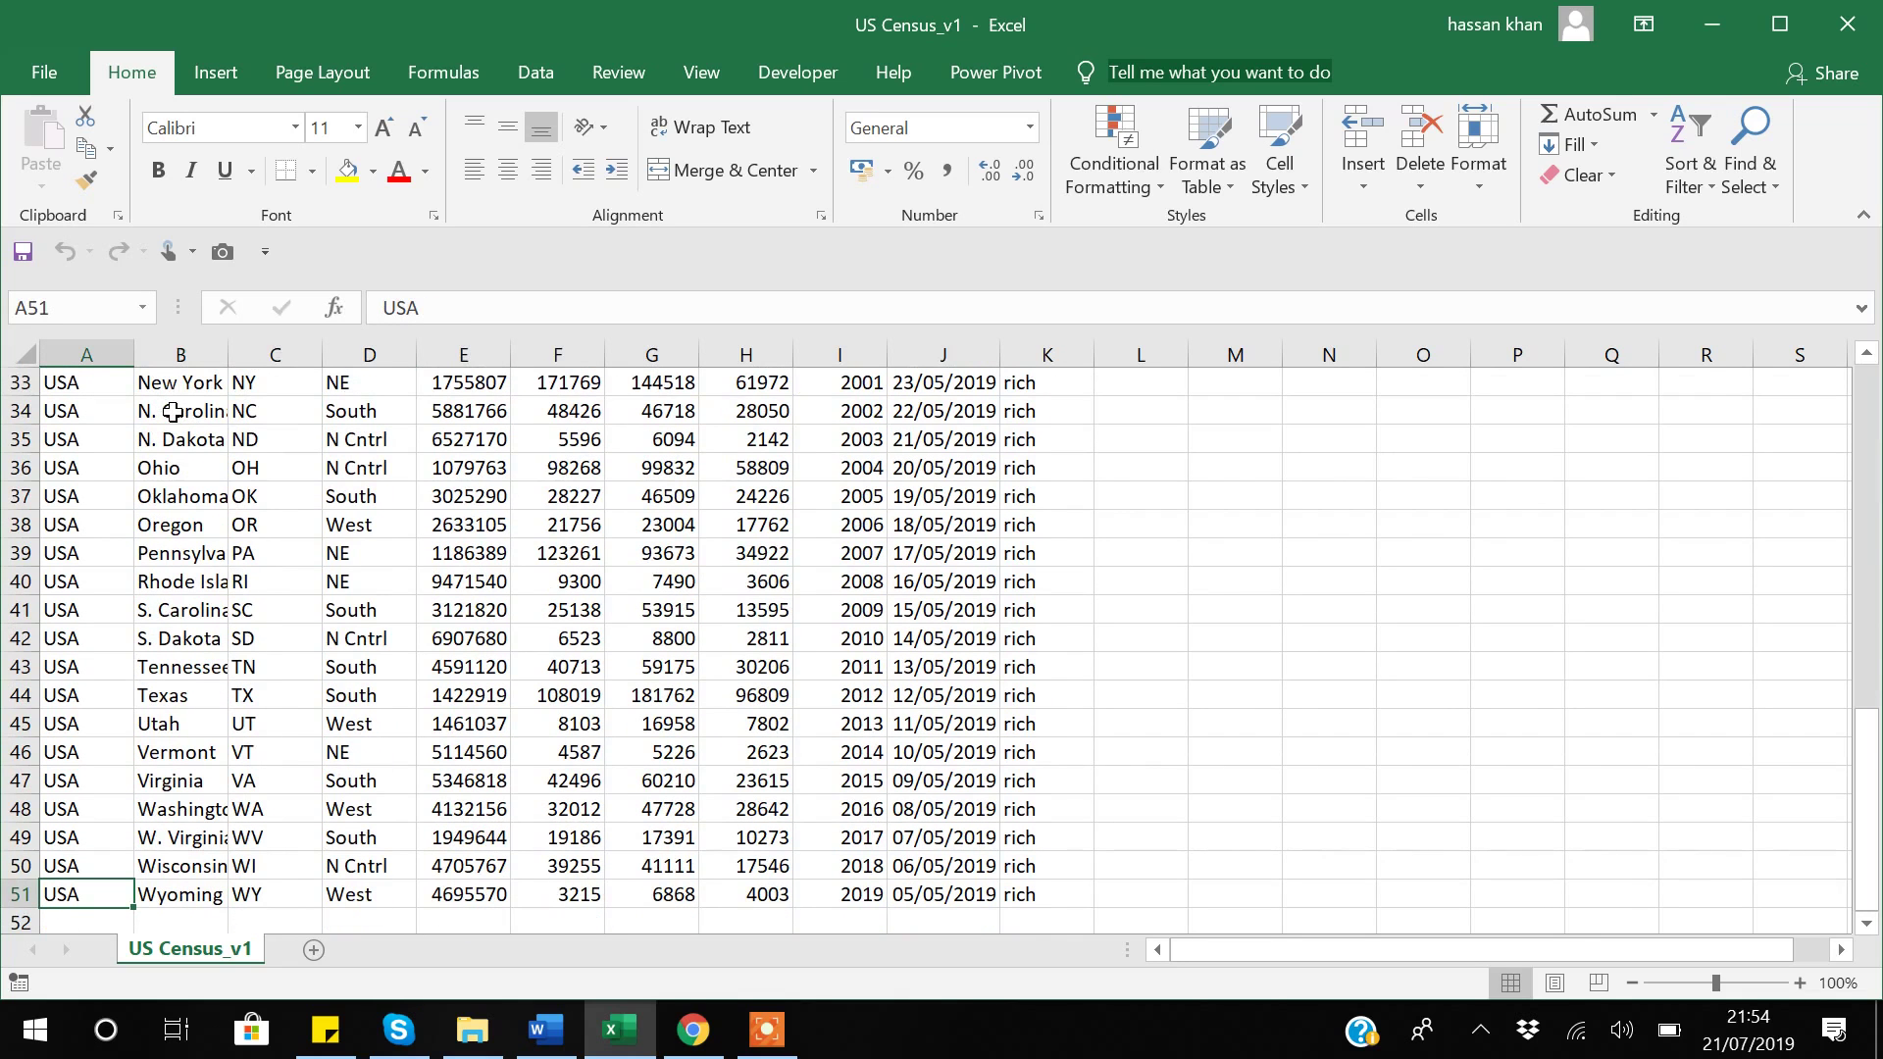
{"action": "key", "text": "ctrl+Up"}
{"action": "key", "text": "Right"}
{"action": "key", "text": "Right"}
{"action": "key", "text": "Right"}
{"action": "key", "text": "Right"}
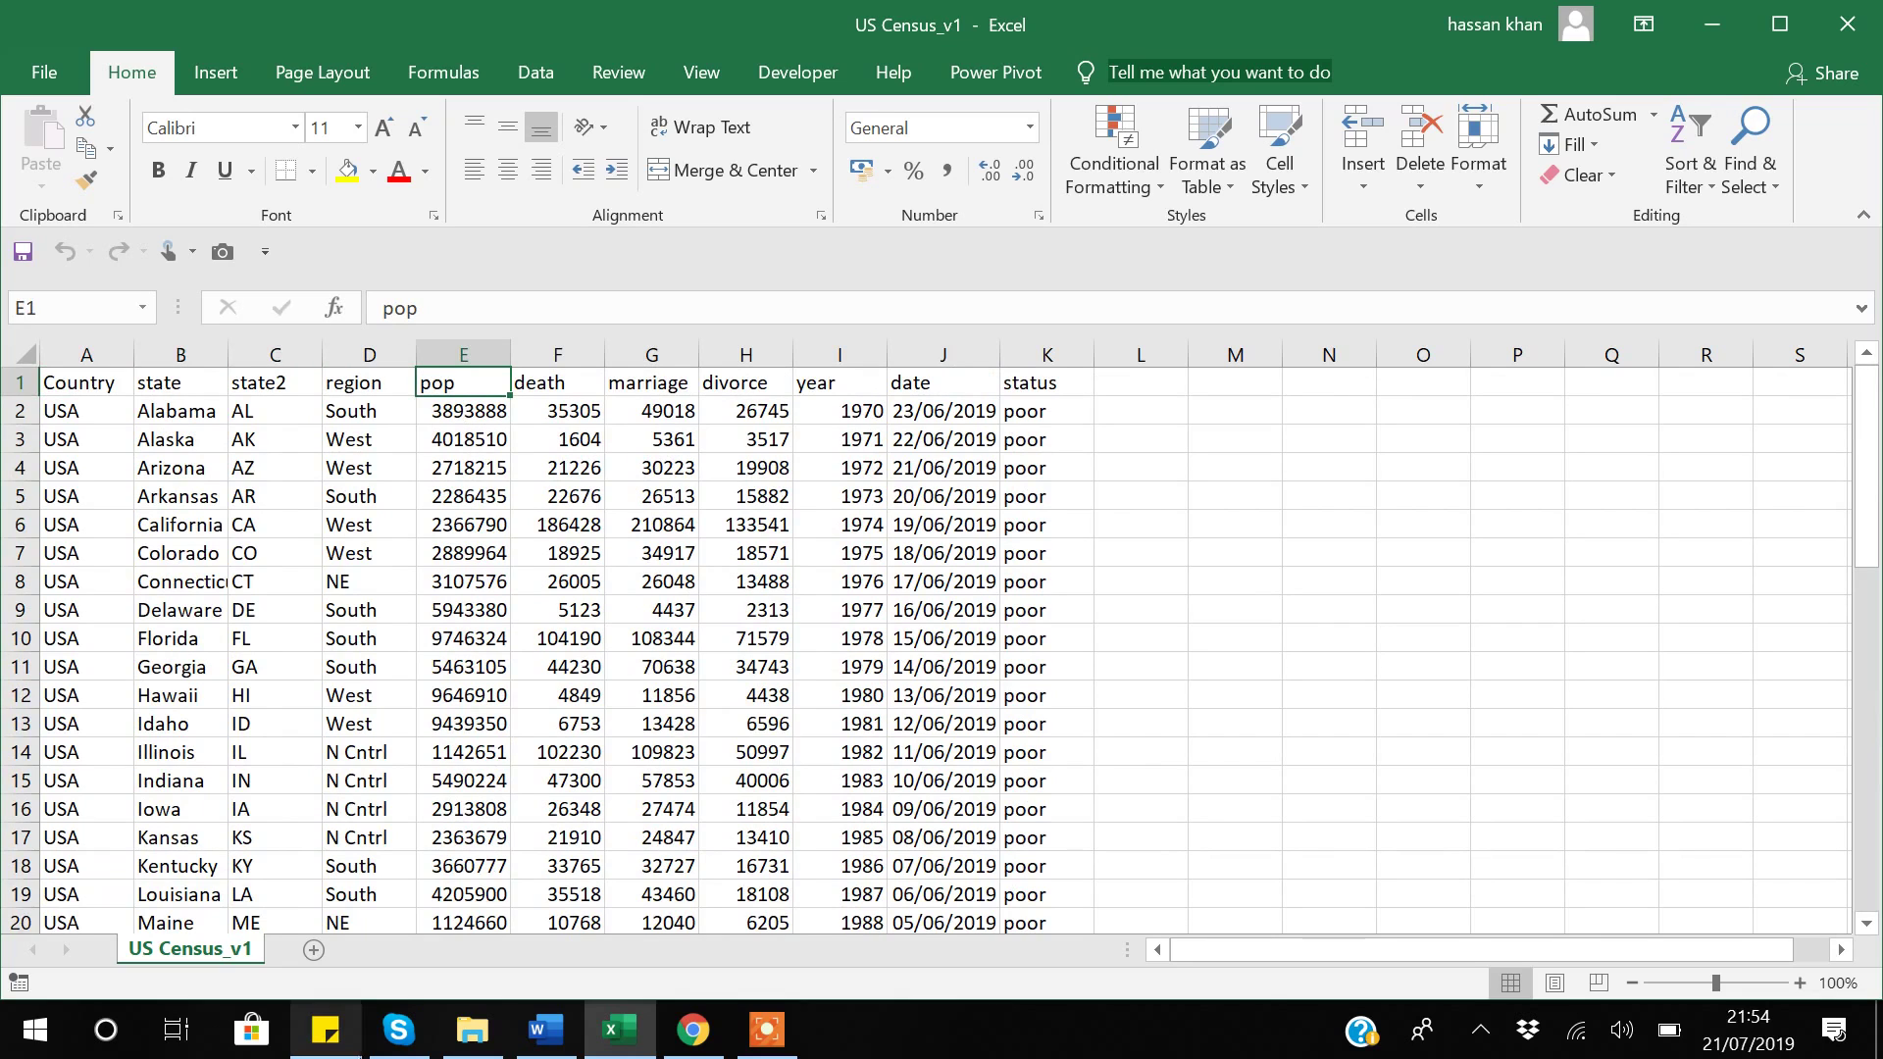
Step: Open the US Census_v2 workbook from the 10_Data Blending folder and check the last entry of its state column
{"action": "left_click", "coordinate": [472, 1030]}
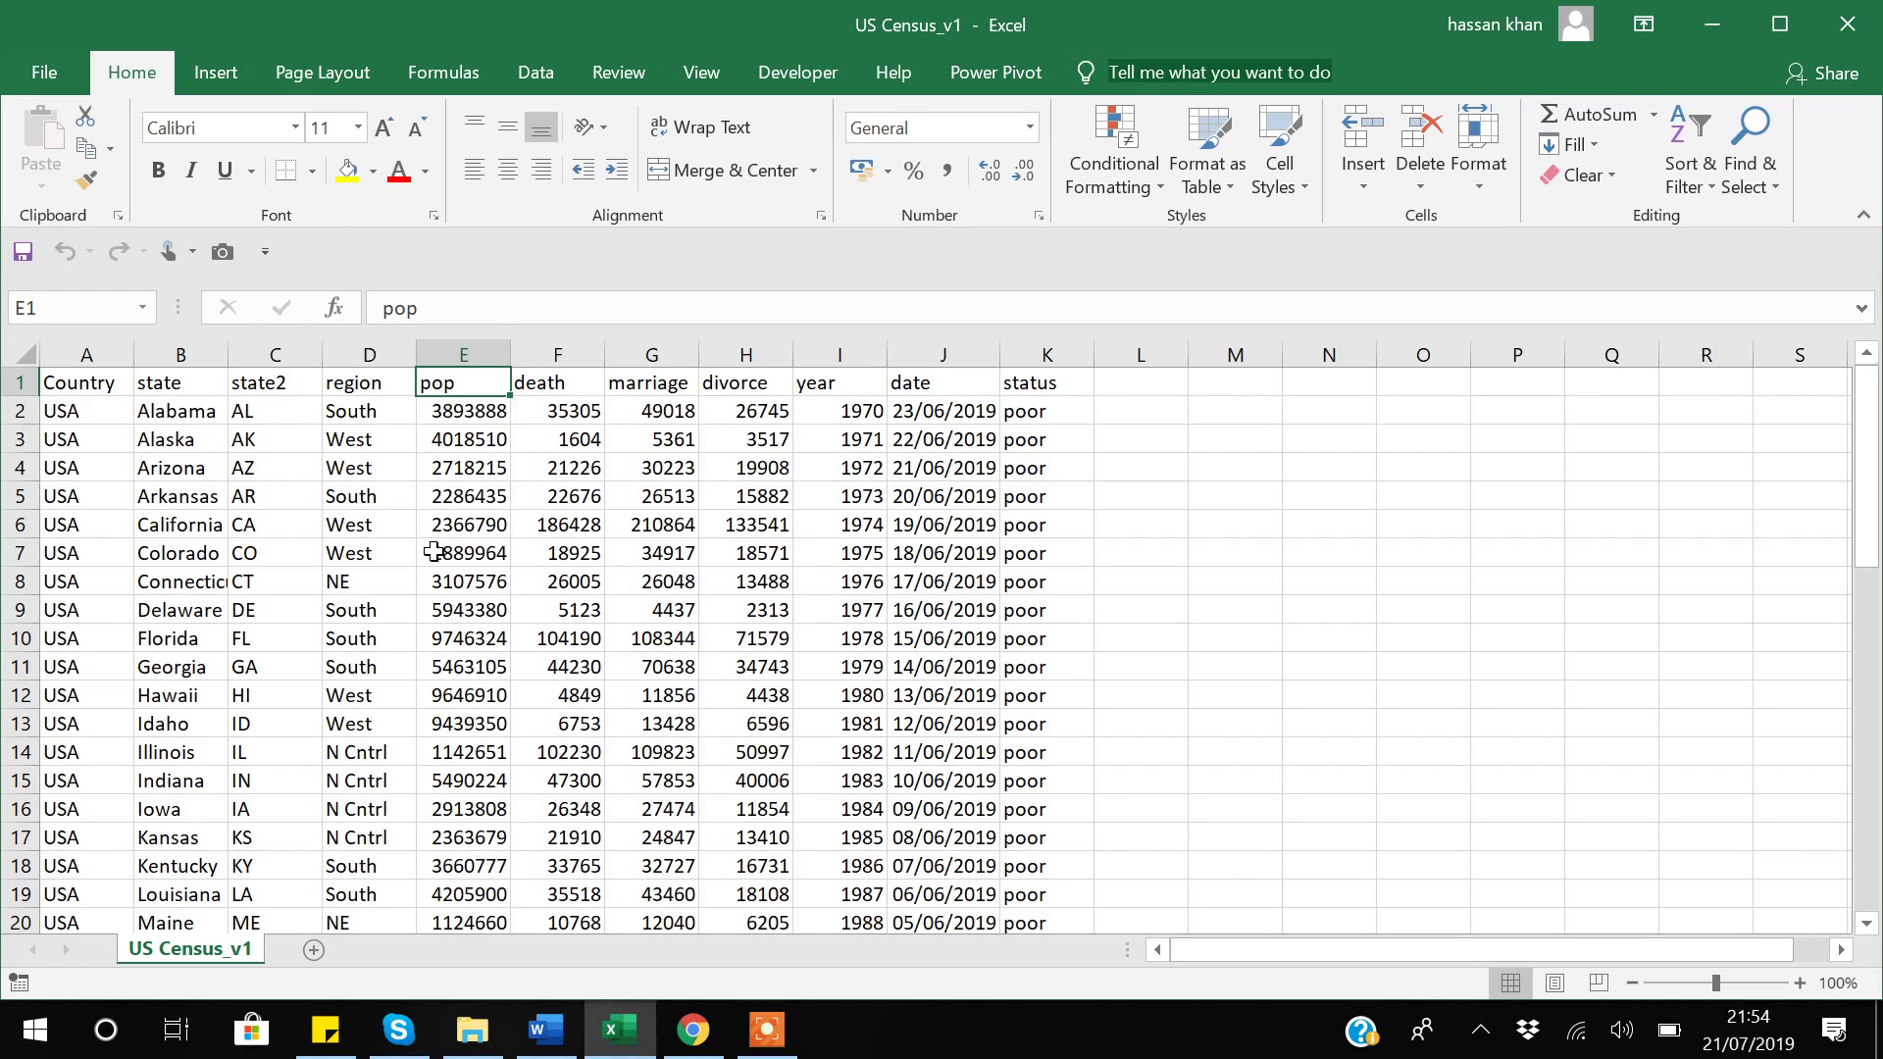
{"action": "key", "text": "alt+Tab"}
{"action": "left_click", "coordinate": [393, 444]}
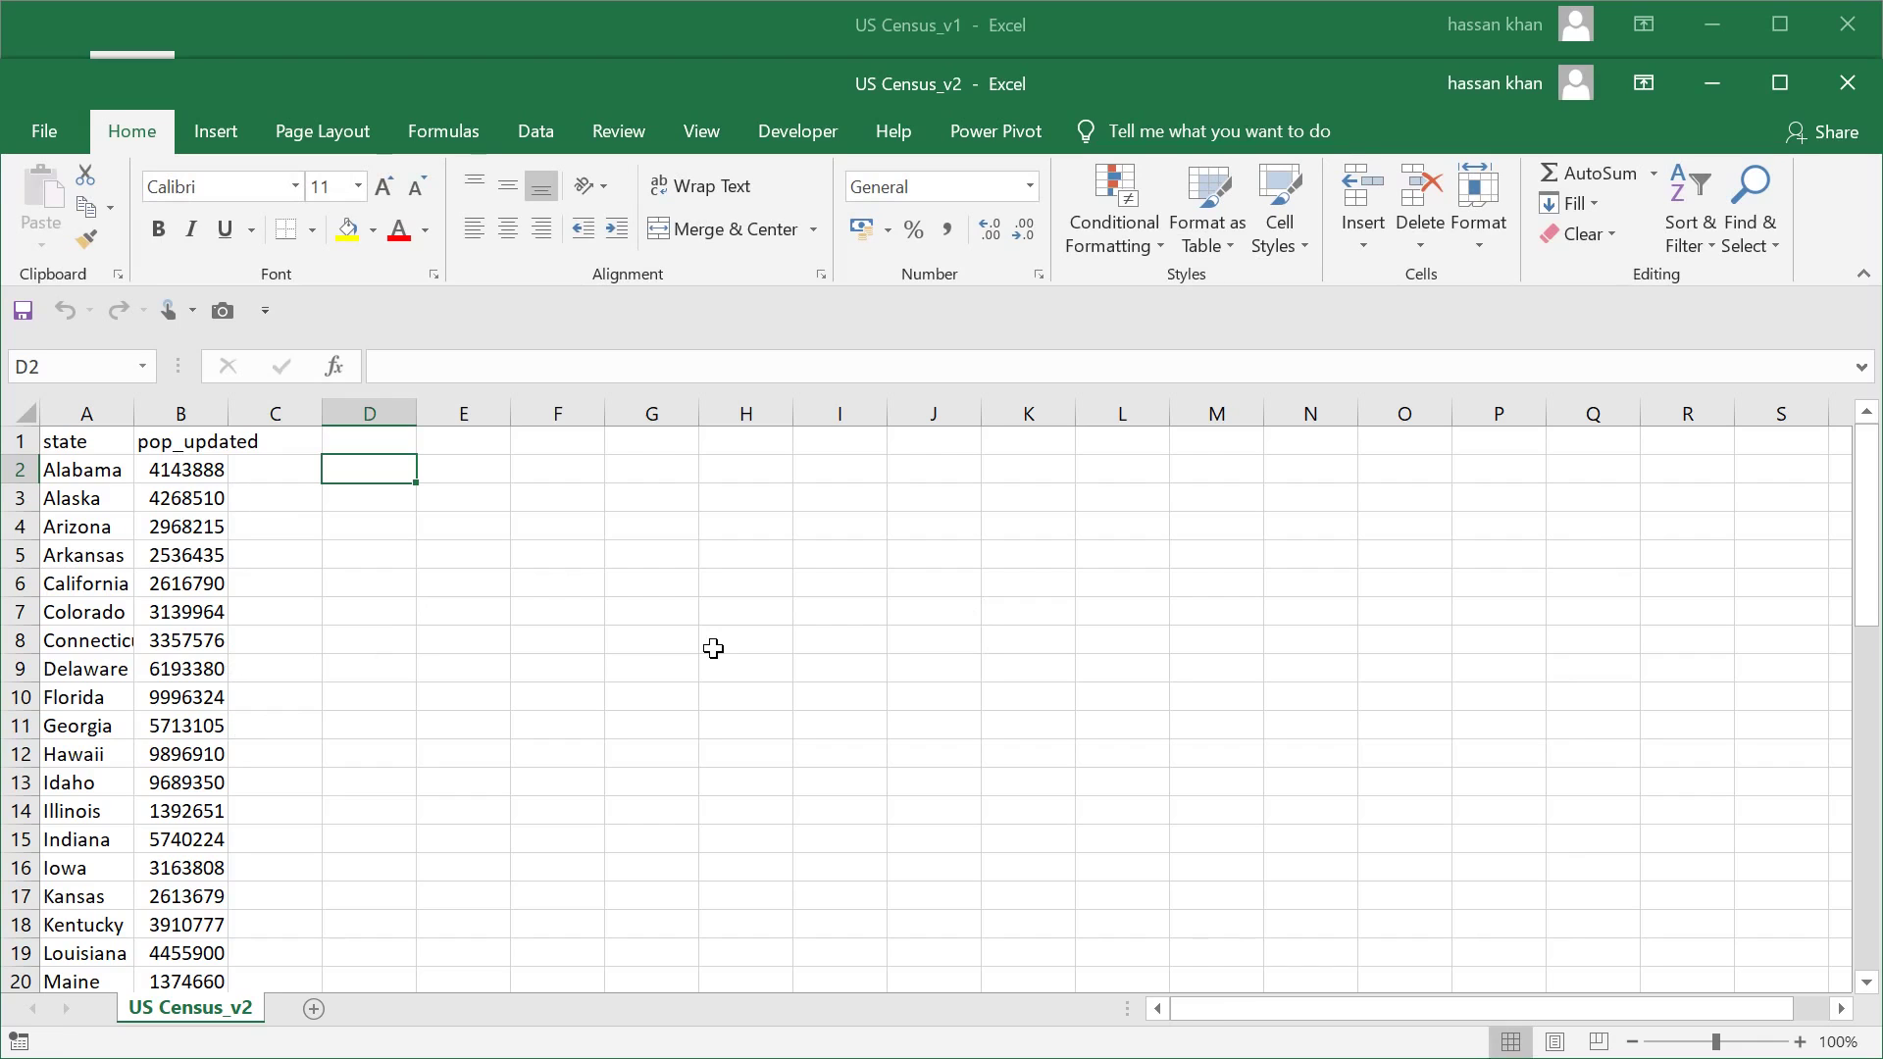
{"action": "left_click", "coordinate": [84, 467]}
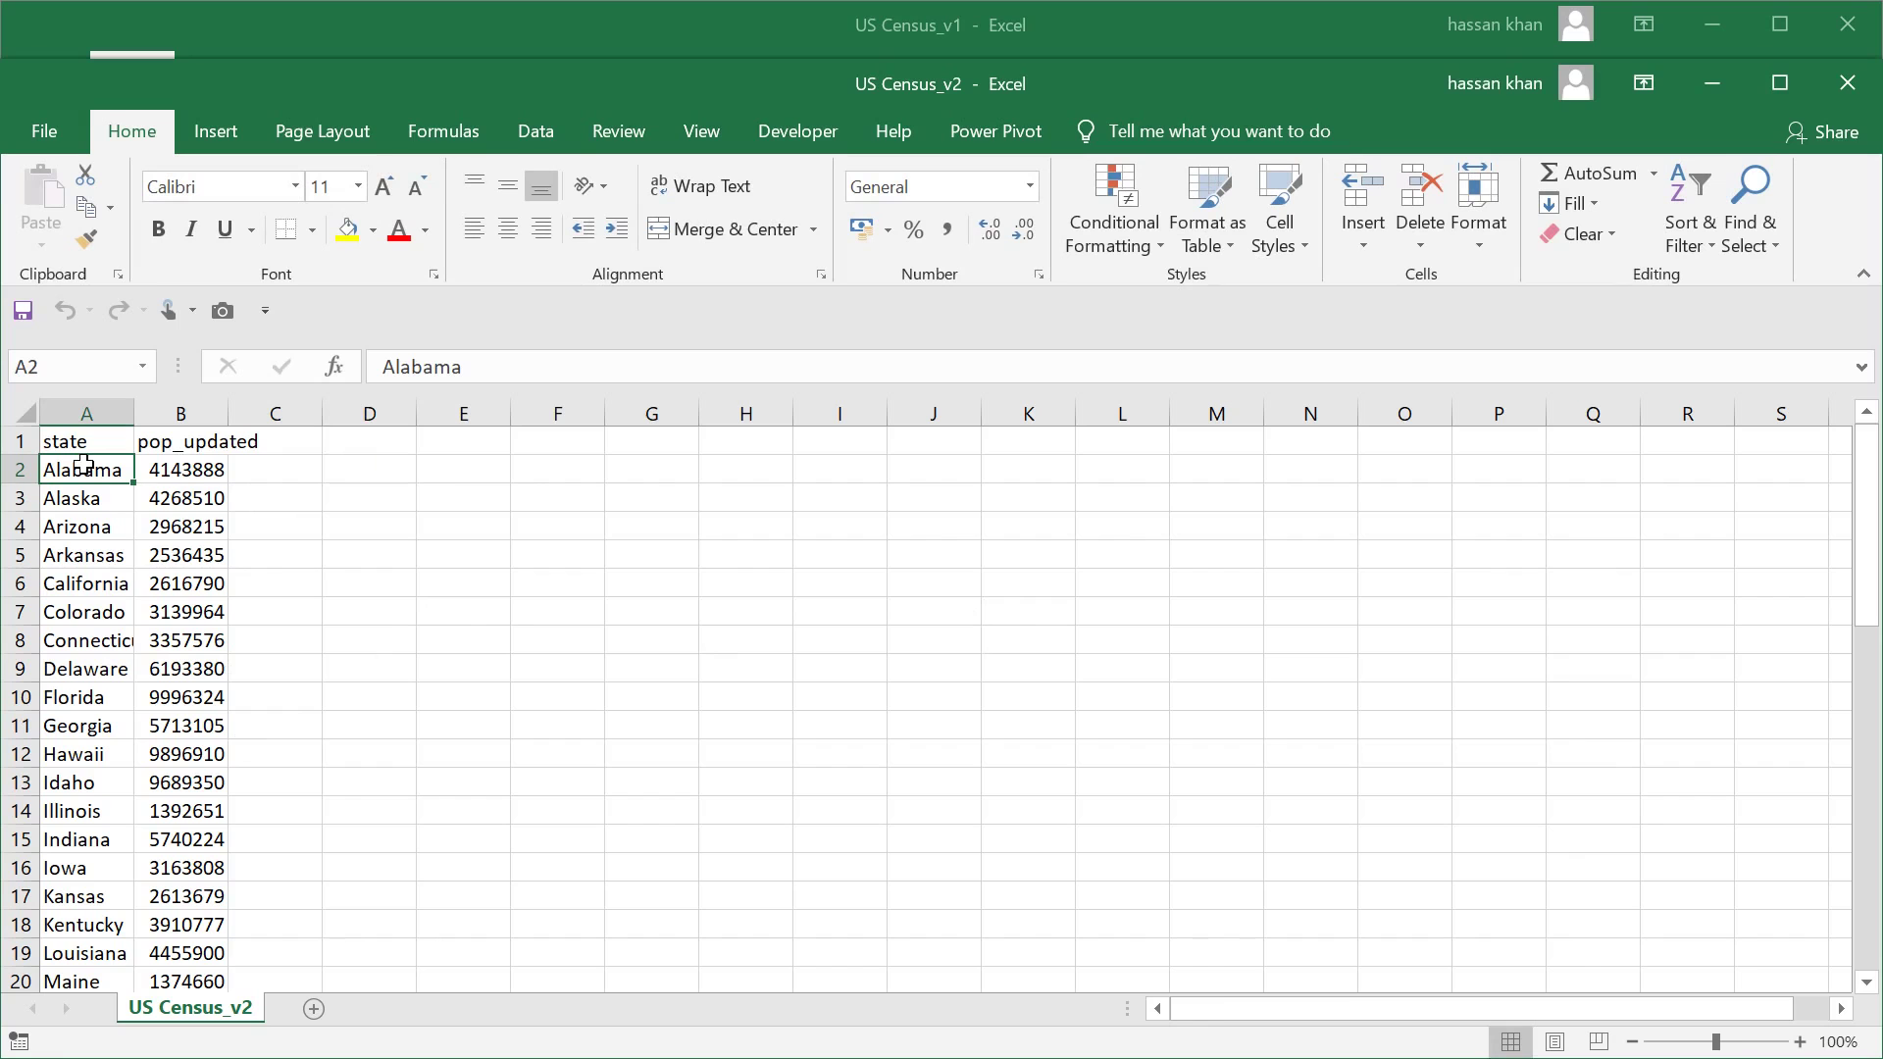
{"action": "key", "text": "ctrl+Down"}
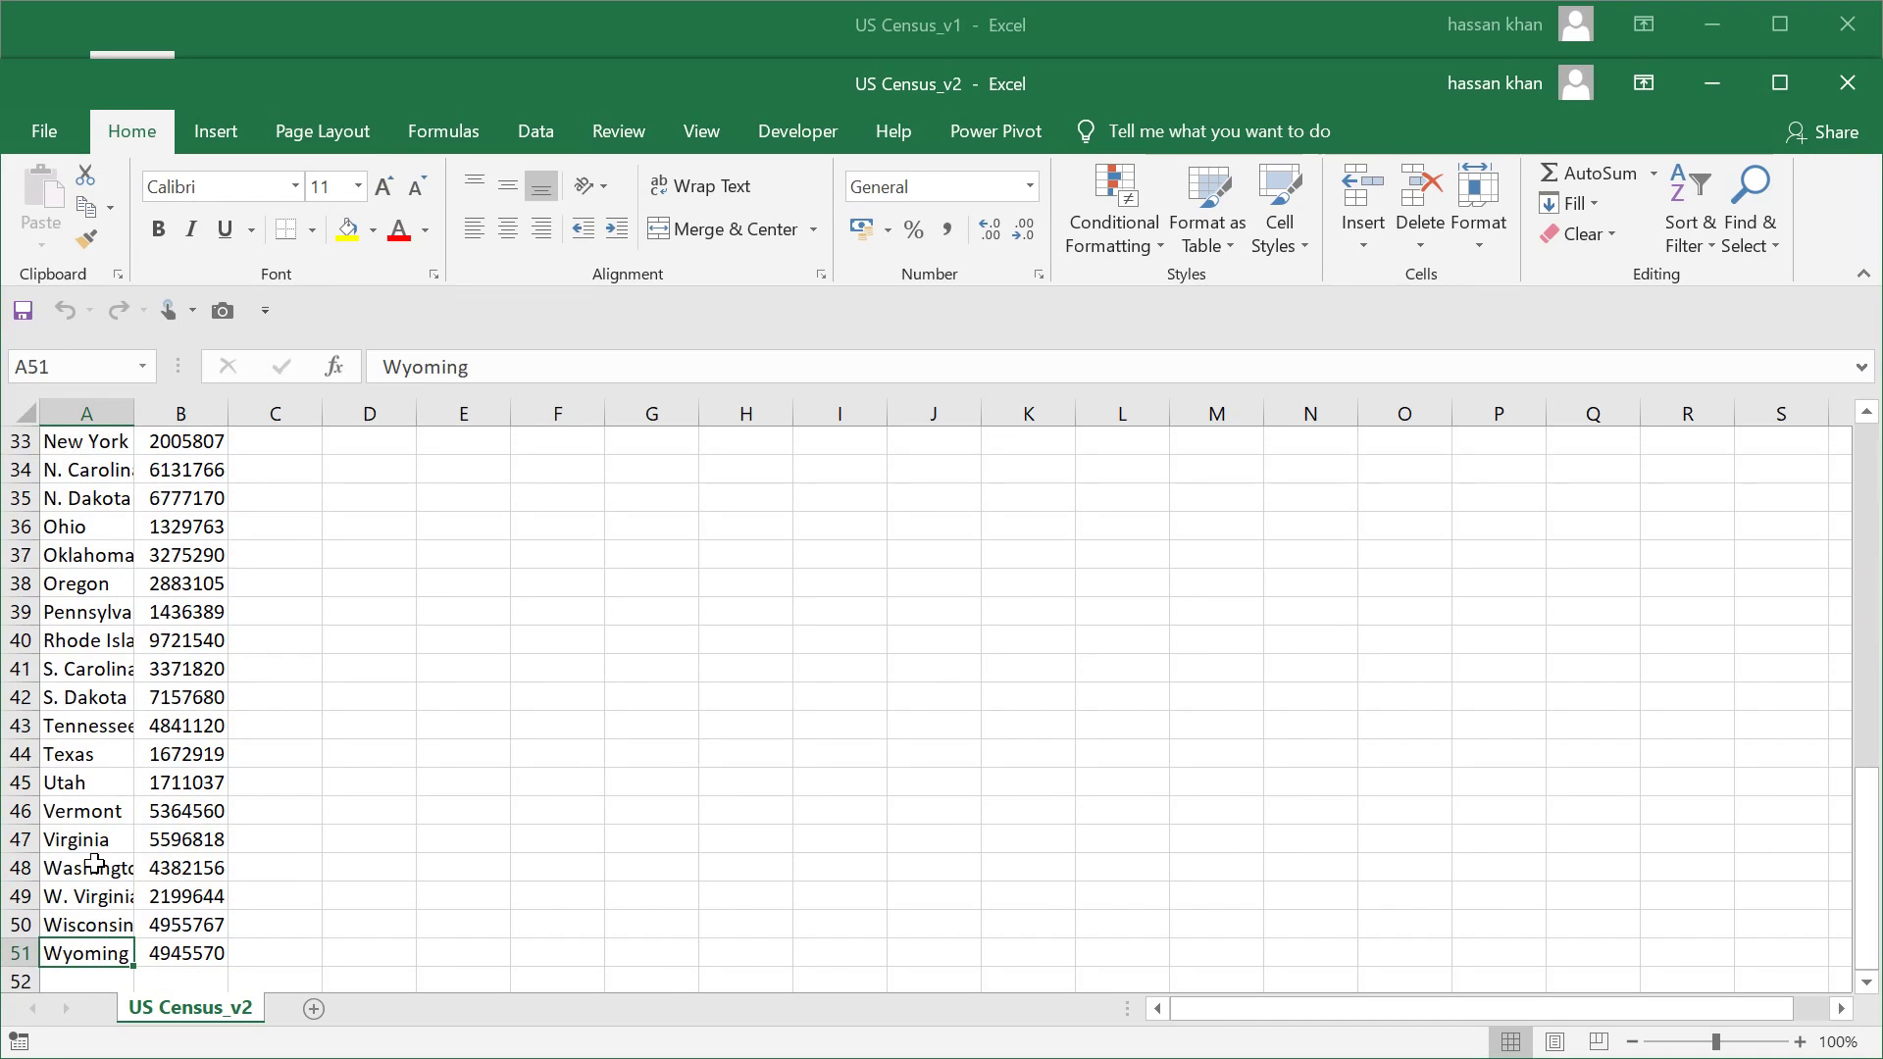
Step: Compare the end of the state column in US Census_v1 with US Census_v2, and close US Census_v2
{"action": "key", "text": "ctrl+Tab"}
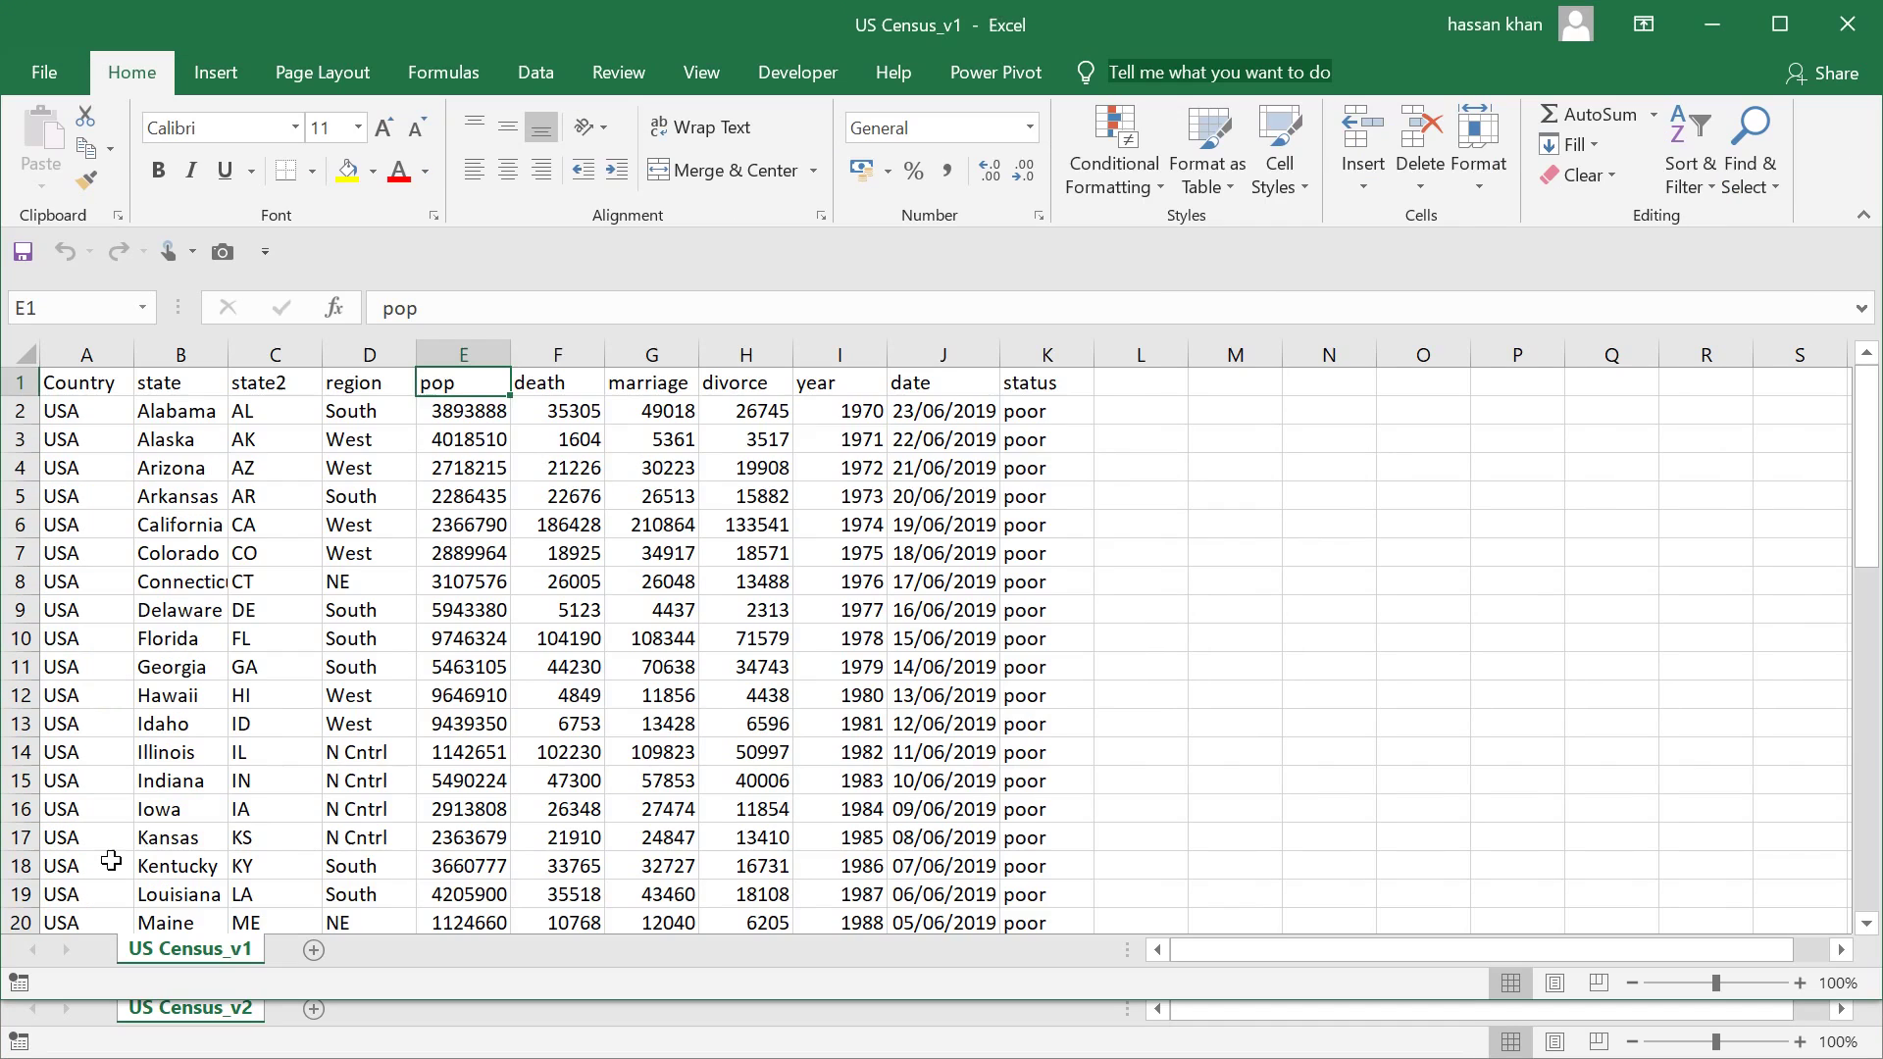
{"action": "left_click", "coordinate": [173, 417]}
{"action": "key", "text": "ctrl+Down"}
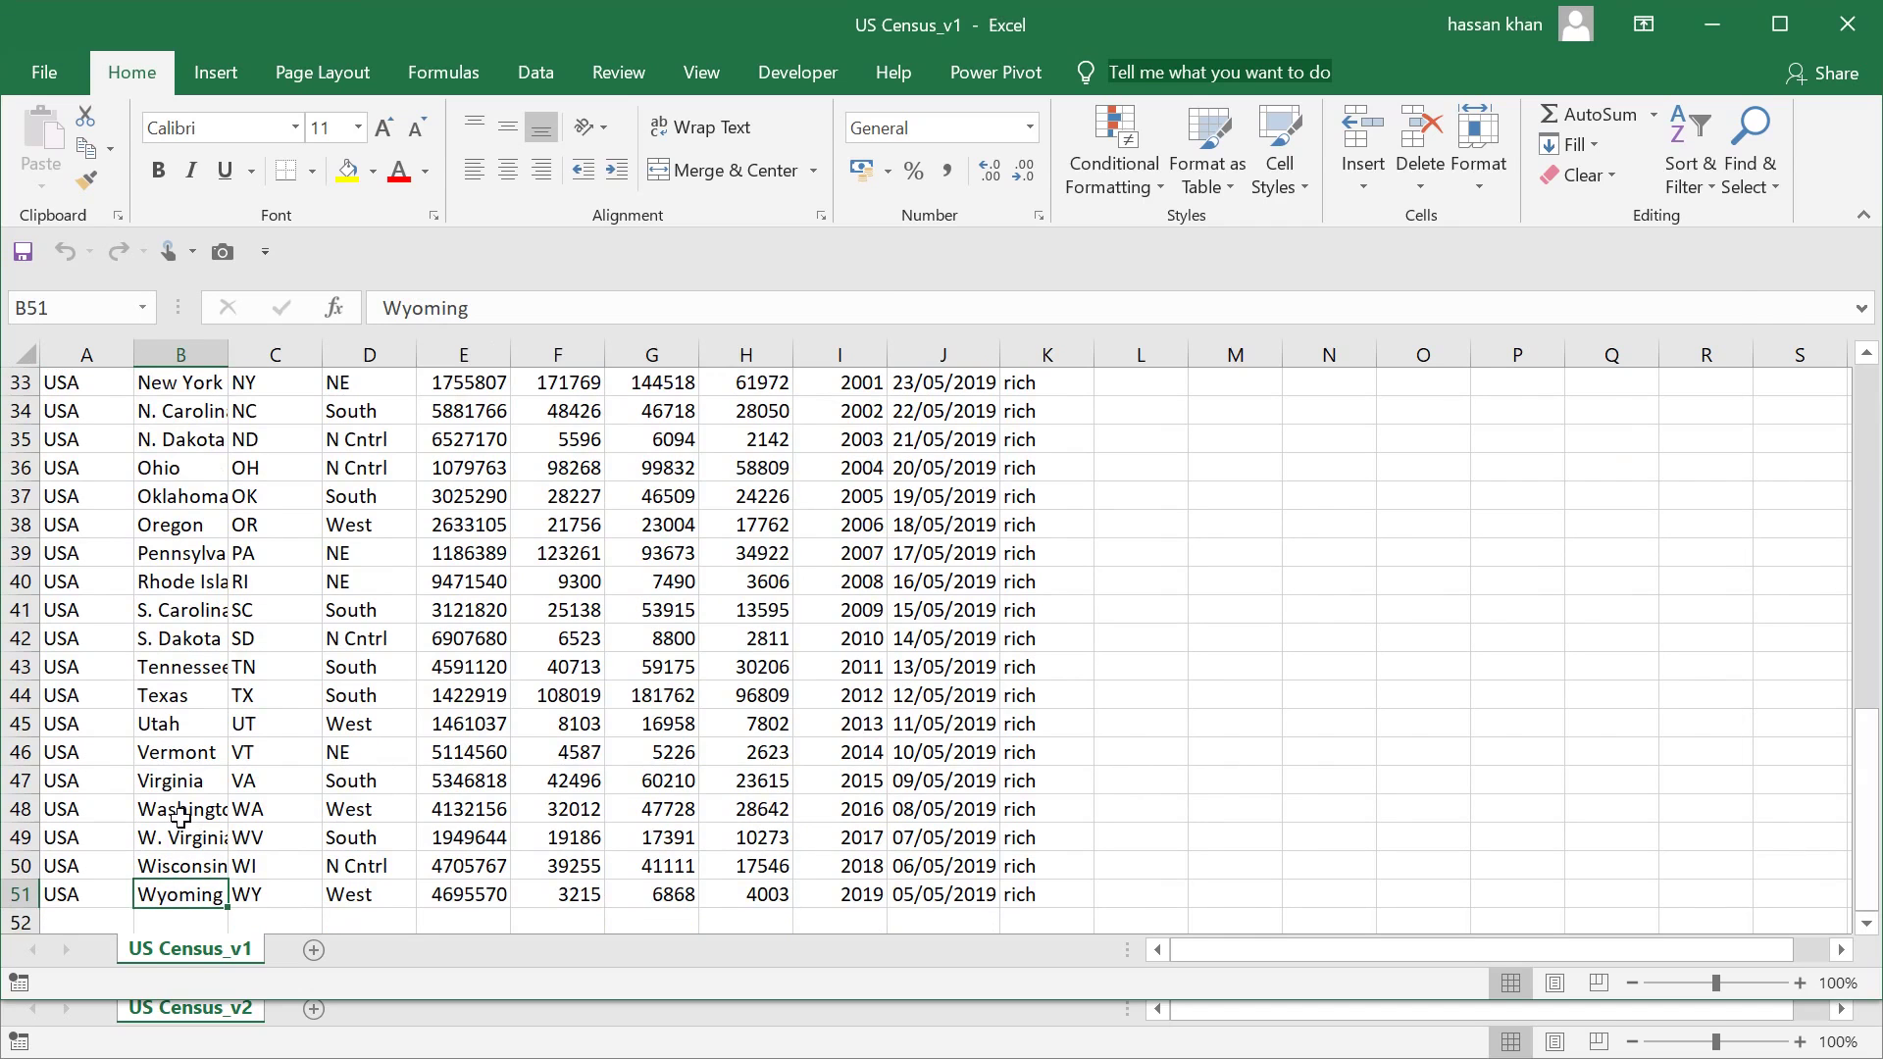
{"action": "key", "text": "ctrl+Tab"}
{"action": "left_click", "coordinate": [71, 556]}
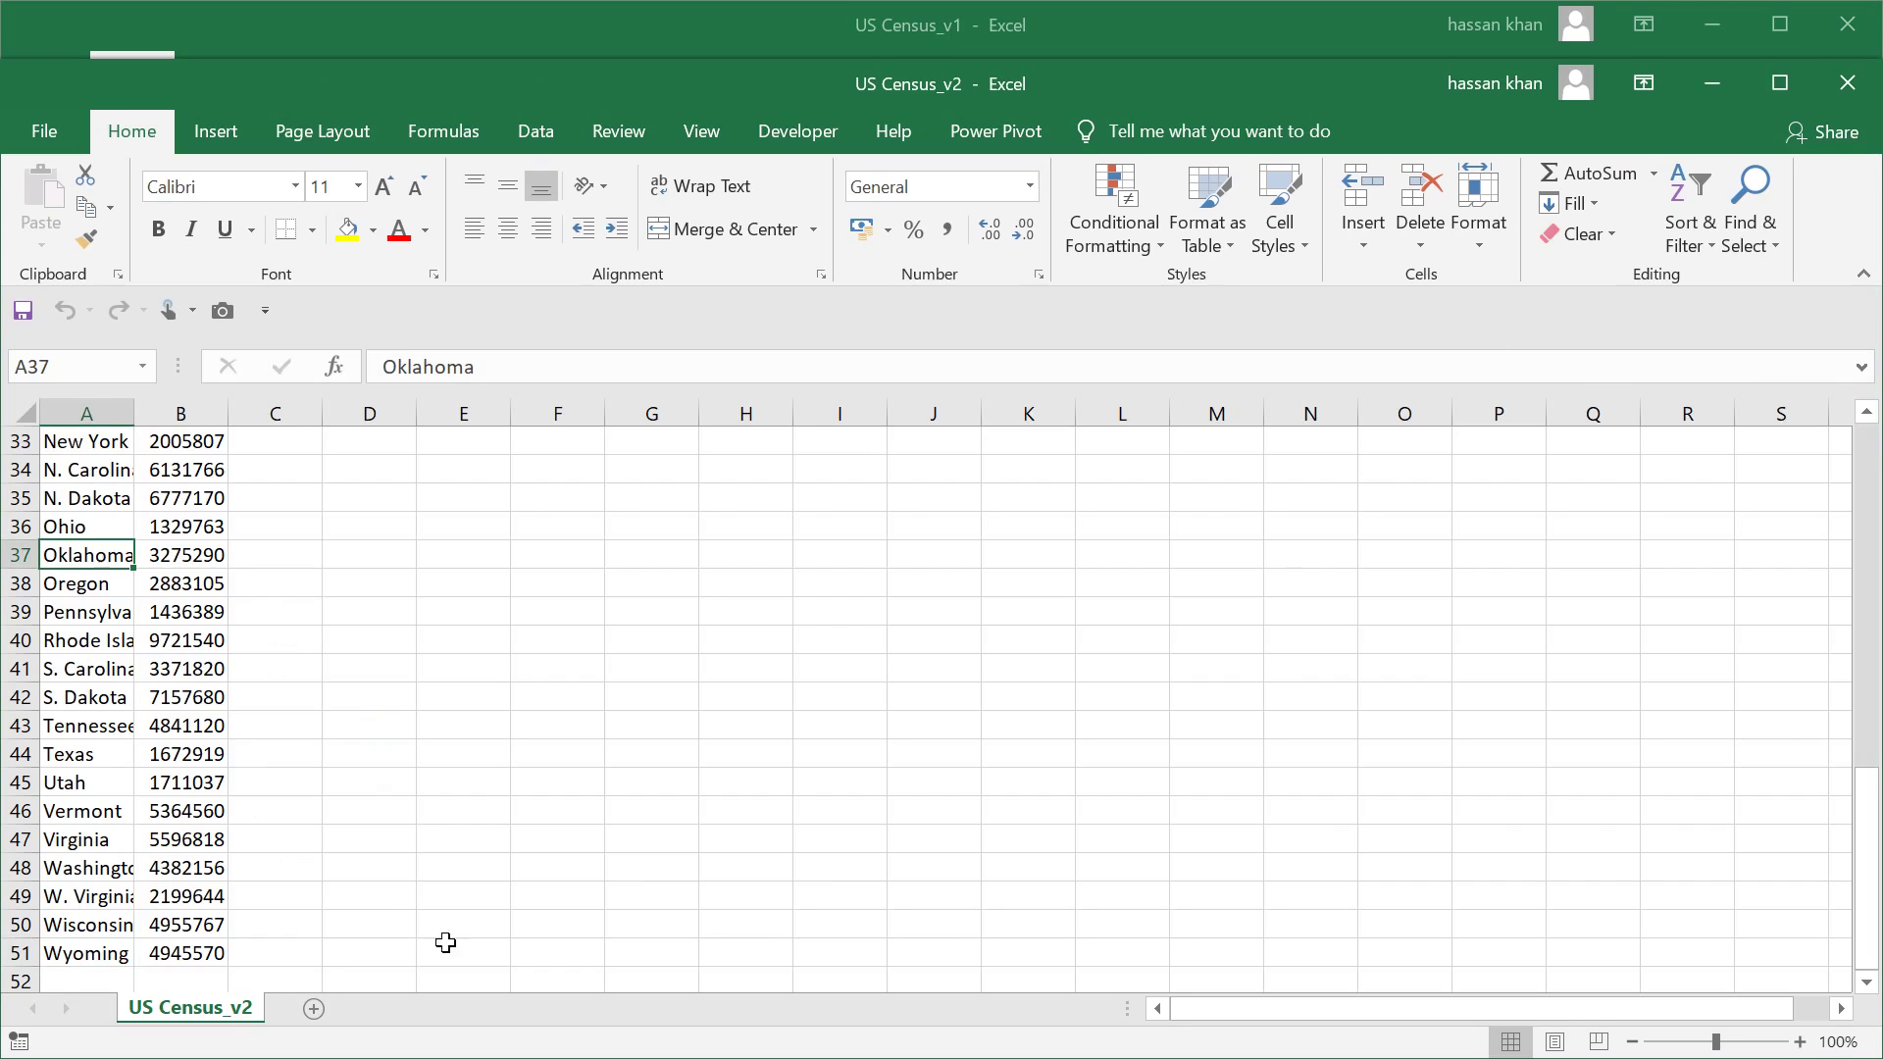
{"action": "left_click", "coordinate": [1848, 84]}
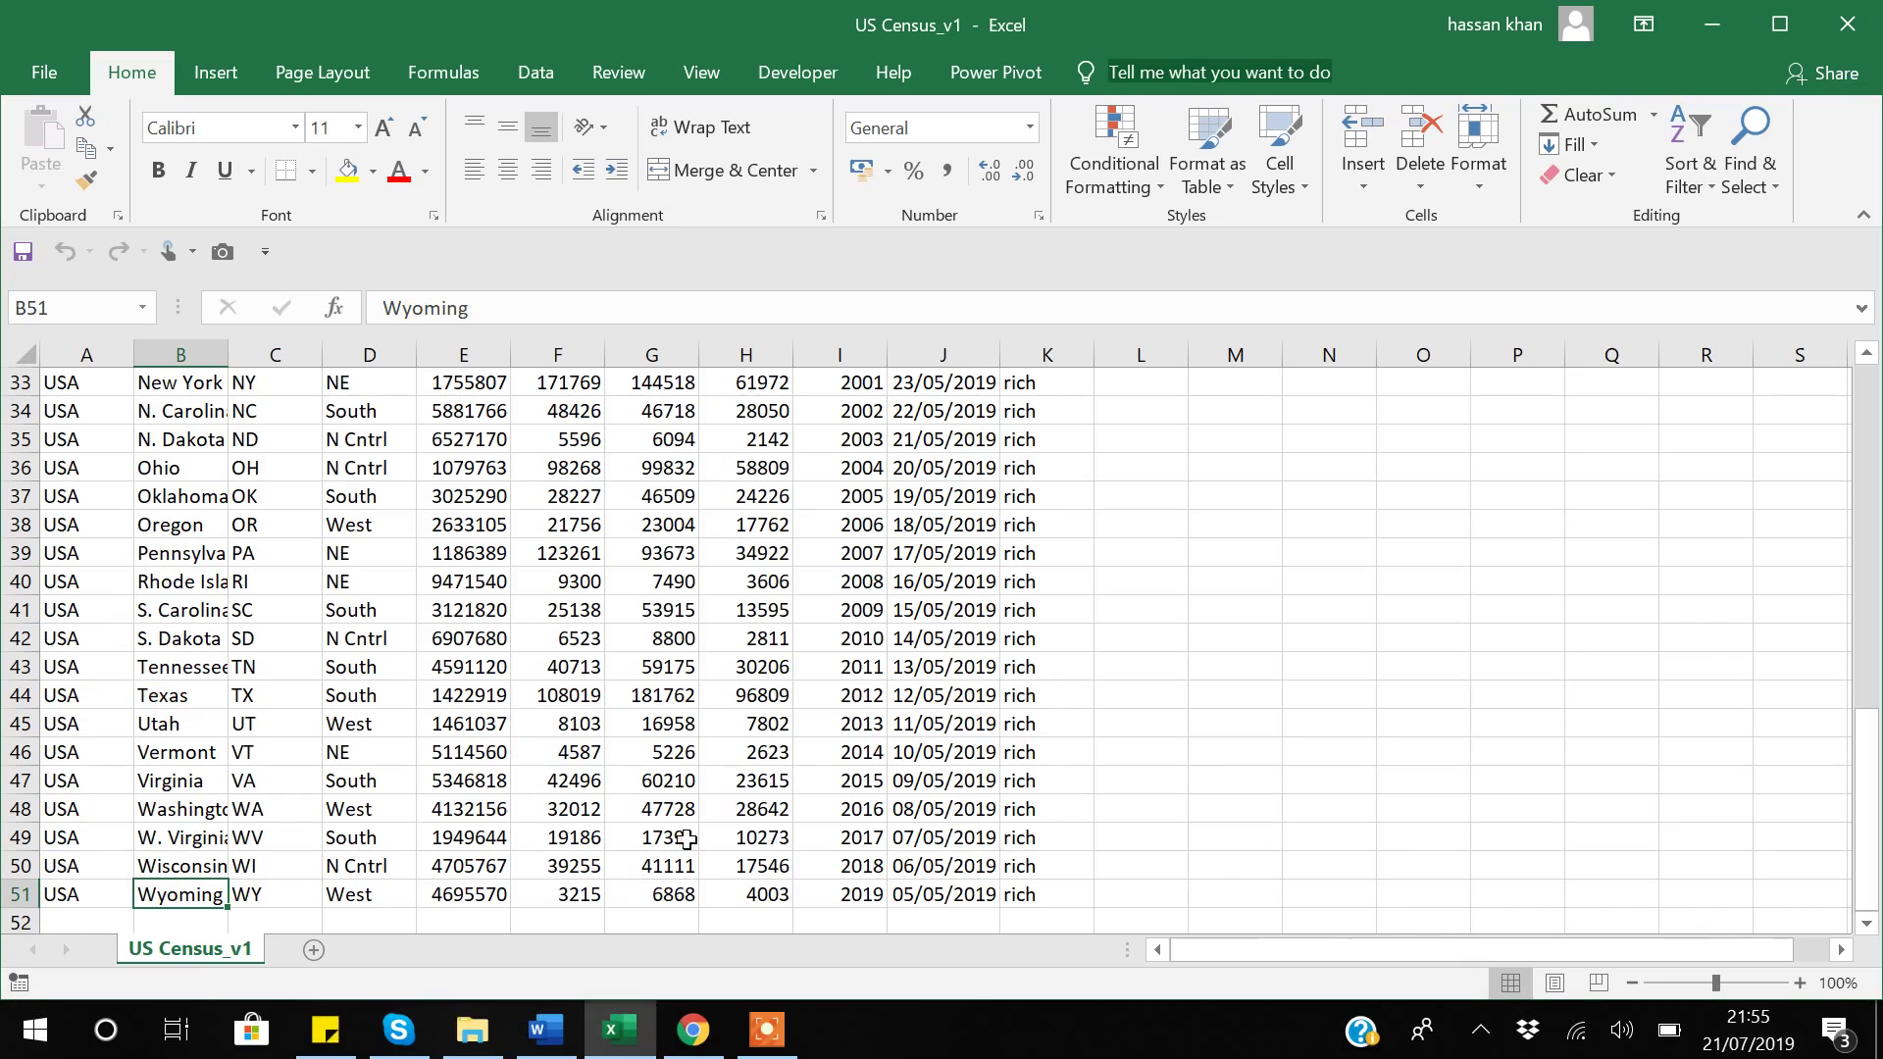
Step: Open the US Census_v3 workbook, check the end of its pop_updated2 column, and close it
{"action": "left_click", "coordinate": [456, 1042]}
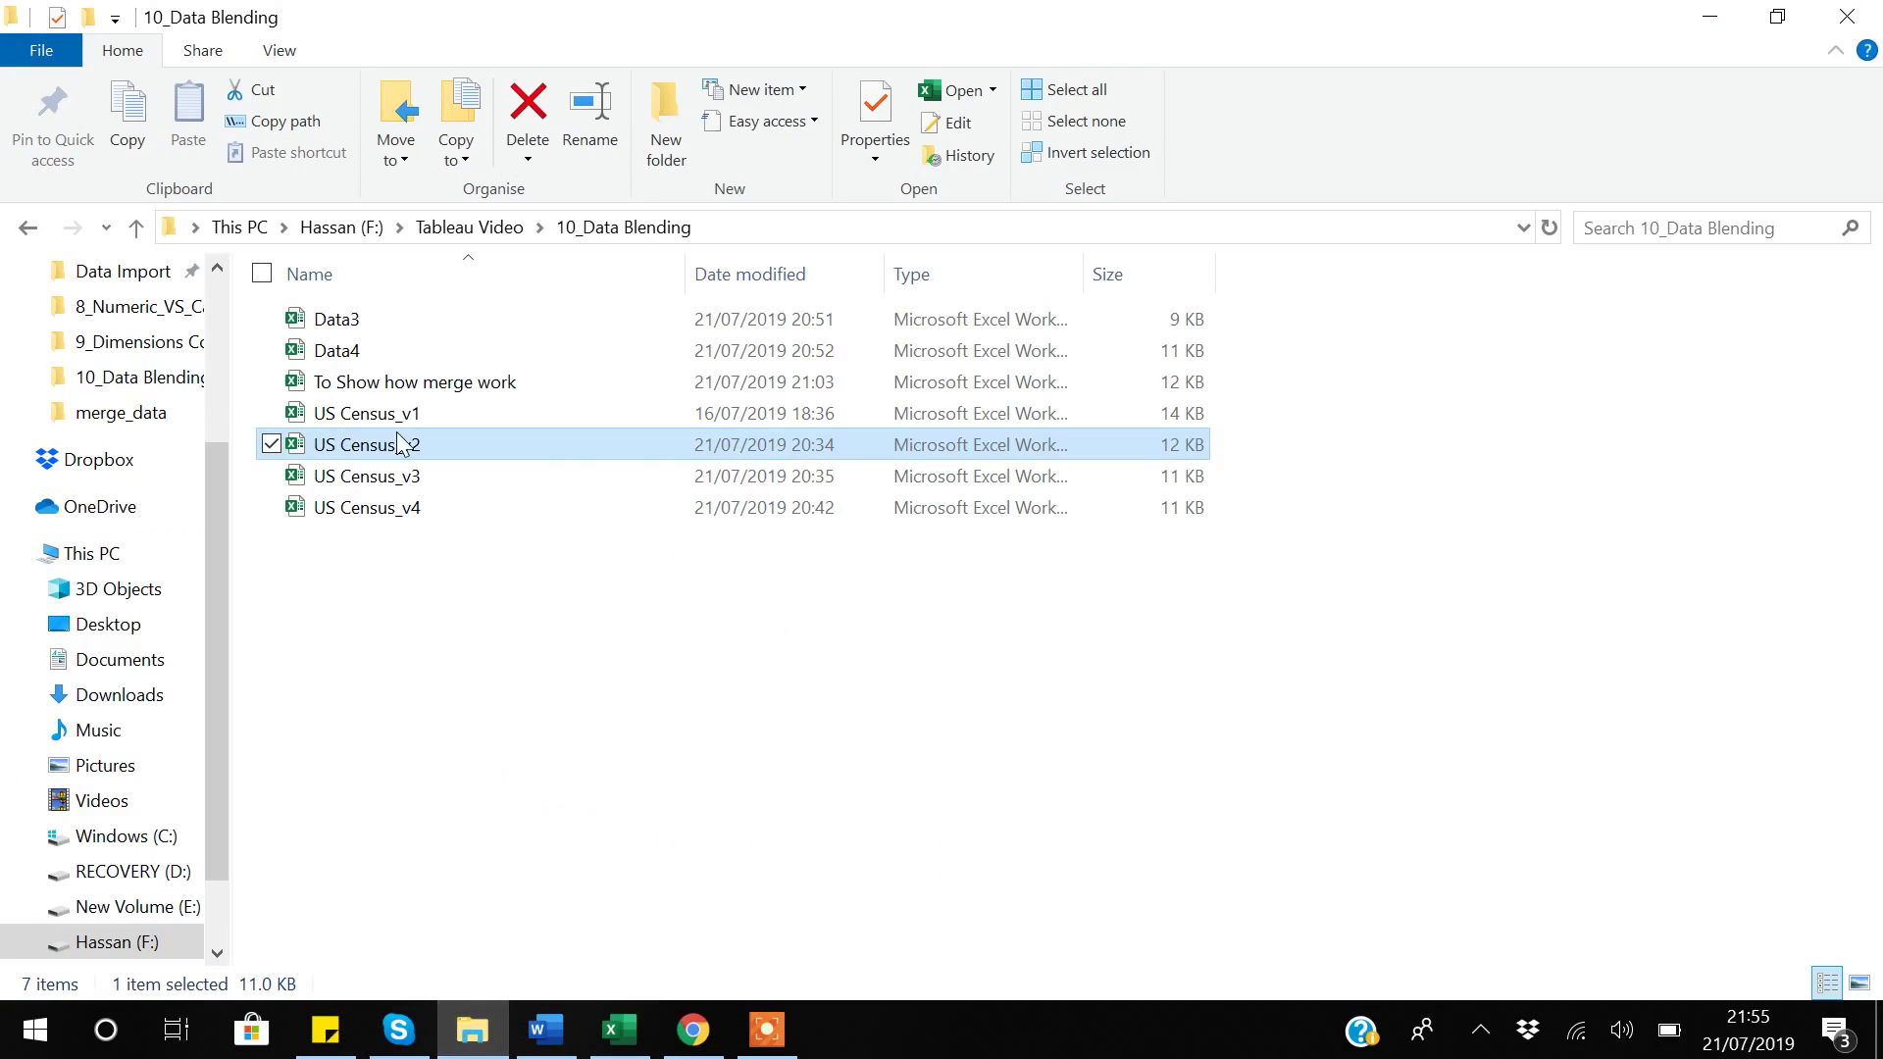
{"action": "left_click", "coordinate": [383, 480]}
{"action": "double_click", "coordinate": [385, 485]}
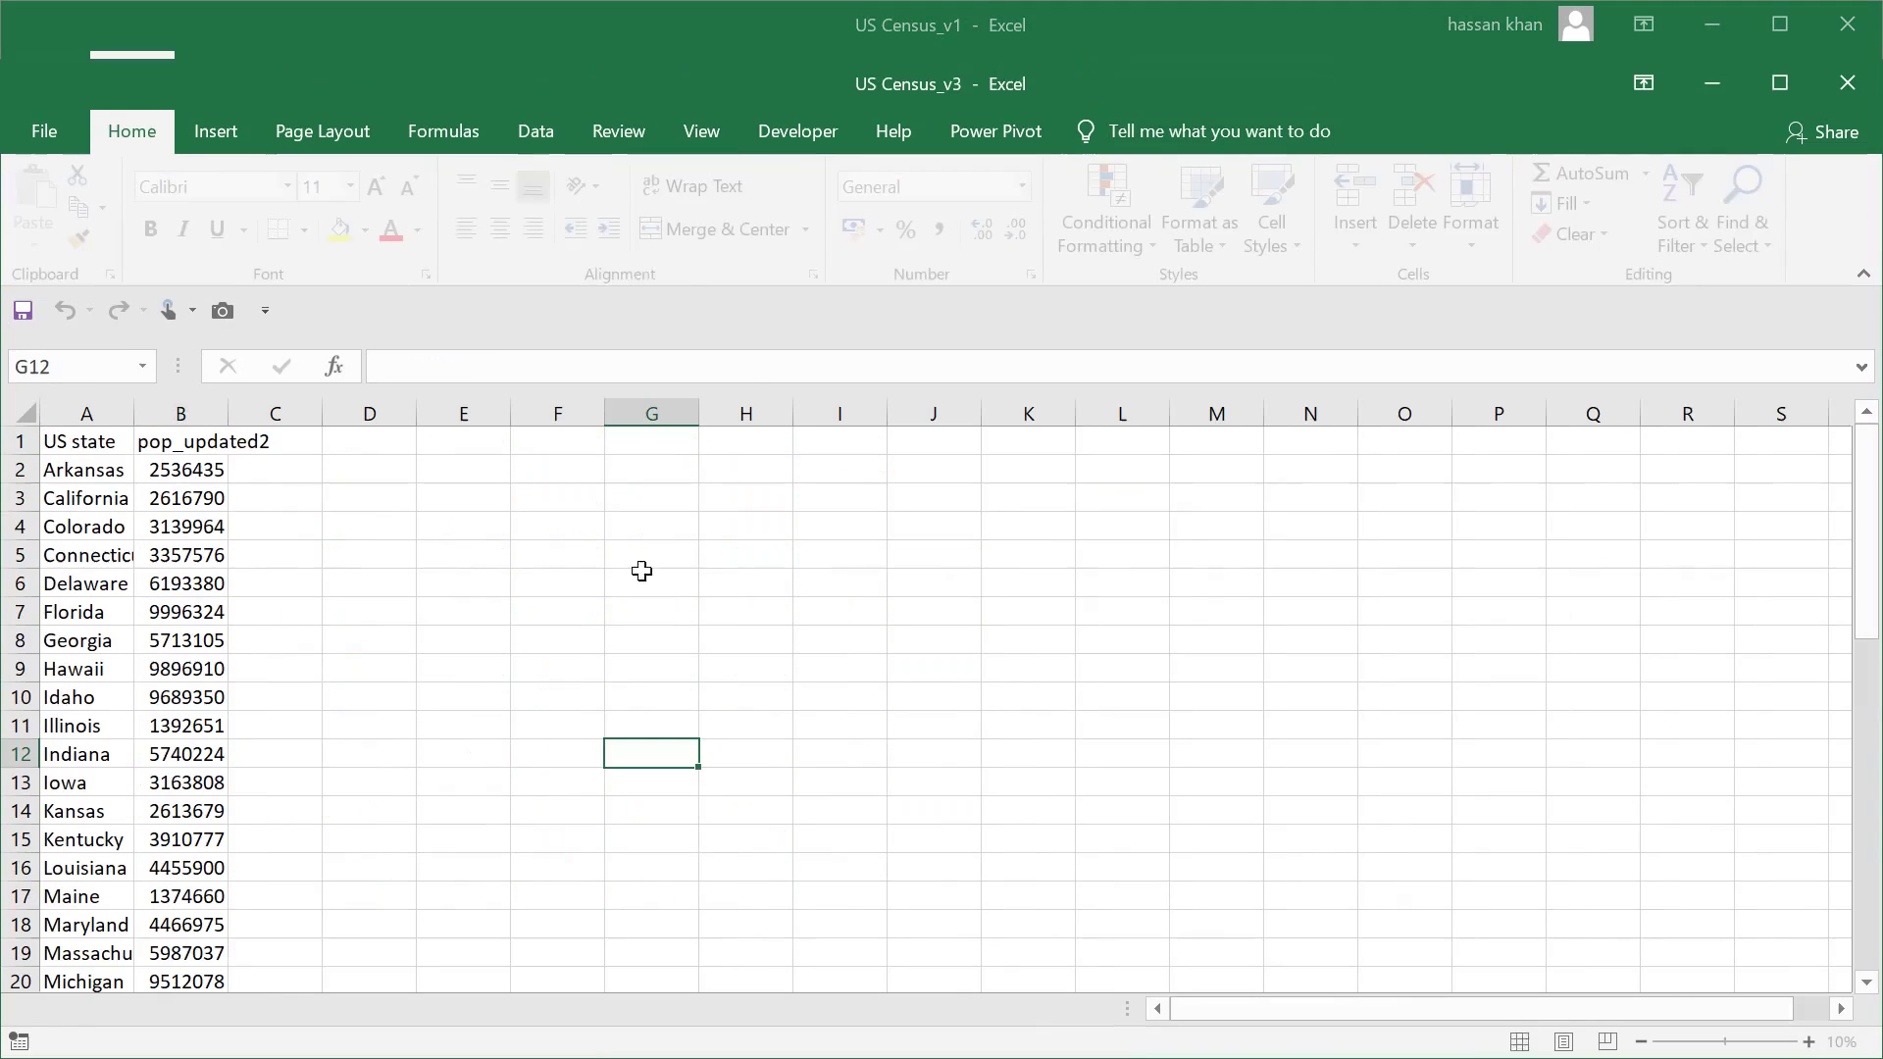
{"action": "left_click", "coordinate": [174, 468]}
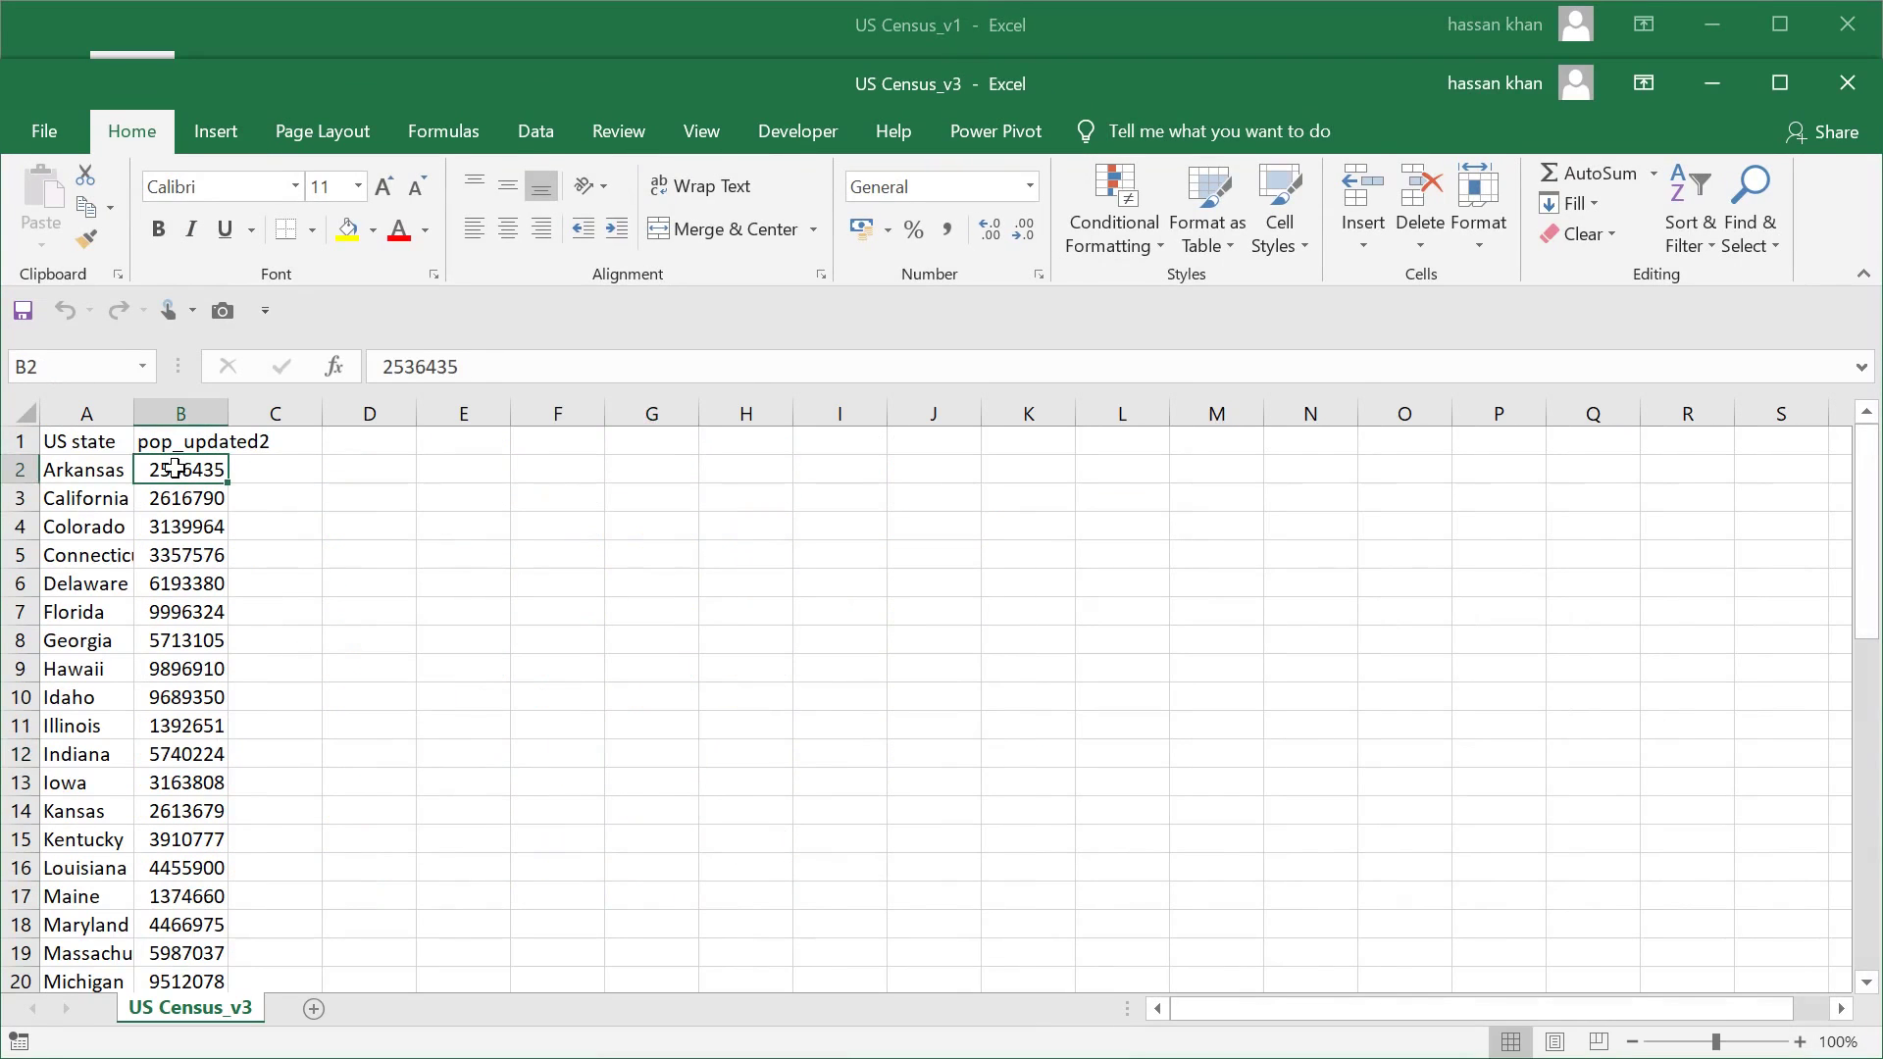
{"action": "key", "text": "ctrl+Down"}
{"action": "key", "text": "Down"}
{"action": "key", "text": "Down"}
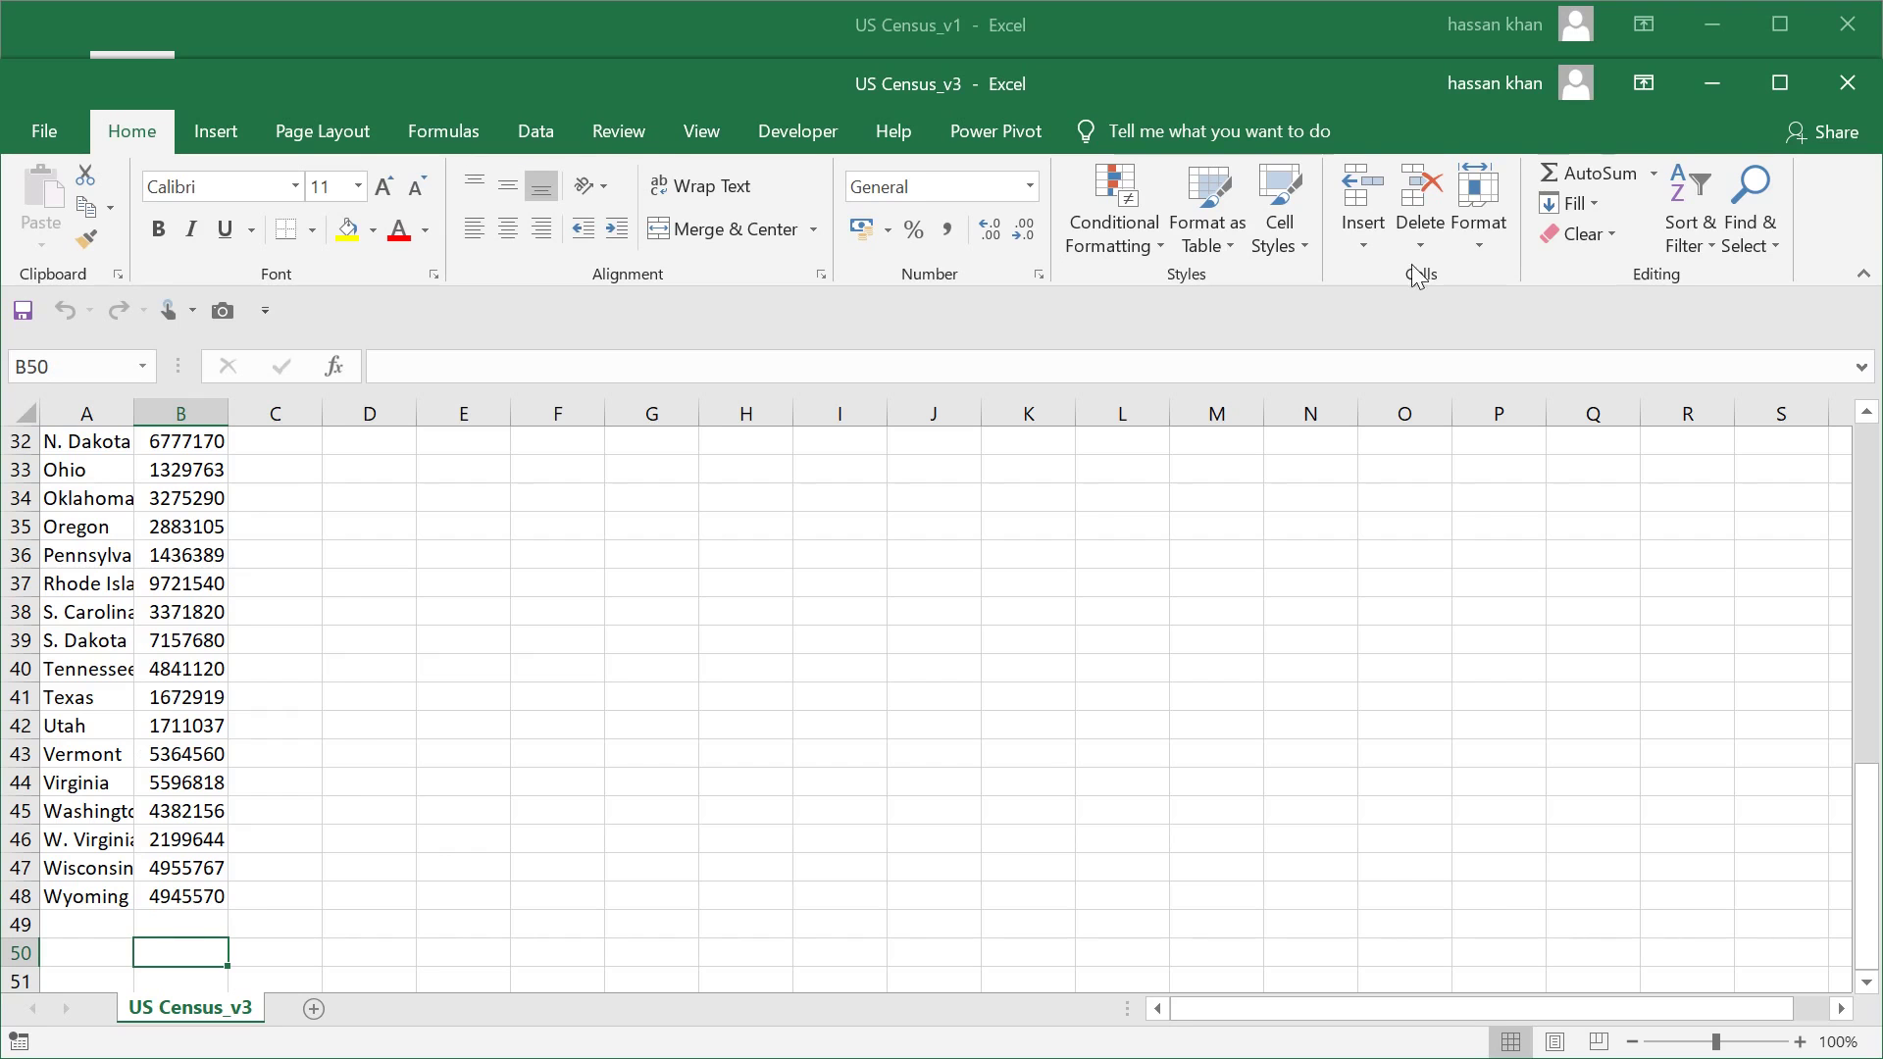
{"action": "left_click", "coordinate": [1848, 82]}
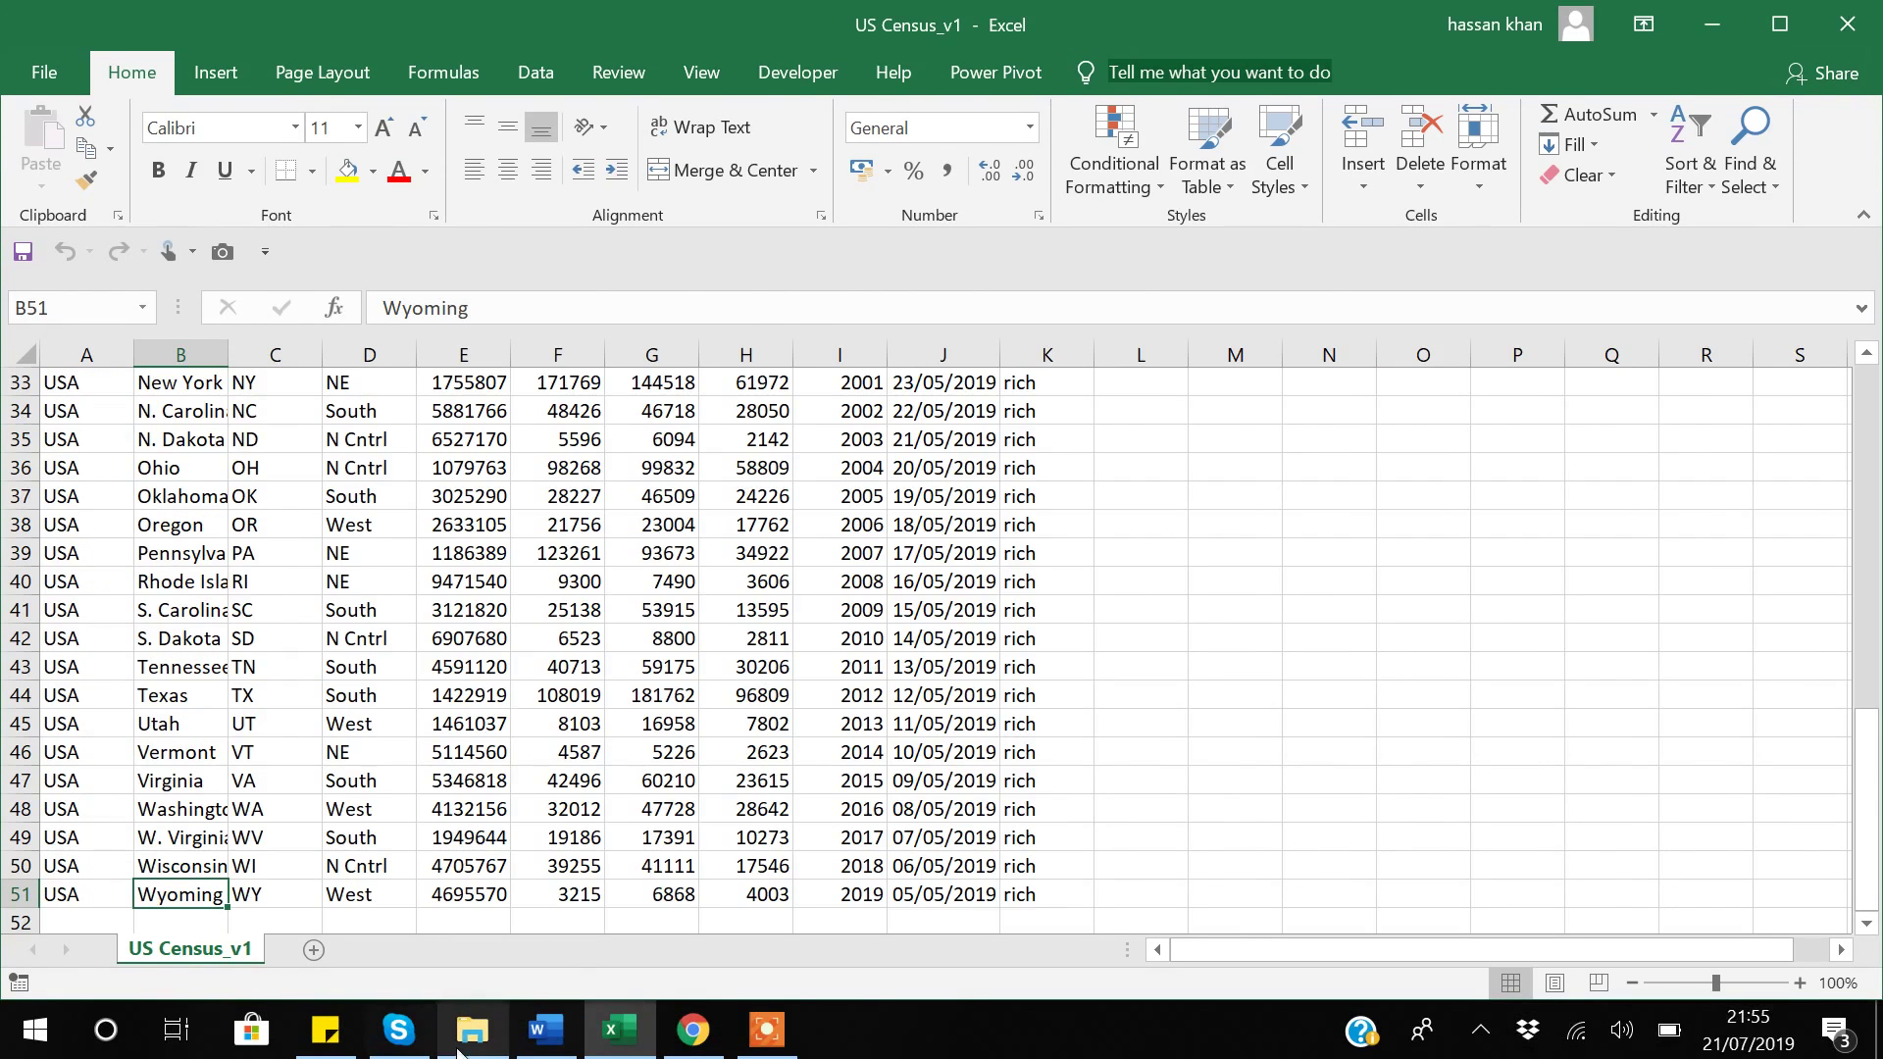
Step: Open US Census_v4, highlight the Punjab and Sindh entries in the US state column, and close both open workbooks
{"action": "left_click", "coordinate": [451, 1038]}
{"action": "left_click", "coordinate": [410, 516]}
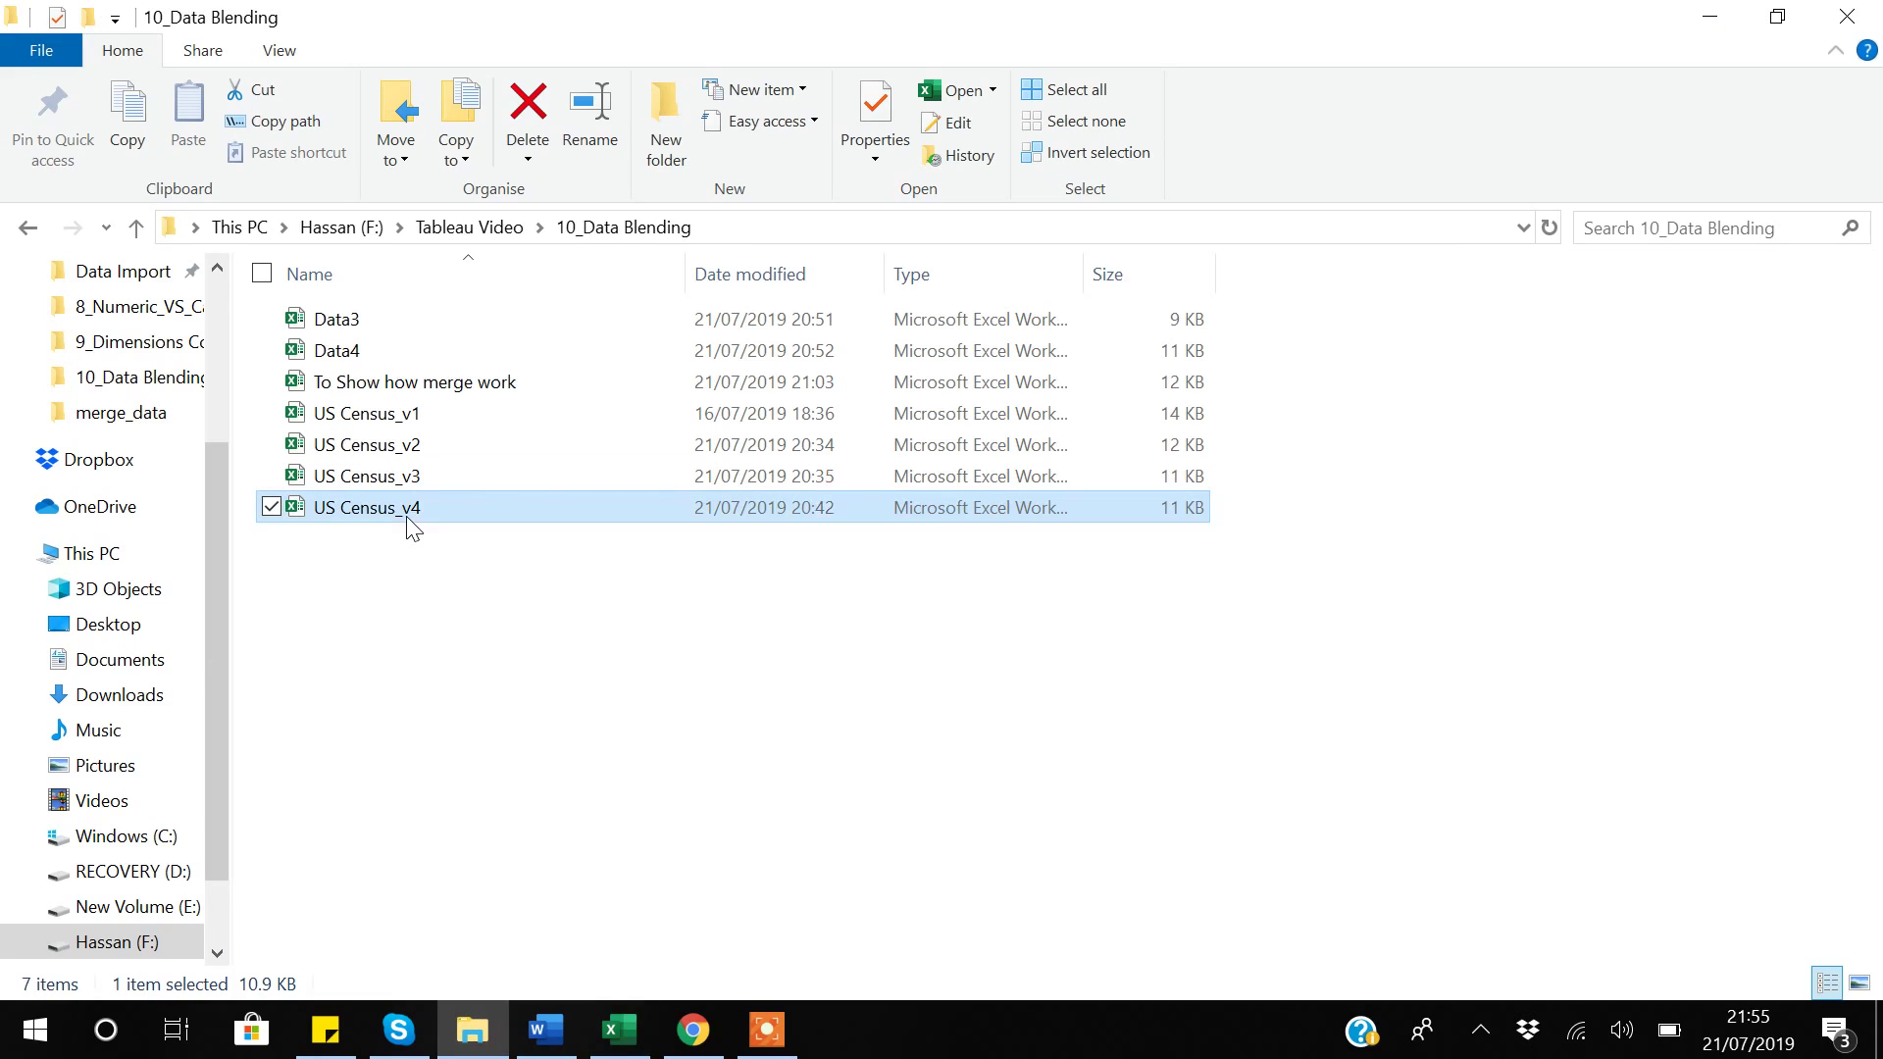
{"action": "double_click", "coordinate": [408, 518]}
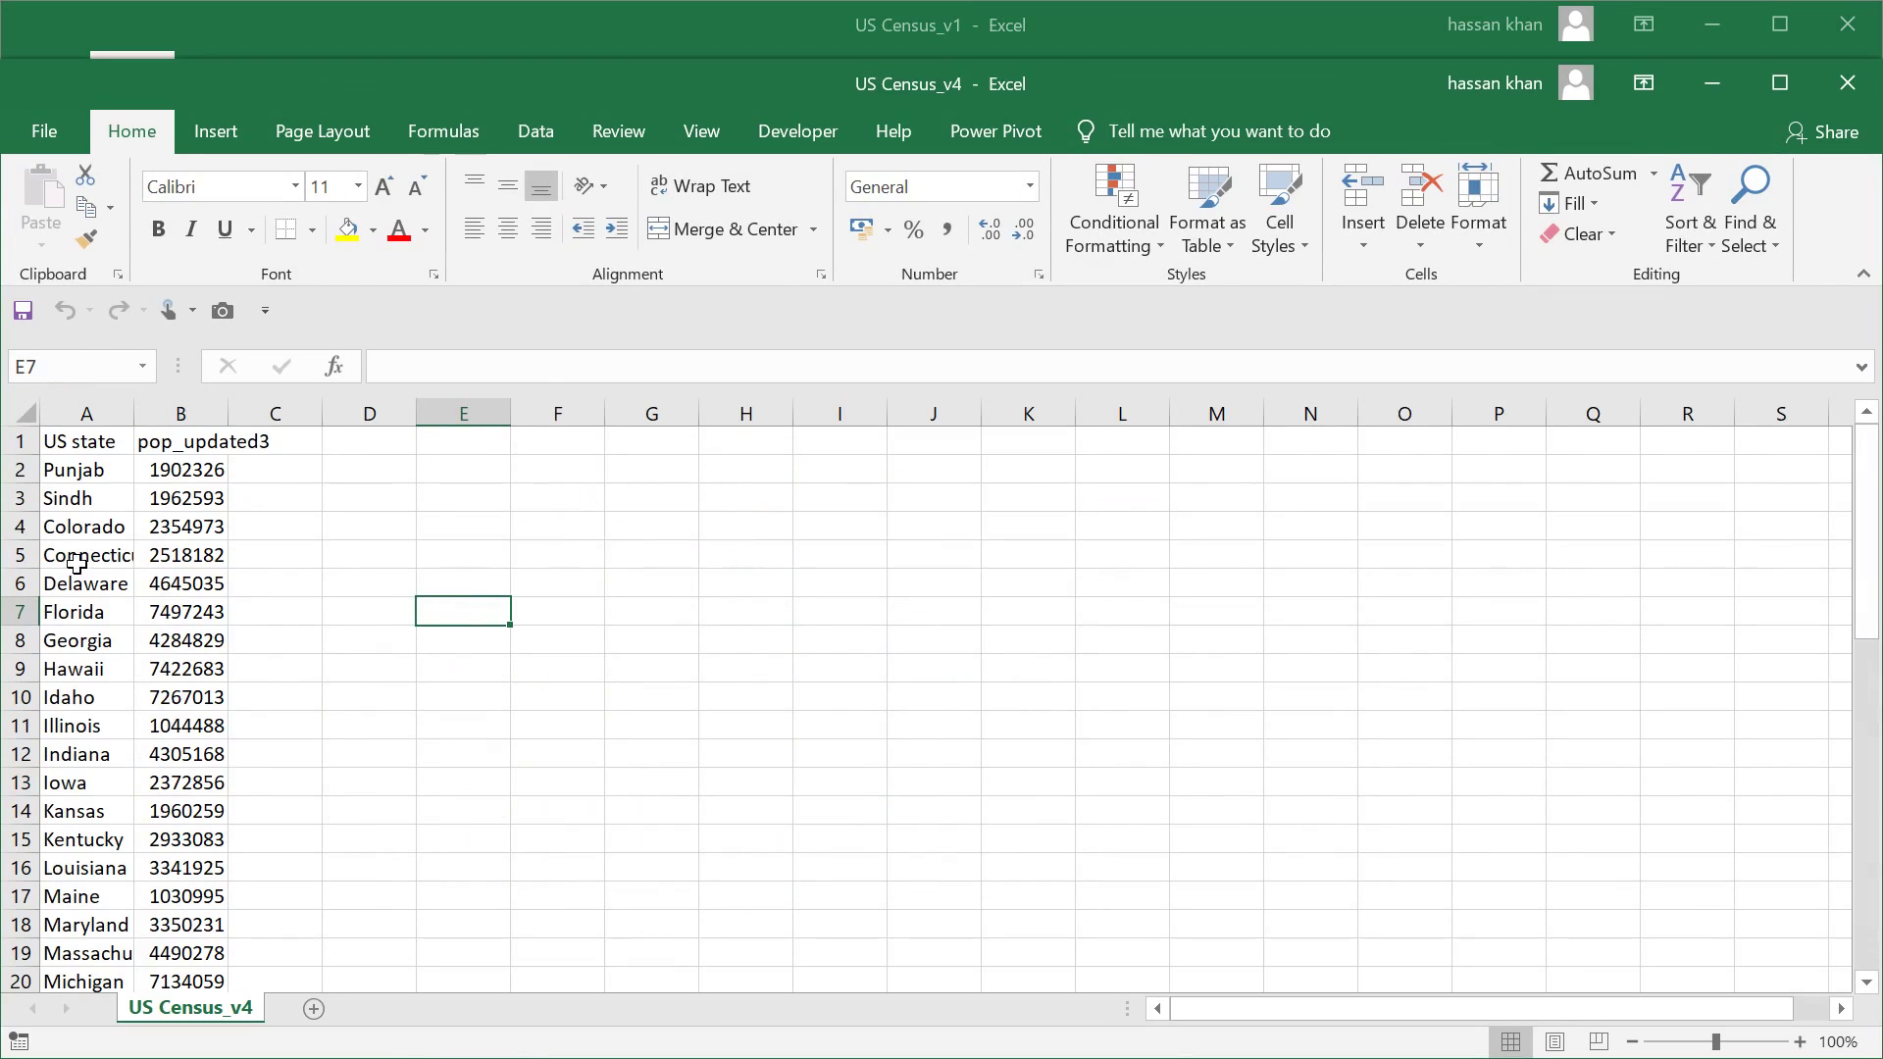
{"action": "left_click", "coordinate": [78, 470]}
{"action": "key", "text": "Down"}
{"action": "key", "text": "Up"}
{"action": "key", "text": "shift+Down"}
{"action": "key", "text": "shift+Down"}
{"action": "key", "text": "shift+Up"}
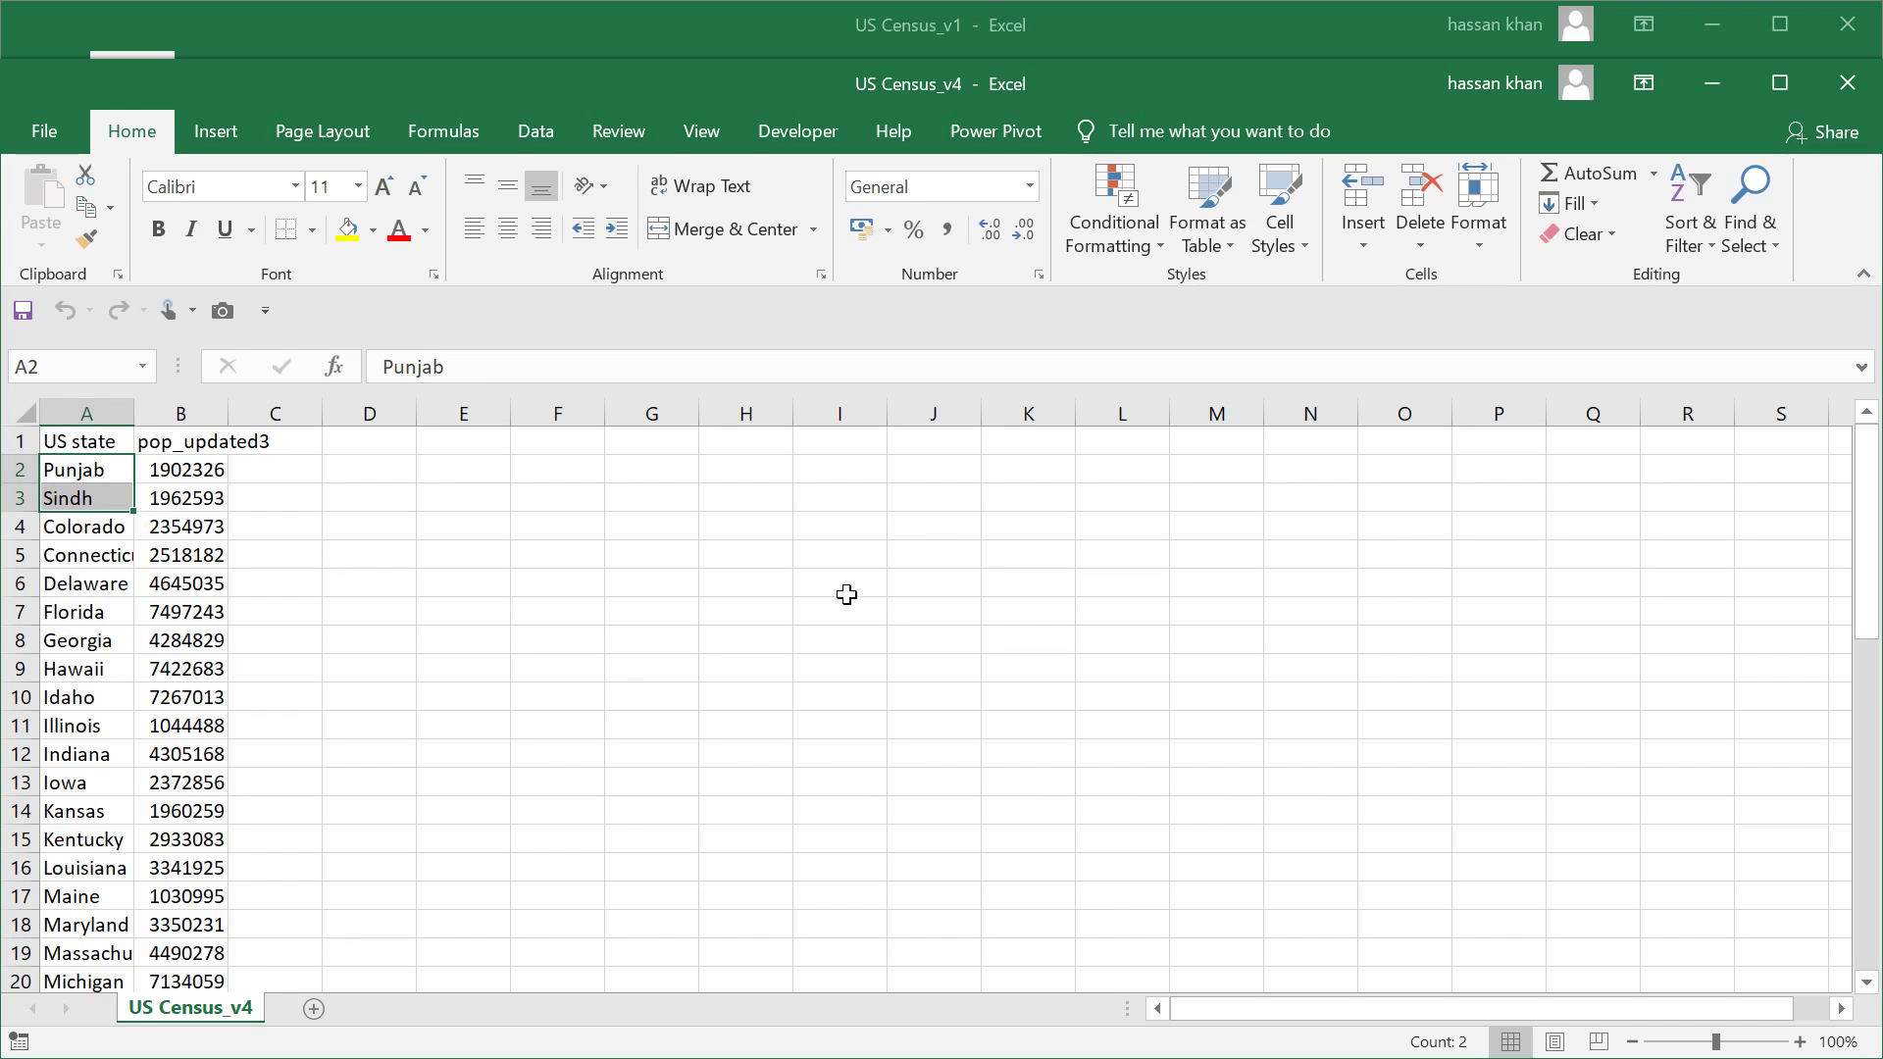
{"action": "left_click", "coordinate": [1848, 87]}
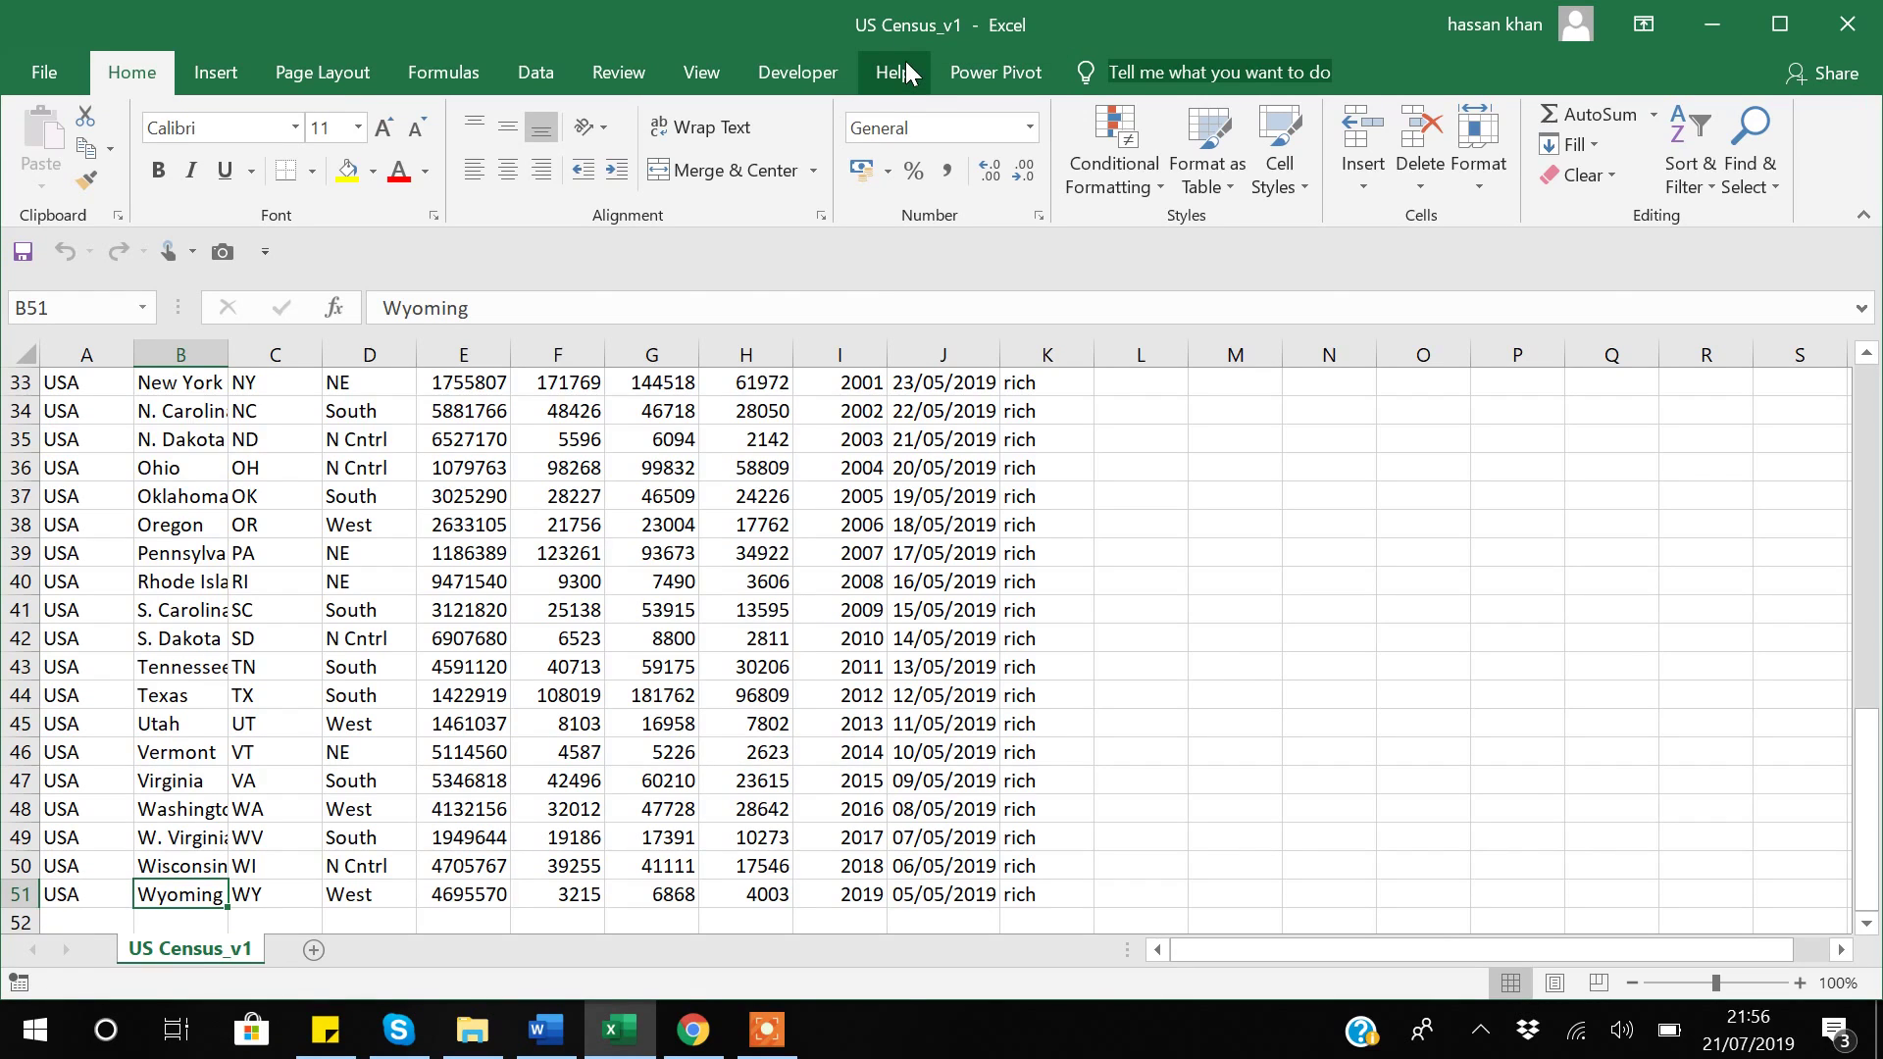
{"action": "left_click", "coordinate": [1847, 30]}
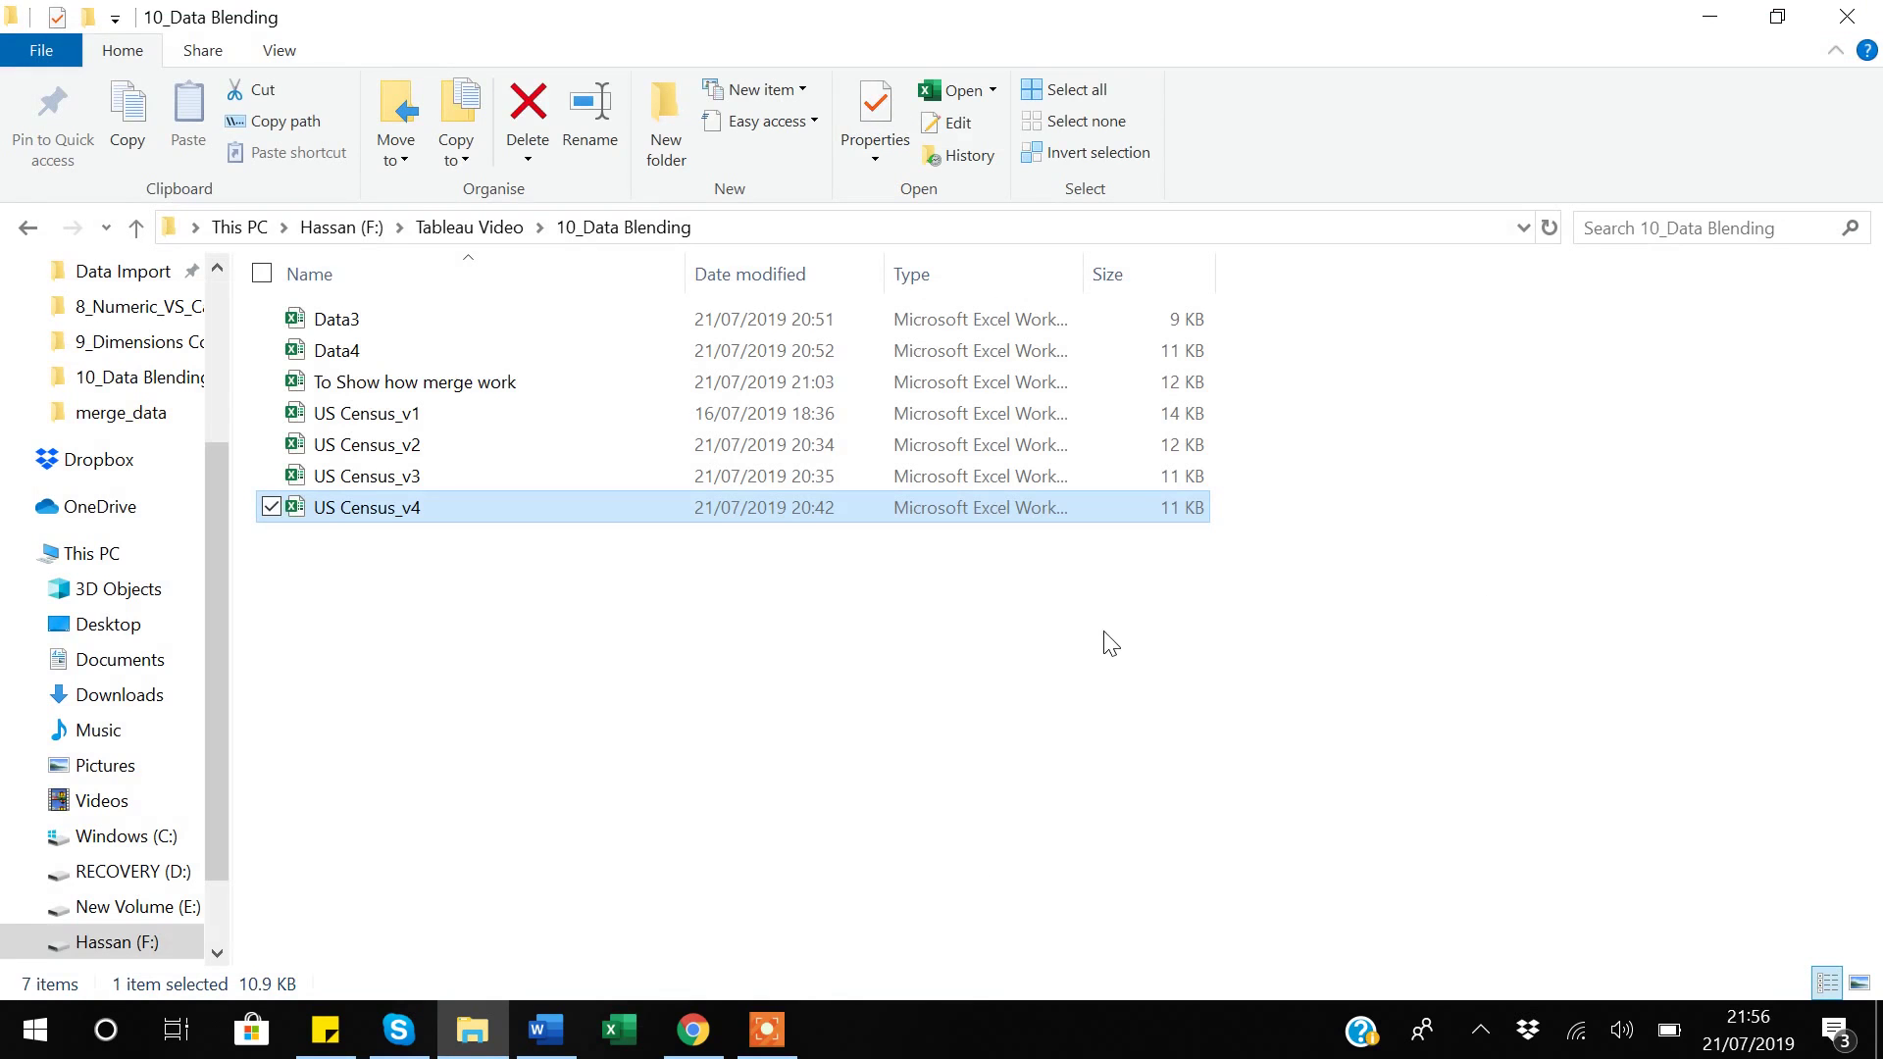
Step: Switch to Tableau Public and connect to the US Census_v1 Excel workbook in the 10_Data Blending folder
{"action": "left_click", "coordinate": [1878, 1029]}
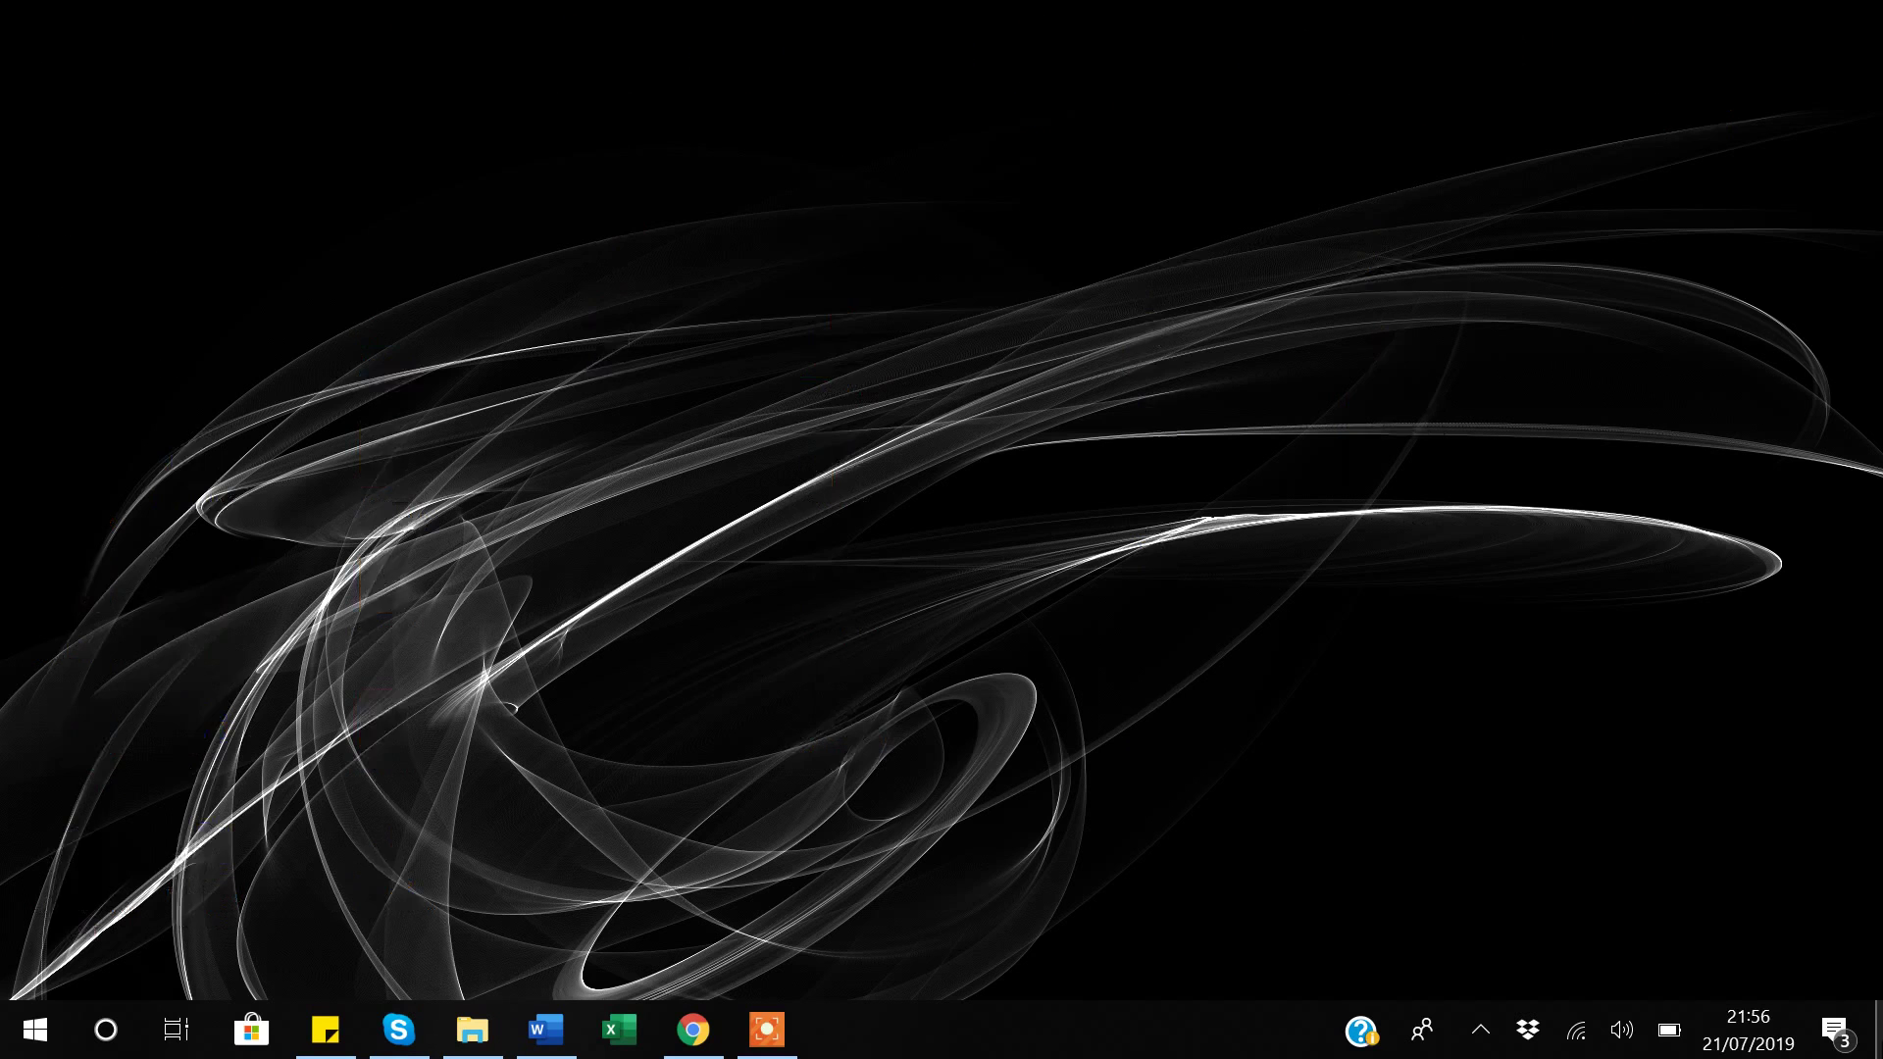
{"action": "left_click", "coordinate": [1367, 91]}
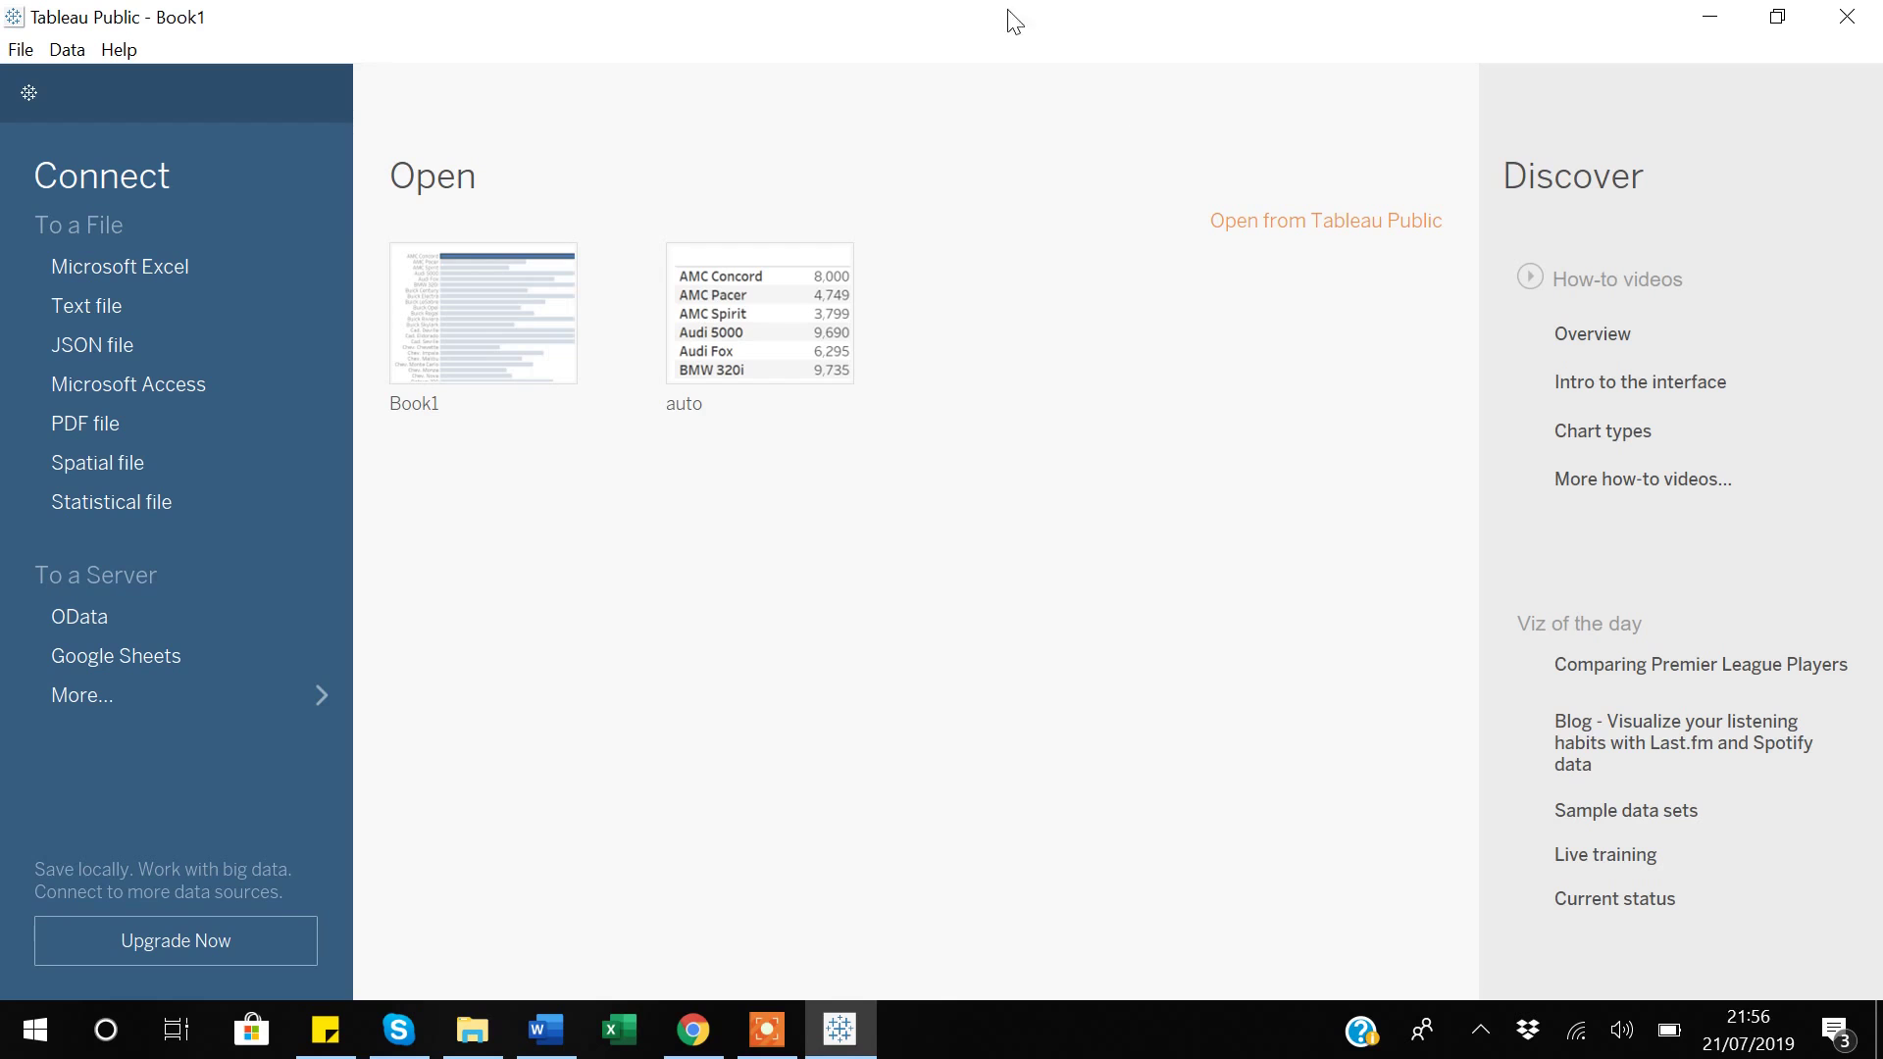
{"action": "left_click", "coordinate": [114, 260]}
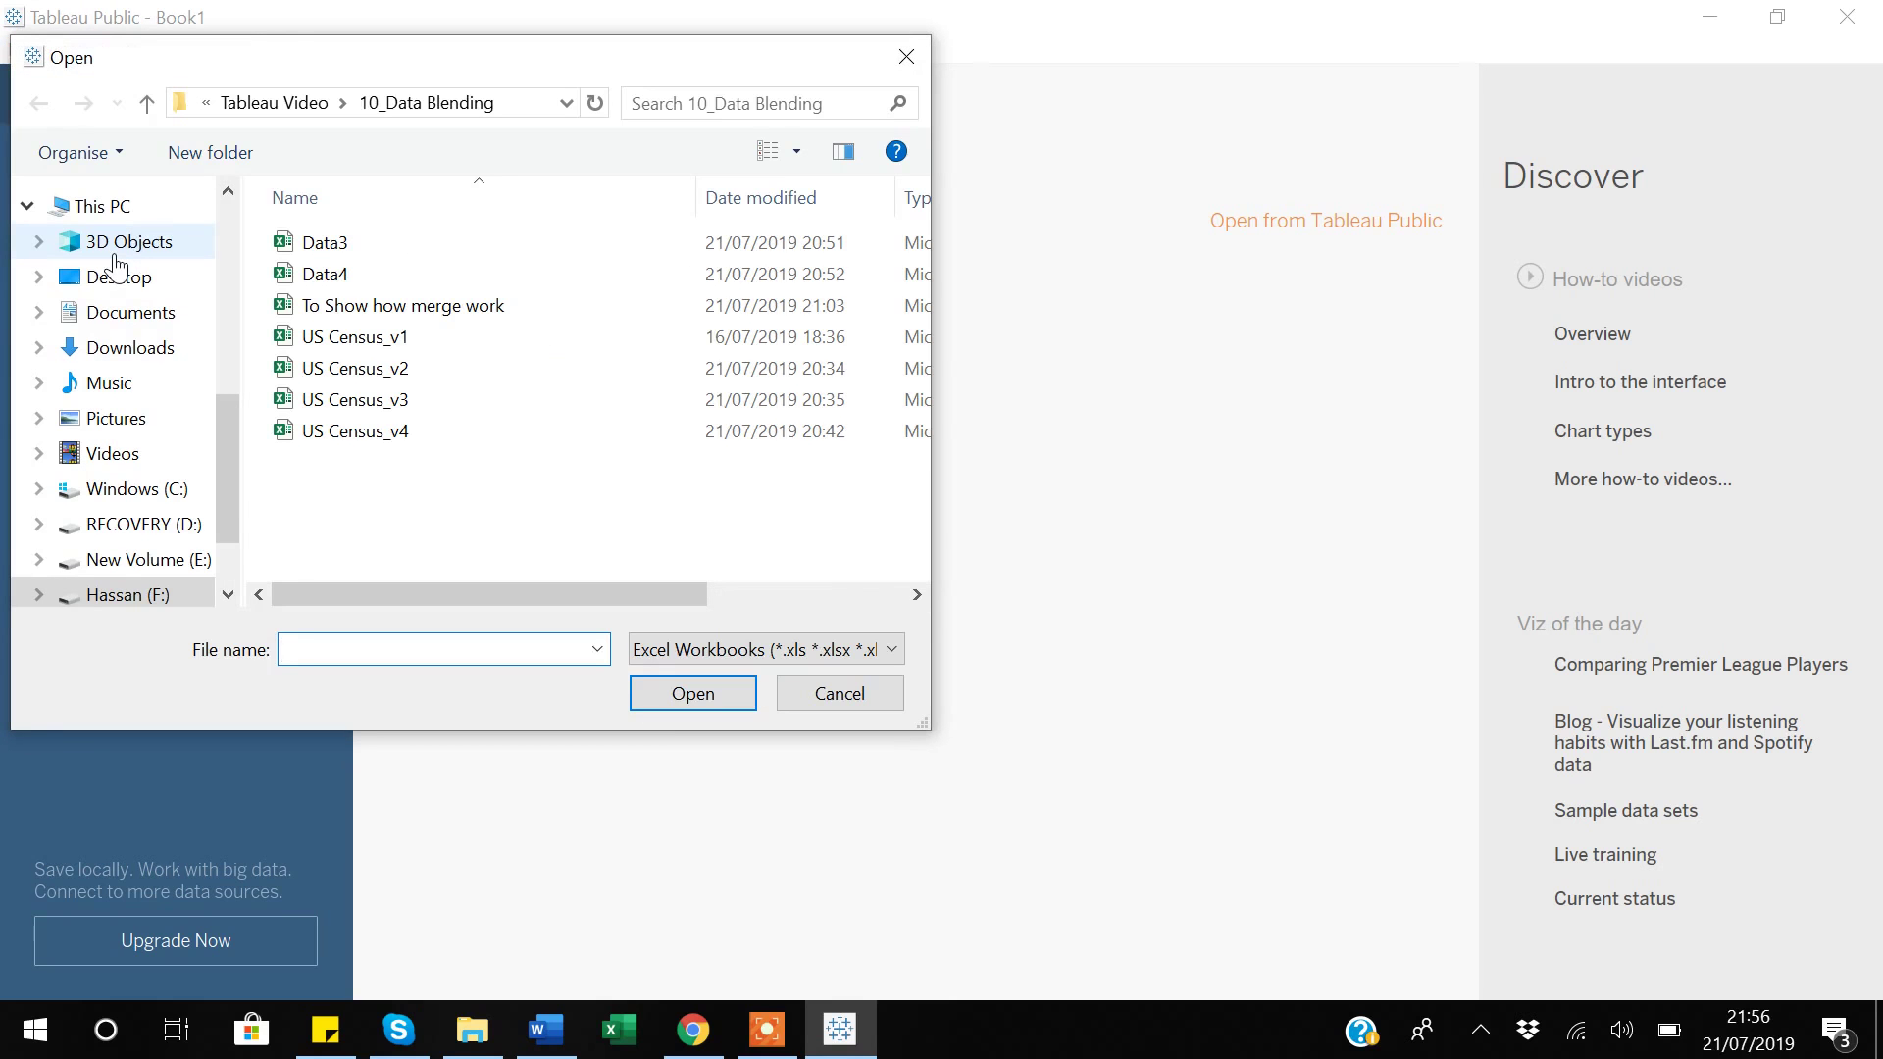
{"action": "left_click", "coordinate": [336, 343]}
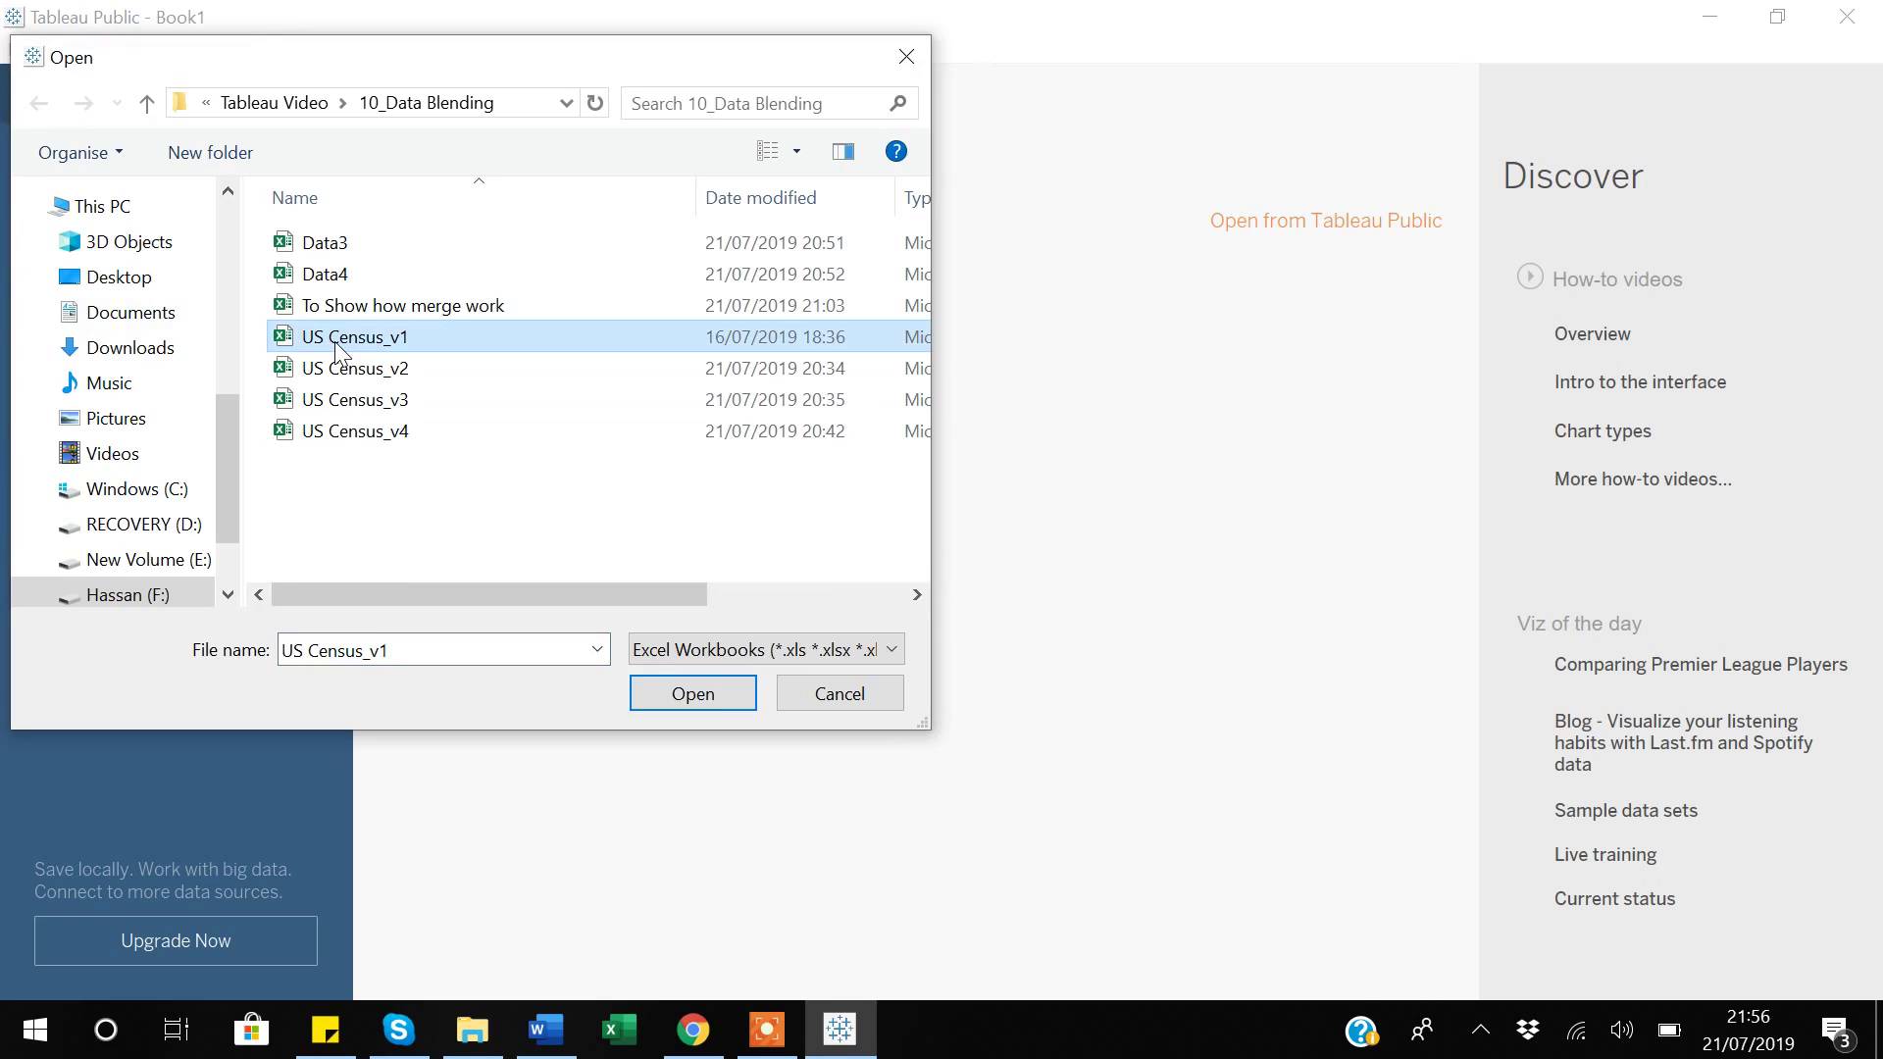
{"action": "left_click", "coordinate": [711, 695]}
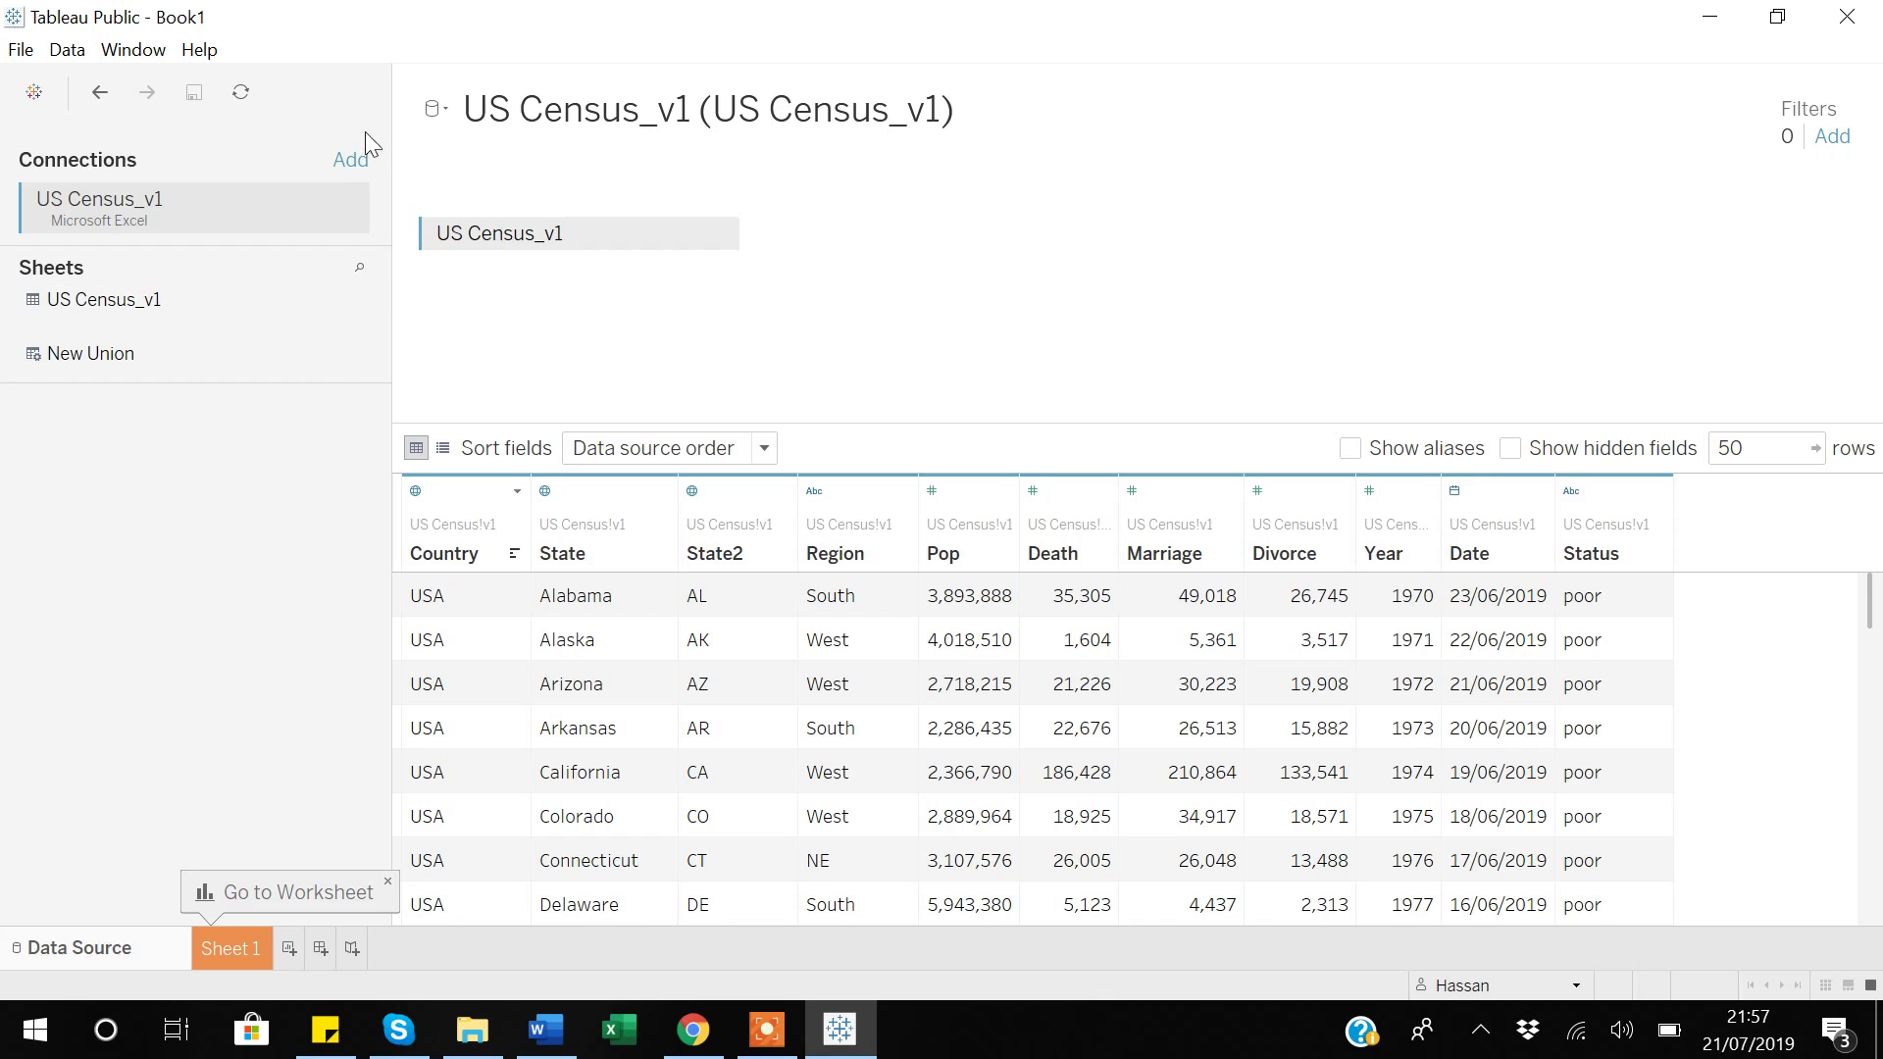
Step: Add the US Census_v2 Excel workbook as a second connection joined to US Census_v1, and check its columns in the data preview
{"action": "left_click", "coordinate": [351, 161]}
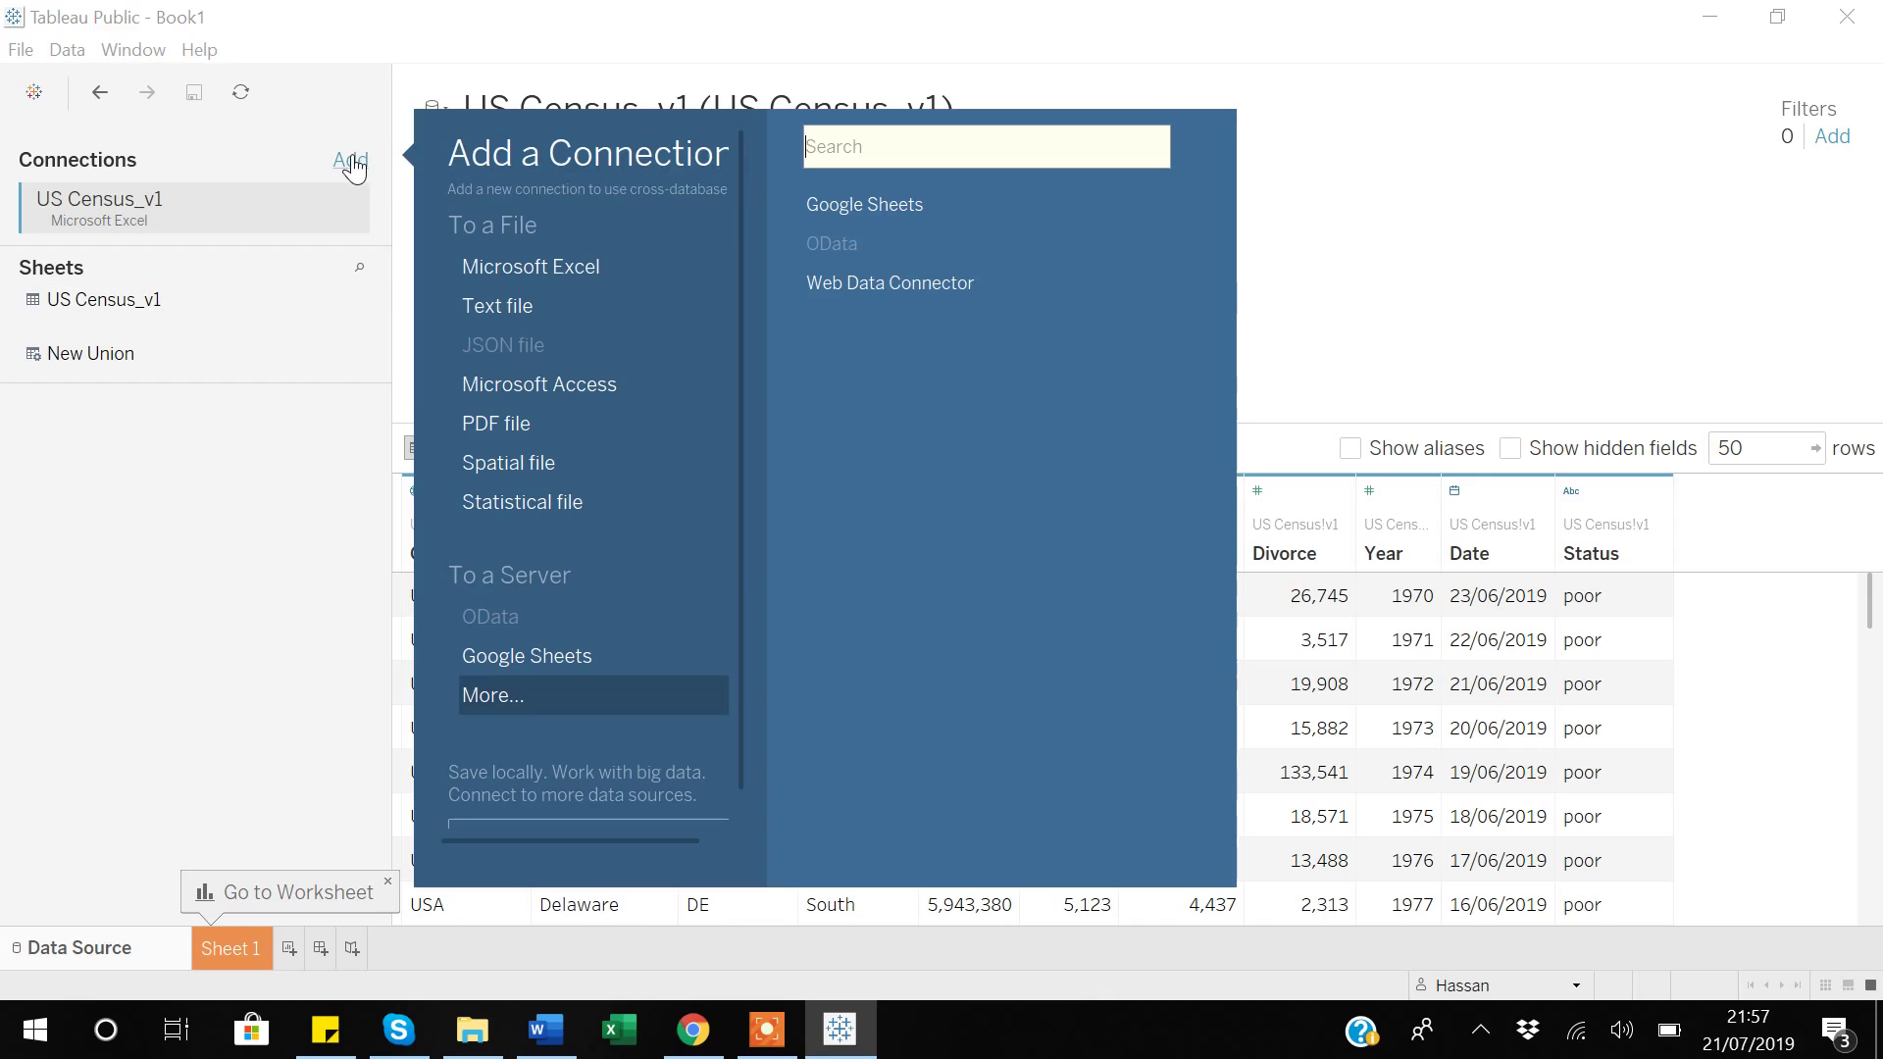
{"action": "left_click", "coordinate": [527, 270]}
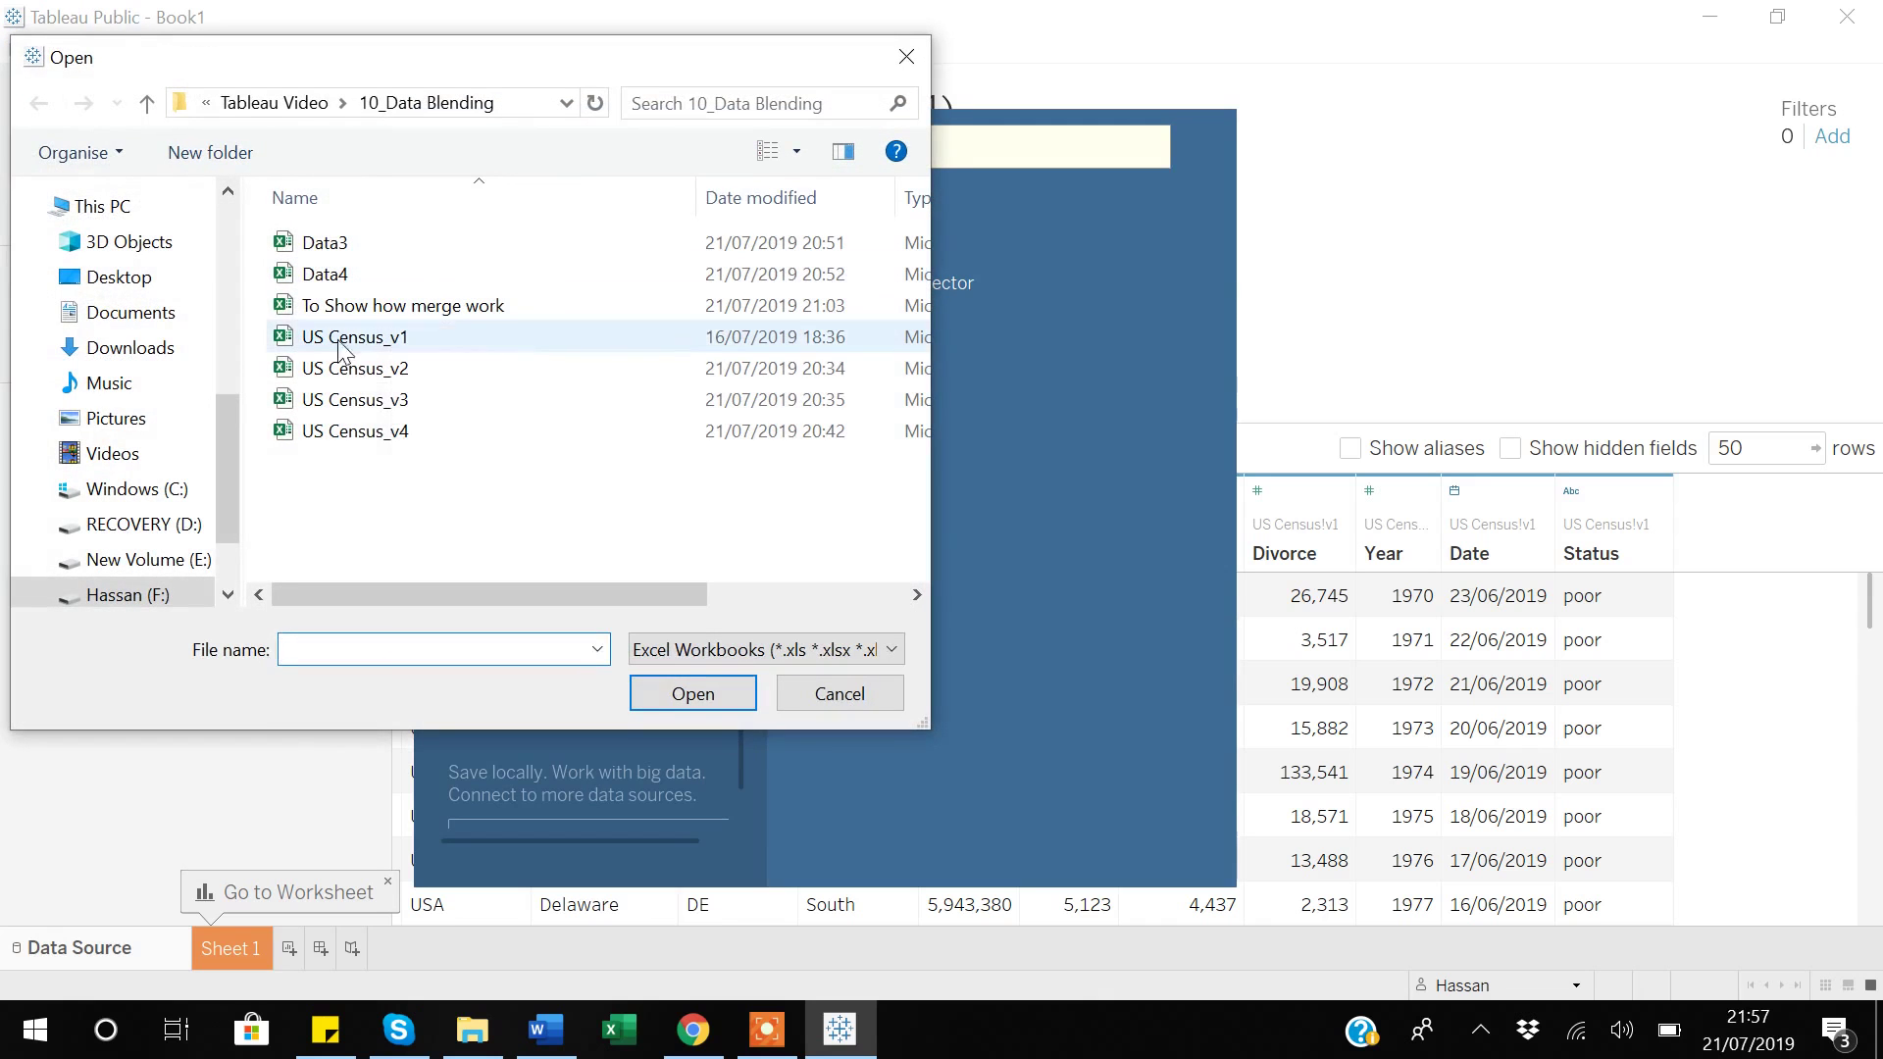
{"action": "left_click", "coordinate": [348, 369]}
{"action": "left_click", "coordinate": [720, 692]}
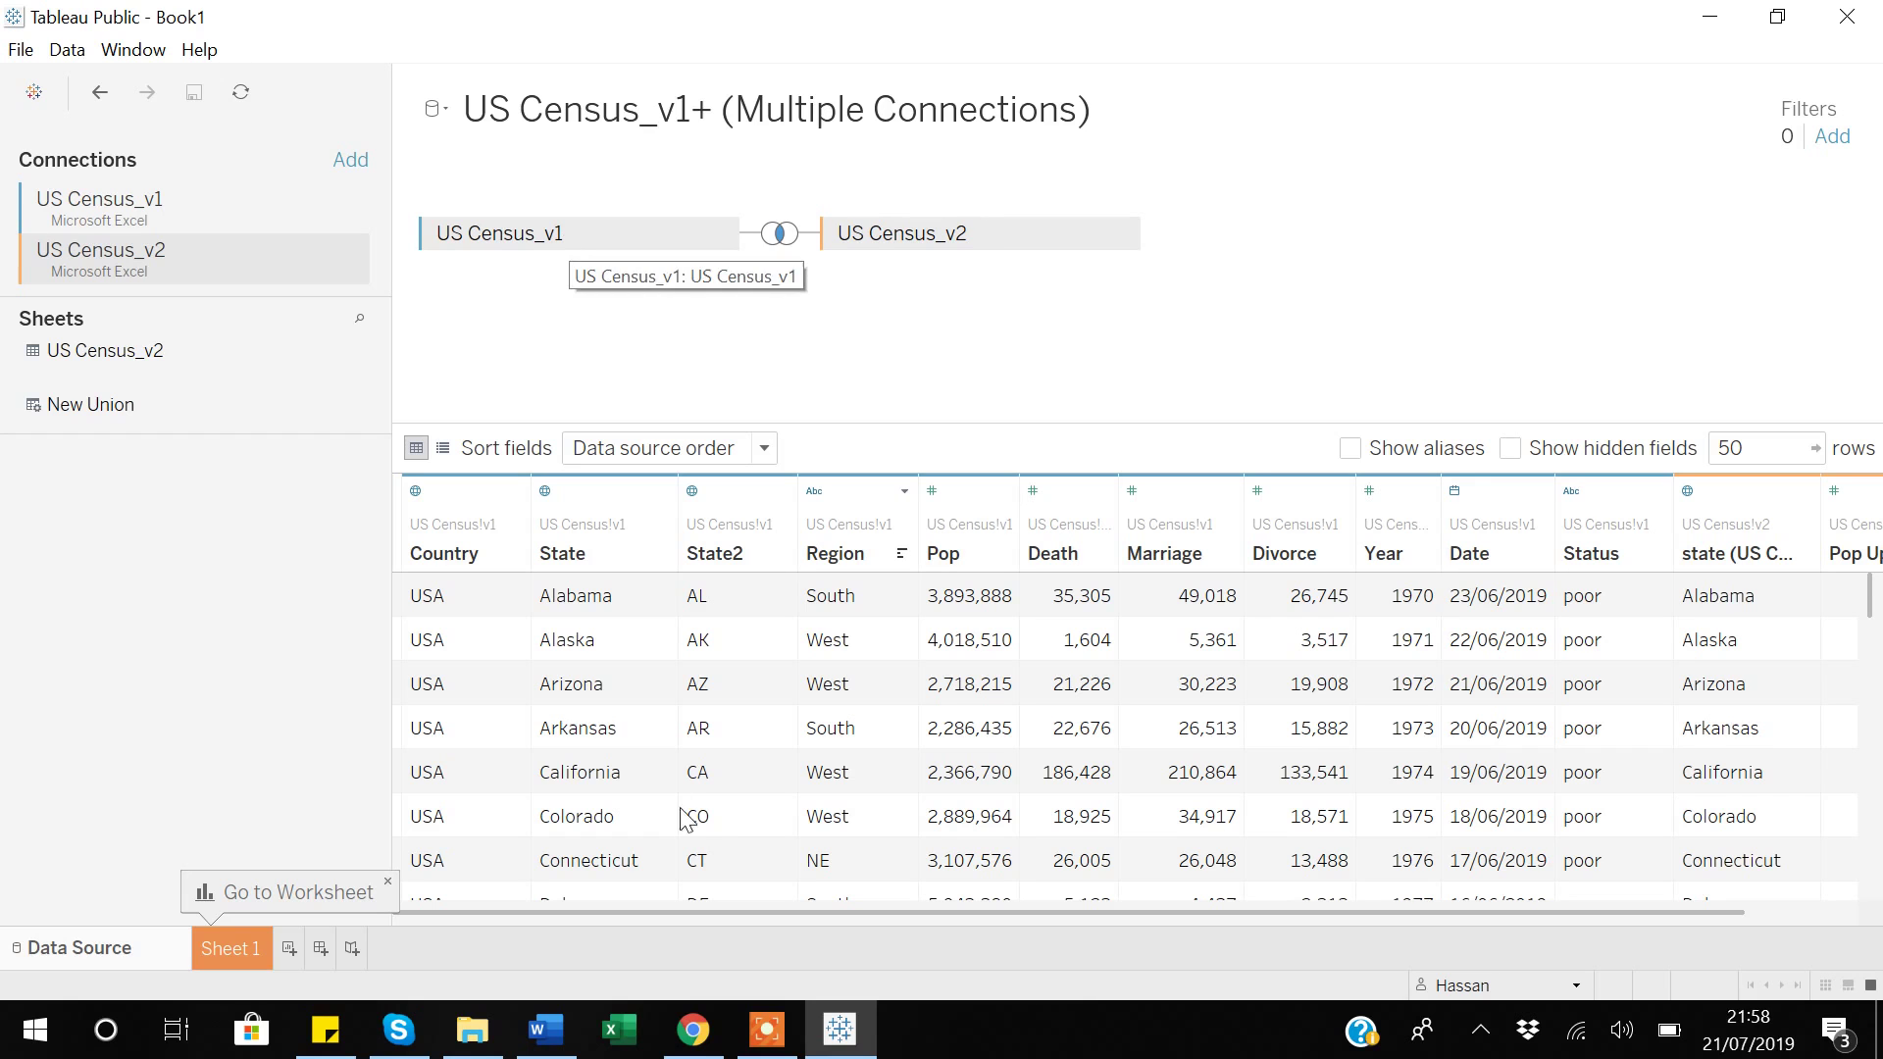
{"action": "left_click_drag", "start_coordinate": [927, 912], "coordinate": [1188, 909]}
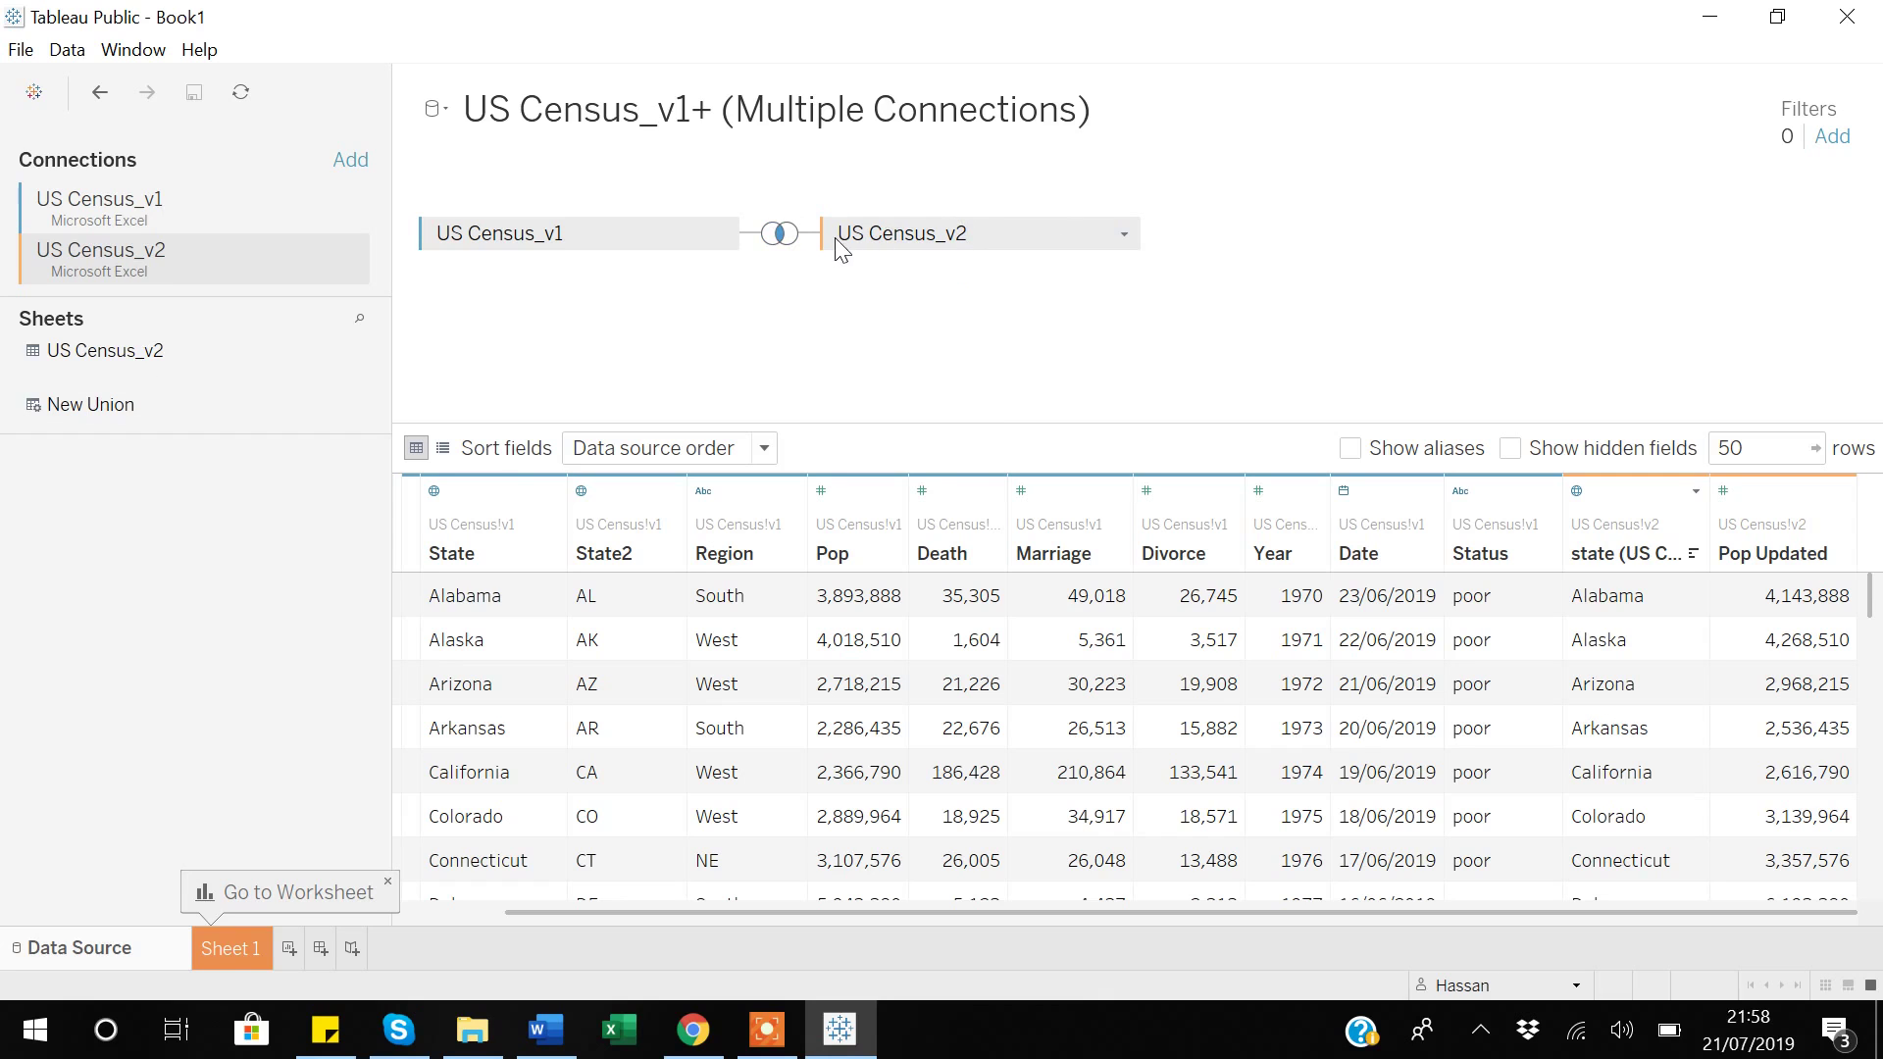
Step: Remove the US Census_v2 table from the data source and join it to US Census_v1 again, viewing the join settings
{"action": "left_click_drag", "start_coordinate": [989, 232], "coordinate": [245, 535]}
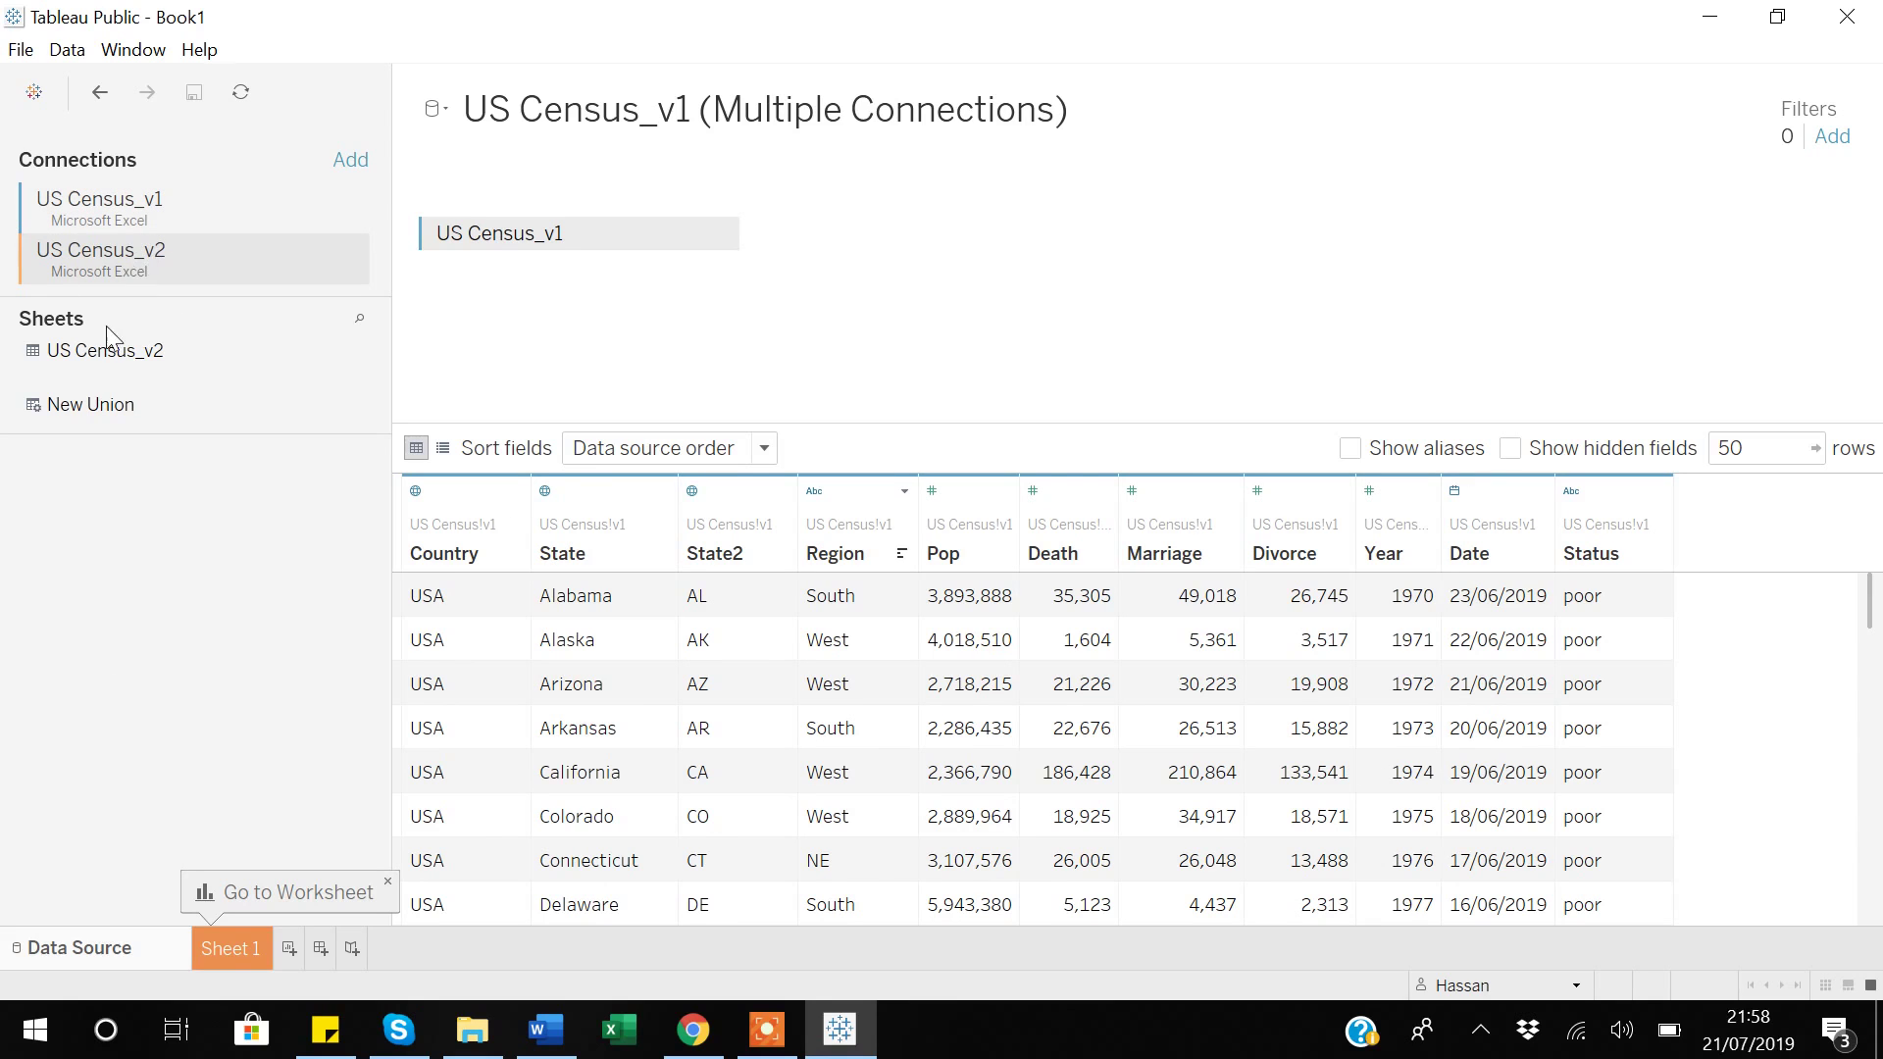
{"action": "left_click_drag", "start_coordinate": [104, 357], "coordinate": [876, 276]}
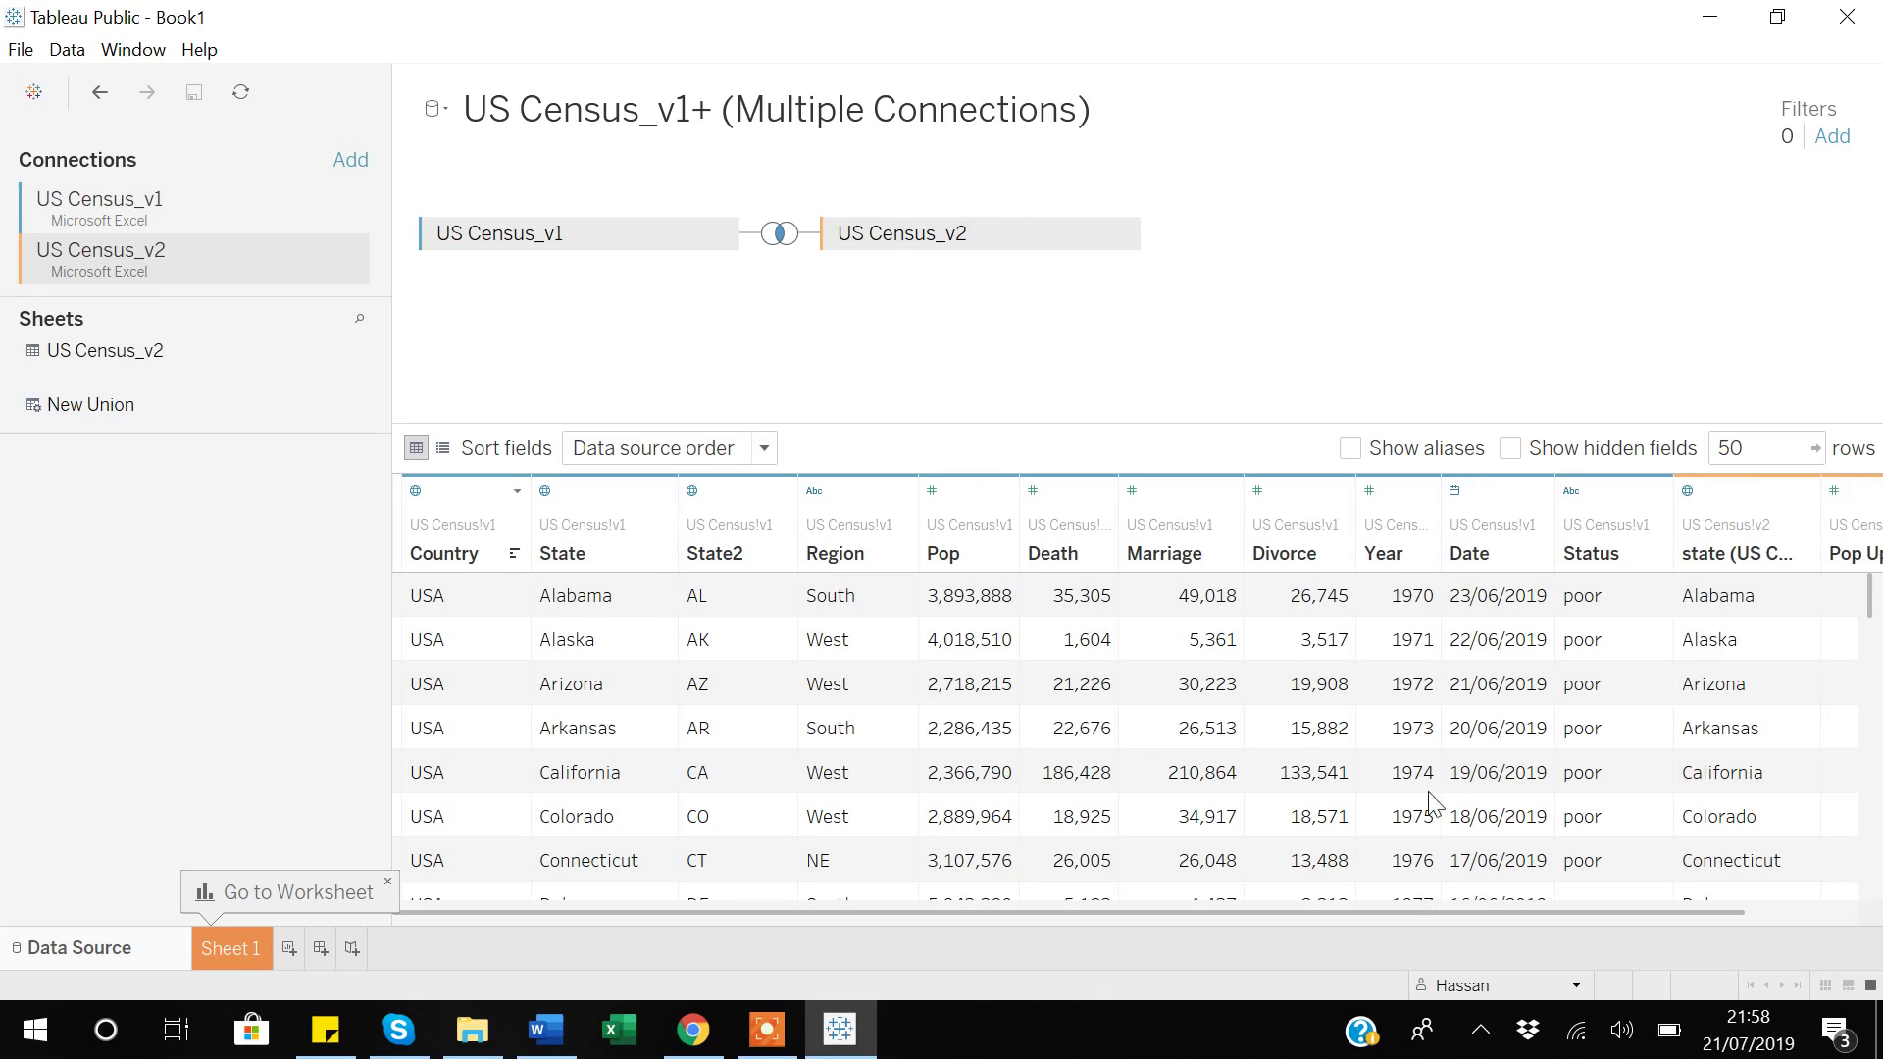
{"action": "left_click", "coordinate": [782, 240]}
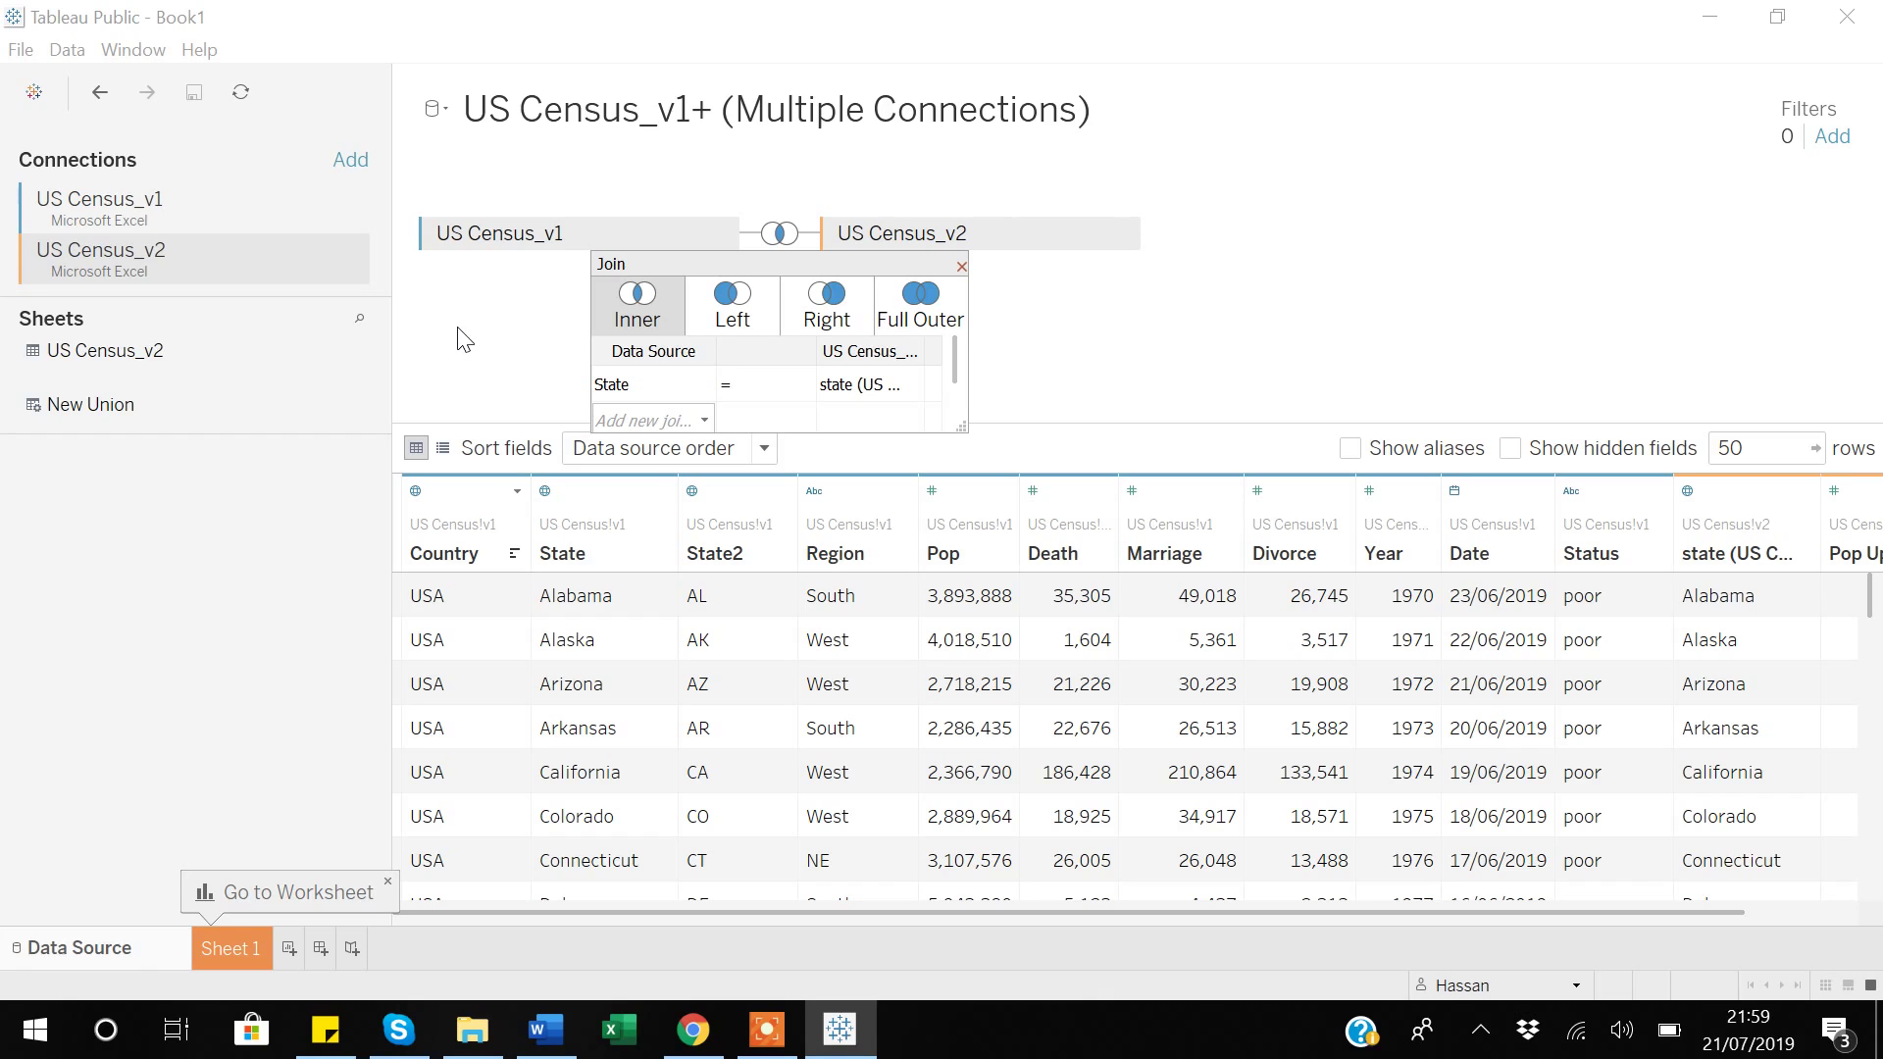
Step: Review the fields of both census tables in Sheet 1 and place State from US Census_v1 on the rows
{"action": "left_click", "coordinate": [226, 947]}
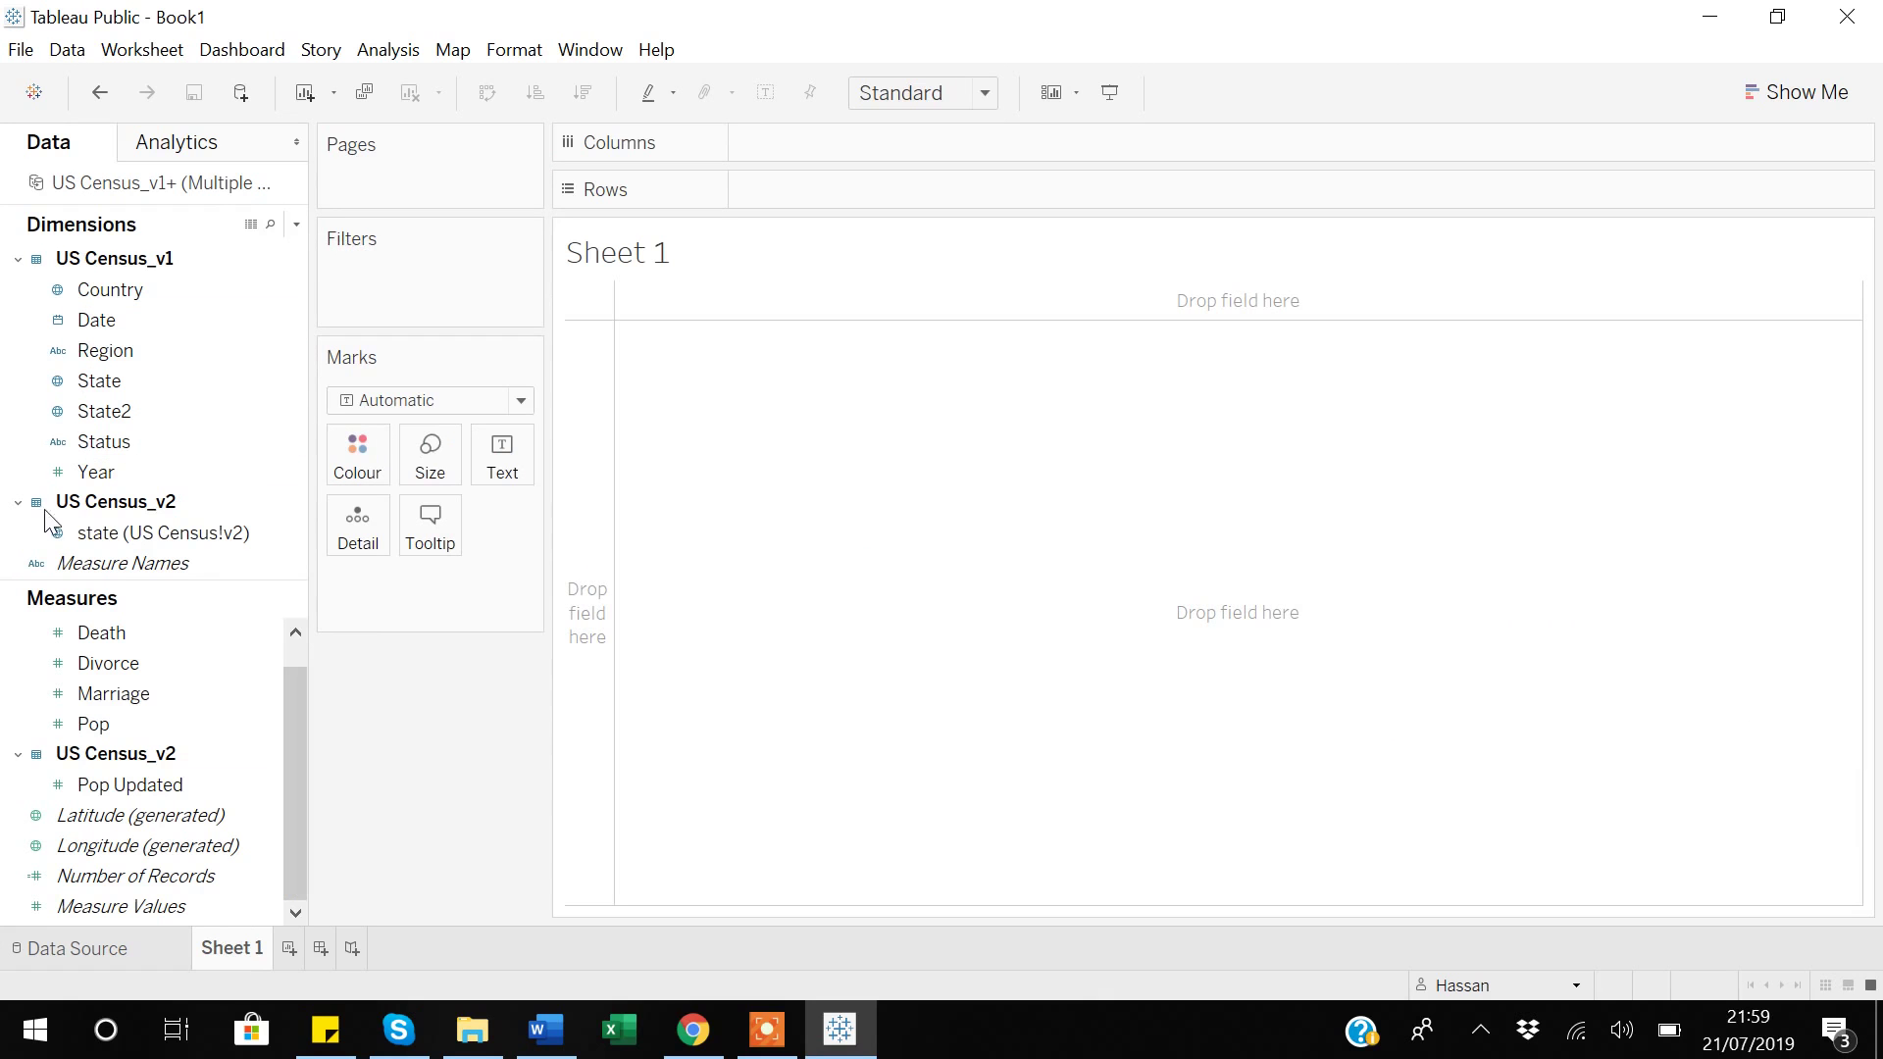
{"action": "left_click", "coordinate": [92, 322]}
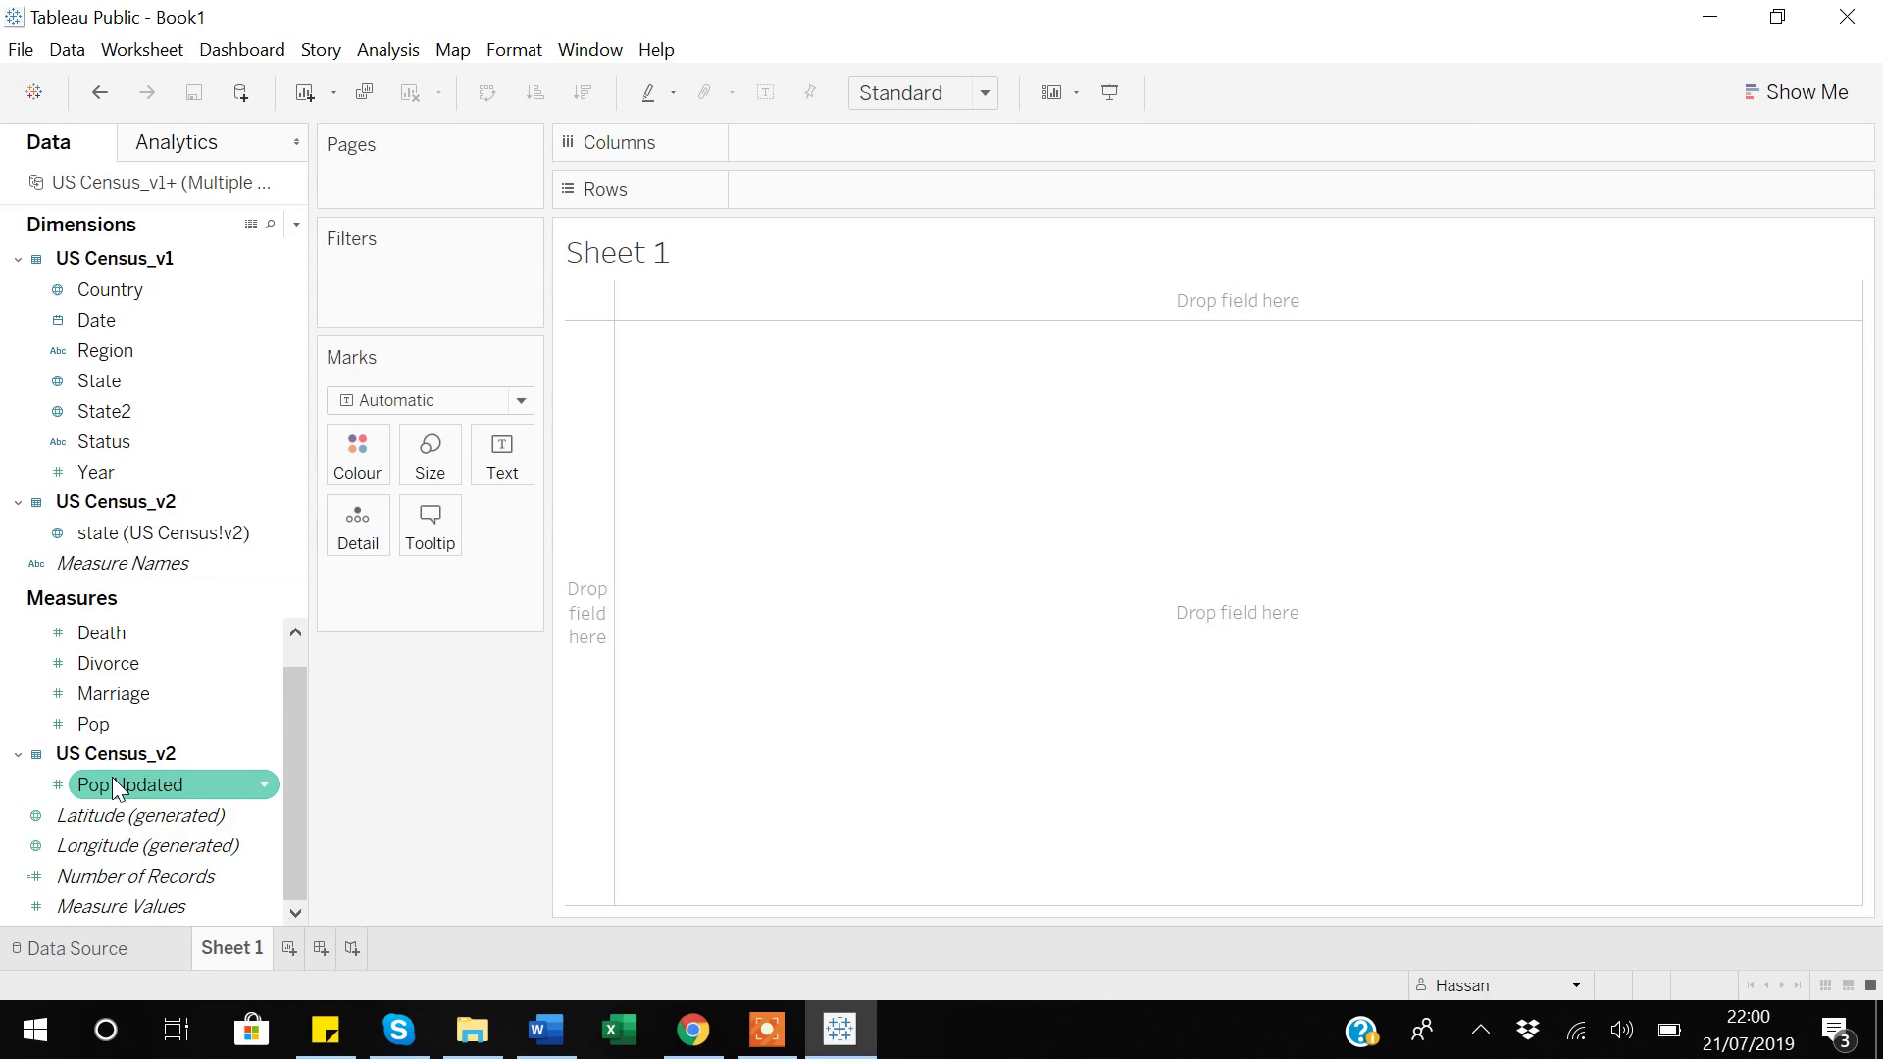
{"action": "scroll", "coordinate": [114, 781], "scroll_direction": "up", "scroll_amount": 1}
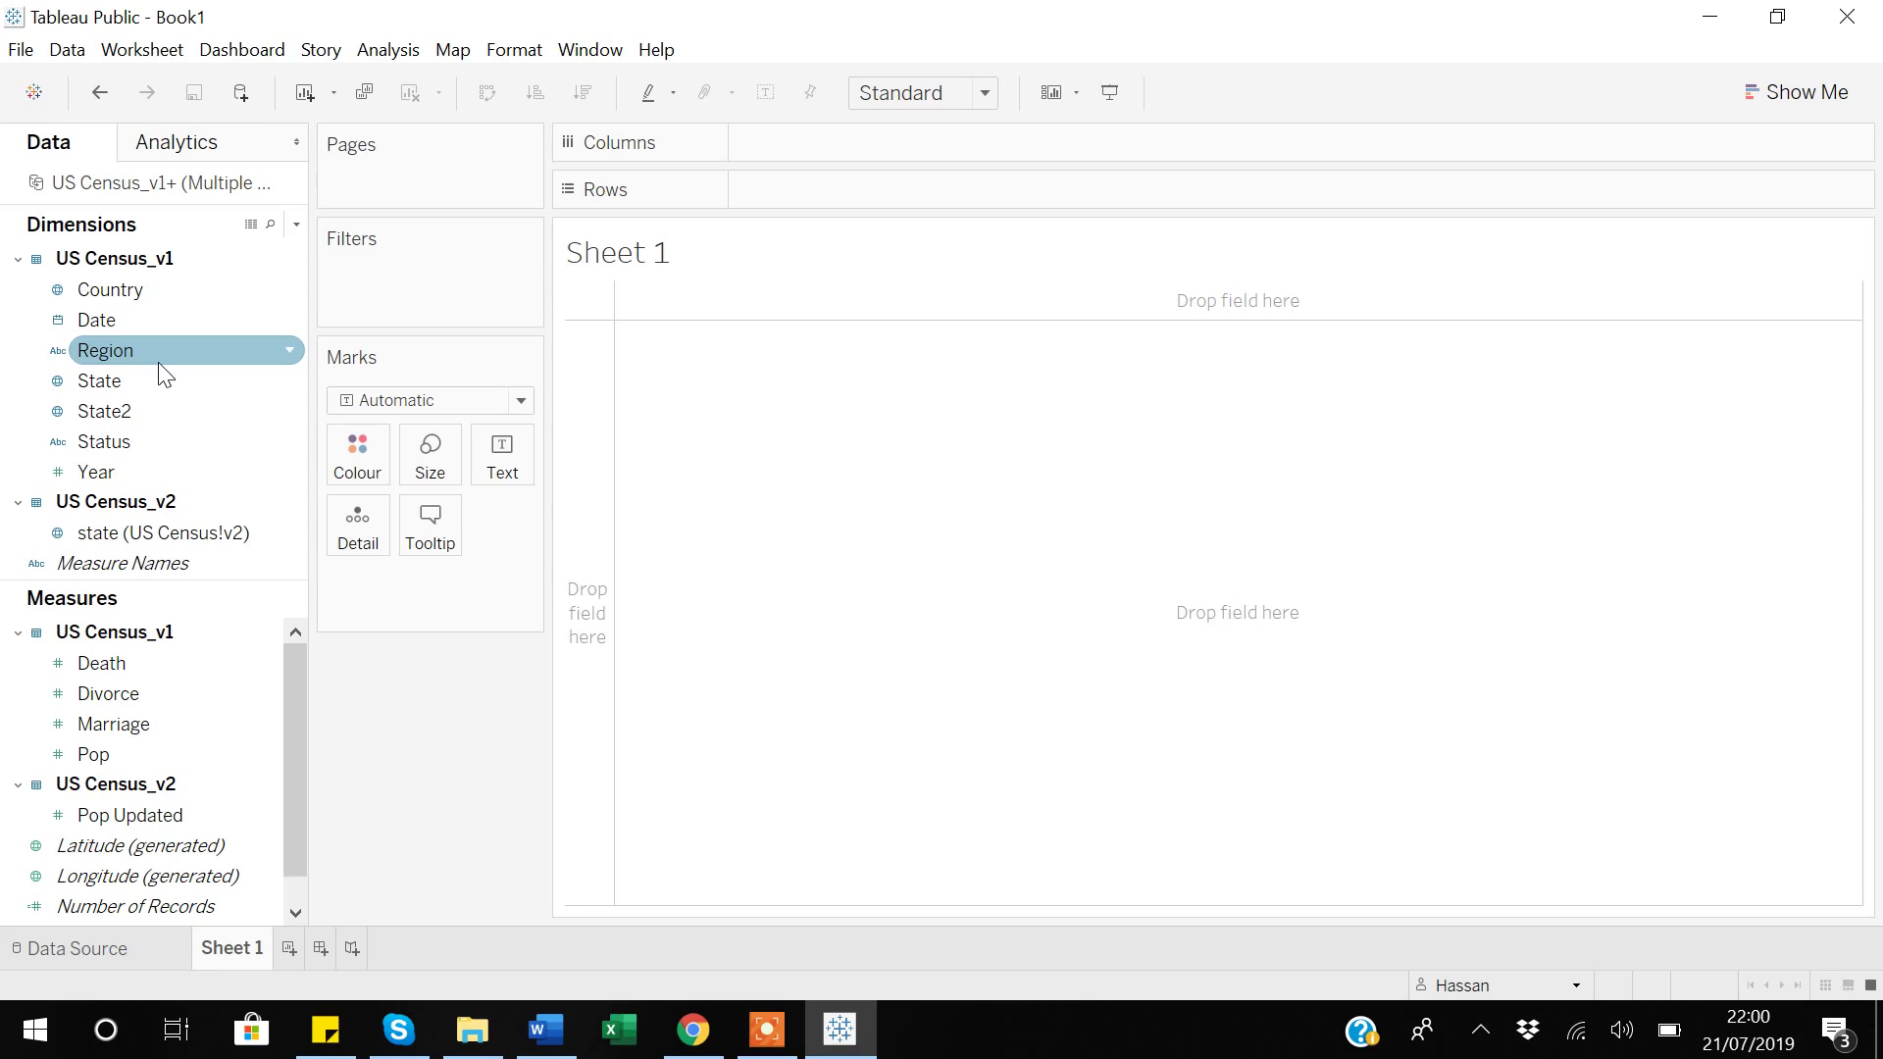
{"action": "left_click", "coordinate": [94, 382]}
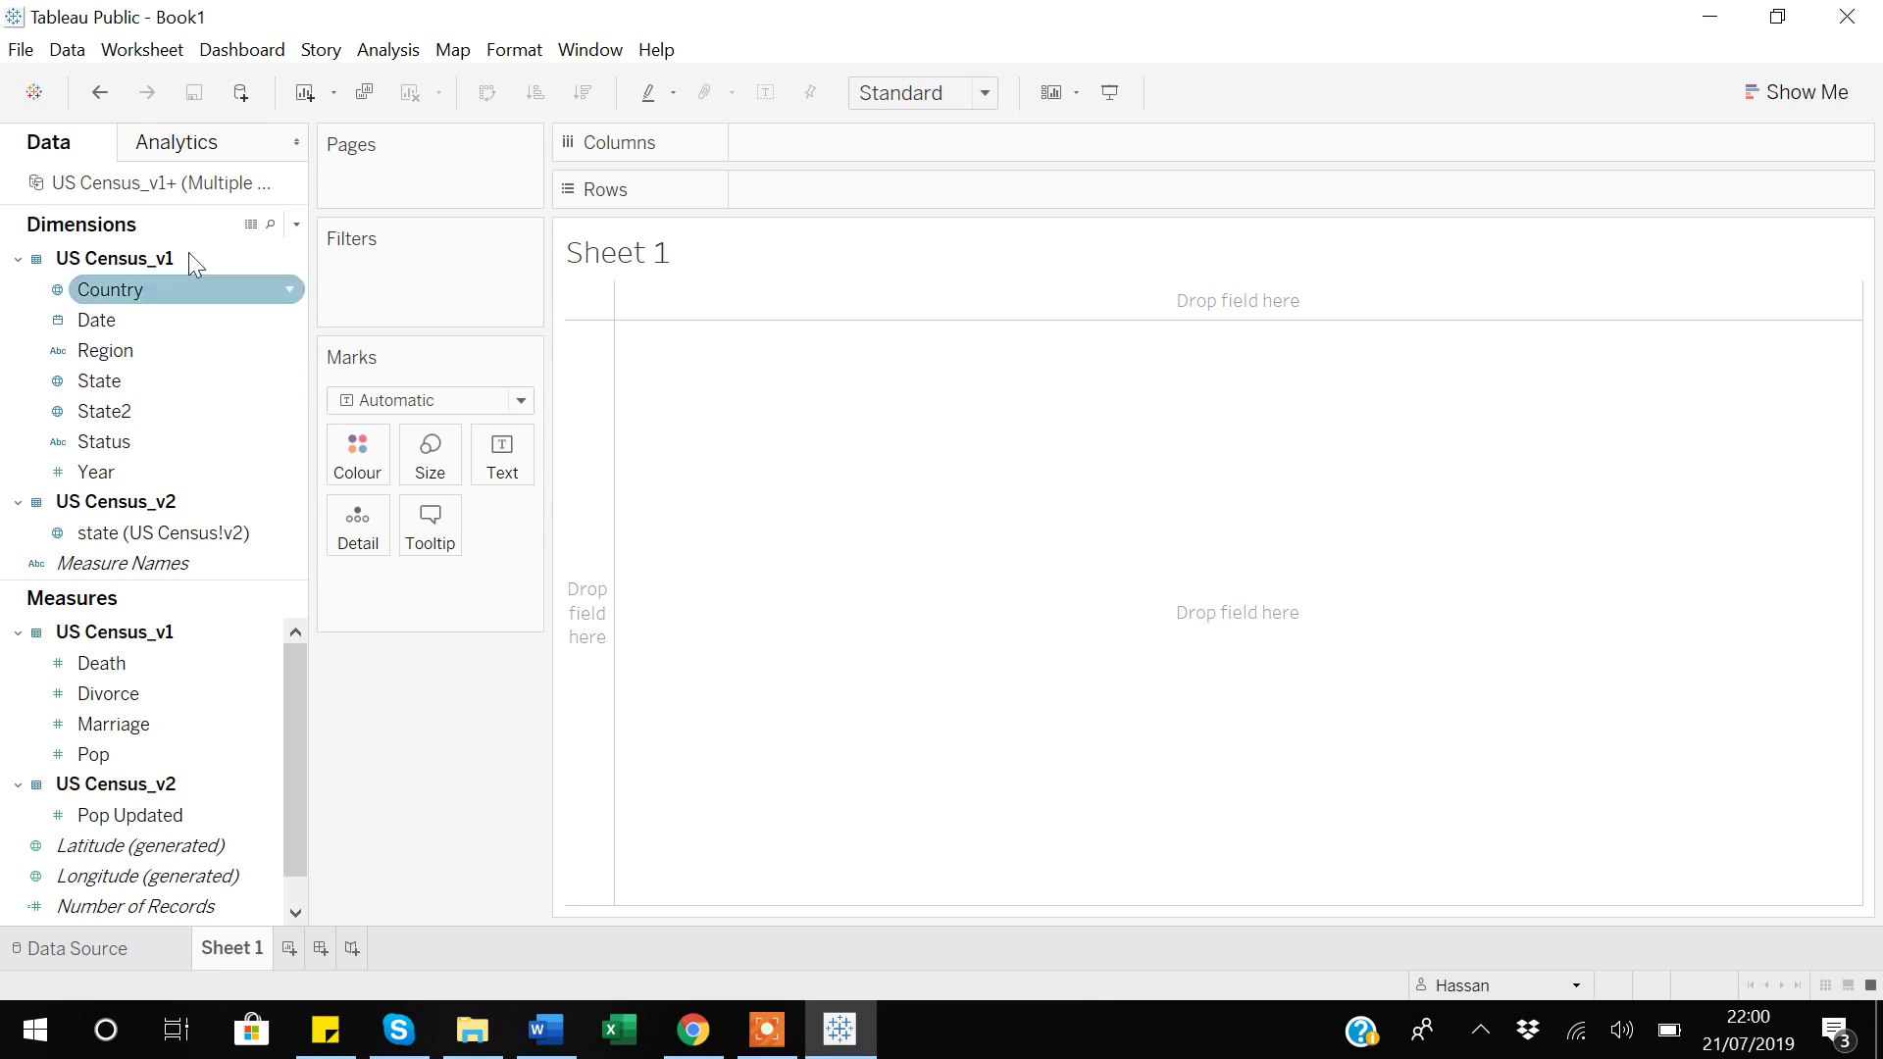
{"action": "left_click", "coordinate": [98, 380]}
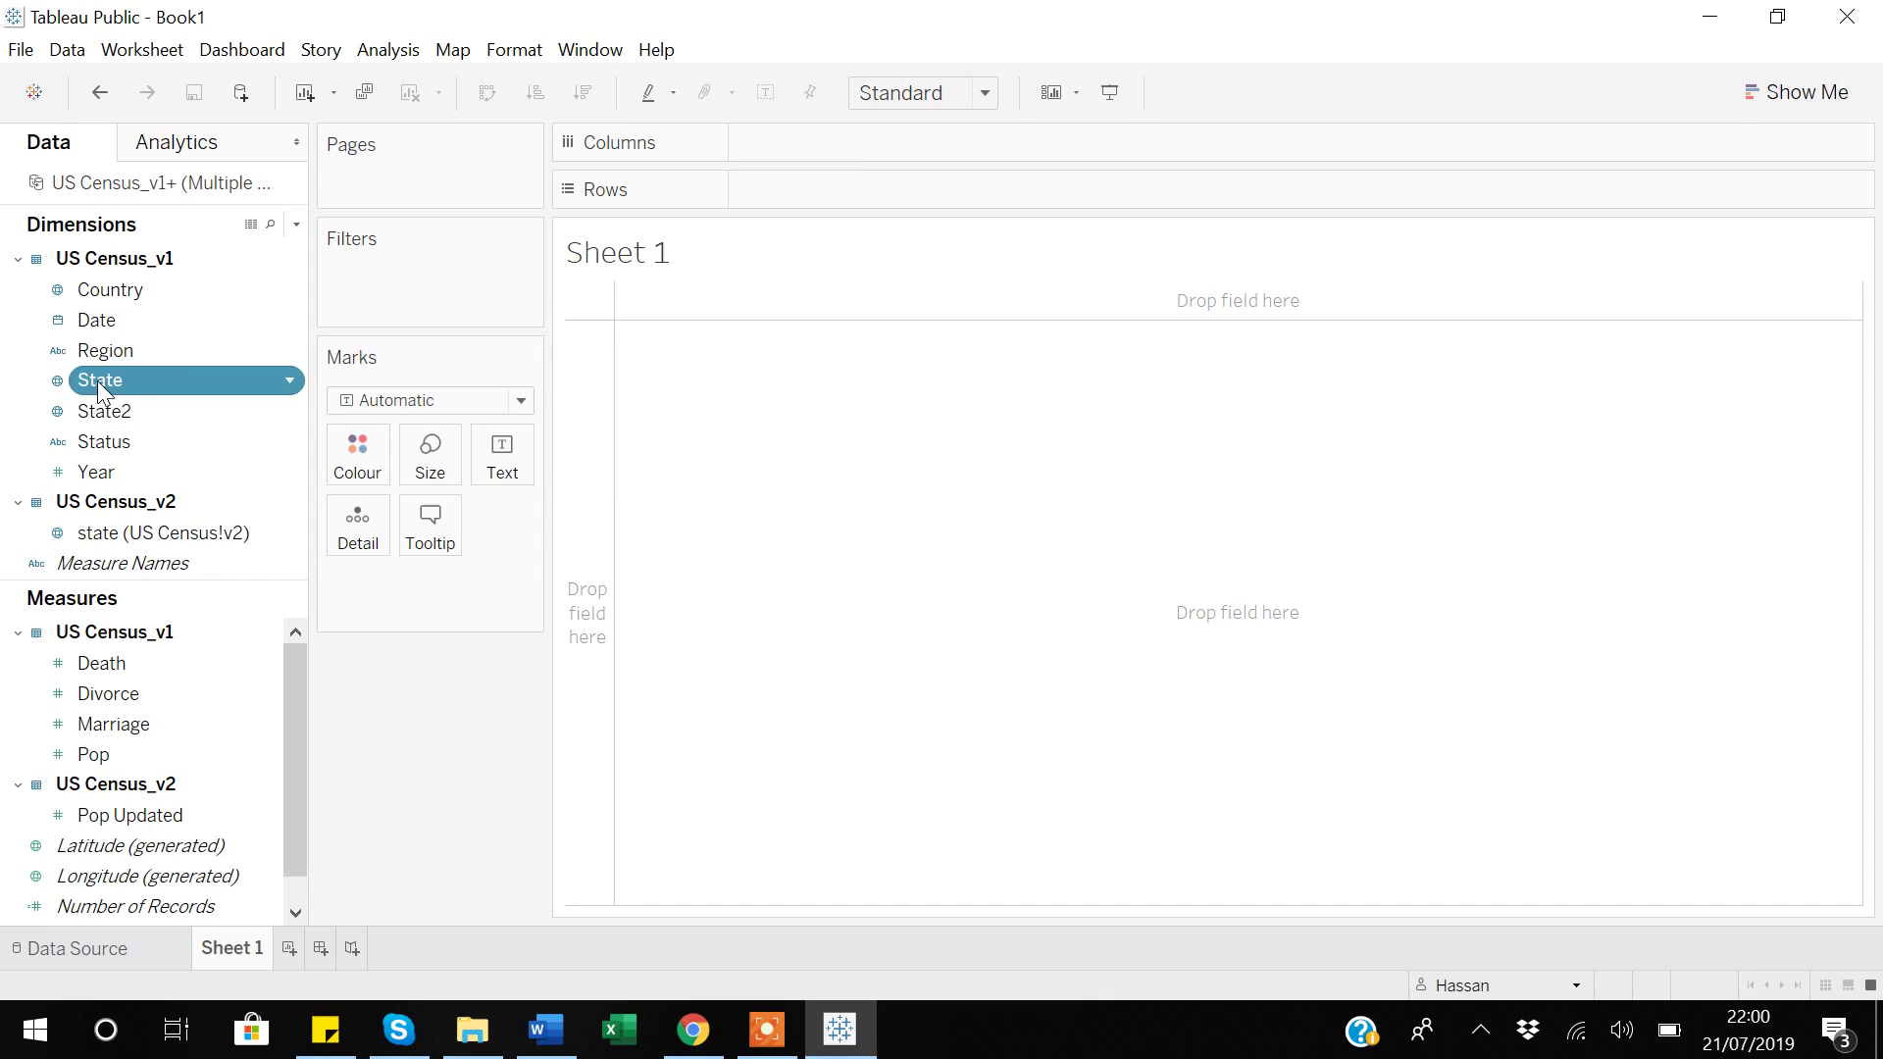
{"action": "left_click_drag", "start_coordinate": [98, 381], "coordinate": [802, 197]}
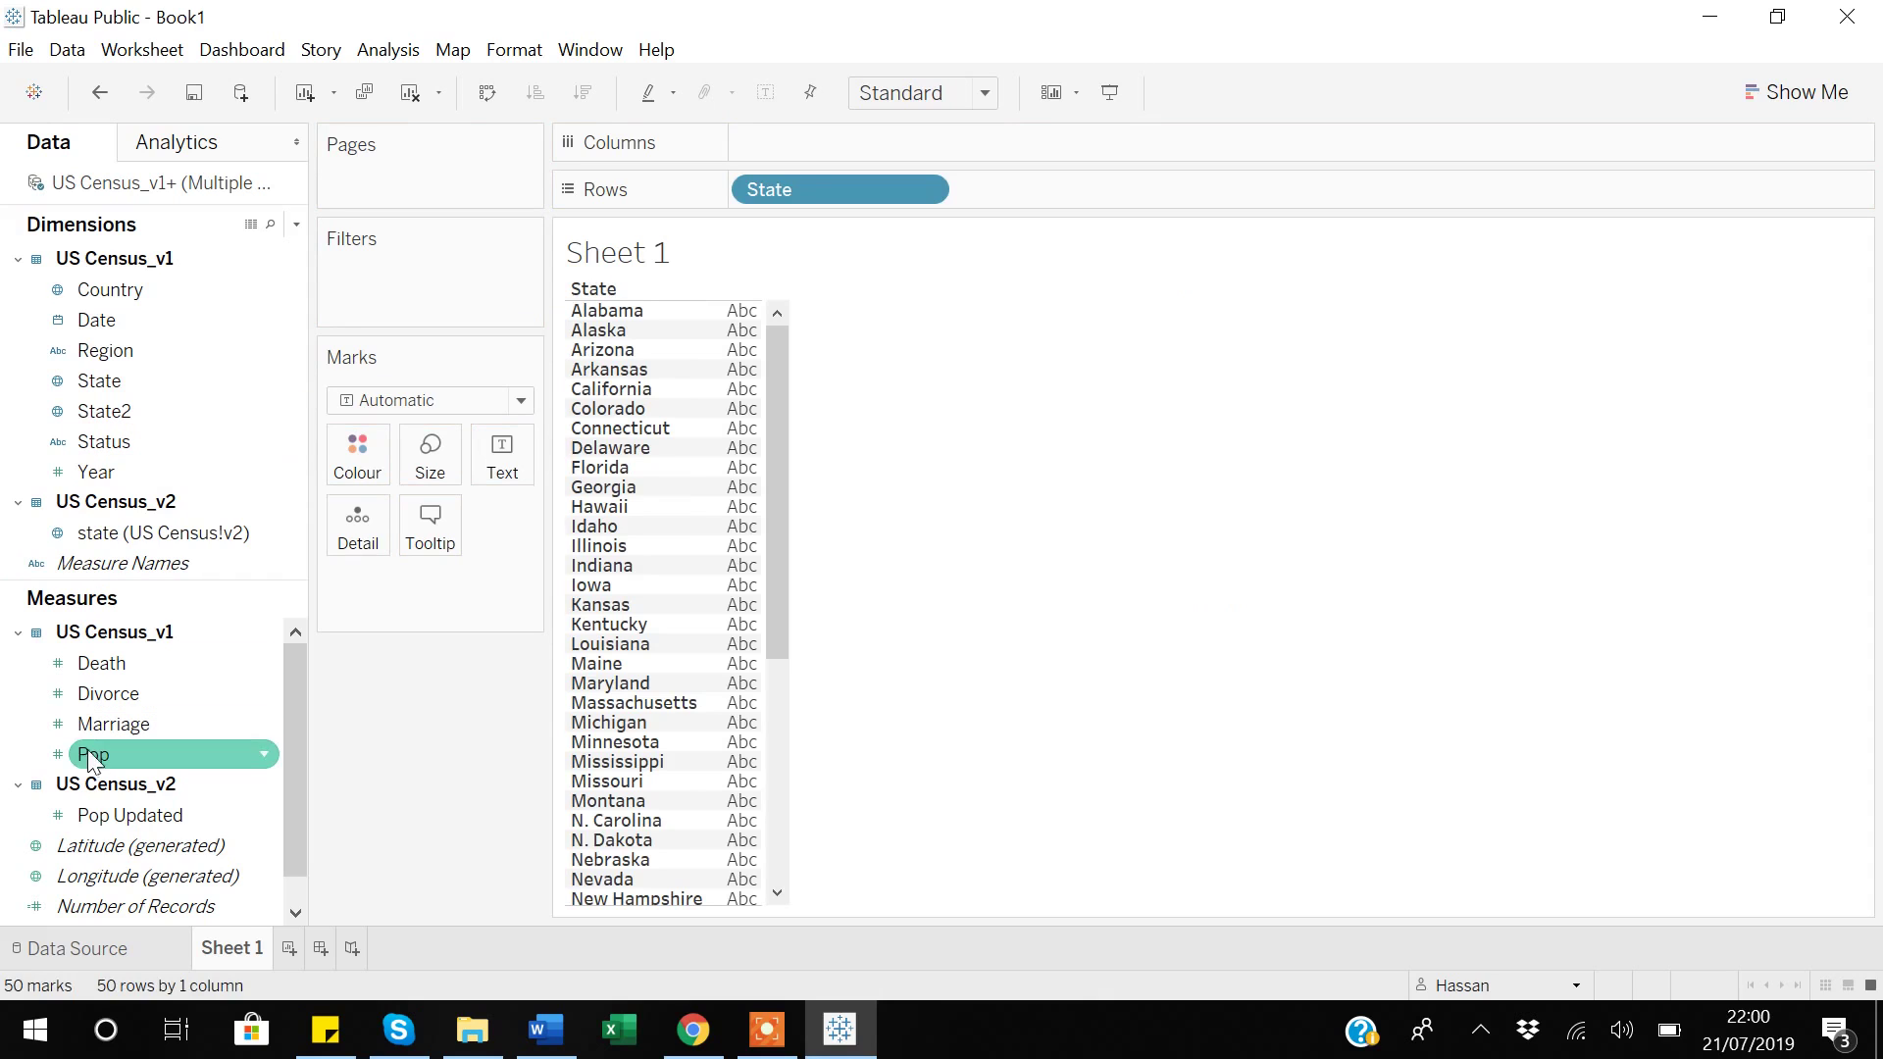
Step: Add the Pop and Pop Updated measures to the columns and look over the bars for all states
{"action": "left_click_drag", "start_coordinate": [90, 757], "coordinate": [791, 147]}
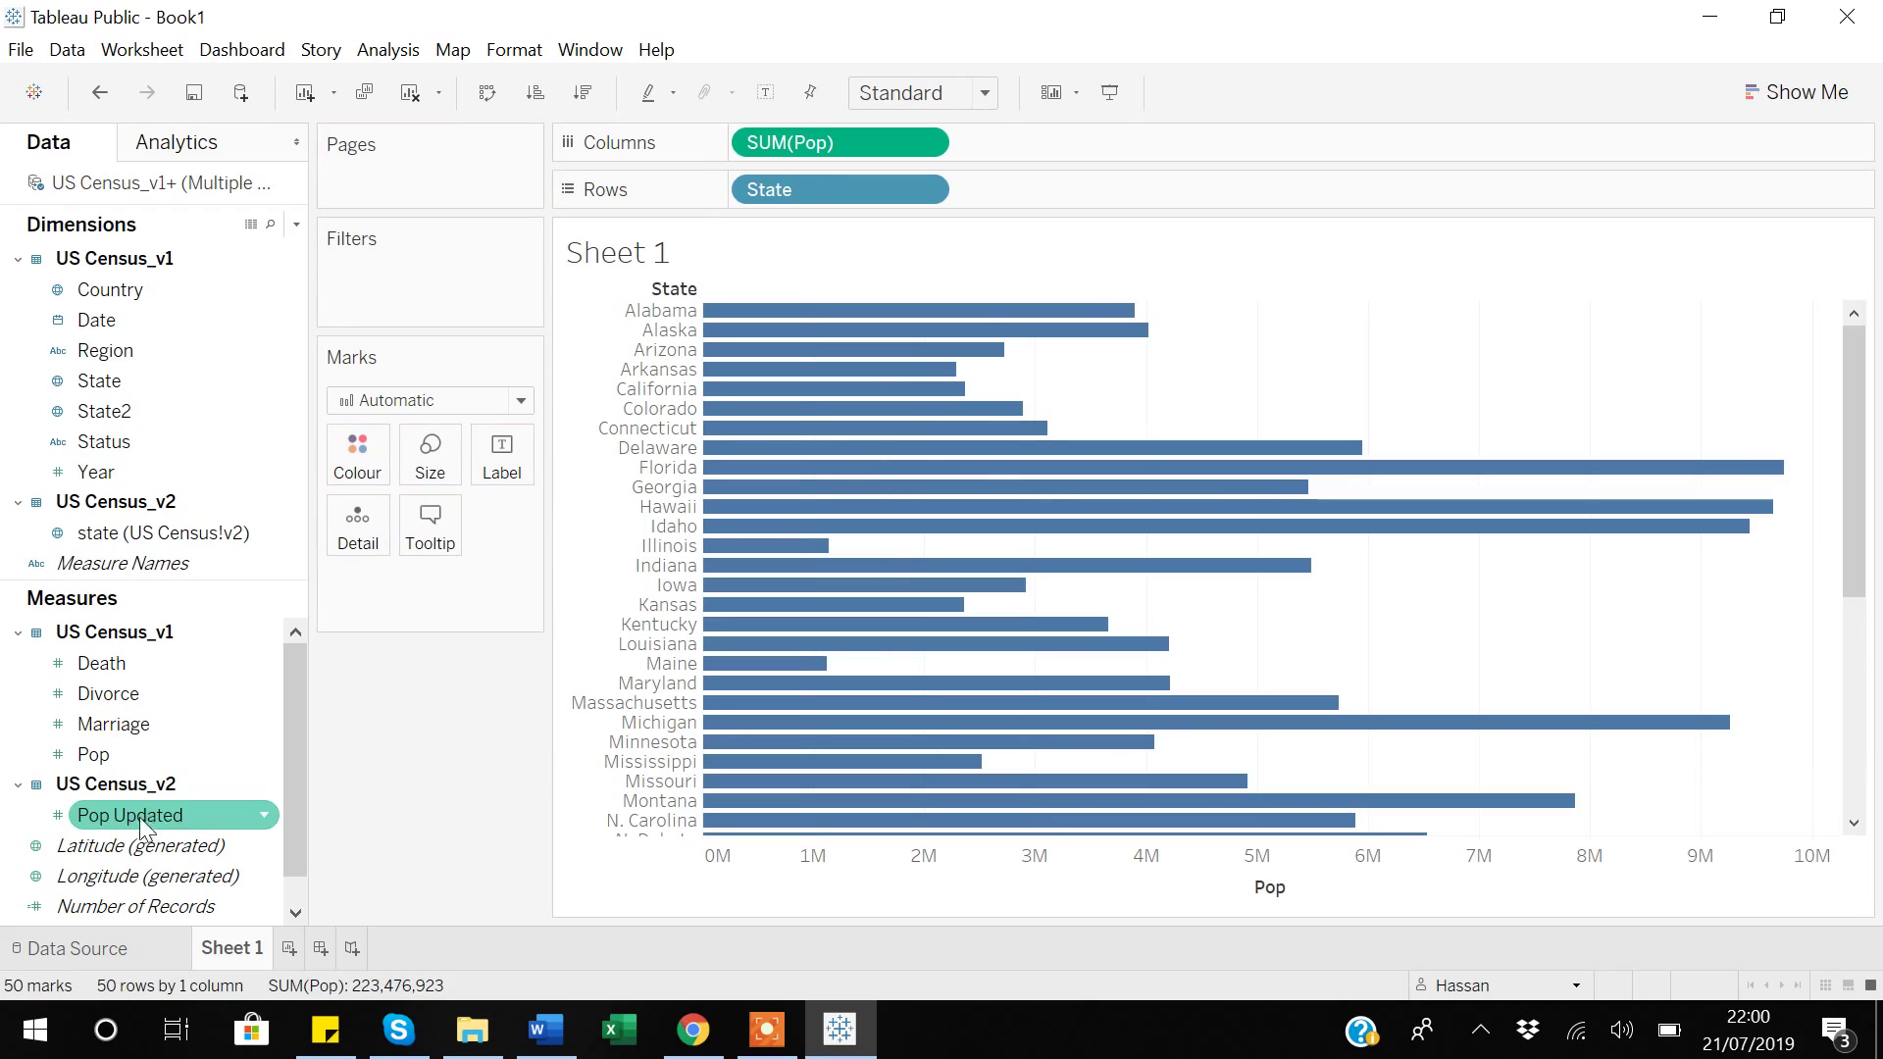
{"action": "left_click", "coordinate": [109, 814]}
{"action": "left_click_drag", "start_coordinate": [109, 814], "coordinate": [1027, 138]}
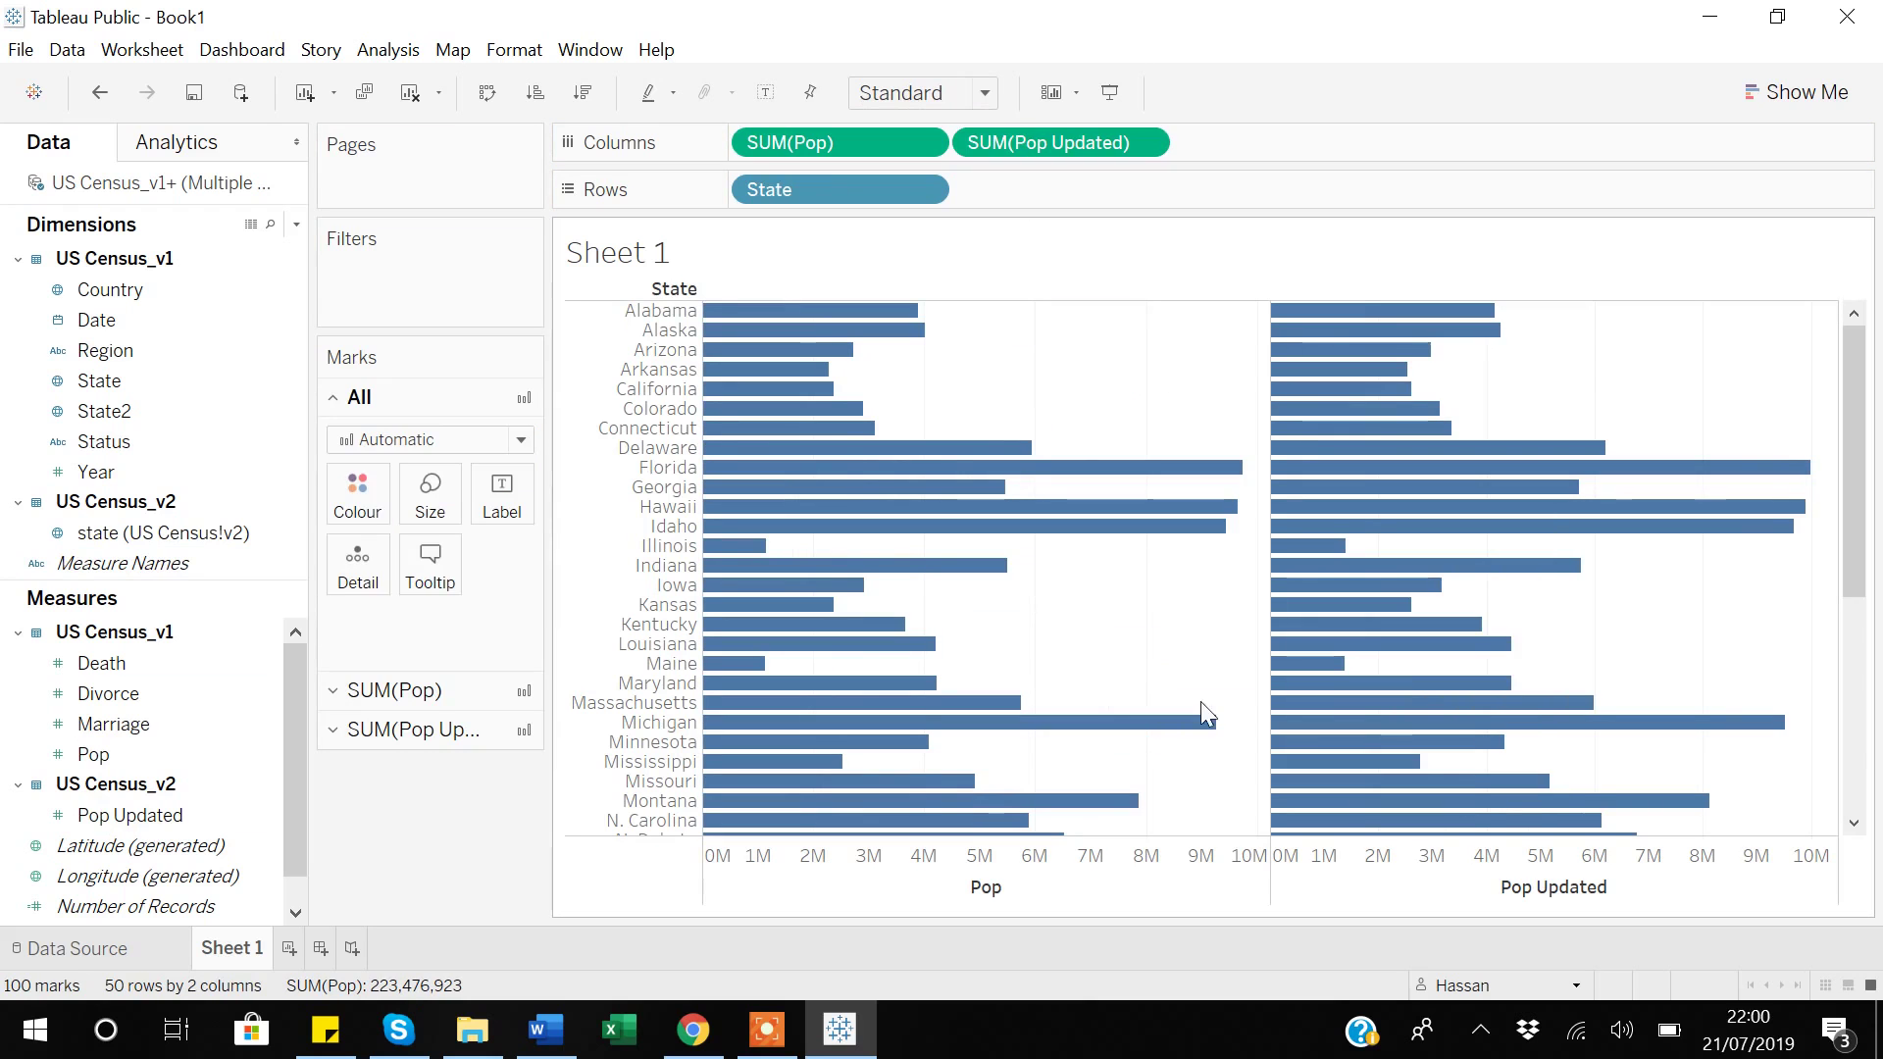
{"action": "mouse_move", "coordinate": [1359, 531]}
{"action": "scroll", "coordinate": [1363, 520], "scroll_direction": "down", "scroll_amount": 10}
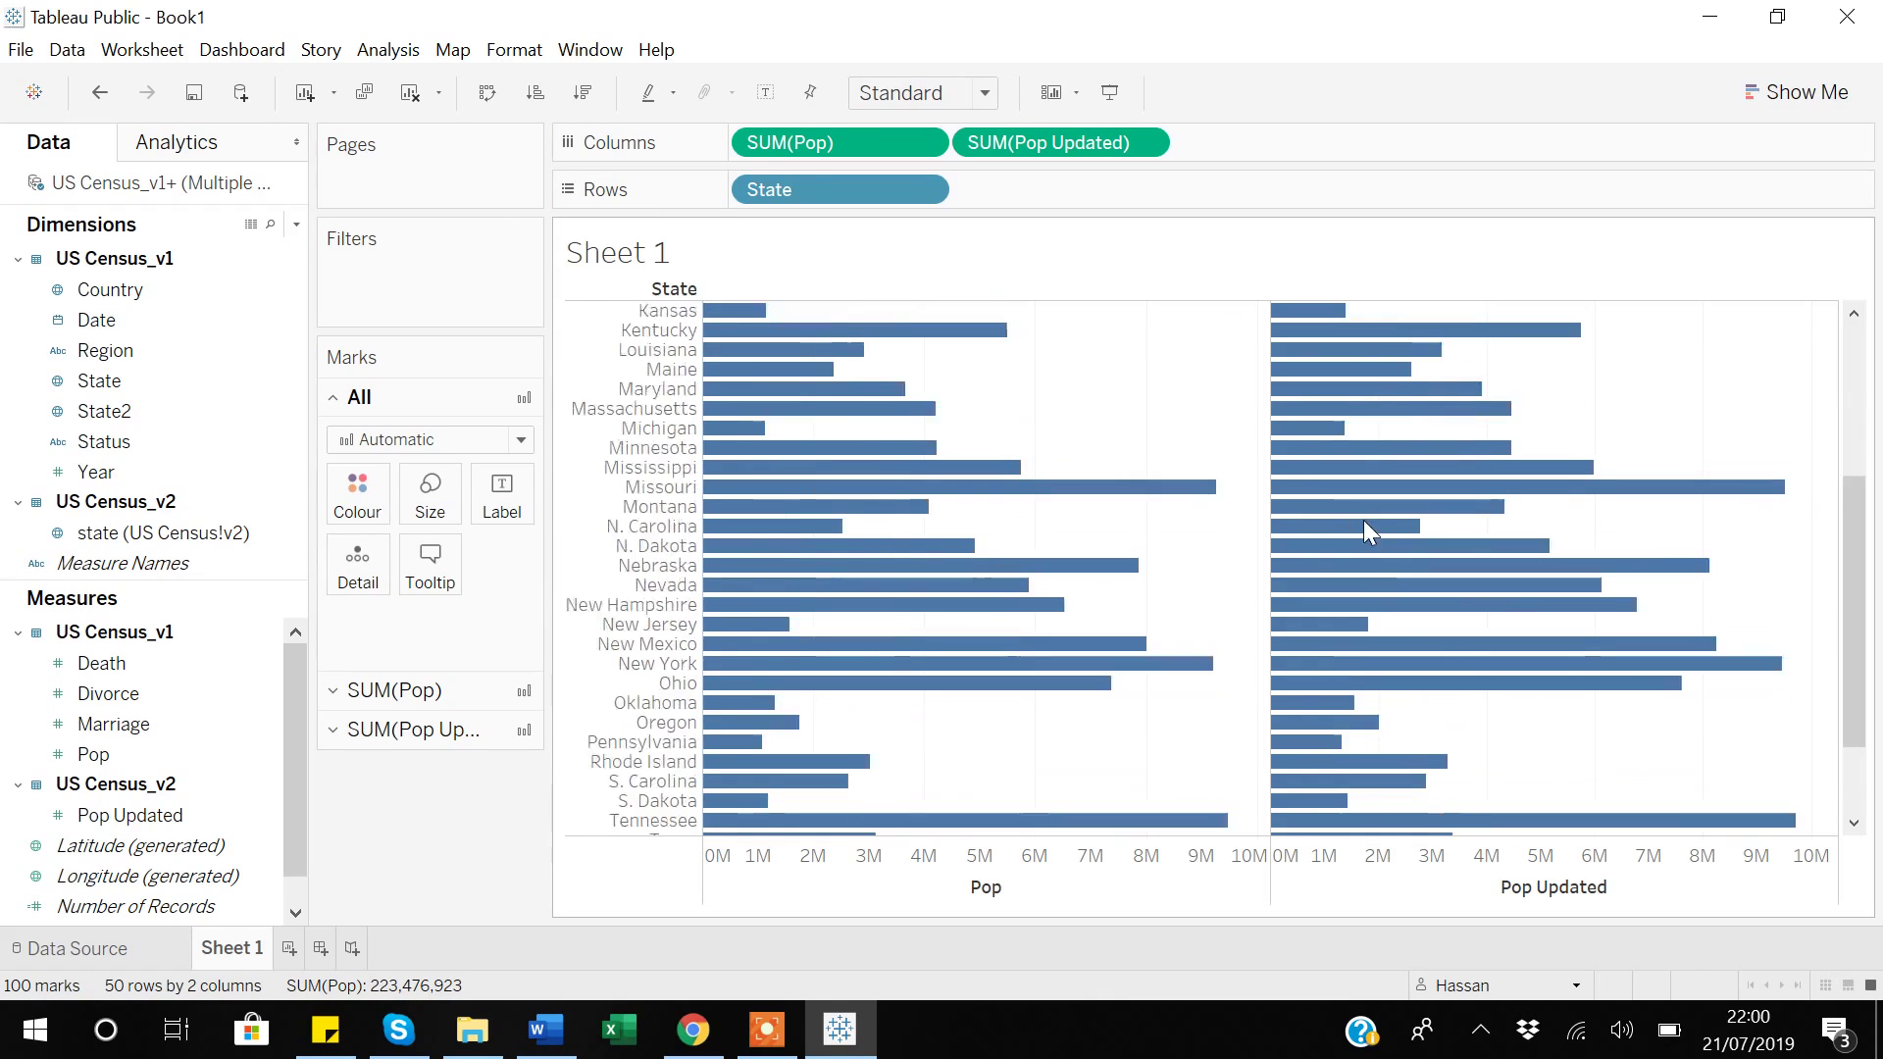
{"action": "scroll", "coordinate": [1363, 519], "scroll_direction": "up", "scroll_amount": 10}
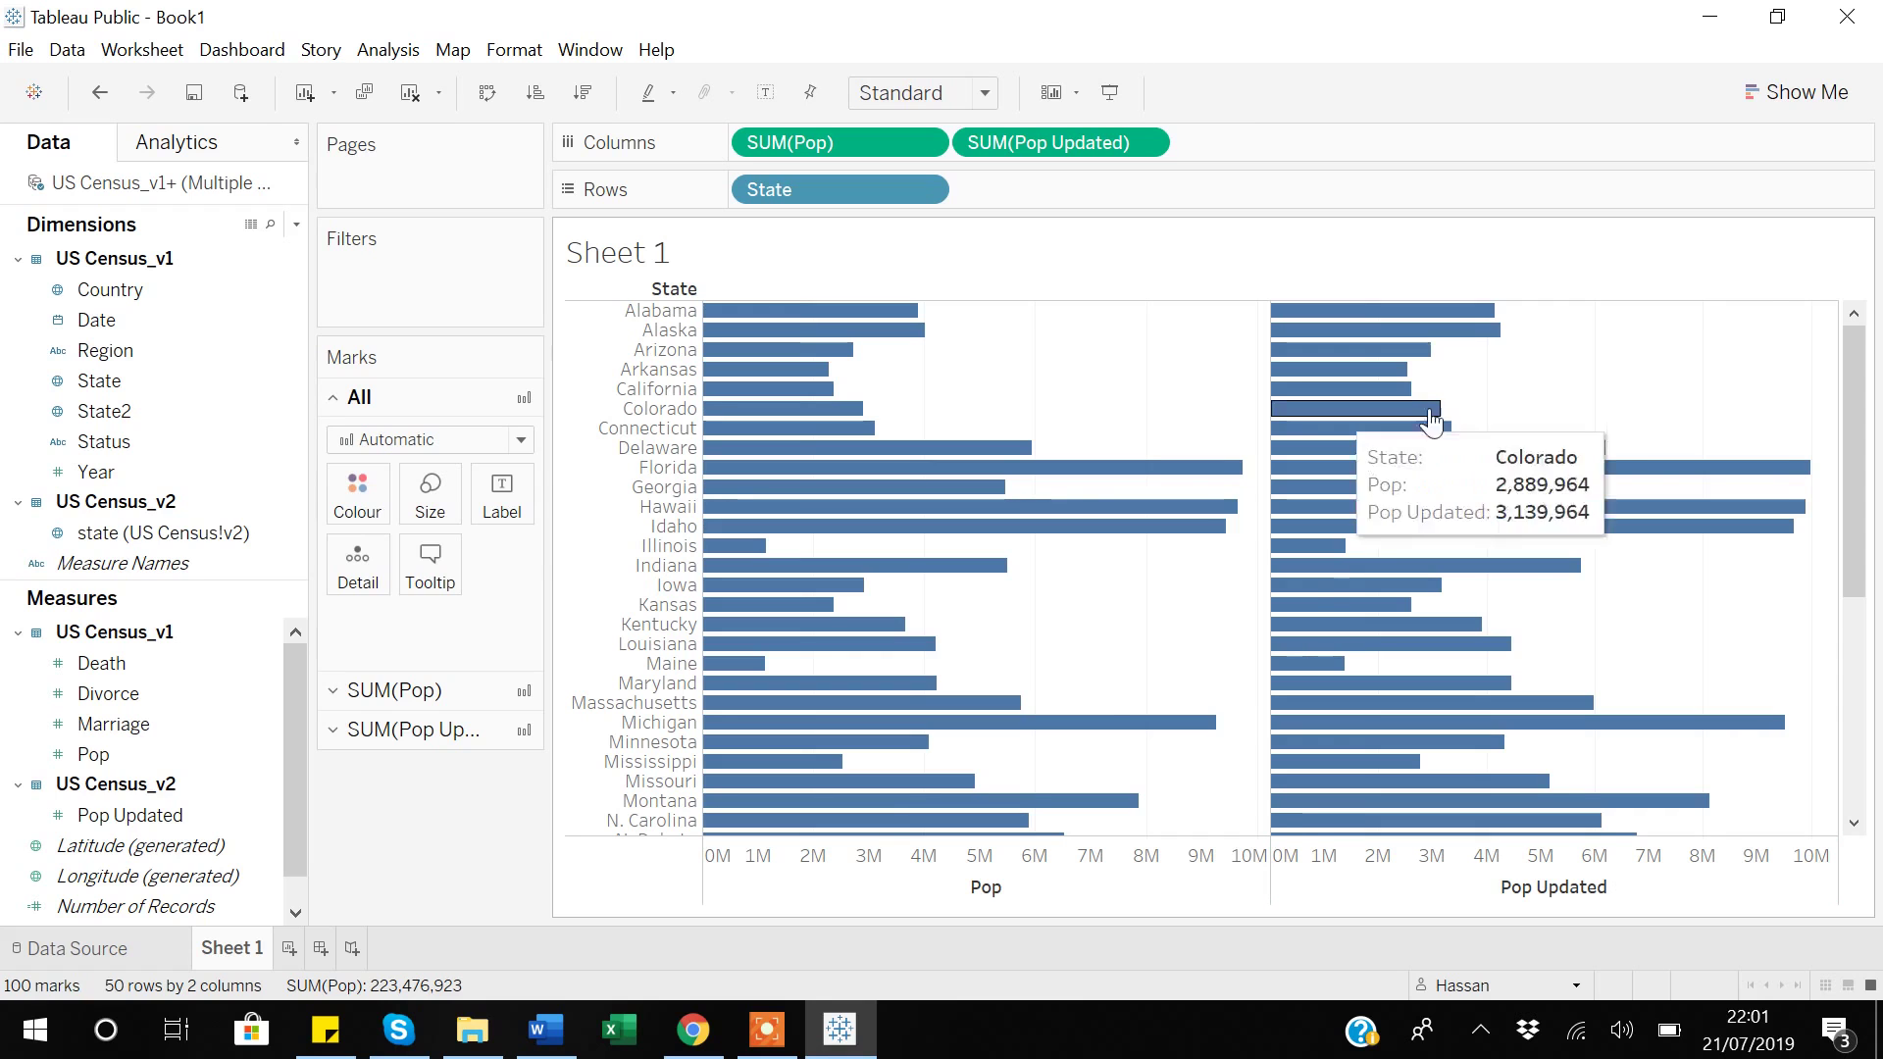
Step: Return to the data source and add the US Census_v3 Excel workbook as a third connection, looking through the available join fields
{"action": "left_click", "coordinate": [86, 950]}
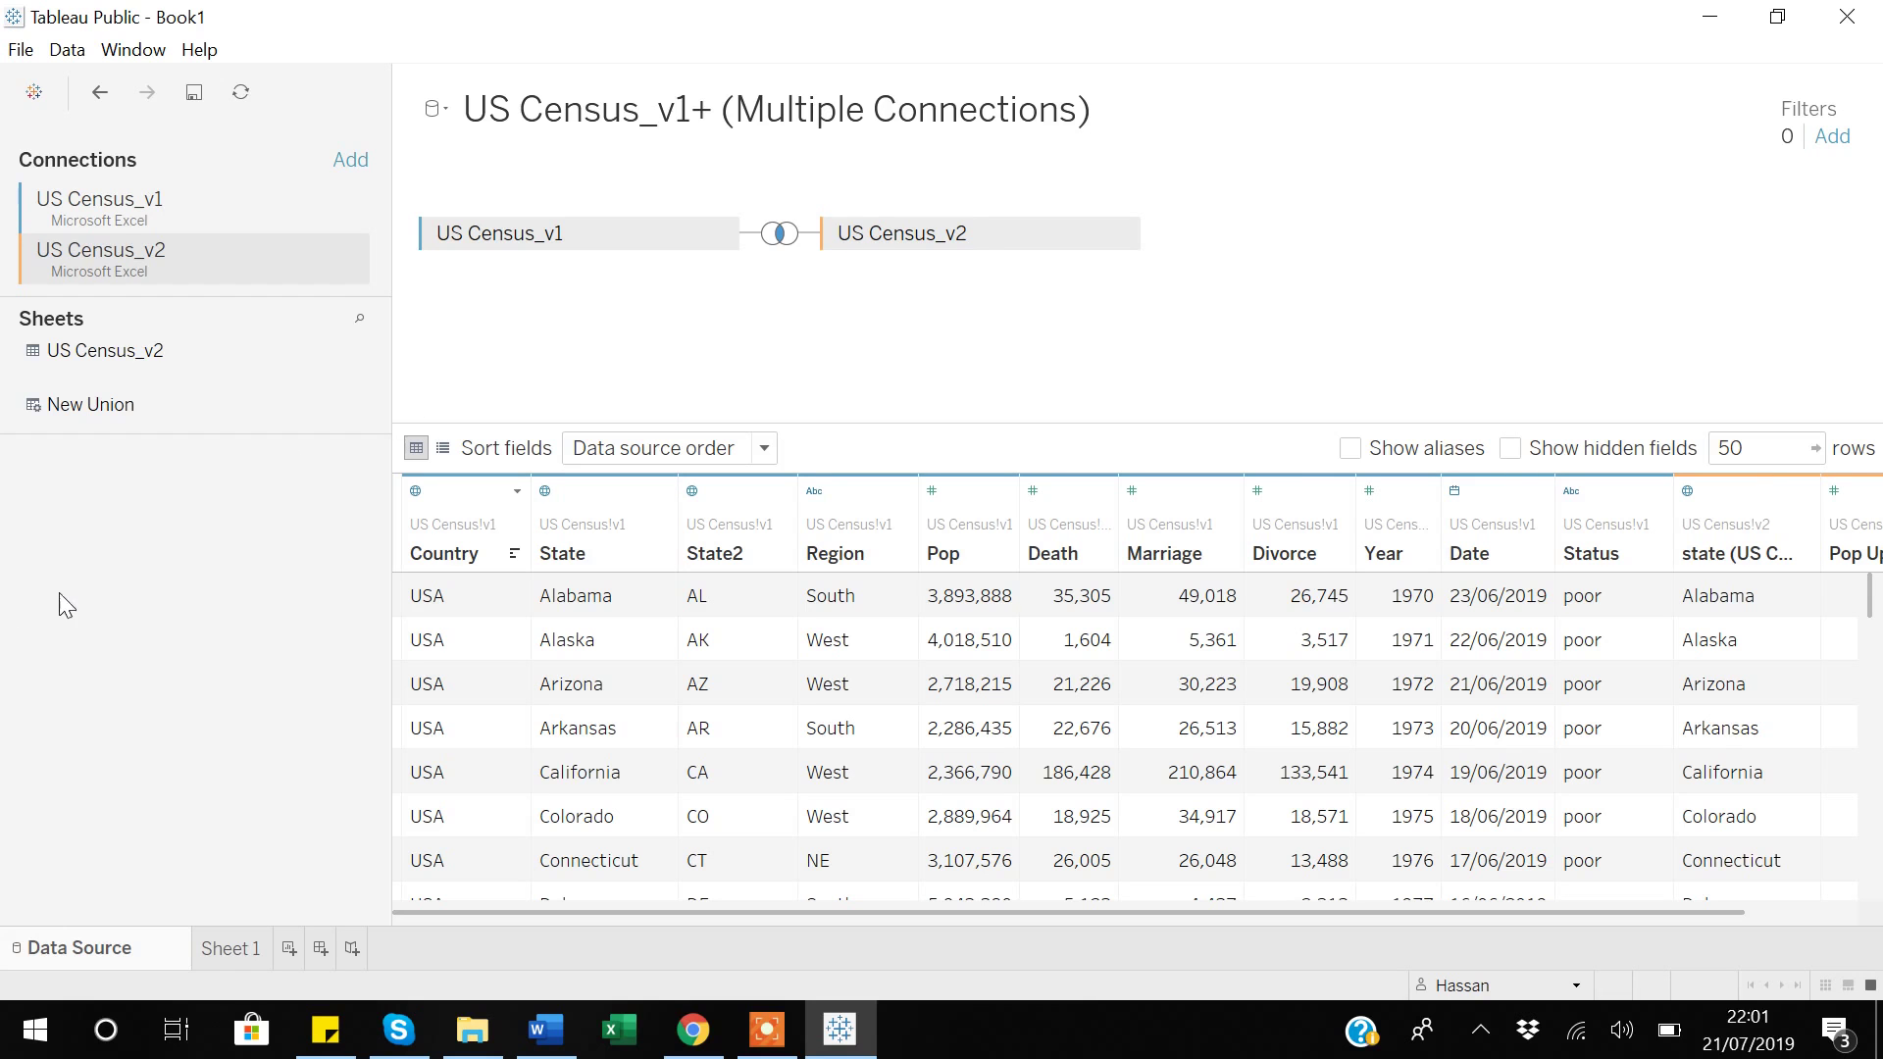
{"action": "left_click", "coordinate": [352, 161]}
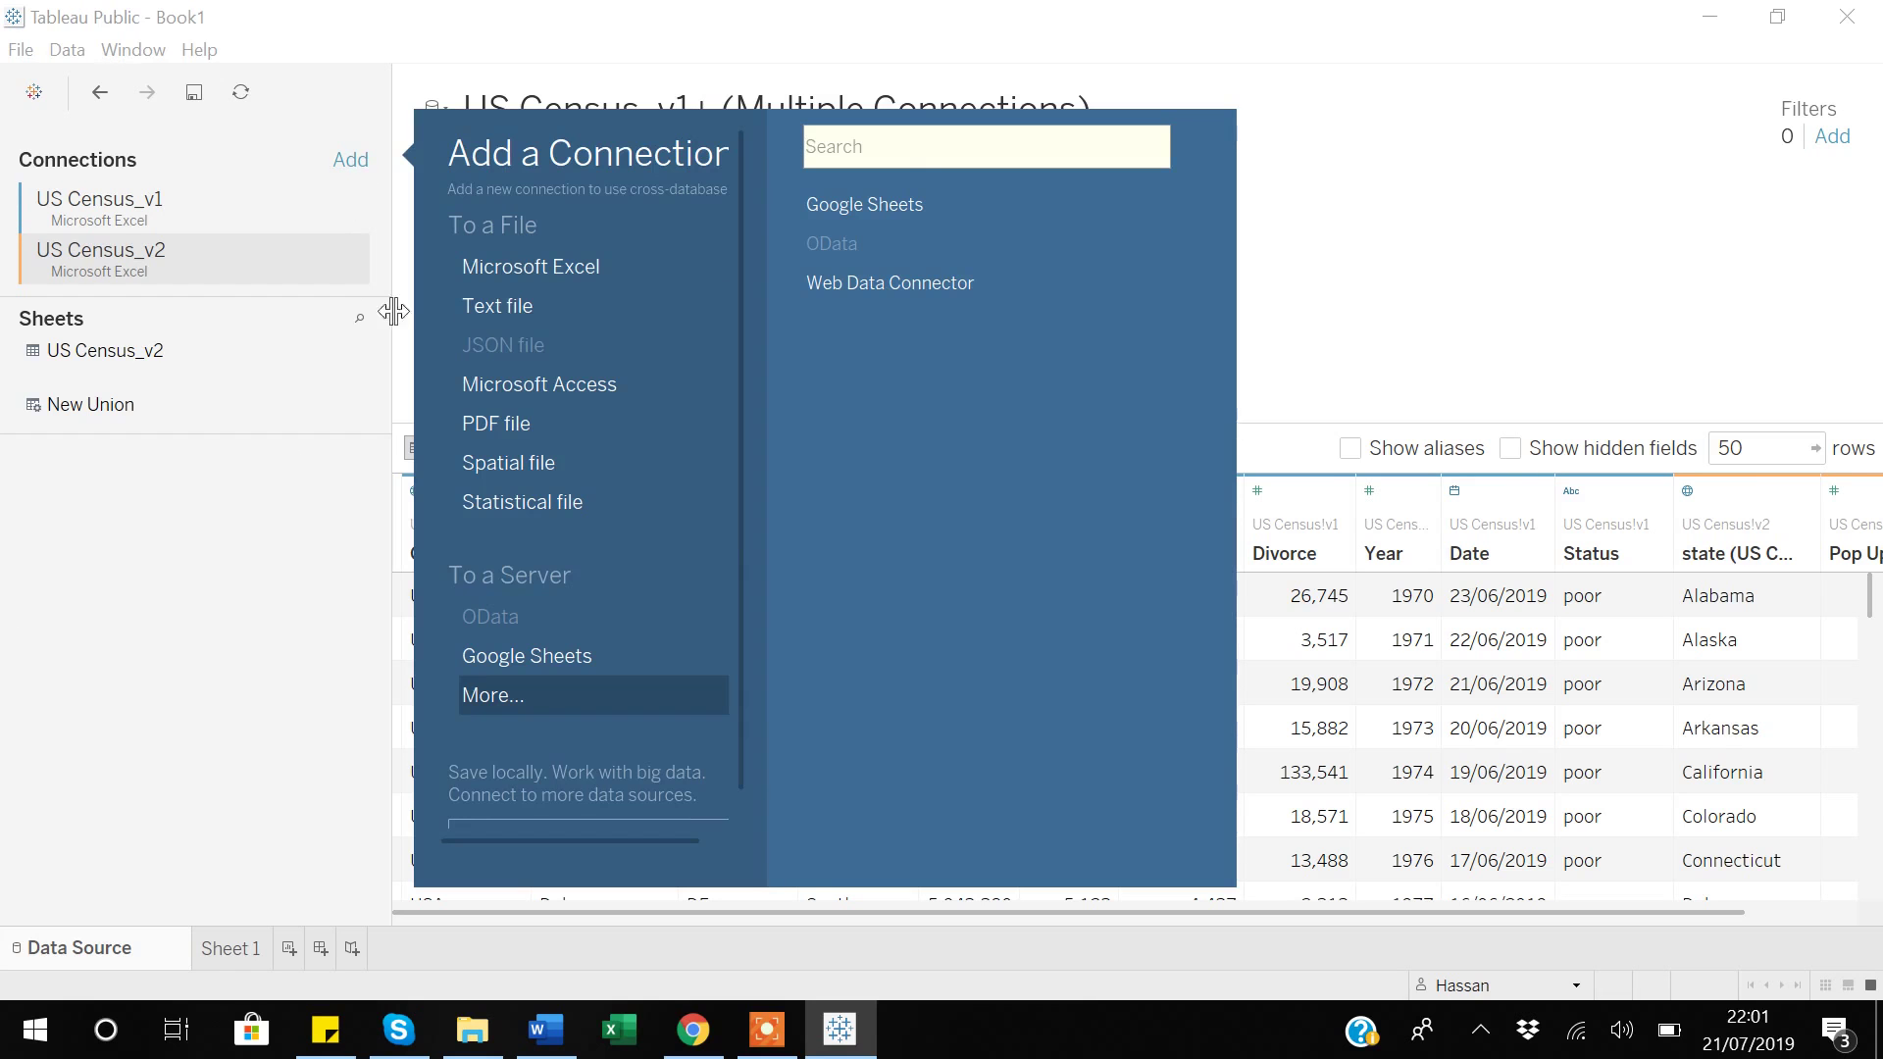
{"action": "left_click", "coordinate": [518, 284]}
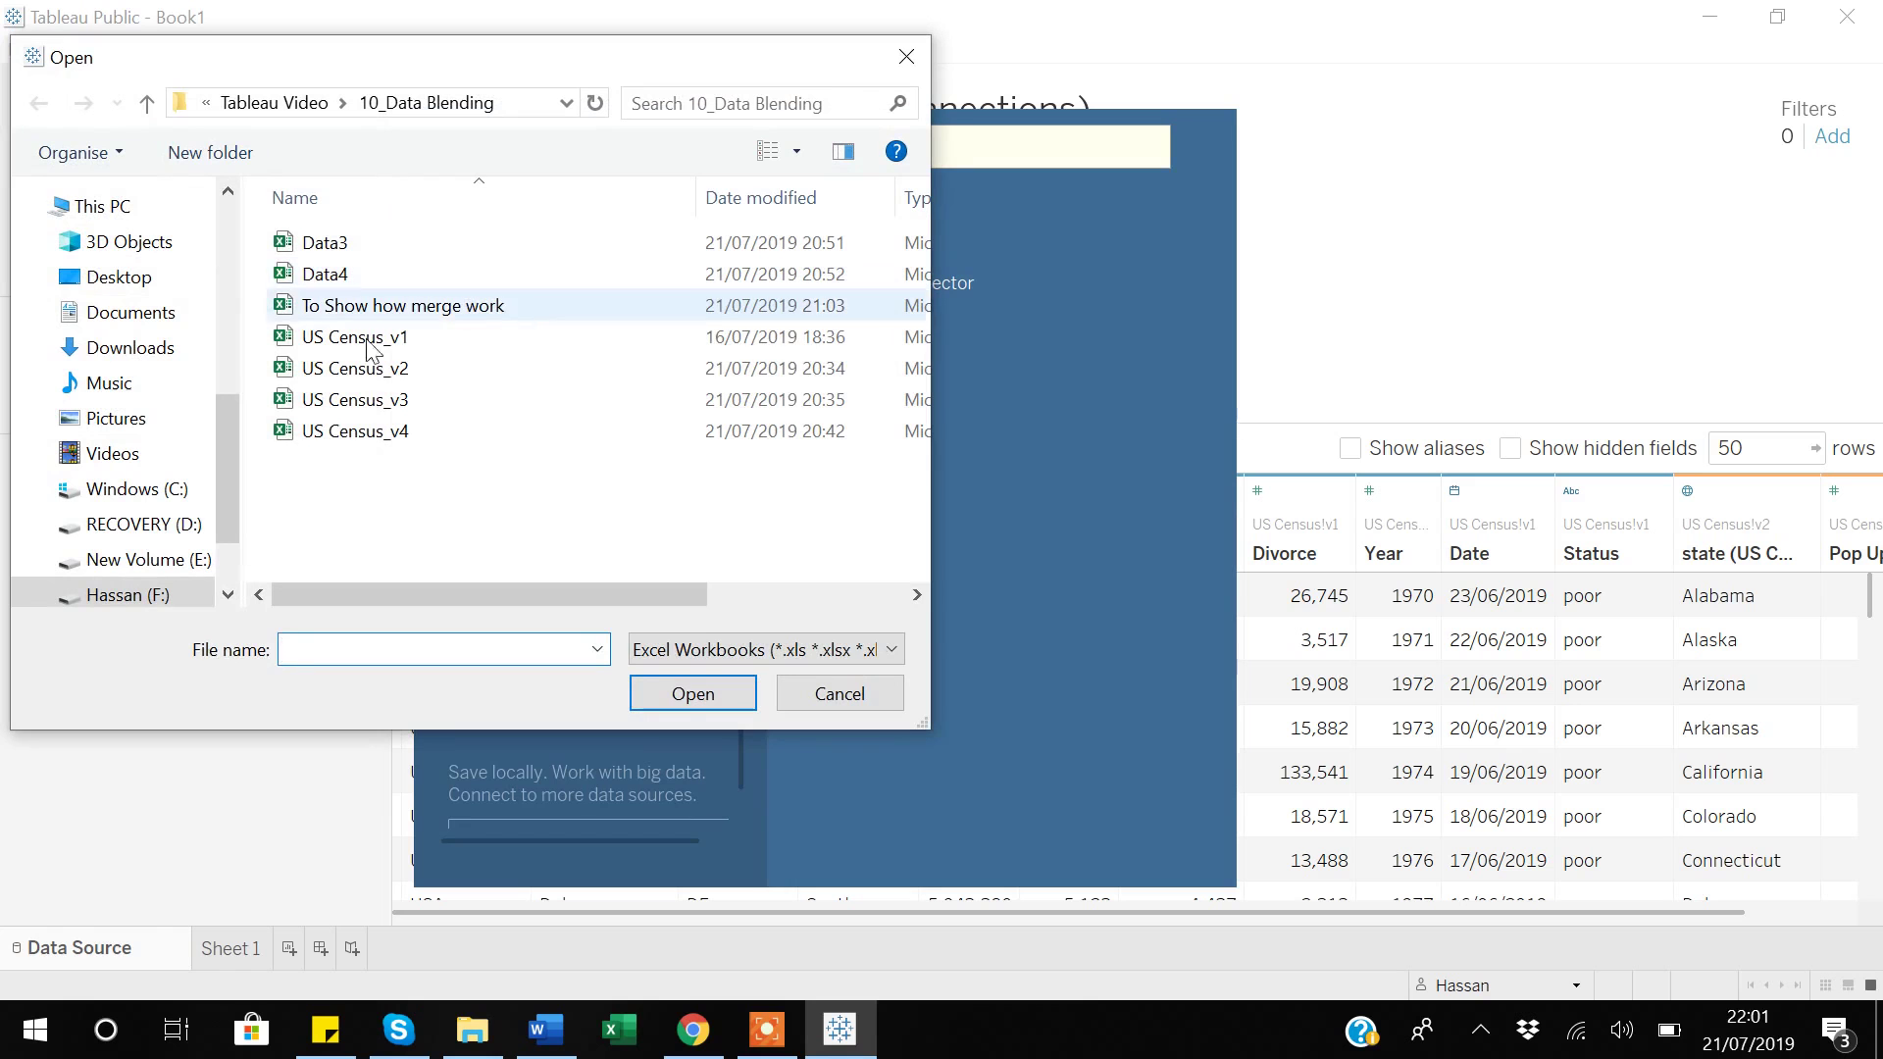
{"action": "left_click", "coordinate": [350, 408]}
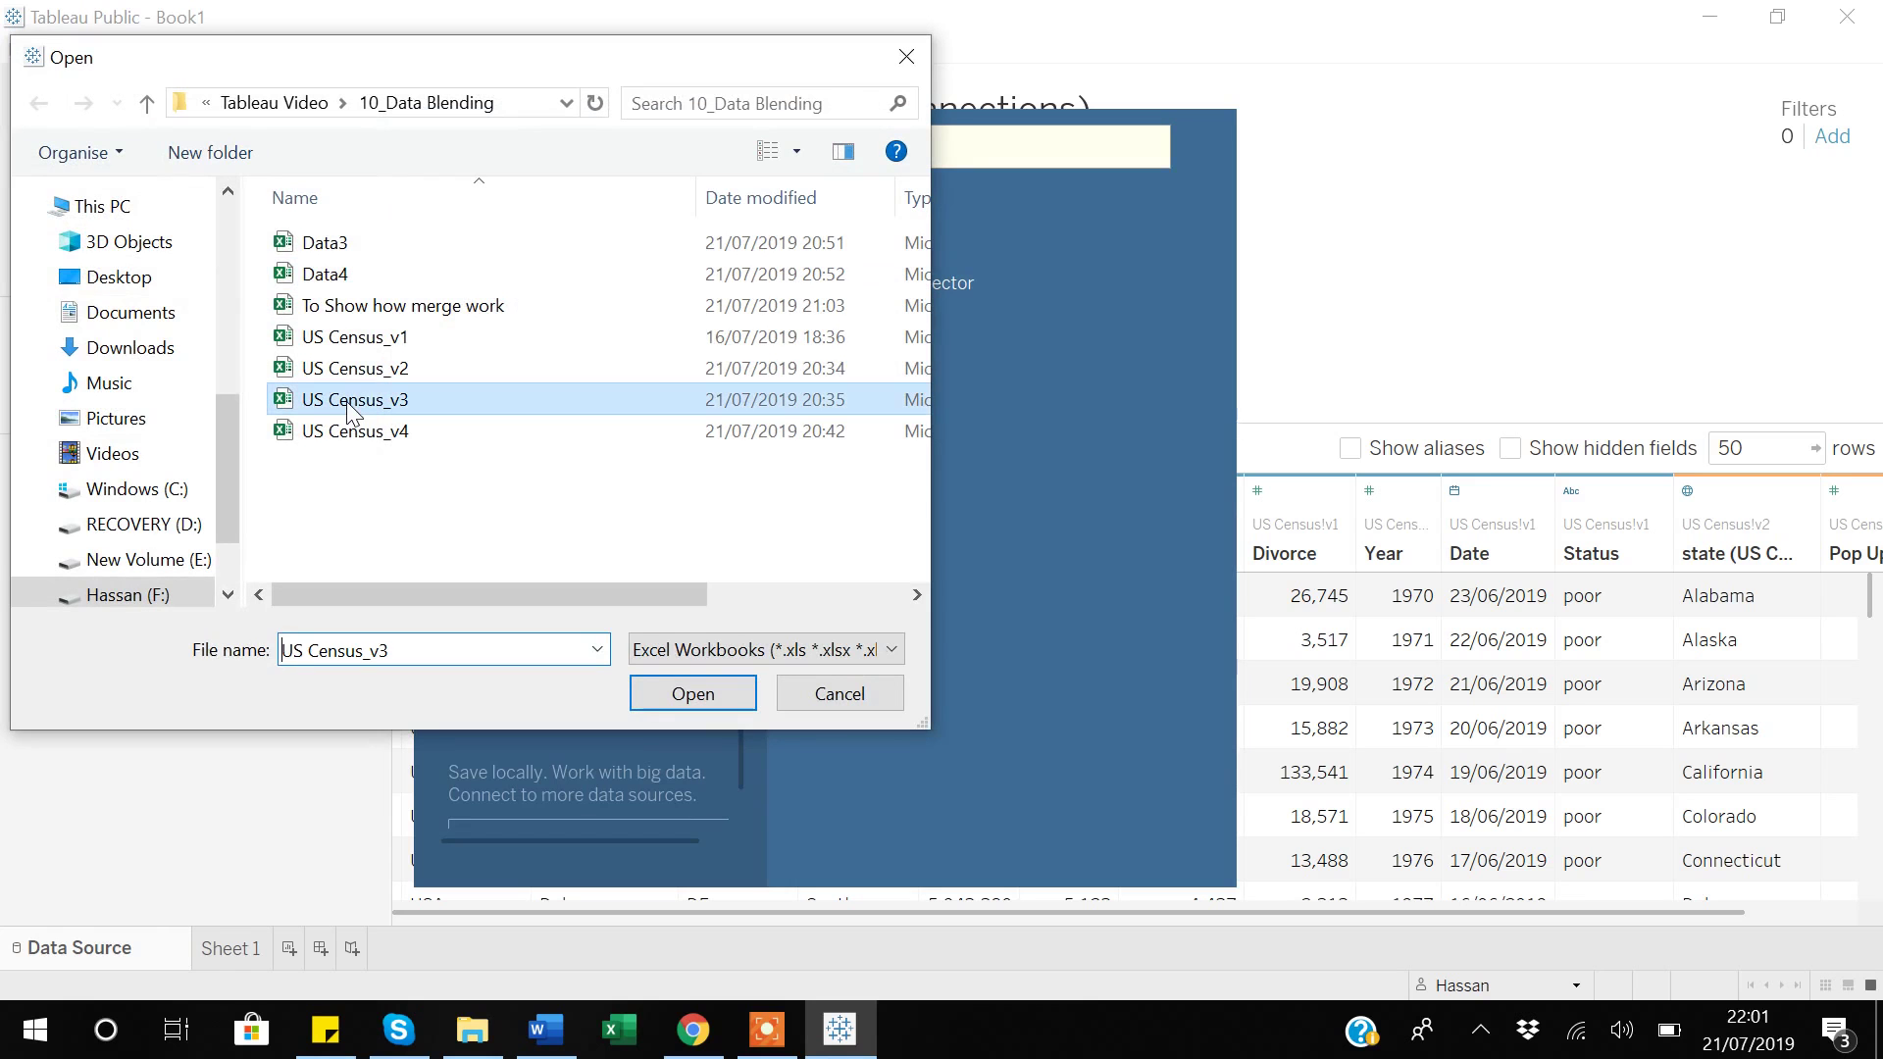
{"action": "left_click", "coordinate": [703, 697]}
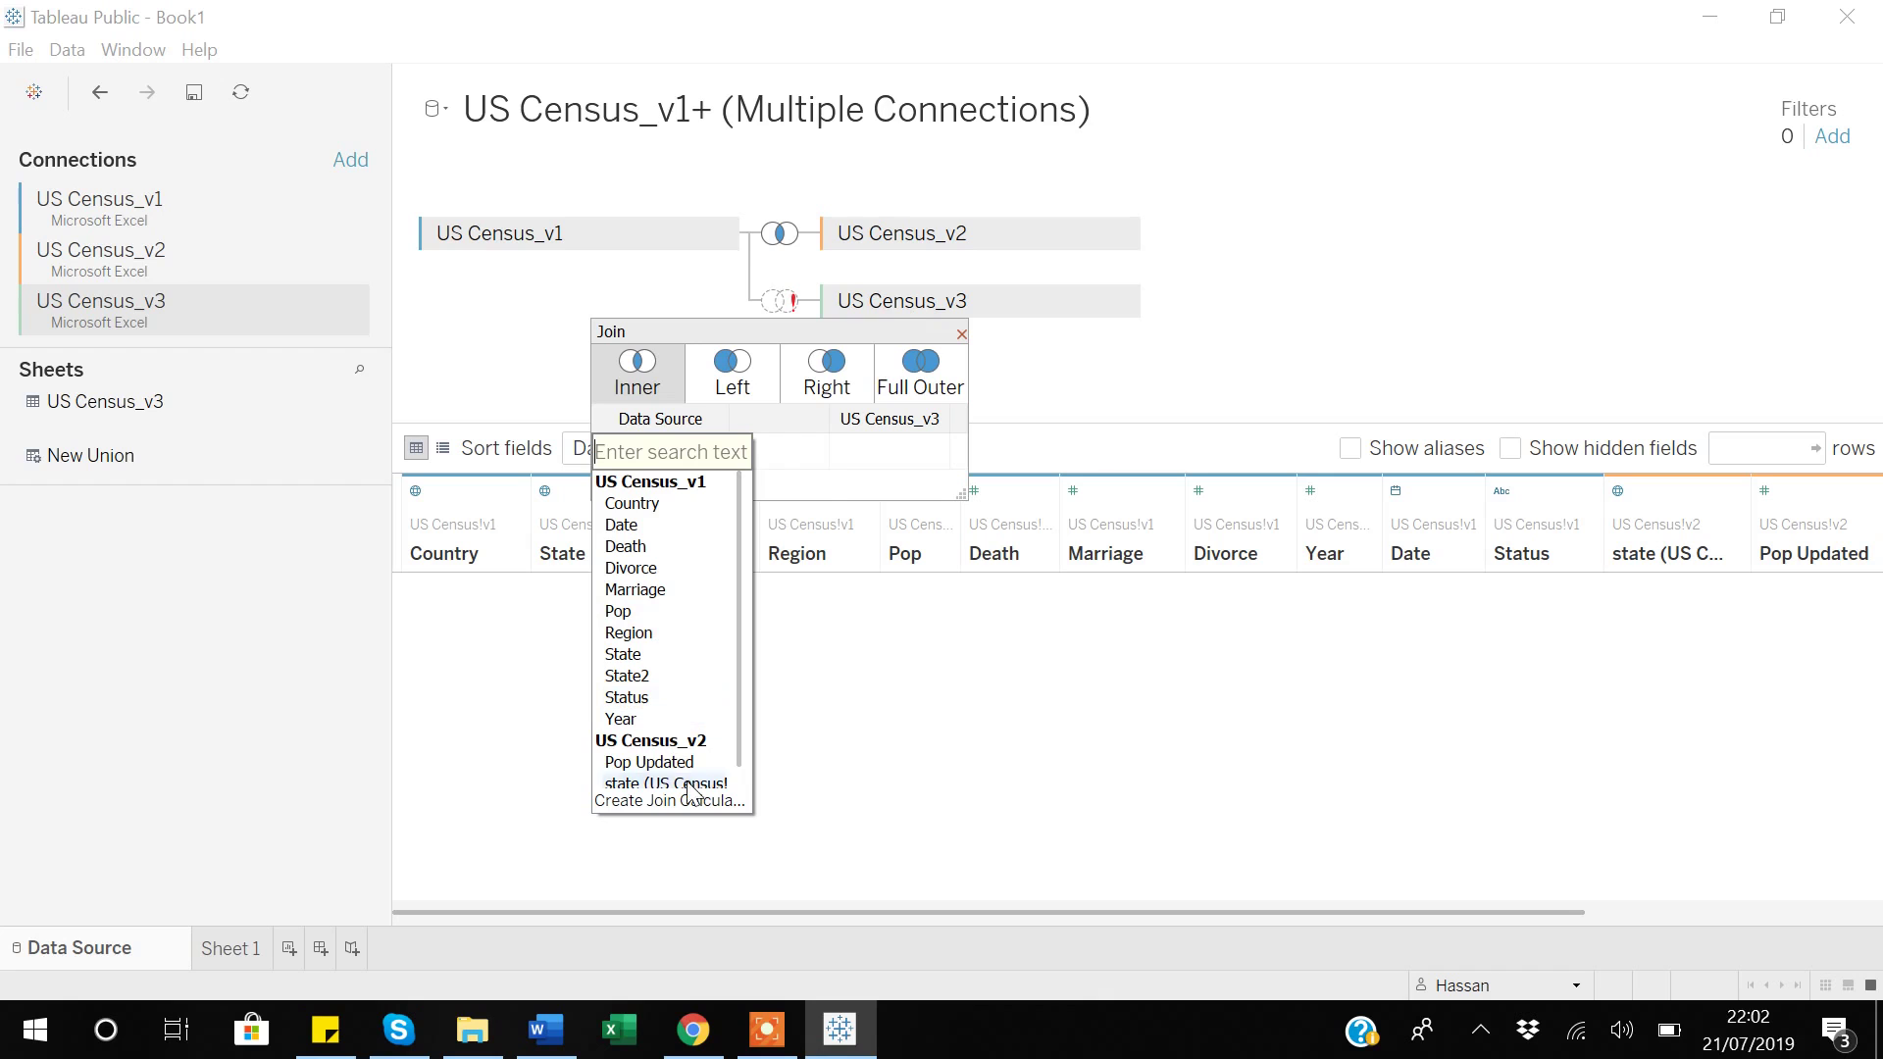
{"action": "scroll", "coordinate": [656, 768], "scroll_direction": "down", "scroll_amount": 1}
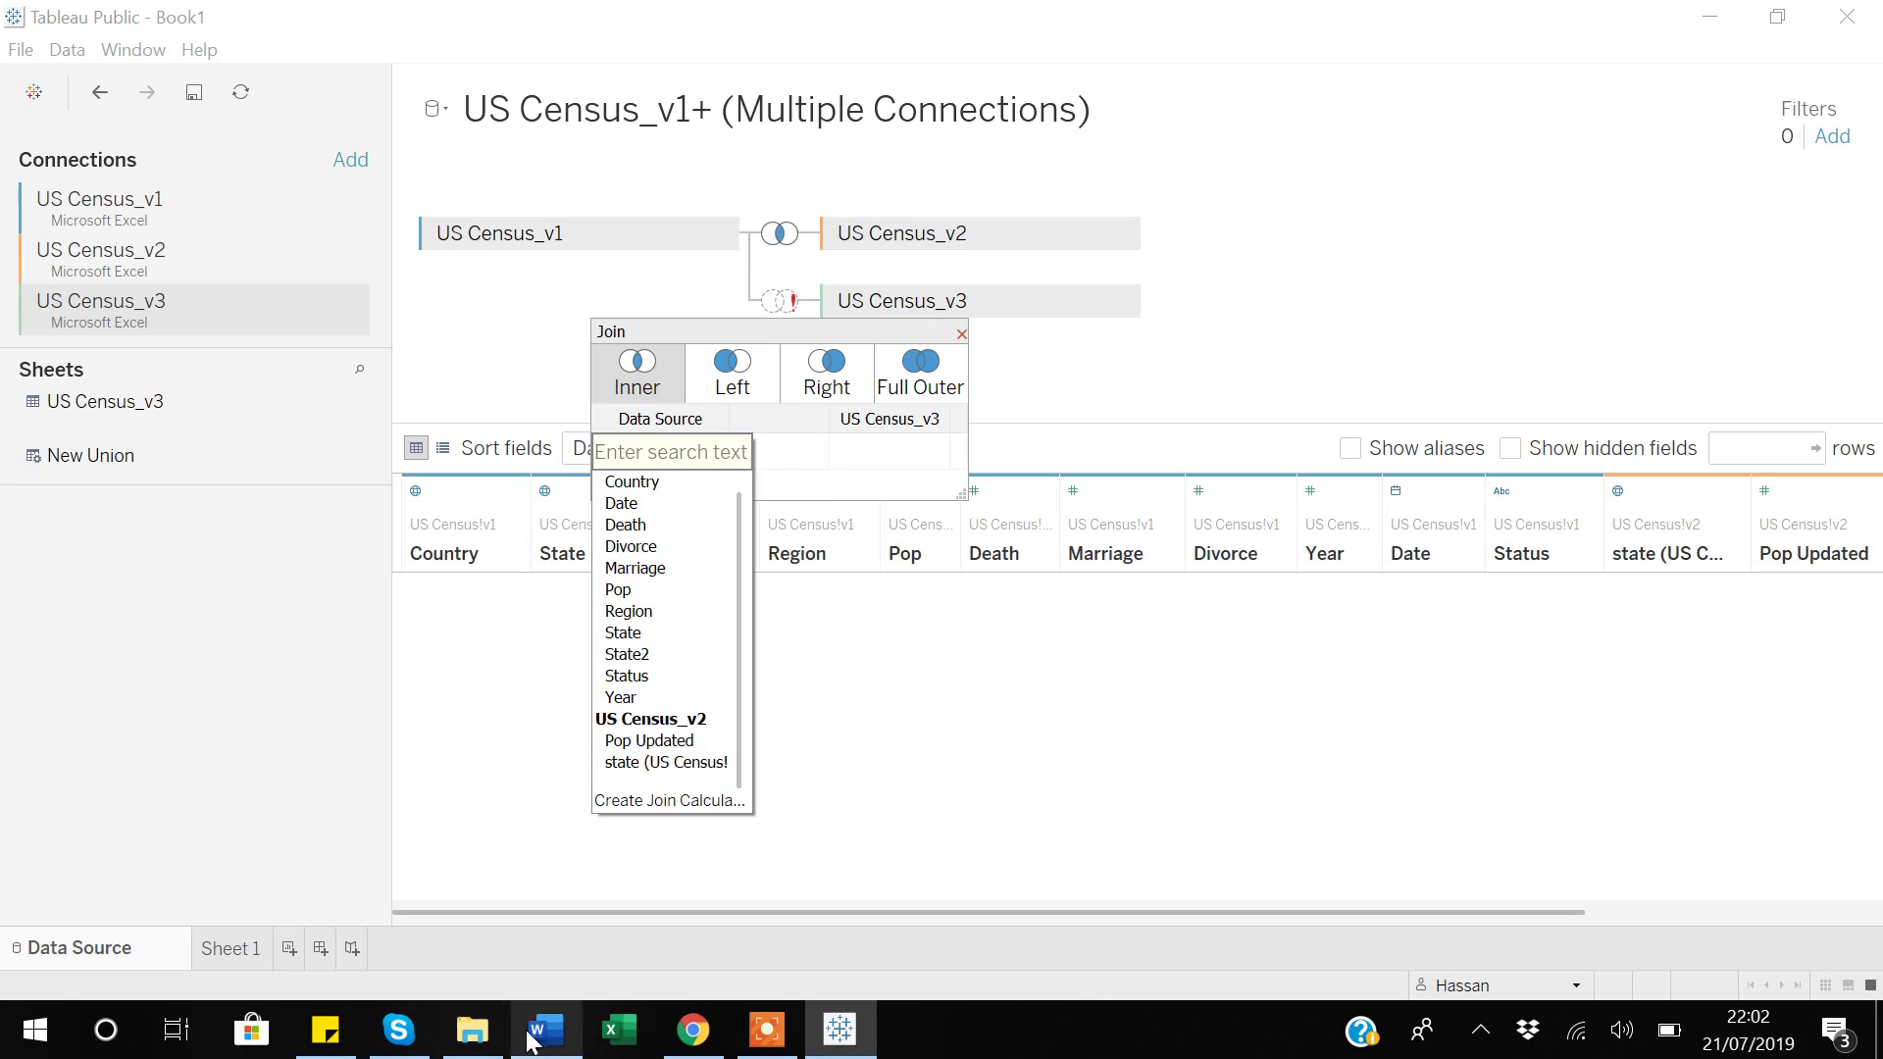
Step: Open the US Census_v3 workbook in Excel to check its state column heading, close it, and return to Tableau Public
{"action": "left_click", "coordinate": [472, 1030]}
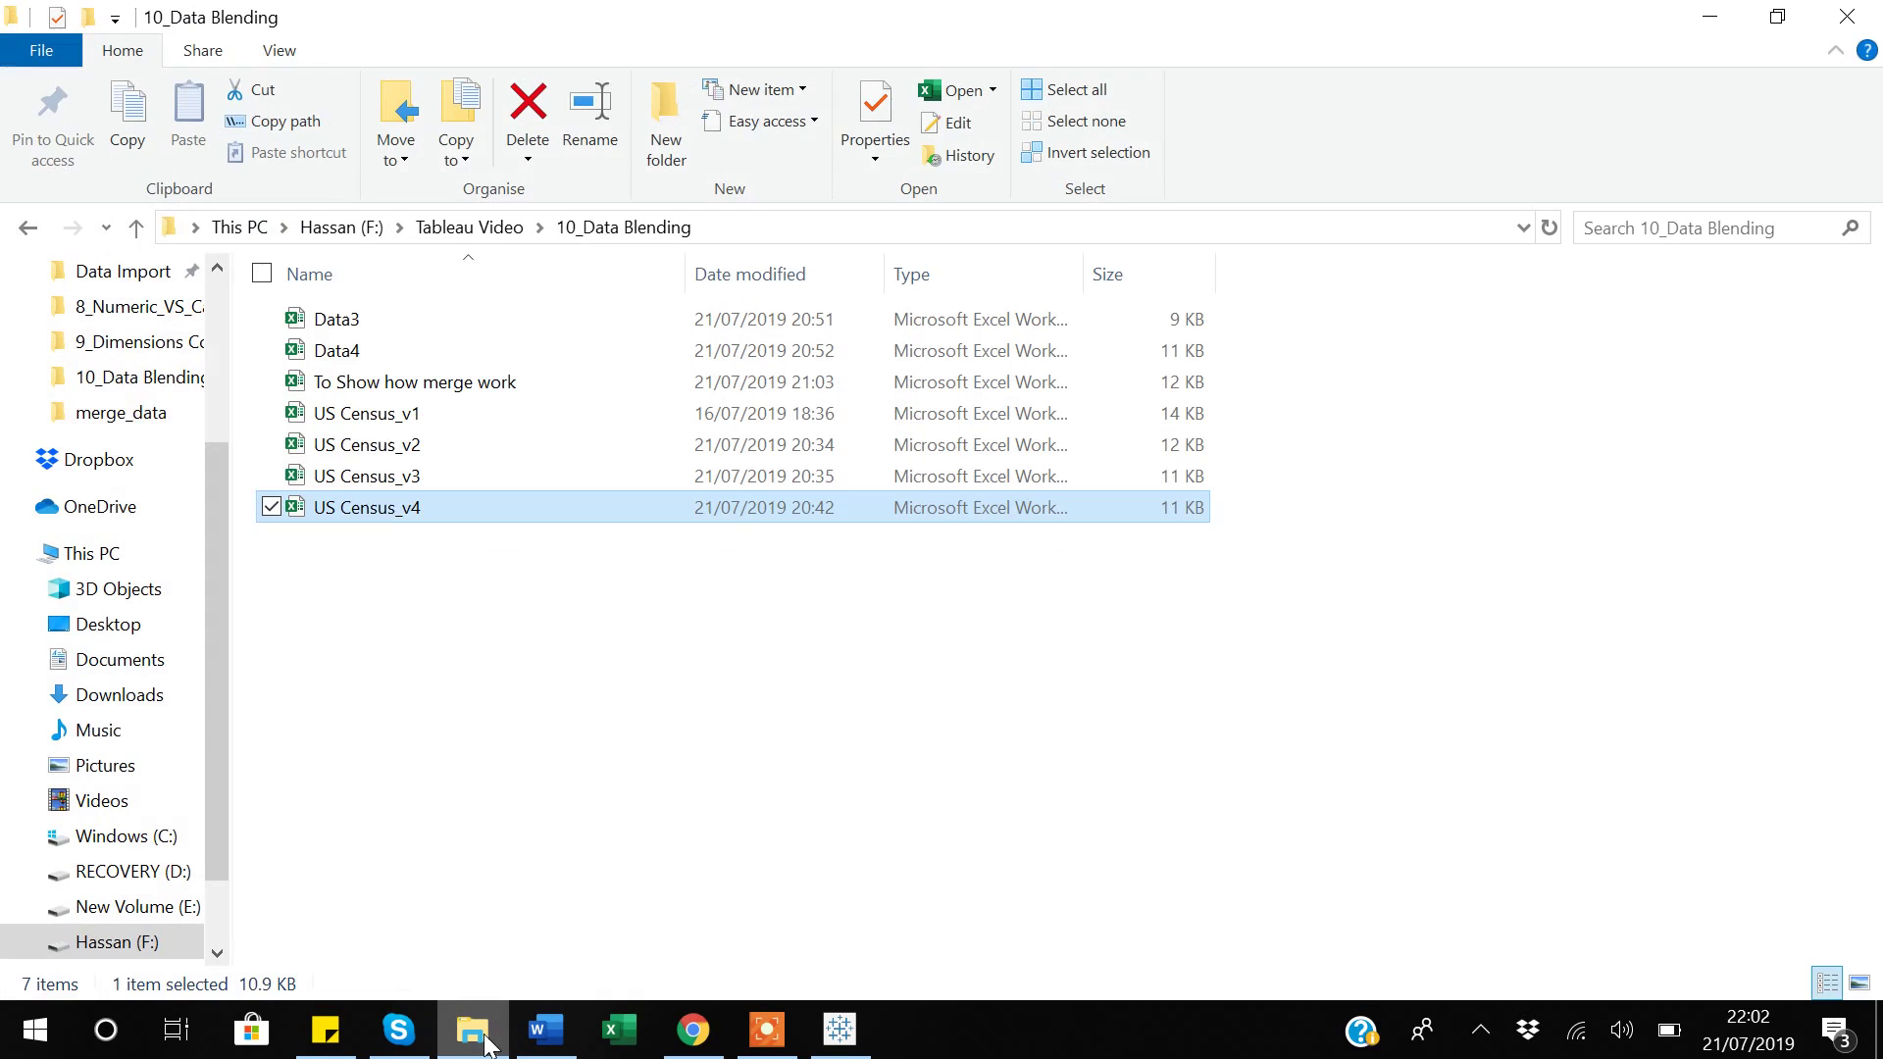
{"action": "double_click", "coordinate": [390, 480]}
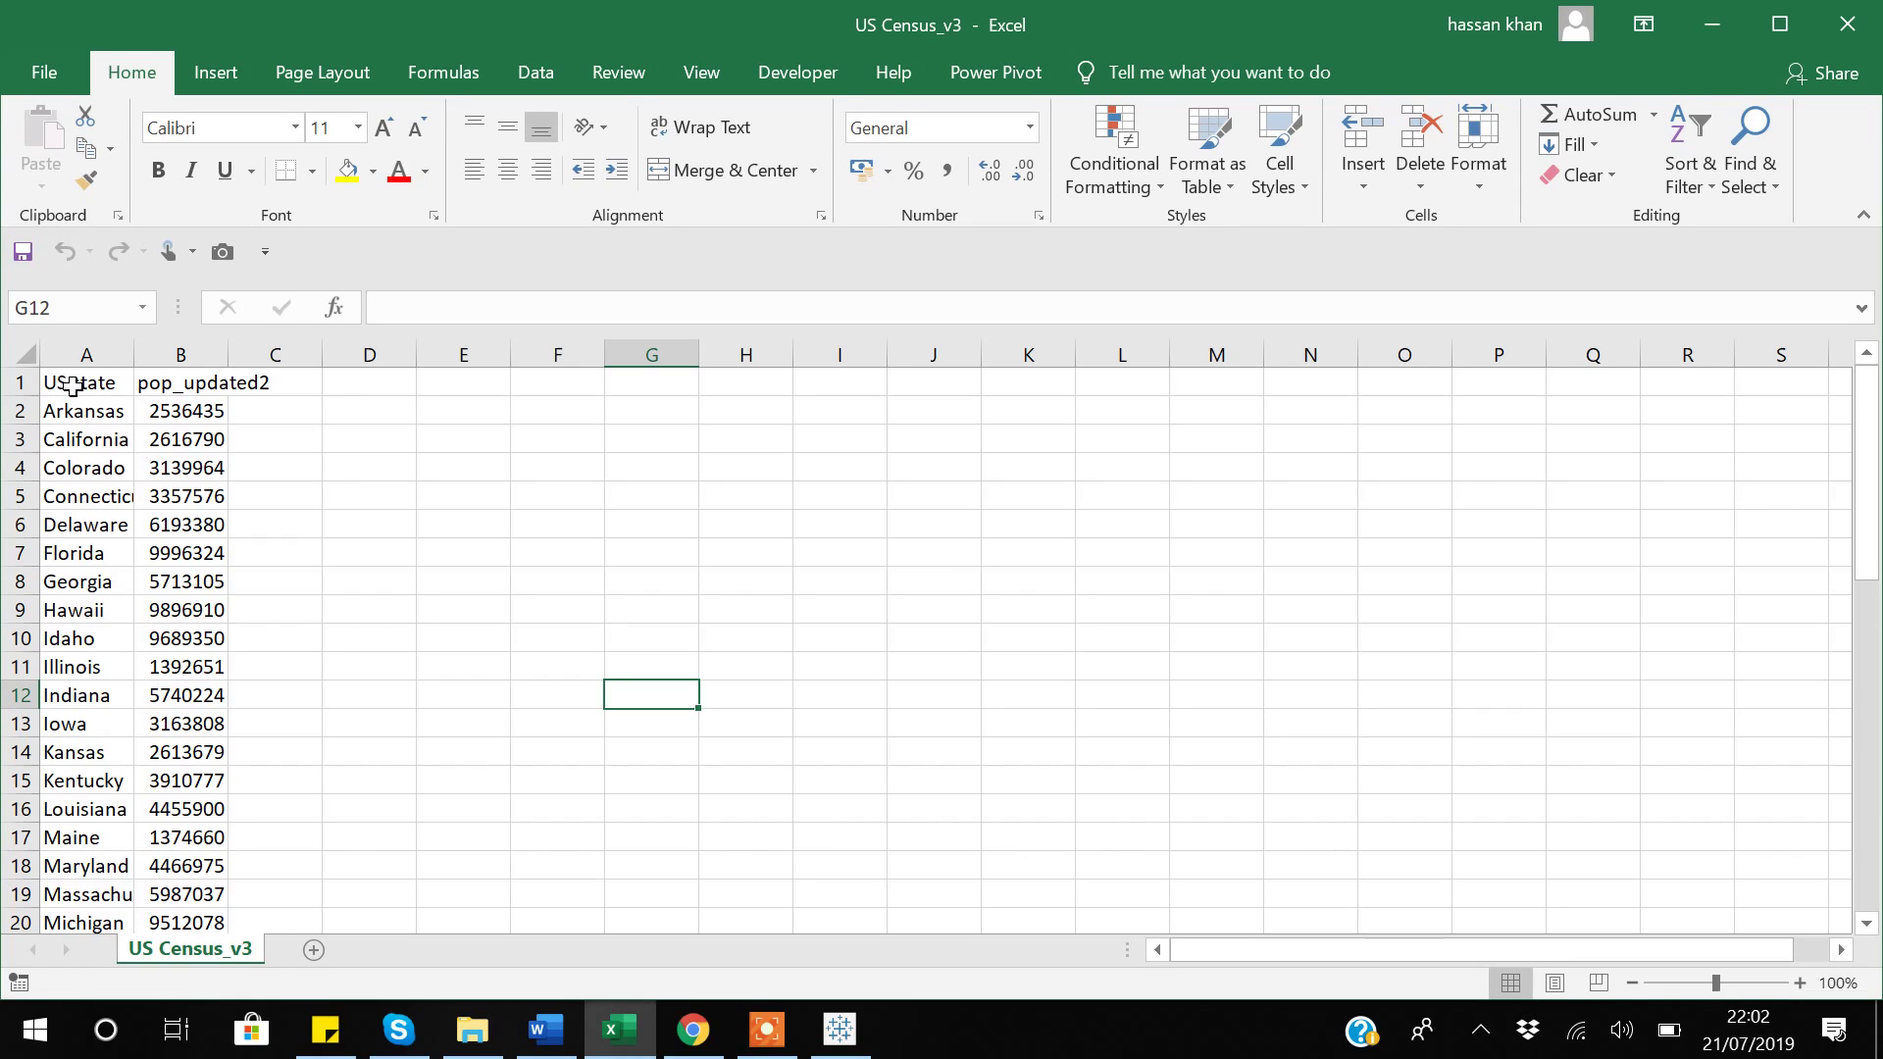
{"action": "left_click", "coordinate": [1848, 24]}
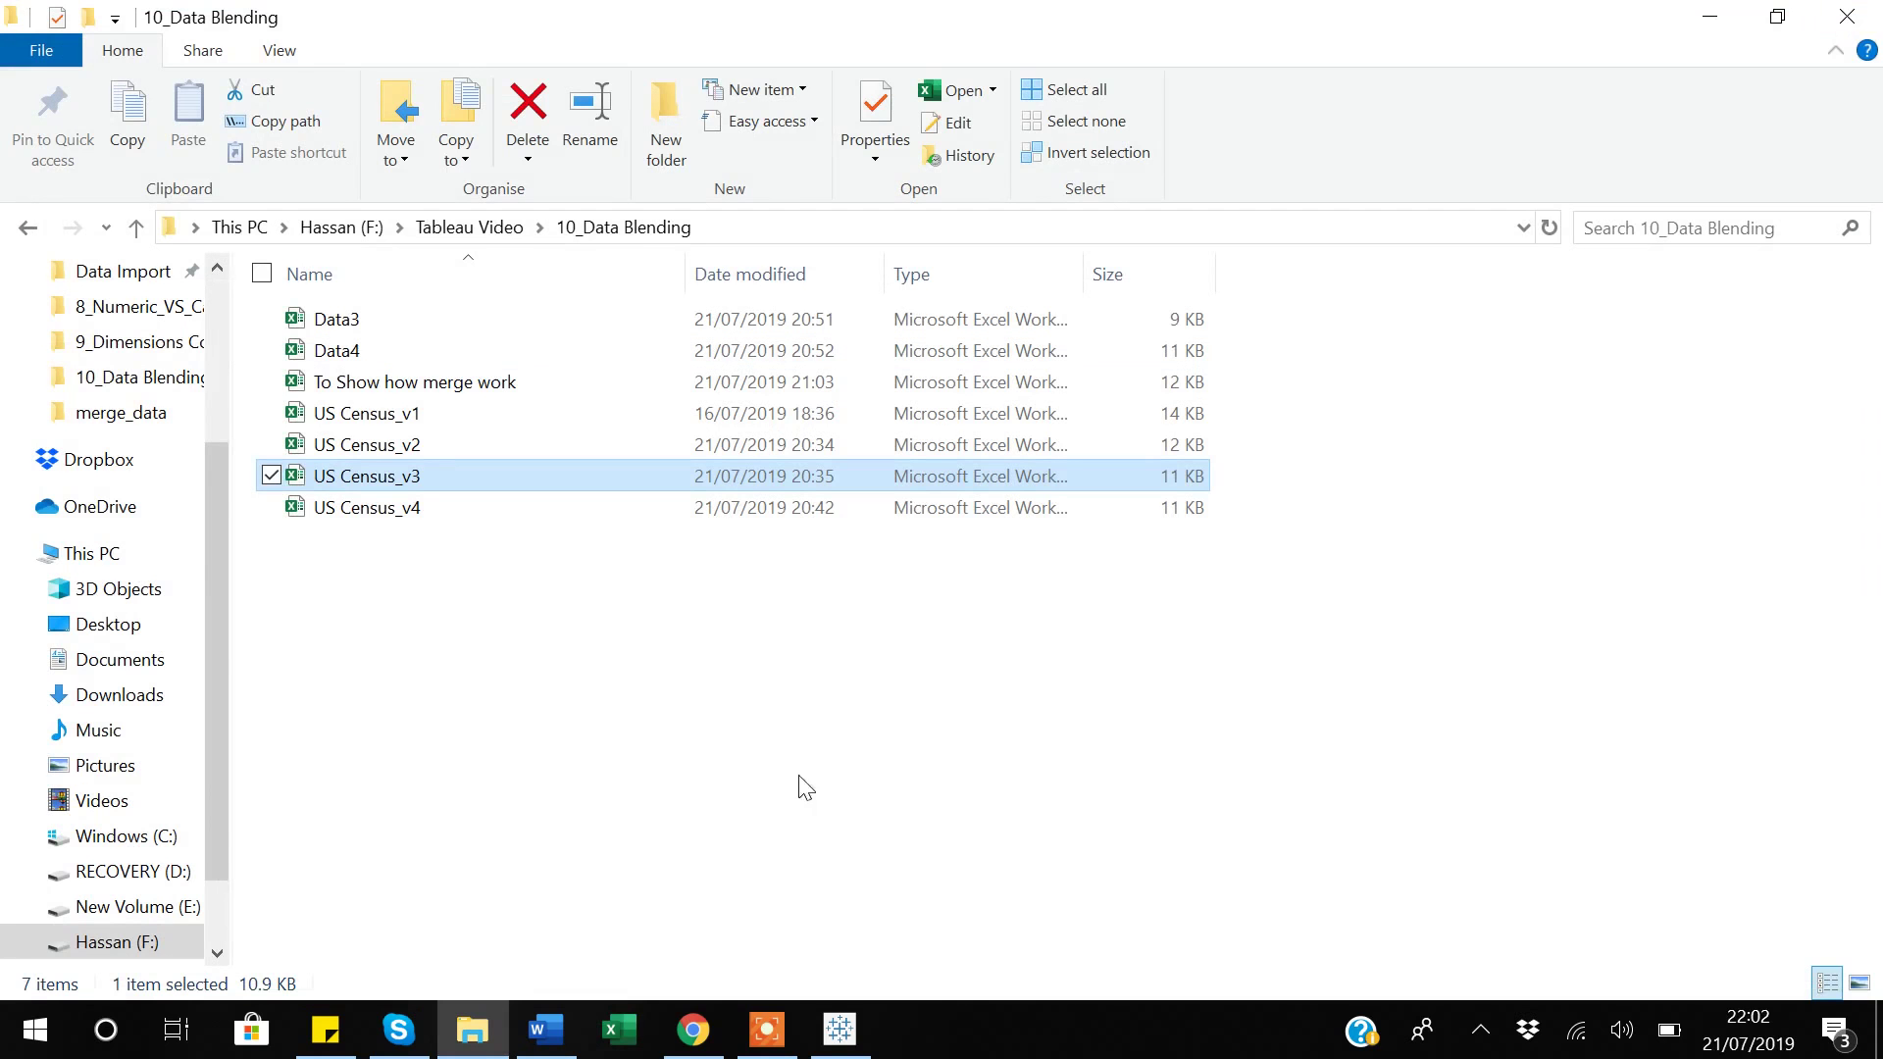
{"action": "left_click", "coordinate": [841, 1029]}
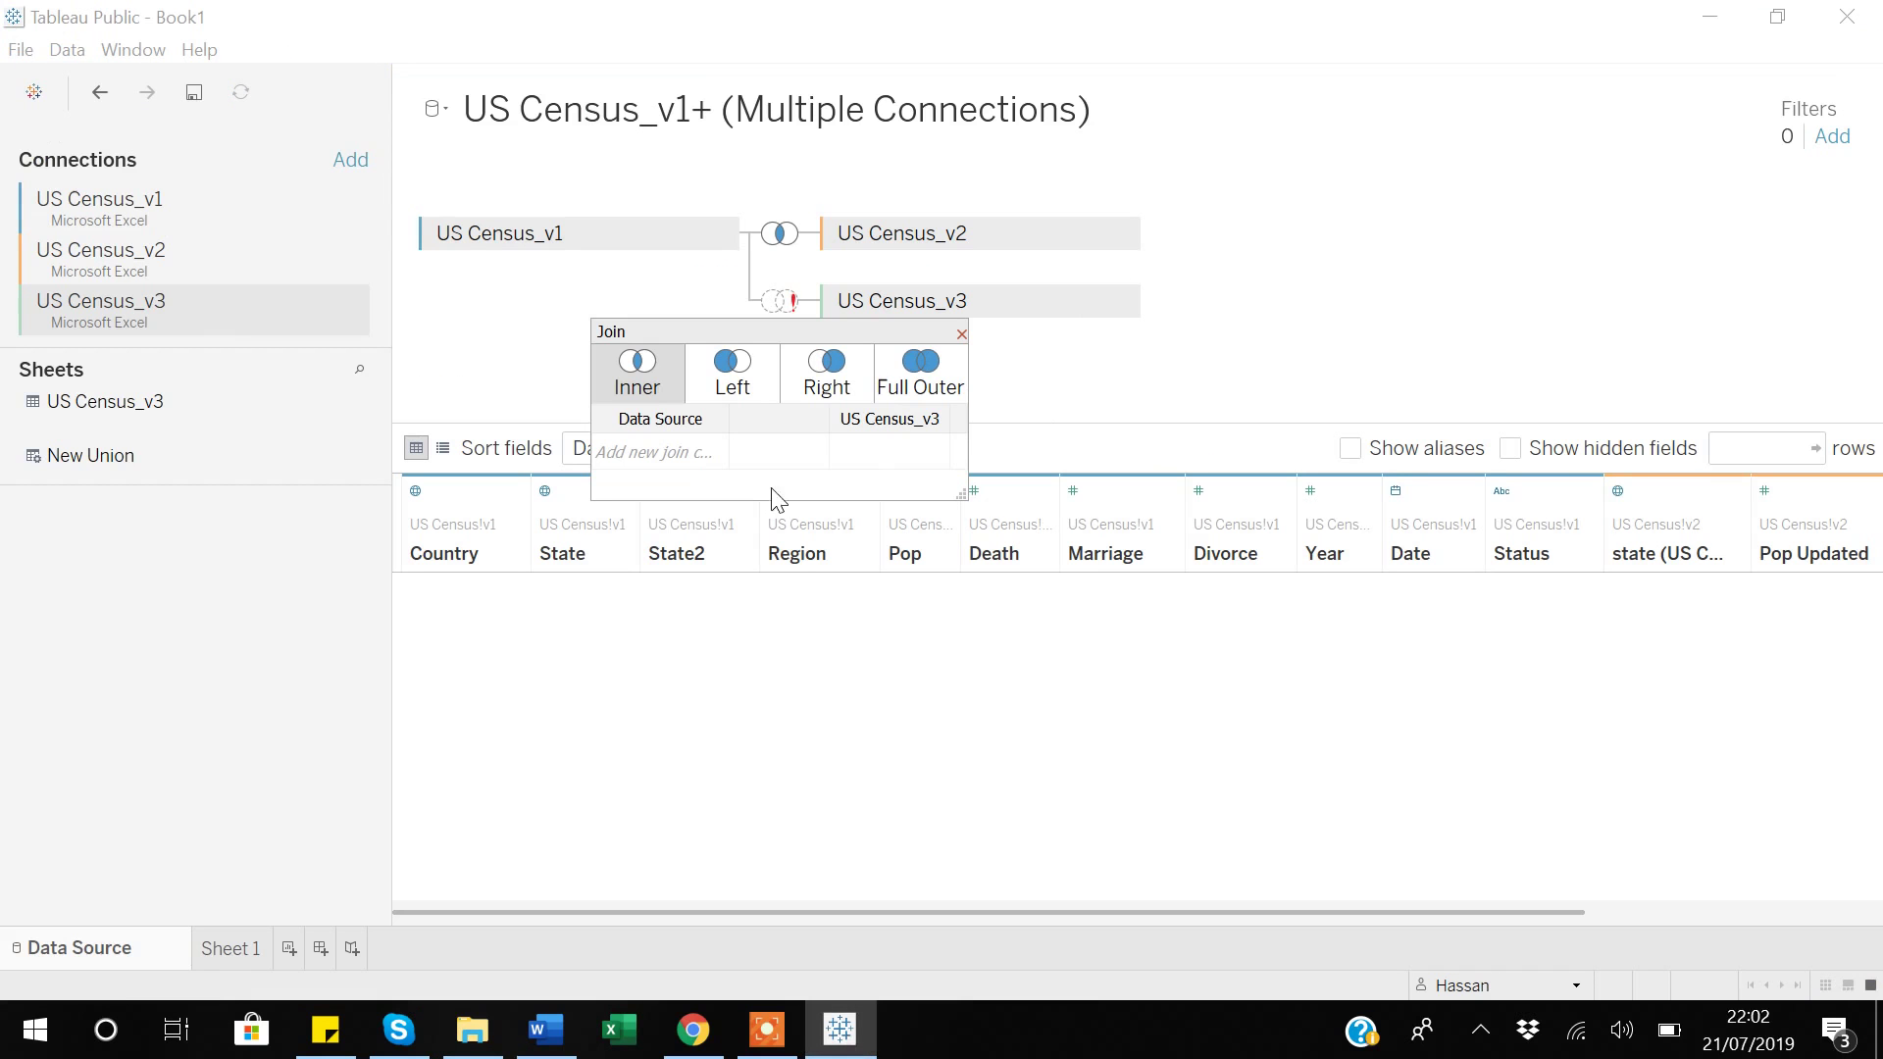
Step: Join US Census_v3 to the data source with an inner join on State equals US state, and close the join settings
{"action": "left_click", "coordinate": [664, 460]}
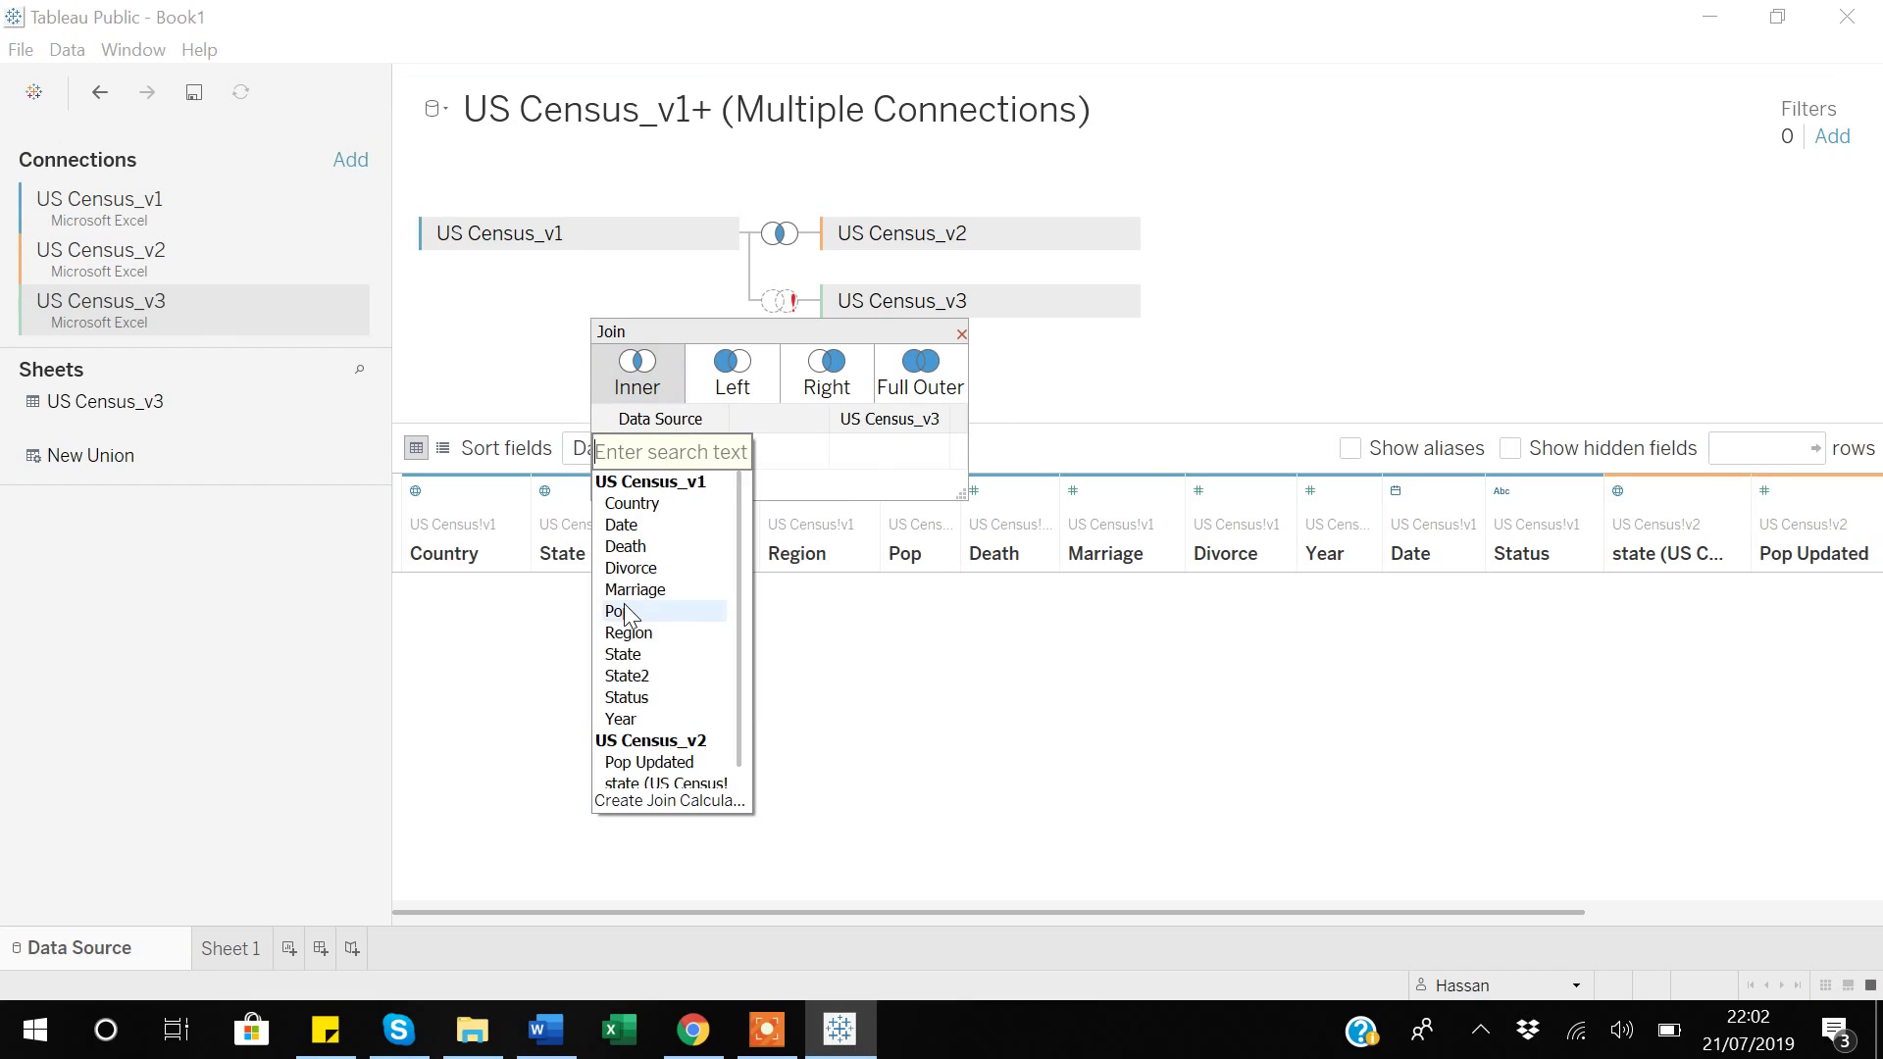
{"action": "scroll", "coordinate": [625, 614], "scroll_direction": "down", "scroll_amount": 1}
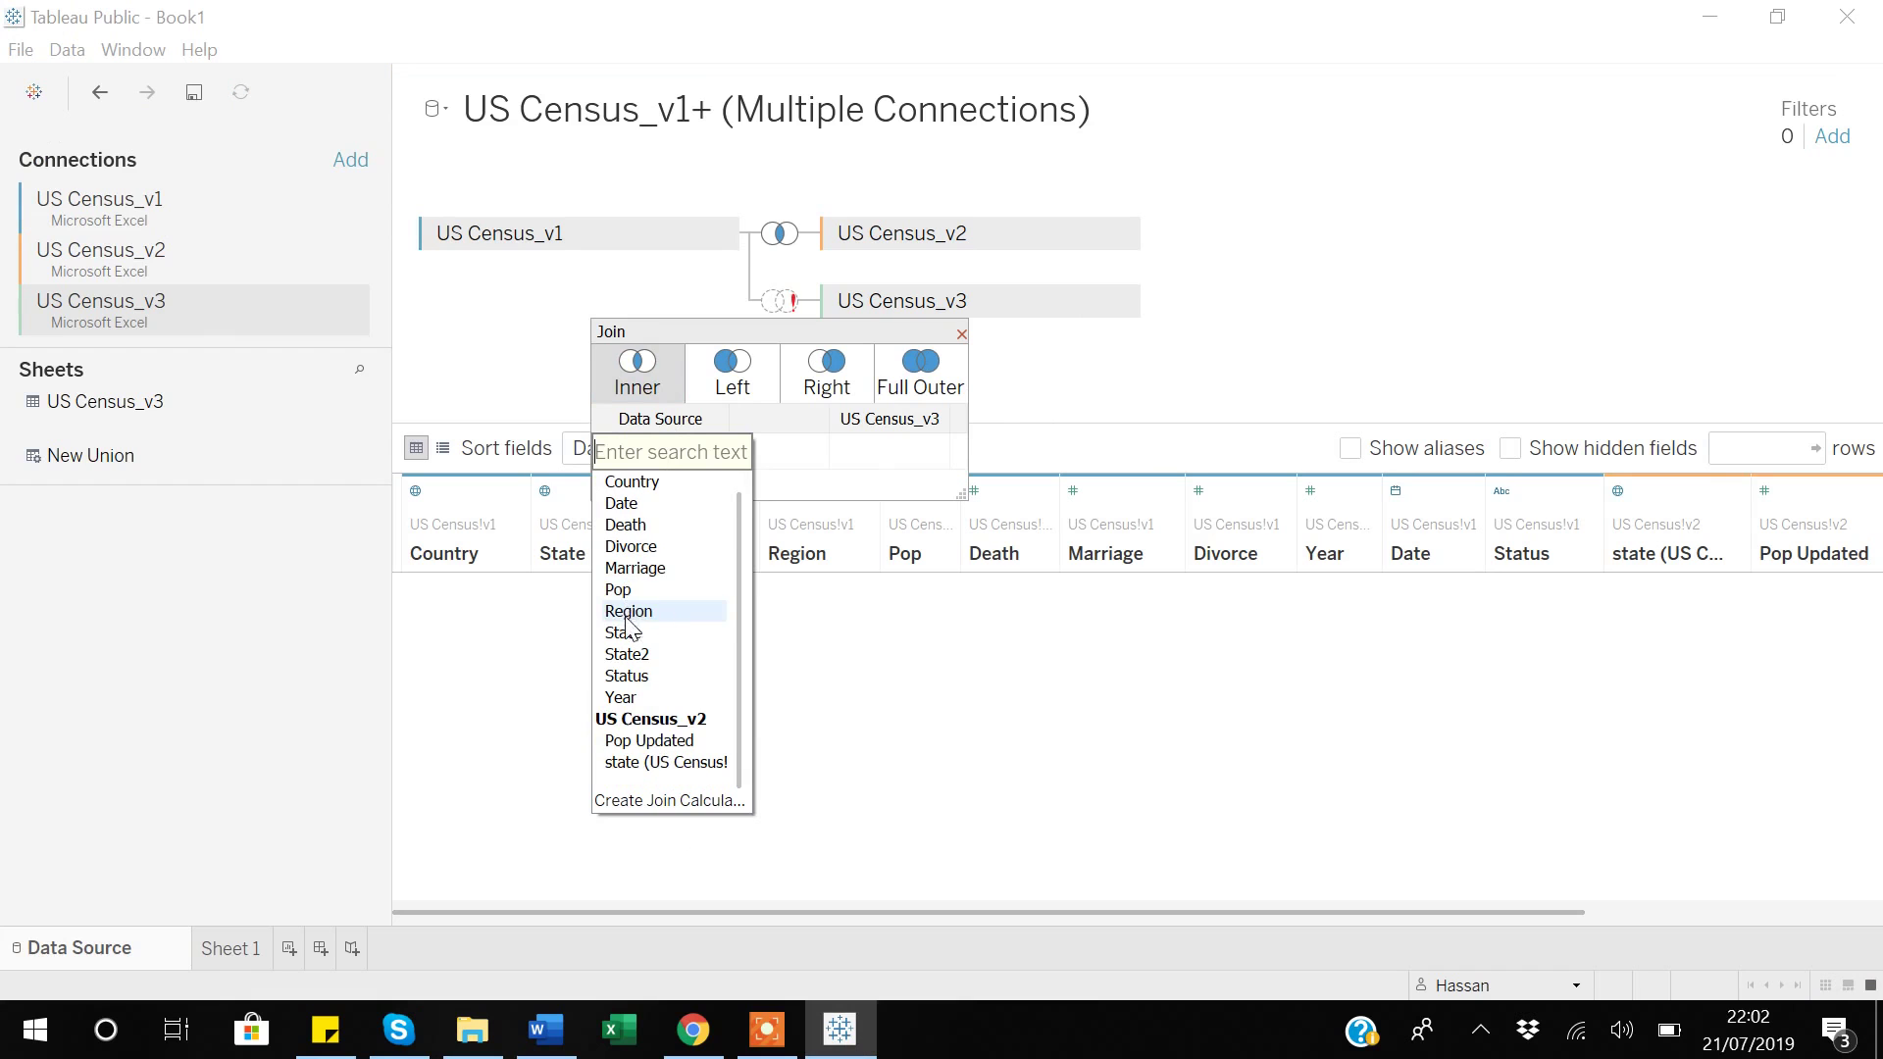
{"action": "scroll", "coordinate": [626, 587], "scroll_direction": "up", "scroll_amount": 1}
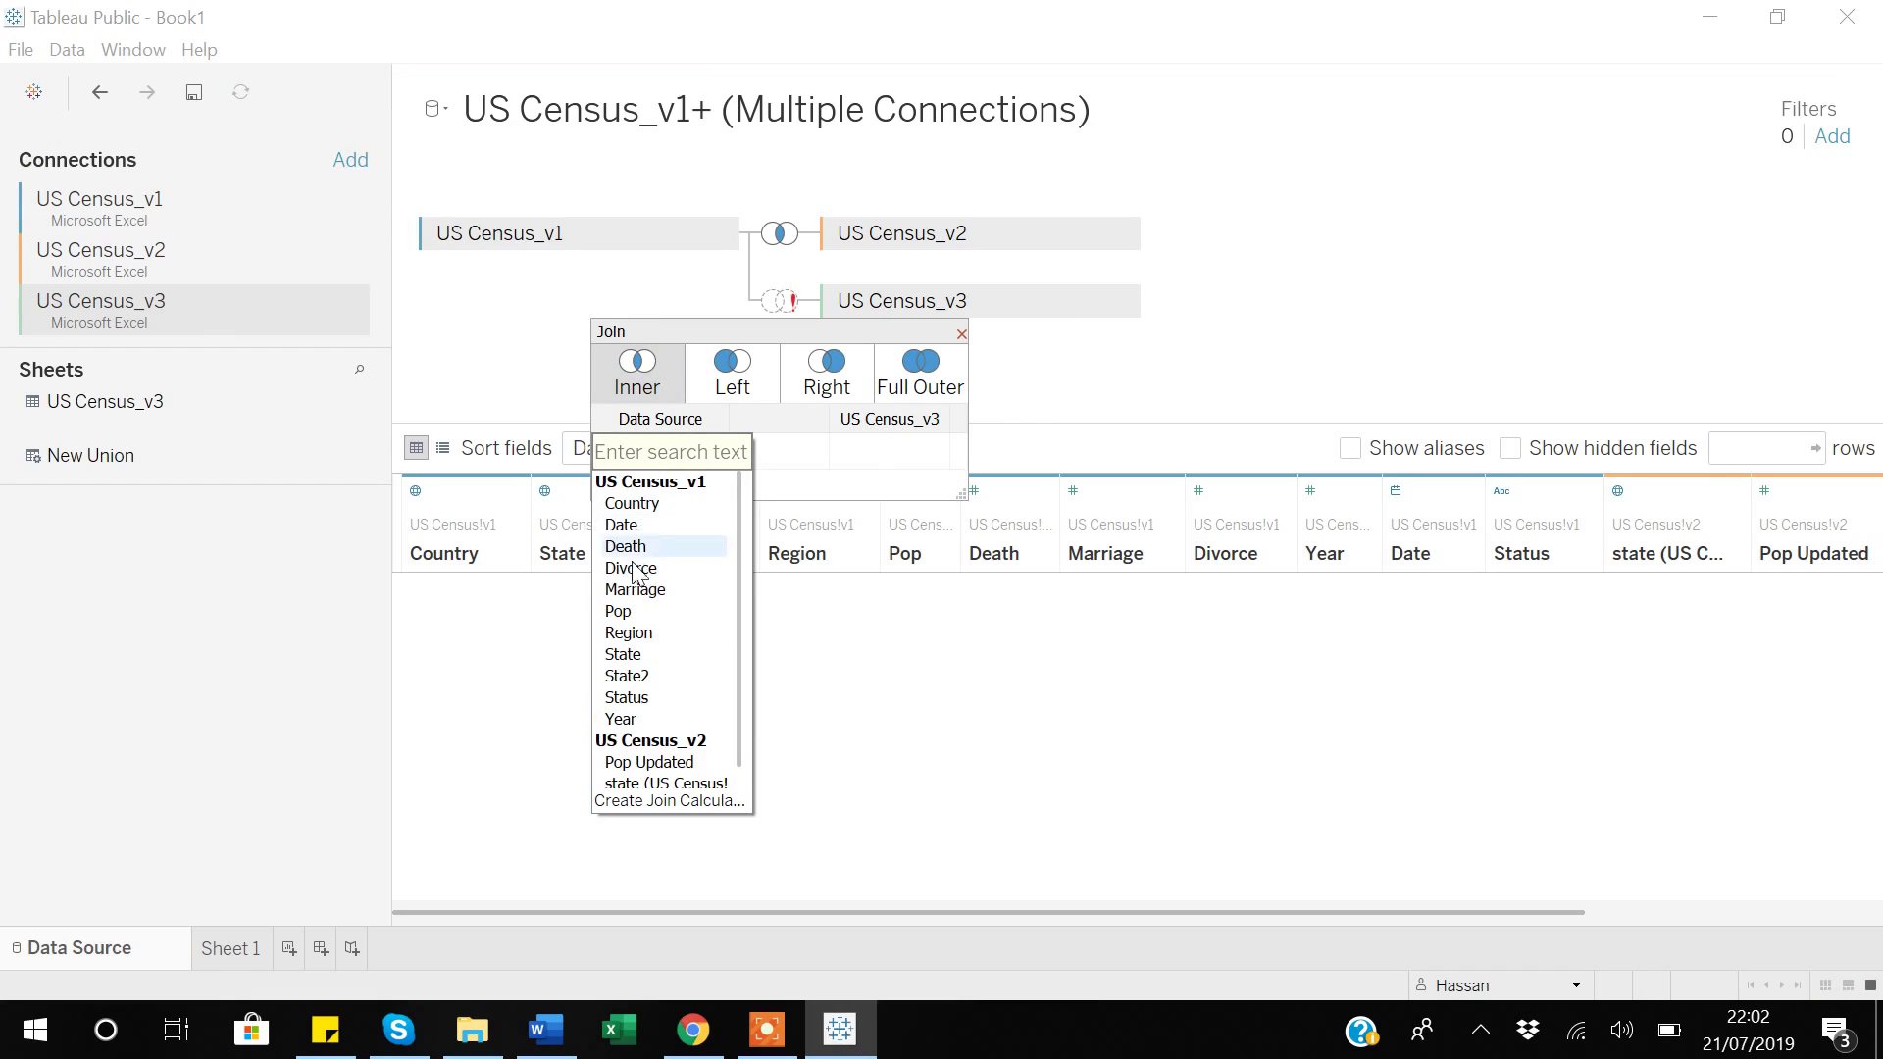
{"action": "left_click", "coordinate": [632, 655]}
{"action": "mouse_move", "coordinate": [942, 456]}
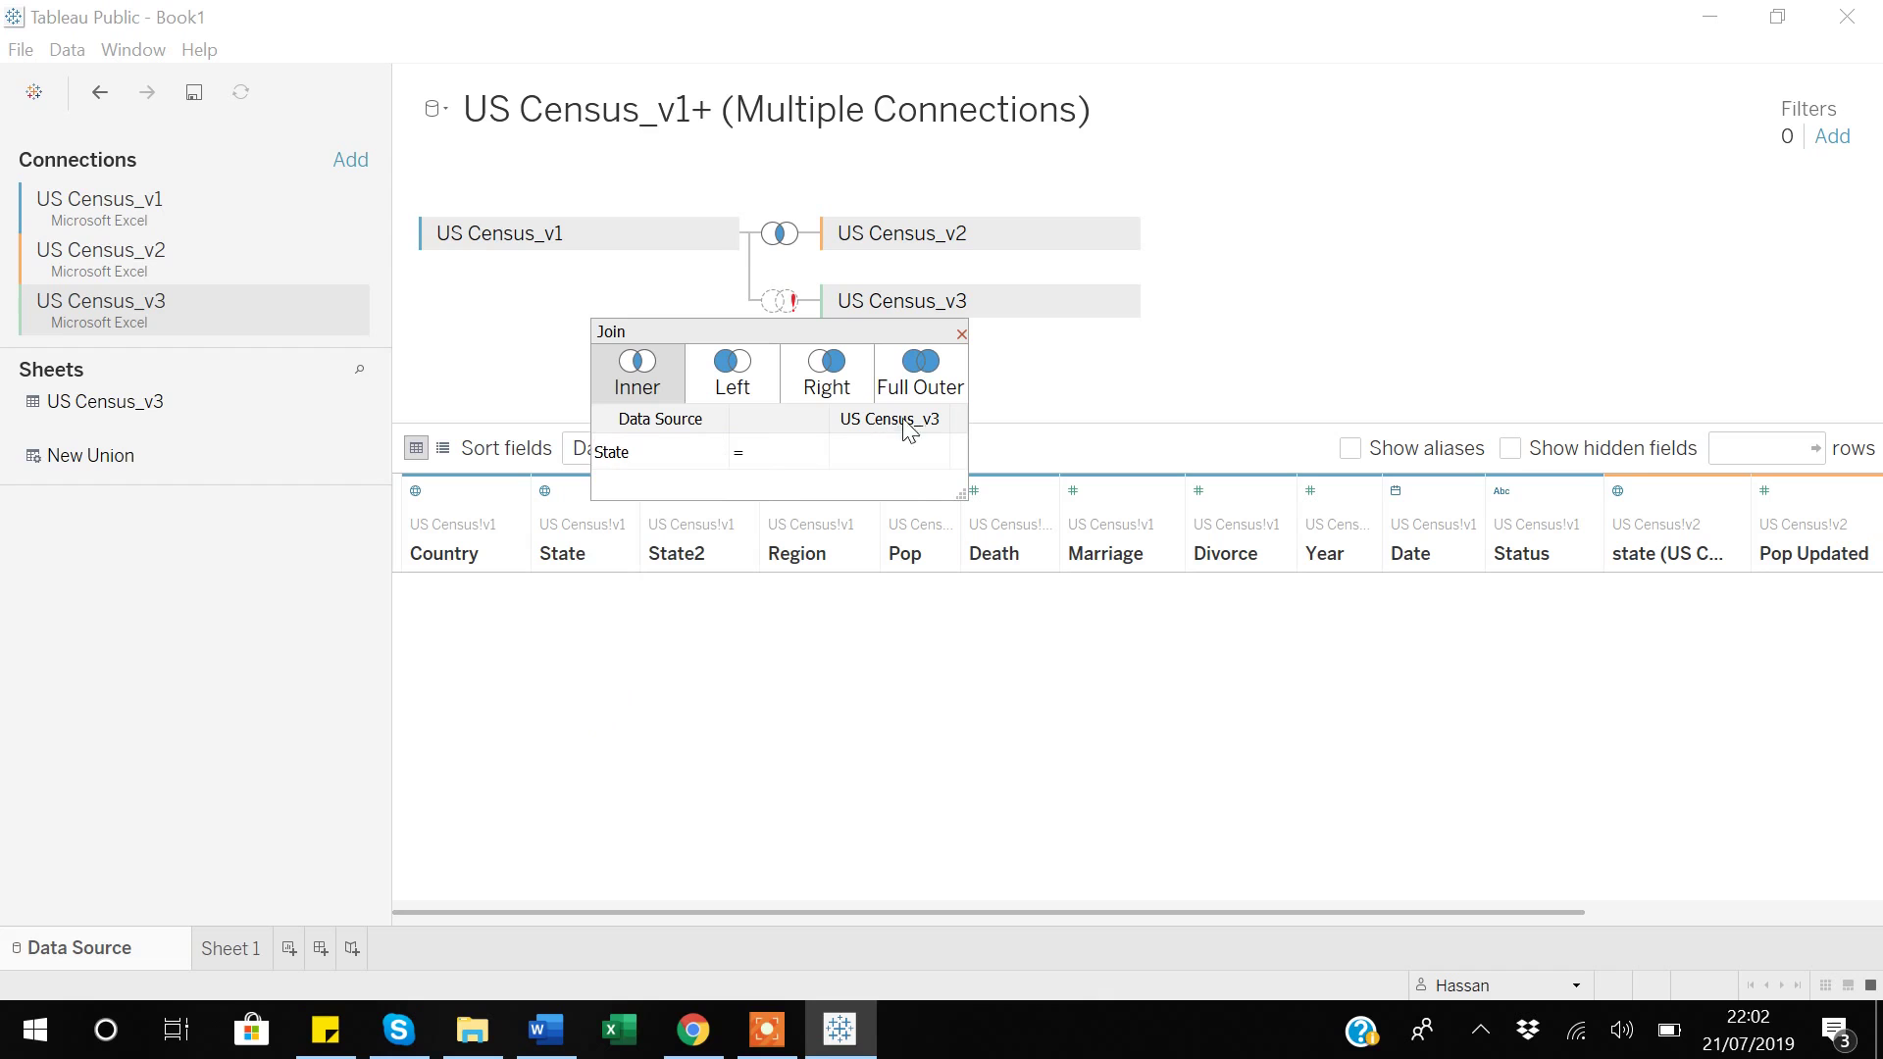
{"action": "left_click", "coordinate": [938, 454]}
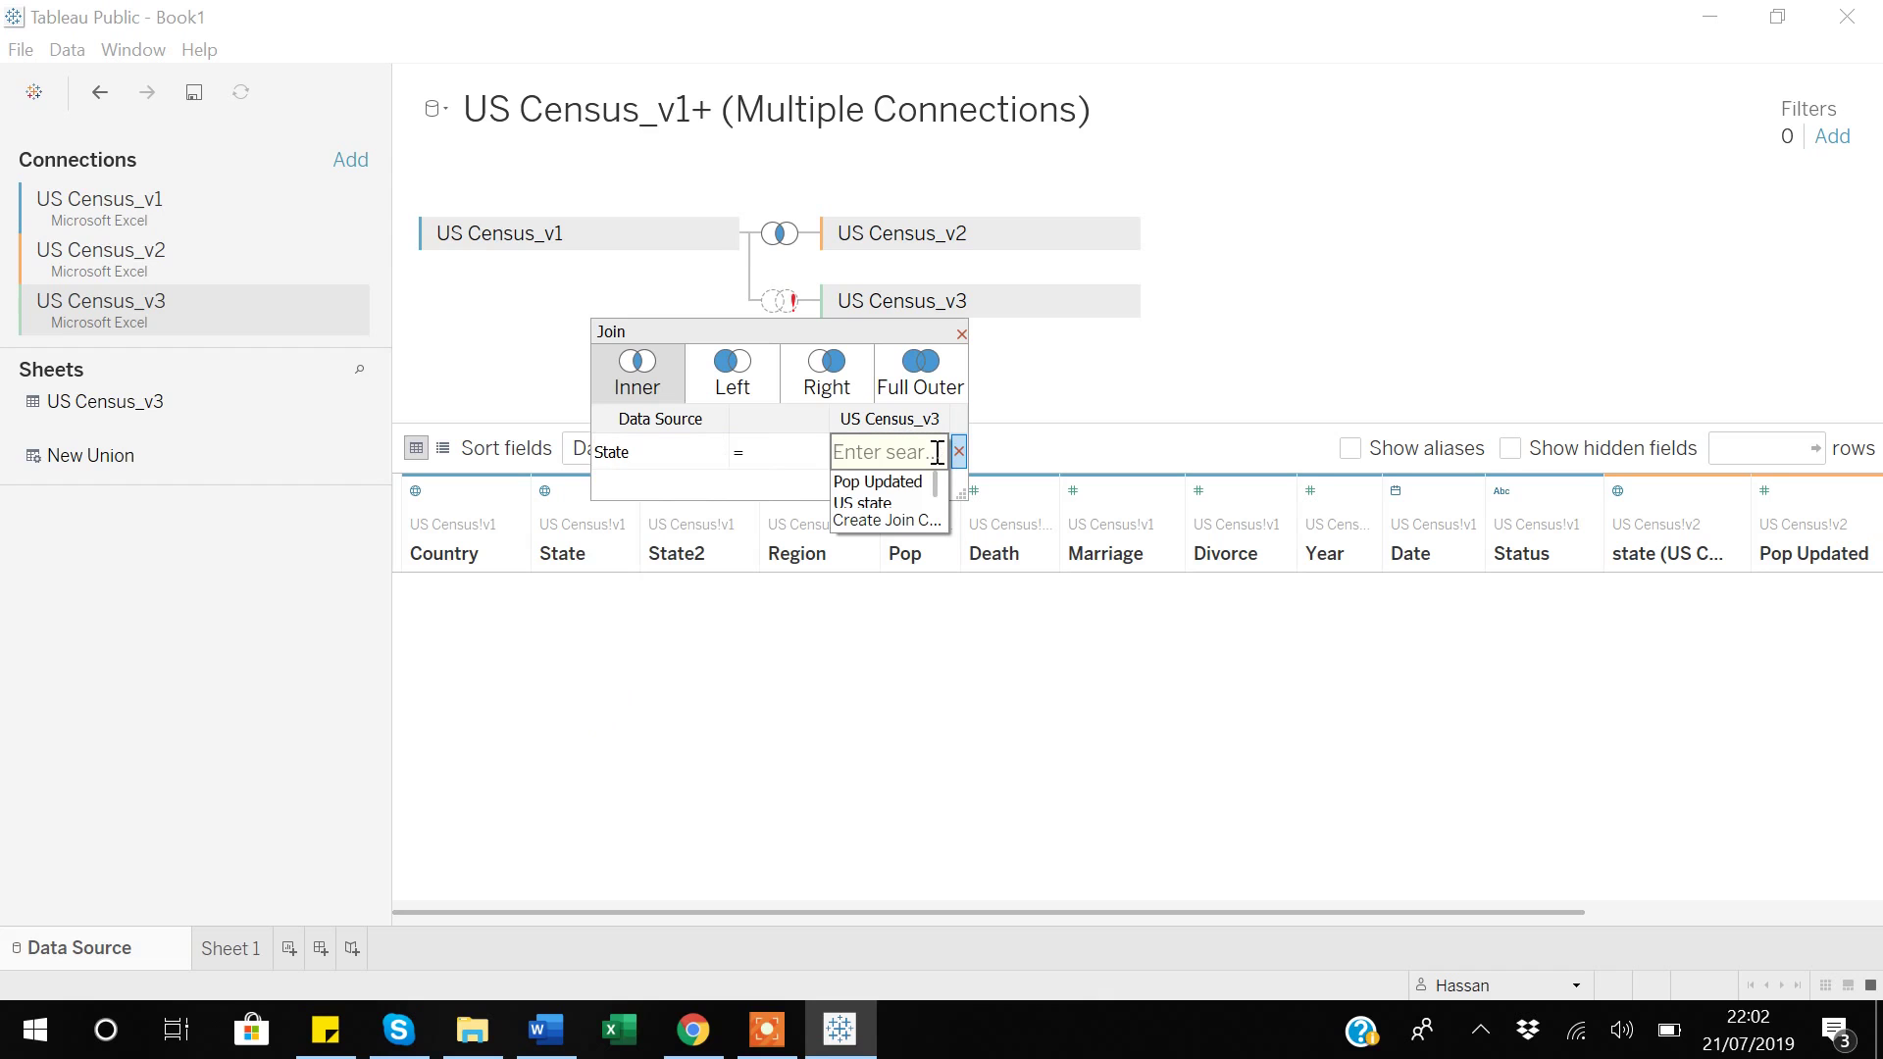
{"action": "left_click", "coordinate": [879, 503]}
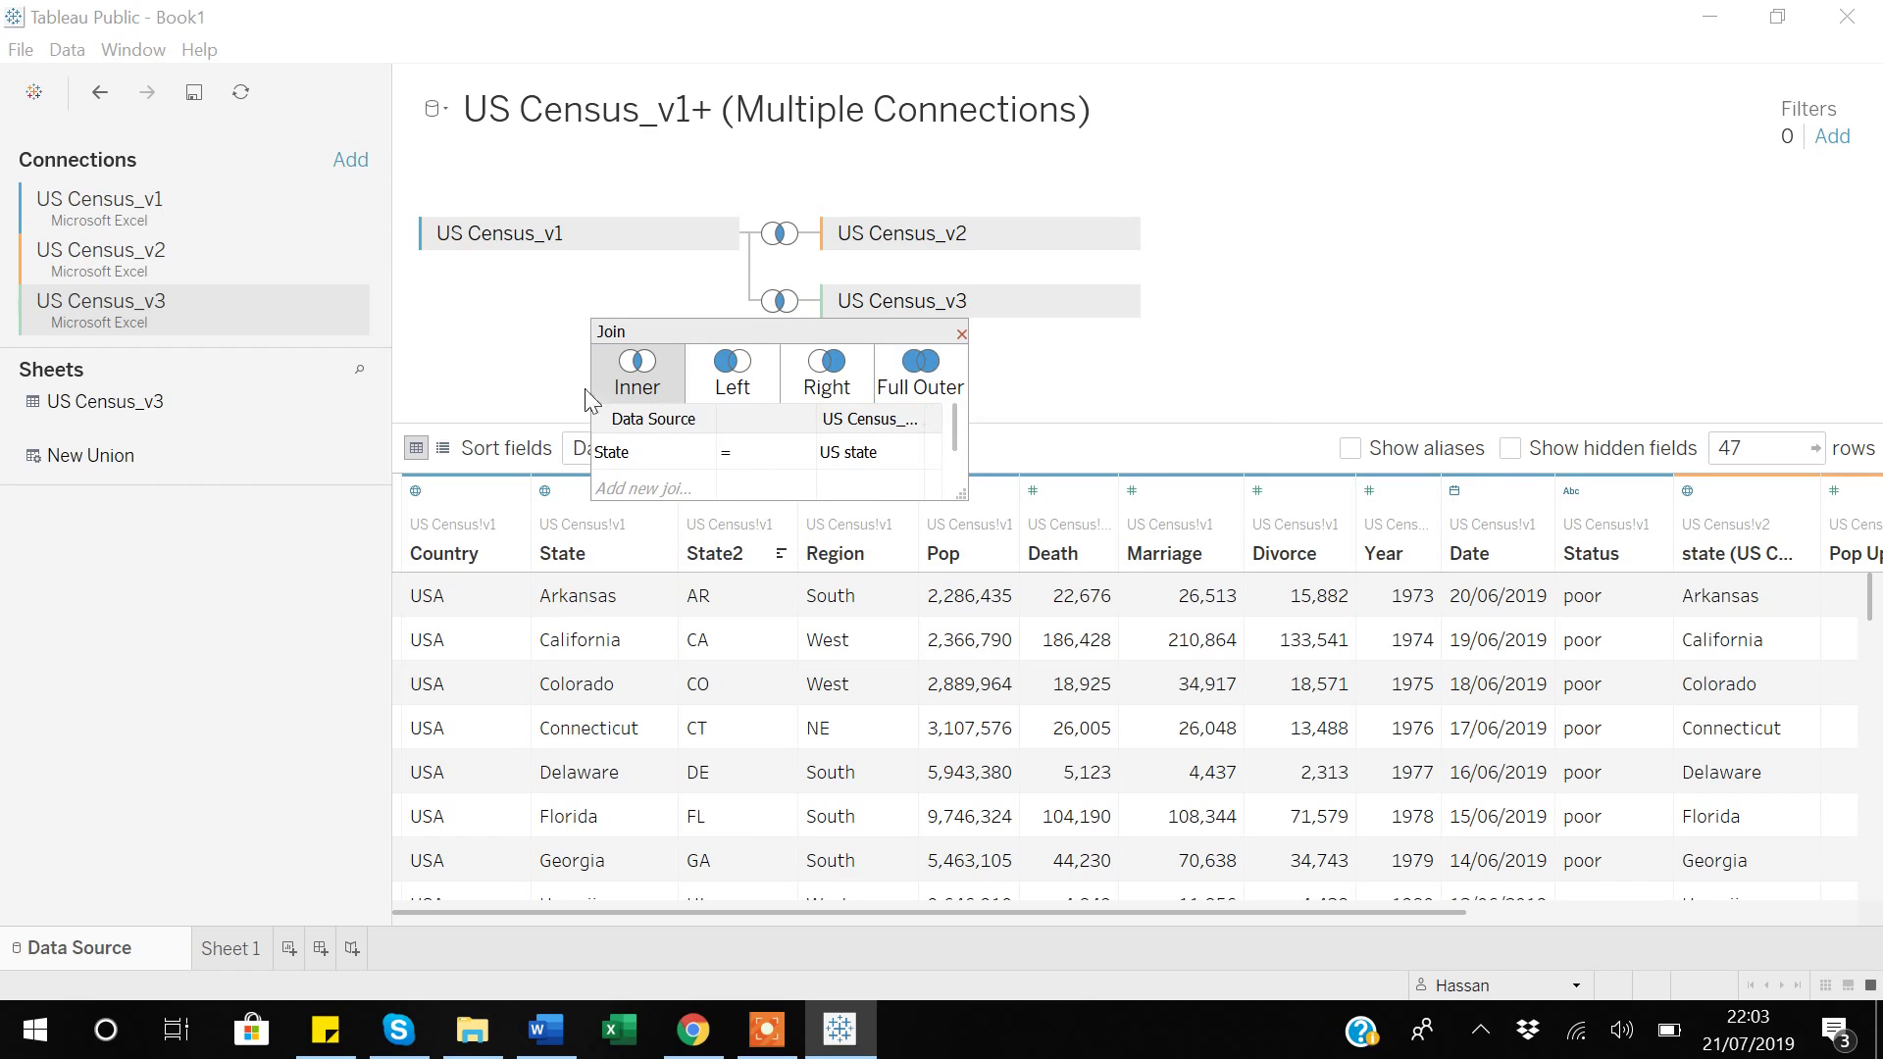
{"action": "left_click", "coordinate": [960, 334]}
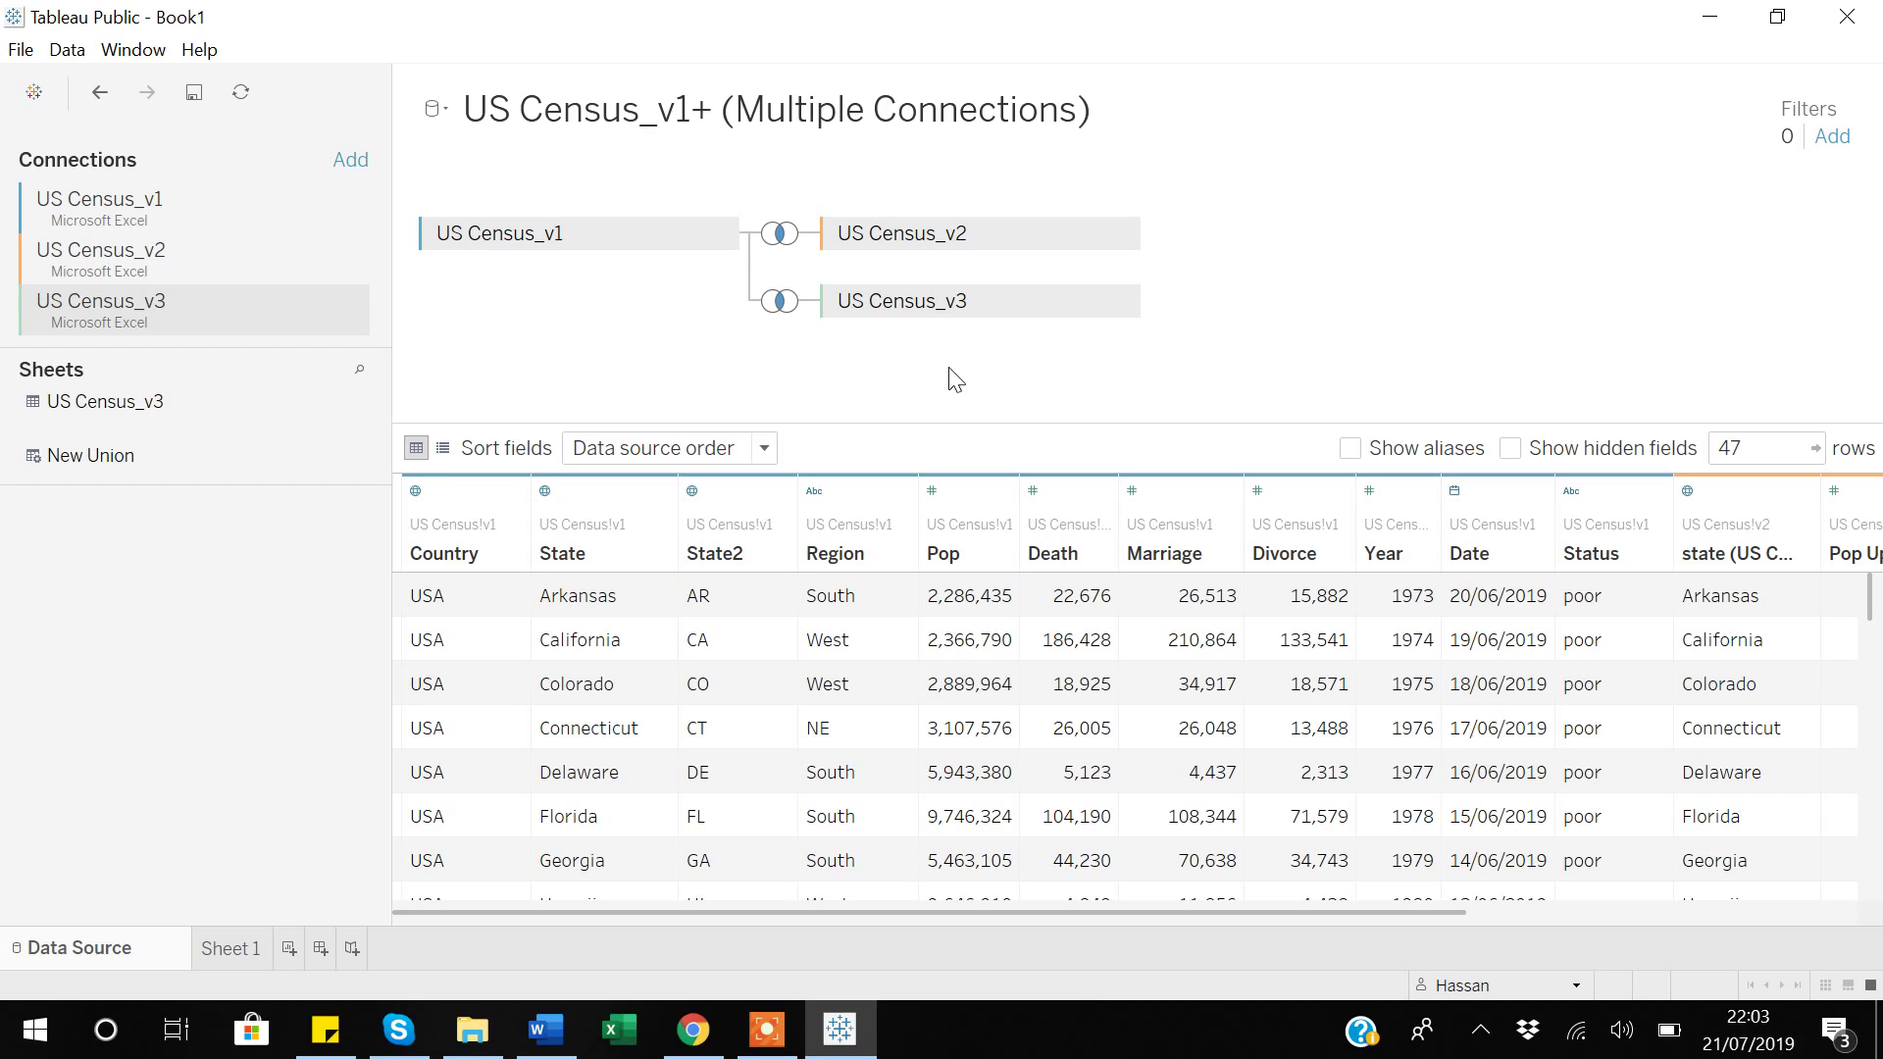
Step: Reopen the US Census_v3 join and try a left join, followed by a right join, comparing the preview rows
{"action": "mouse_move", "coordinate": [775, 317]}
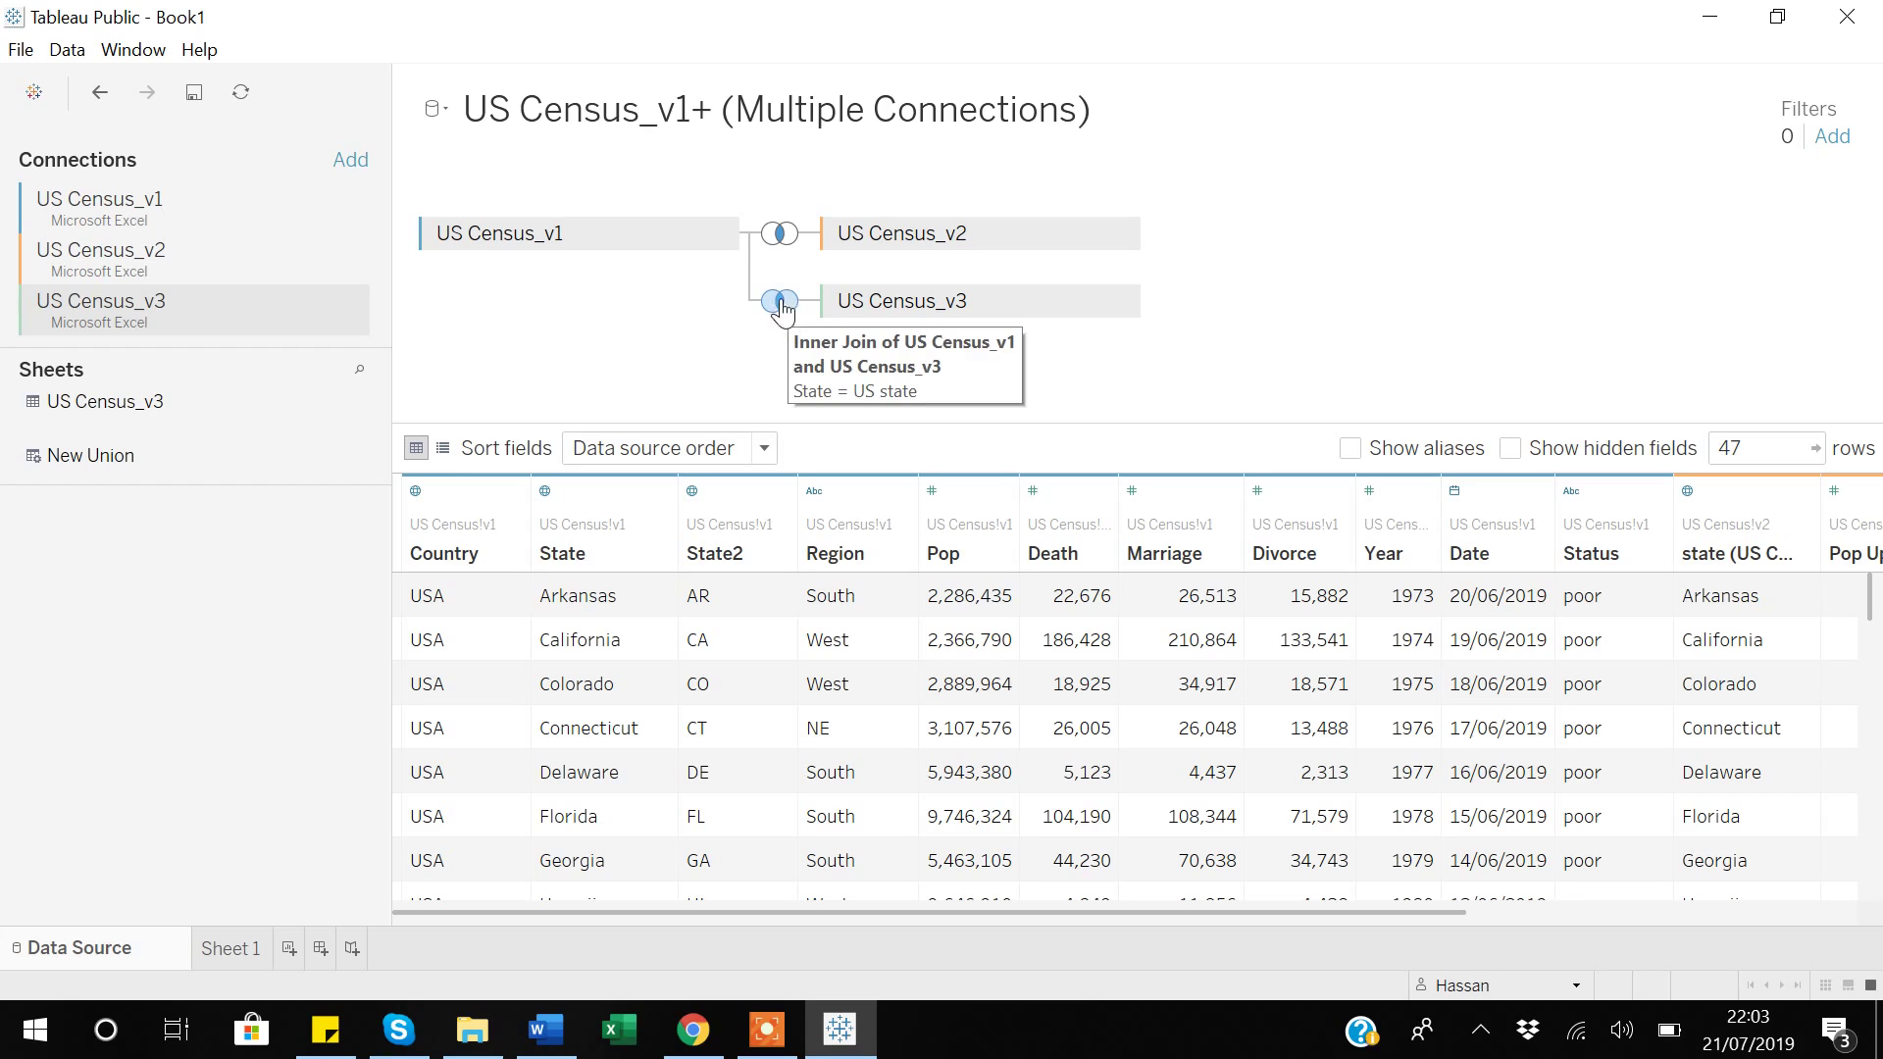
{"action": "left_click", "coordinate": [779, 304]}
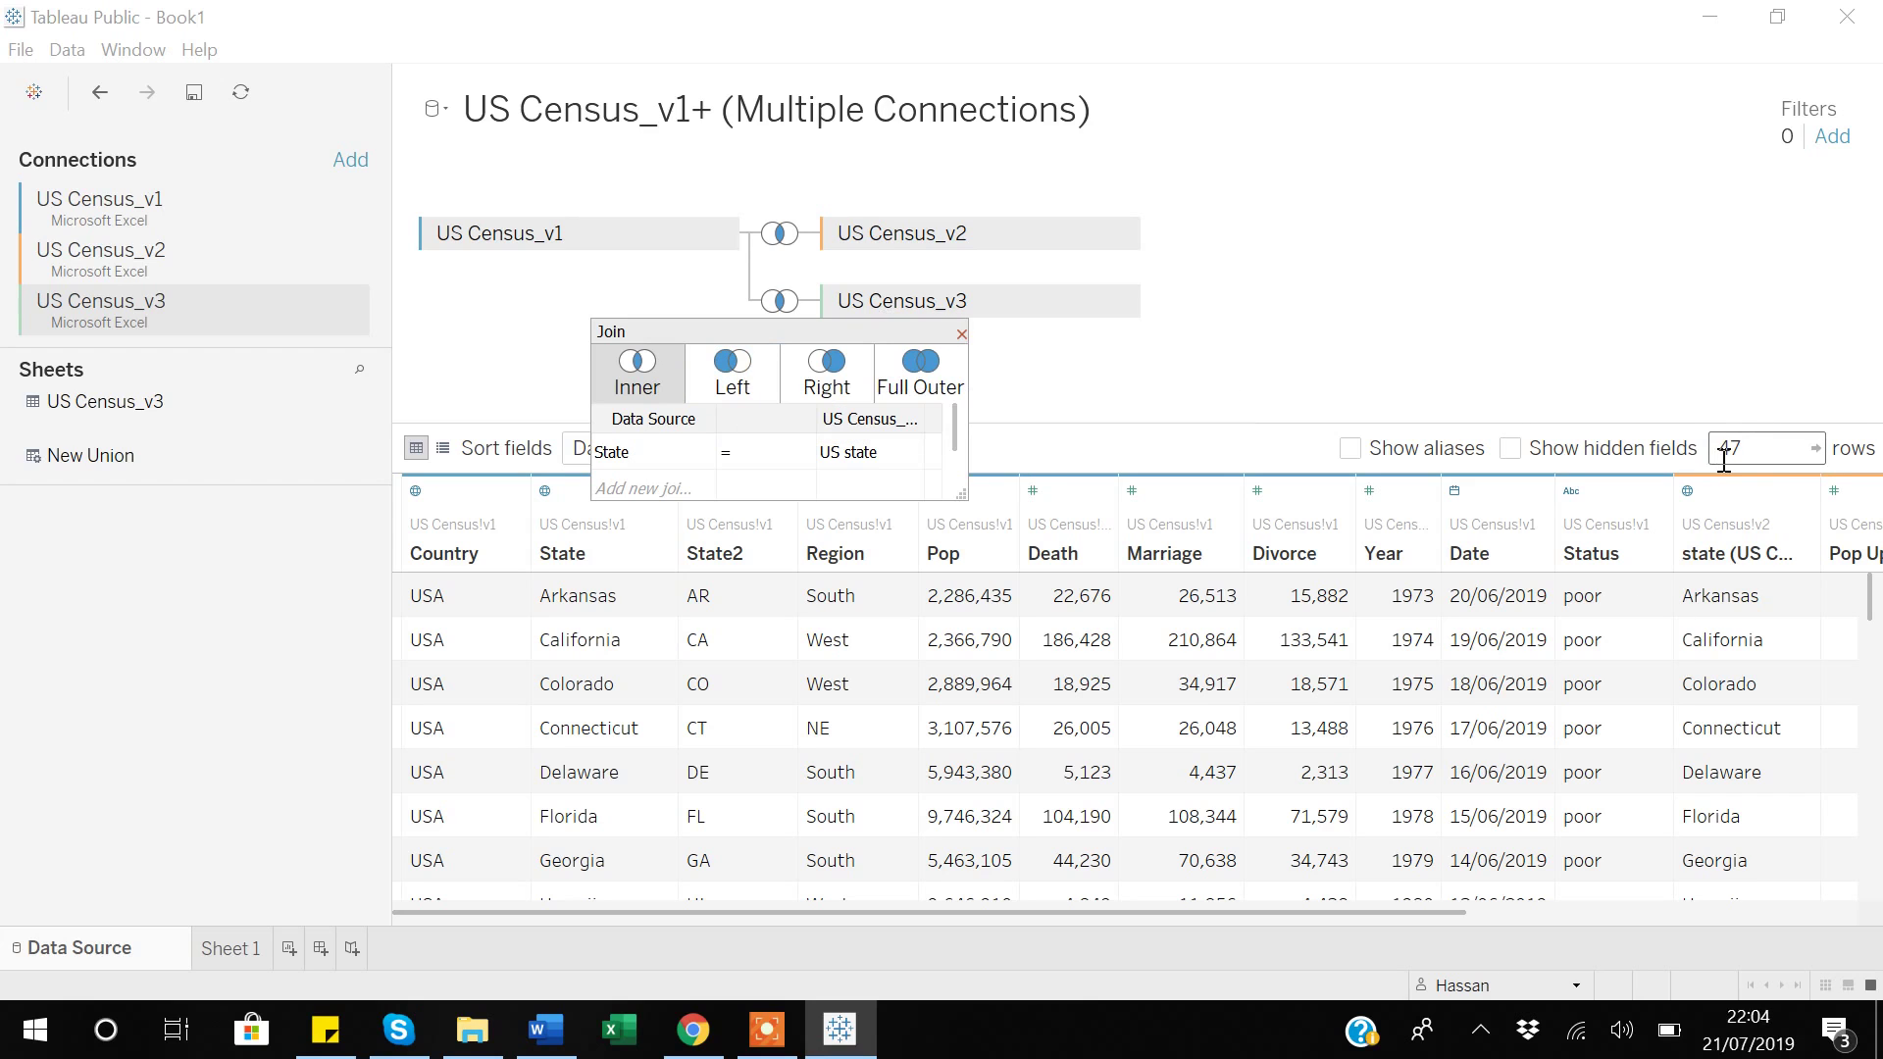
{"action": "left_click", "coordinate": [734, 377]}
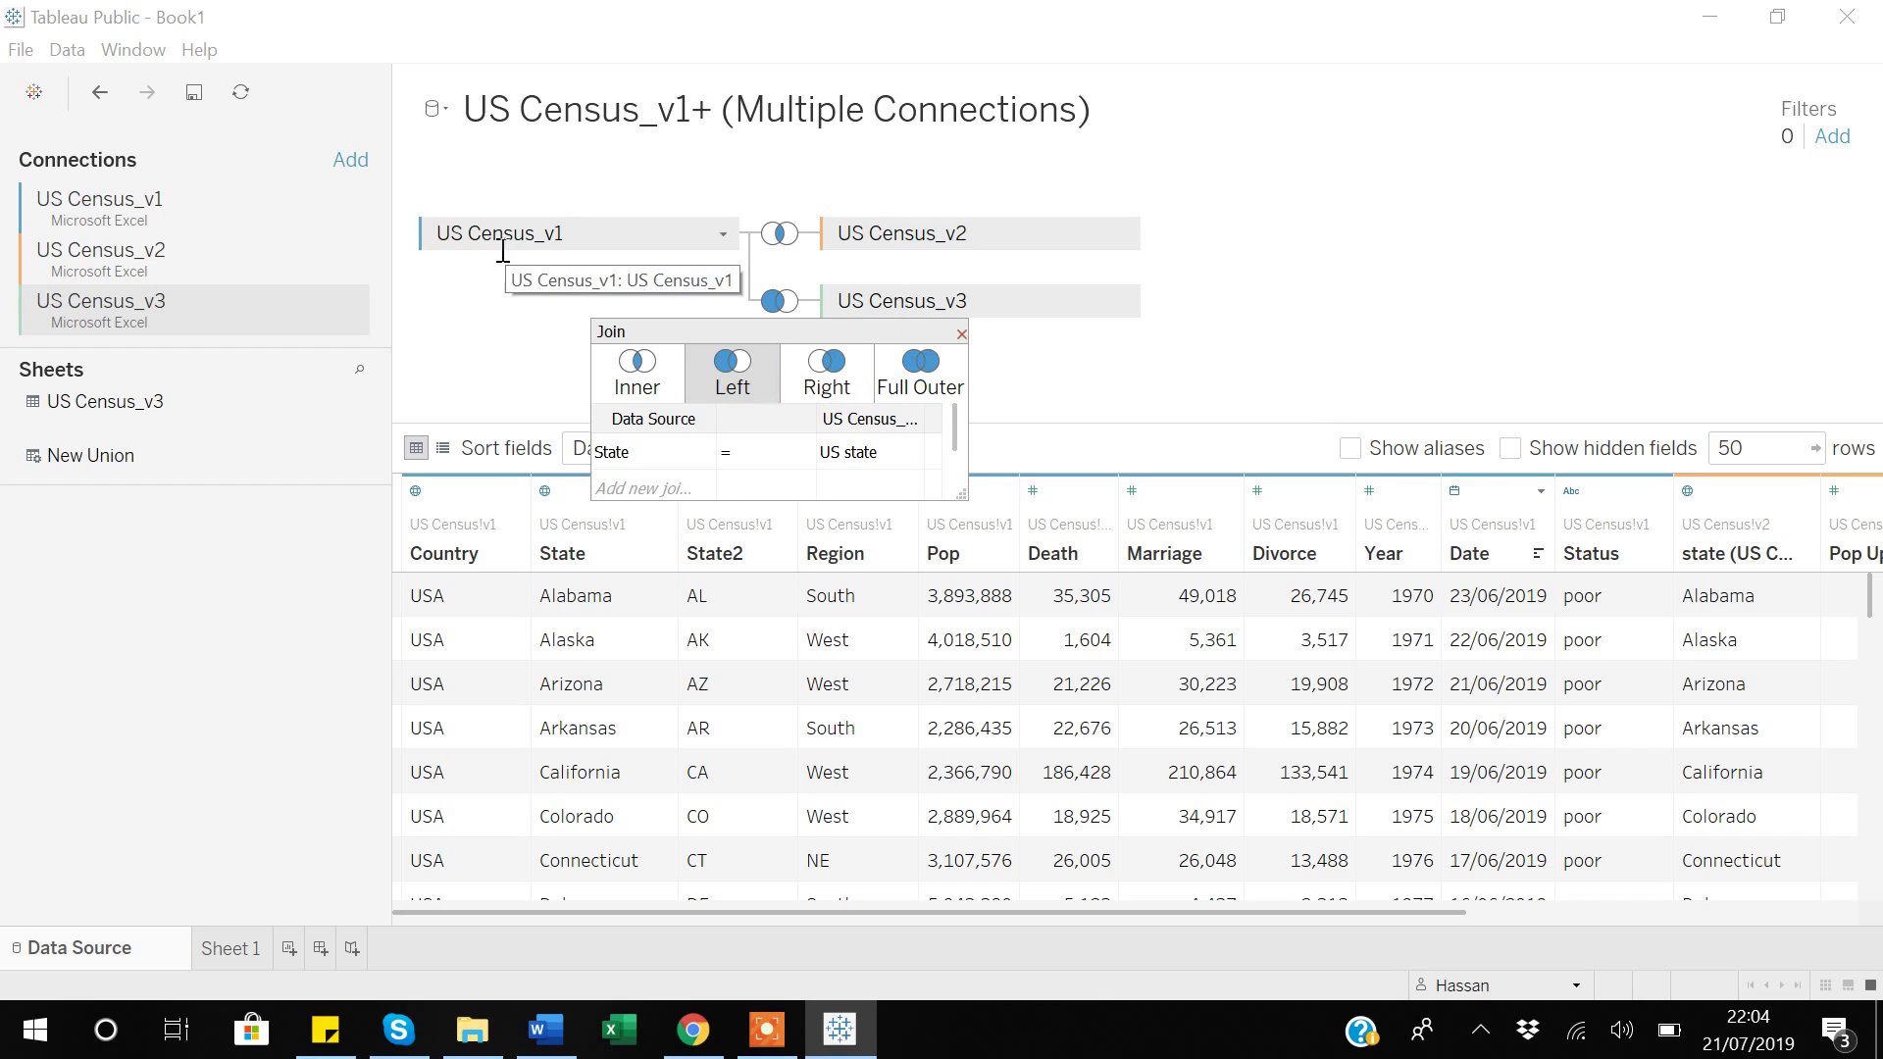
{"action": "left_click", "coordinate": [827, 371]}
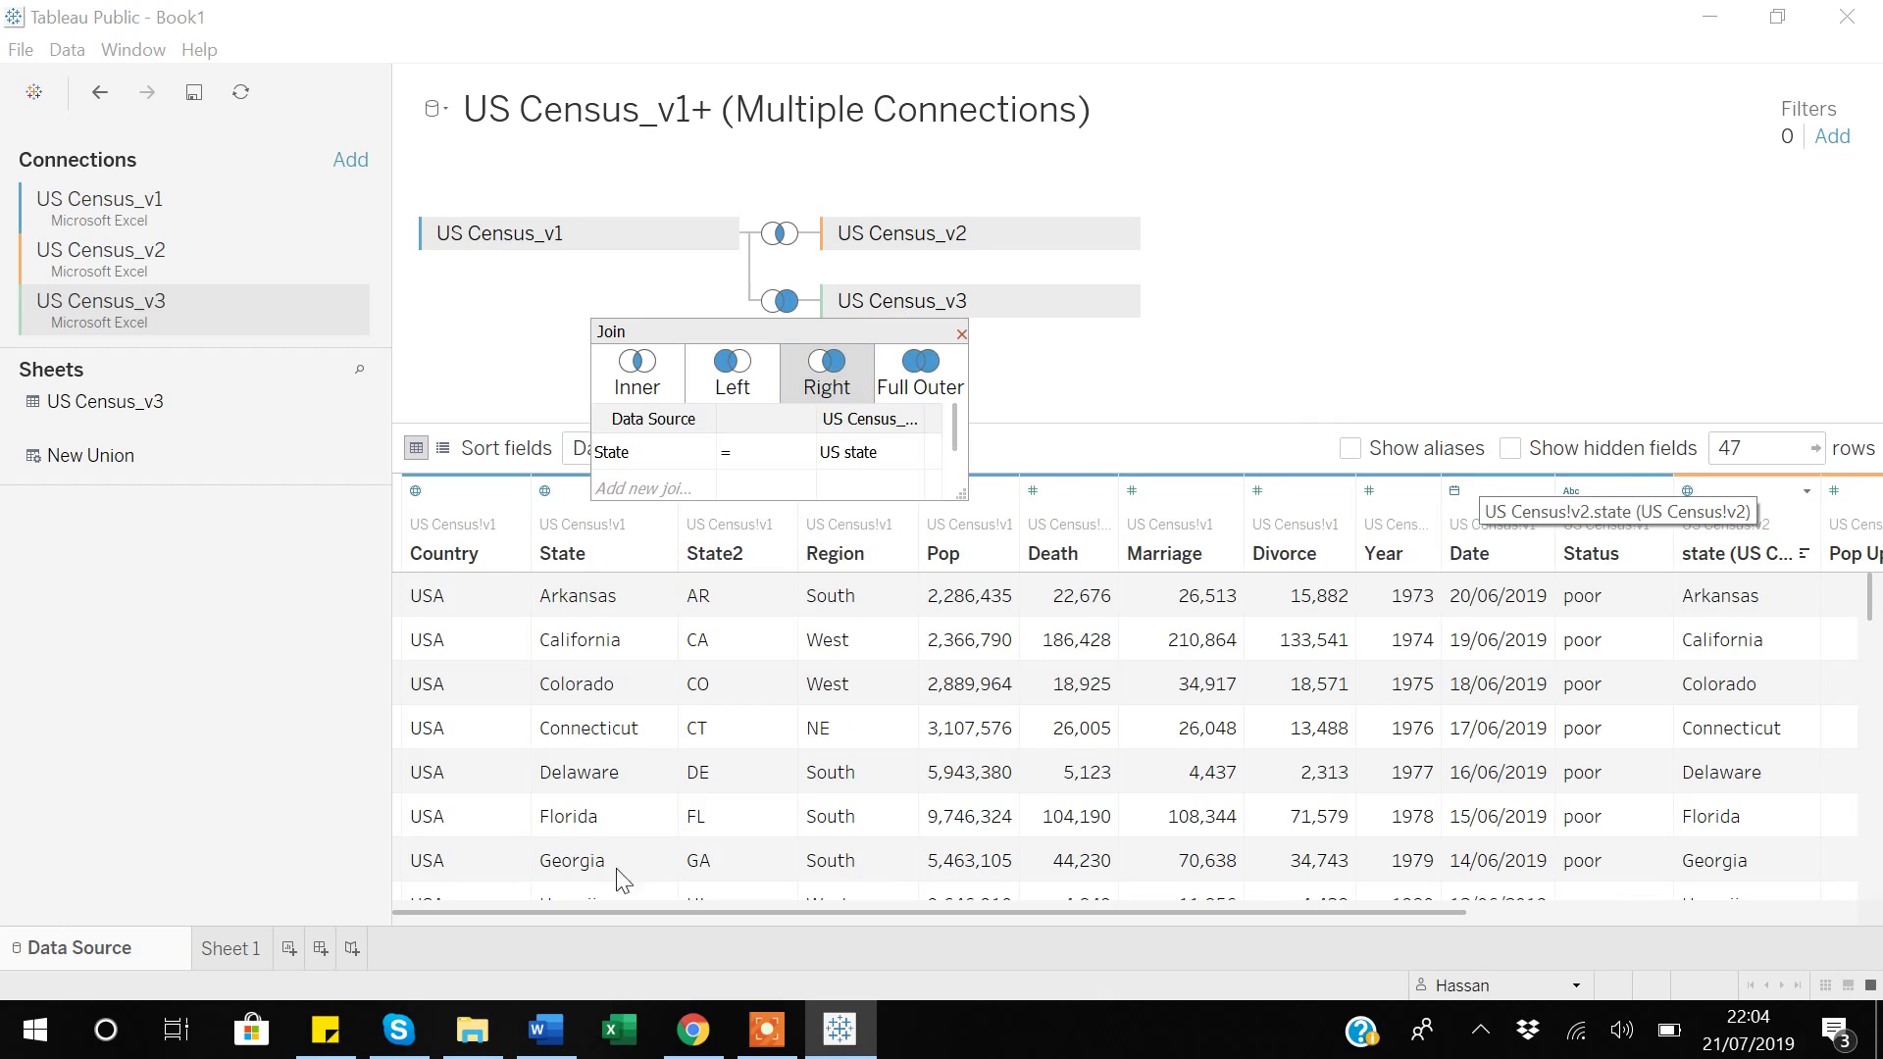
Step: Open the US Census_v3 workbook in Excel, check the first and last entries of its US state column, and return to Tableau Public
{"action": "left_click", "coordinate": [490, 1053]}
{"action": "double_click", "coordinate": [381, 479]}
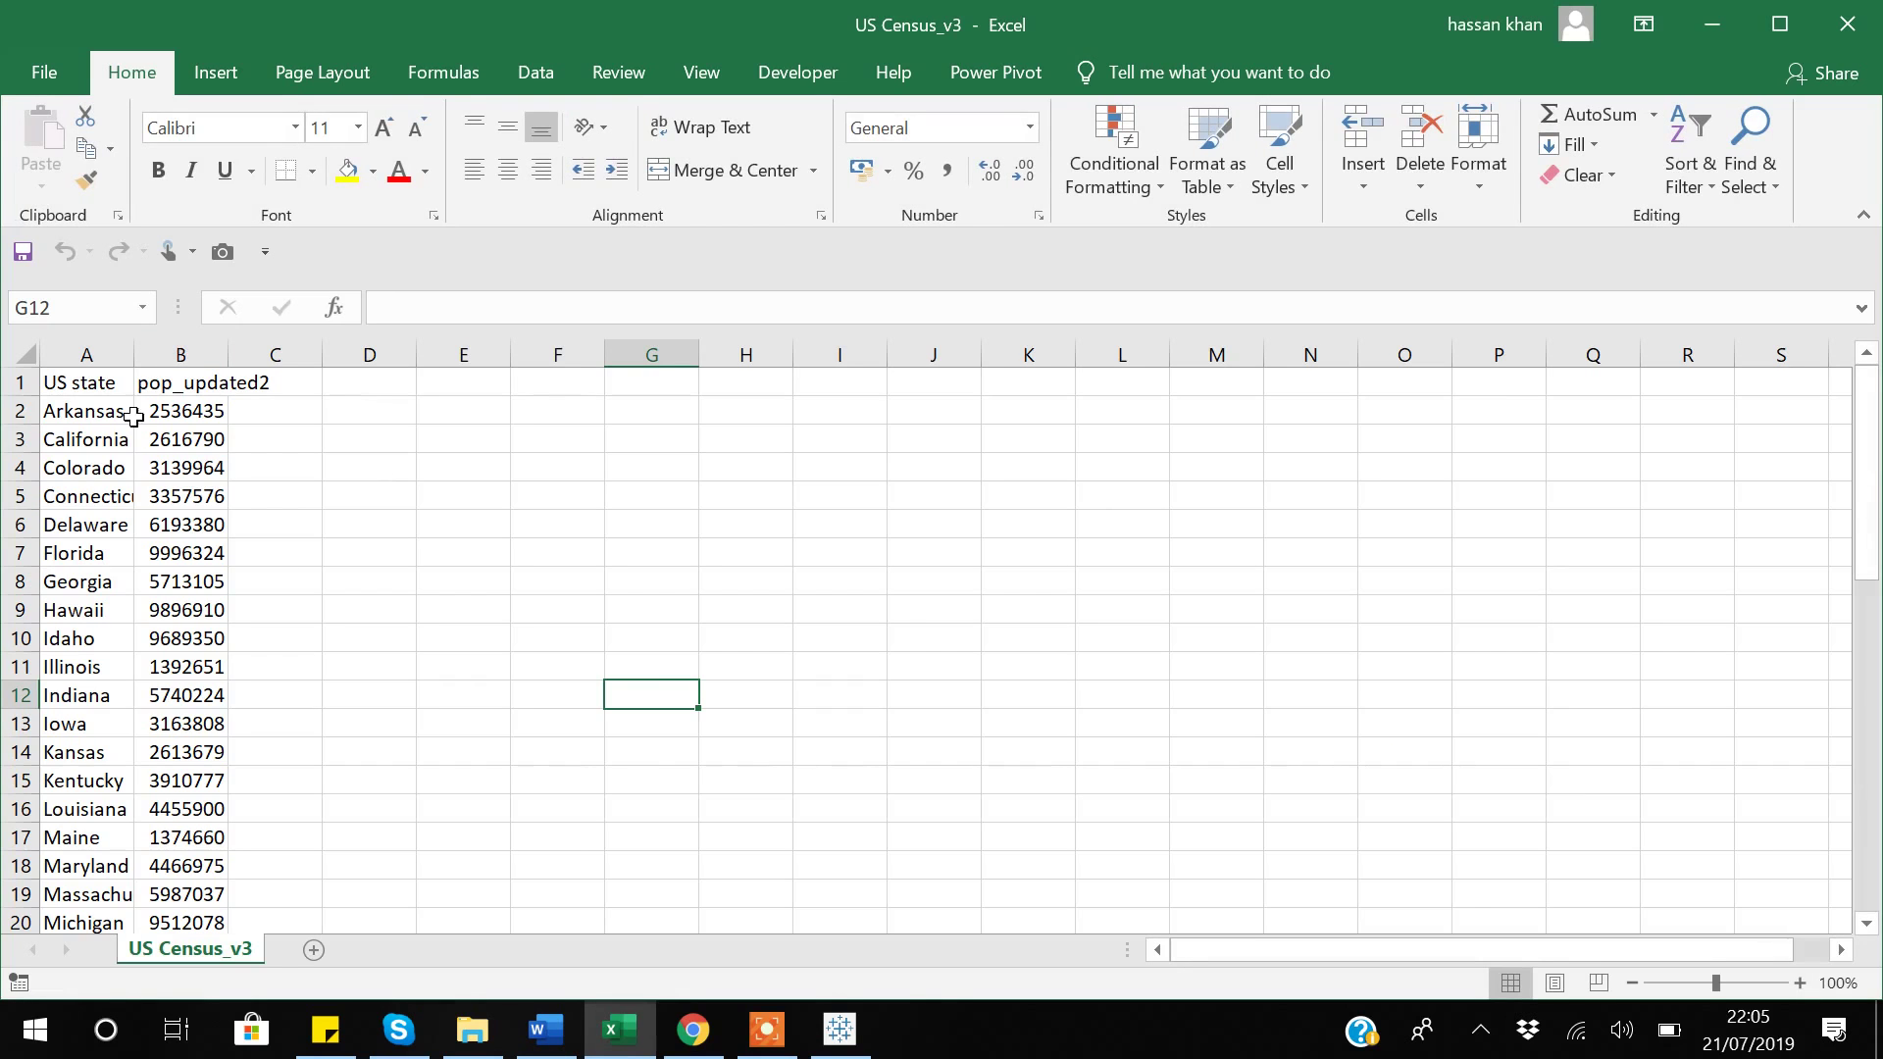
{"action": "left_click", "coordinate": [106, 413]}
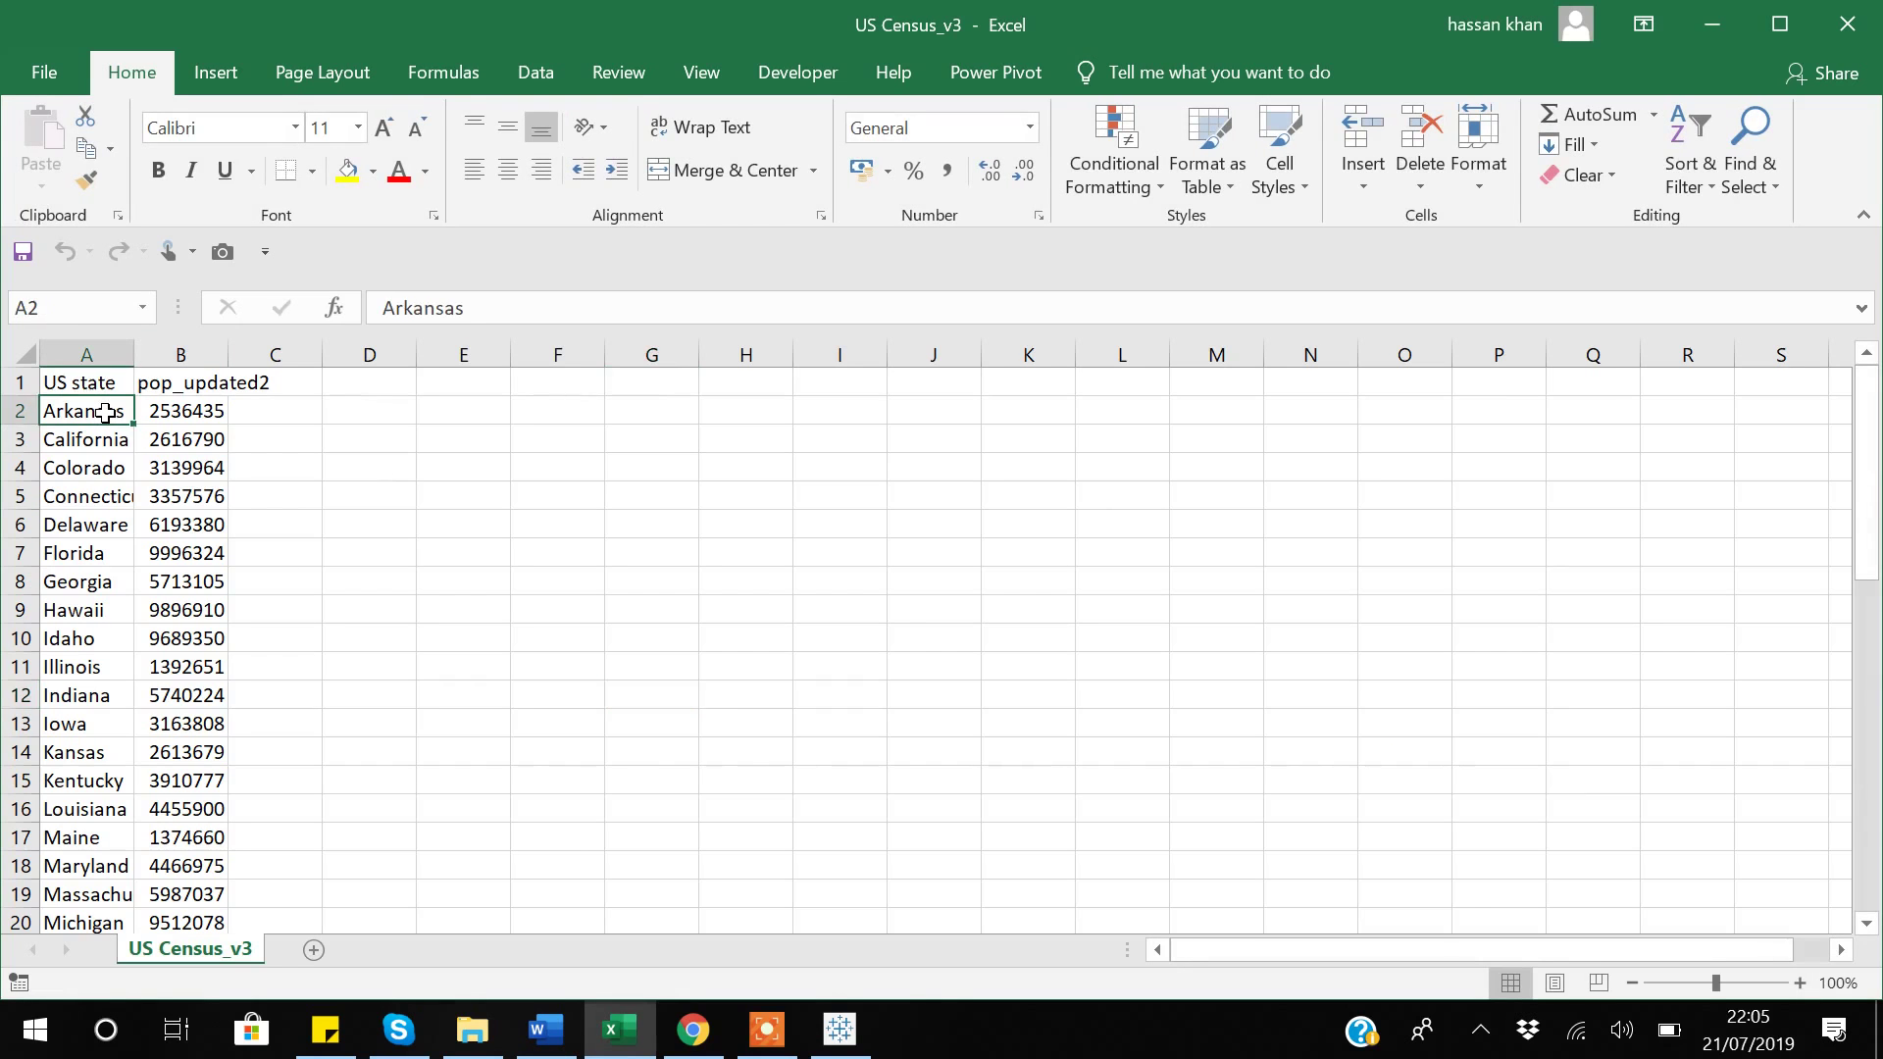
{"action": "key", "text": "ctrl+Down"}
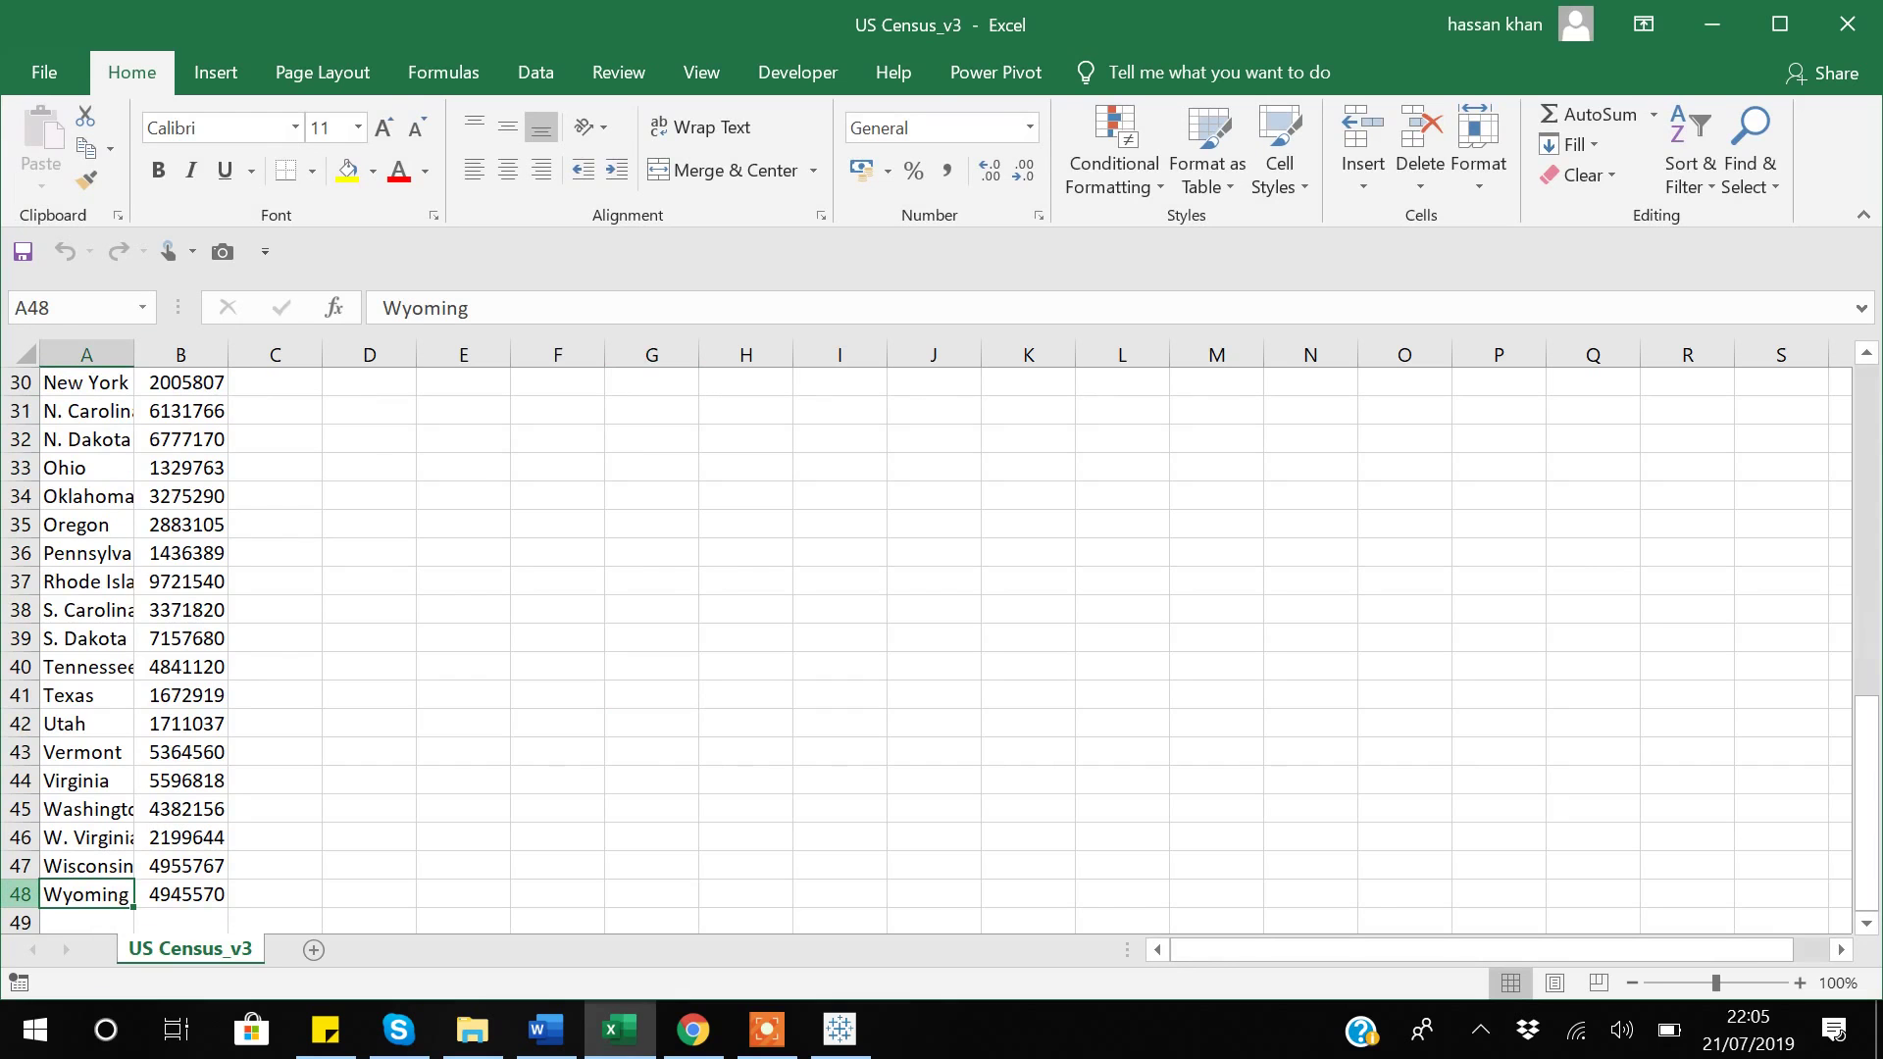
{"action": "scroll", "coordinate": [922, 637], "scroll_direction": "up", "scroll_amount": 10}
{"action": "key", "text": "alt+Tab"}
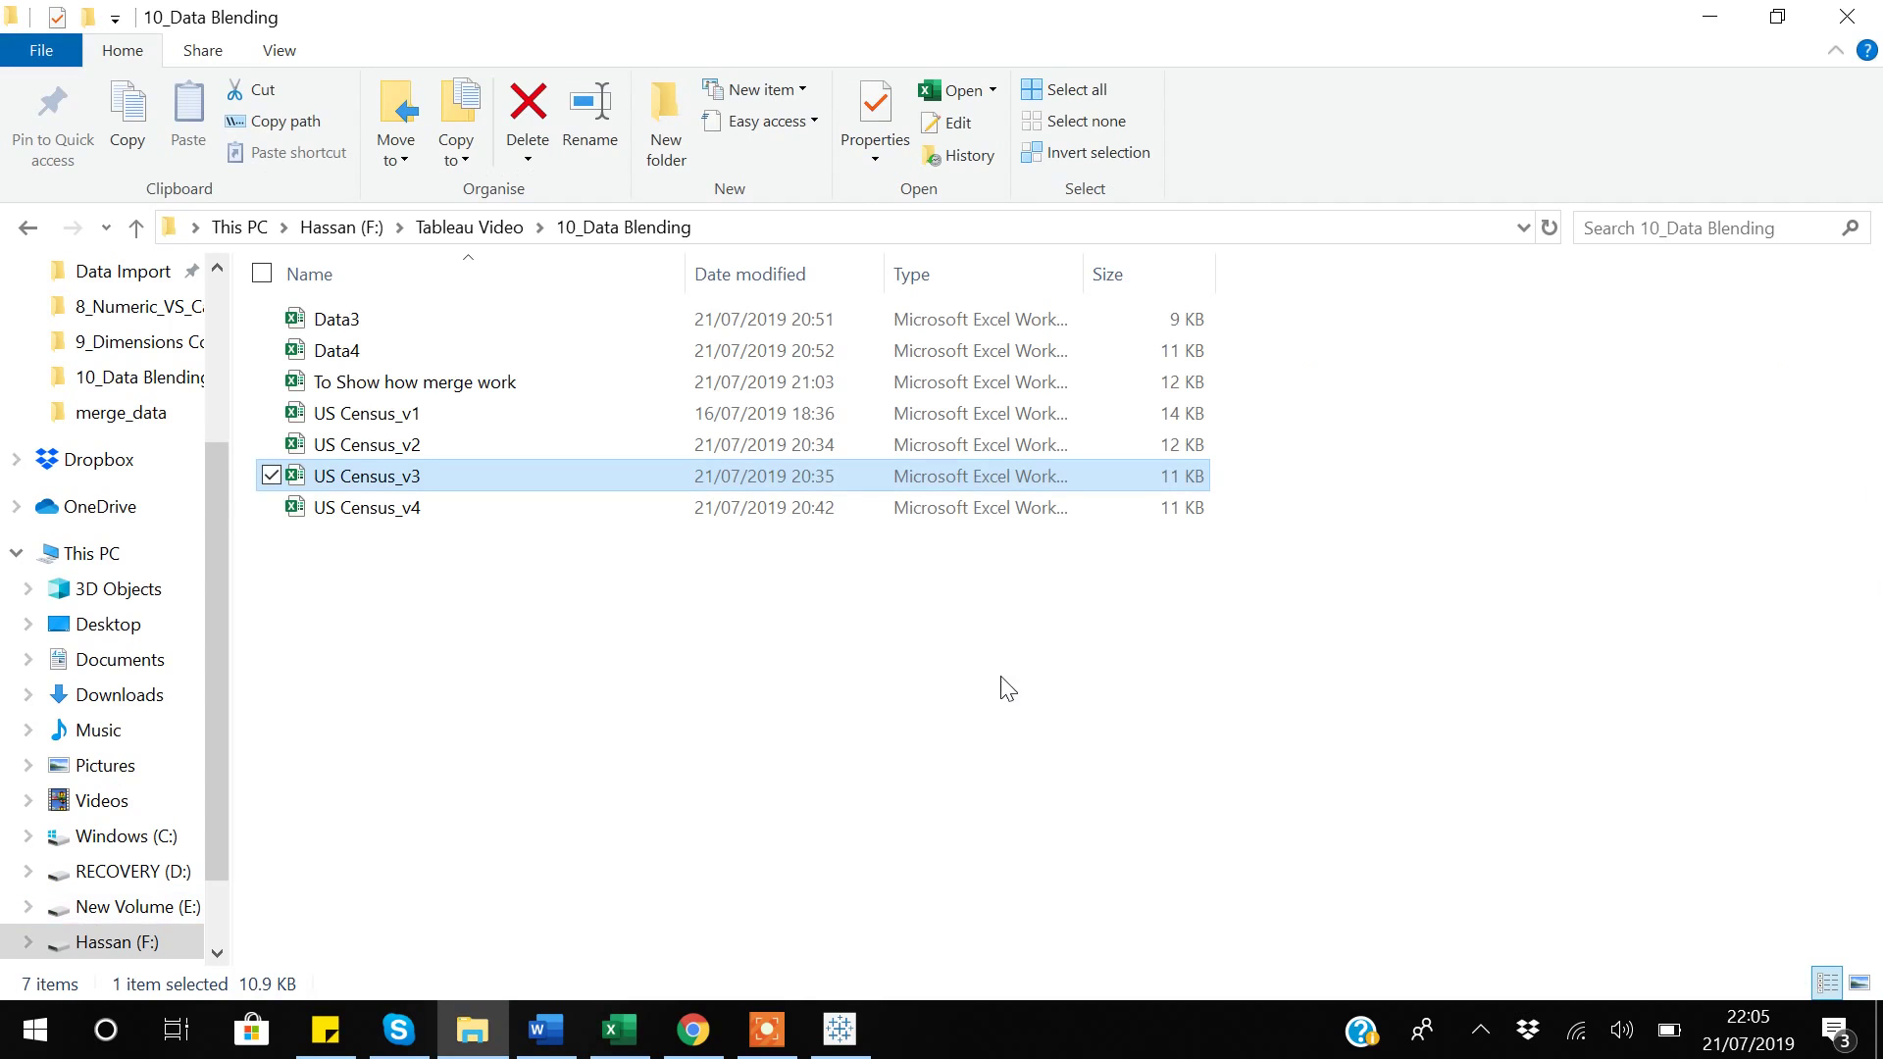
{"action": "left_click", "coordinate": [839, 1030]}
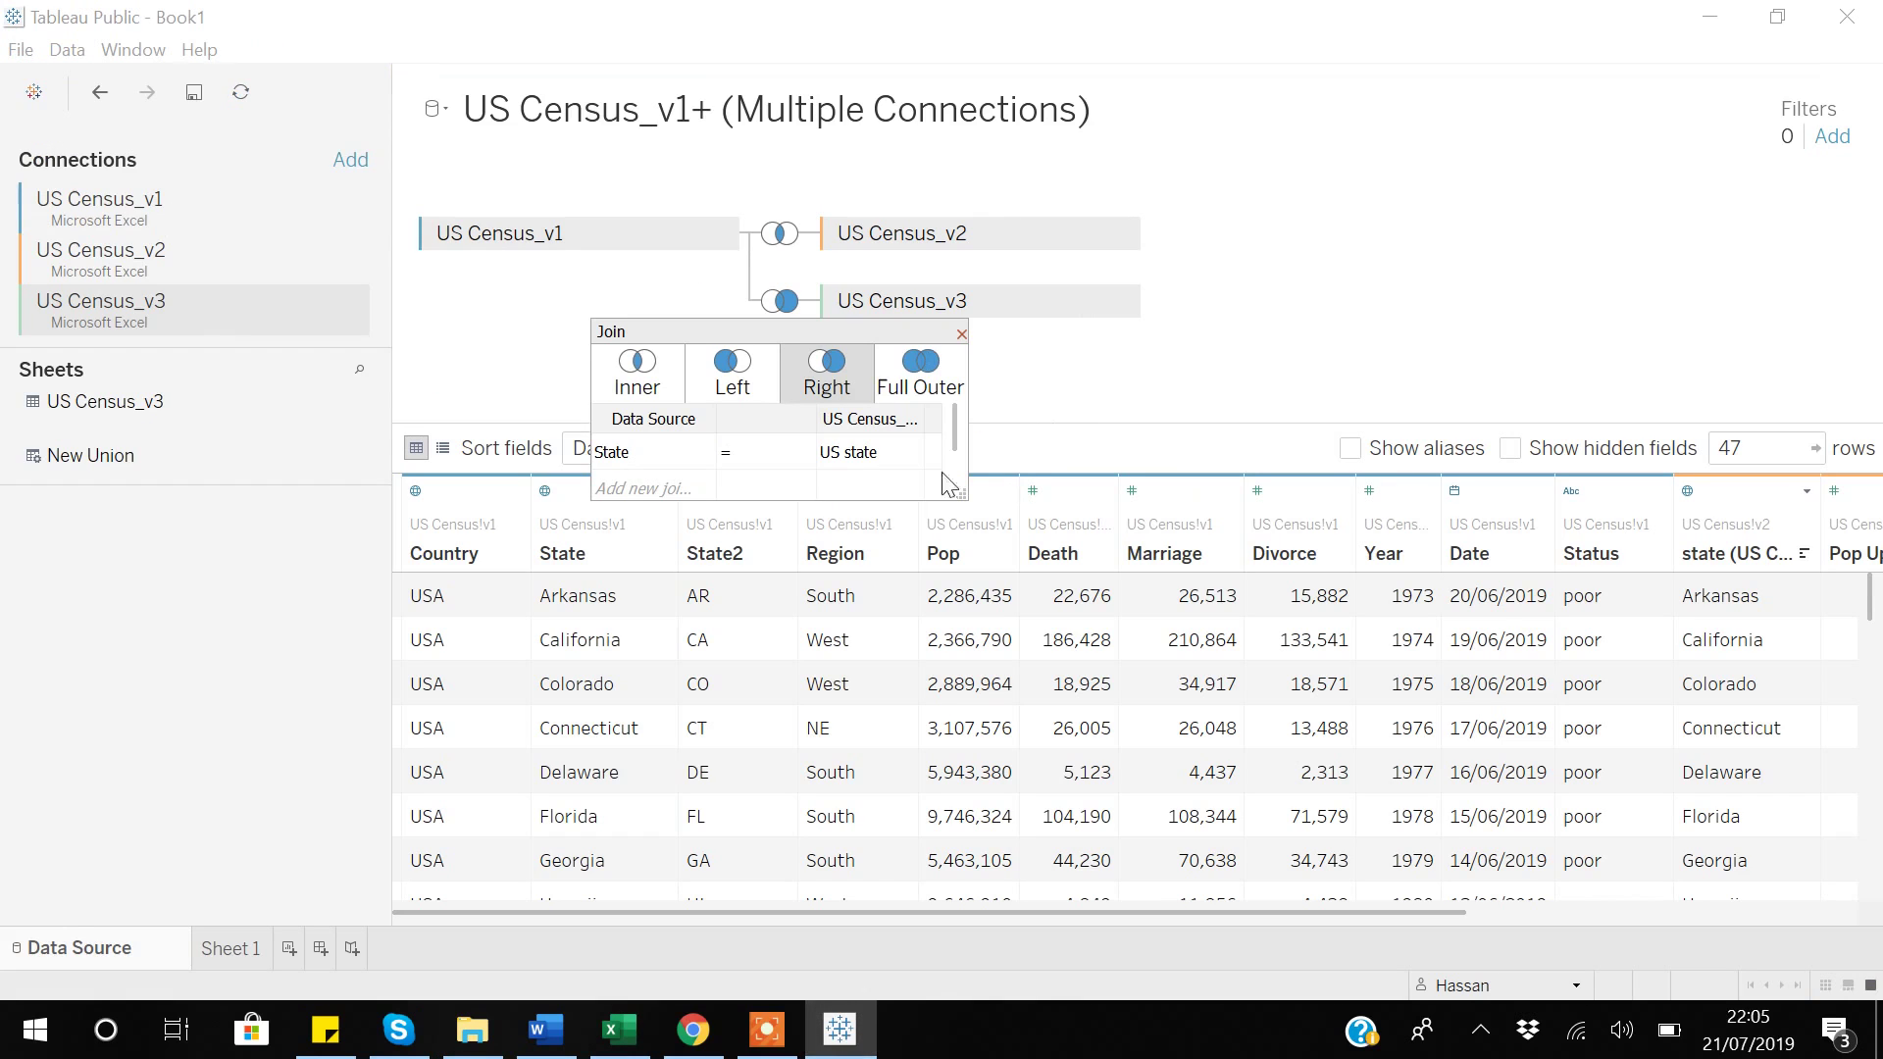
Step: Try a full outer join for US Census_v3, settle on a left join, and review the joined columns in the data preview
{"action": "left_click", "coordinate": [922, 384]}
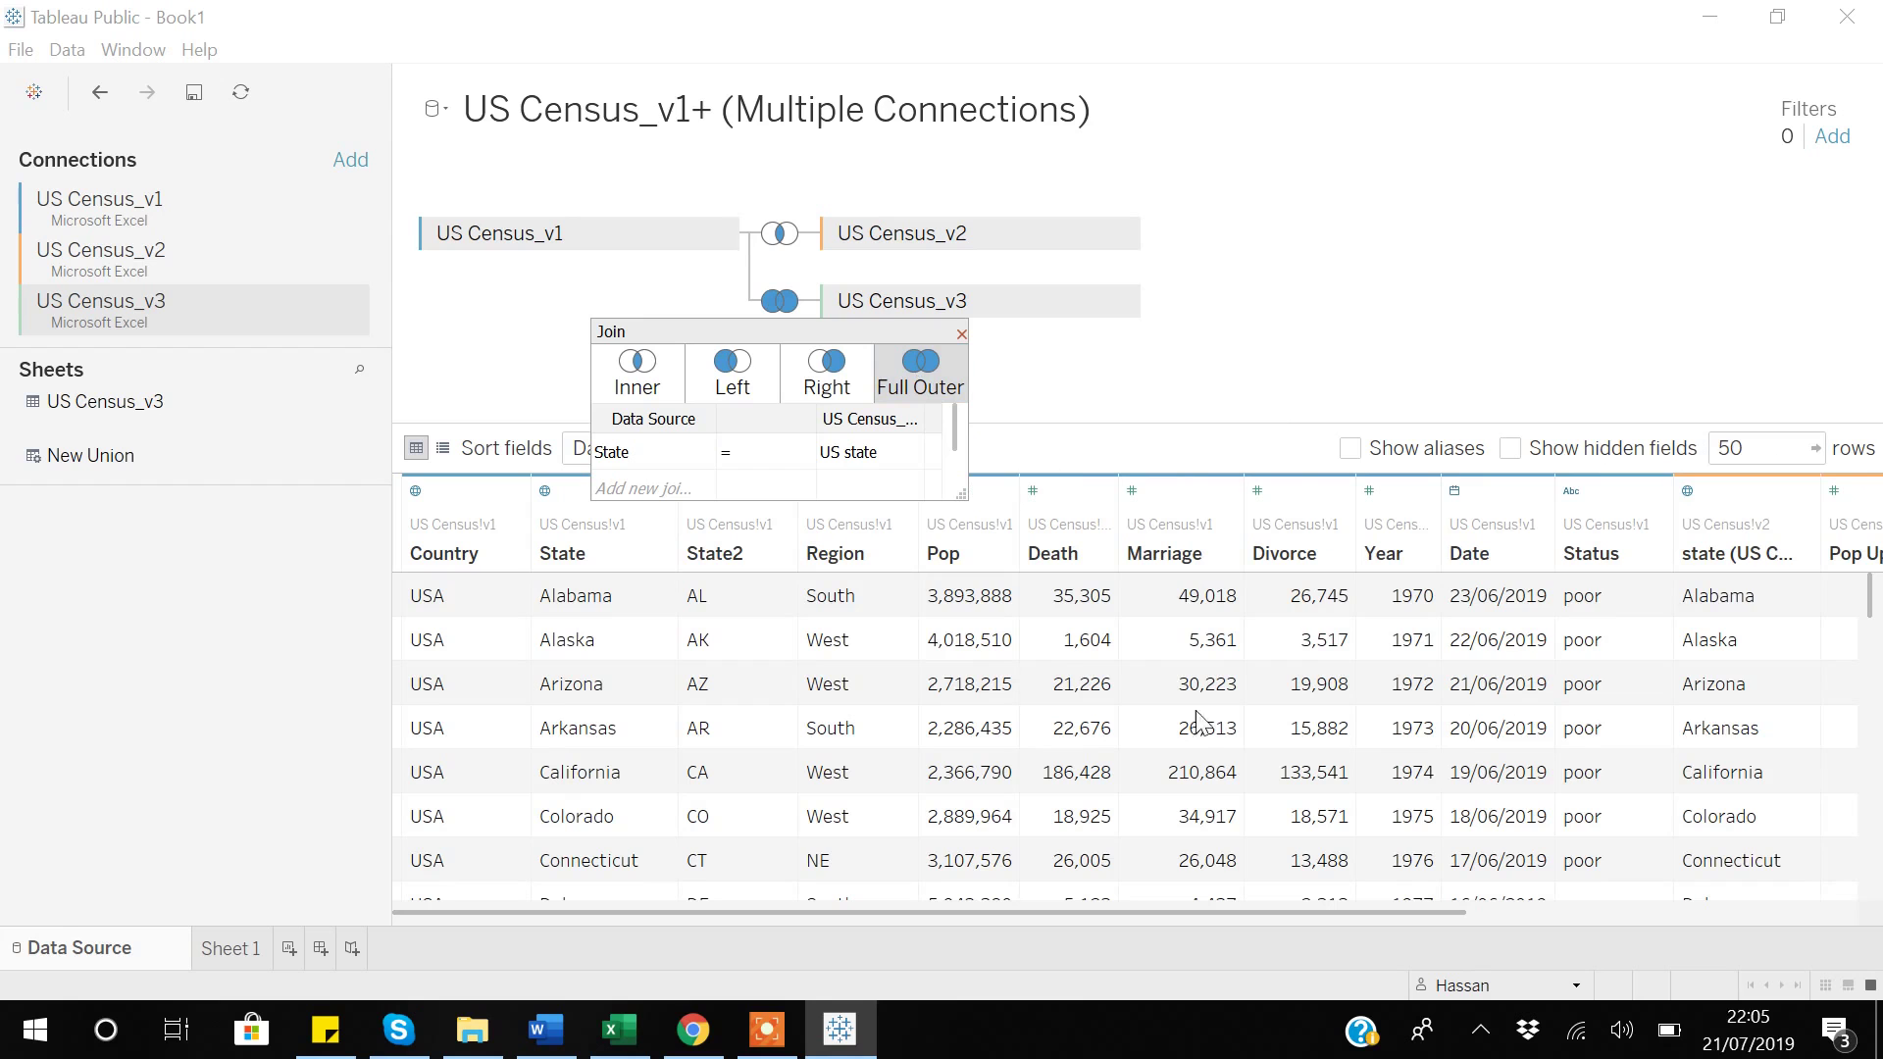
{"action": "left_click", "coordinate": [731, 388]}
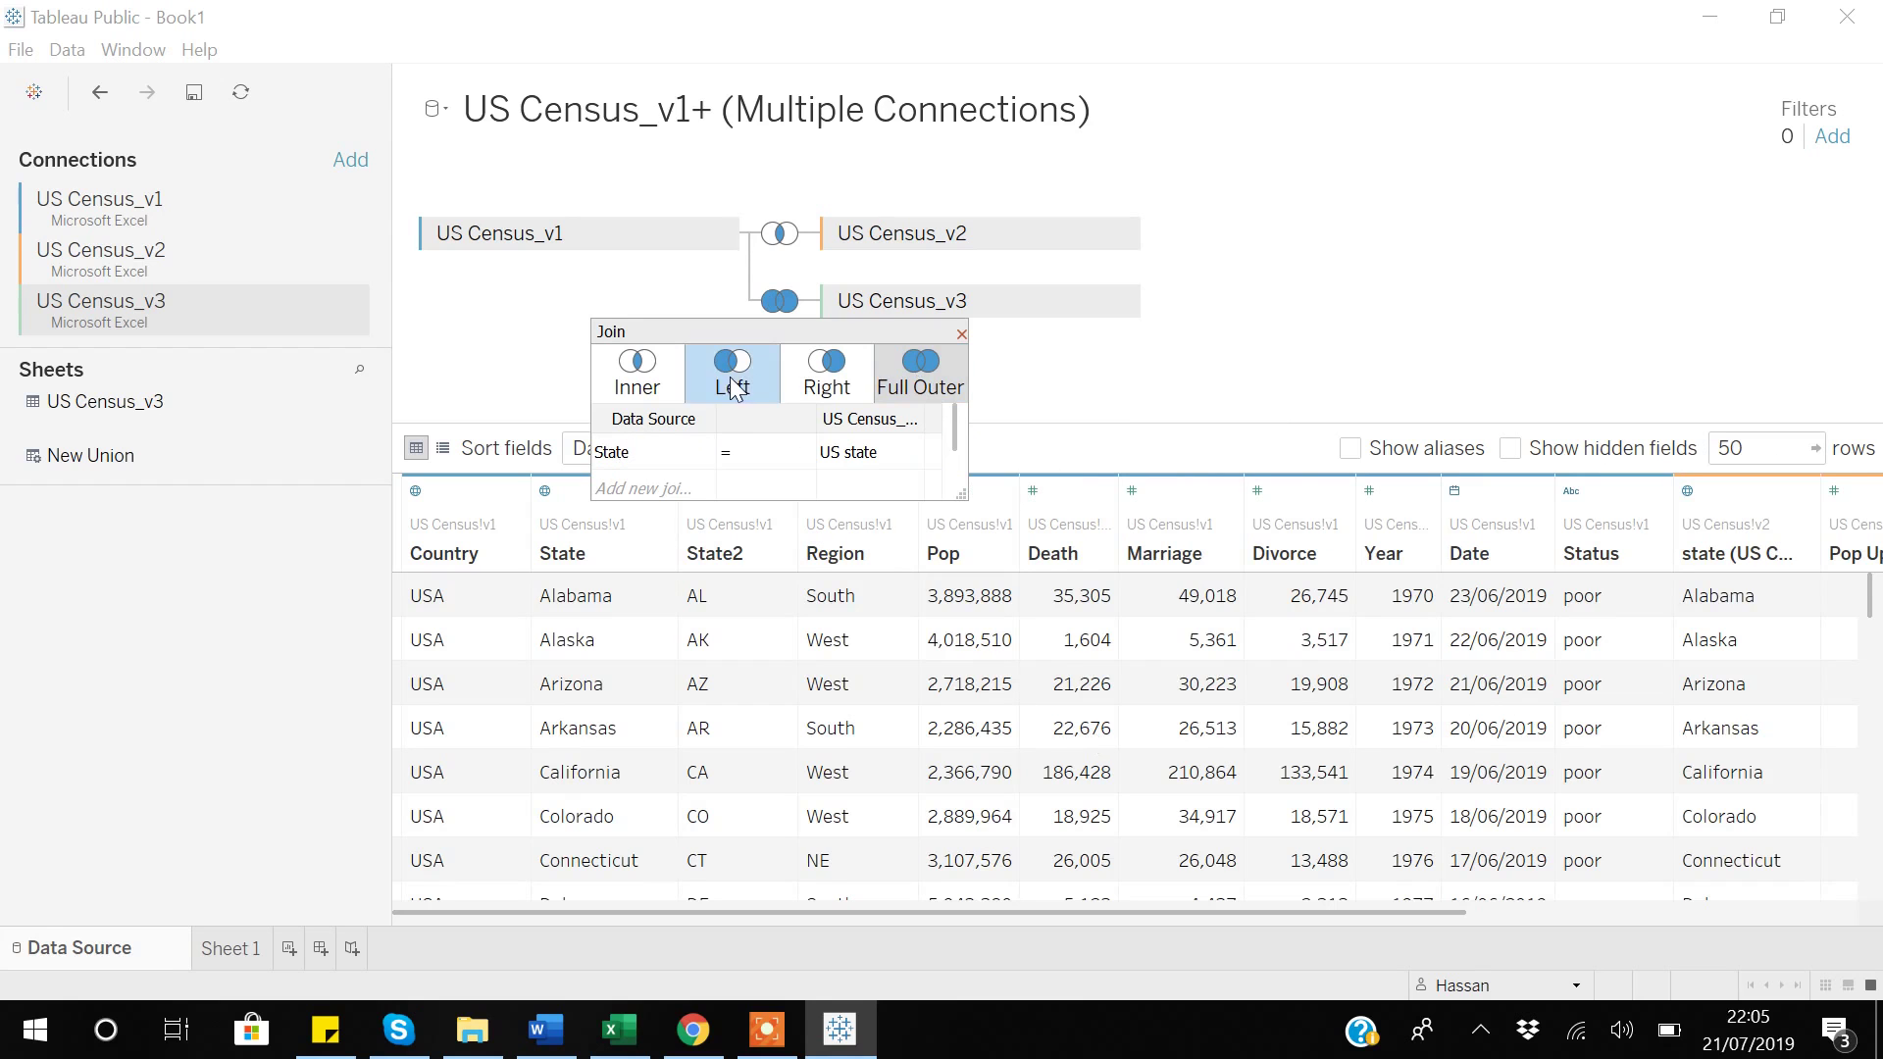
{"action": "left_click", "coordinate": [961, 334]}
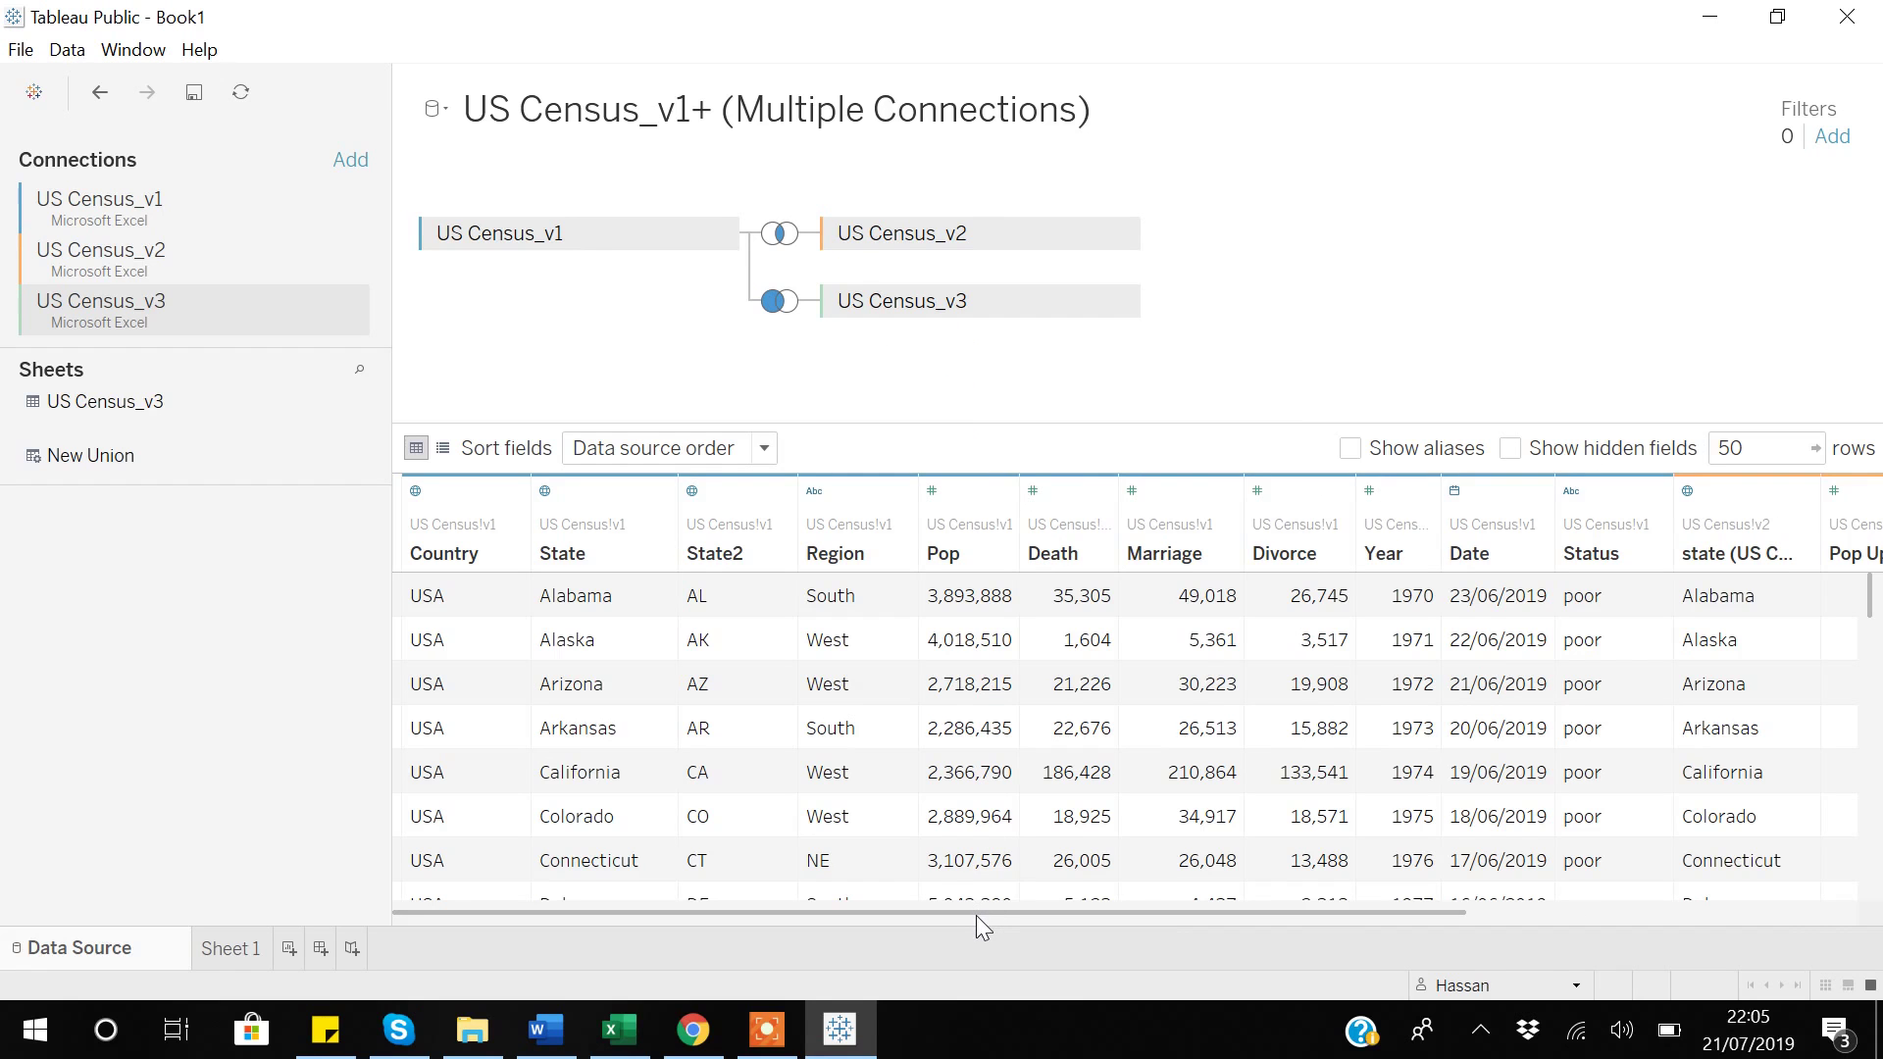
{"action": "left_click_drag", "start_coordinate": [975, 915], "coordinate": [1561, 916]}
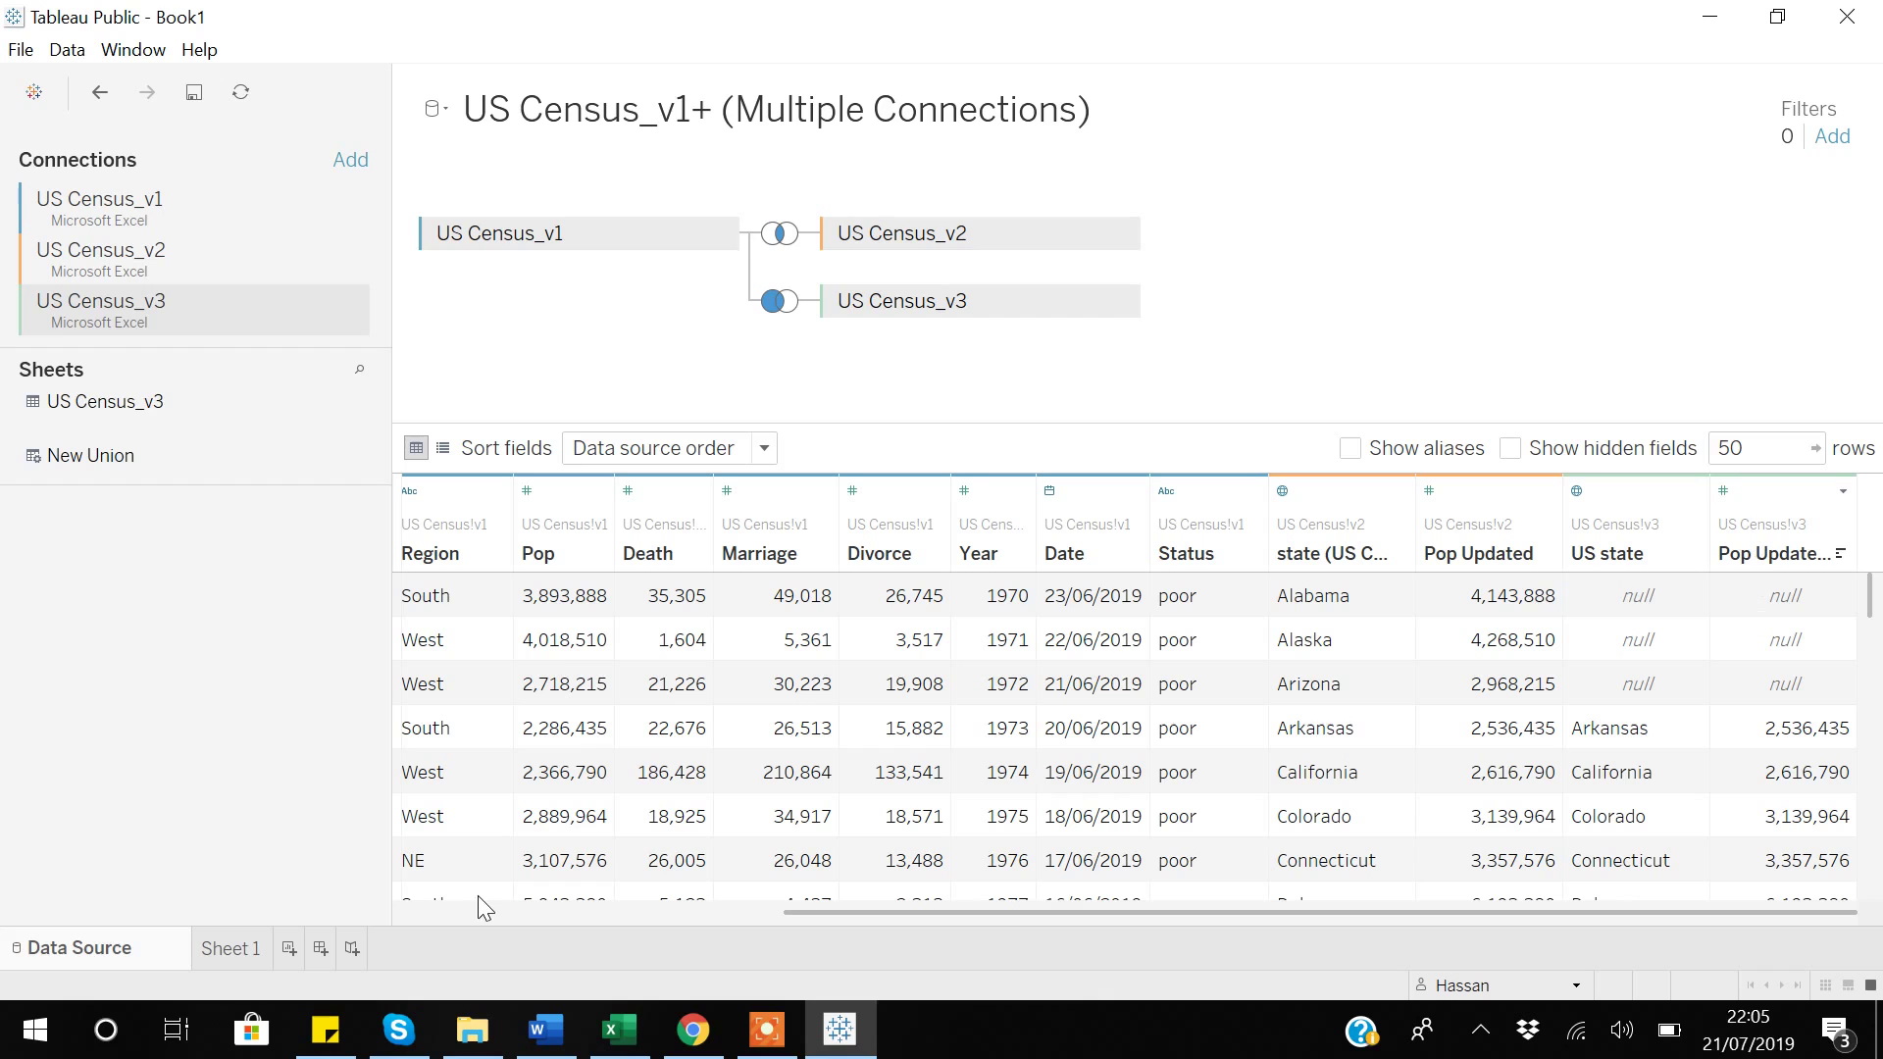
Step: In Sheet 1, look over the fields of the three census tables and add Pop Updated2 from US Census_v3 to the columns
{"action": "mouse_move", "coordinate": [228, 957]}
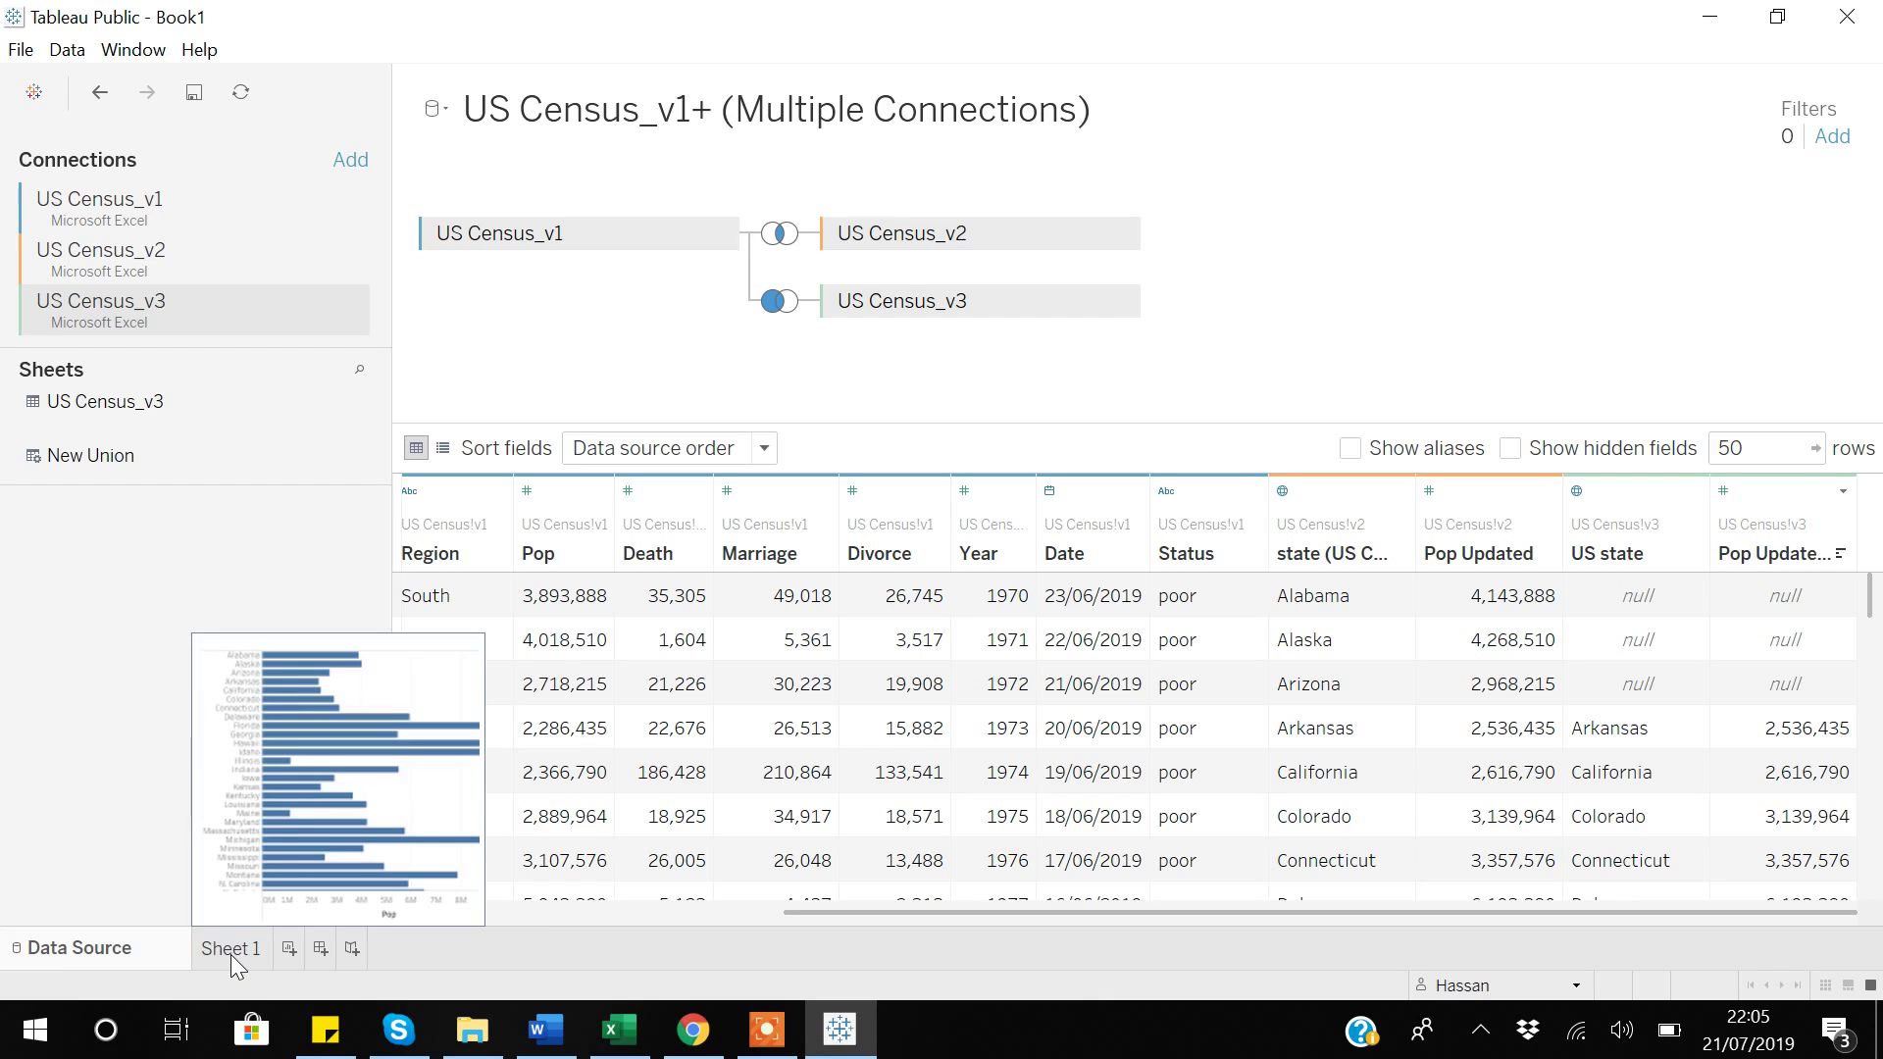
{"action": "left_click", "coordinate": [232, 955]}
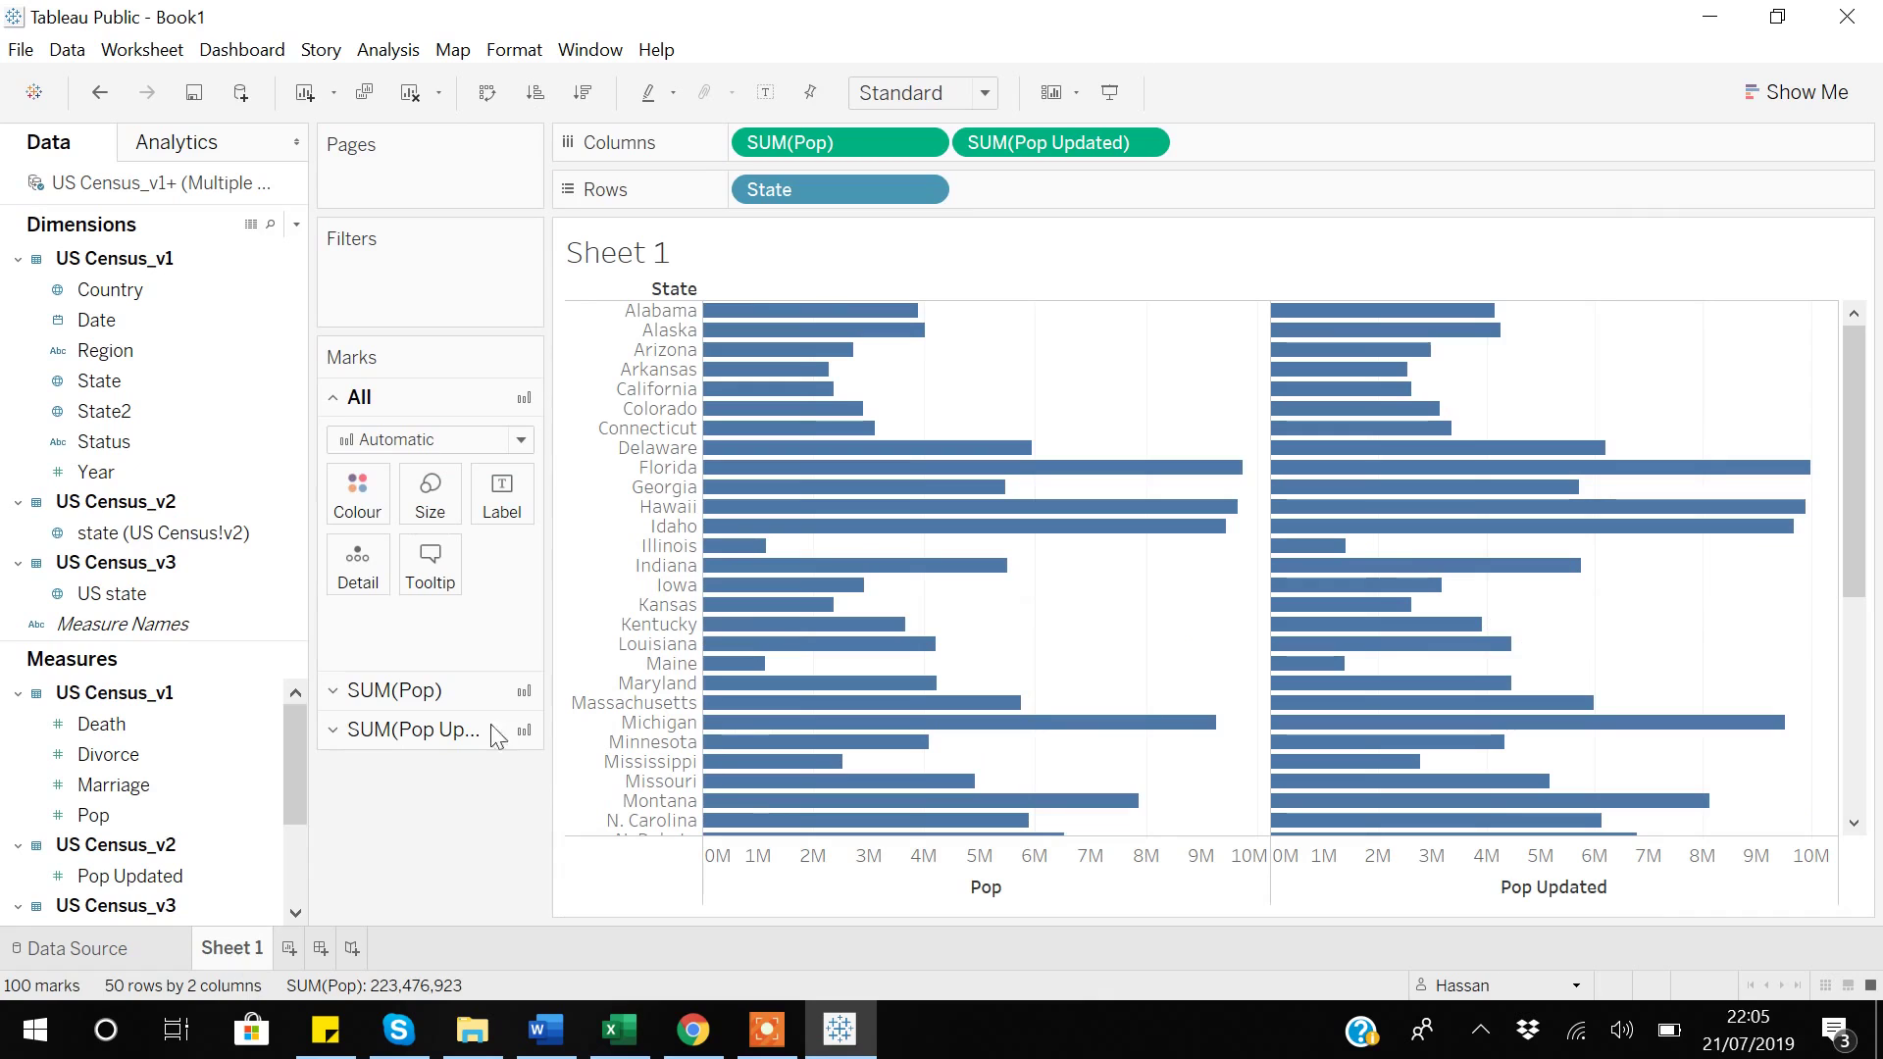
{"action": "left_click", "coordinate": [163, 724]}
{"action": "left_click", "coordinate": [114, 442]}
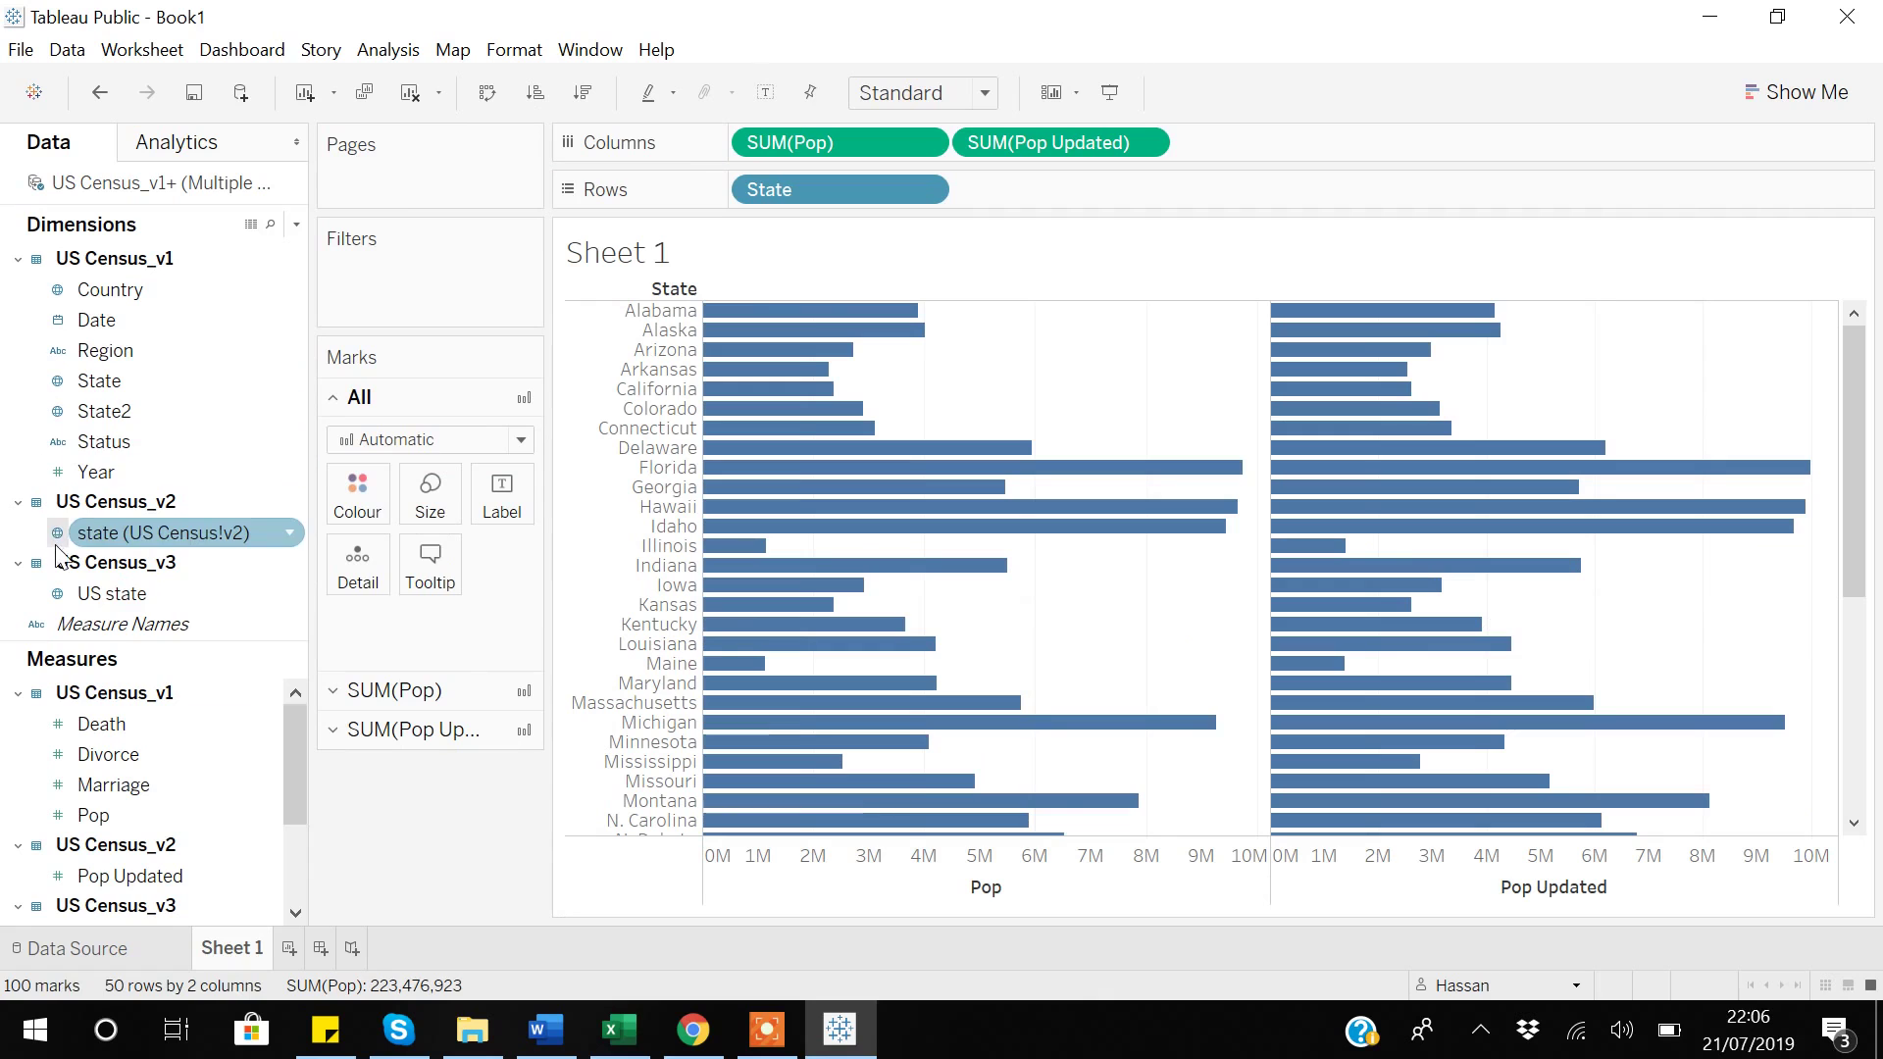
{"action": "left_click", "coordinate": [116, 289]}
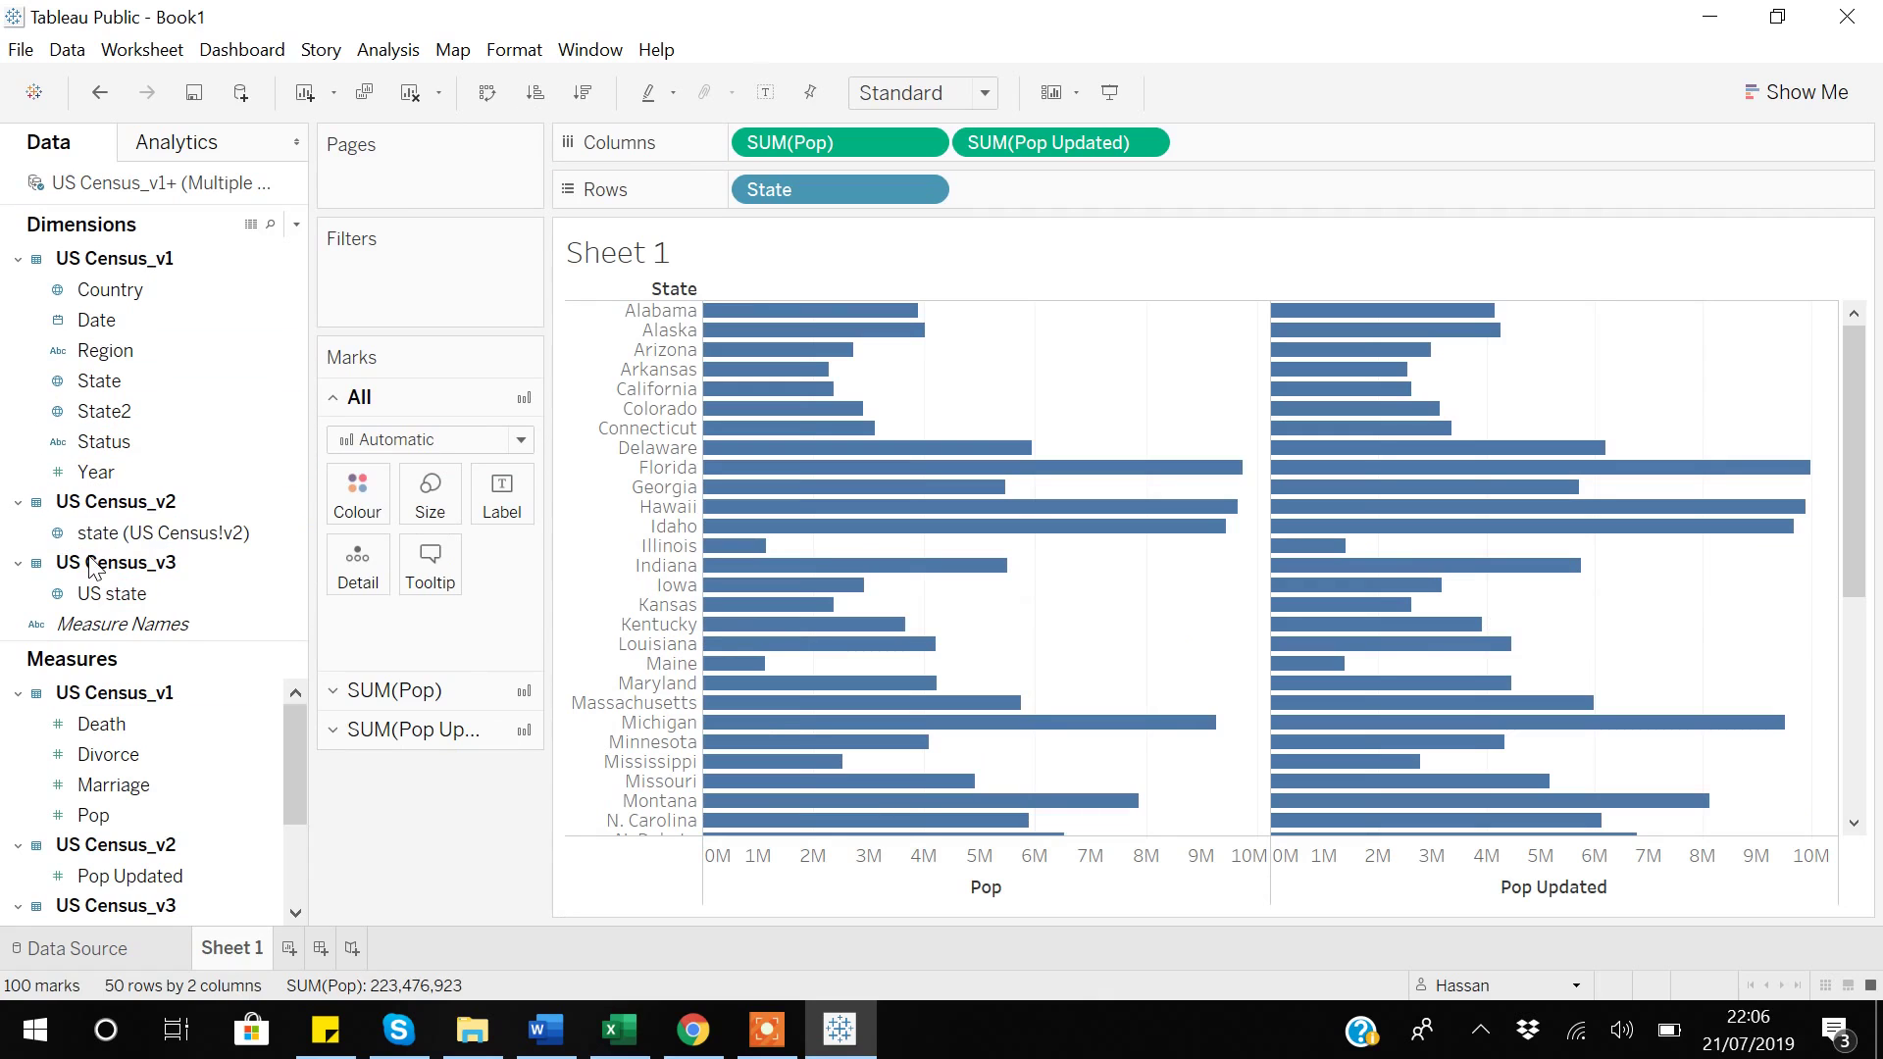
{"action": "scroll", "coordinate": [74, 721], "scroll_direction": "down", "scroll_amount": 2}
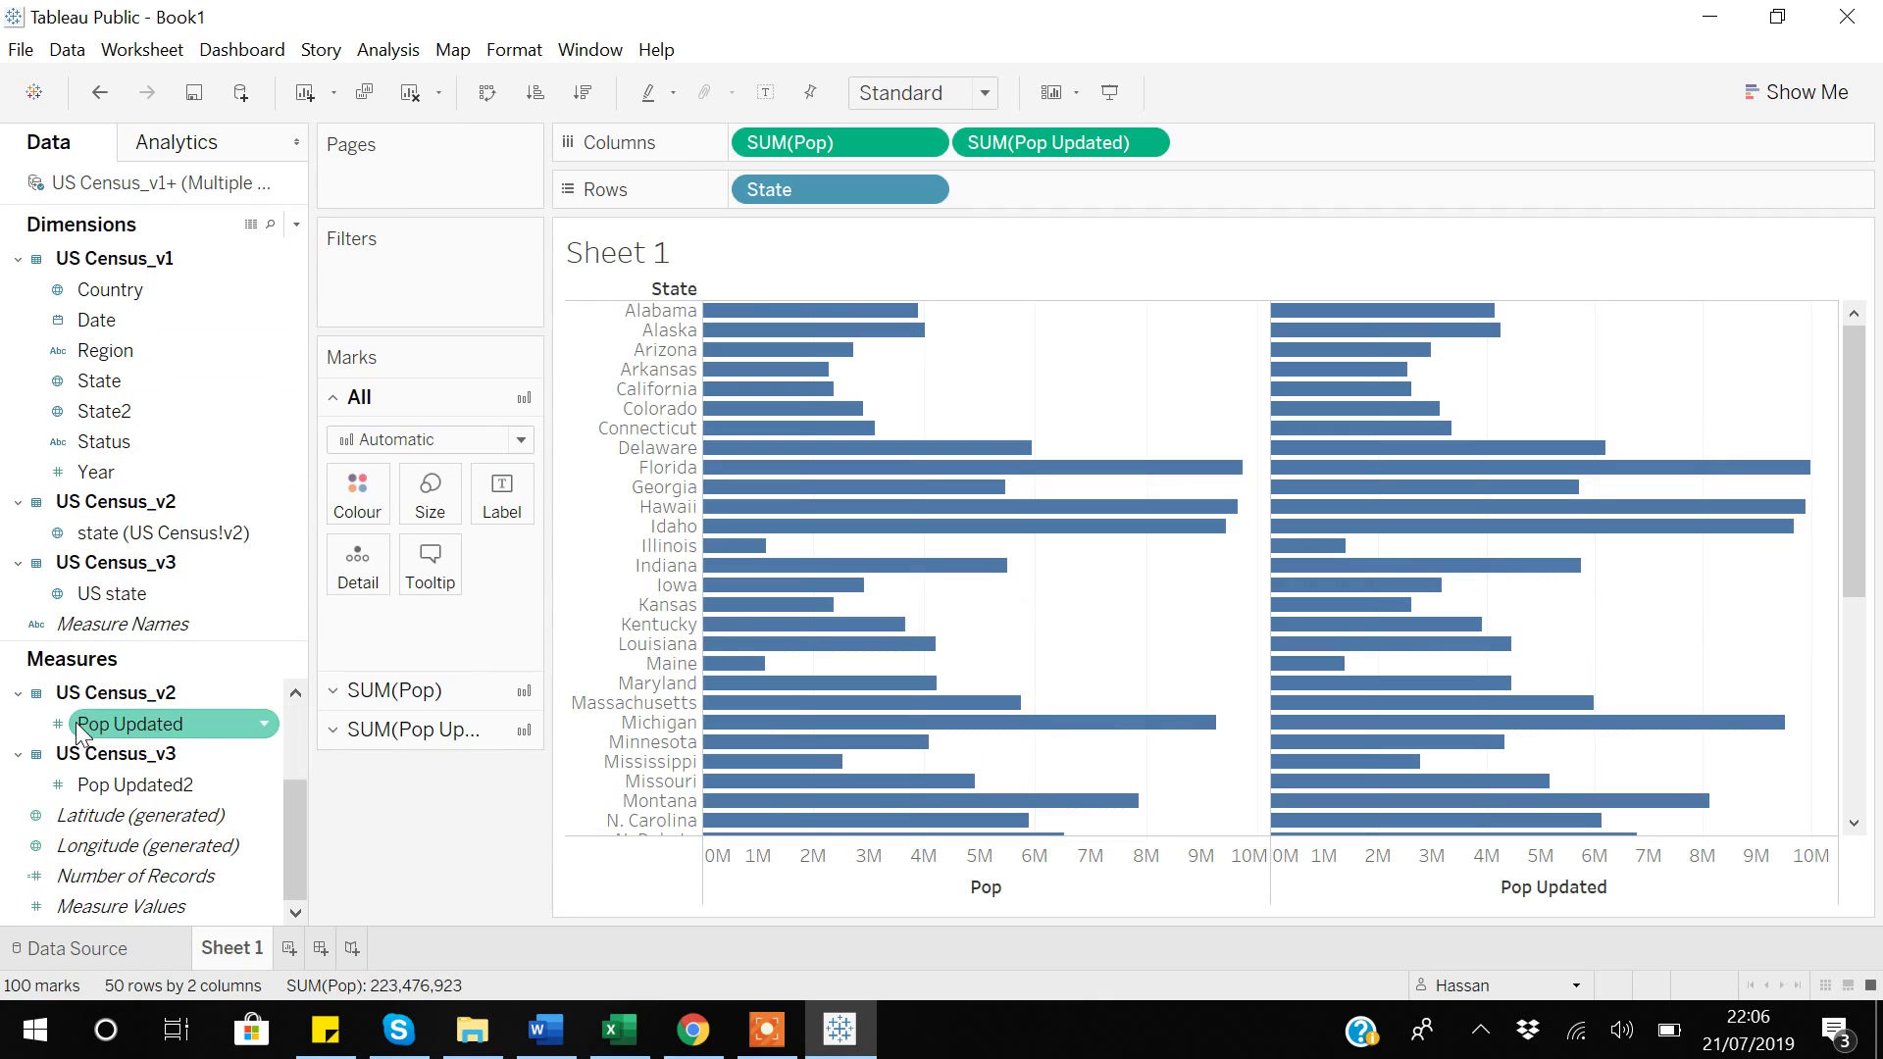
{"action": "scroll", "coordinate": [74, 721], "scroll_direction": "up", "scroll_amount": 2}
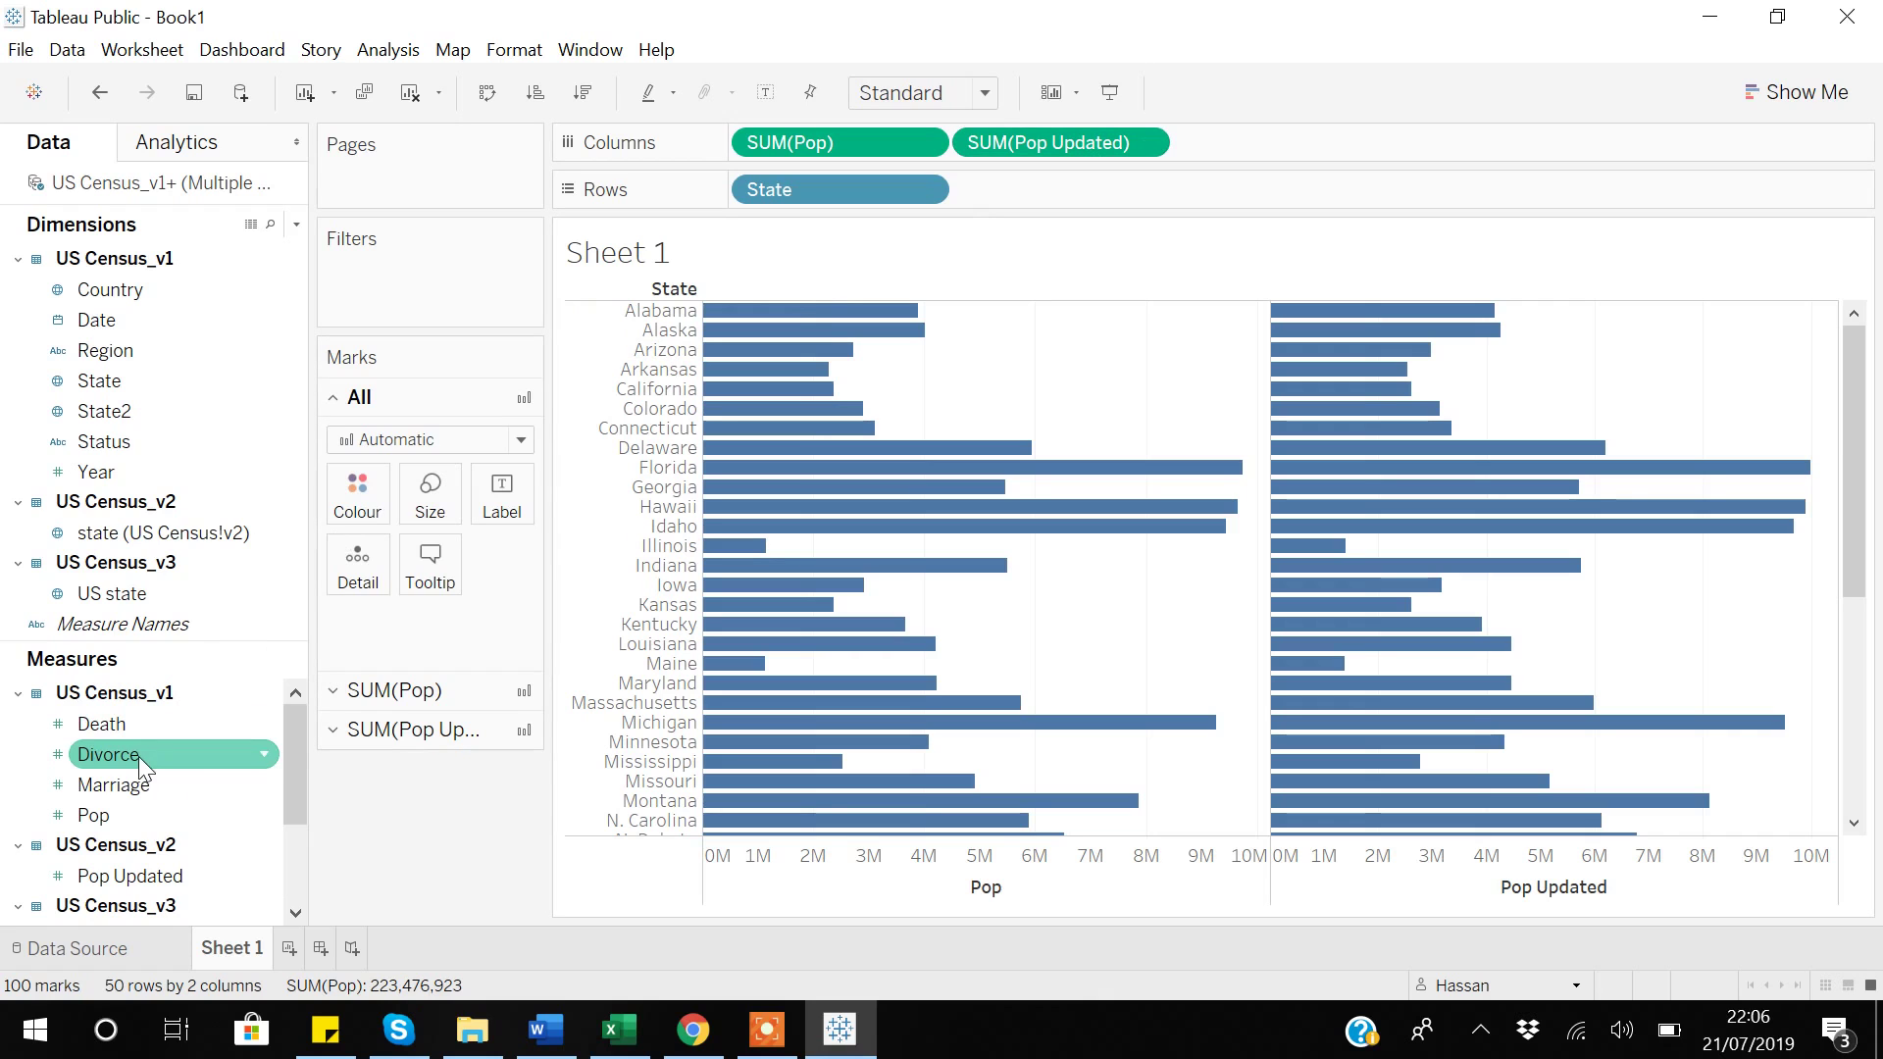
{"action": "scroll", "coordinate": [138, 756], "scroll_direction": "down", "scroll_amount": 3}
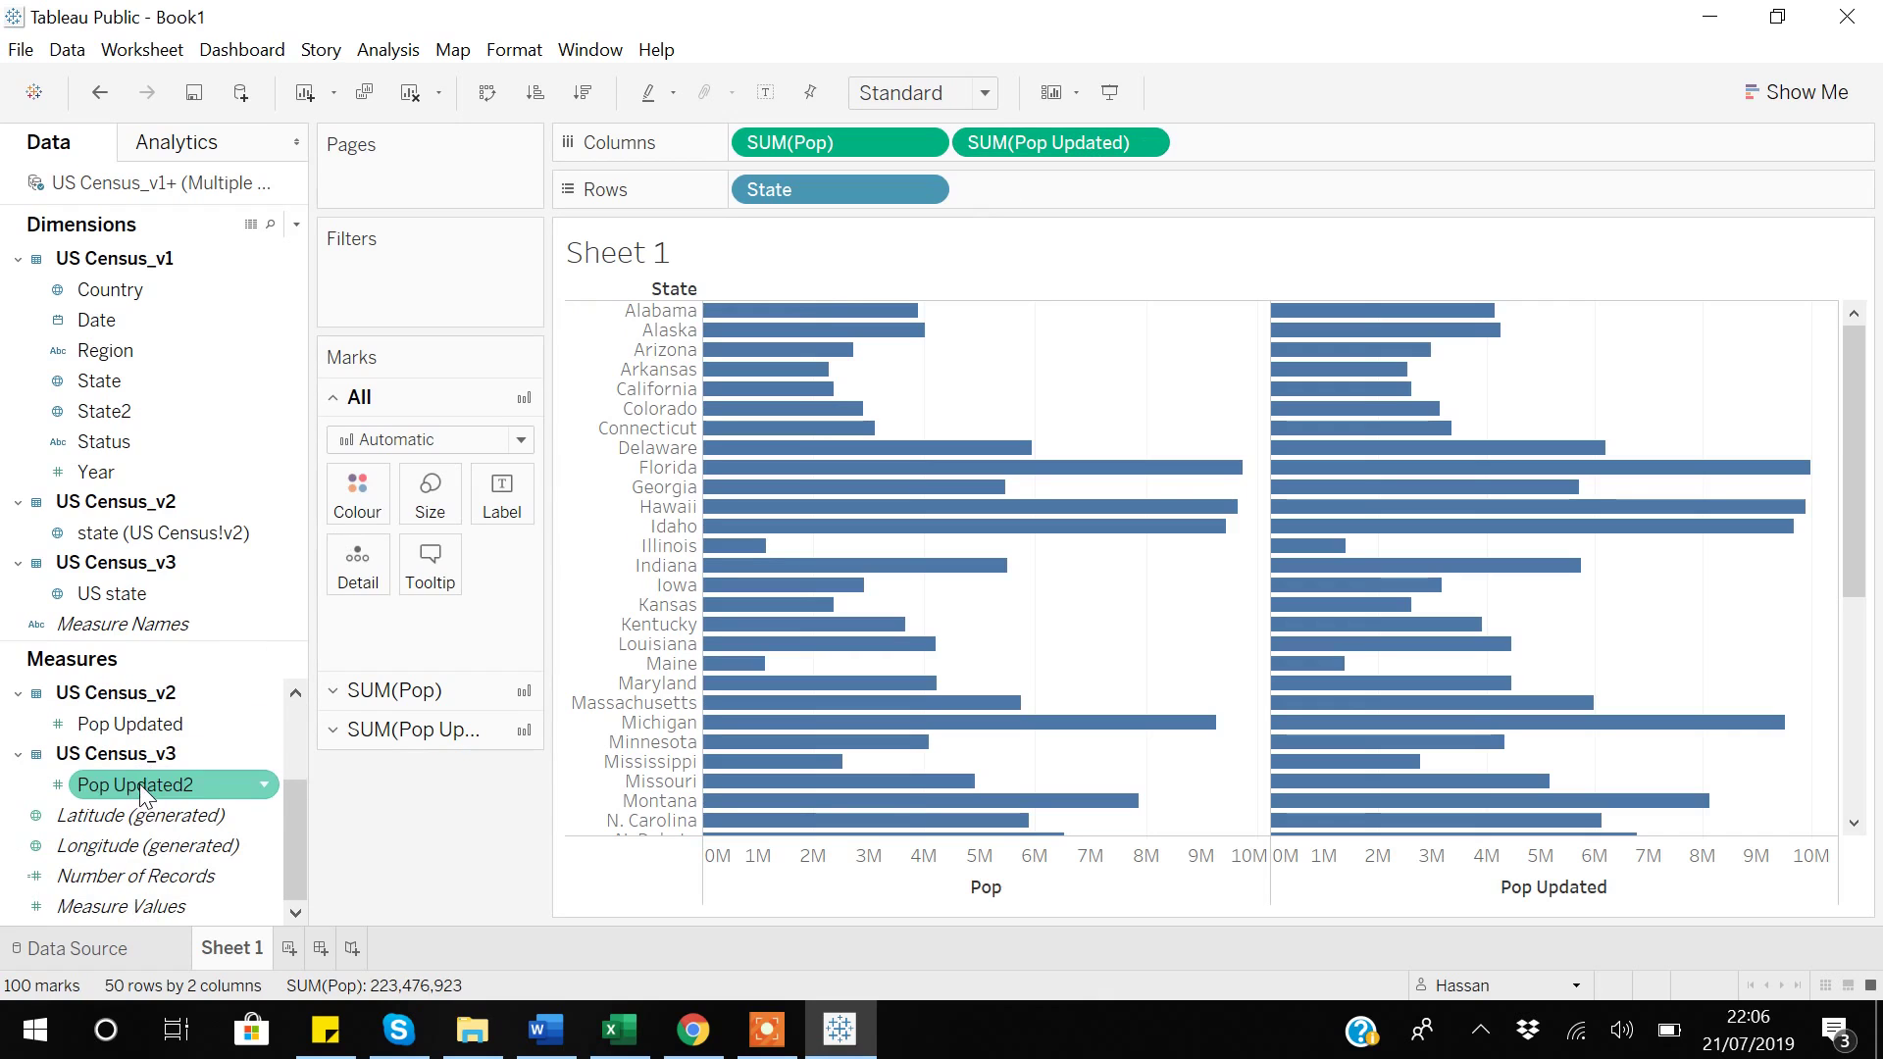
{"action": "mouse_move", "coordinate": [139, 782]}
{"action": "left_mouse_down"}
{"action": "mouse_move", "coordinate": [853, 546]}
{"action": "mouse_move", "coordinate": [1370, 127]}
{"action": "mouse_move", "coordinate": [1315, 168]}
{"action": "mouse_move", "coordinate": [1303, 145]}
{"action": "left_mouse_up"}
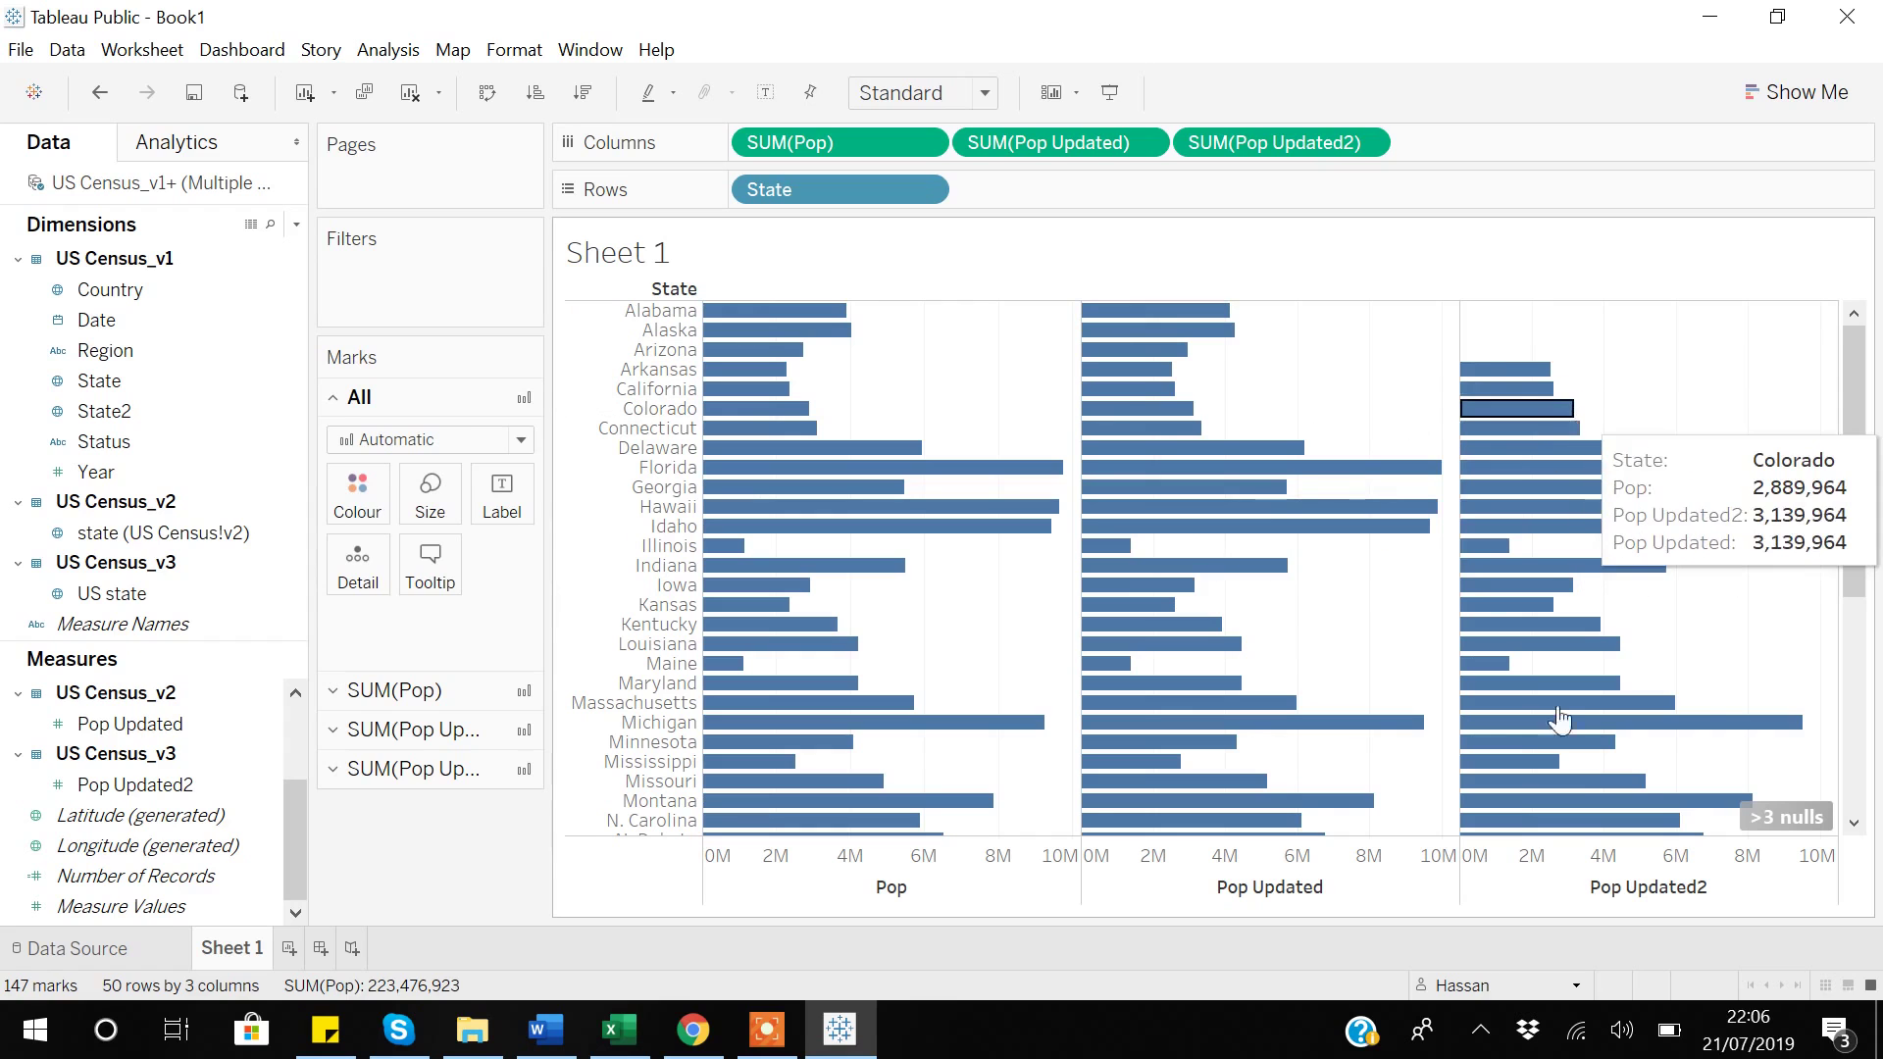
Step: Highlight Colorado's Pop Updated2 bar, clear the highlight, and inspect the population details of the Iowa bar
{"action": "left_click", "coordinate": [1552, 408]}
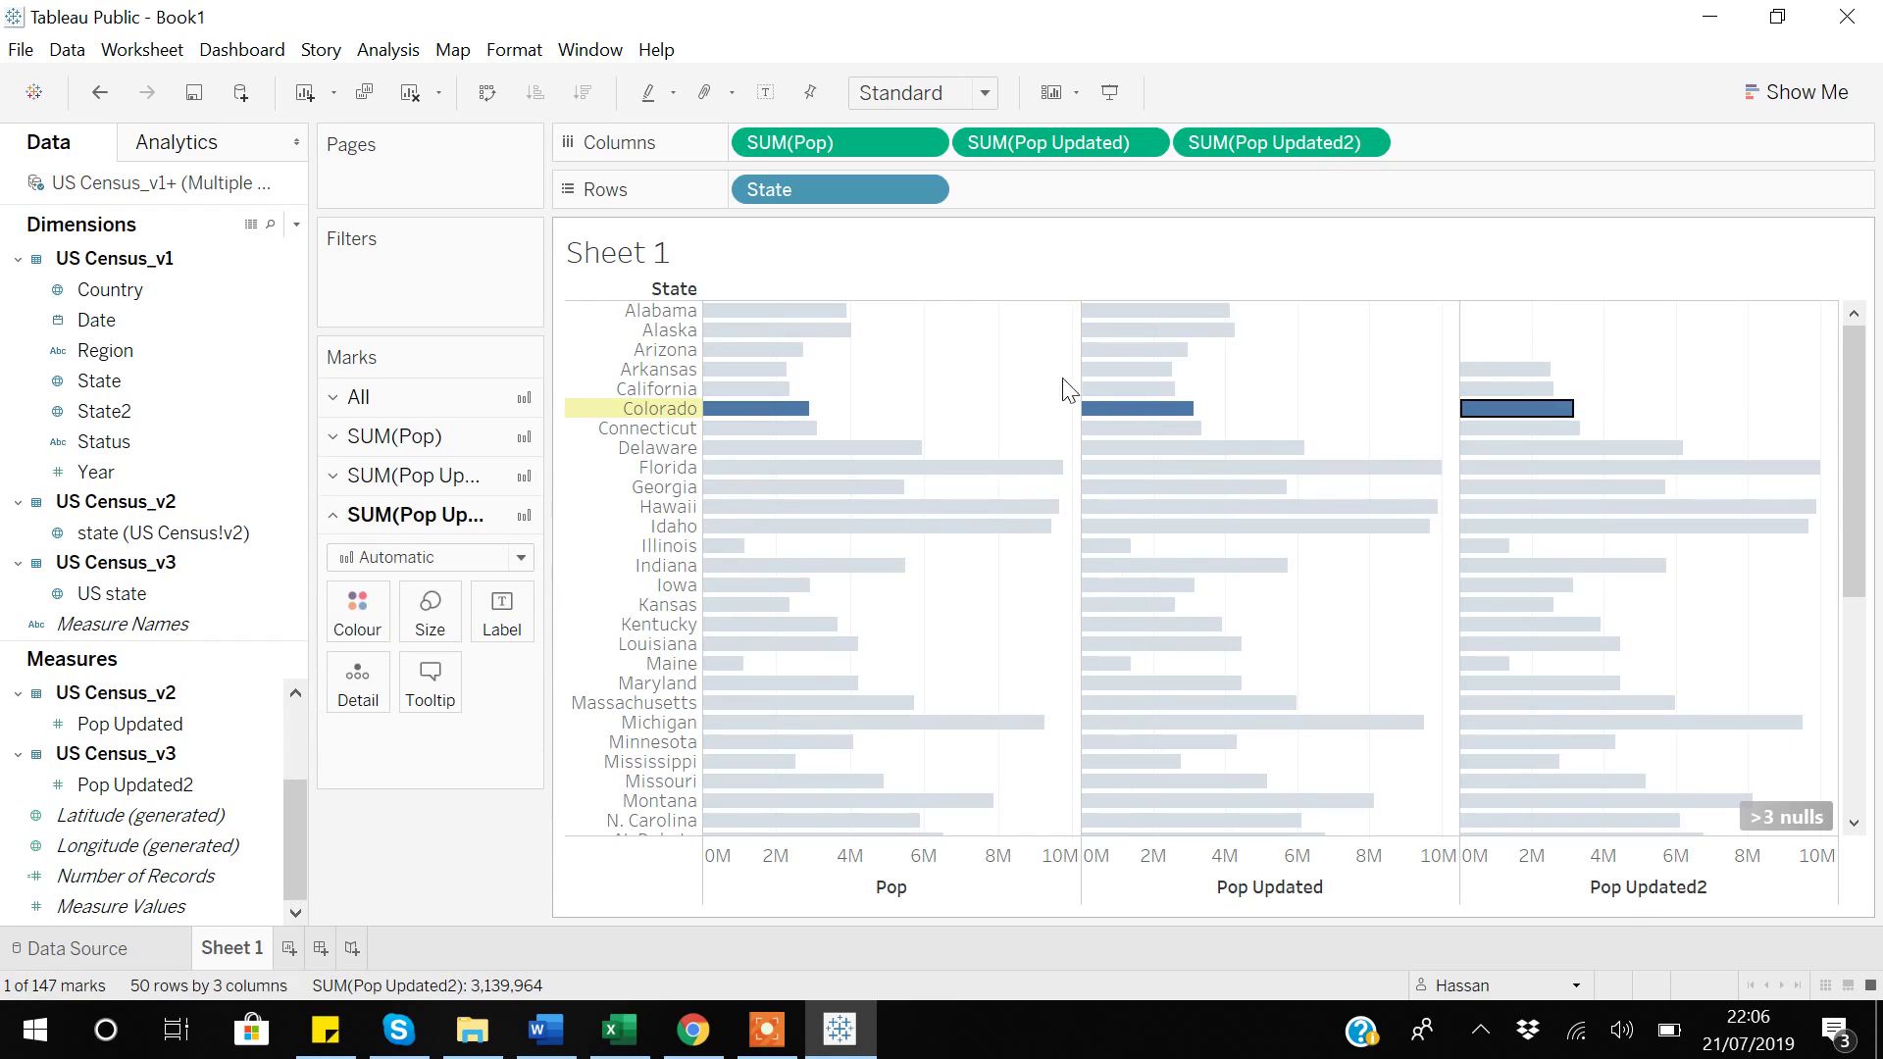
{"action": "left_click", "coordinate": [1453, 365]}
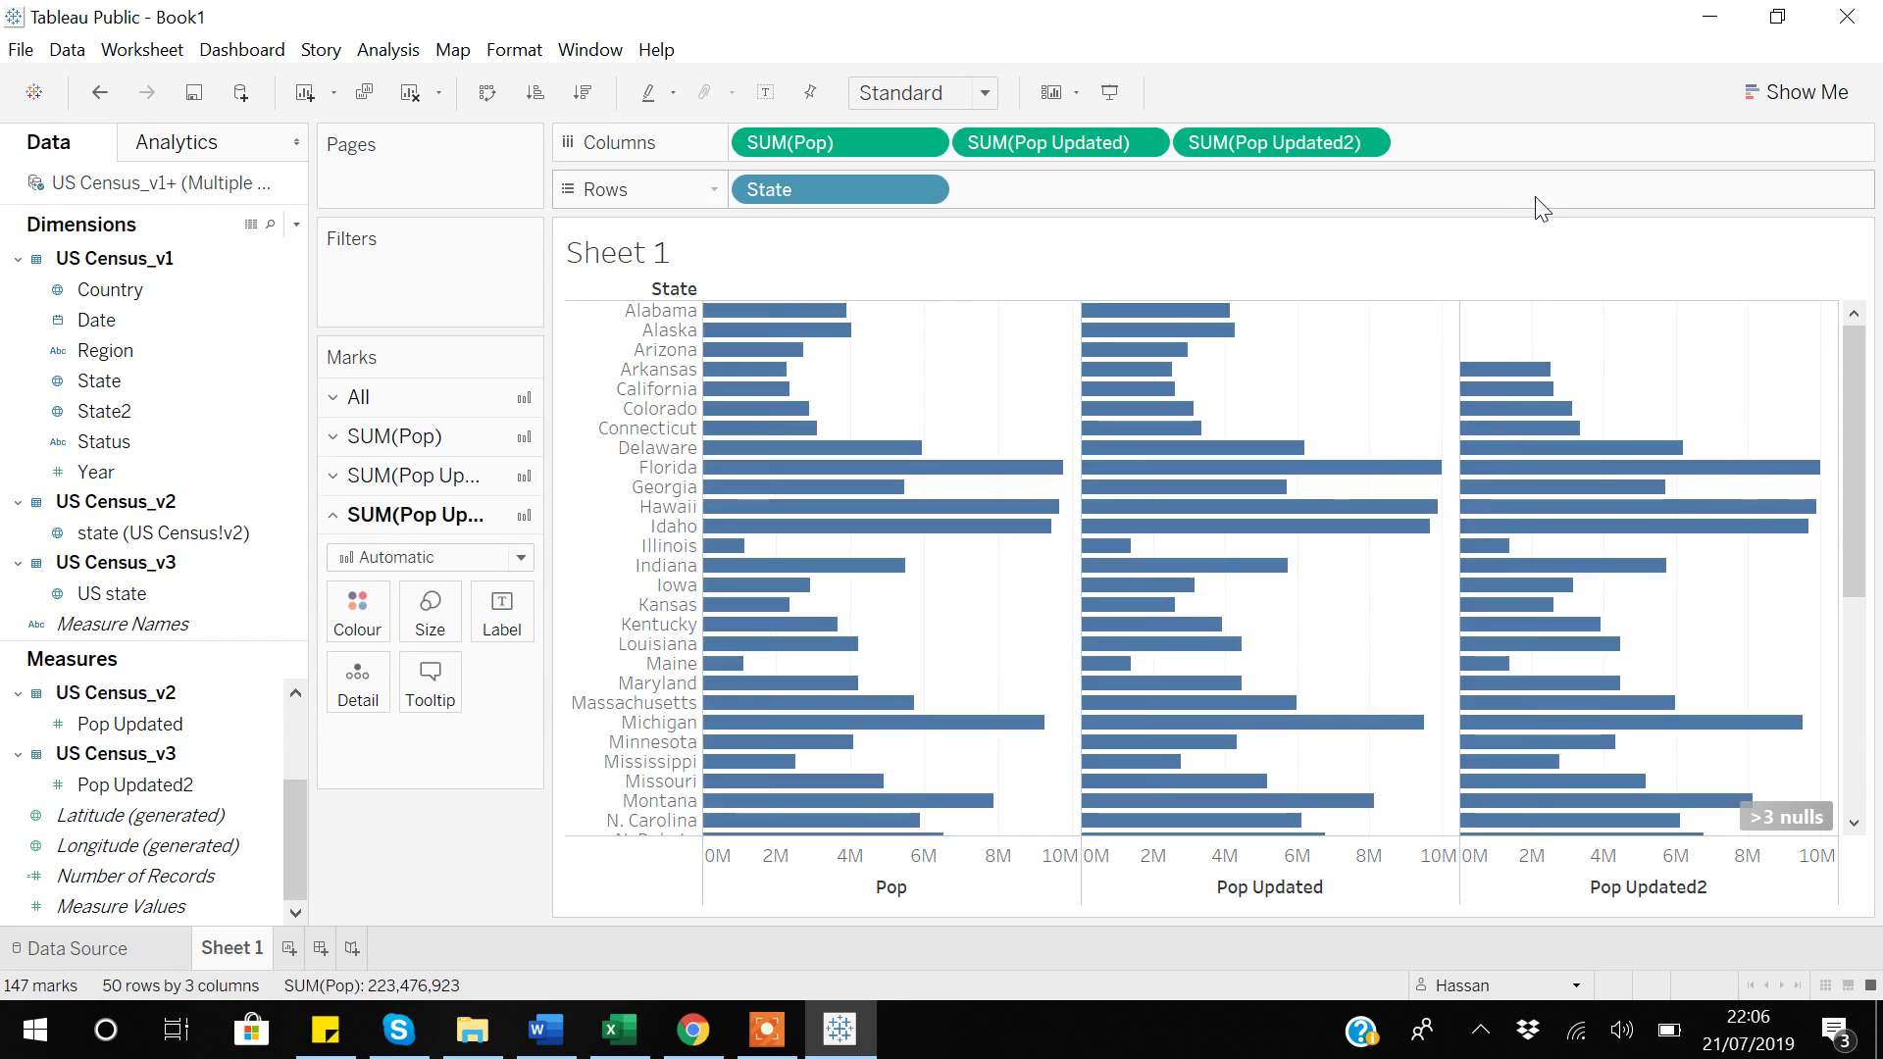
{"action": "mouse_move", "coordinate": [774, 595]}
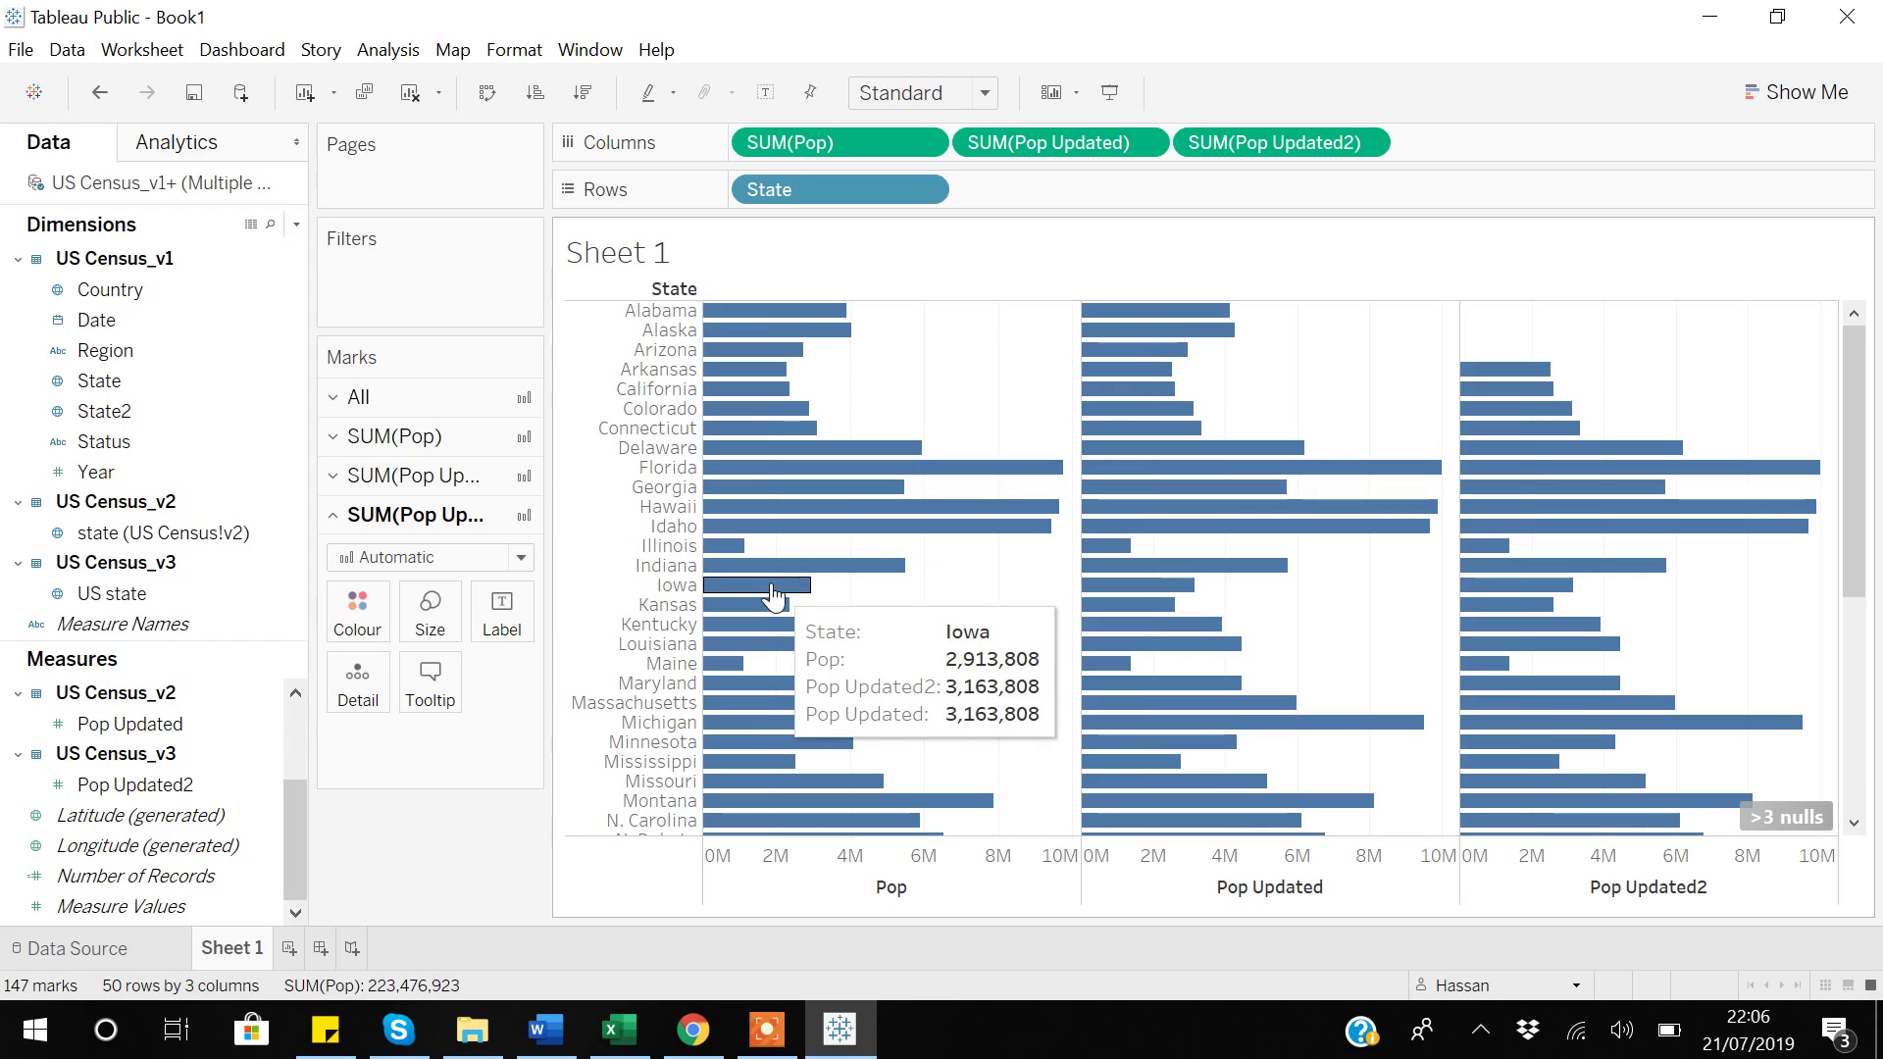
Step: Return to the data source, open the US Census_v4 workbook in Excel, and examine the first two entries of its US state column
{"action": "left_click", "coordinate": [99, 949]}
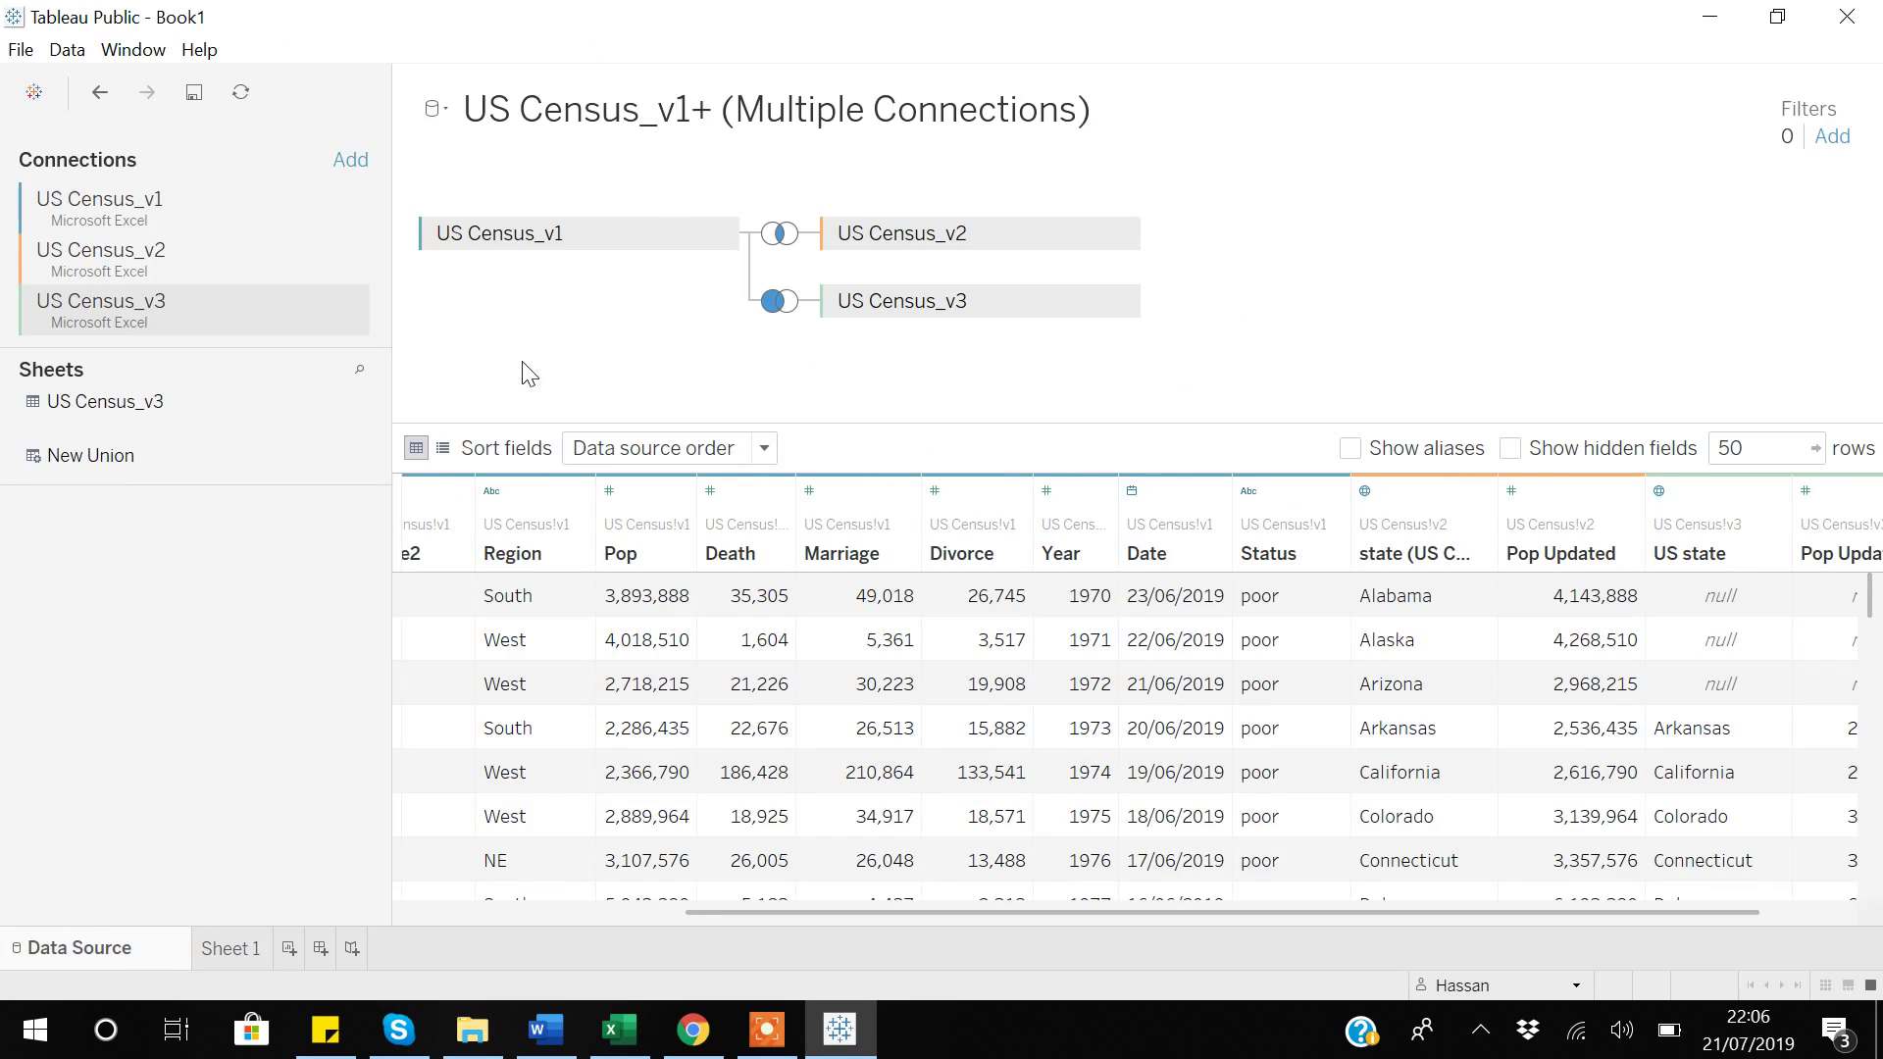
{"action": "left_click", "coordinate": [472, 1030]}
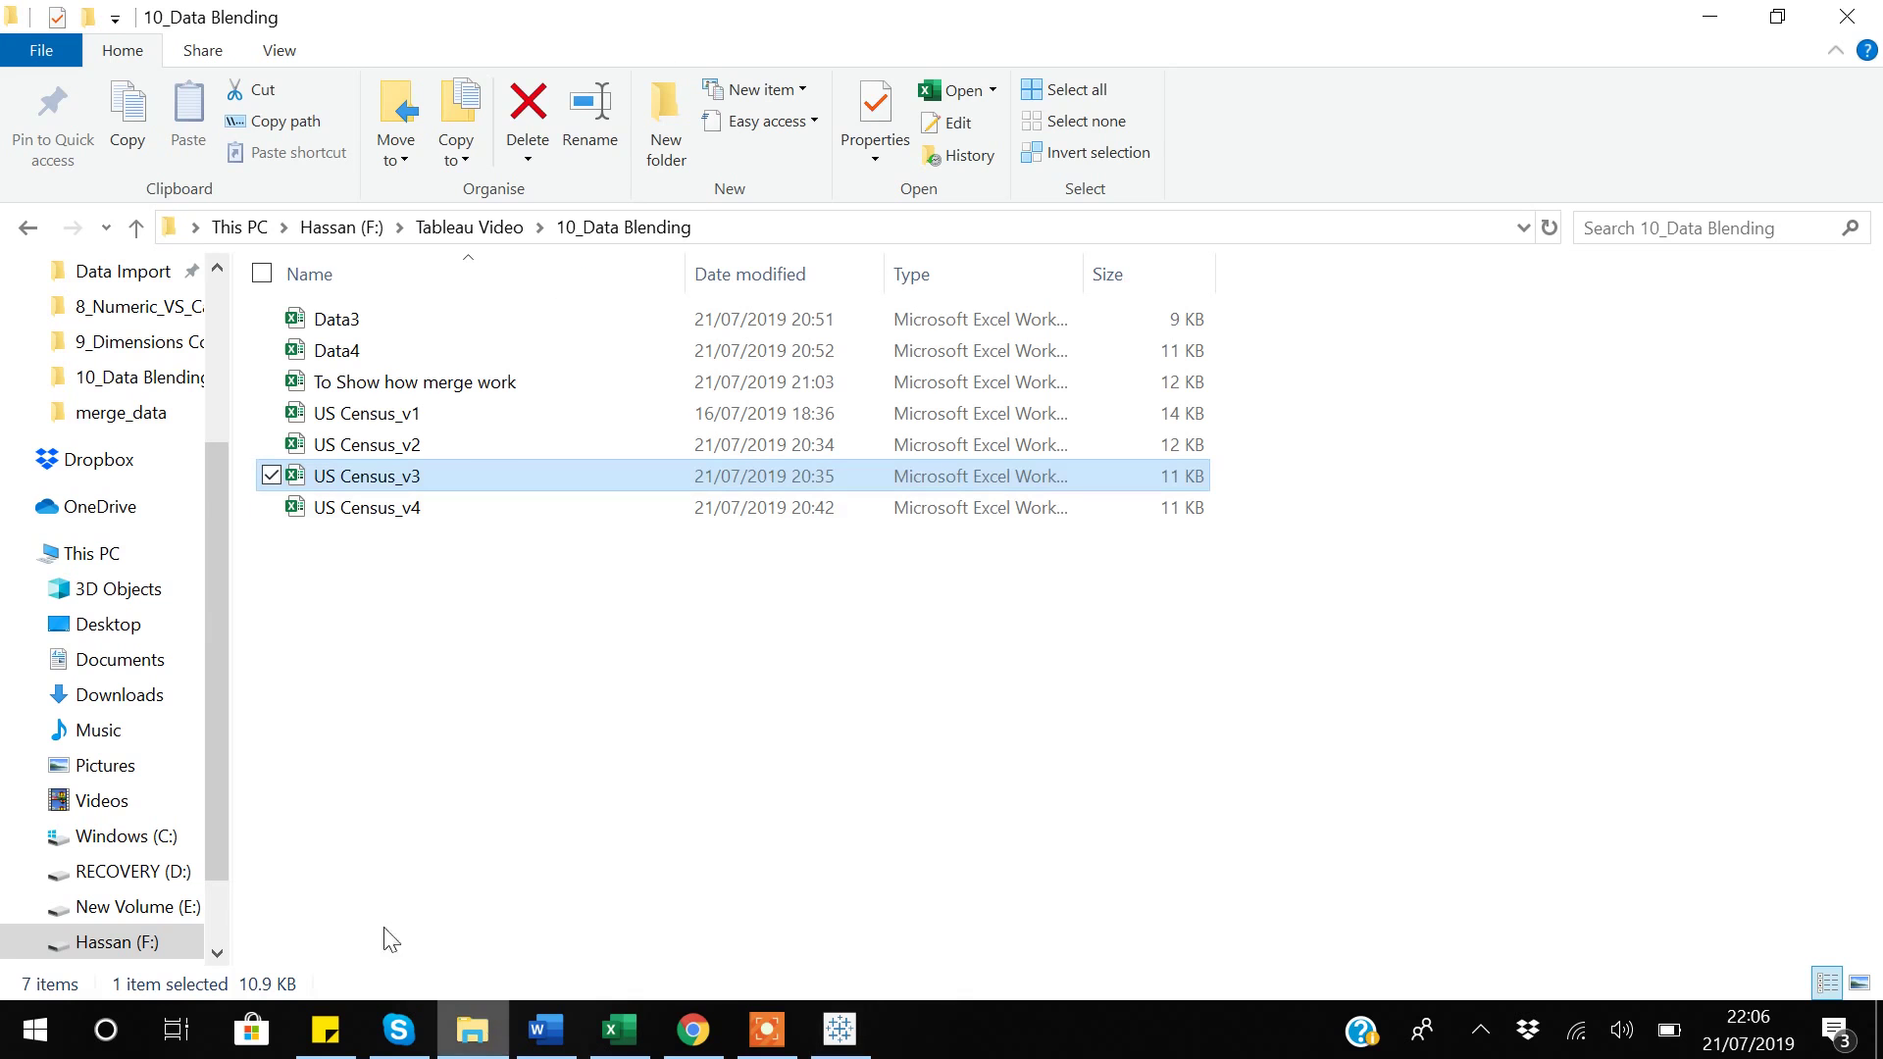
{"action": "double_click", "coordinate": [377, 507]}
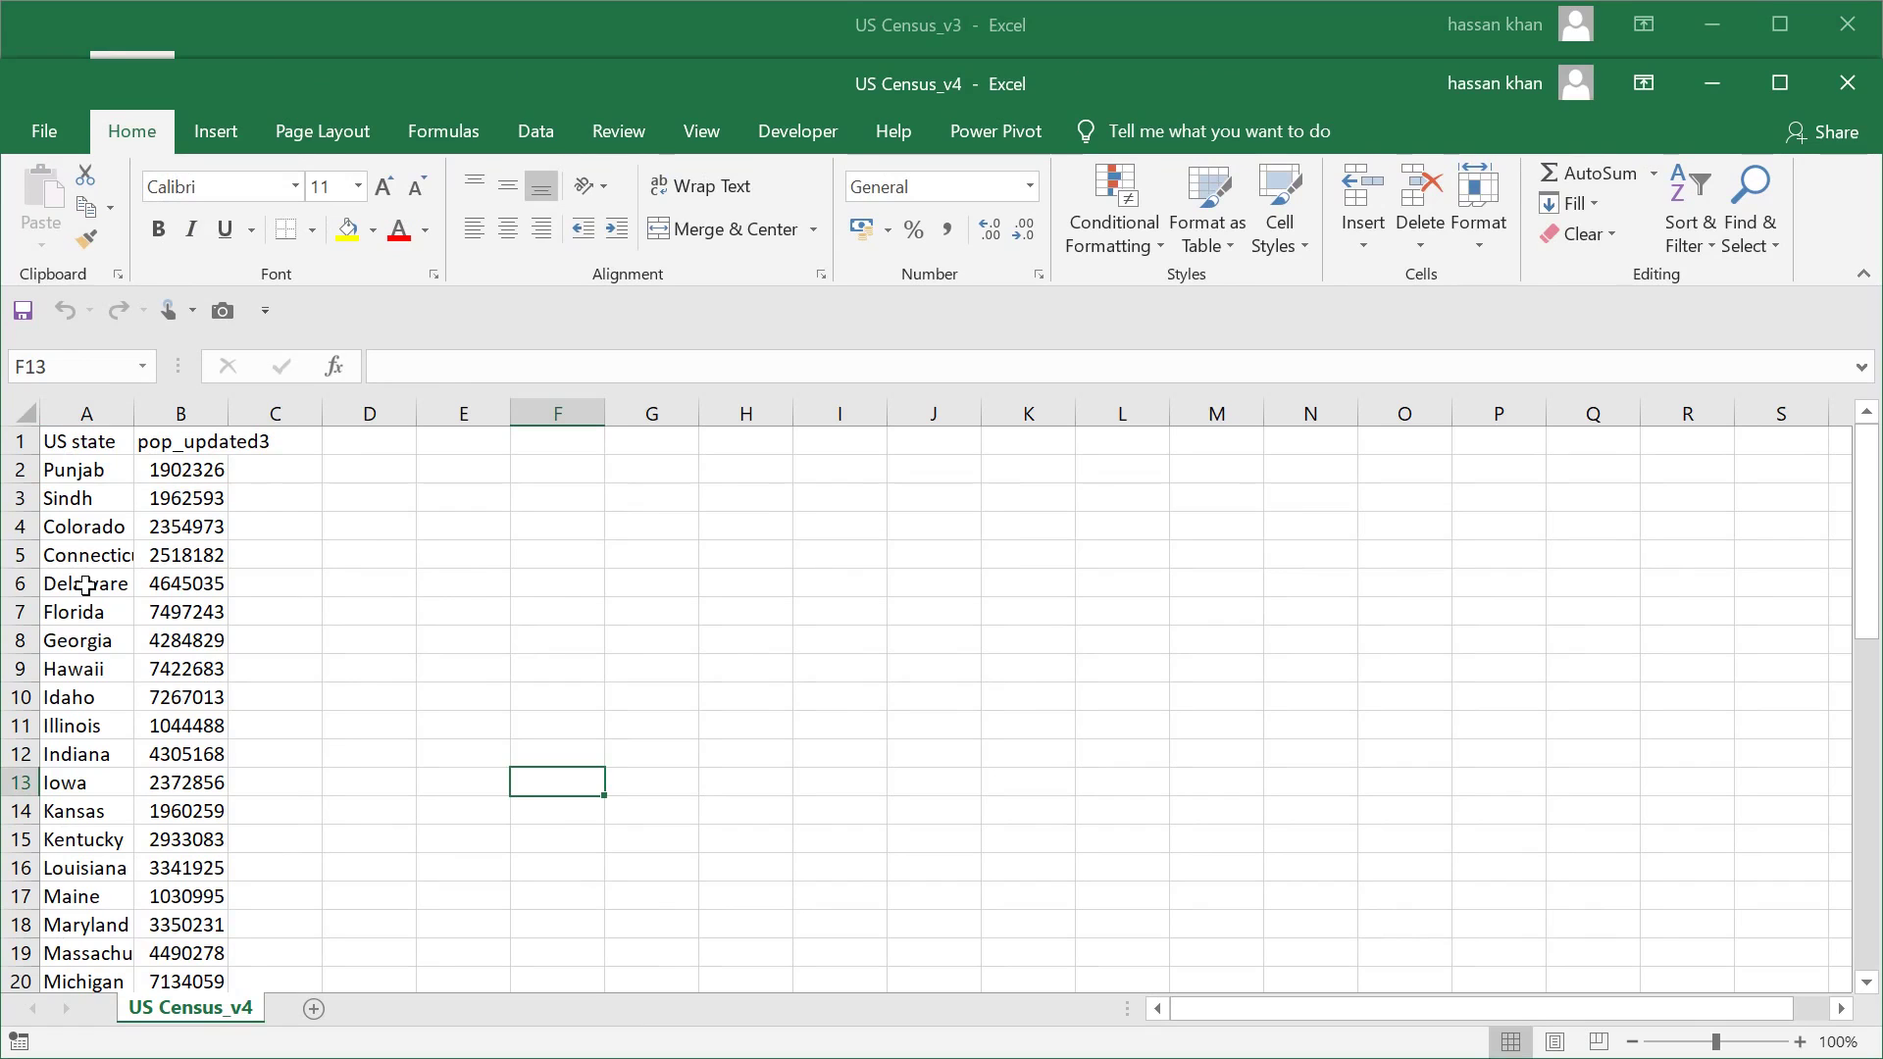
{"action": "left_click", "coordinate": [76, 472]}
{"action": "left_click", "coordinate": [74, 498]}
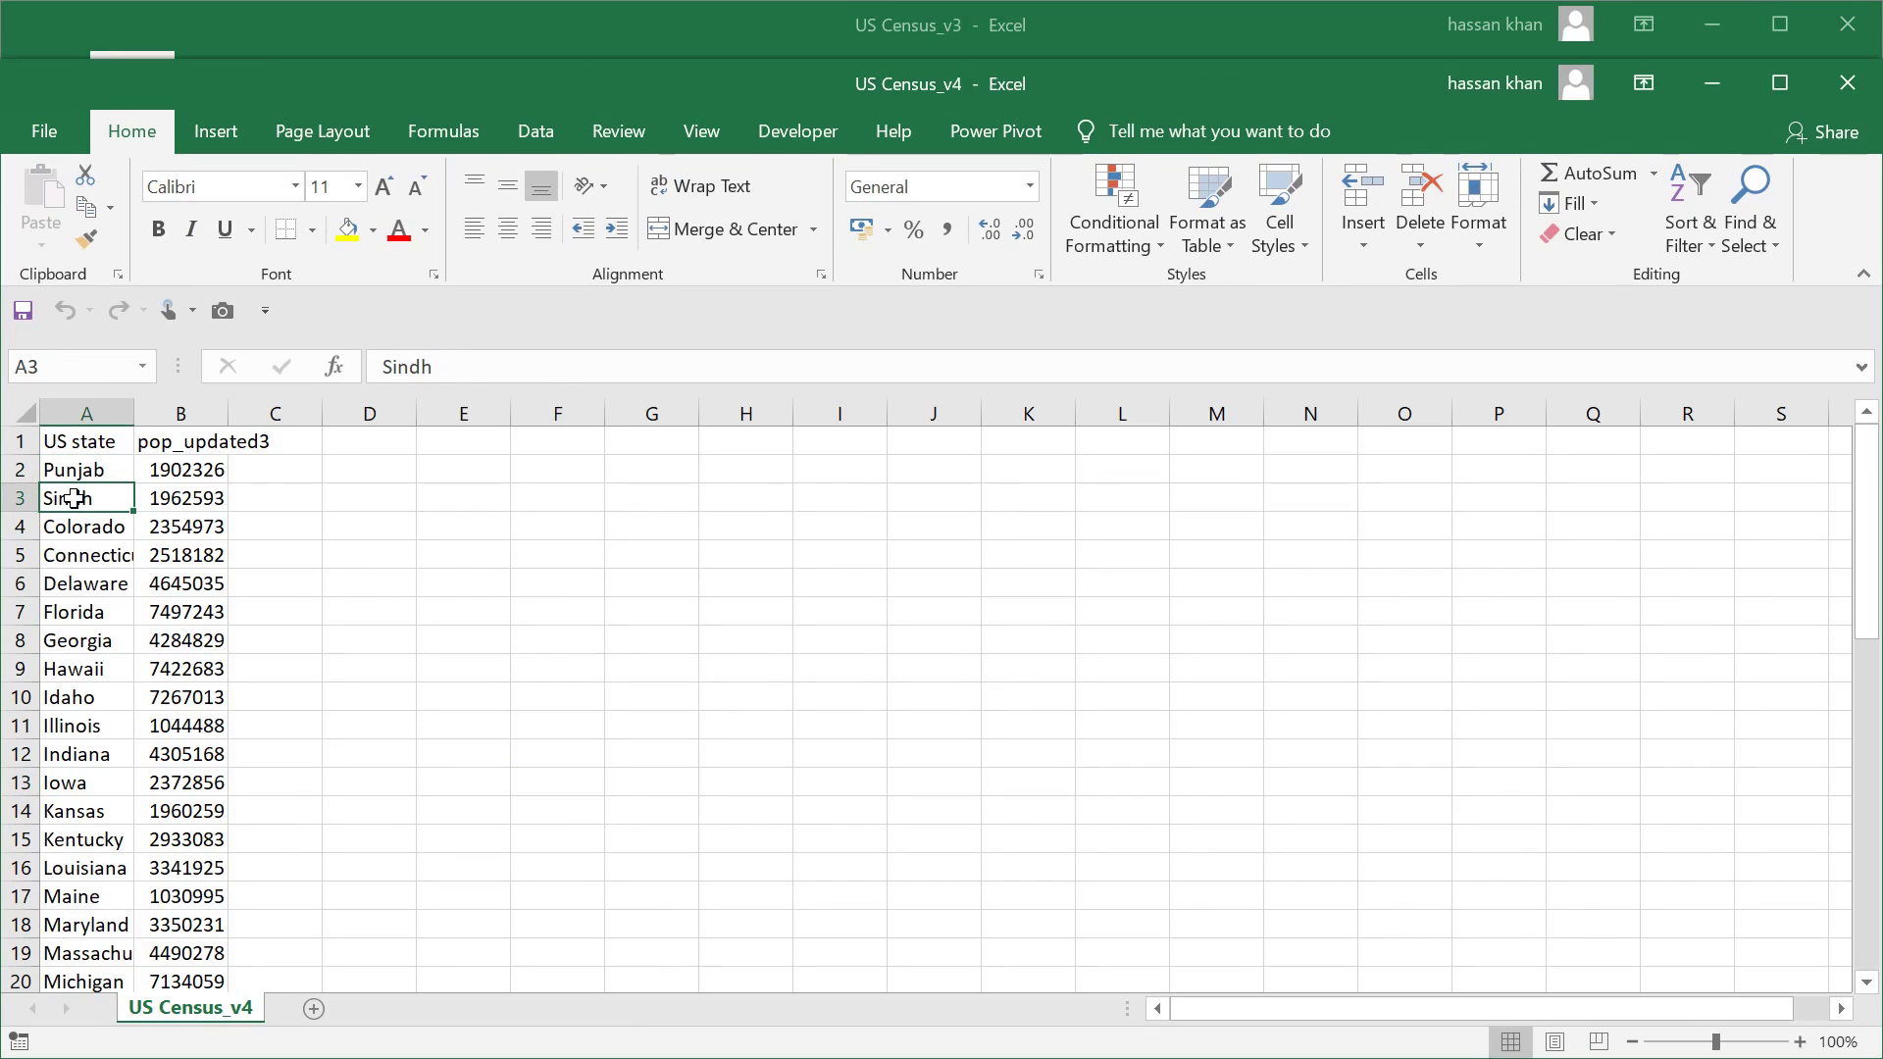
Step: Close the US Census_v4 workbook in Excel, switch to Tableau Public, and add the US Census_v4 Excel file as a connection
{"action": "left_click", "coordinate": [1848, 83]}
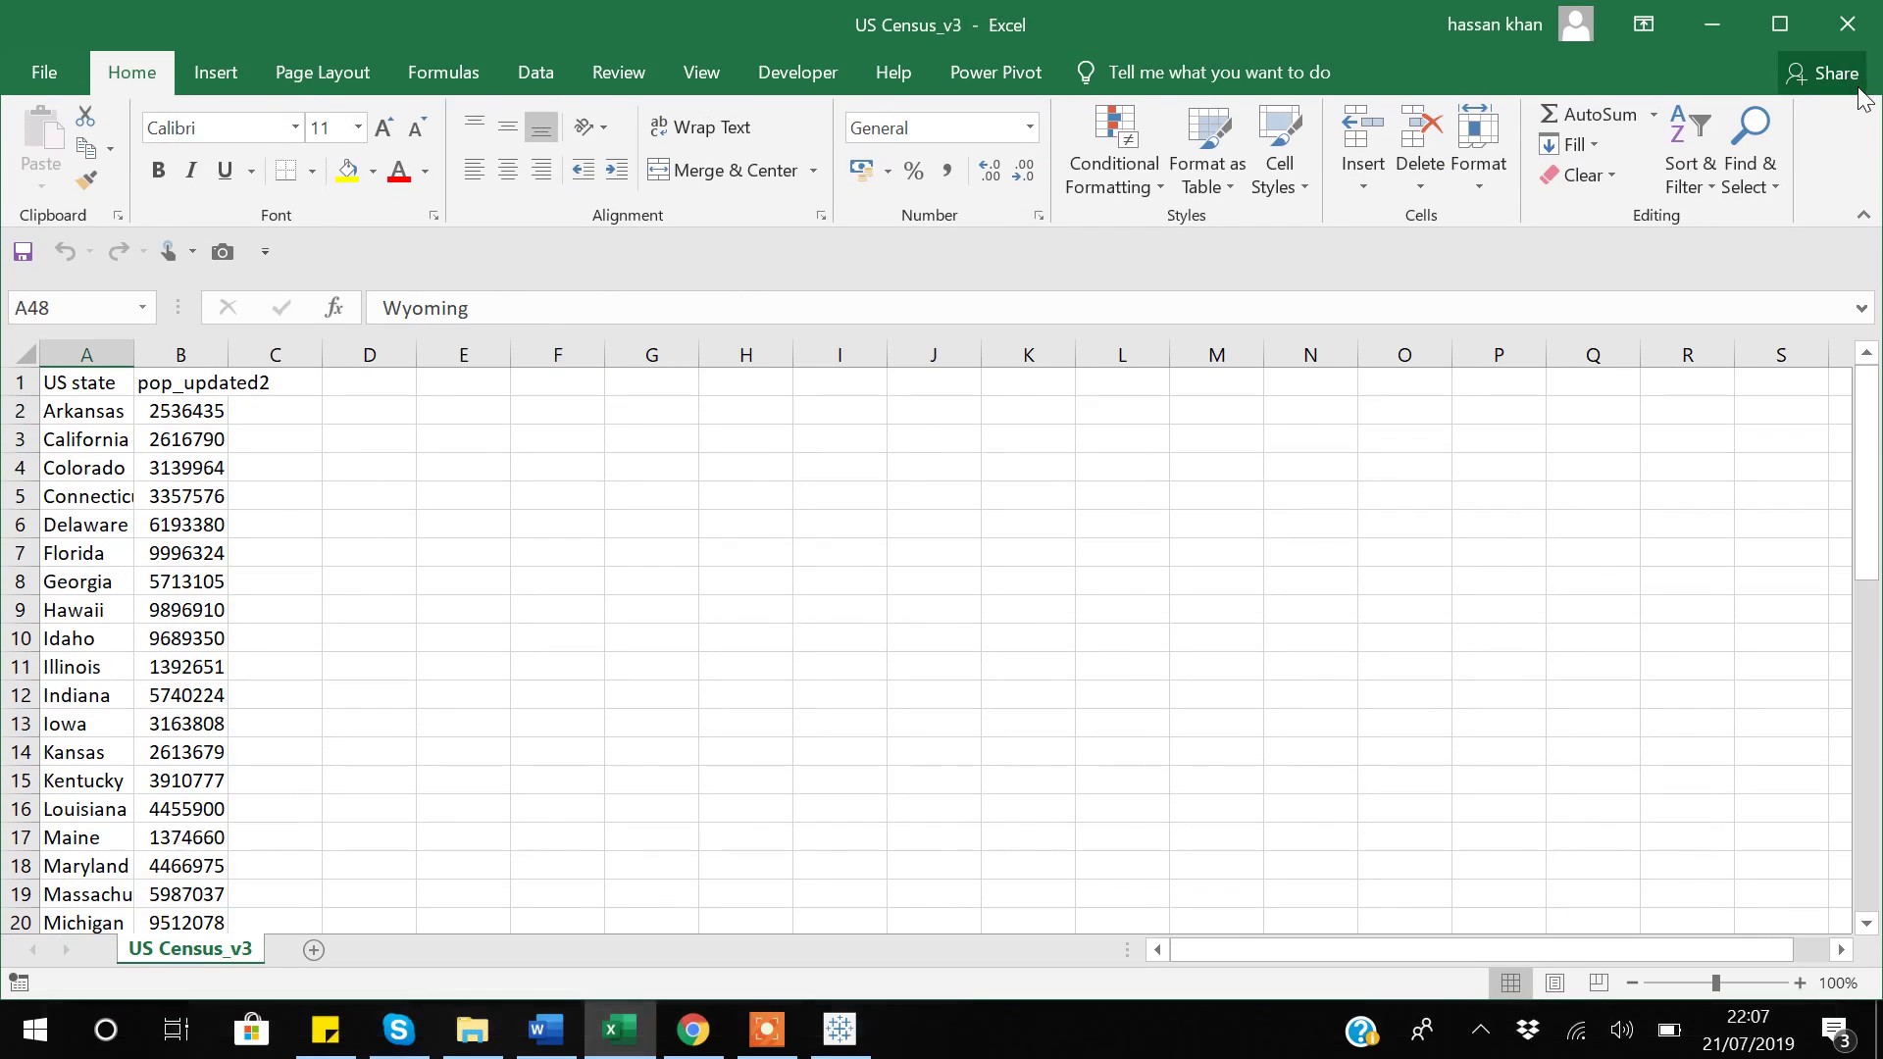
{"action": "left_click", "coordinate": [840, 1030]}
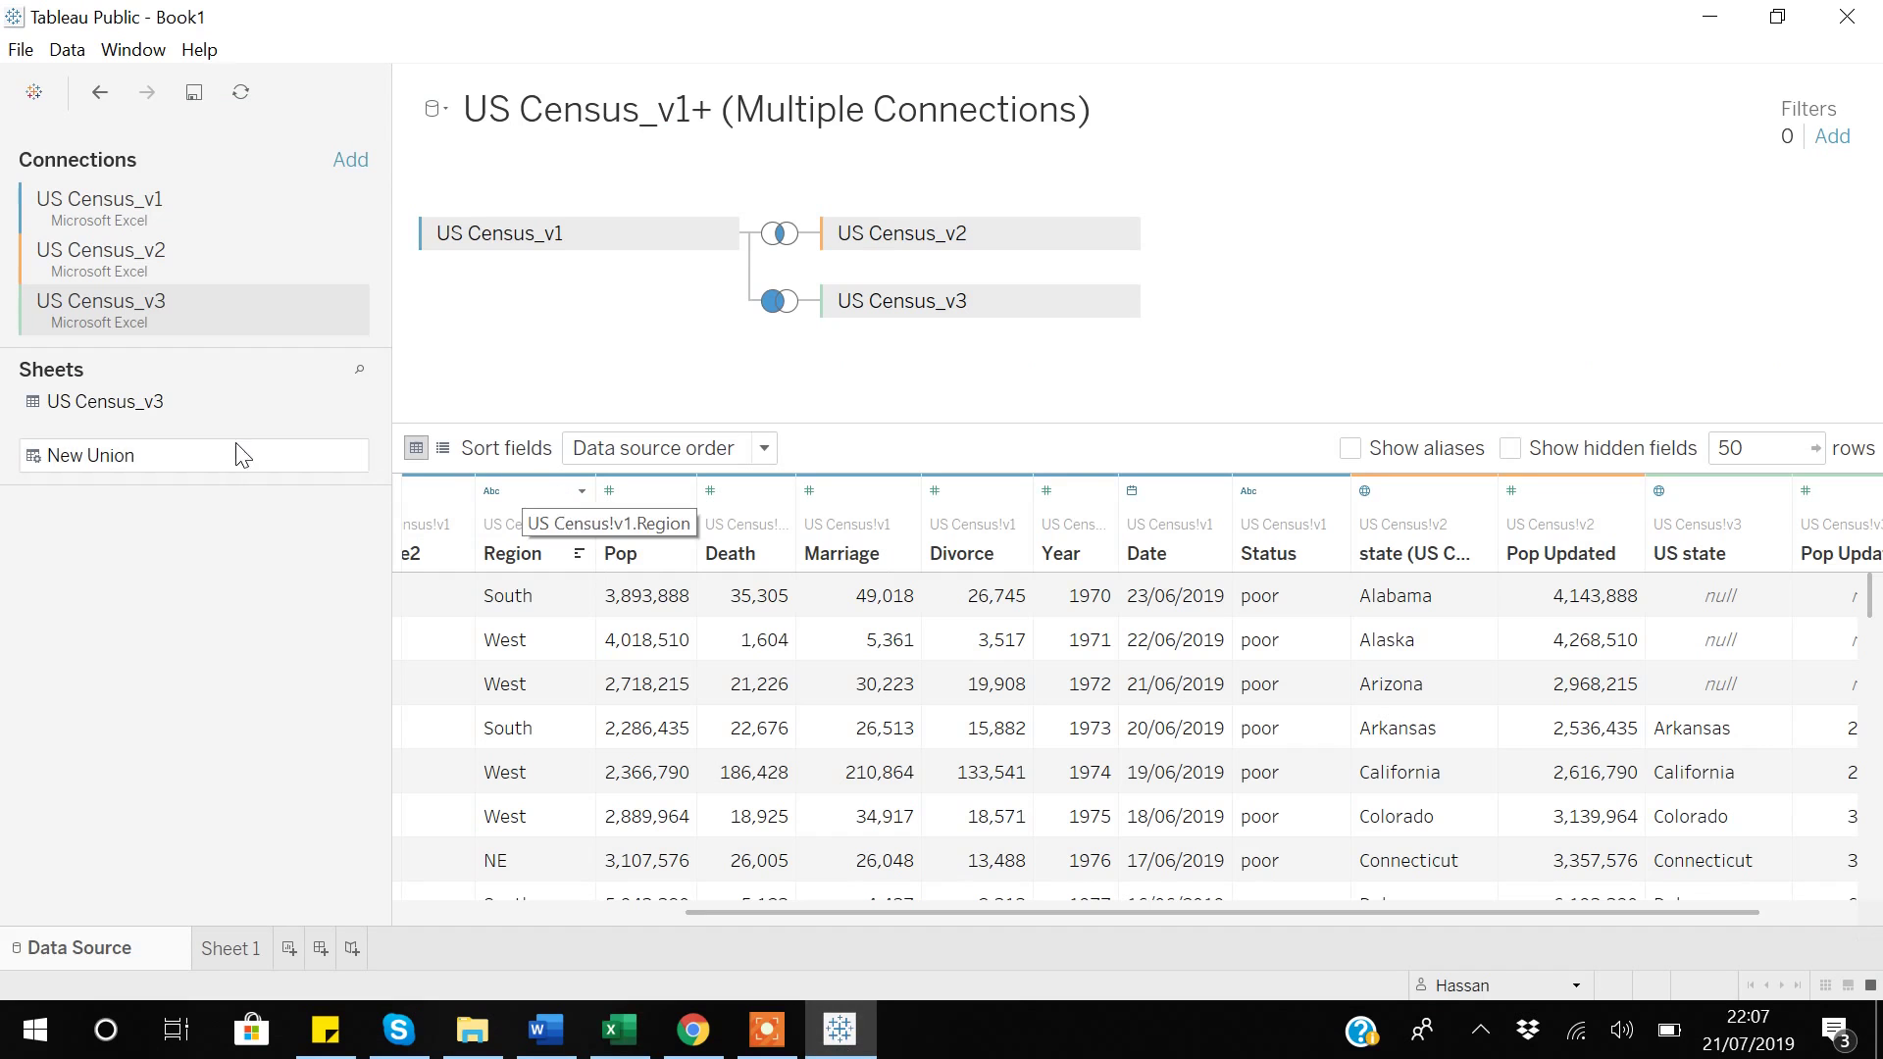
{"action": "left_click", "coordinate": [353, 163]}
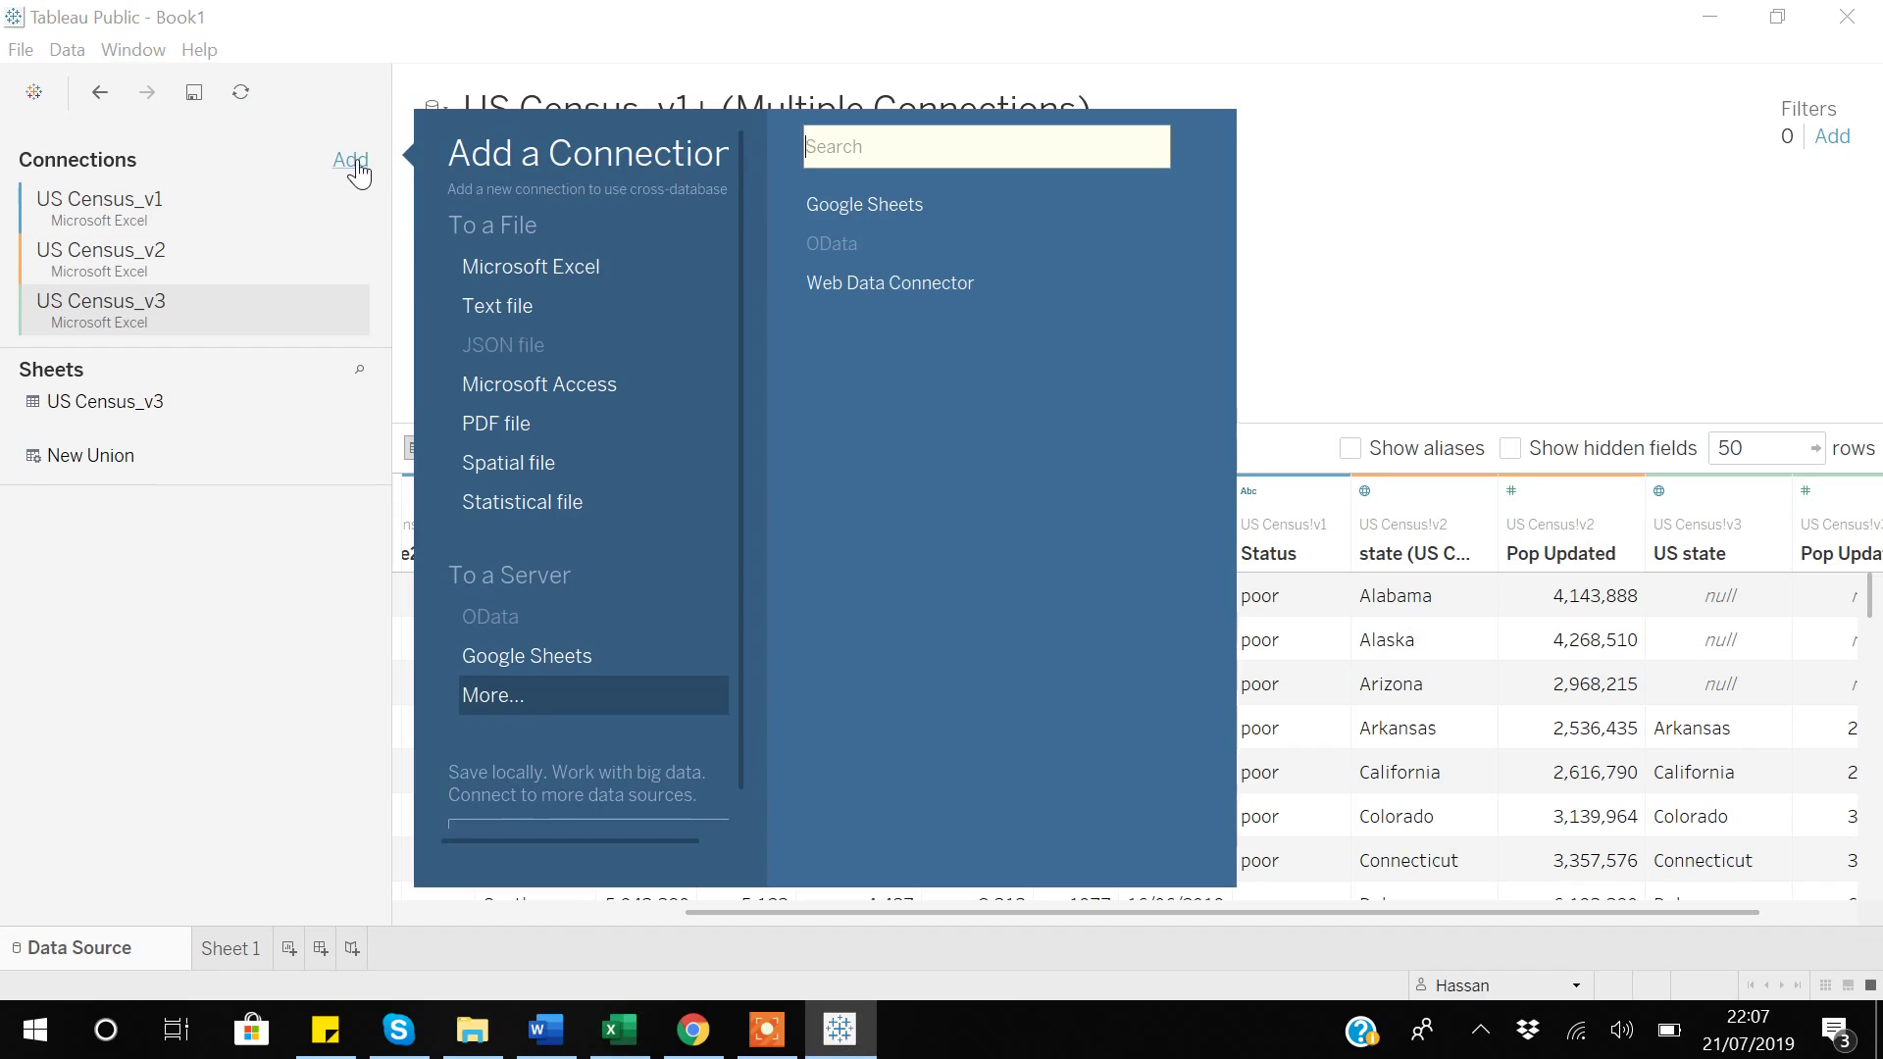
{"action": "left_click", "coordinate": [561, 274]}
{"action": "left_click", "coordinate": [338, 431]}
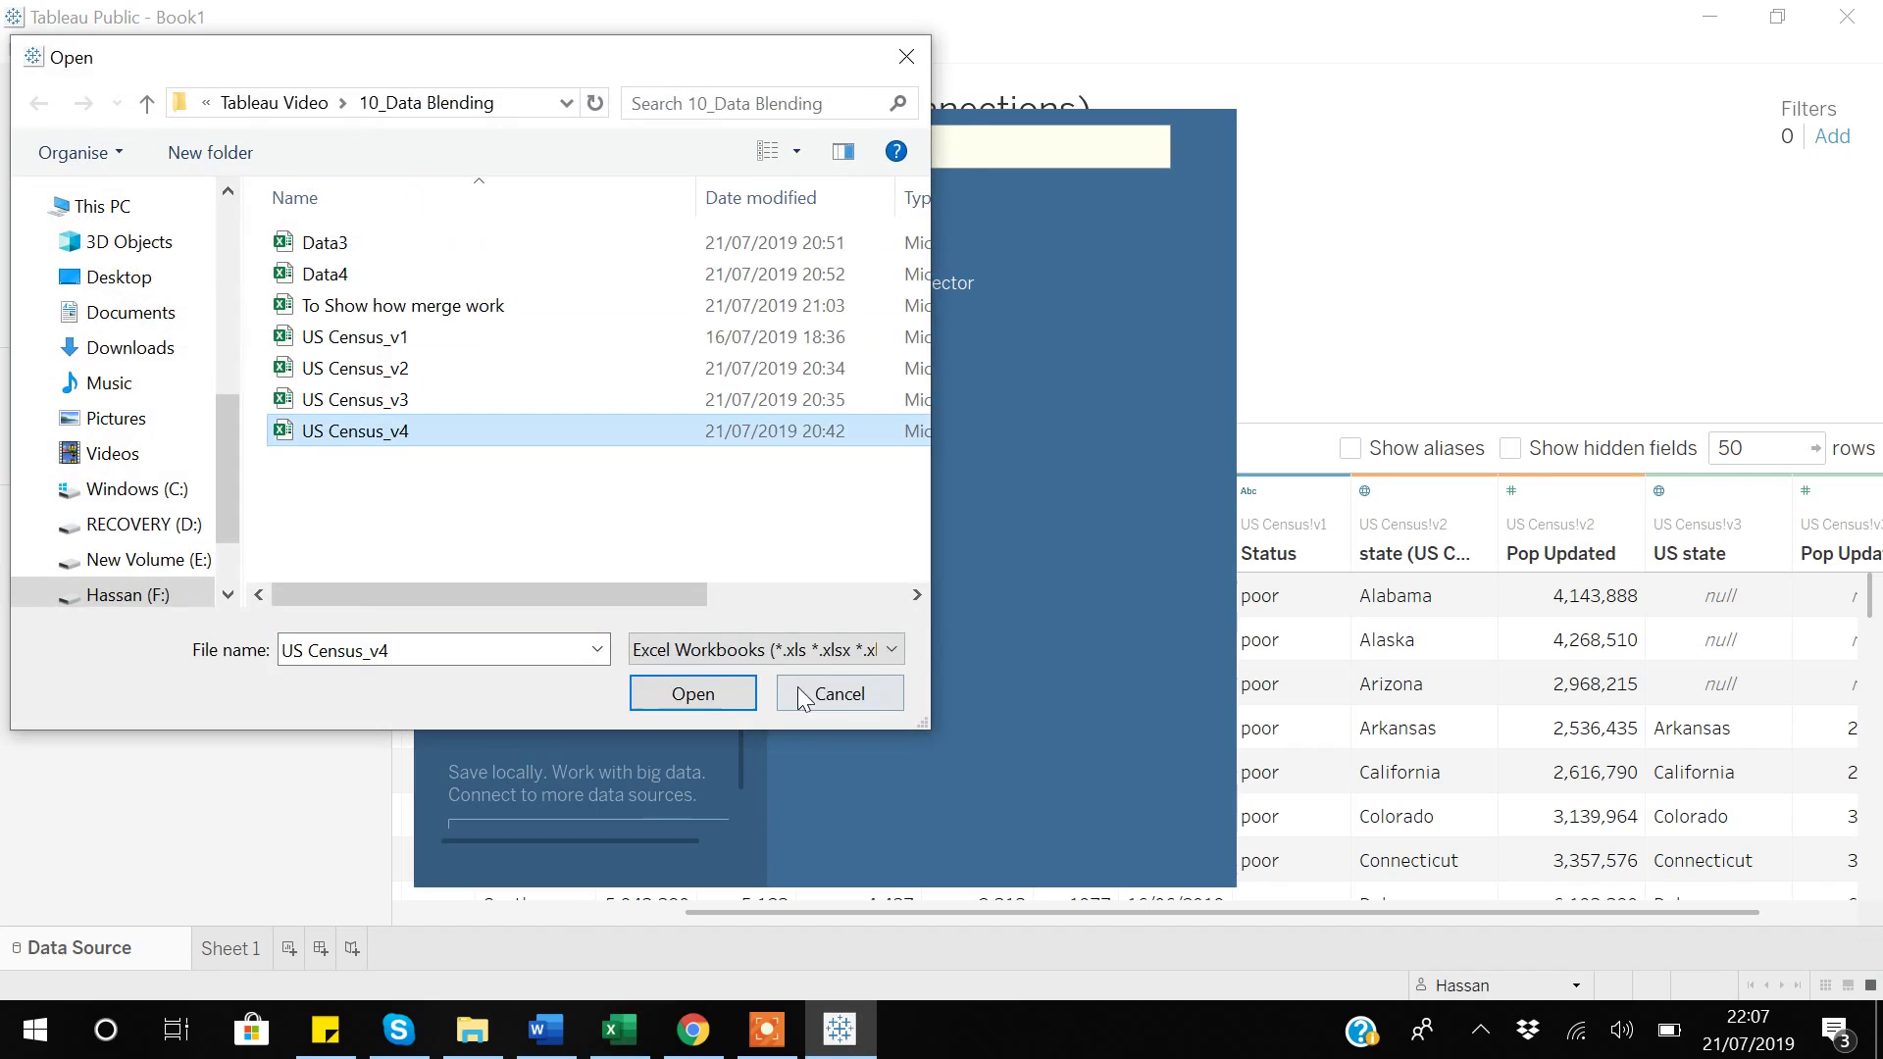
{"action": "left_click", "coordinate": [698, 693]}
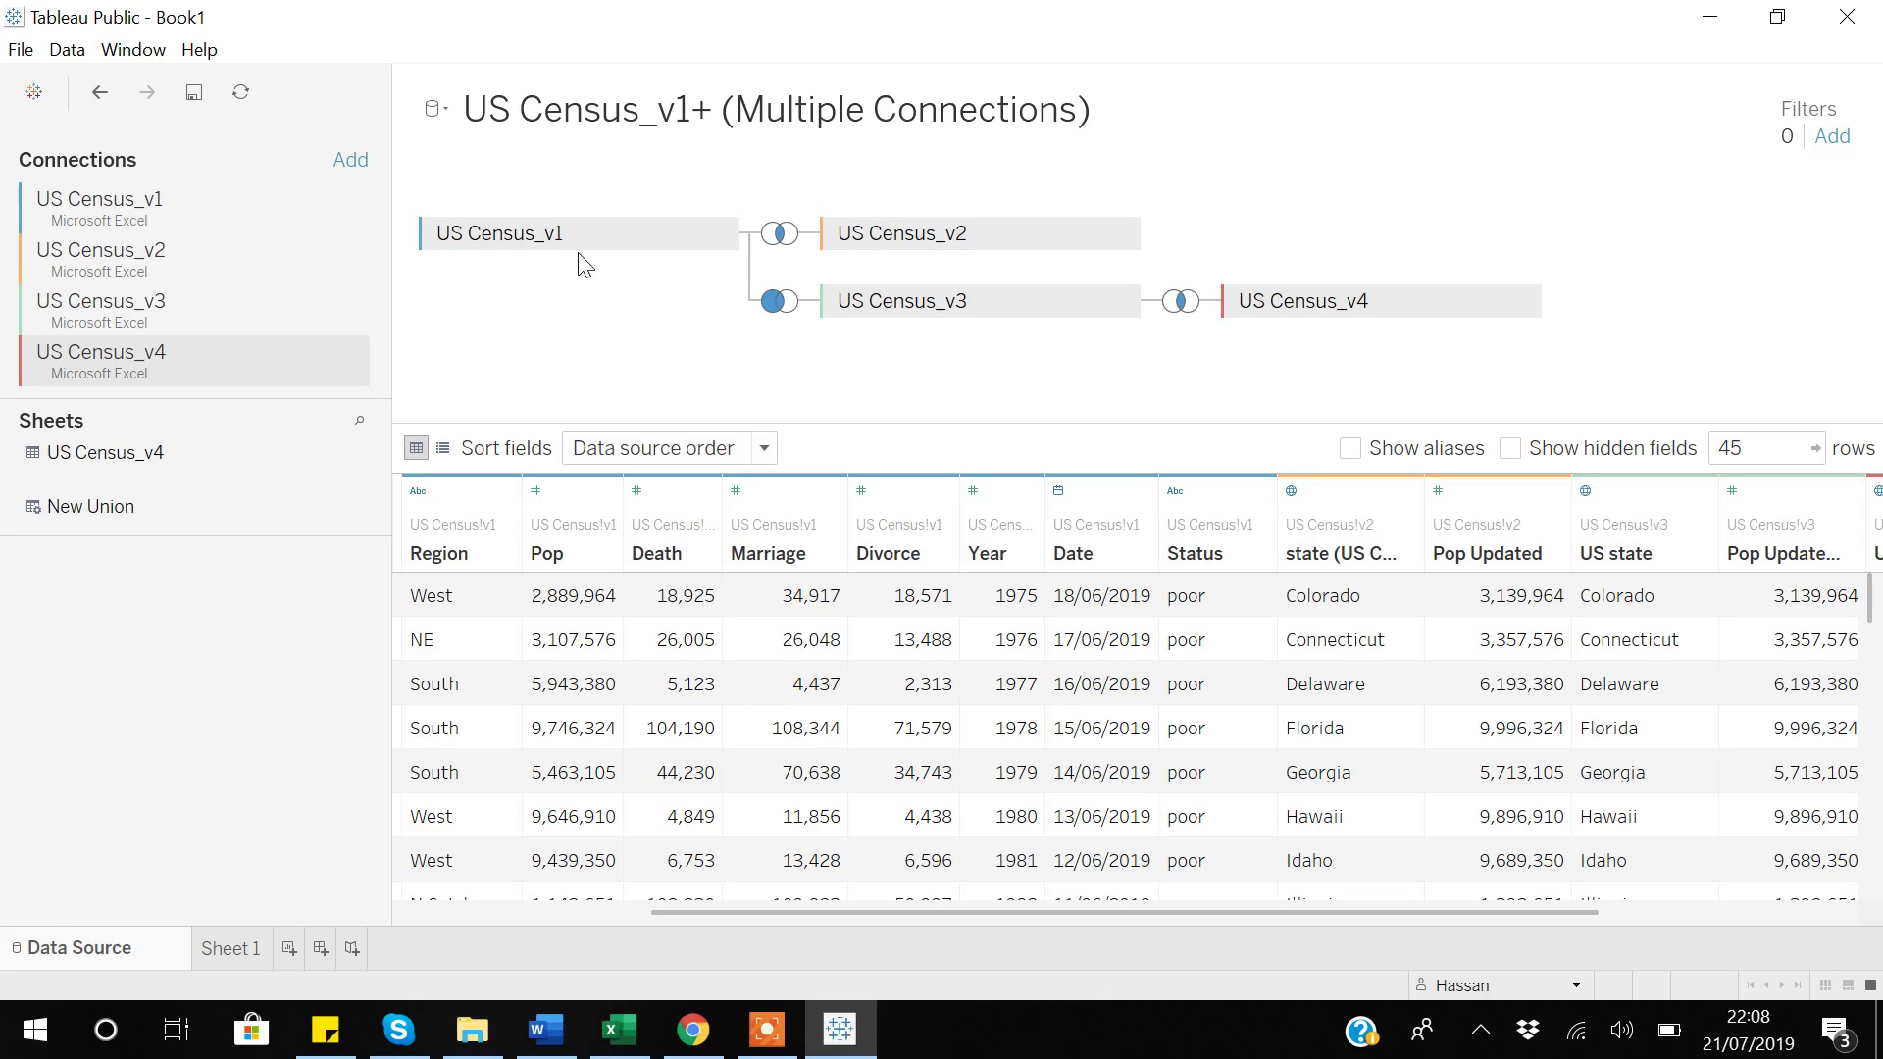
Step: Join US Census_v4 to US Census_v1 by matching State to its US state field, using a full outer join
{"action": "left_click", "coordinate": [1182, 308]}
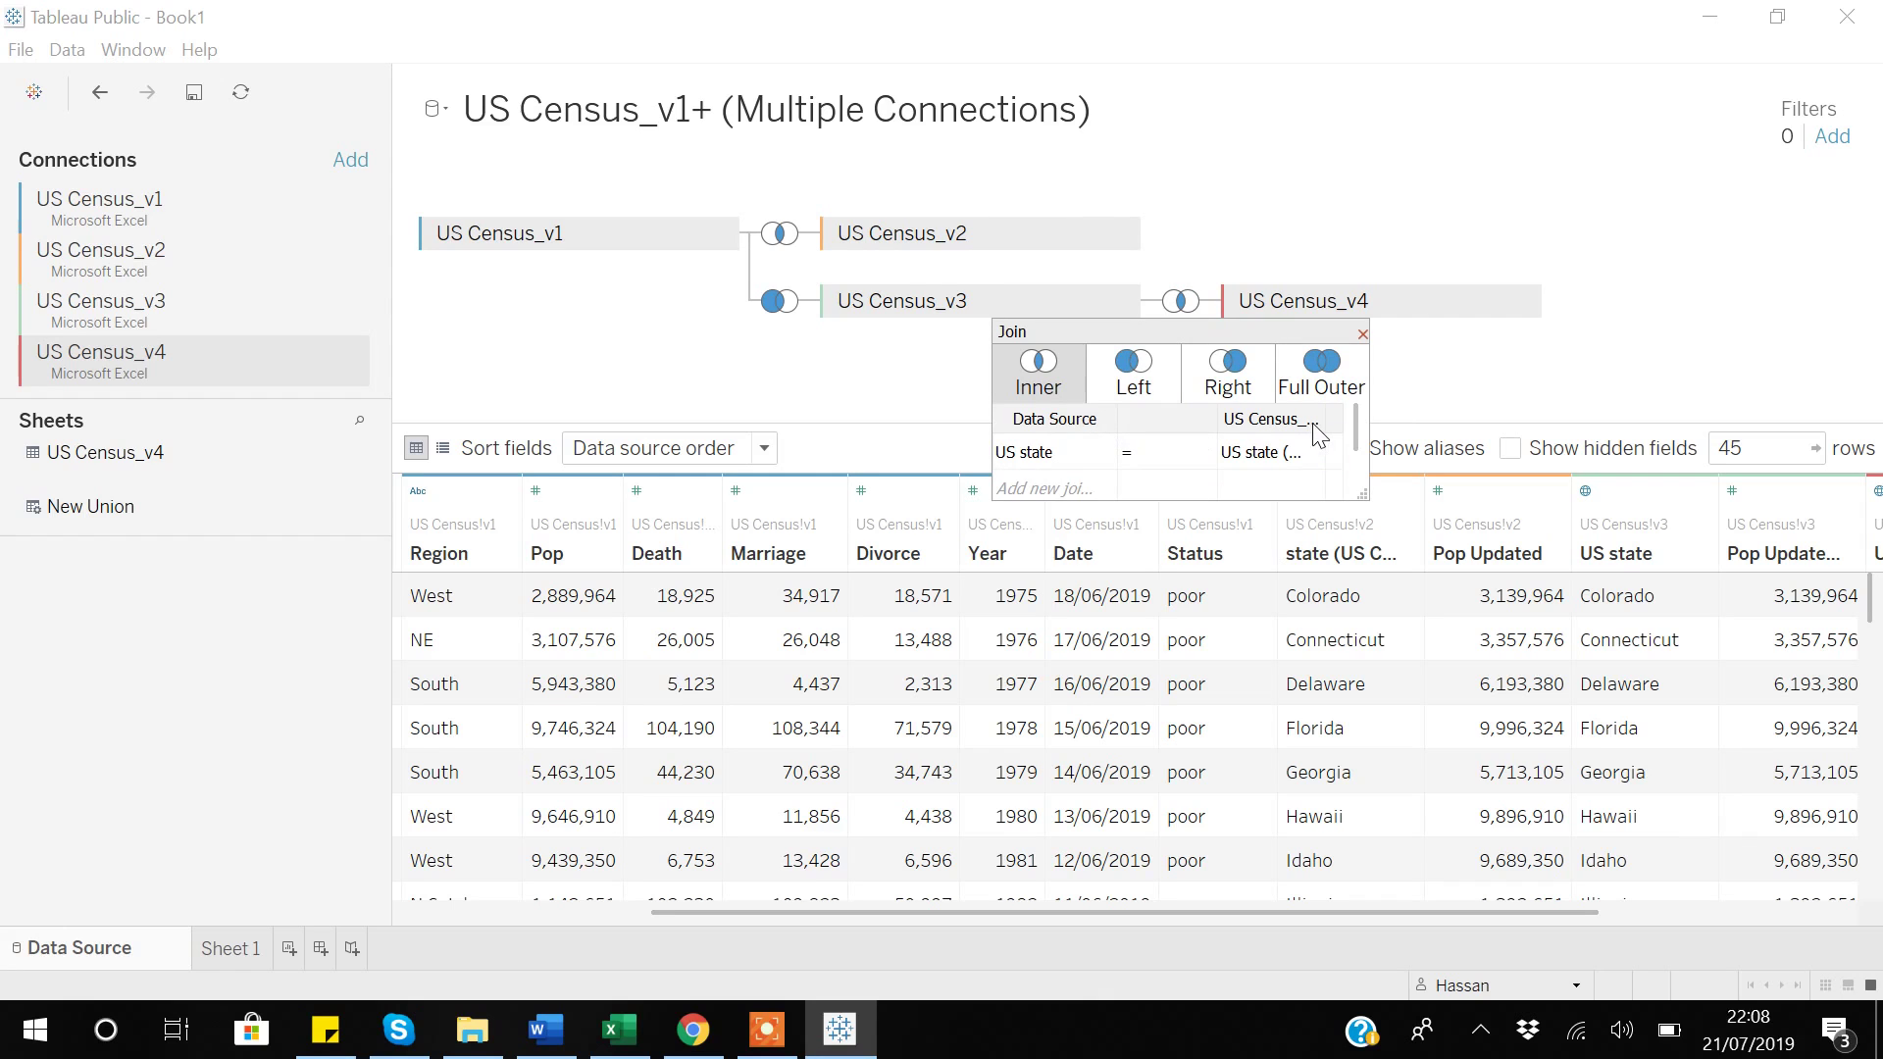
{"action": "mouse_move", "coordinate": [1233, 457]}
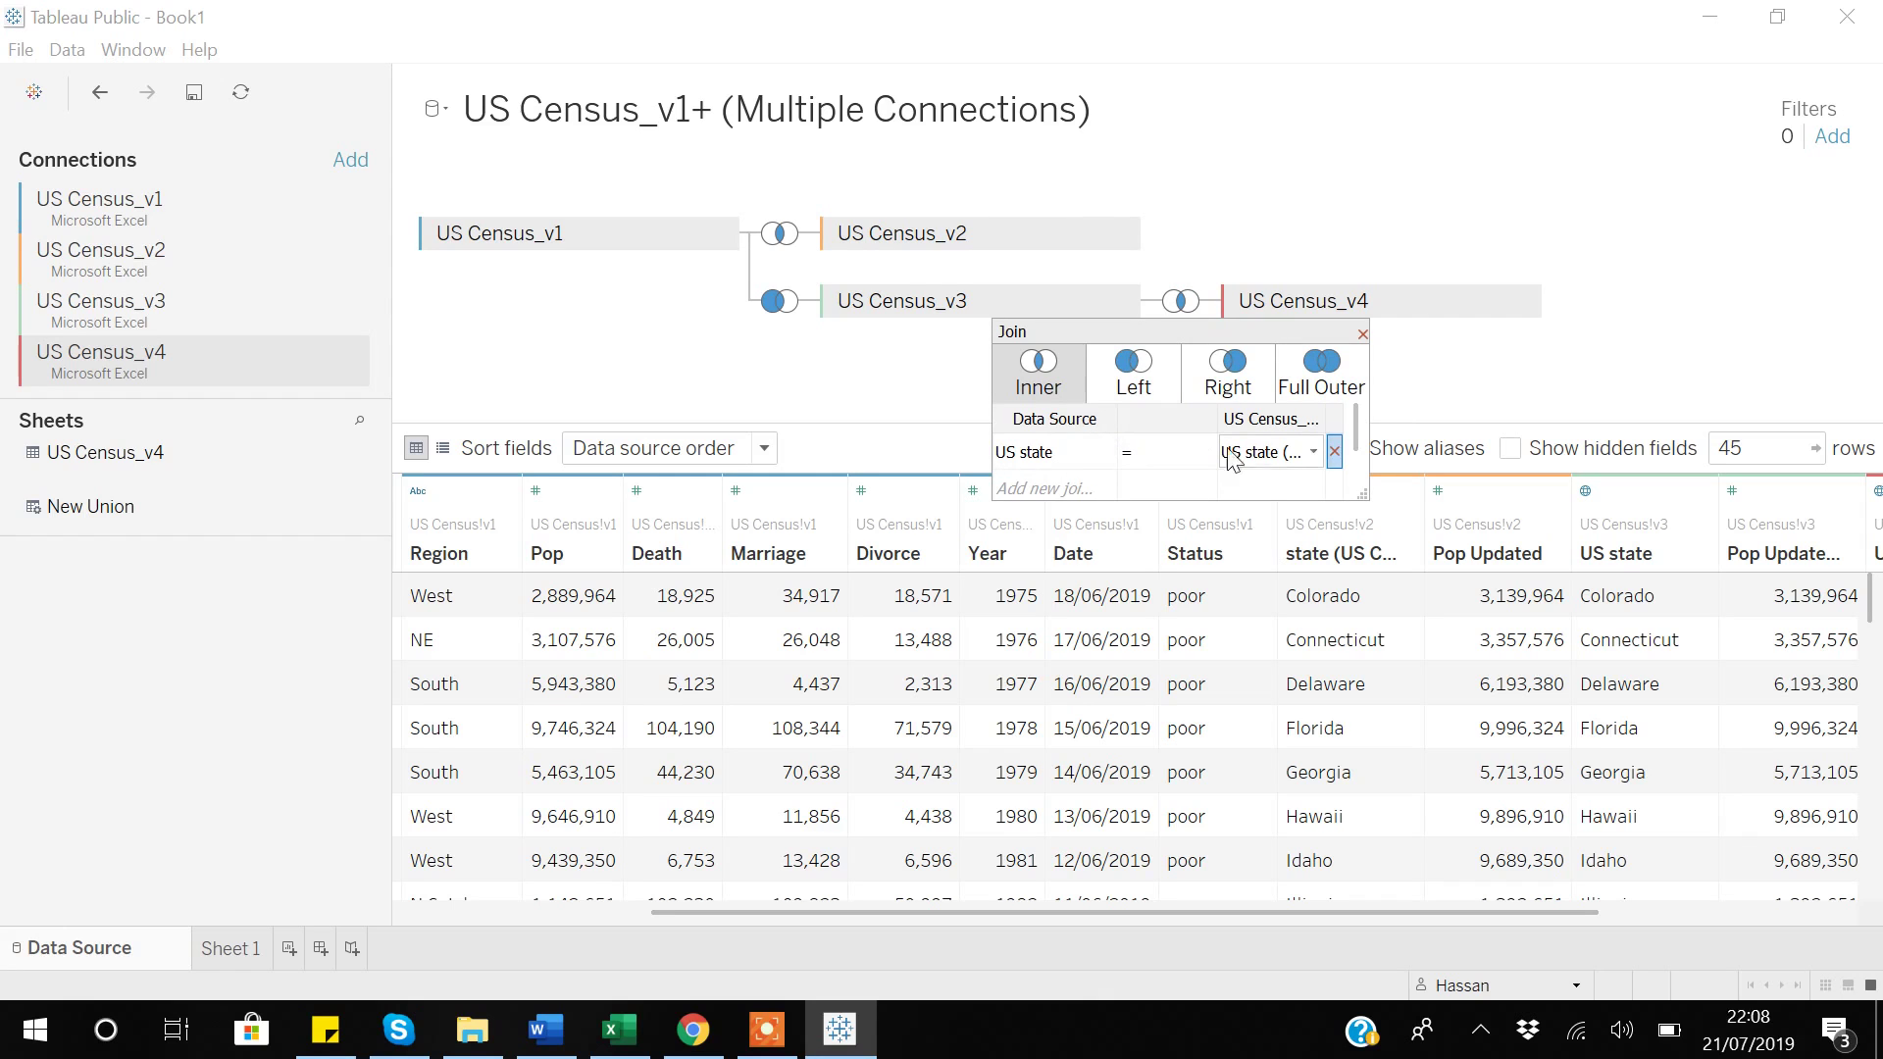
{"action": "left_click", "coordinate": [1312, 453]}
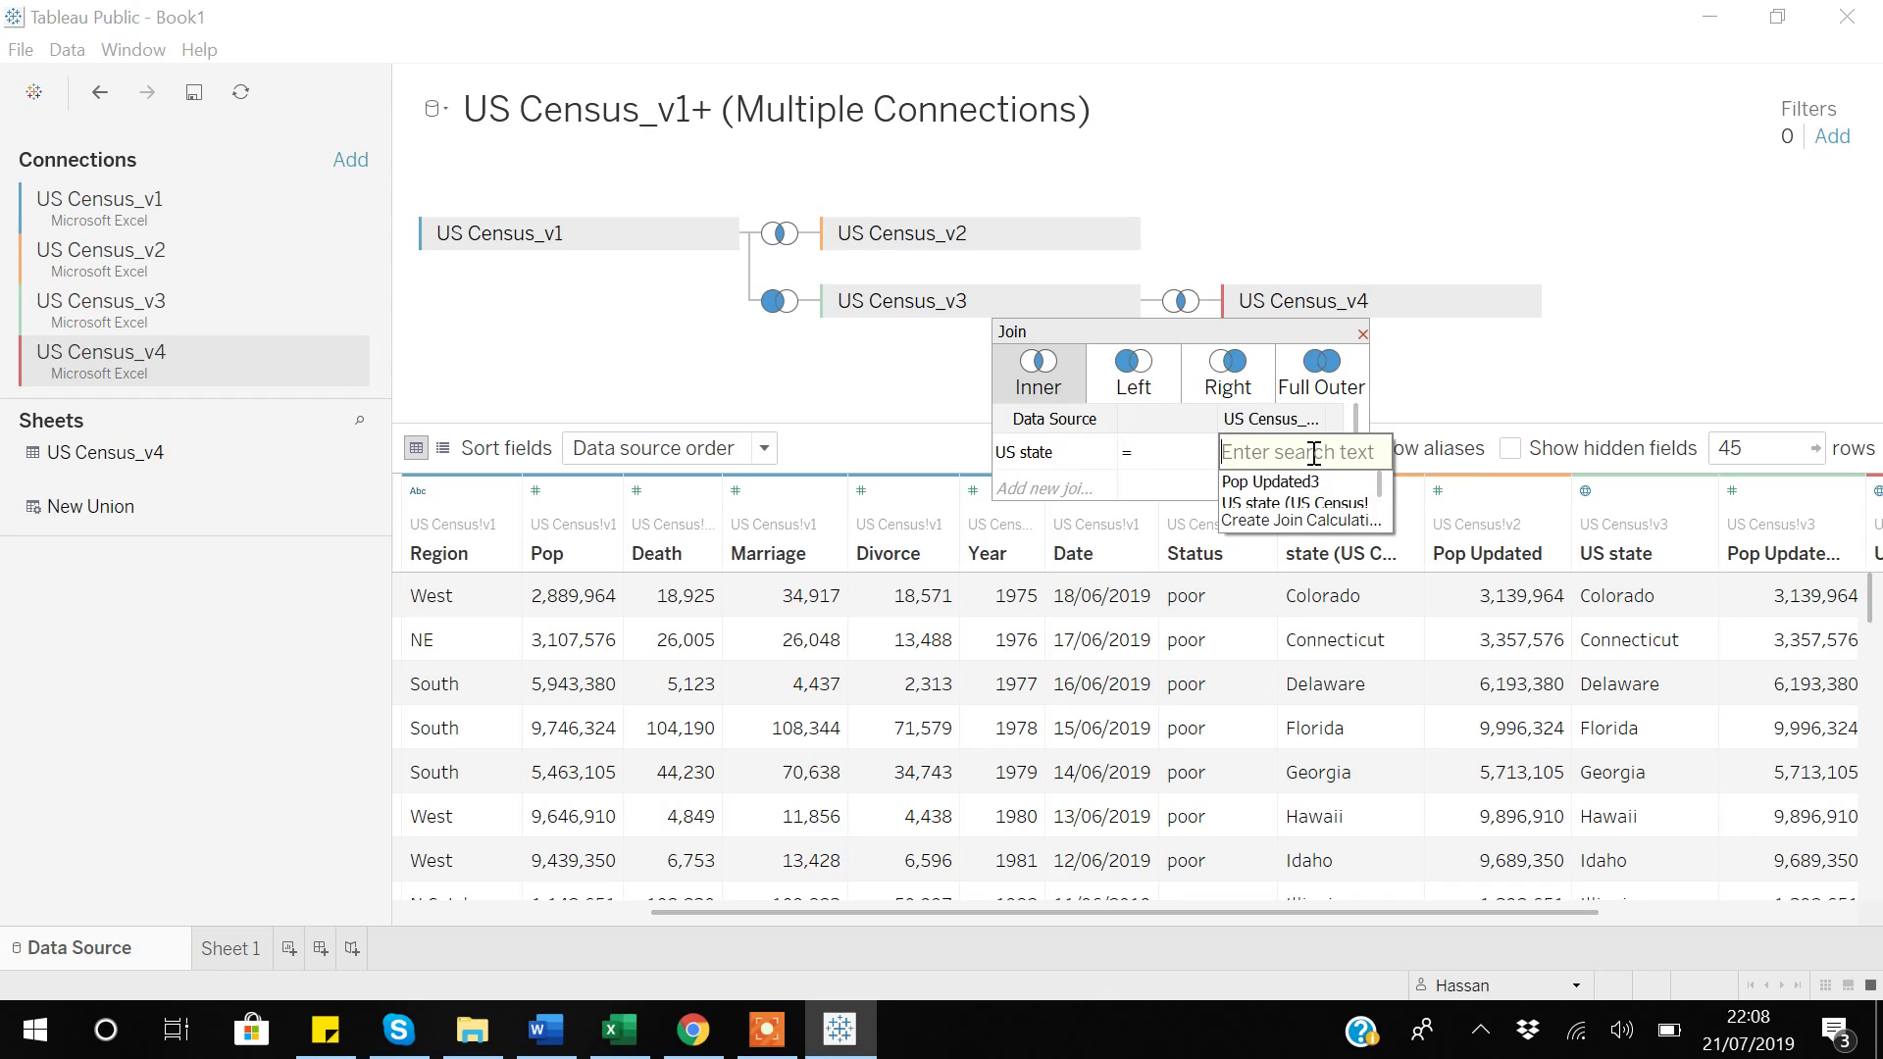
{"action": "scroll", "coordinate": [1278, 487], "scroll_direction": "down", "scroll_amount": 1}
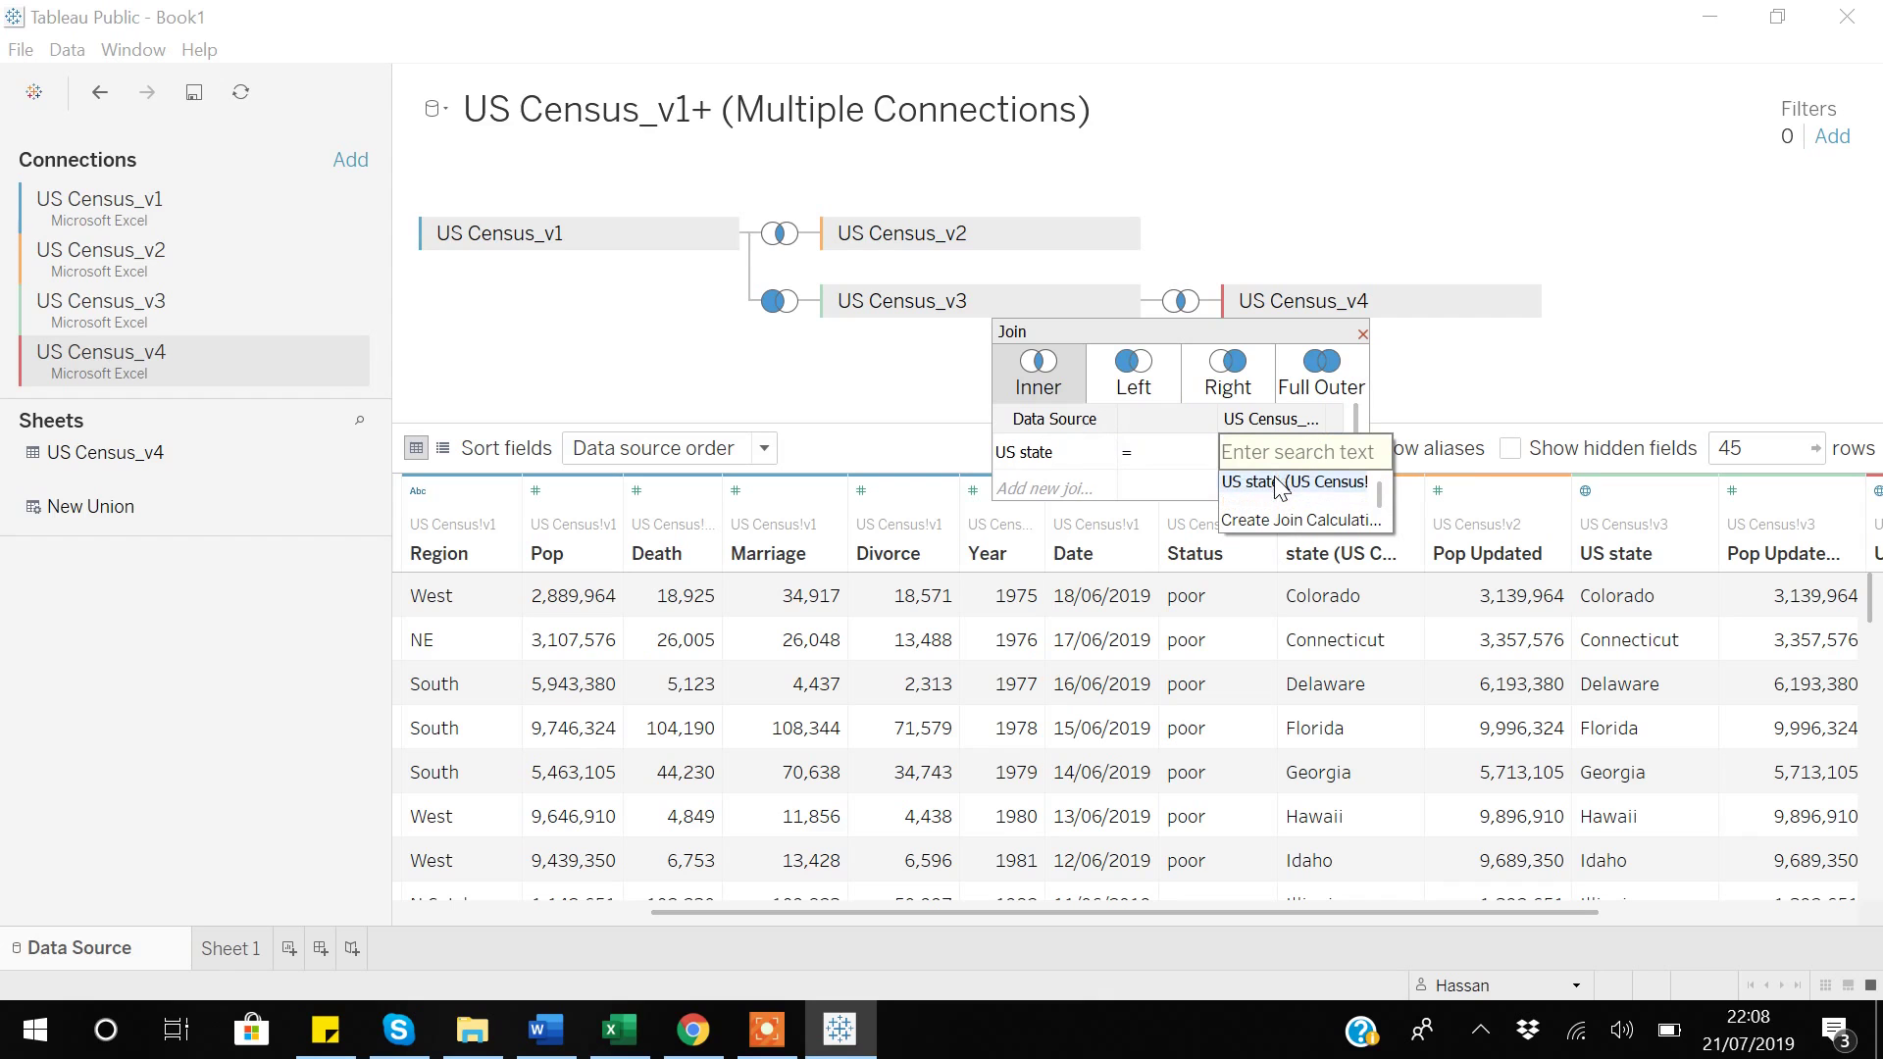
{"action": "left_click", "coordinate": [1064, 451]}
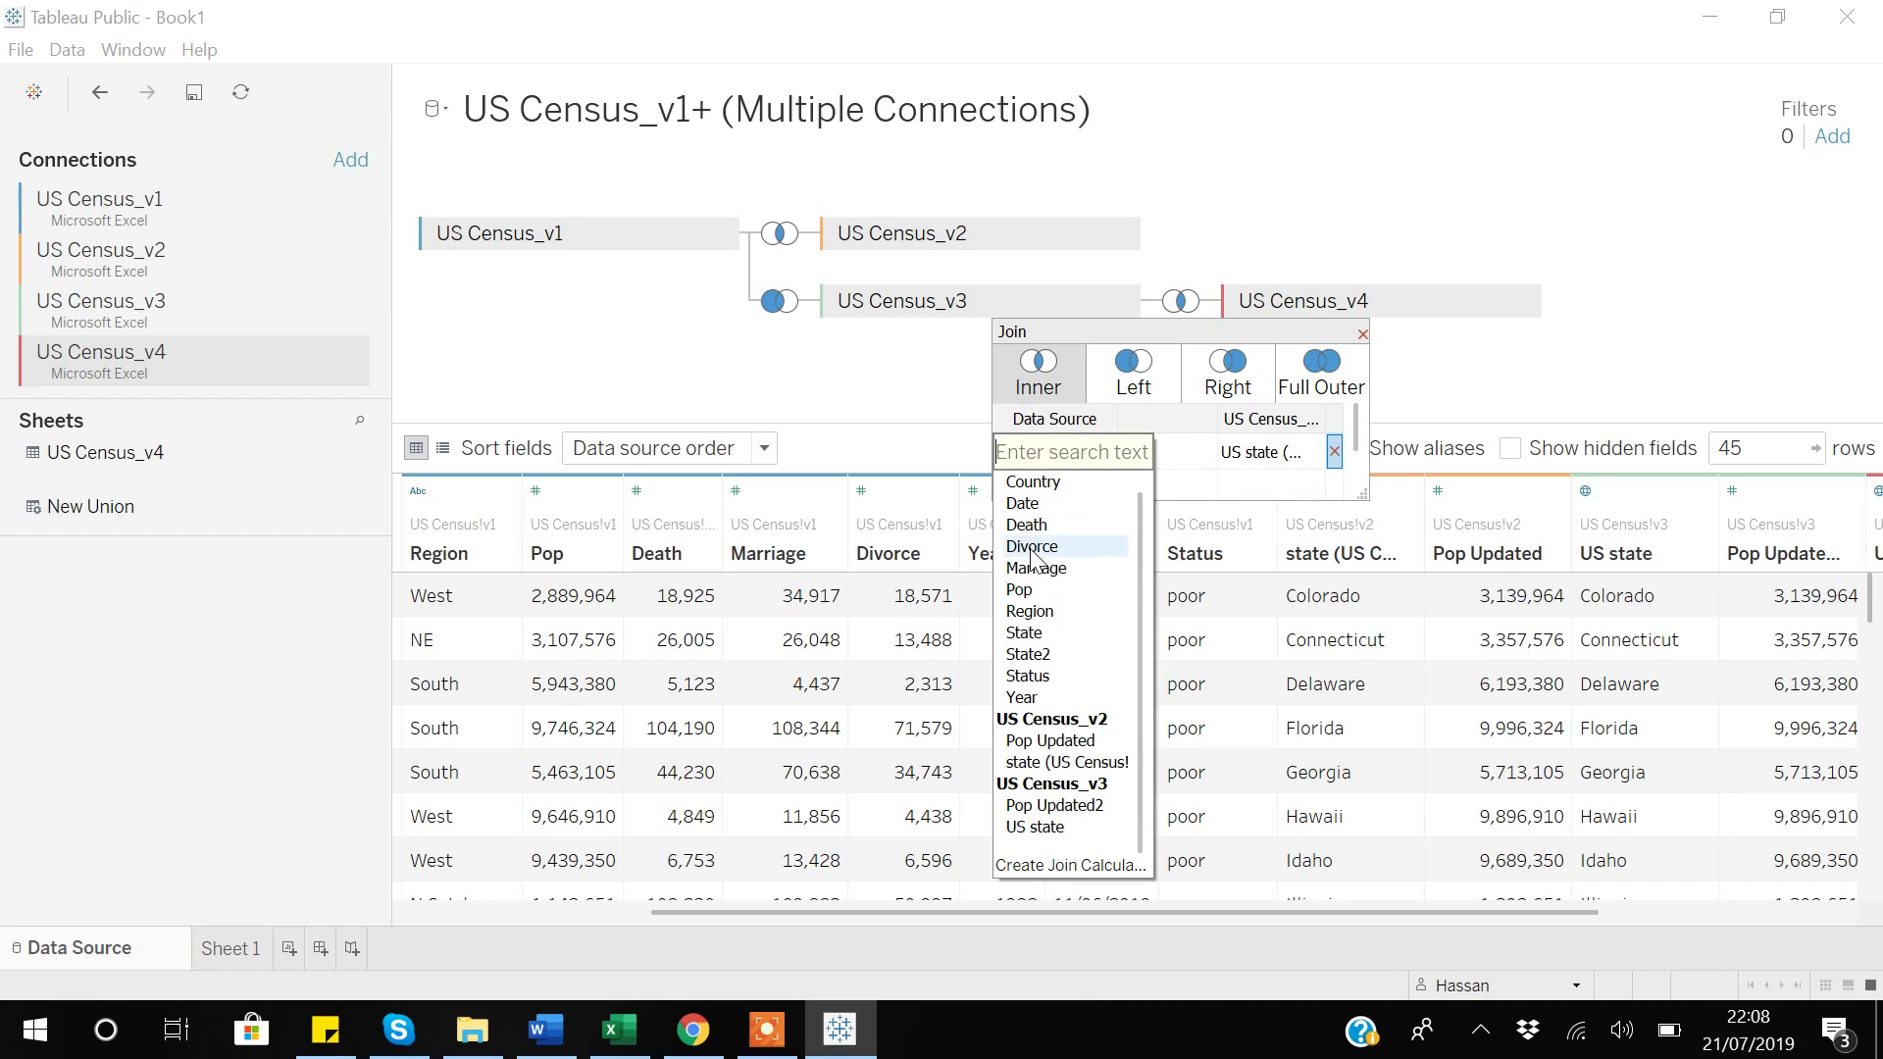
{"action": "left_click", "coordinate": [1023, 634]}
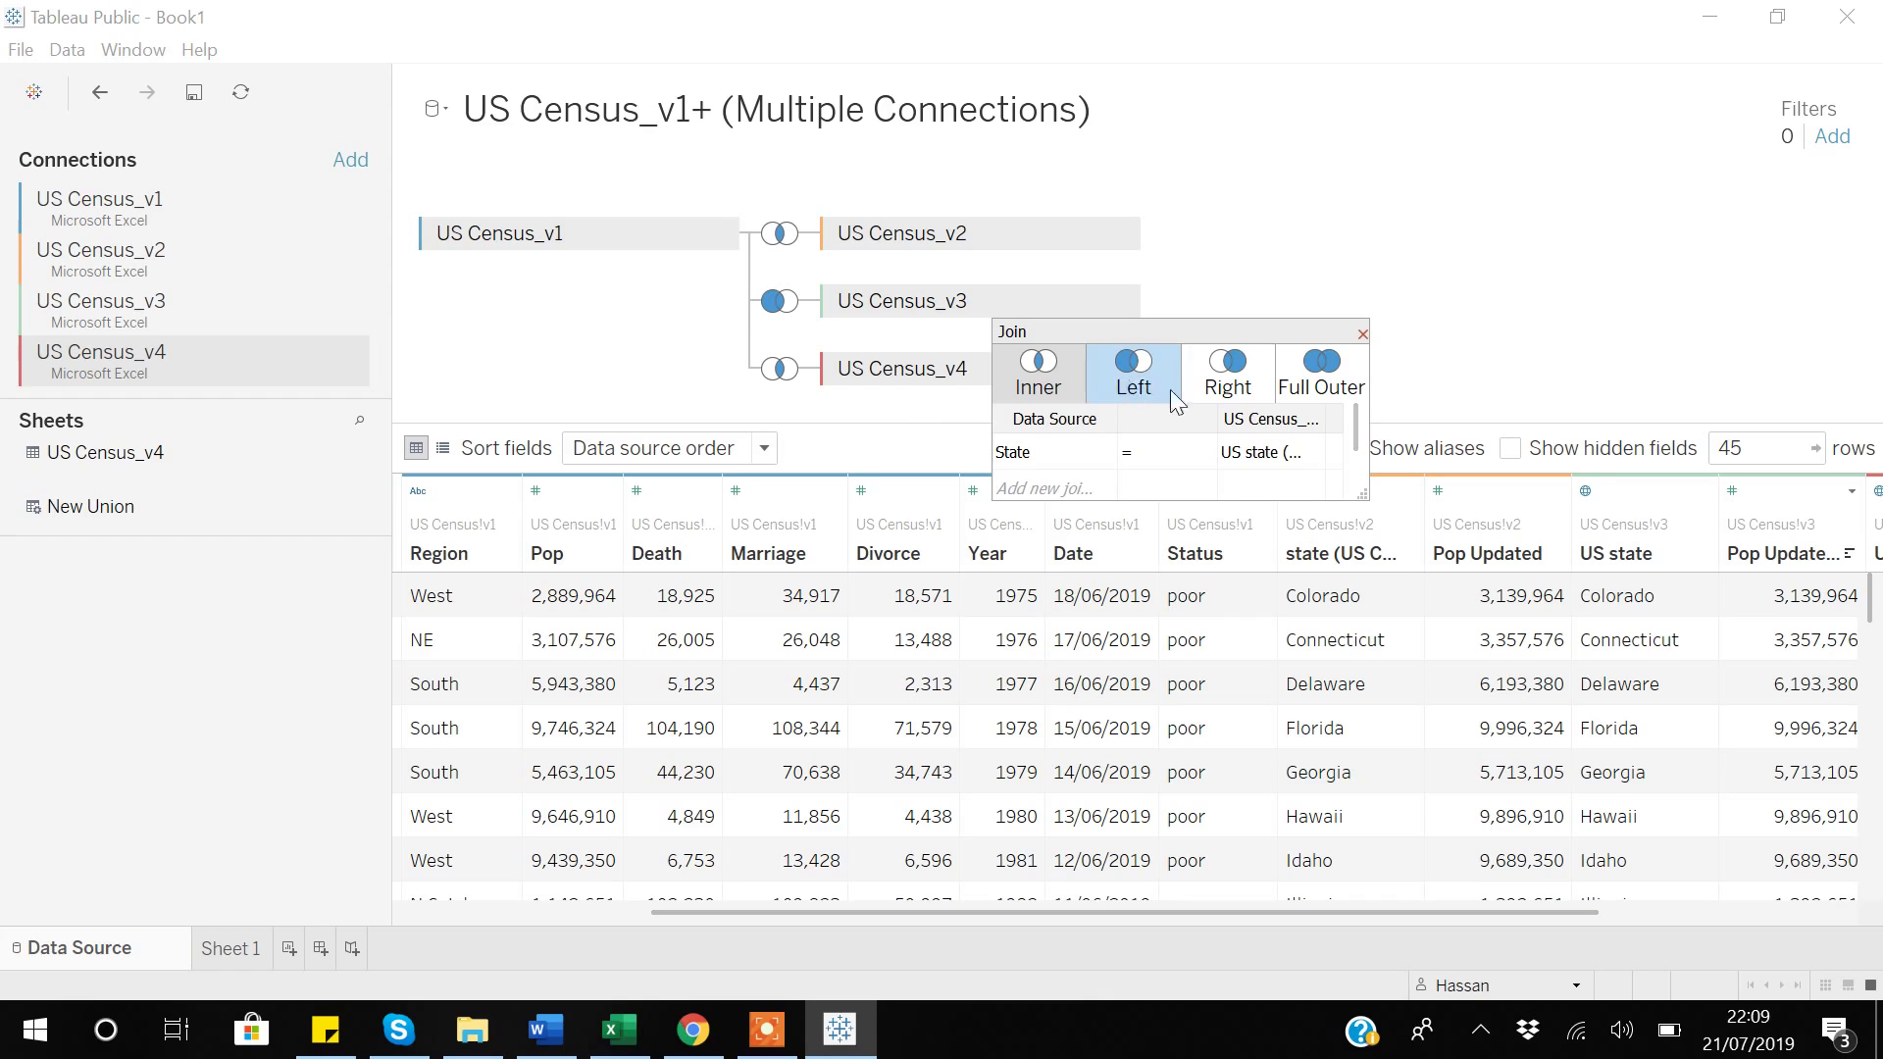
{"action": "left_click", "coordinate": [1319, 378]}
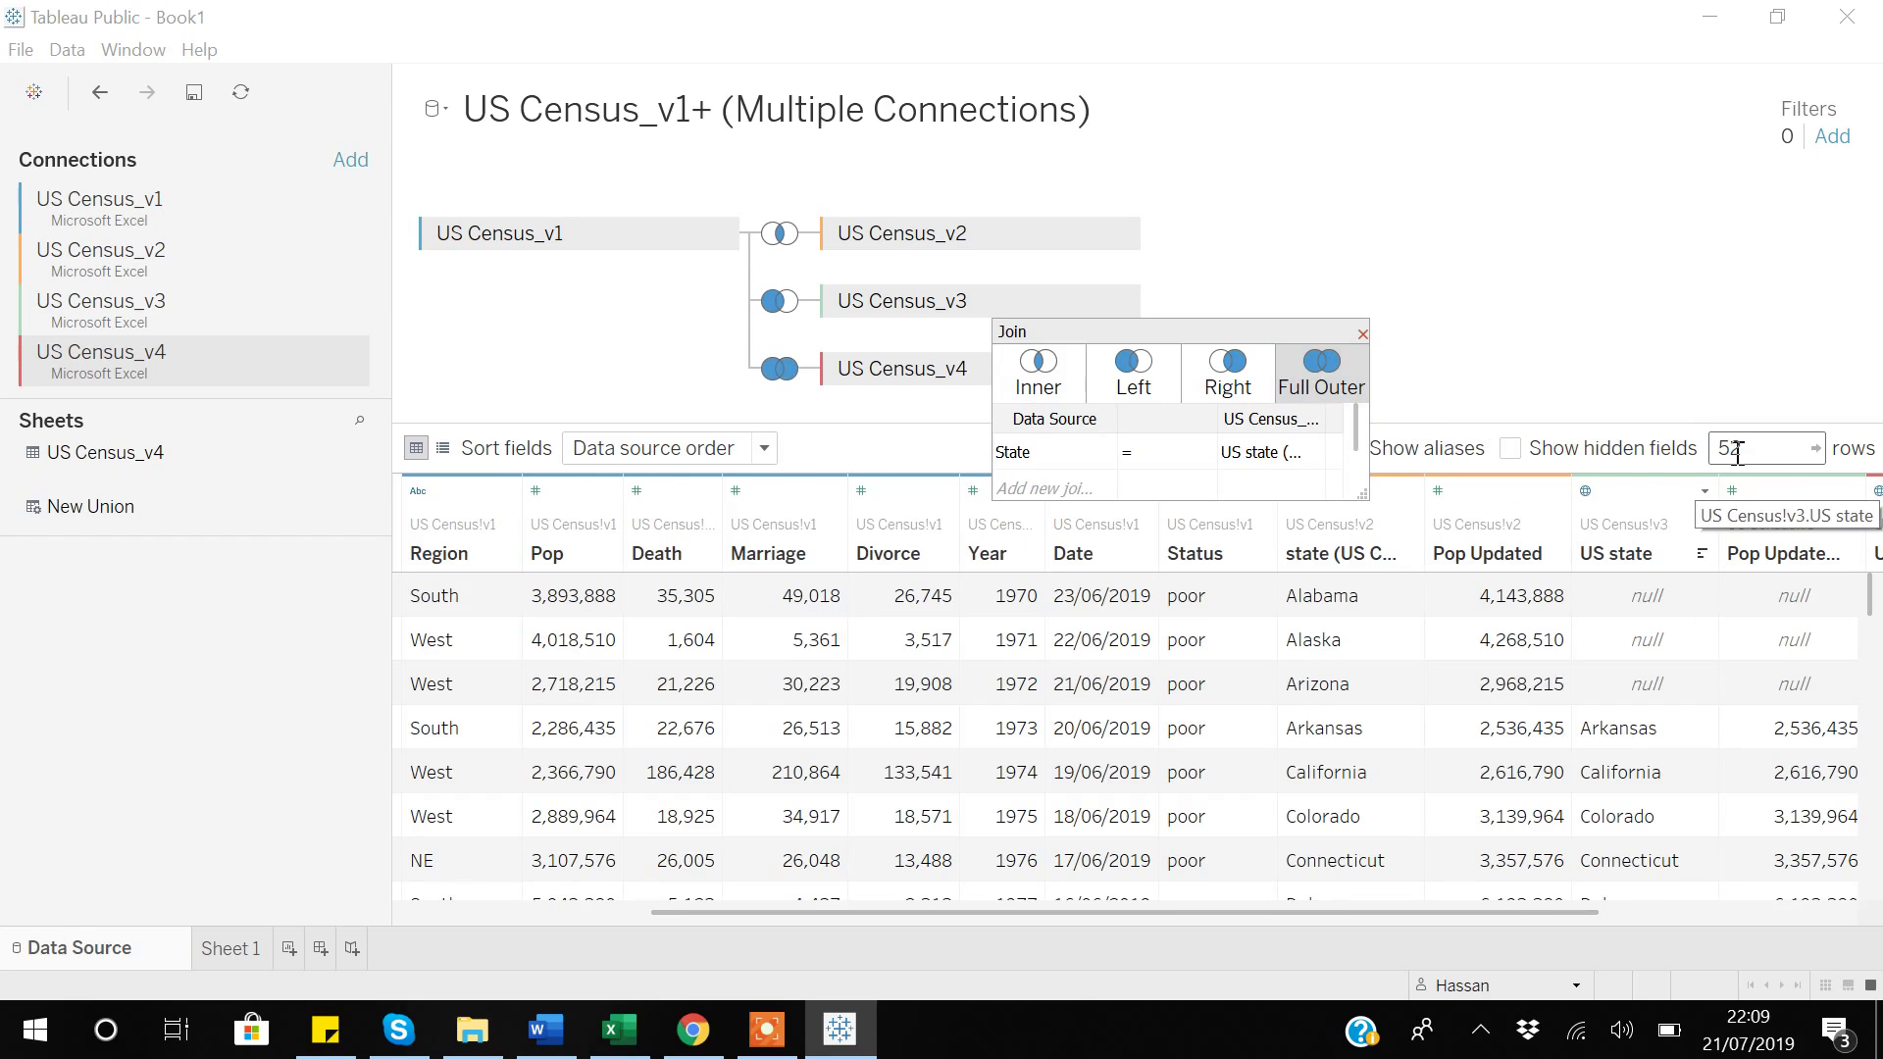
Step: In Sheet 1, add Pop Updated3 from US Census_v4 to the columns after Pop Updated2
{"action": "left_click", "coordinate": [230, 950]}
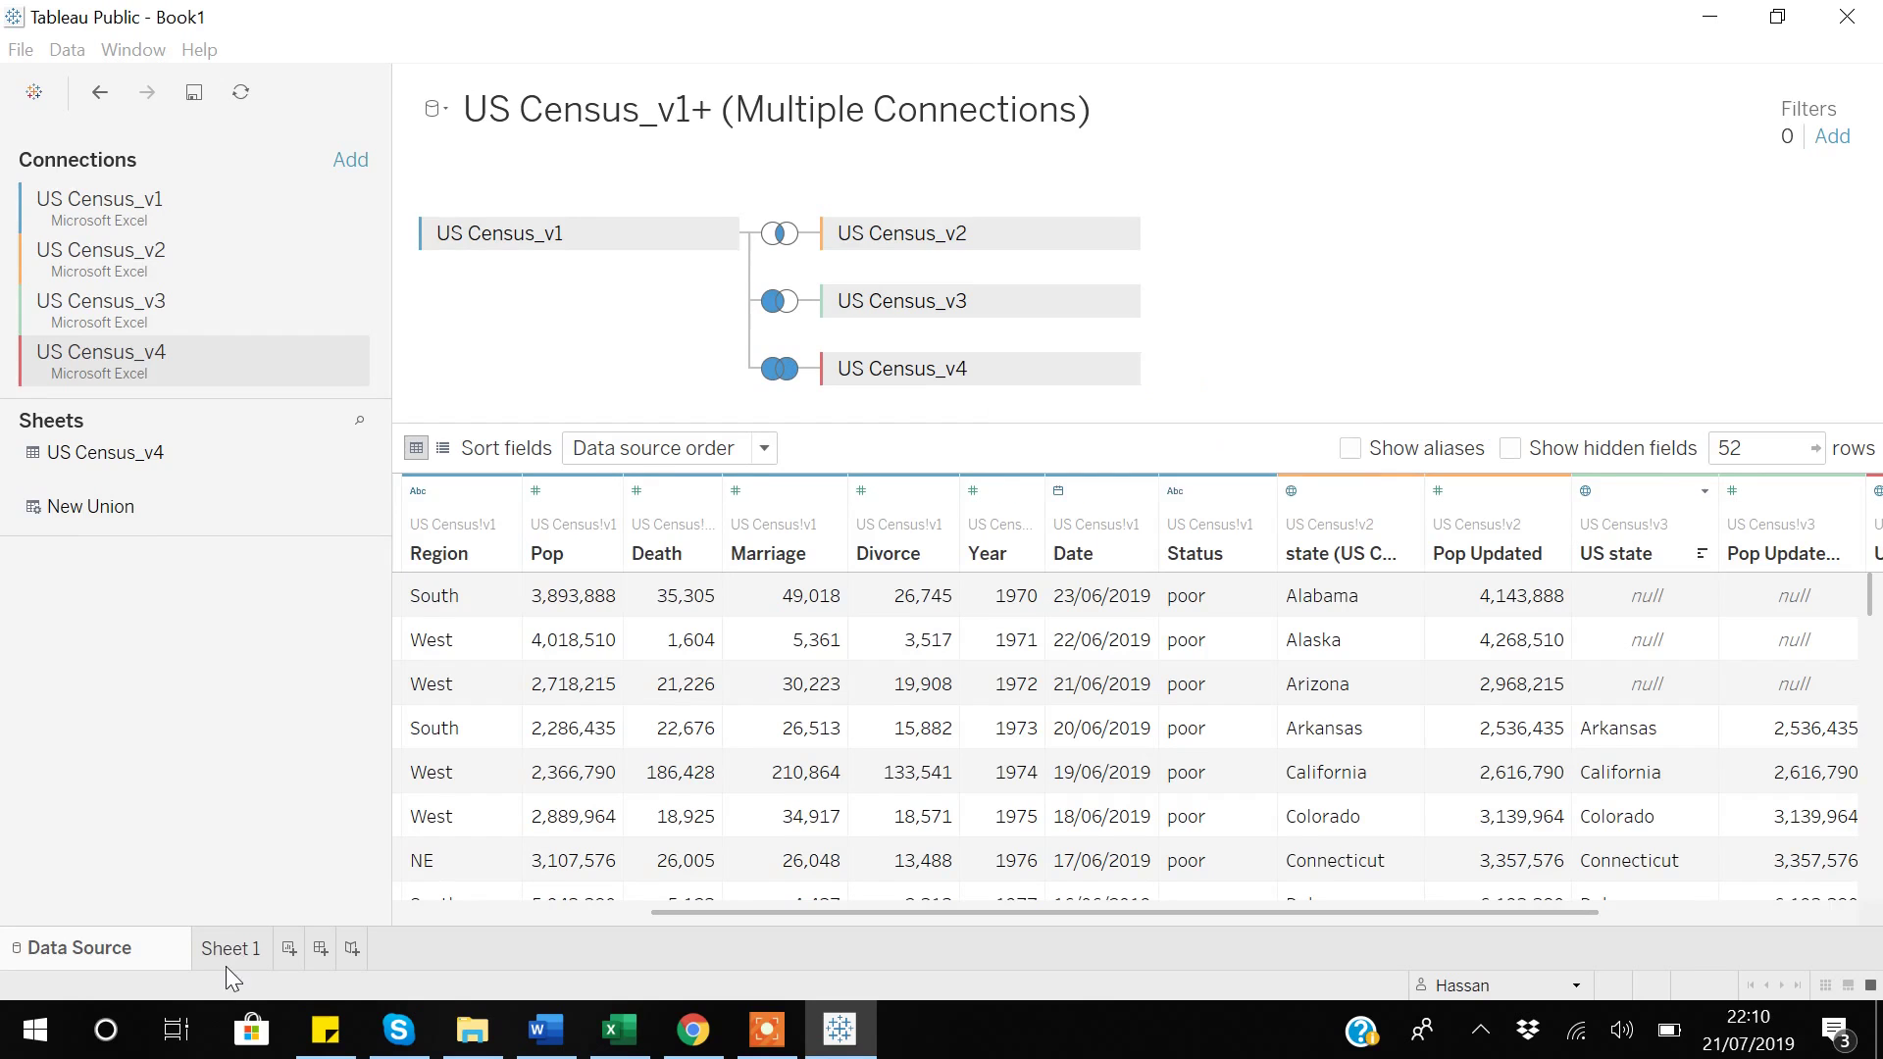
{"action": "left_click", "coordinate": [80, 853]}
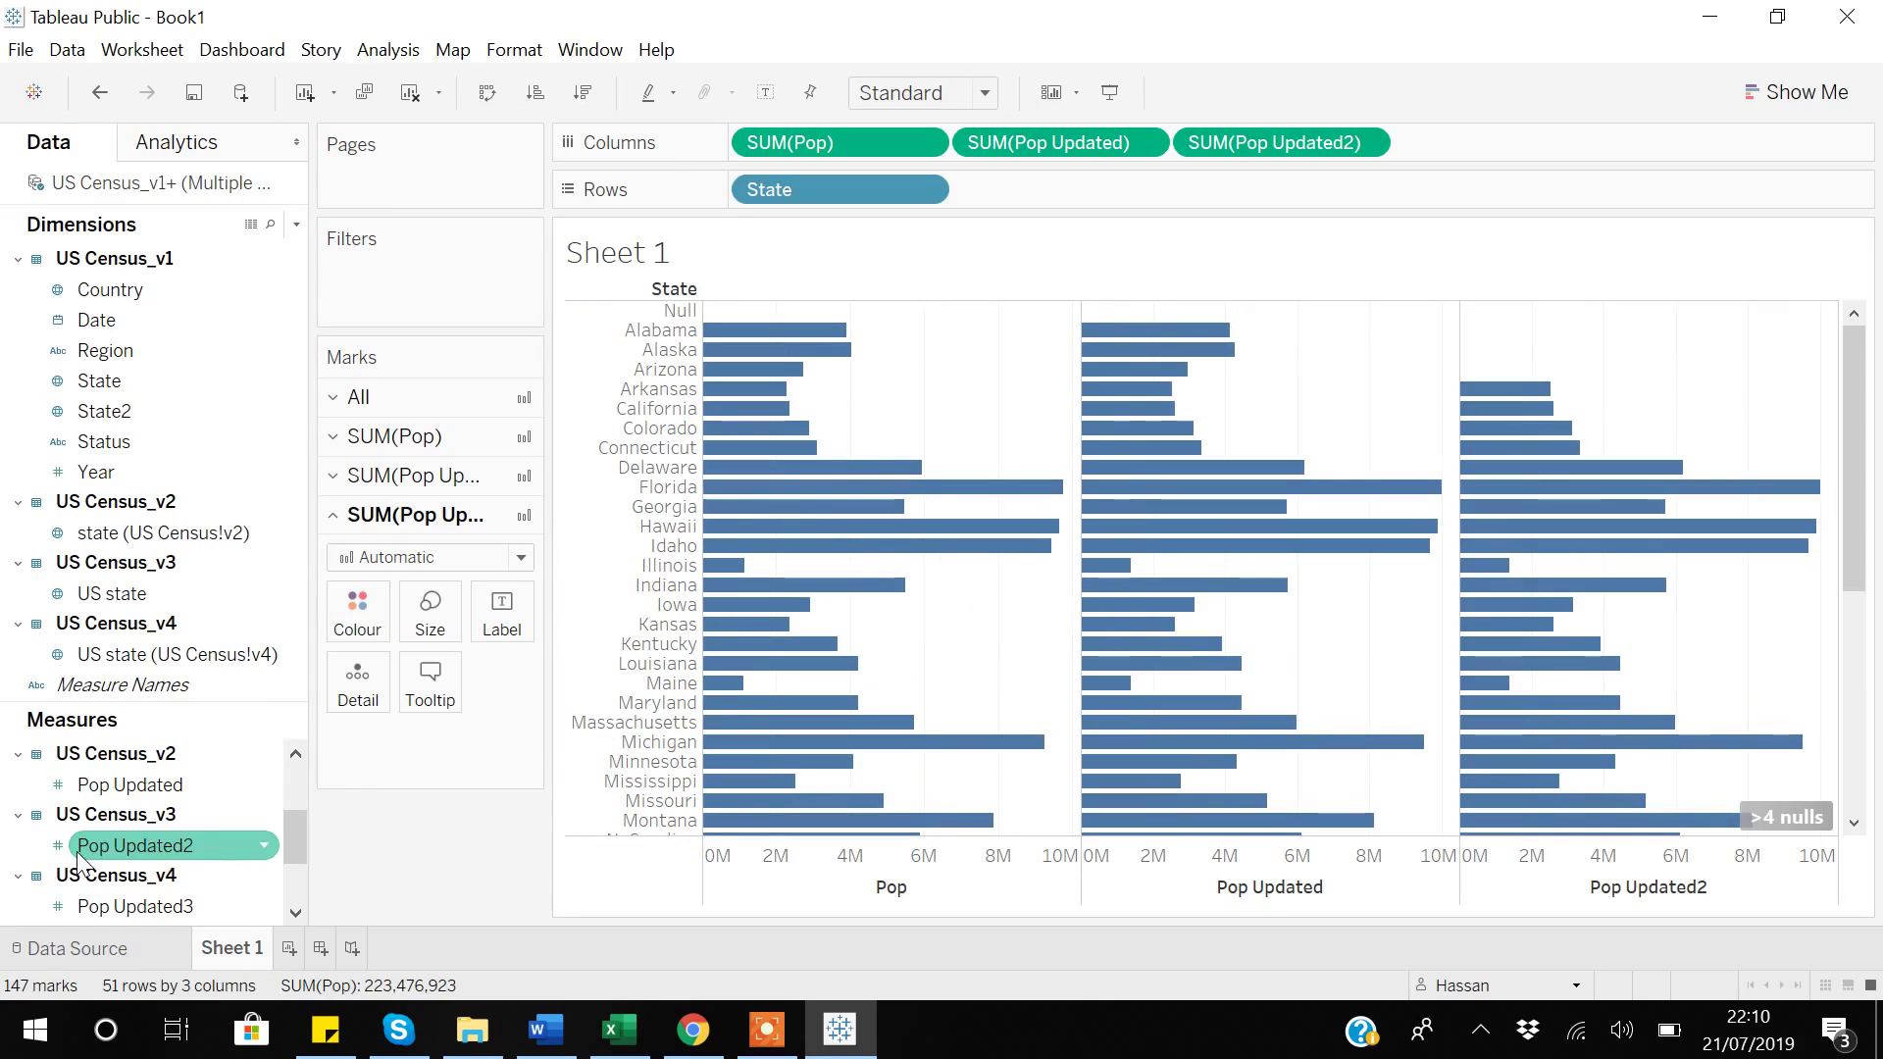
{"action": "scroll", "coordinate": [79, 860], "scroll_direction": "down", "scroll_amount": 1}
{"action": "left_click", "coordinate": [140, 816]}
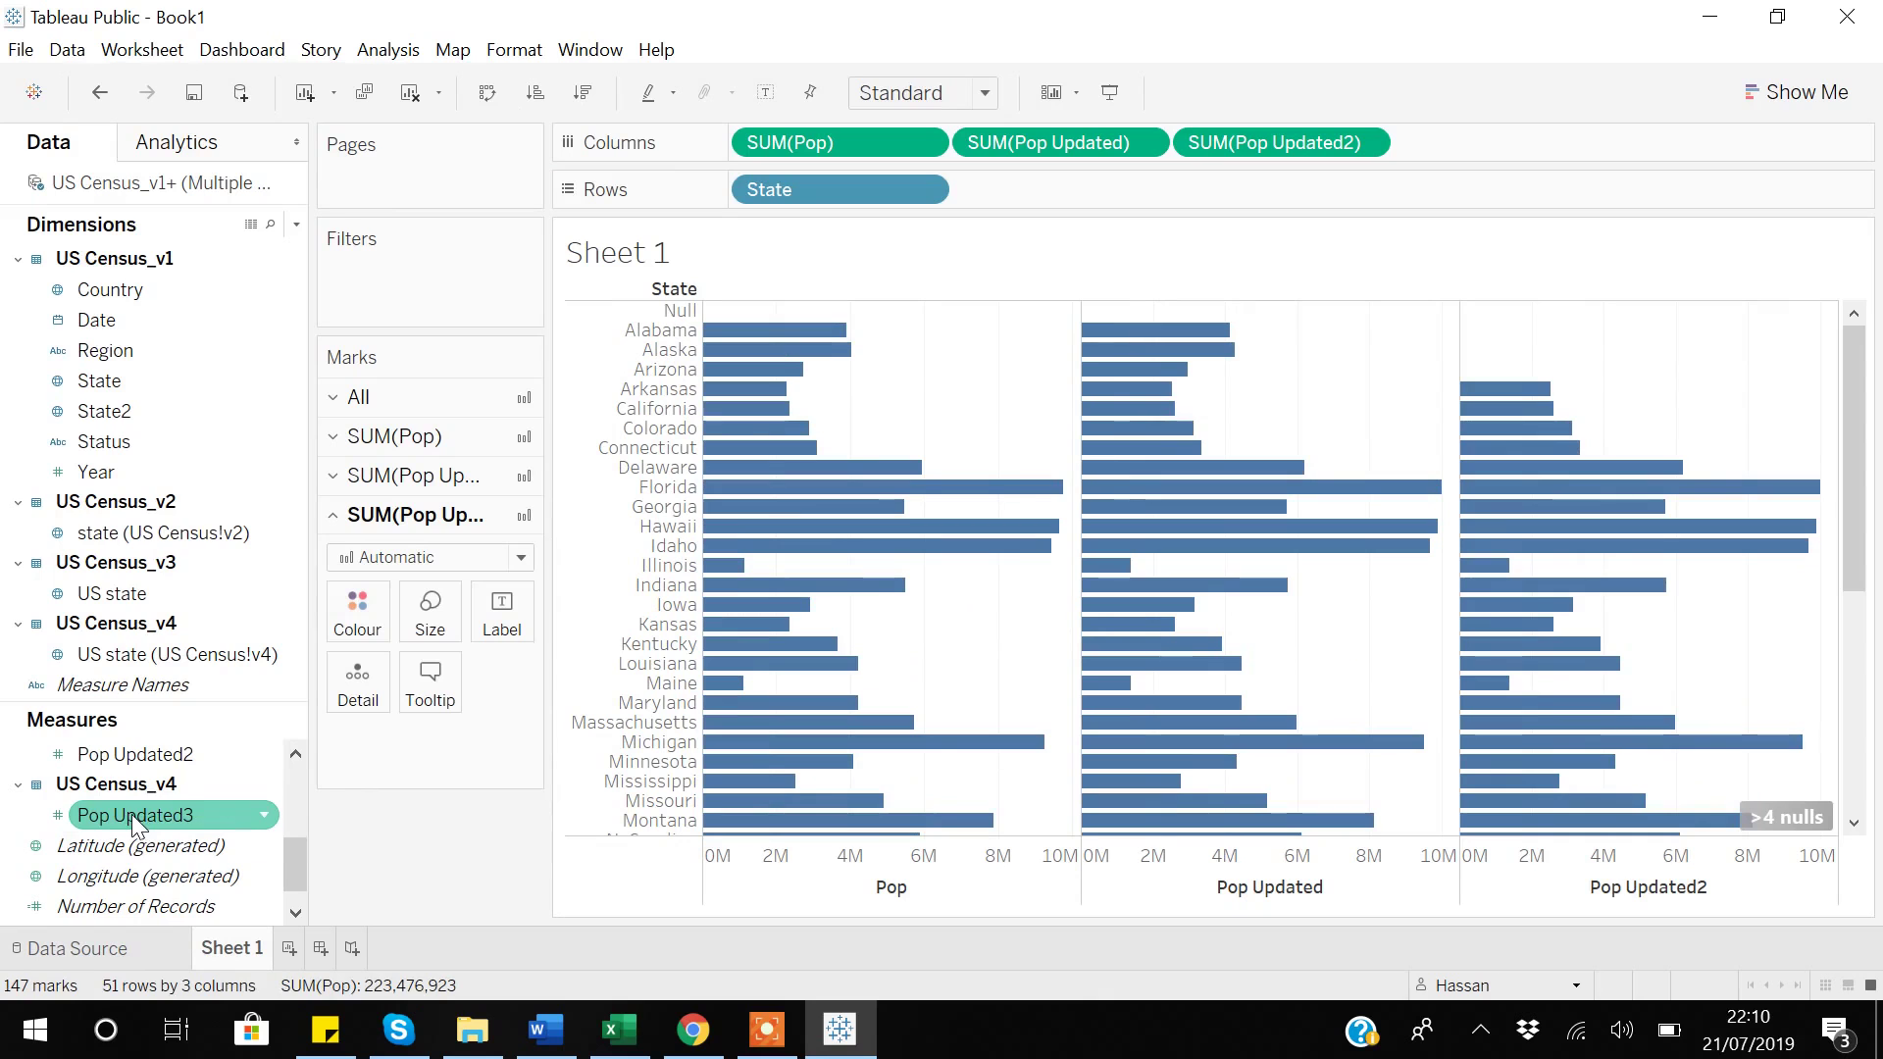
{"action": "left_click", "coordinate": [135, 814], "text": "ctrl"}
{"action": "left_click_drag", "start_coordinate": [145, 804], "coordinate": [1561, 140]}
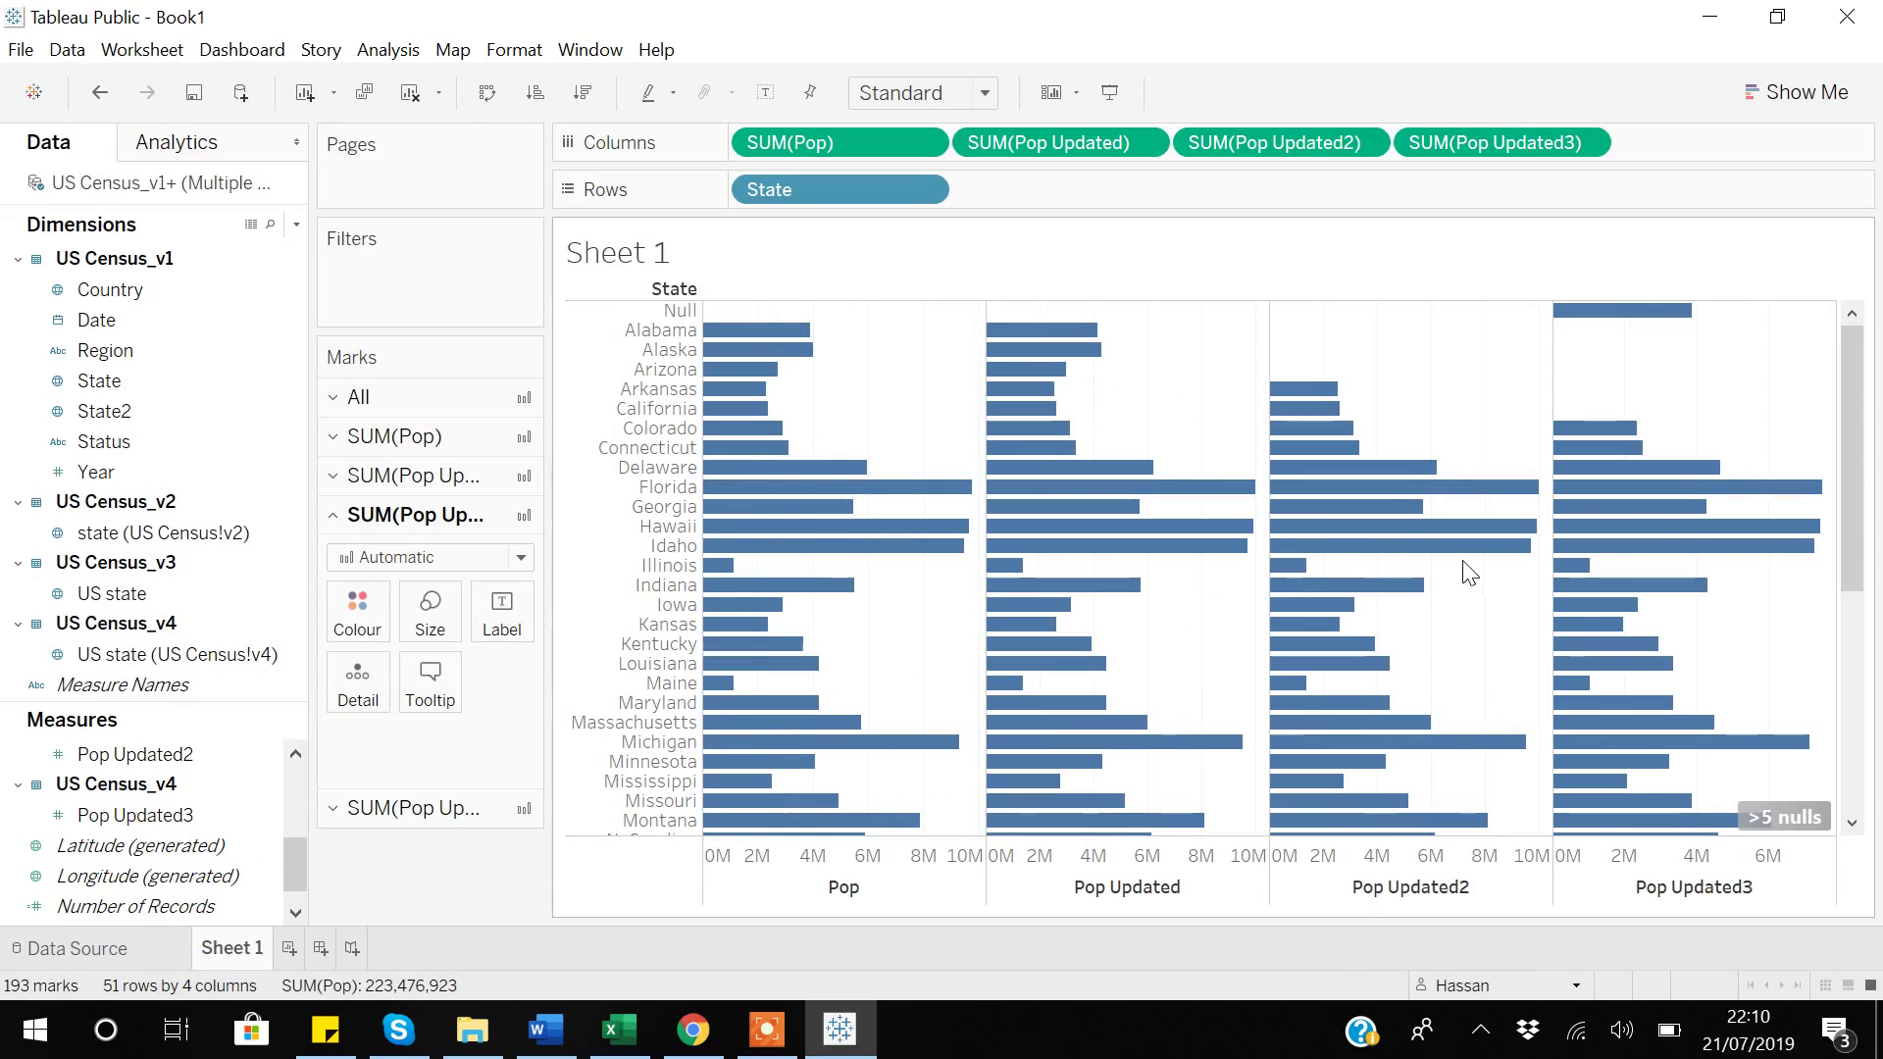
Step: Compare the four population measures across all states in the bar chart, including the Null row and the S. Carolina bar's details
{"action": "mouse_move", "coordinate": [1616, 318]}
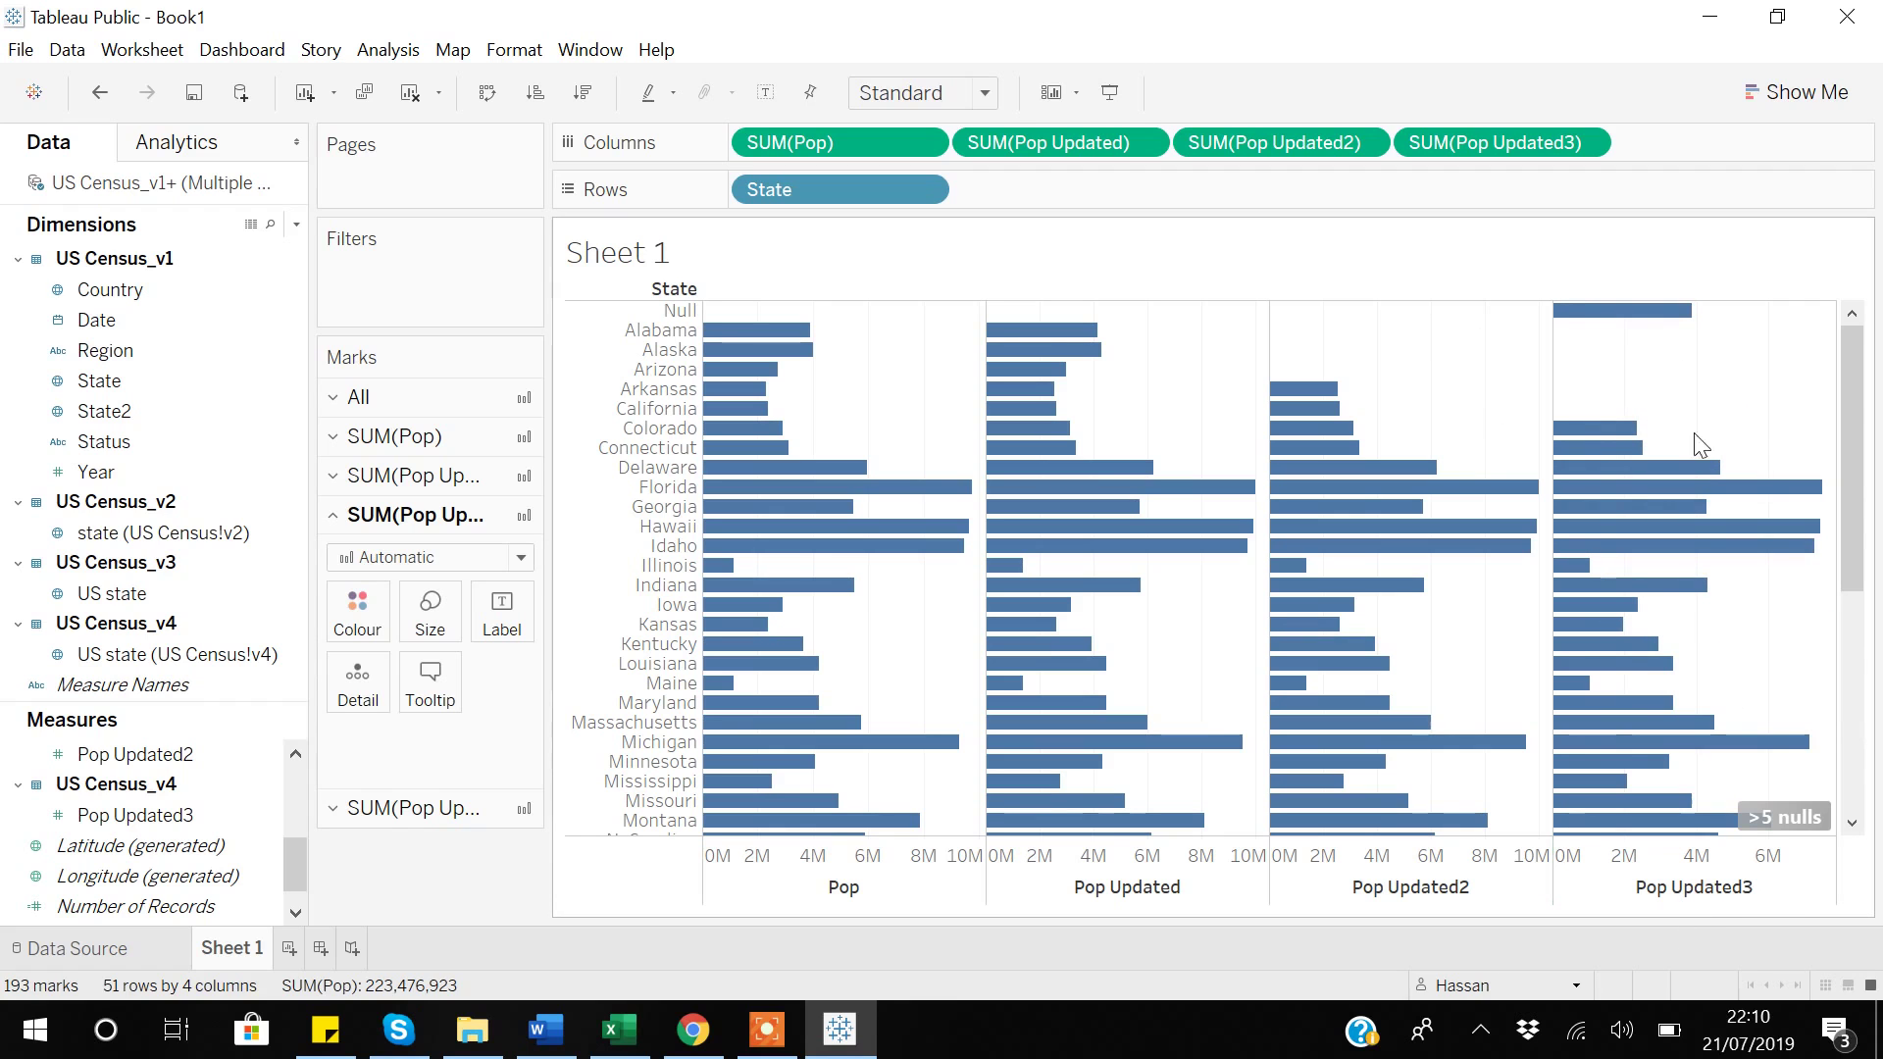
{"action": "scroll", "coordinate": [1592, 414], "scroll_direction": "down", "scroll_amount": 8}
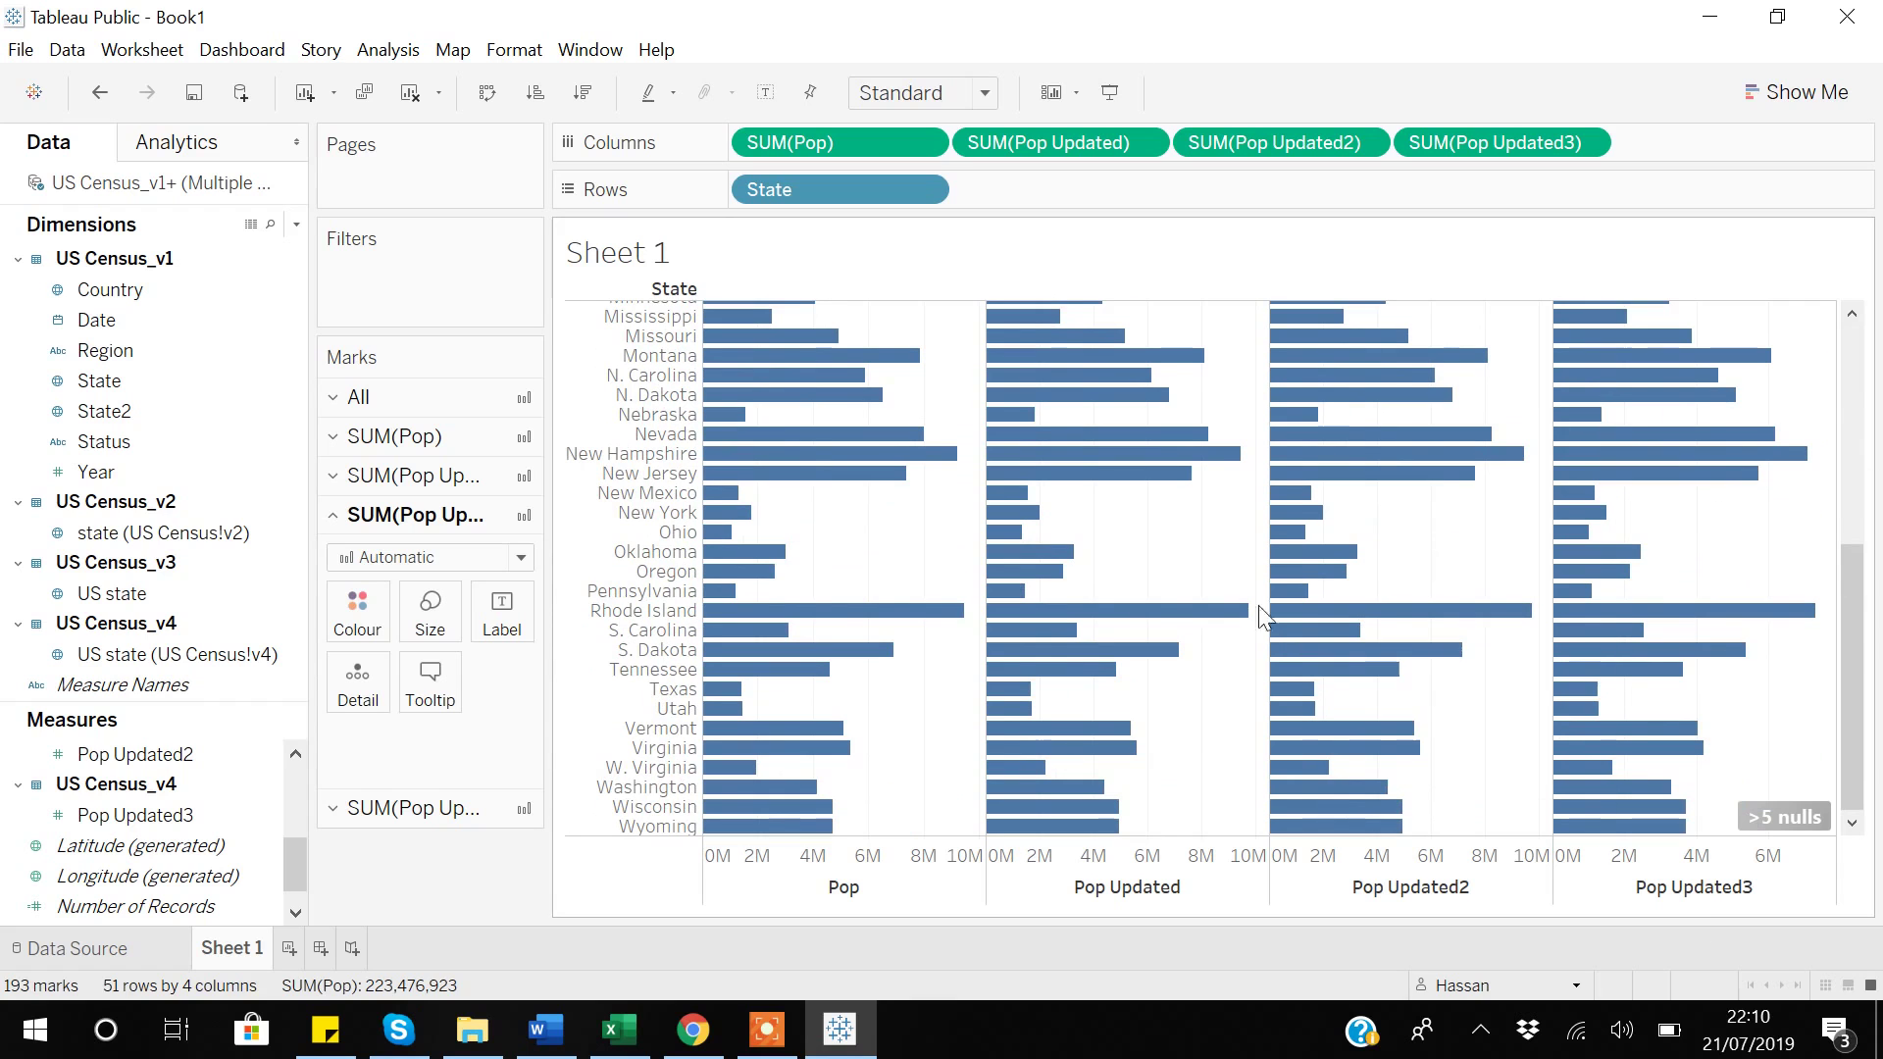
{"action": "mouse_move", "coordinate": [1645, 804]}
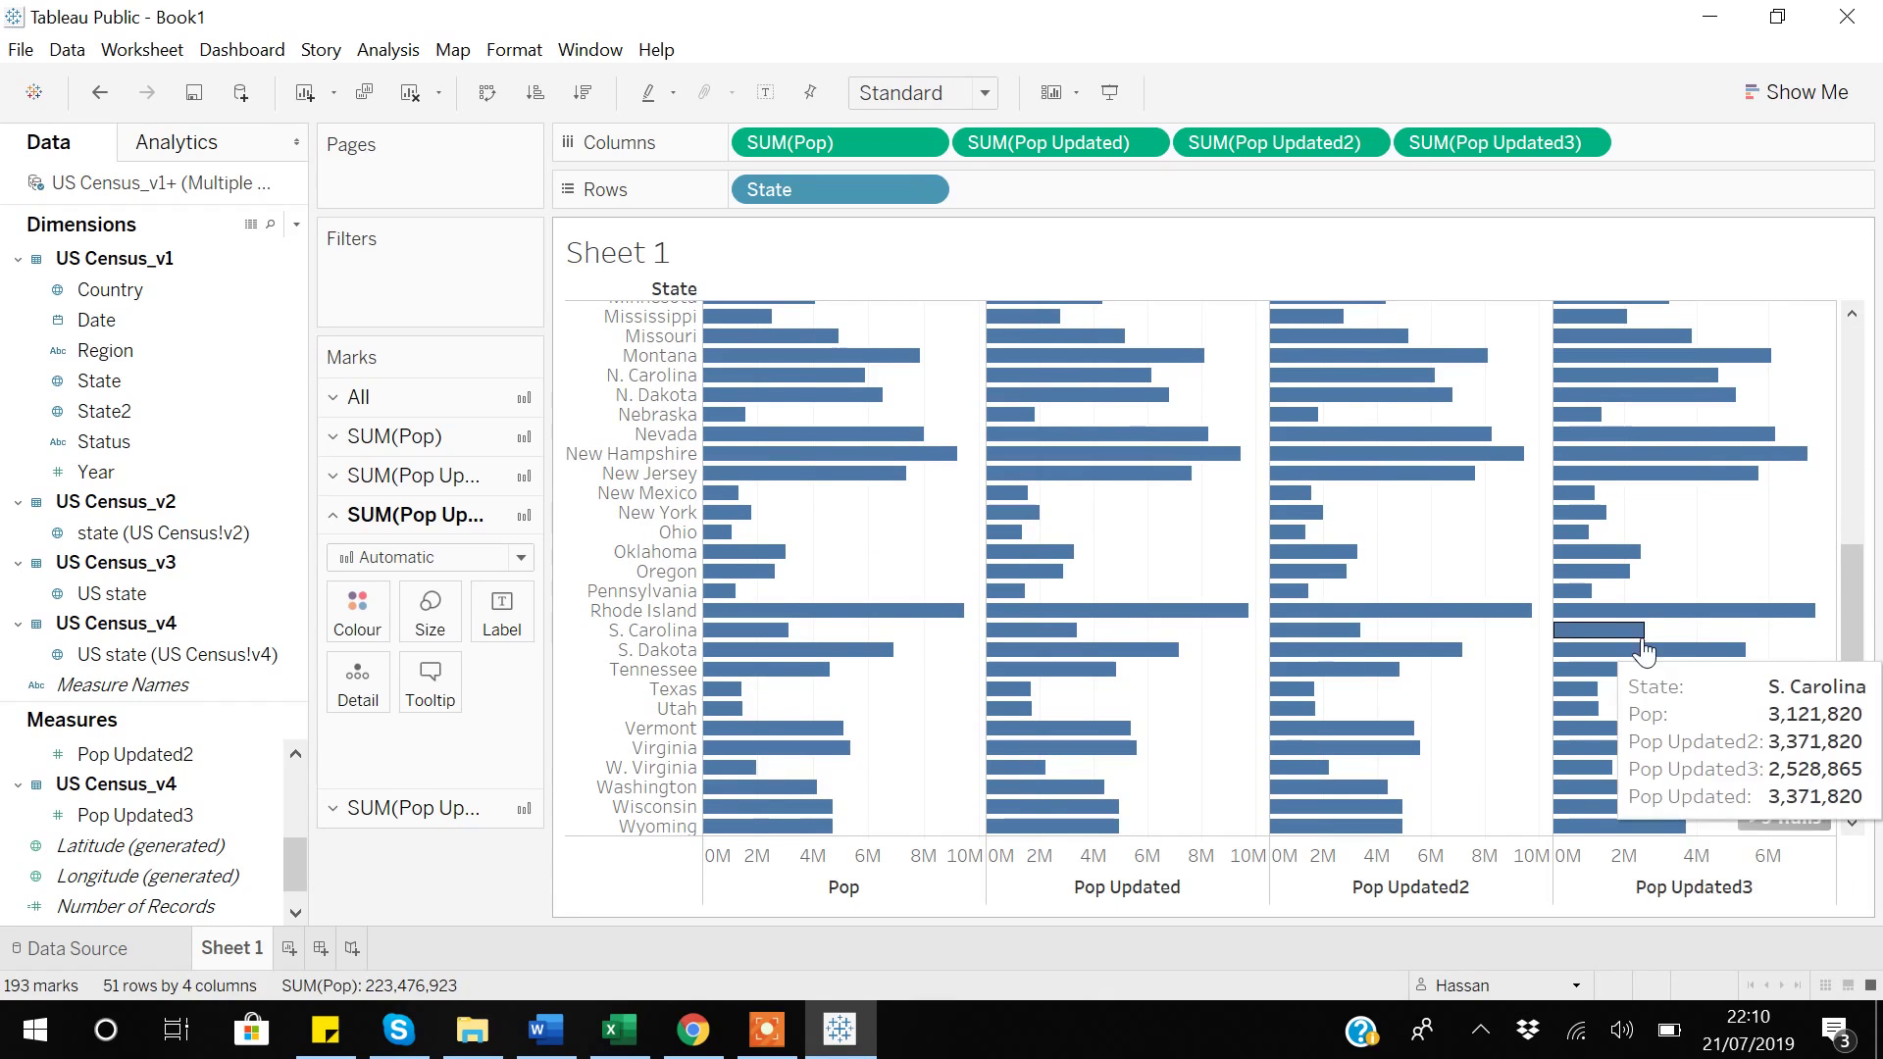
{"action": "scroll", "coordinate": [1641, 638], "scroll_direction": "up", "scroll_amount": 8}
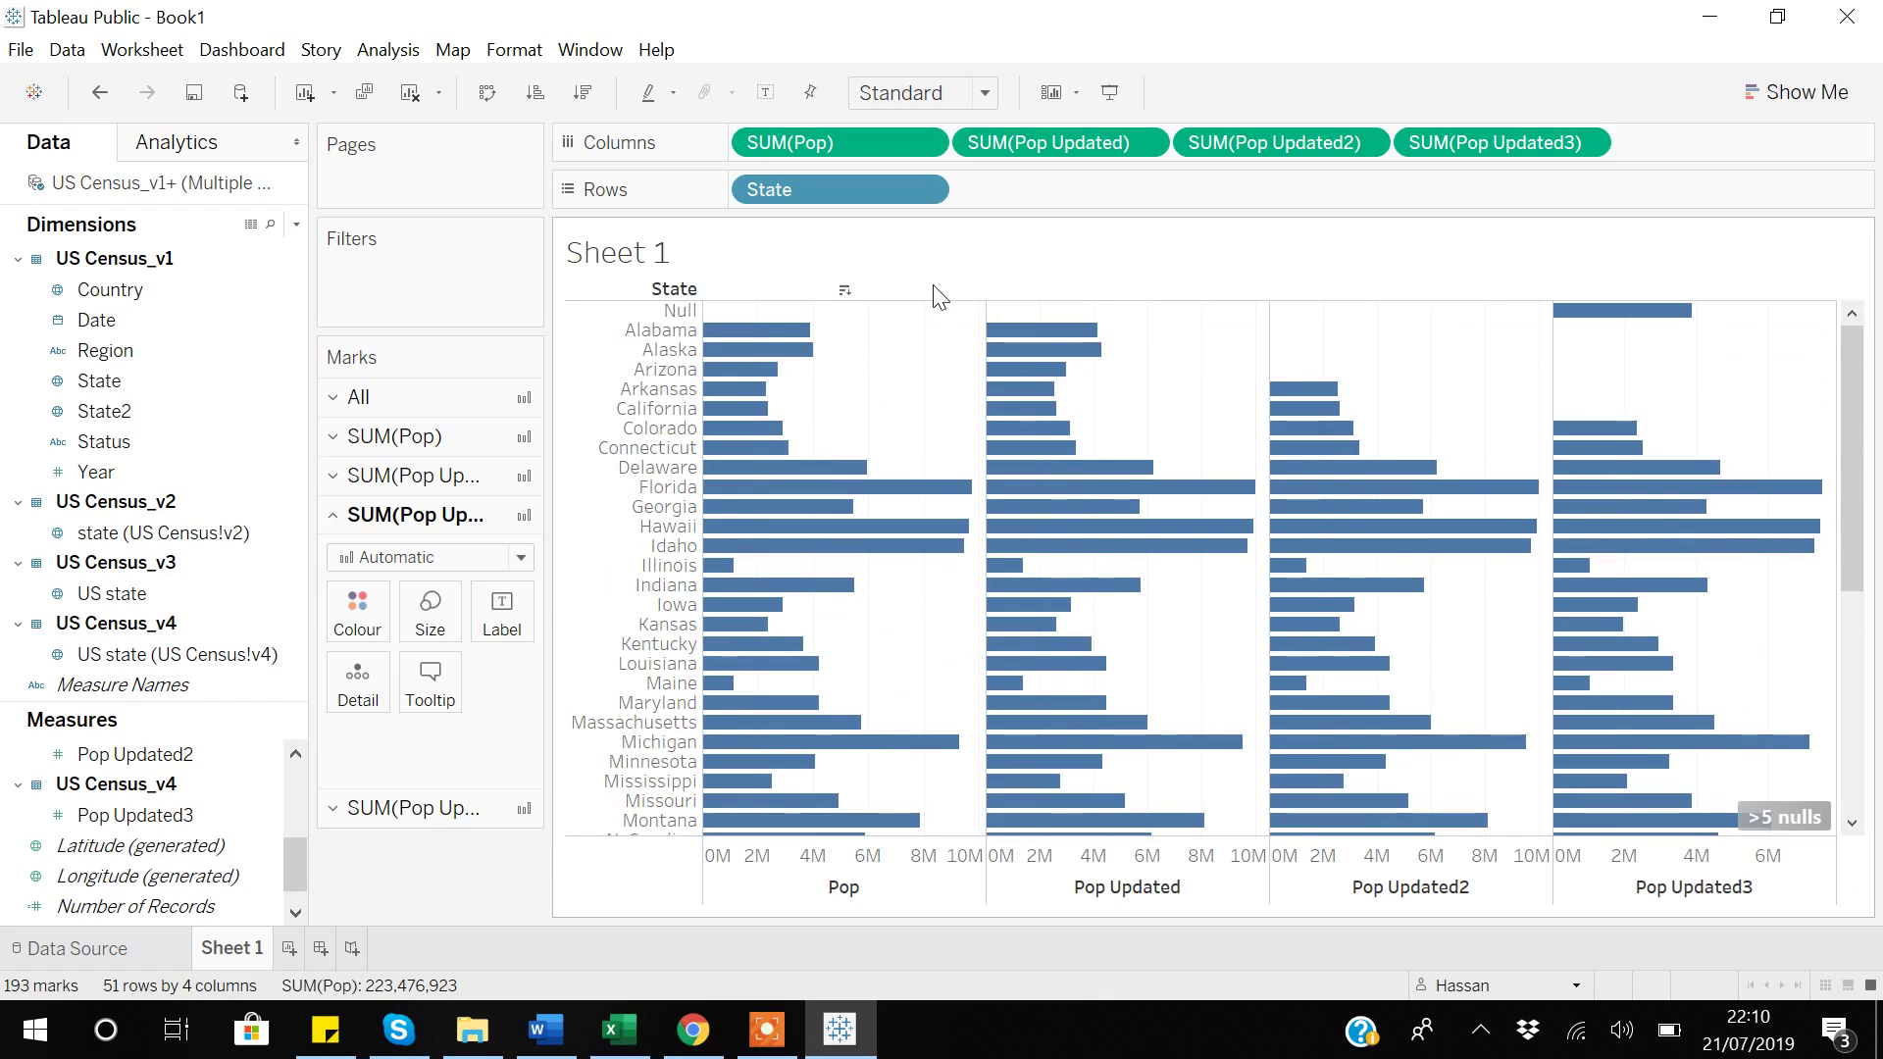
{"action": "mouse_move", "coordinate": [713, 523]}
{"action": "mouse_move", "coordinate": [1578, 493]}
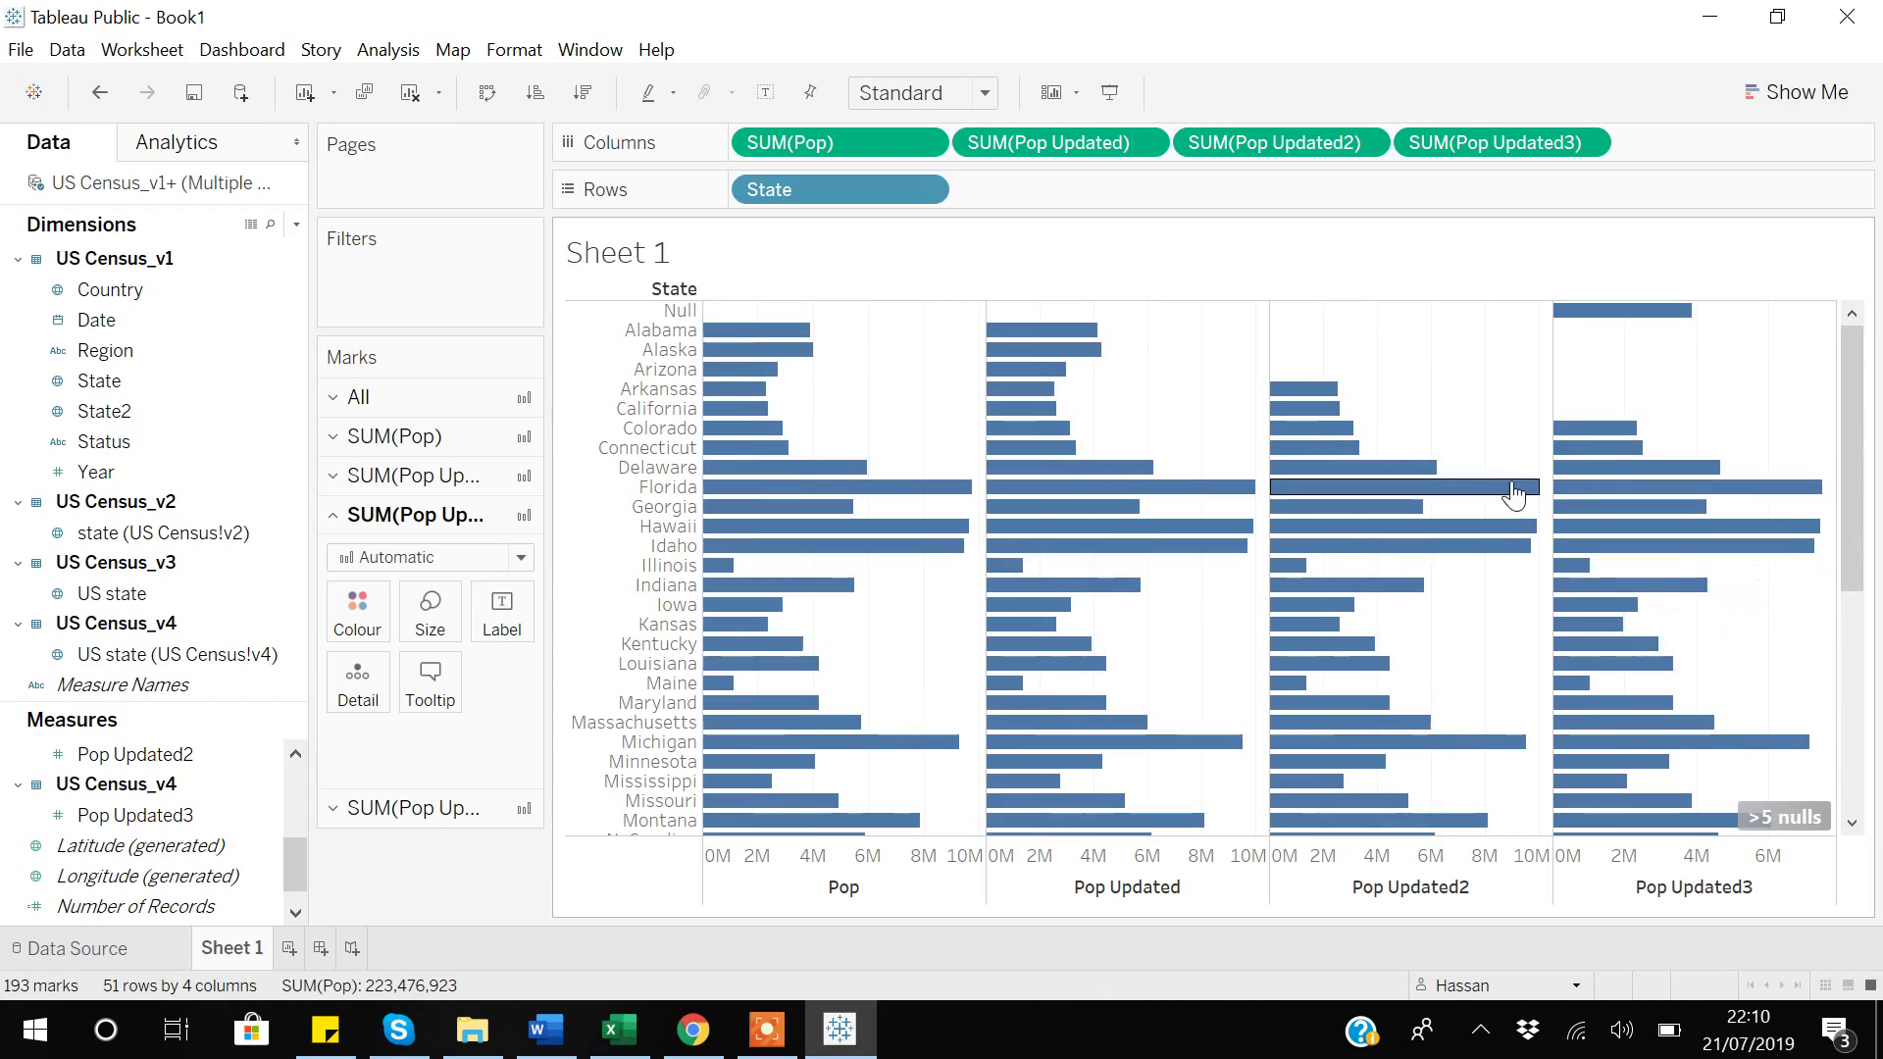
{"action": "mouse_move", "coordinate": [1163, 496]}
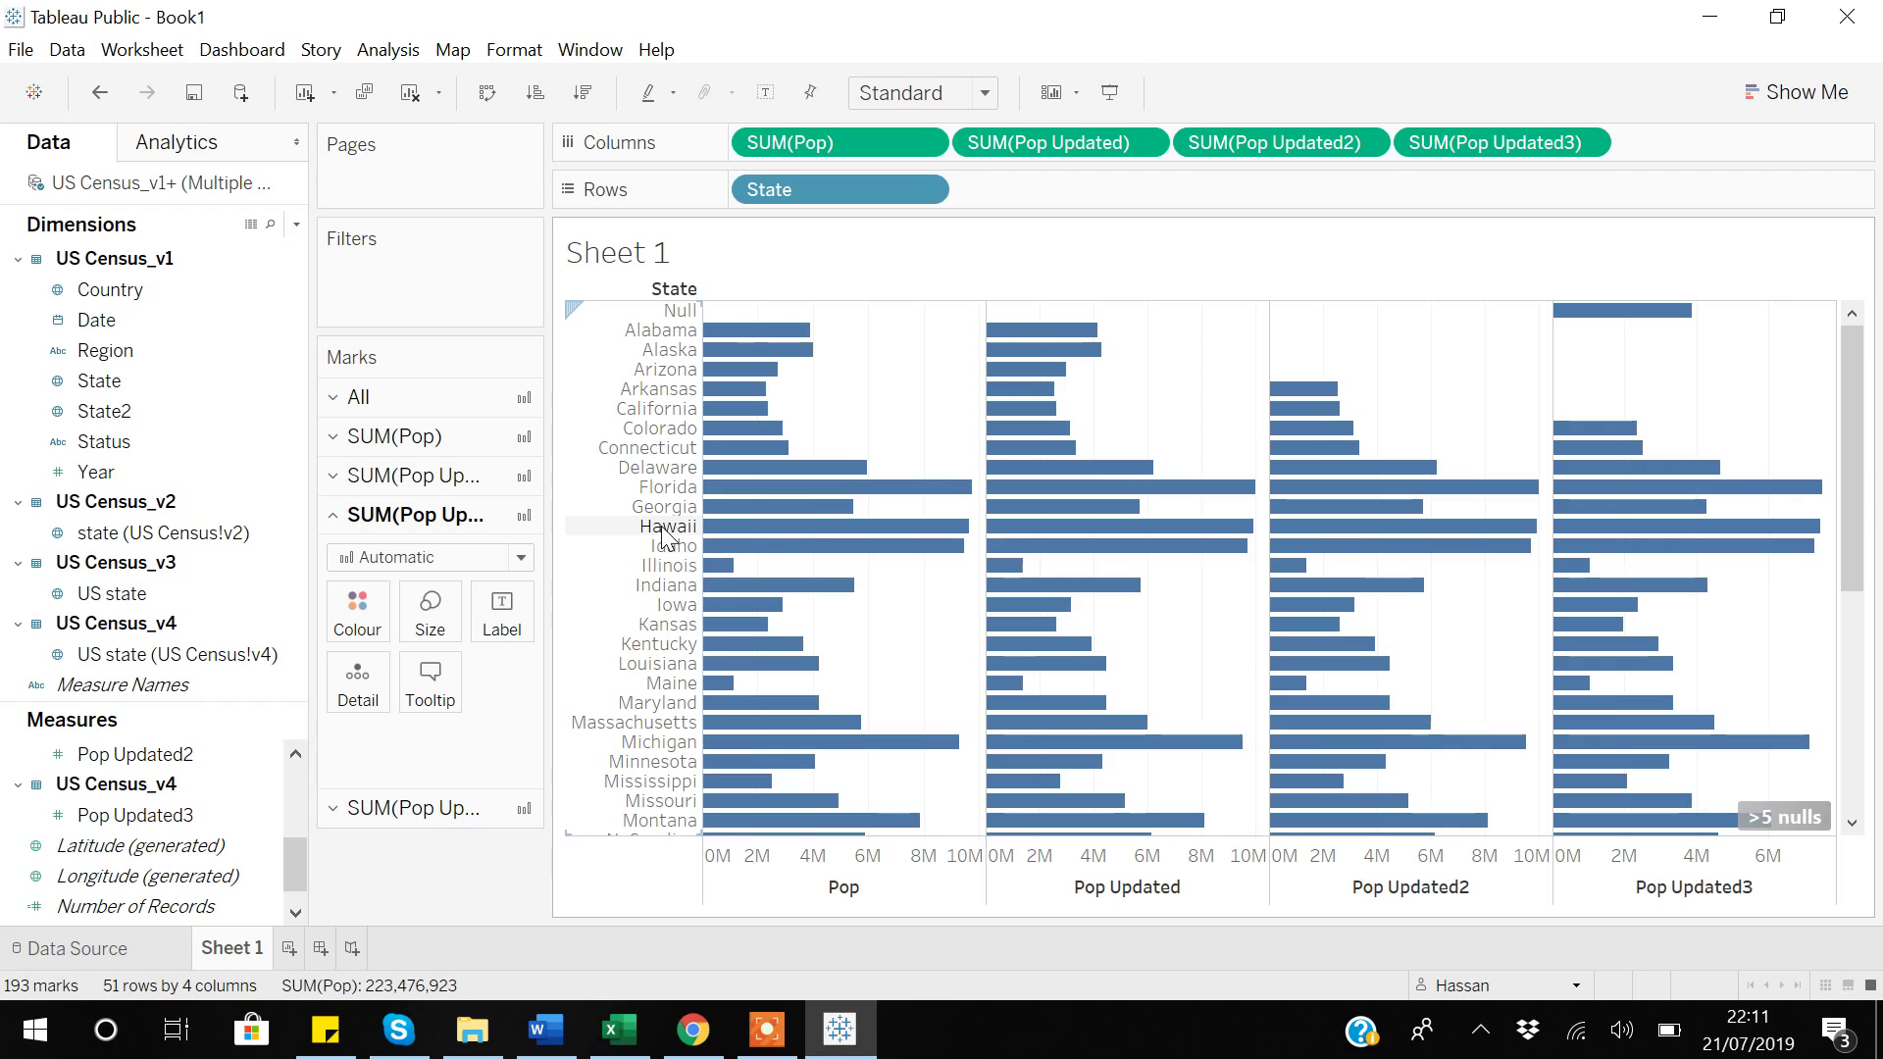
Step: Return to the data source, check the 10_Data Blending folder, and close the Tableau workbook without saving the changes
{"action": "left_click", "coordinate": [120, 947]}
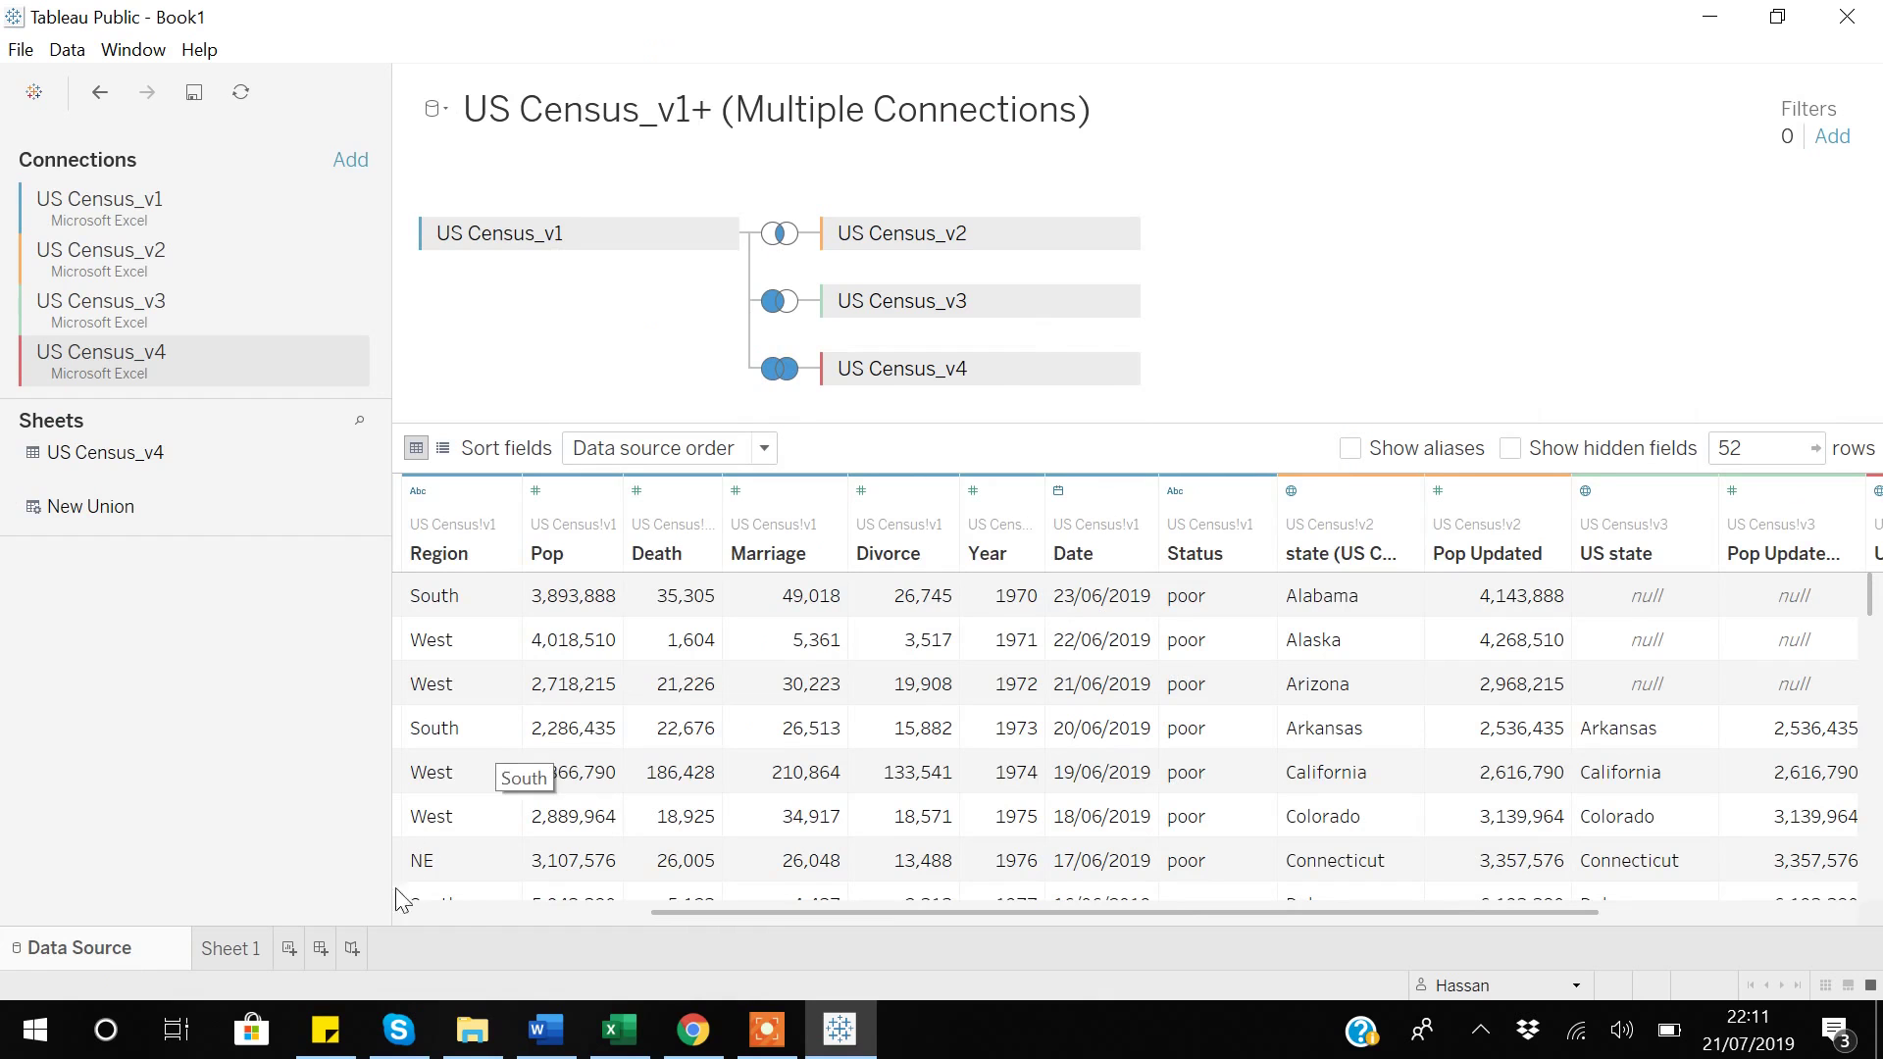
{"action": "mouse_move", "coordinate": [475, 1035]}
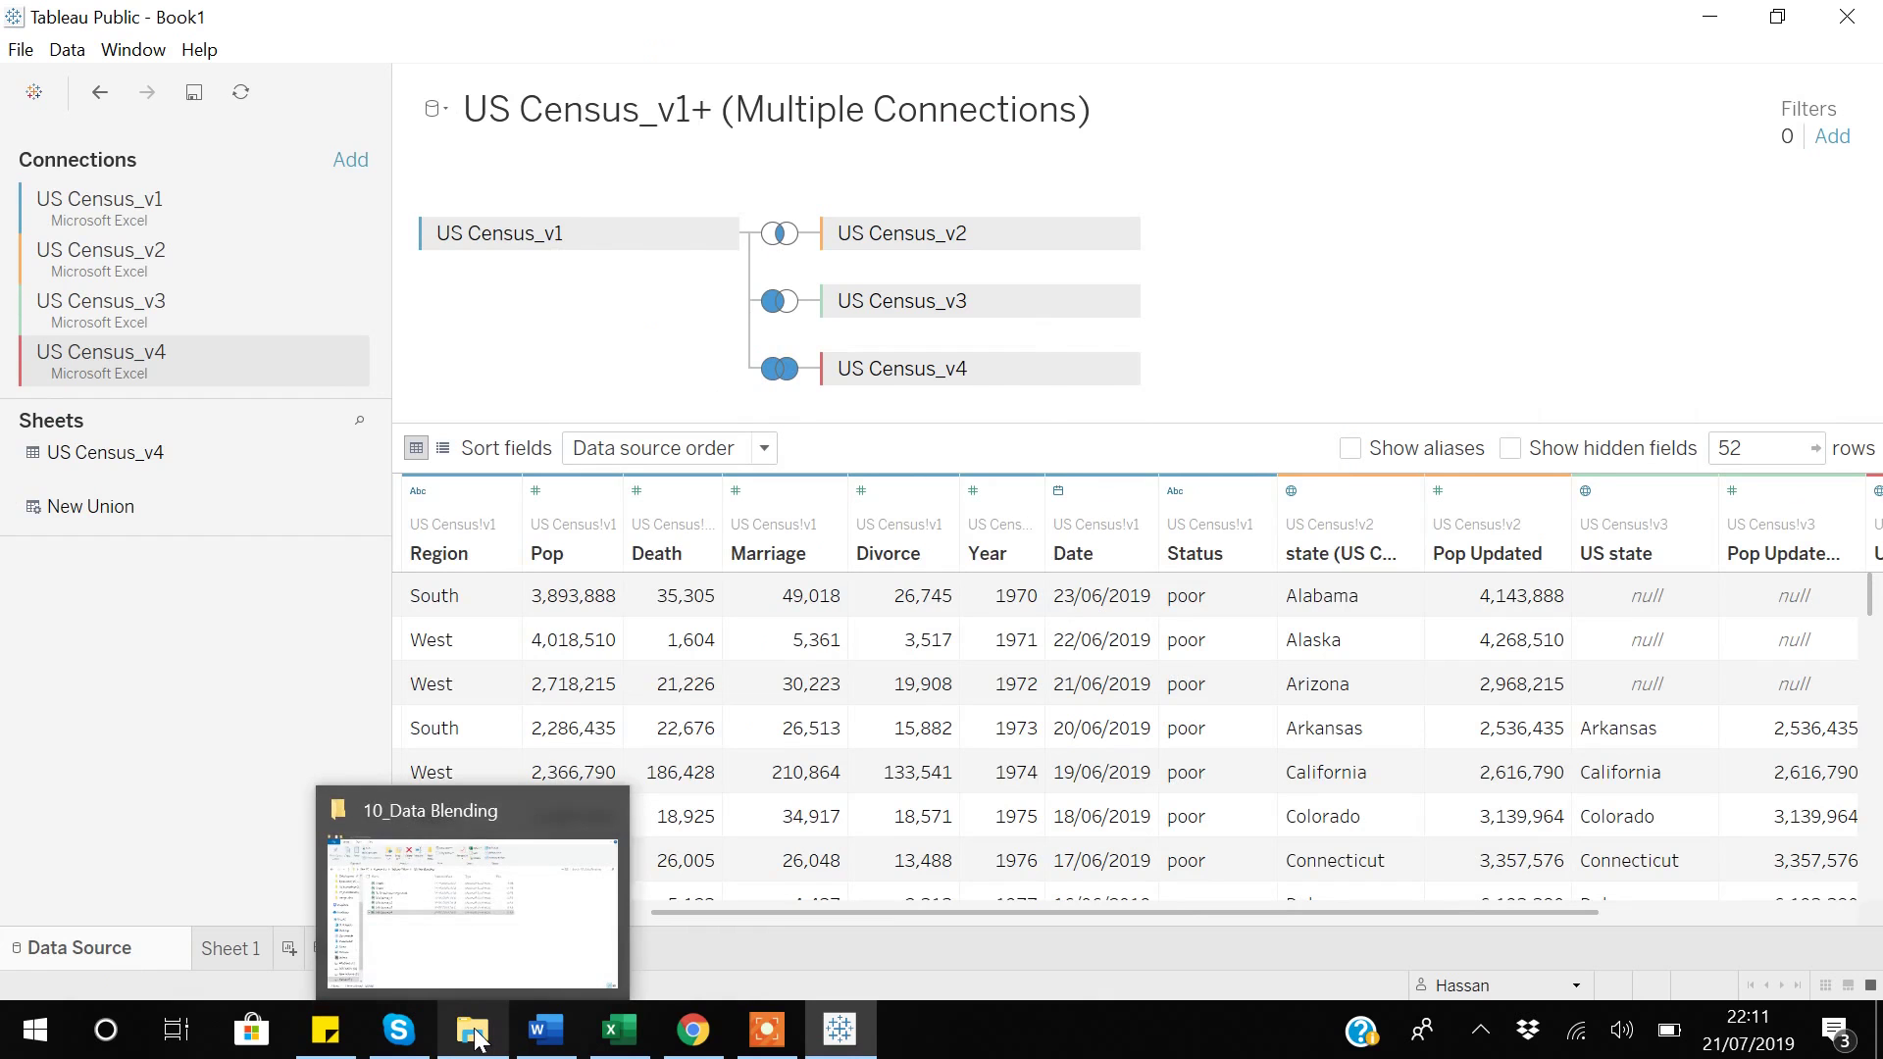
{"action": "left_click", "coordinate": [476, 948]}
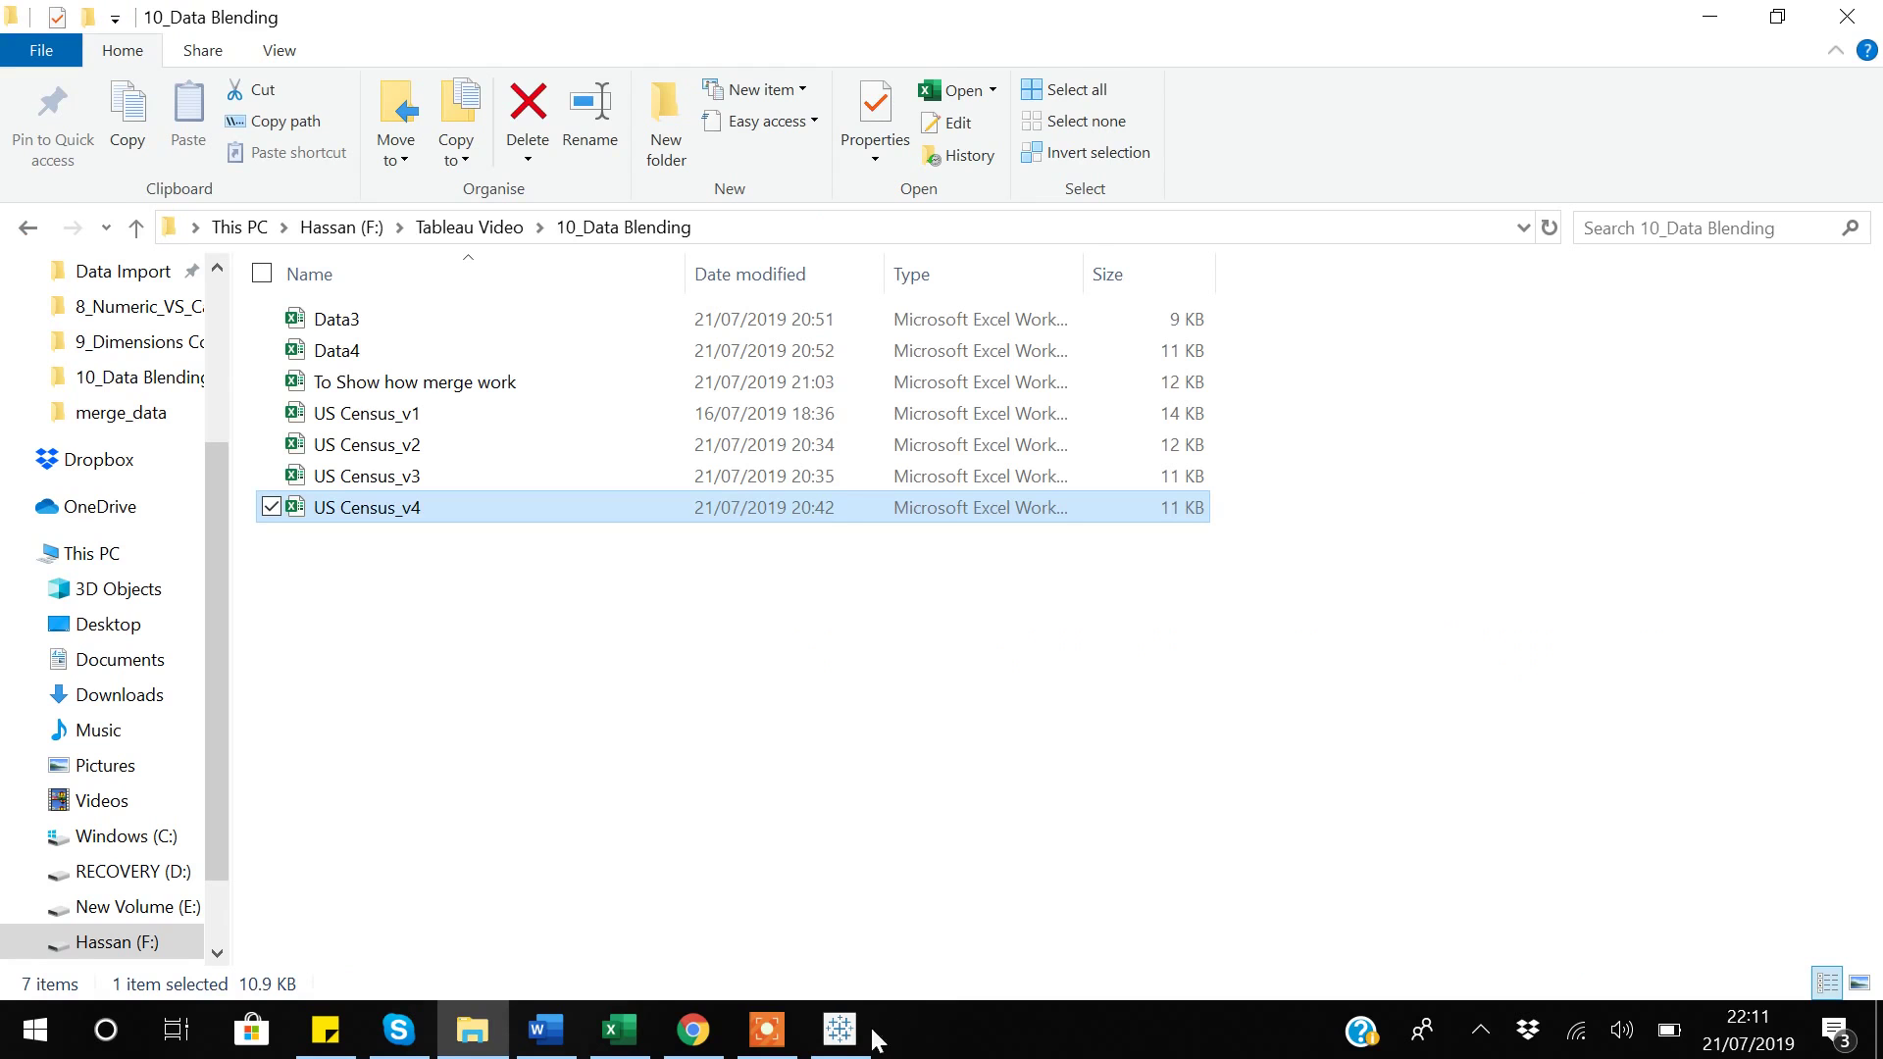
{"action": "left_click", "coordinate": [826, 1049]}
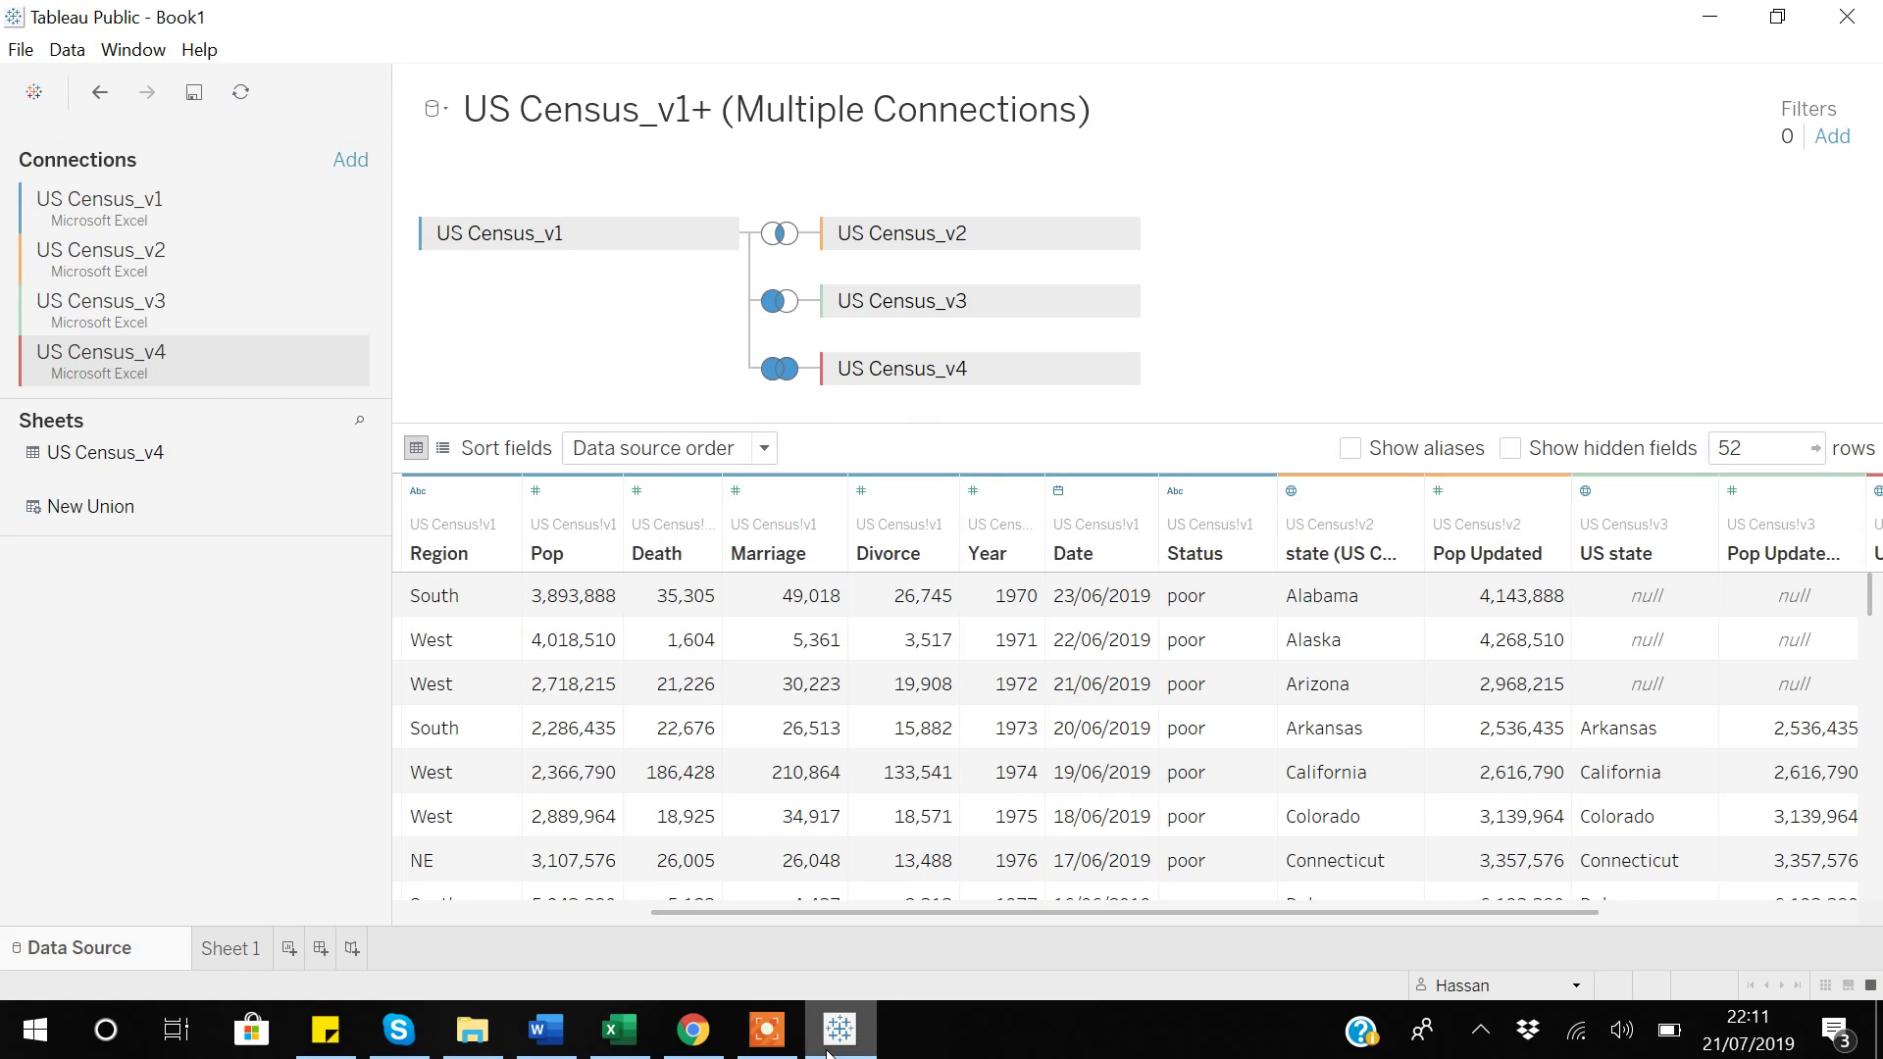
{"action": "left_click", "coordinate": [1856, 23]}
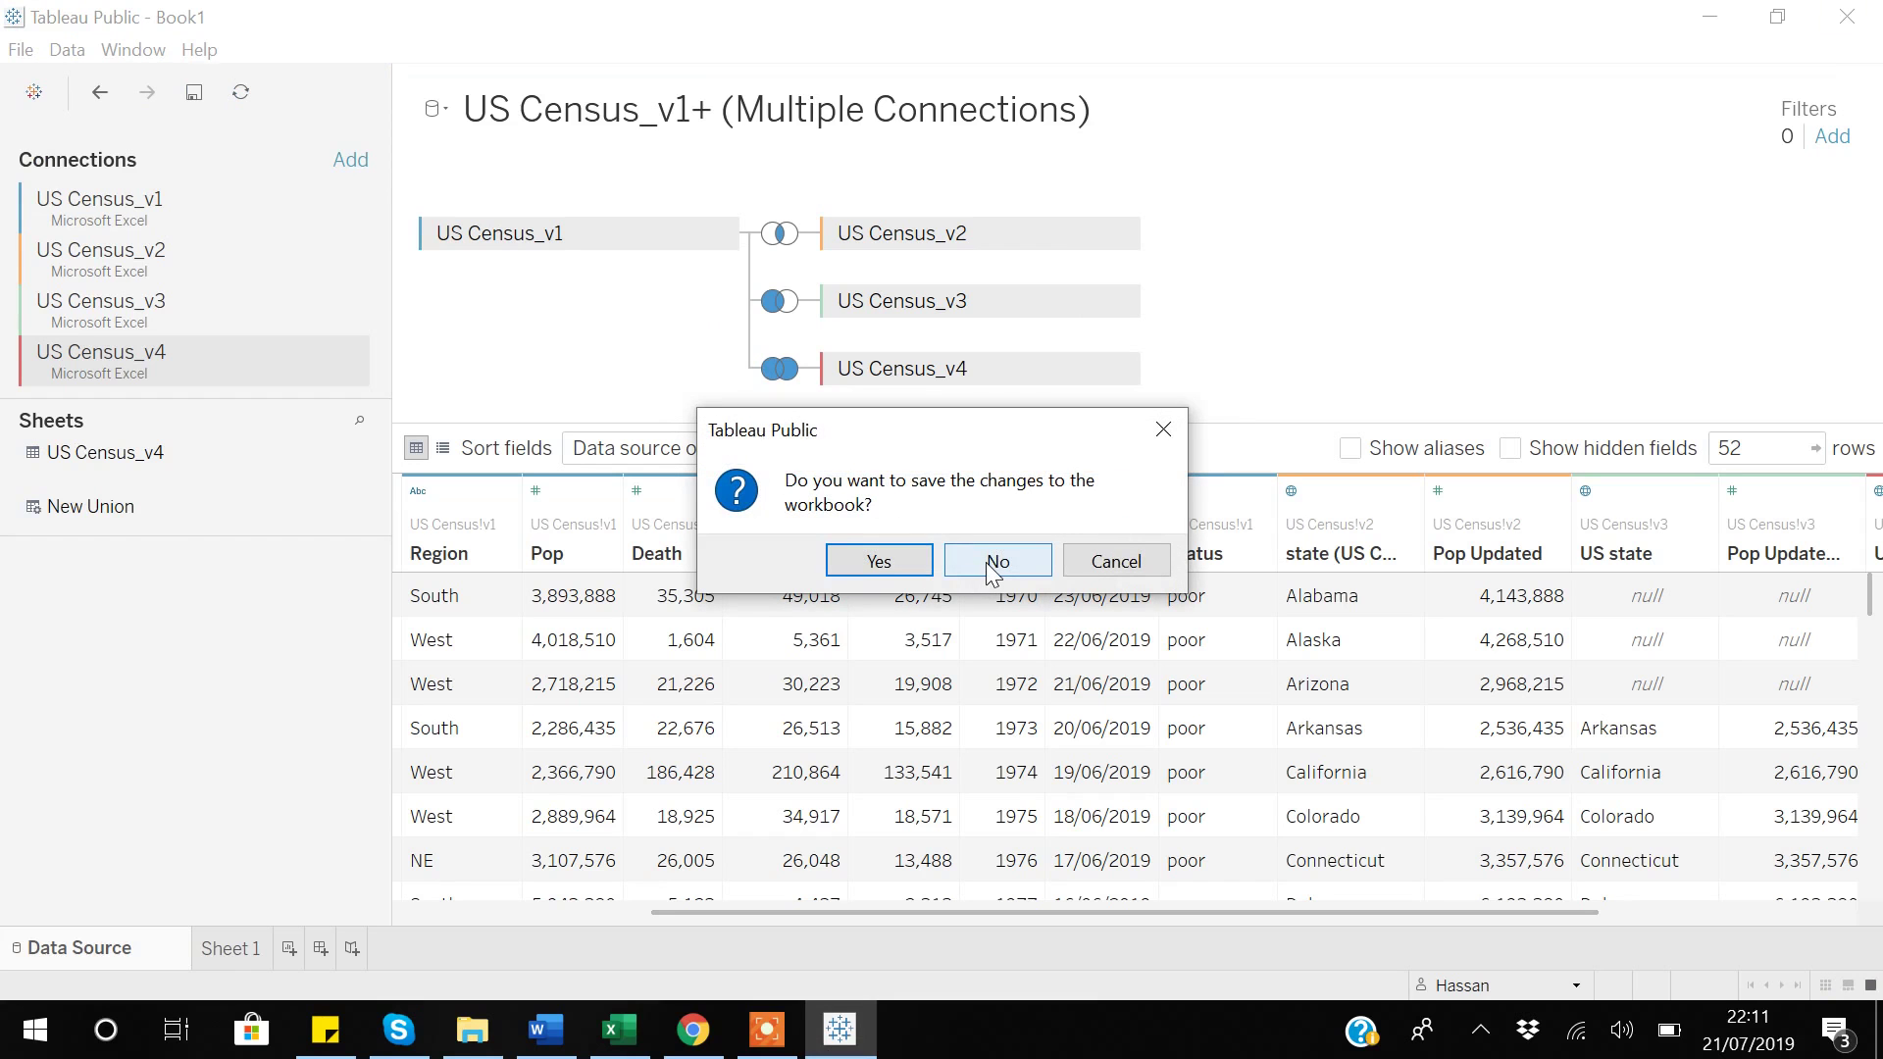
{"action": "left_click", "coordinate": [985, 562]}
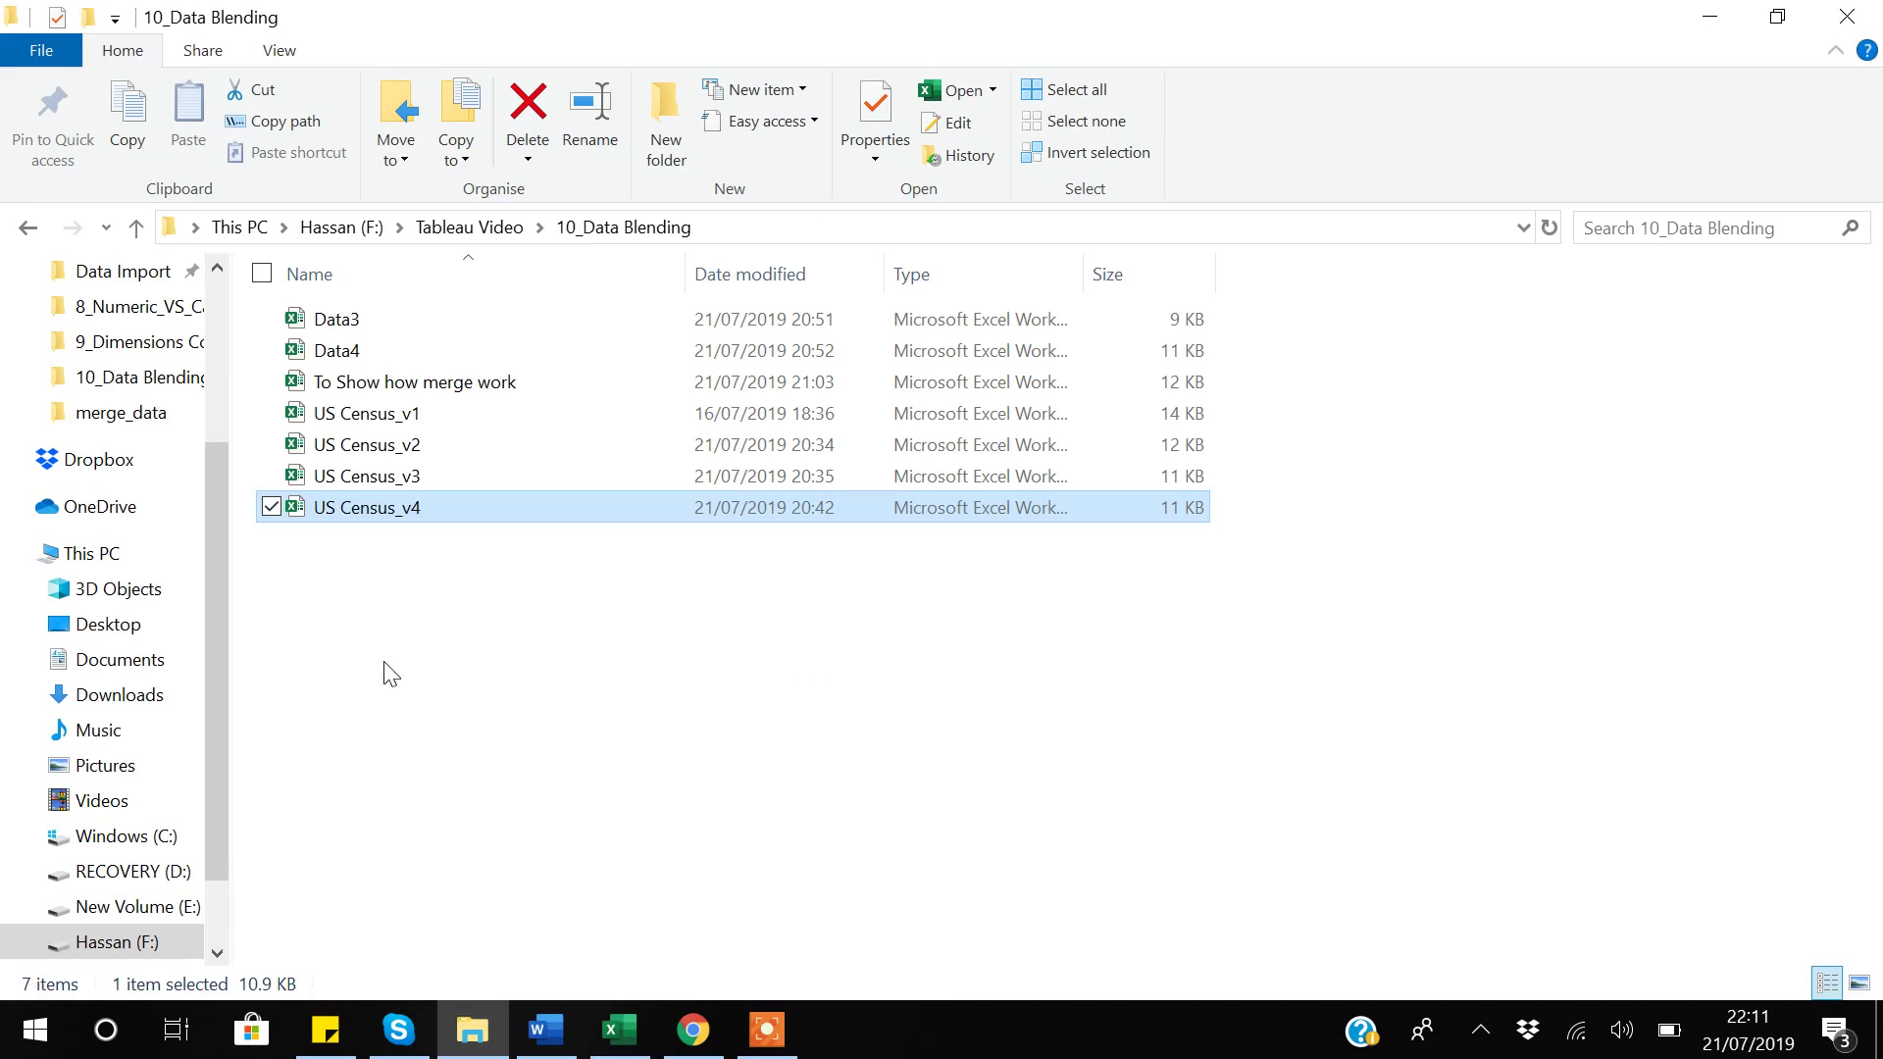
Step: Open the To Show how merge work workbook in Excel, maximize it, and display its One to One merge sheet
{"action": "left_click", "coordinate": [428, 380]}
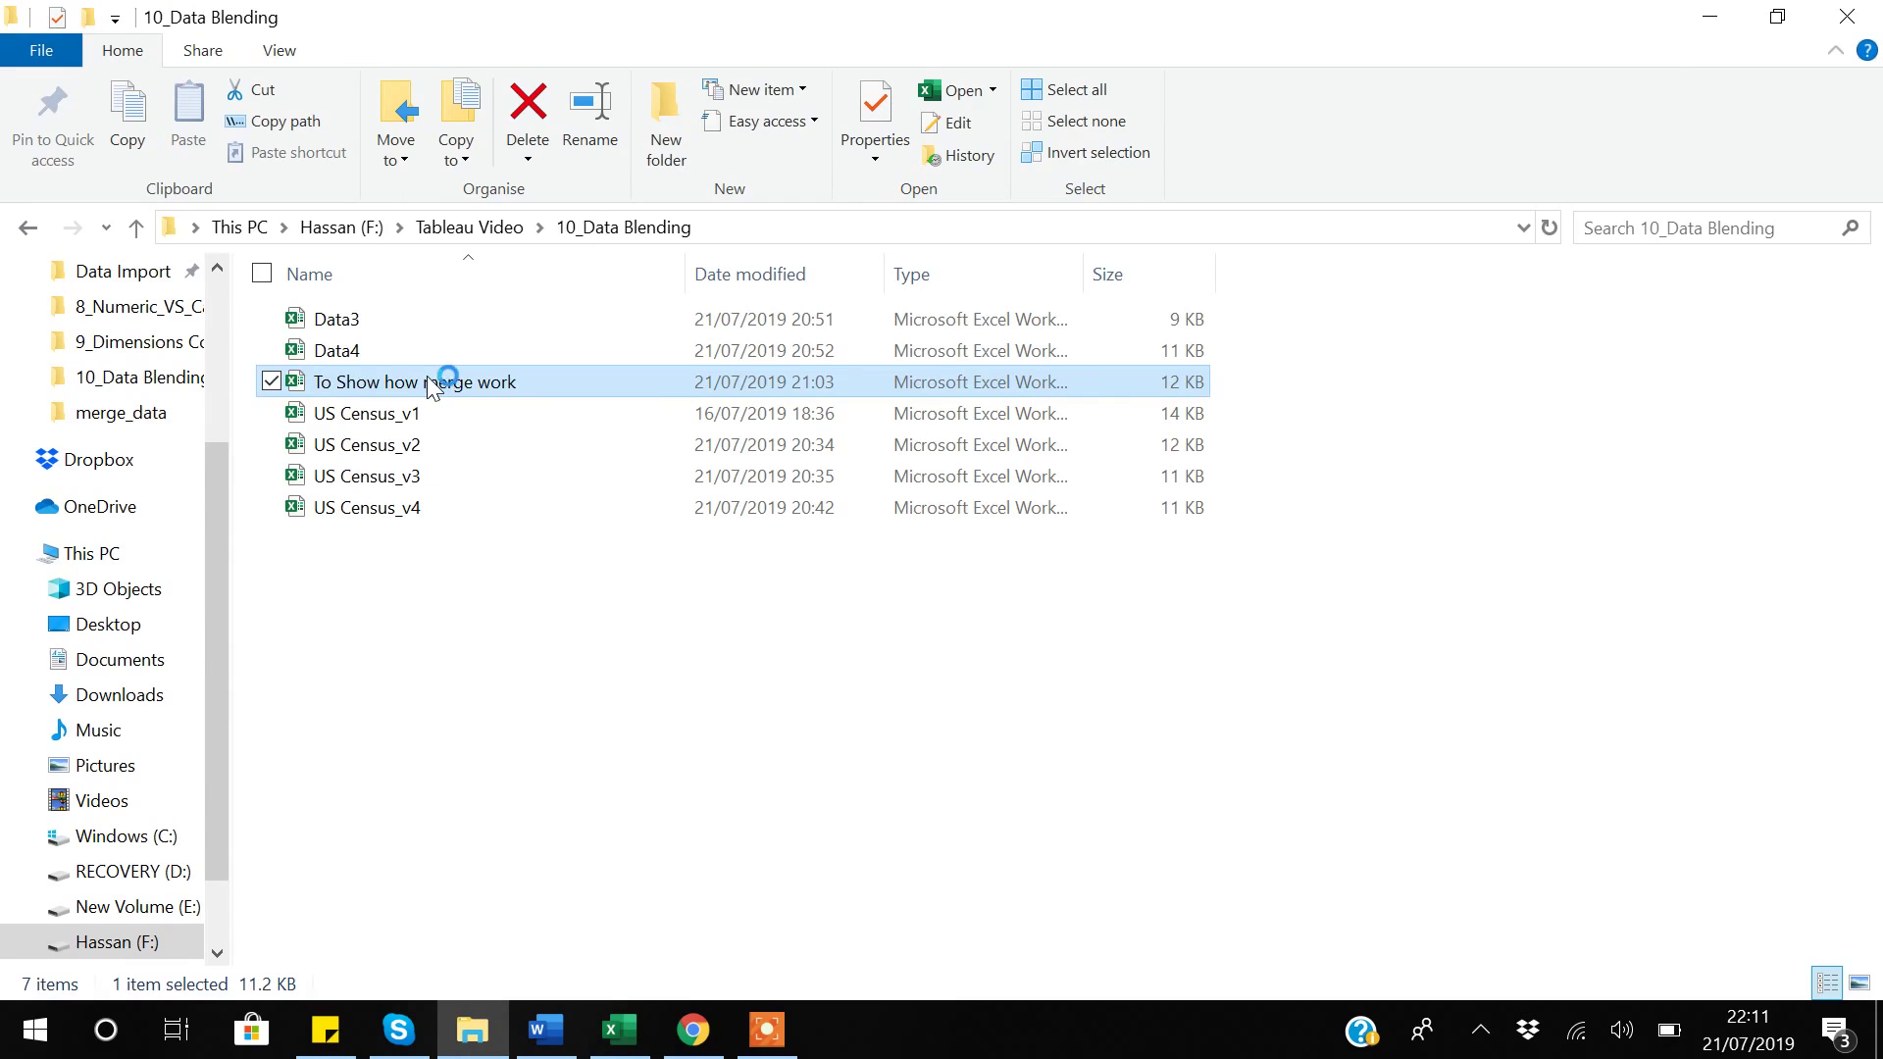
{"action": "key", "text": "alt+Tab"}
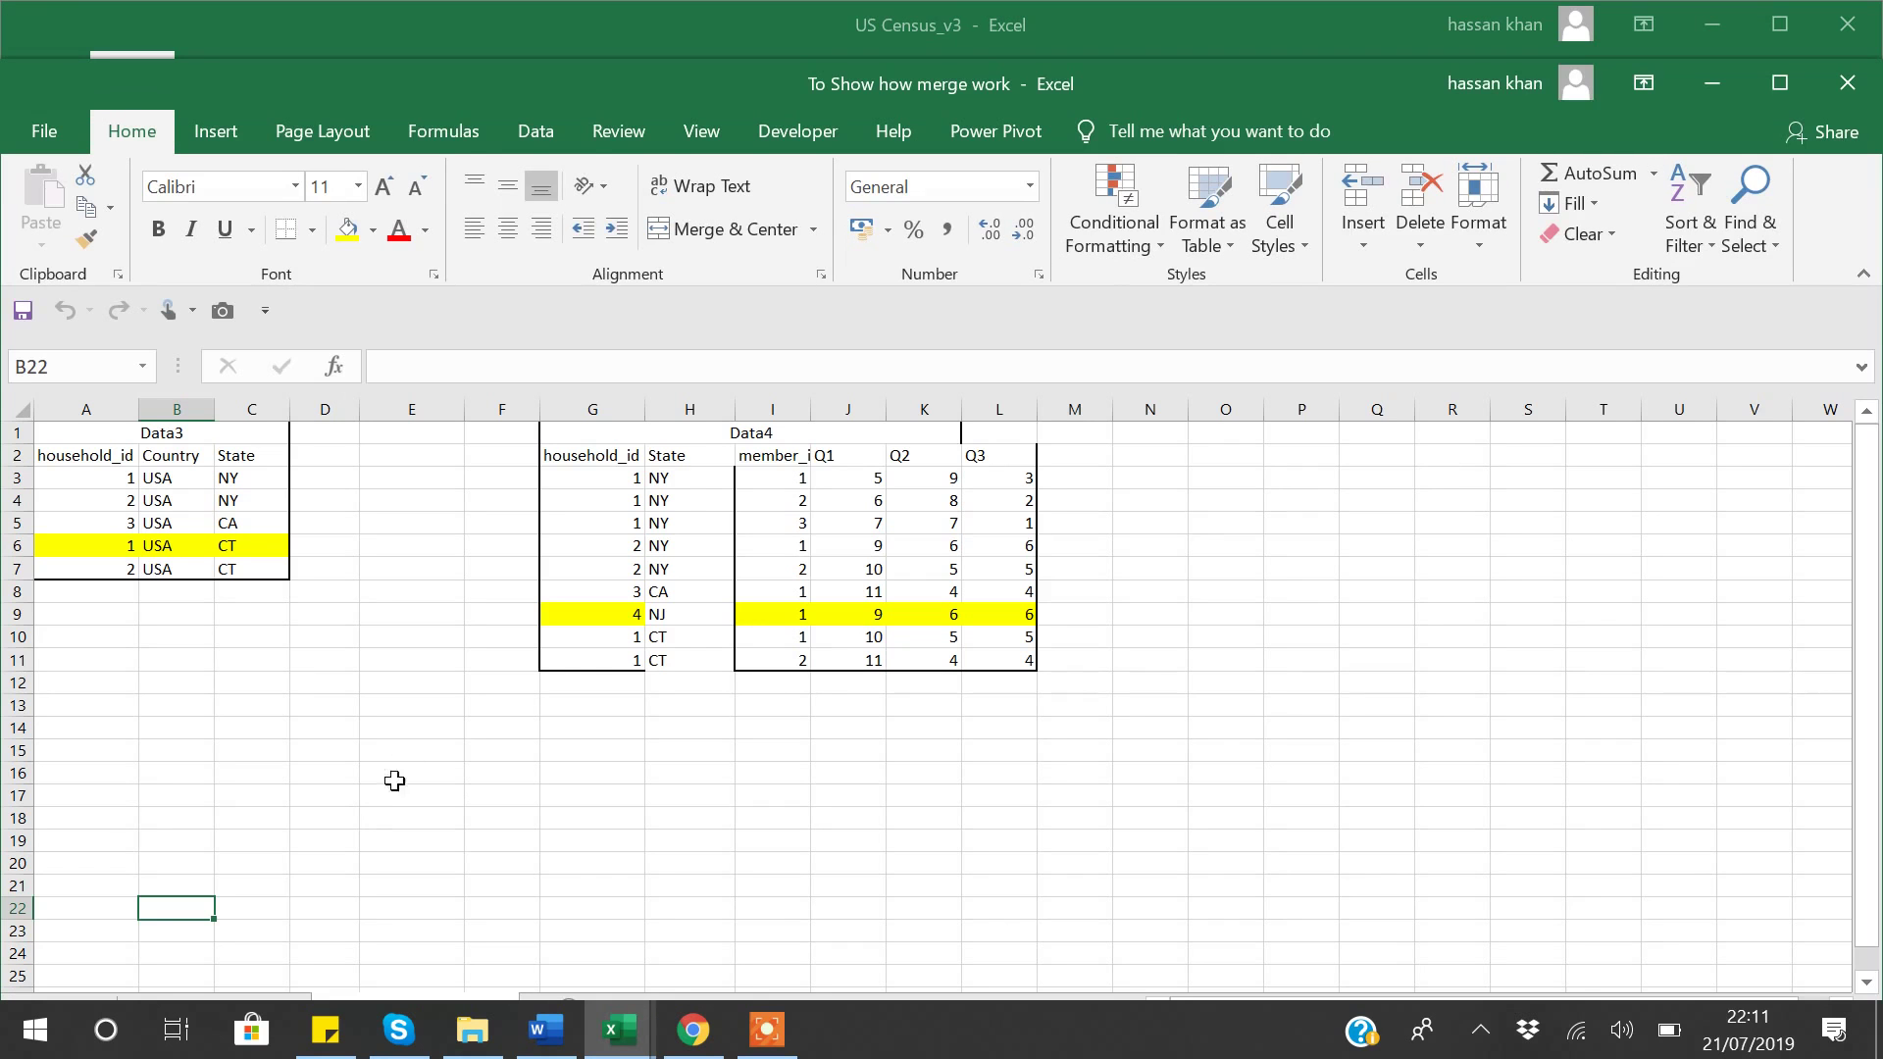
{"action": "left_click", "coordinate": [1777, 86]}
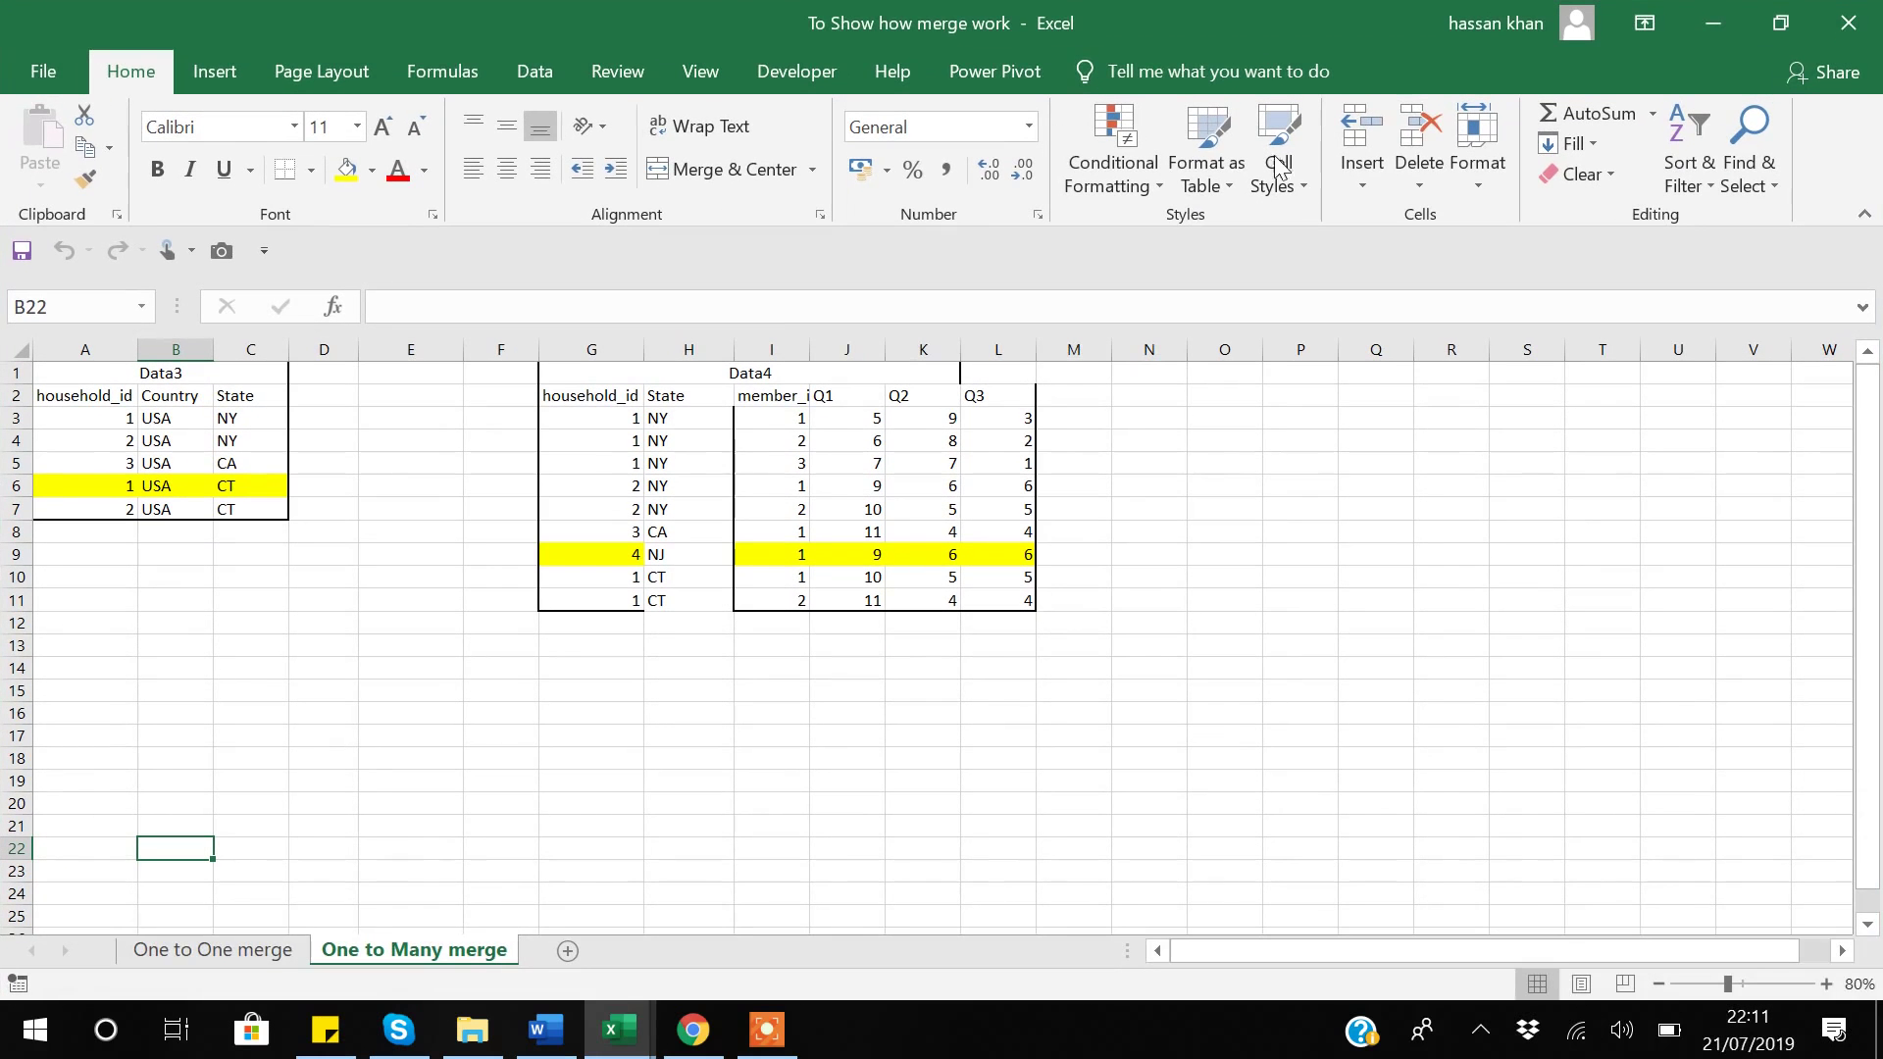
{"action": "left_click", "coordinate": [172, 961]}
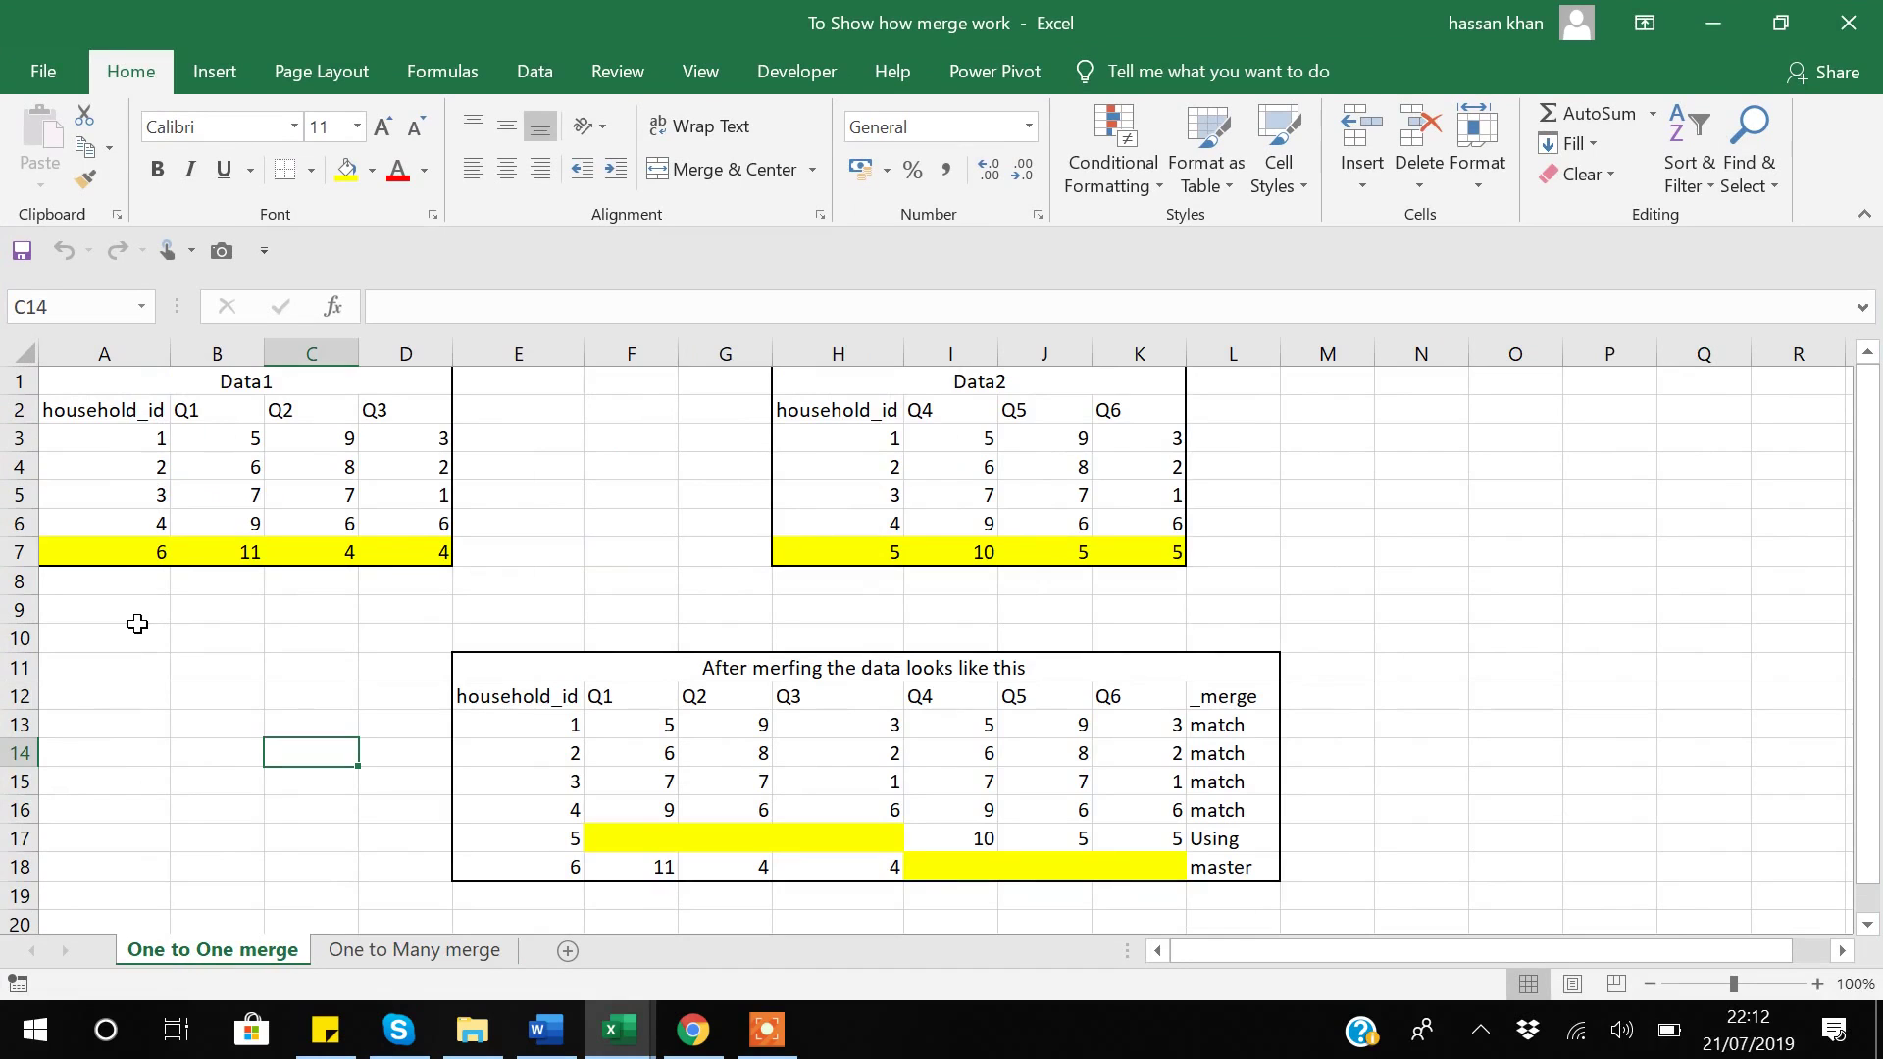
Step: Examine the household_id column and the Q1 to Q3 columns of the Data1 table
{"action": "left_click", "coordinate": [155, 436]}
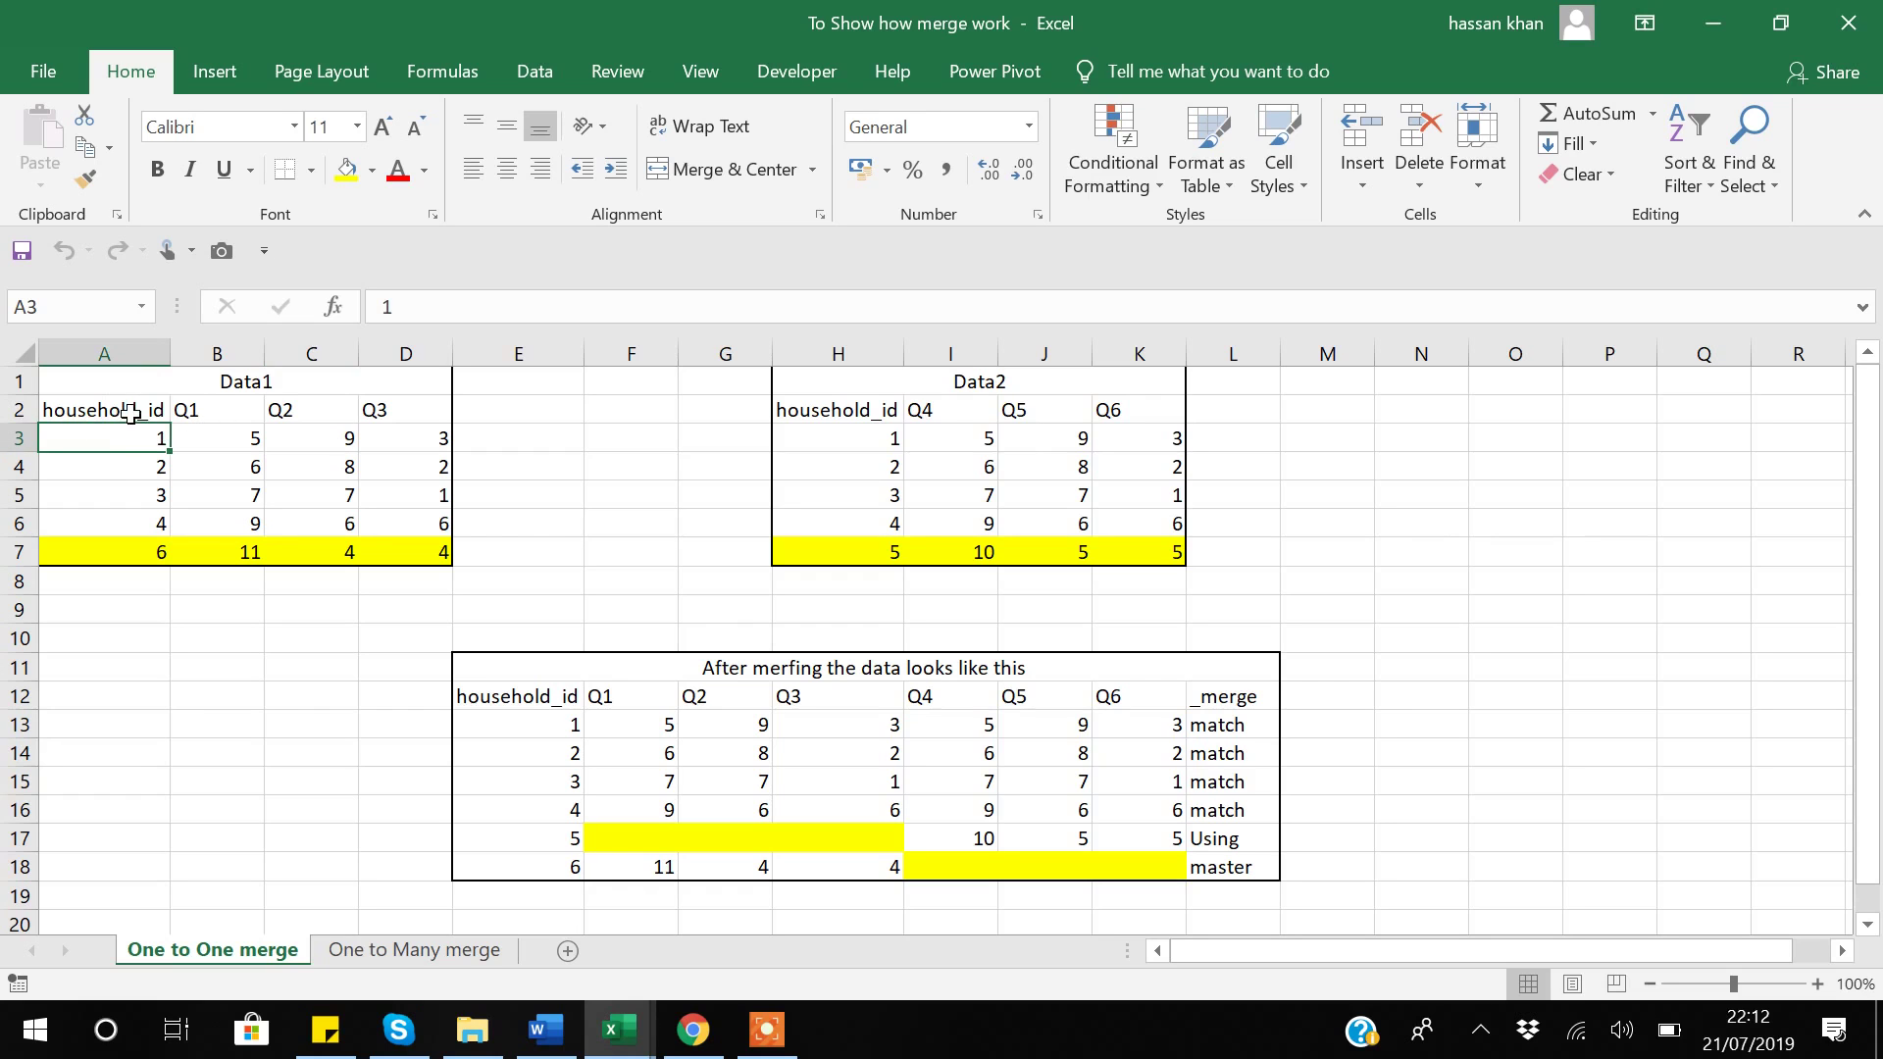
{"action": "left_click", "coordinate": [118, 406]}
{"action": "key", "text": "Right"}
{"action": "key", "text": "Right"}
{"action": "key", "text": "Right"}
{"action": "key", "text": "Left"}
{"action": "key", "text": "Left"}
{"action": "key", "text": "Down"}
{"action": "key", "text": "Down"}
{"action": "key", "text": "Down"}
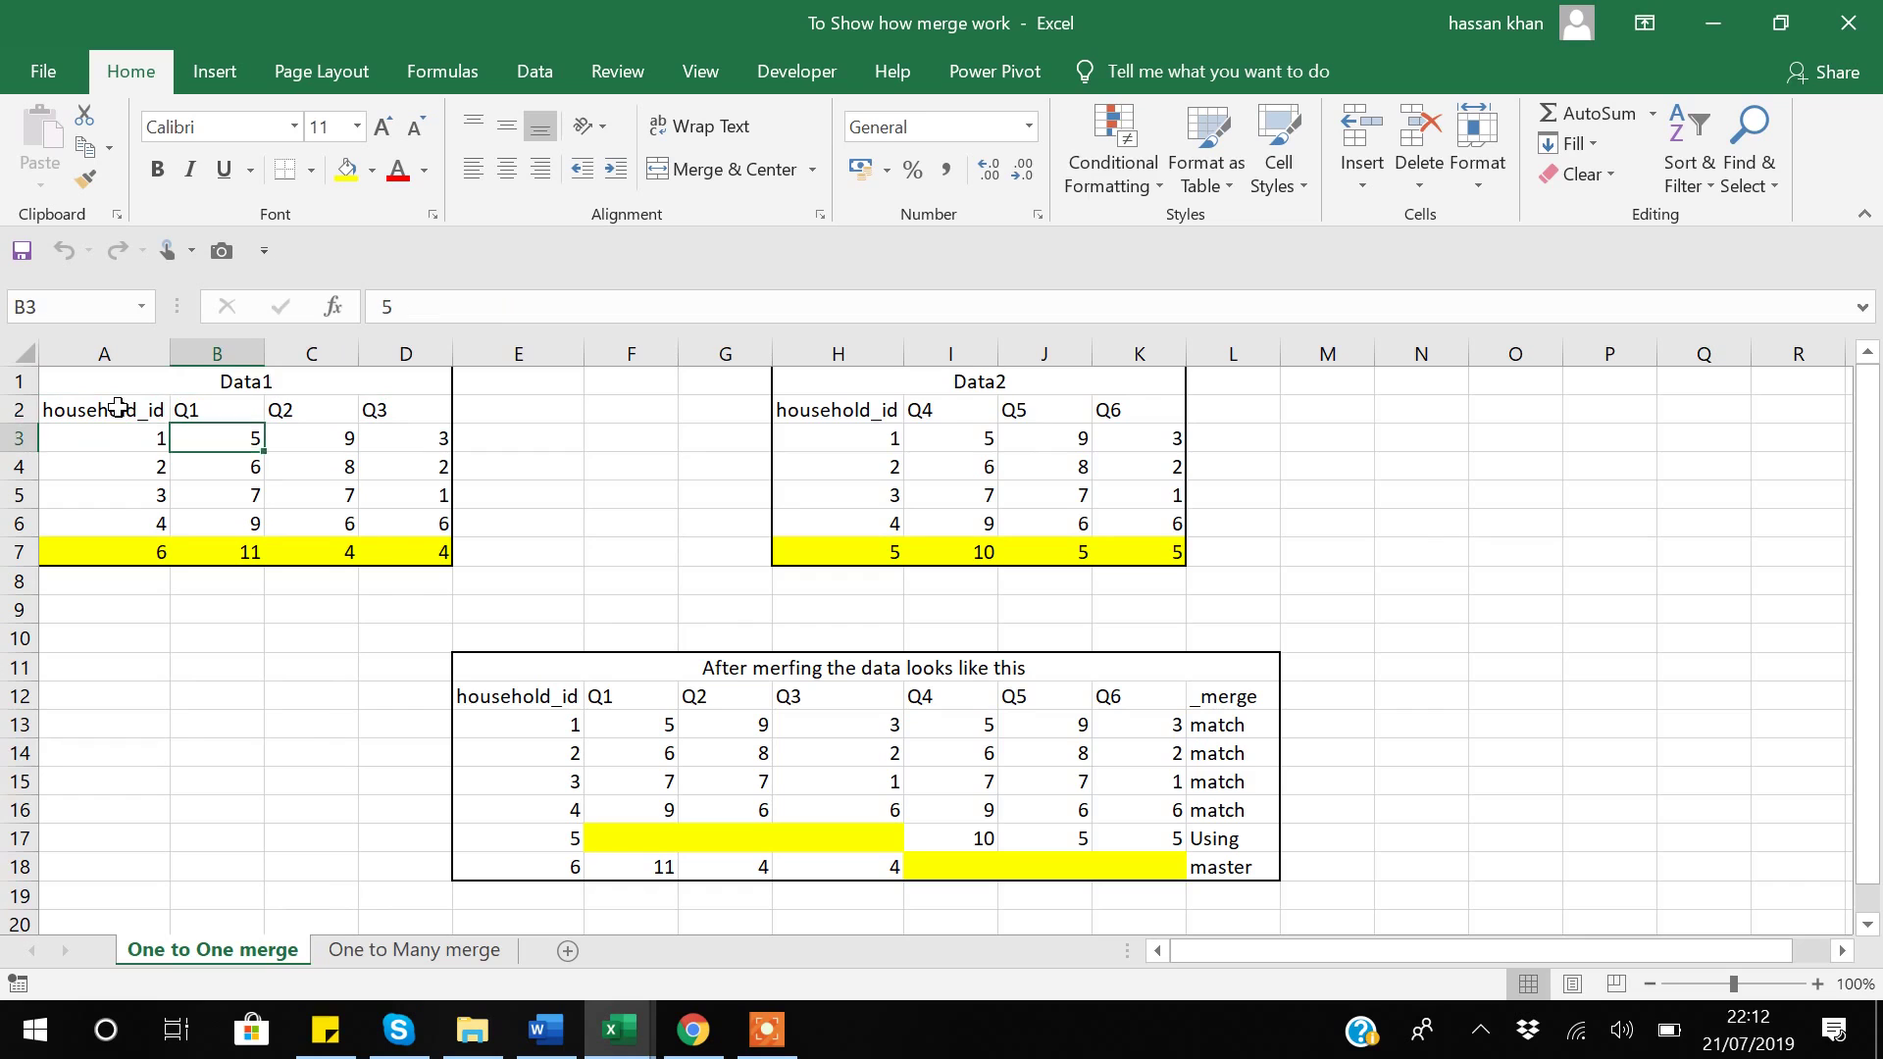
{"action": "key", "text": "Up"}
{"action": "key", "text": "Up"}
{"action": "key", "text": "Up"}
{"action": "key", "text": "Right"}
{"action": "key", "text": "Right"}
{"action": "key", "text": "Left"}
{"action": "key", "text": "Left"}
{"action": "key", "text": "Left"}
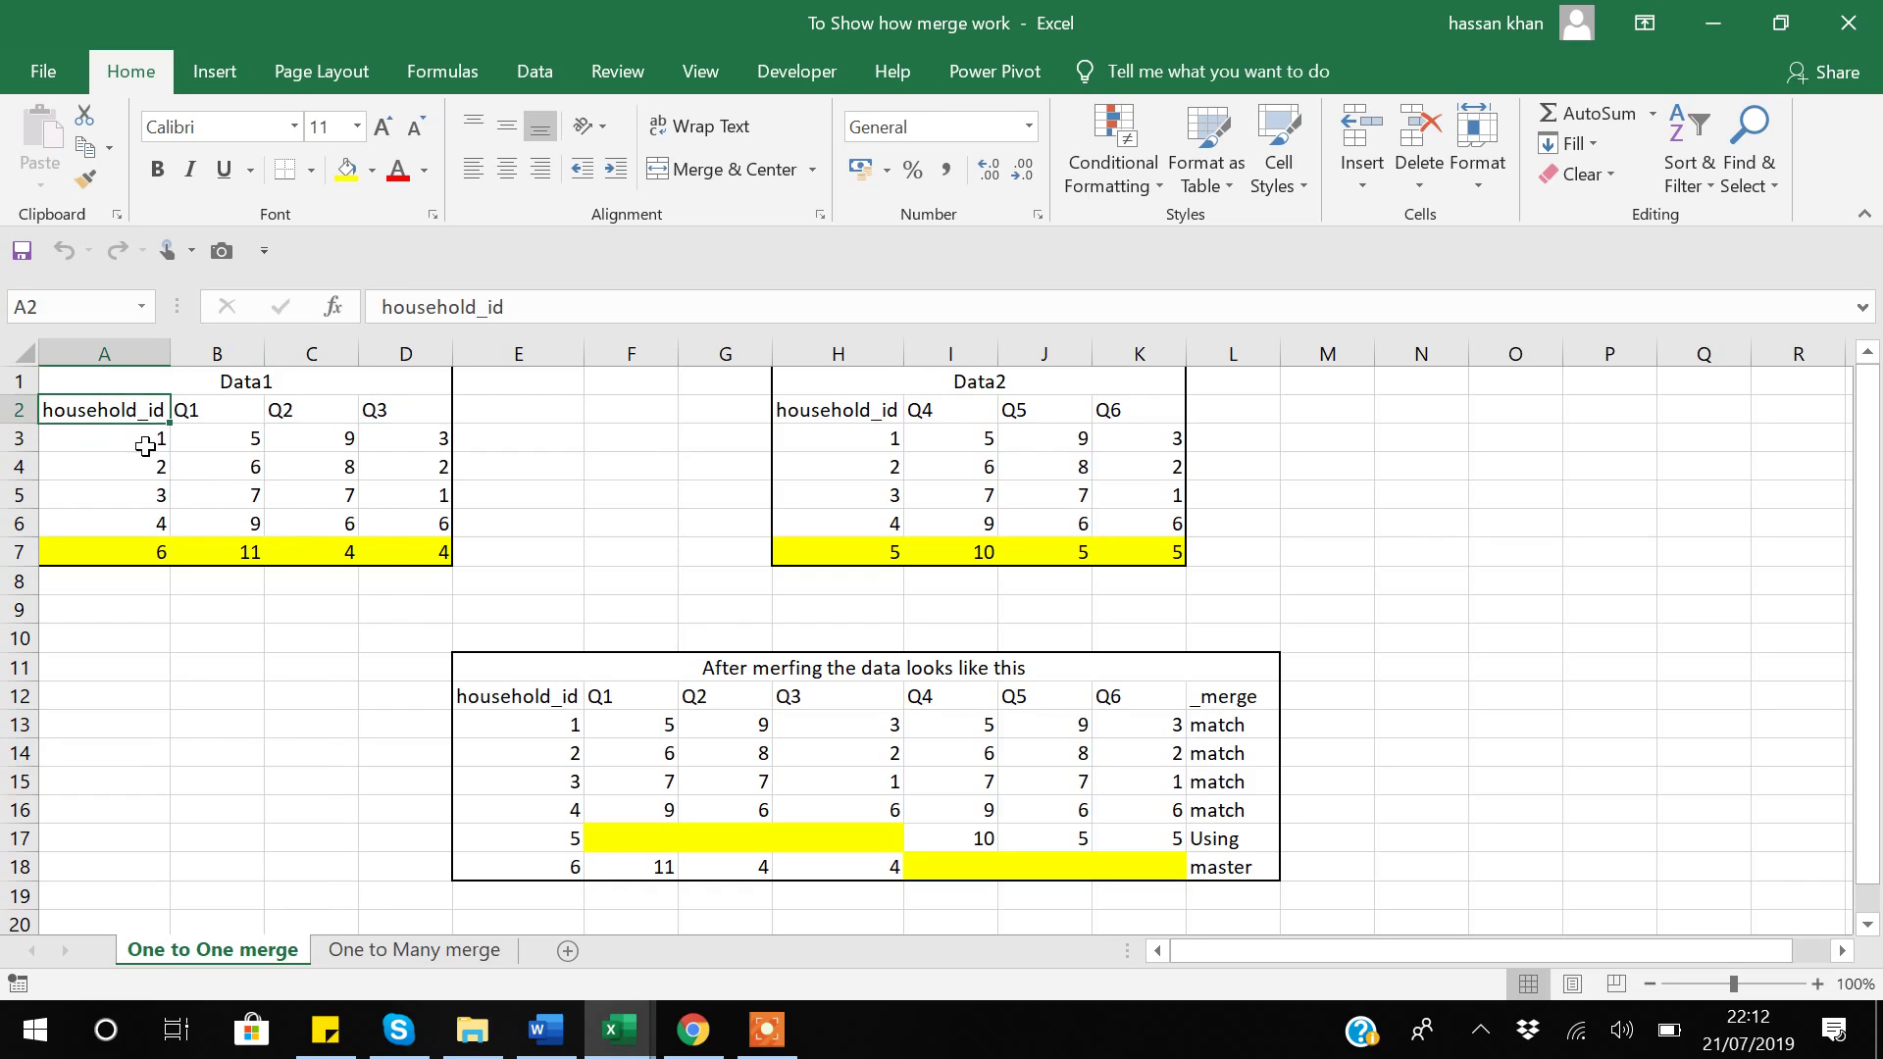
Step: Review the household_id values listed in the Data1 table, starting from the first household
{"action": "left_click", "coordinate": [140, 443]}
{"action": "key", "text": "shift+Down"}
{"action": "key", "text": "shift+Down"}
{"action": "key", "text": "shift+Down"}
{"action": "key", "text": "shift+Down"}
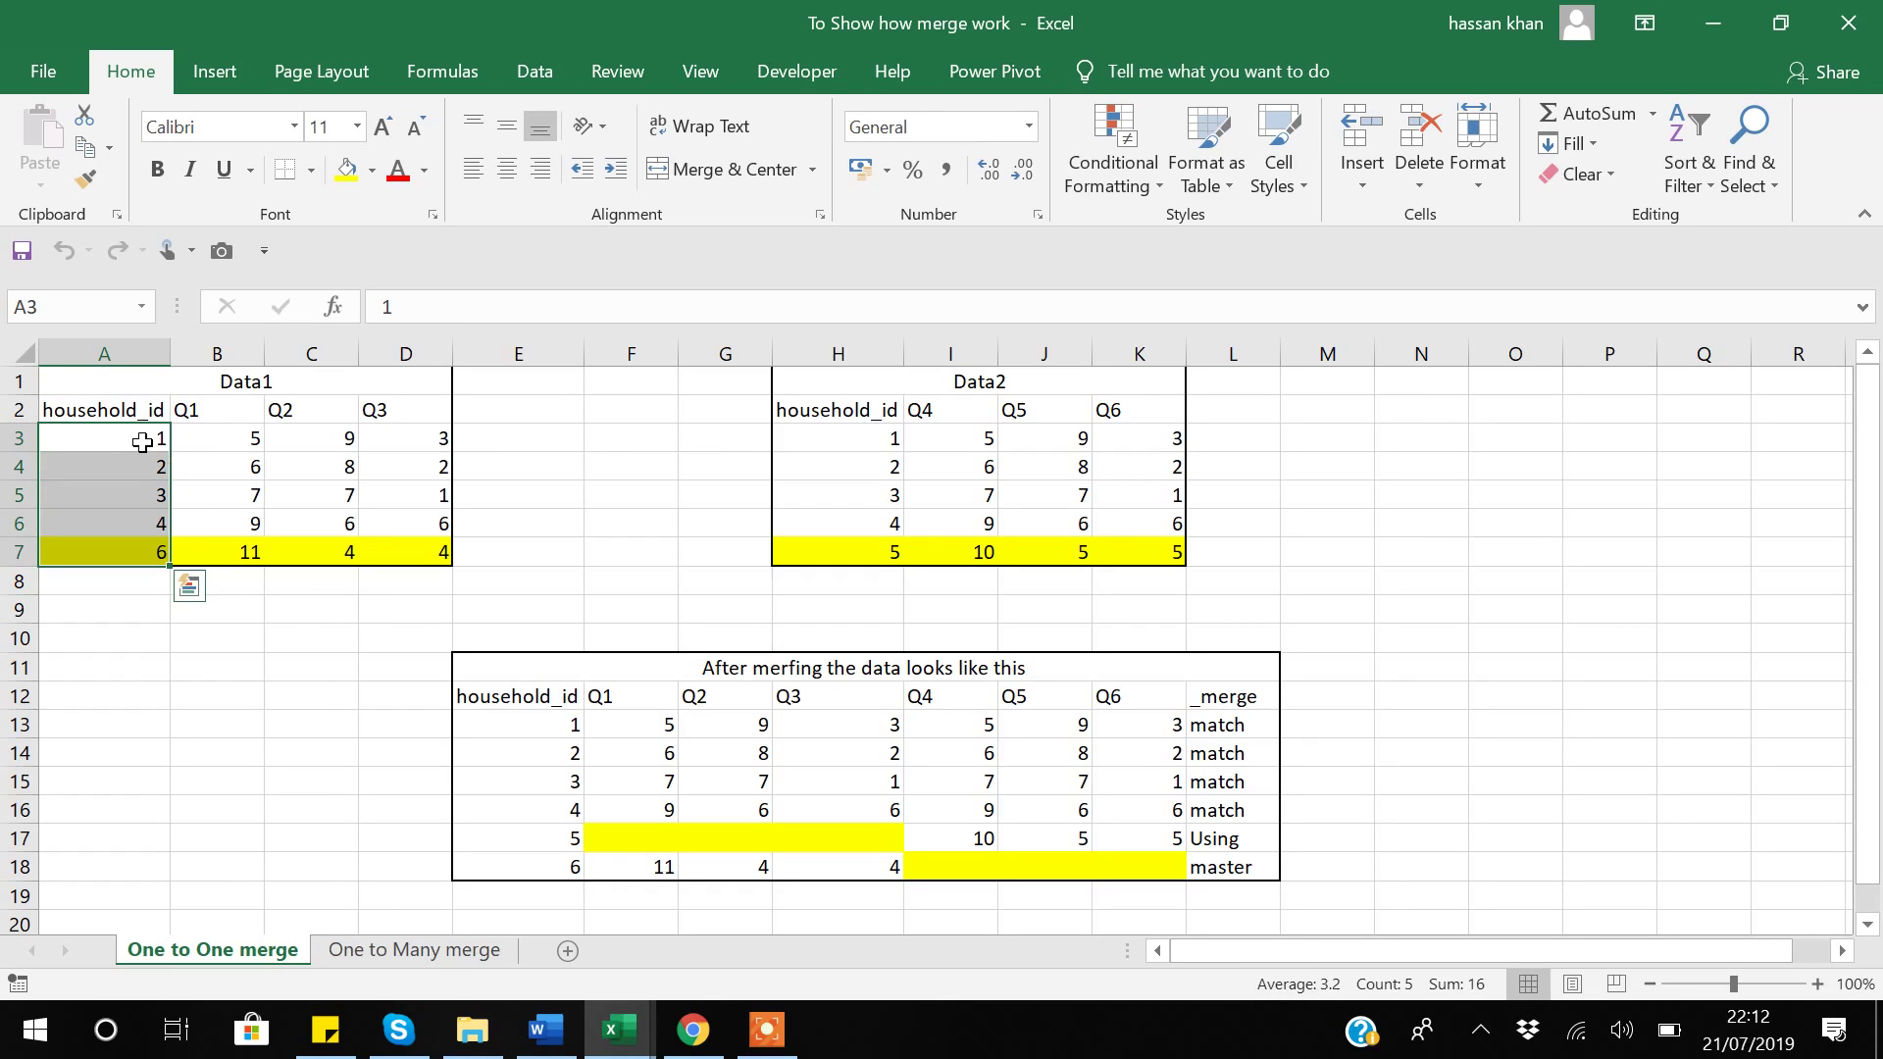
{"action": "left_click", "coordinate": [145, 441]}
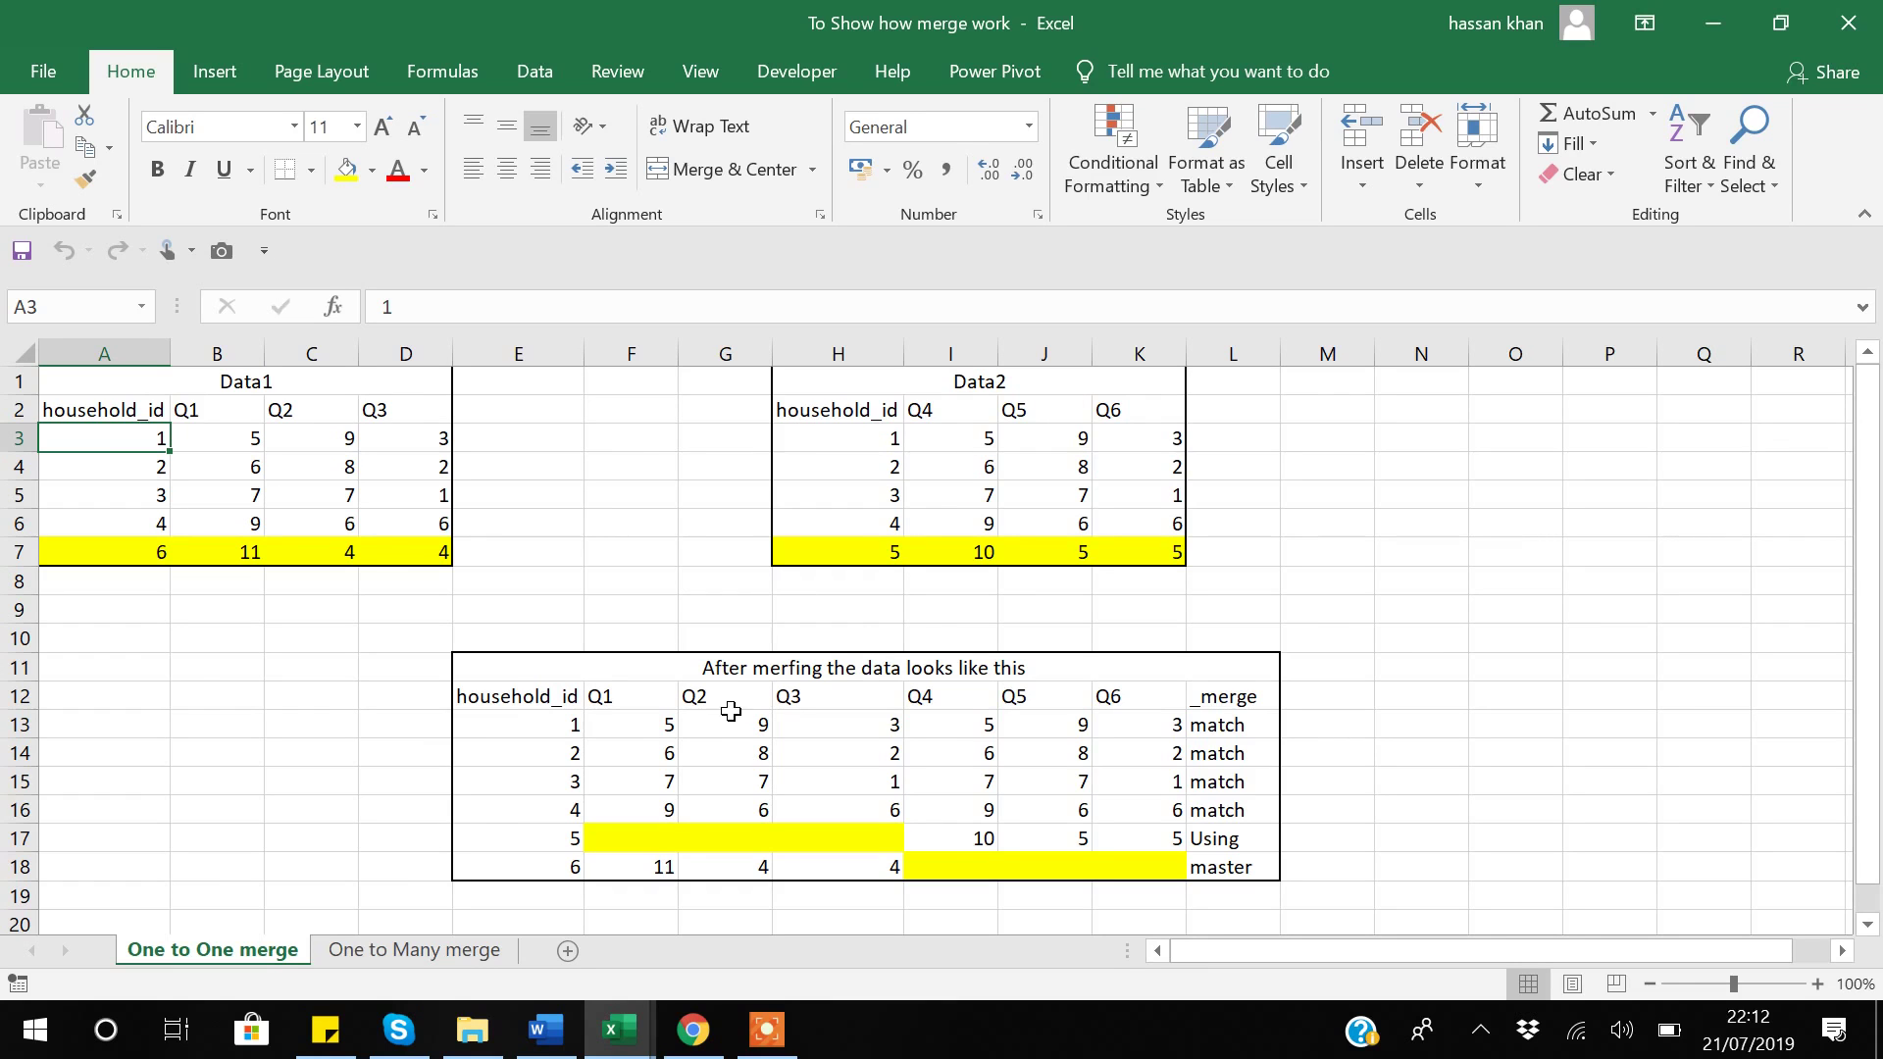
Step: Trace the household 1 row of the merged table across its Q1 to Q4 values
{"action": "left_click", "coordinate": [552, 728]}
{"action": "key", "text": "Right"}
{"action": "key", "text": "Right"}
{"action": "key", "text": "Right"}
{"action": "key", "text": "Right"}
{"action": "key", "text": "Right"}
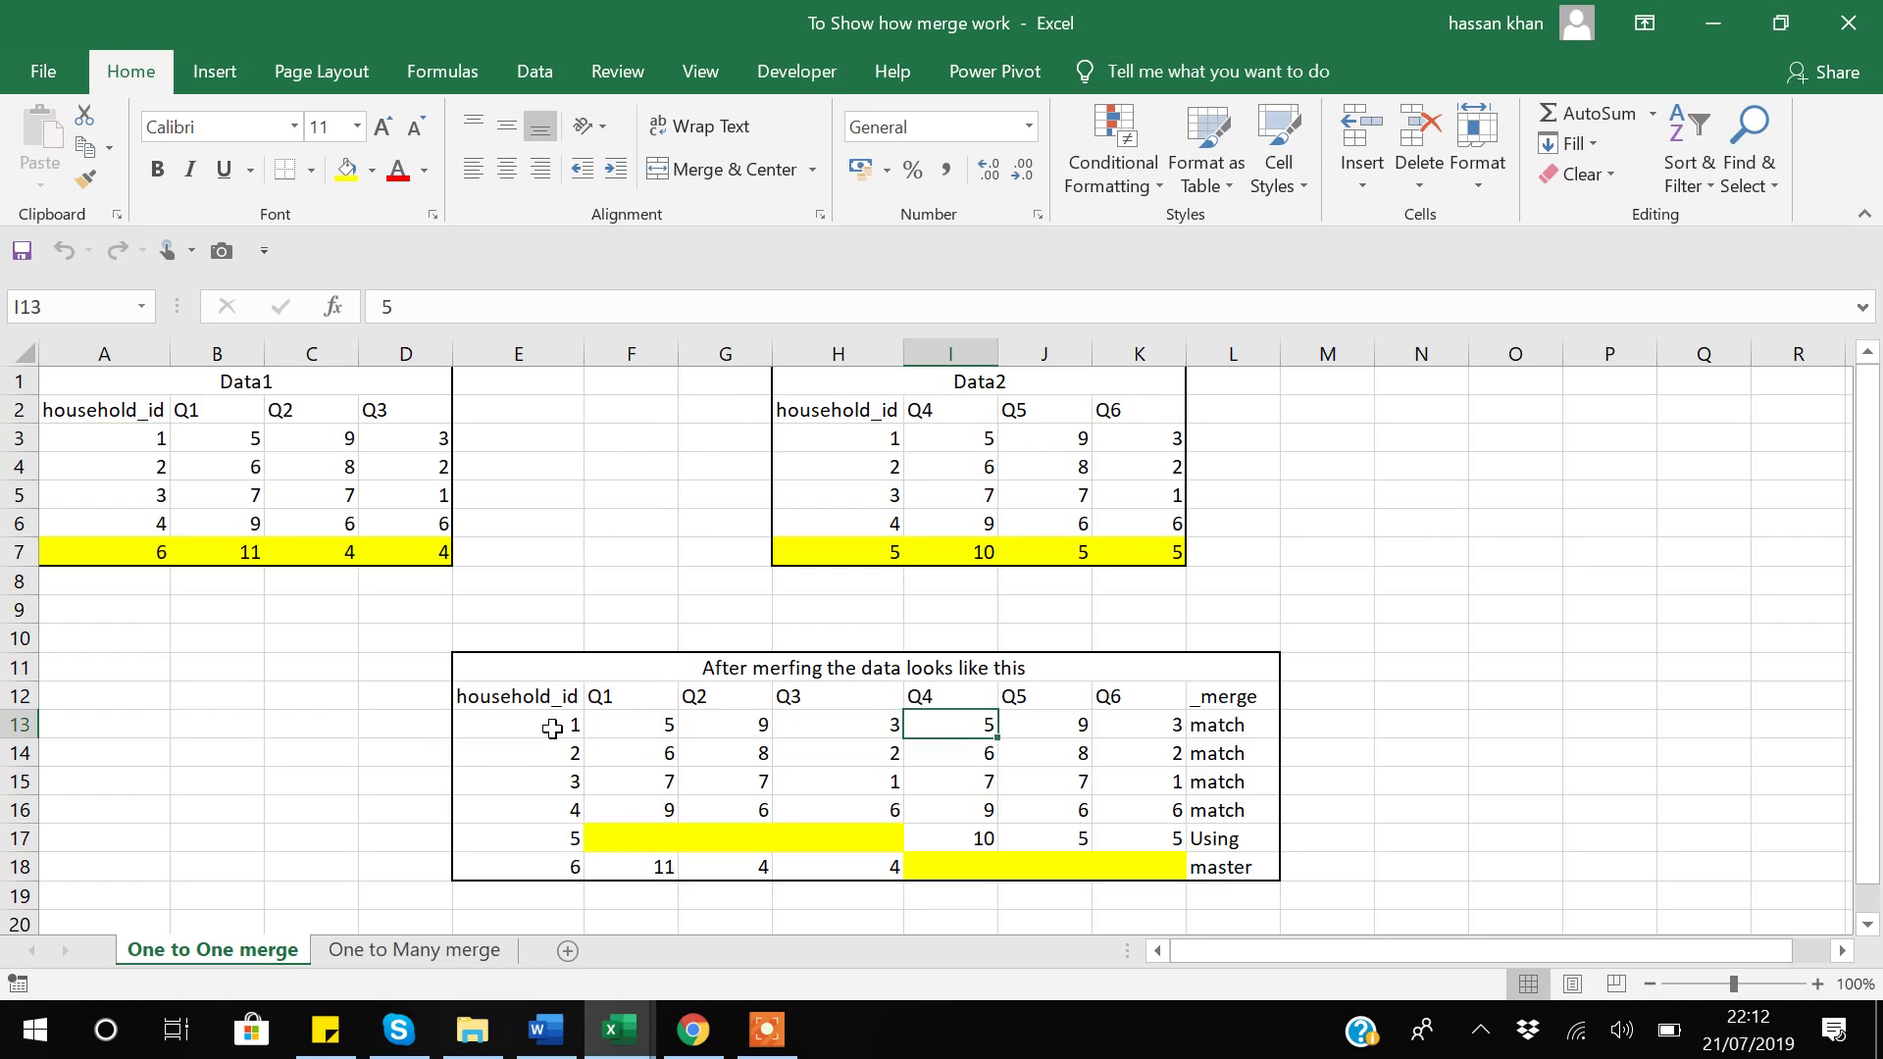
{"action": "key", "text": "Left"}
{"action": "key", "text": "Left"}
{"action": "key", "text": "Left"}
{"action": "key", "text": "Left"}
{"action": "key", "text": "Left"}
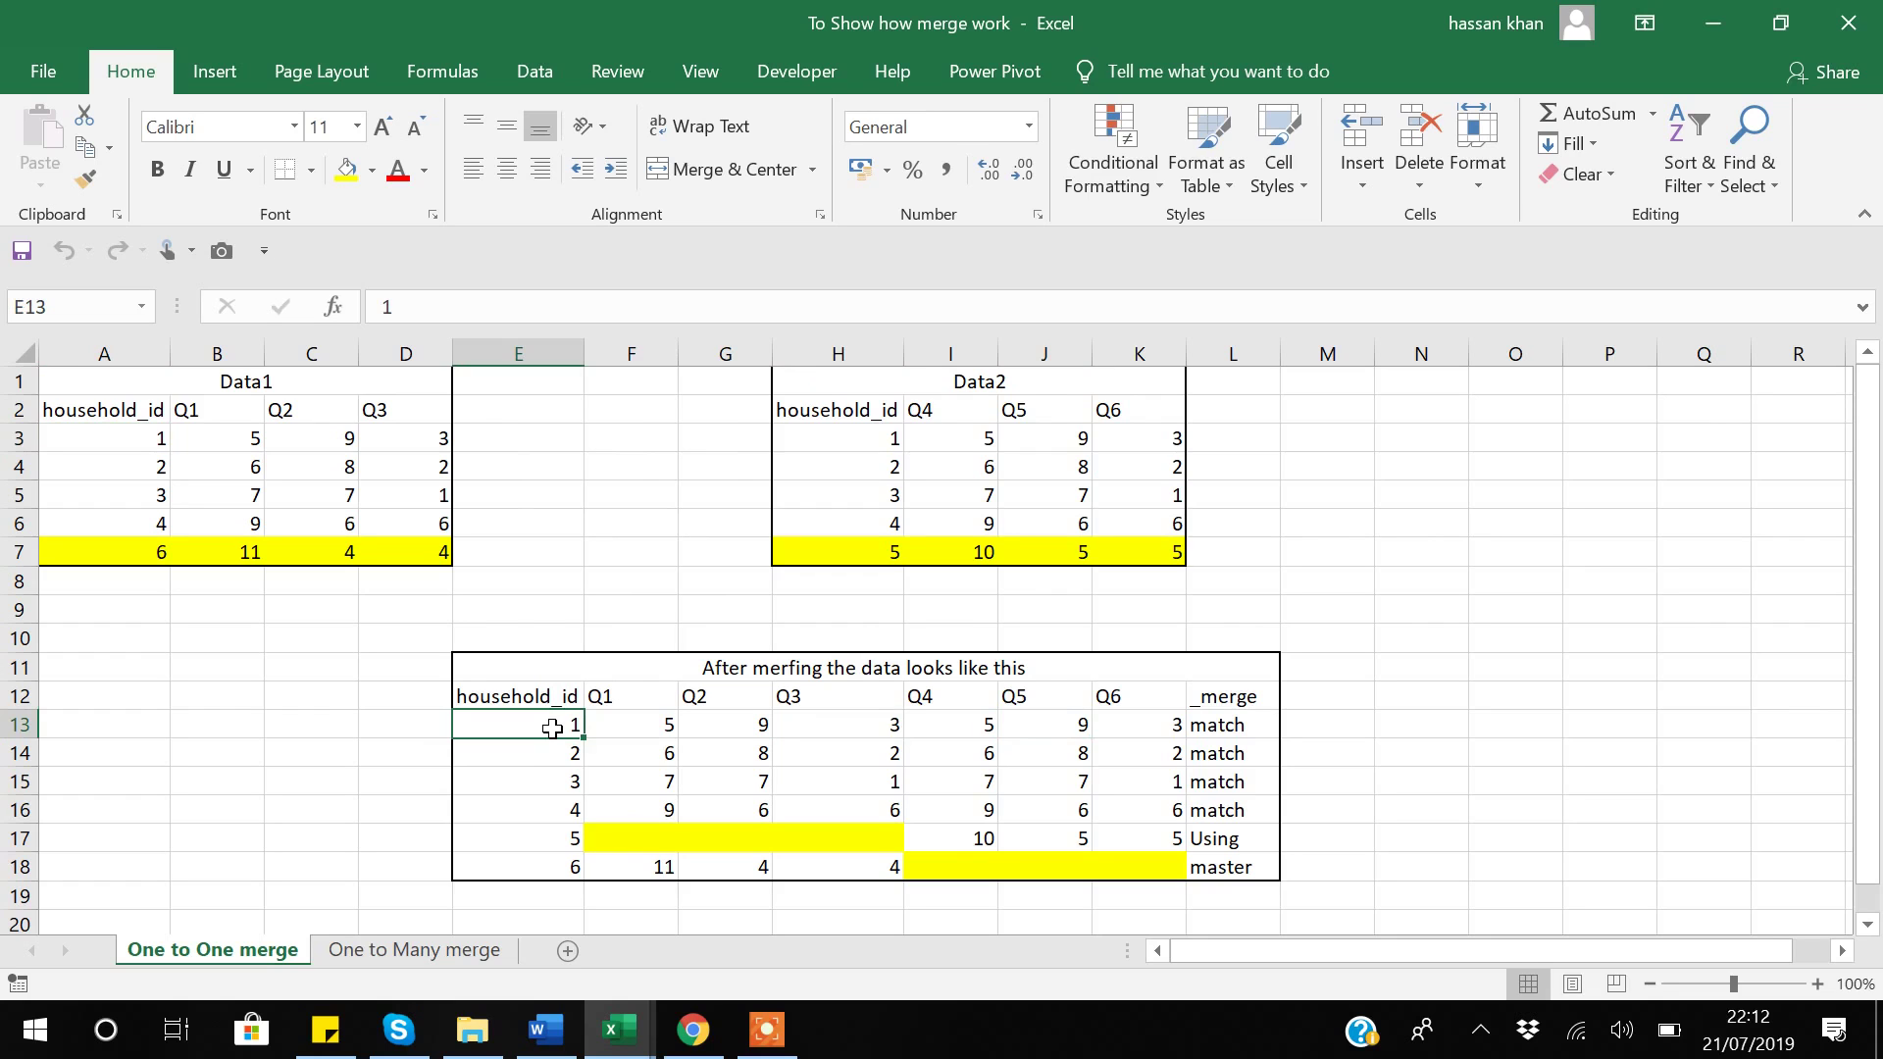
Step: Examine the match and master entries in the merged table's _merge column
{"action": "left_click", "coordinate": [1216, 726]}
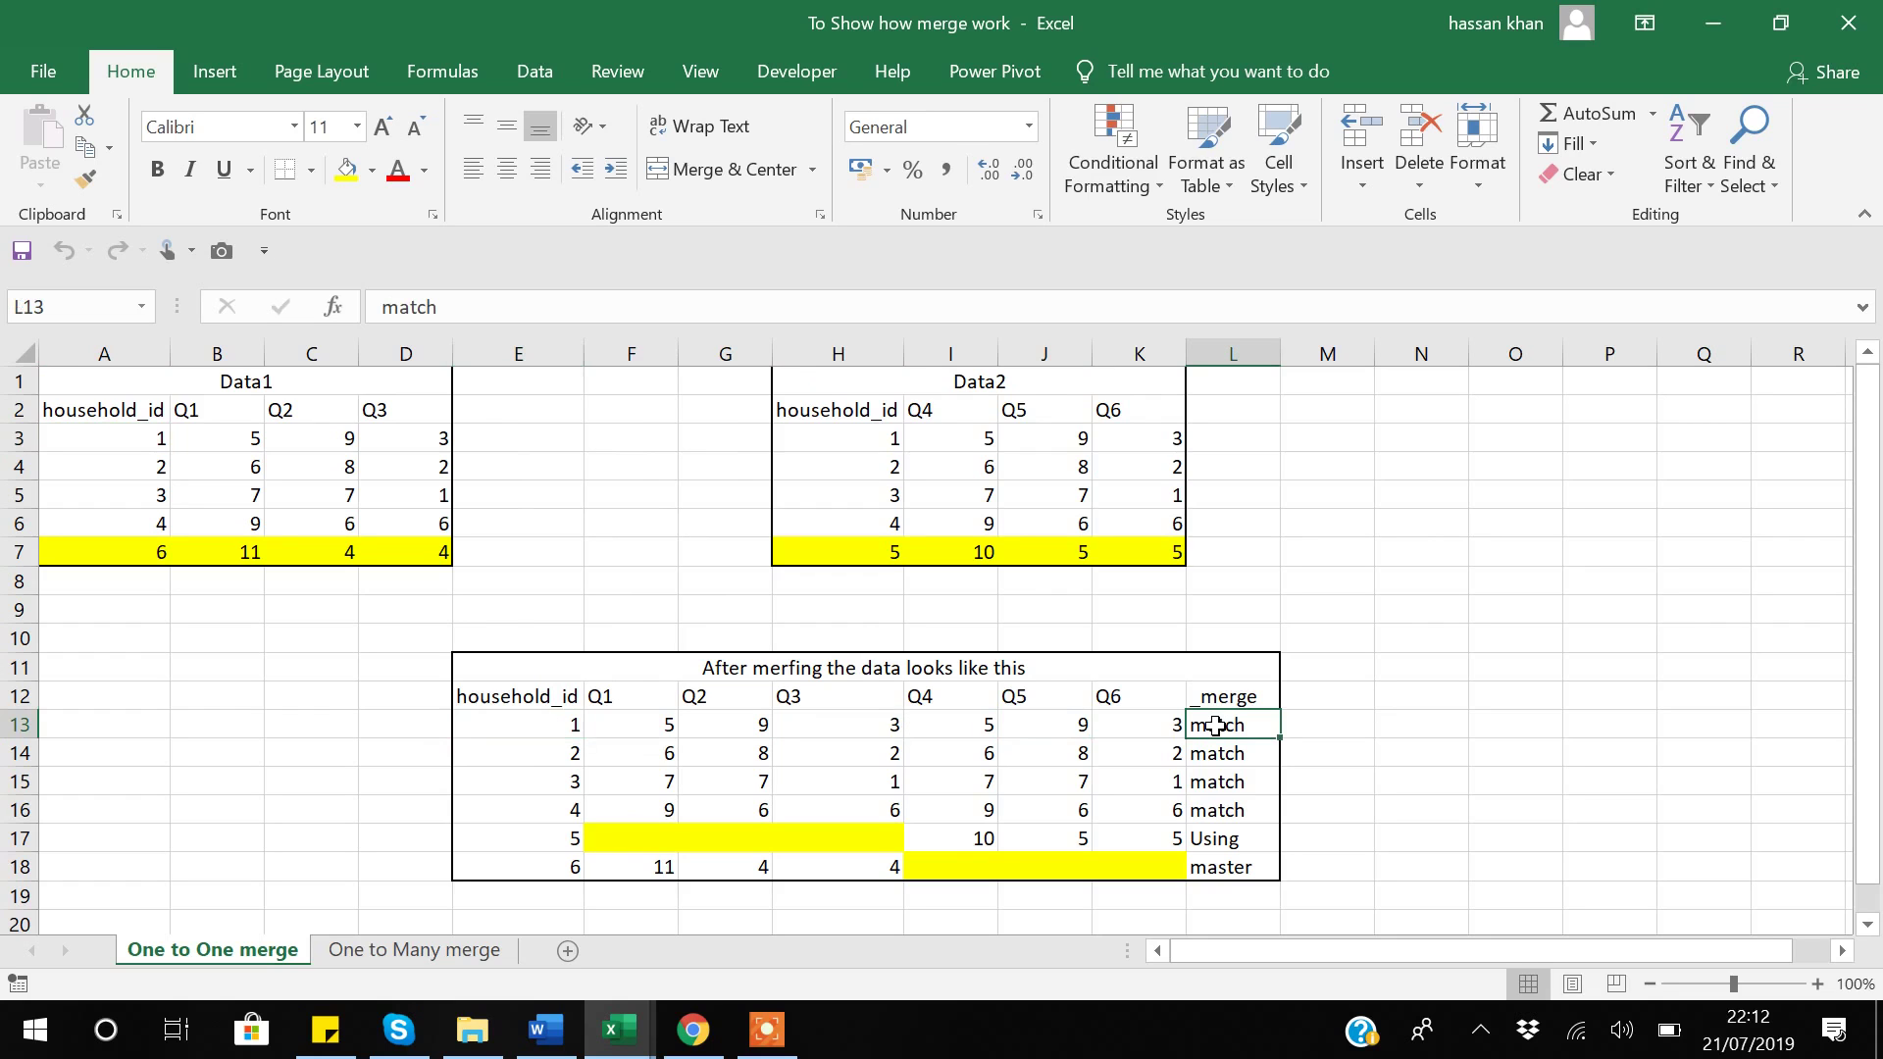
{"action": "left_click_drag", "start_coordinate": [1216, 725], "coordinate": [1216, 810]}
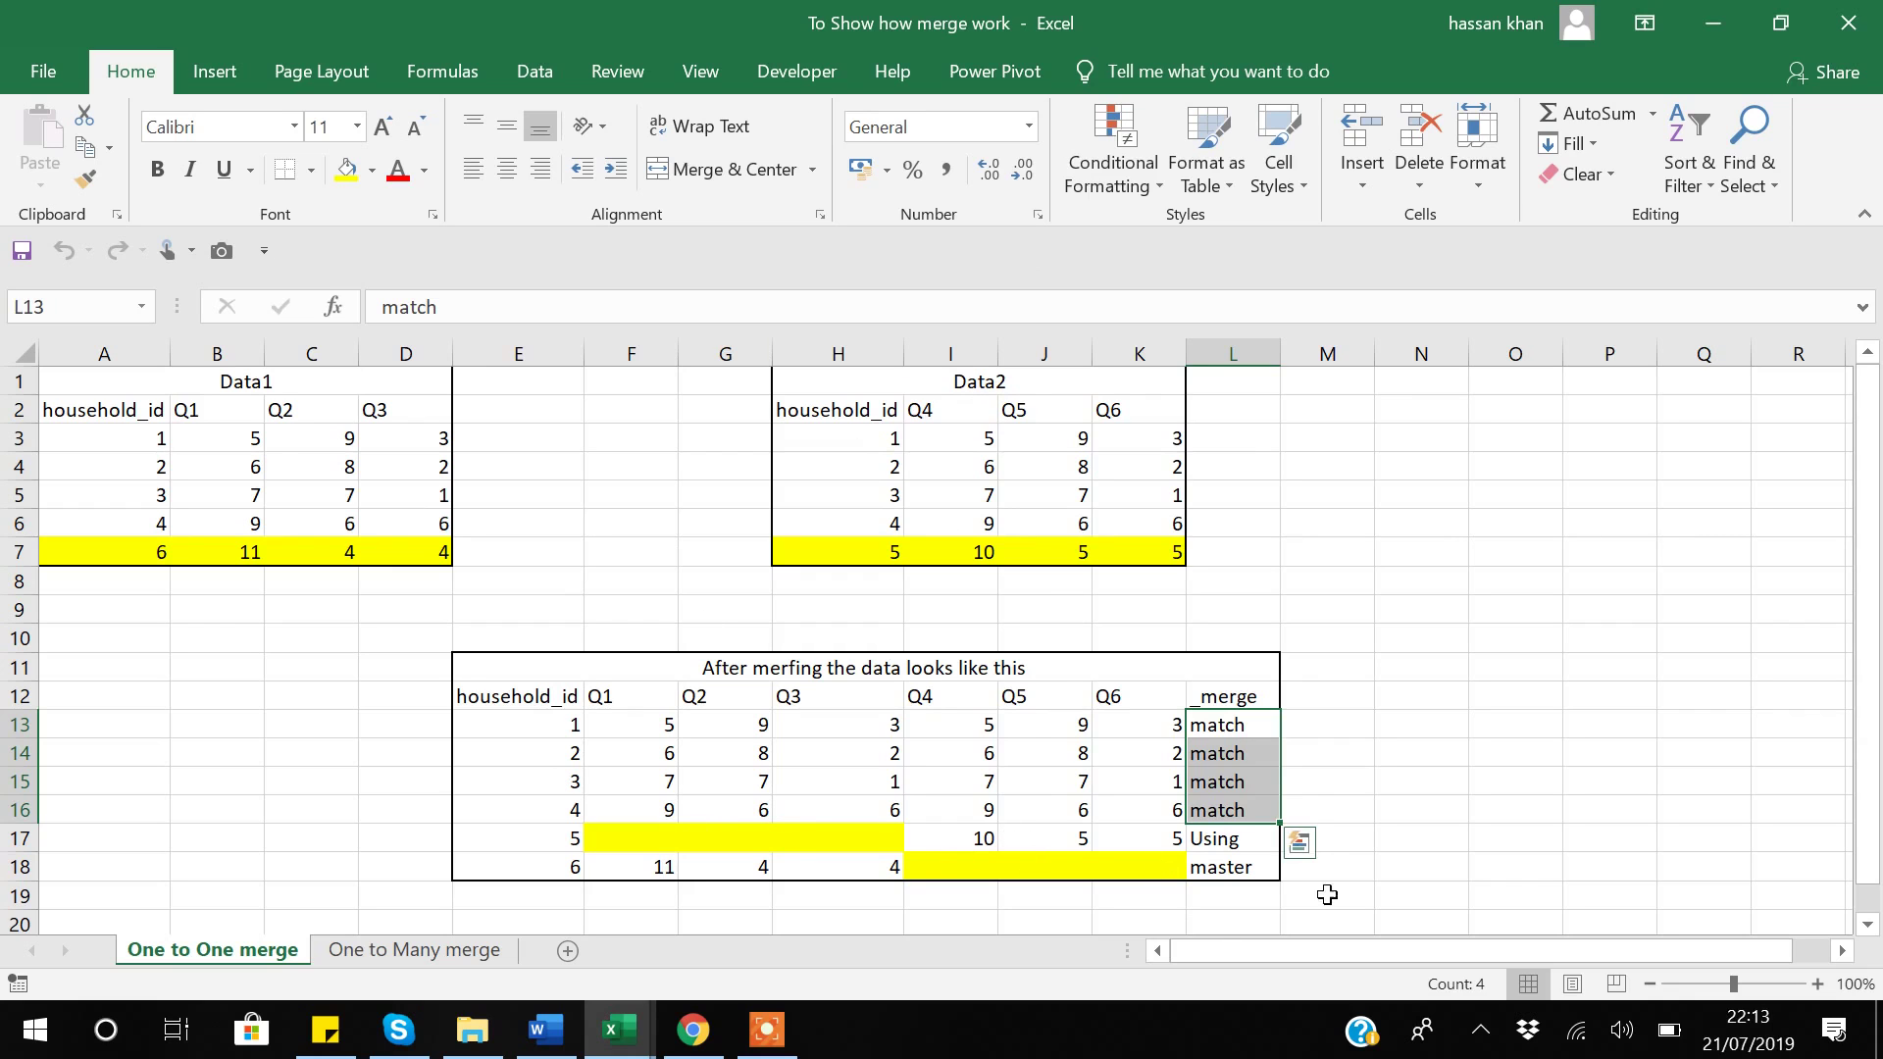
{"action": "left_click", "coordinate": [1227, 872]}
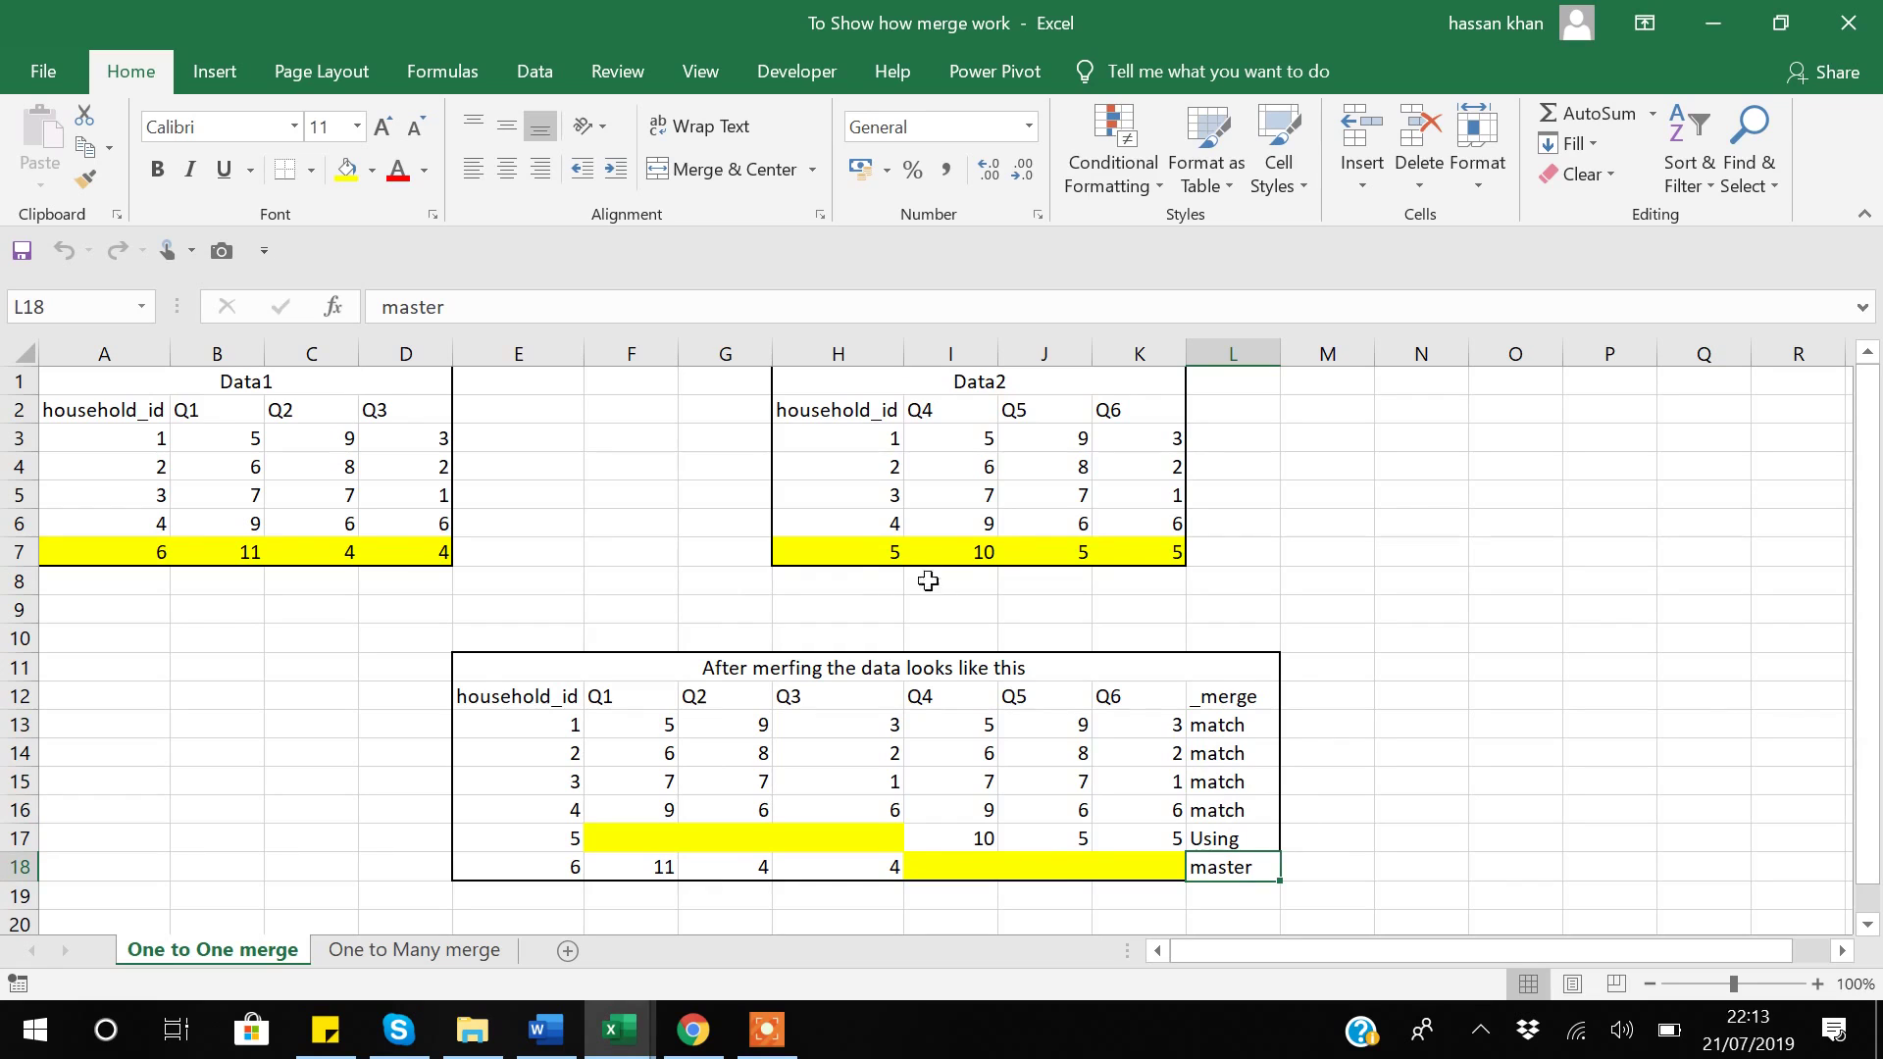
Step: Compare household 6 in Data1 with its row in the merged table, including the Q1 to Q3 and highlighted Q4 to Q6 cells
{"action": "left_click", "coordinate": [152, 559]}
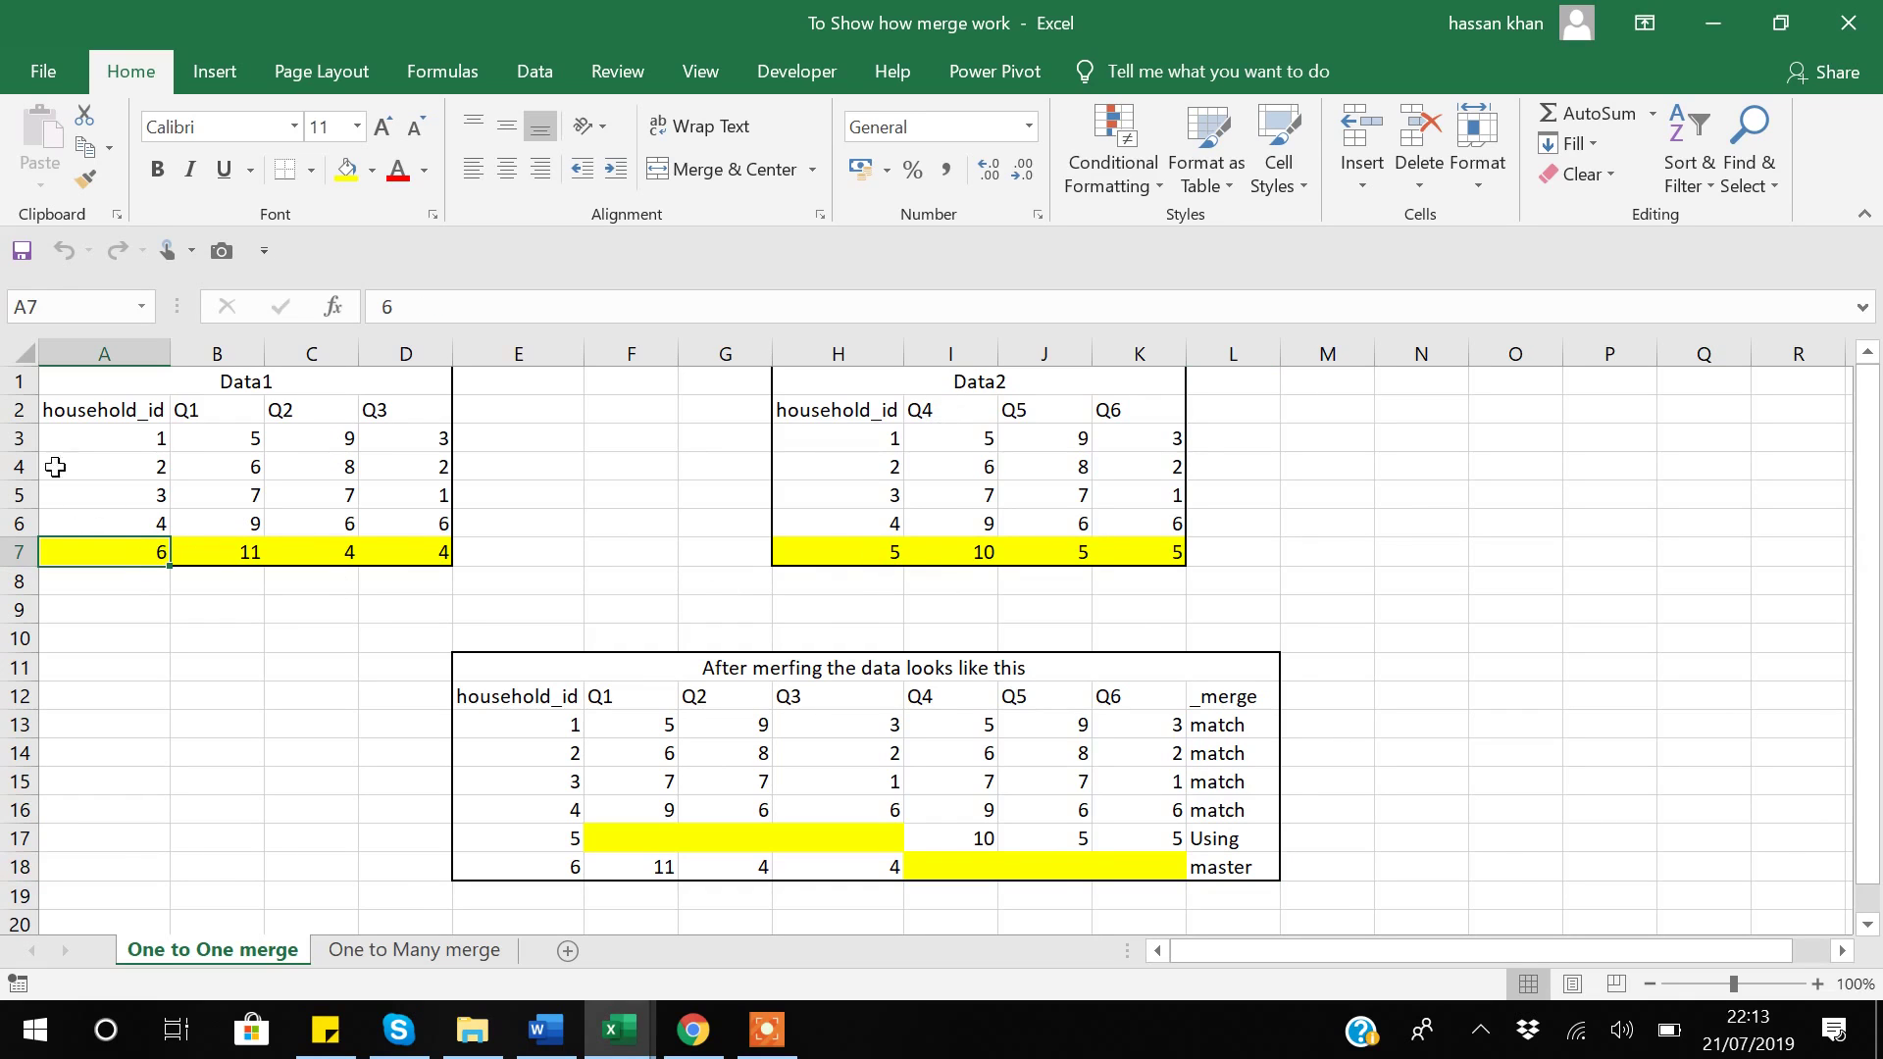
{"action": "left_click", "coordinate": [560, 867]}
{"action": "key", "text": "Right"}
{"action": "key", "text": "Right"}
{"action": "key", "text": "Left"}
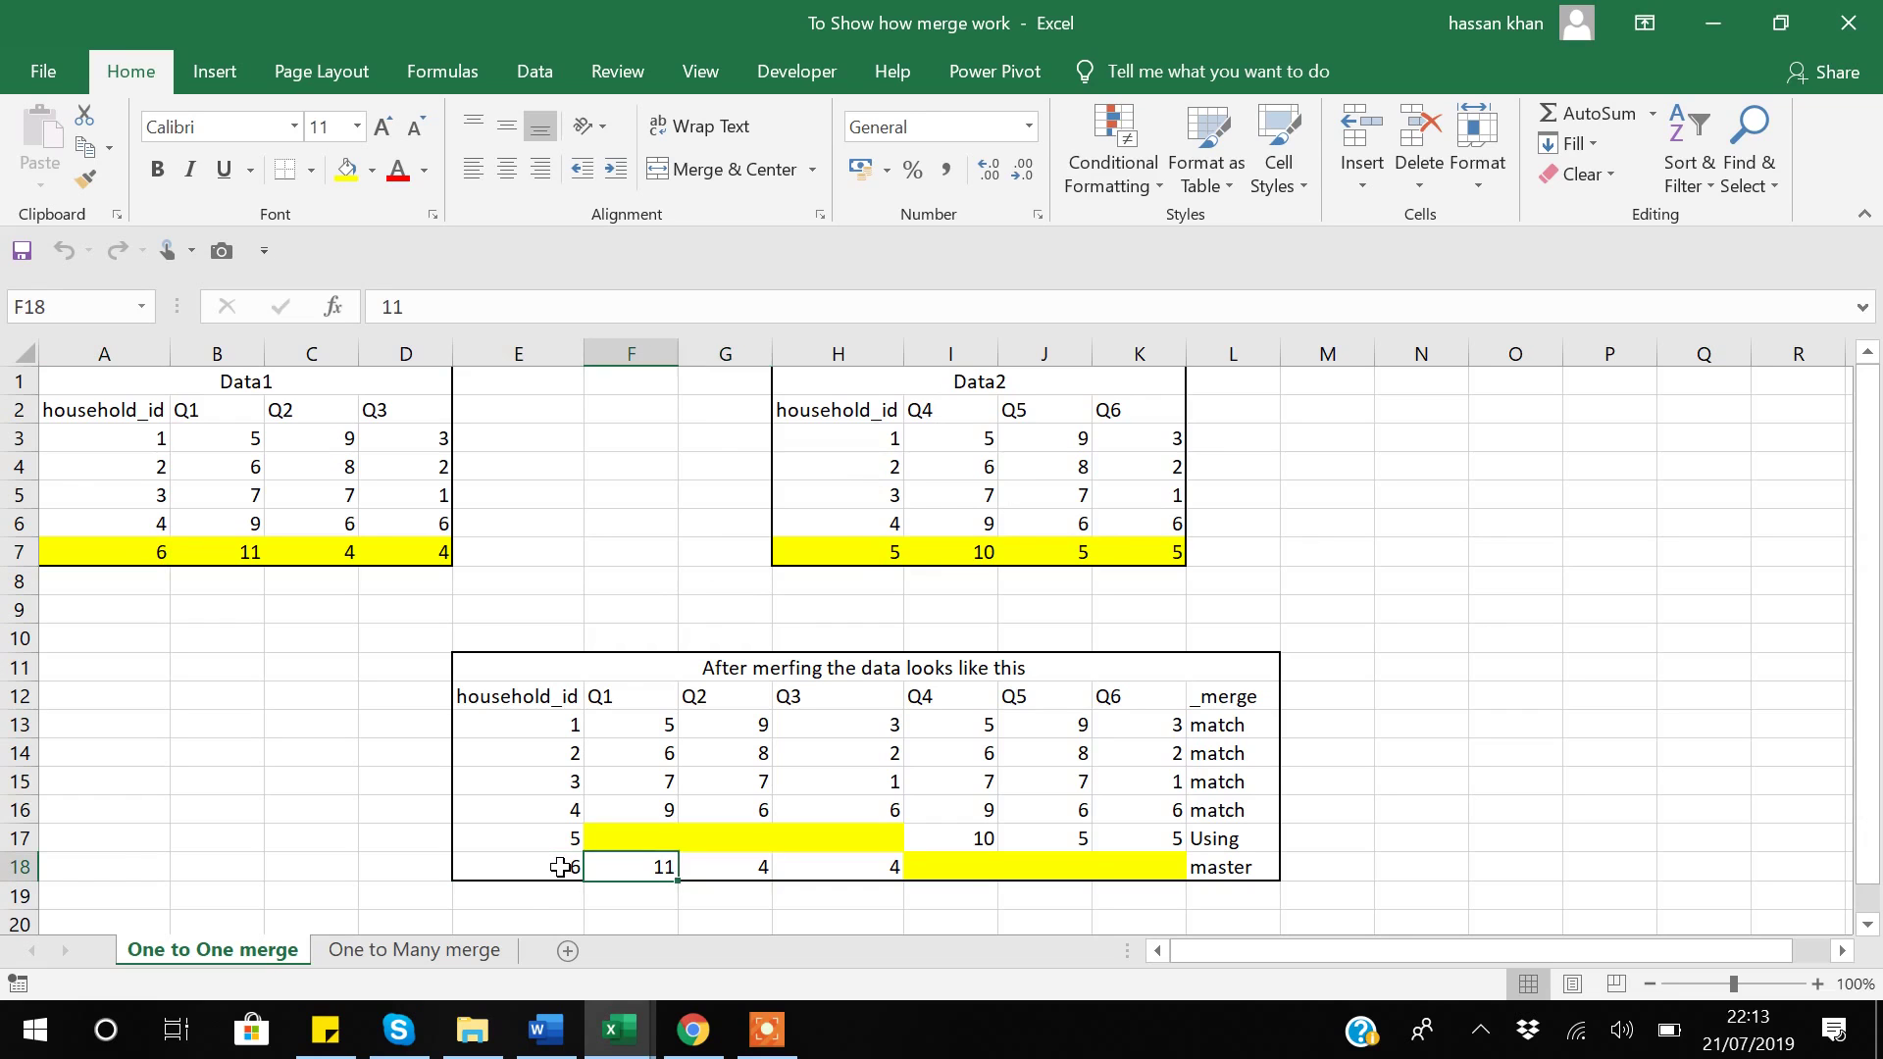
{"action": "key", "text": "shift+Right"}
{"action": "key", "text": "shift+Right"}
{"action": "key", "text": "Right"}
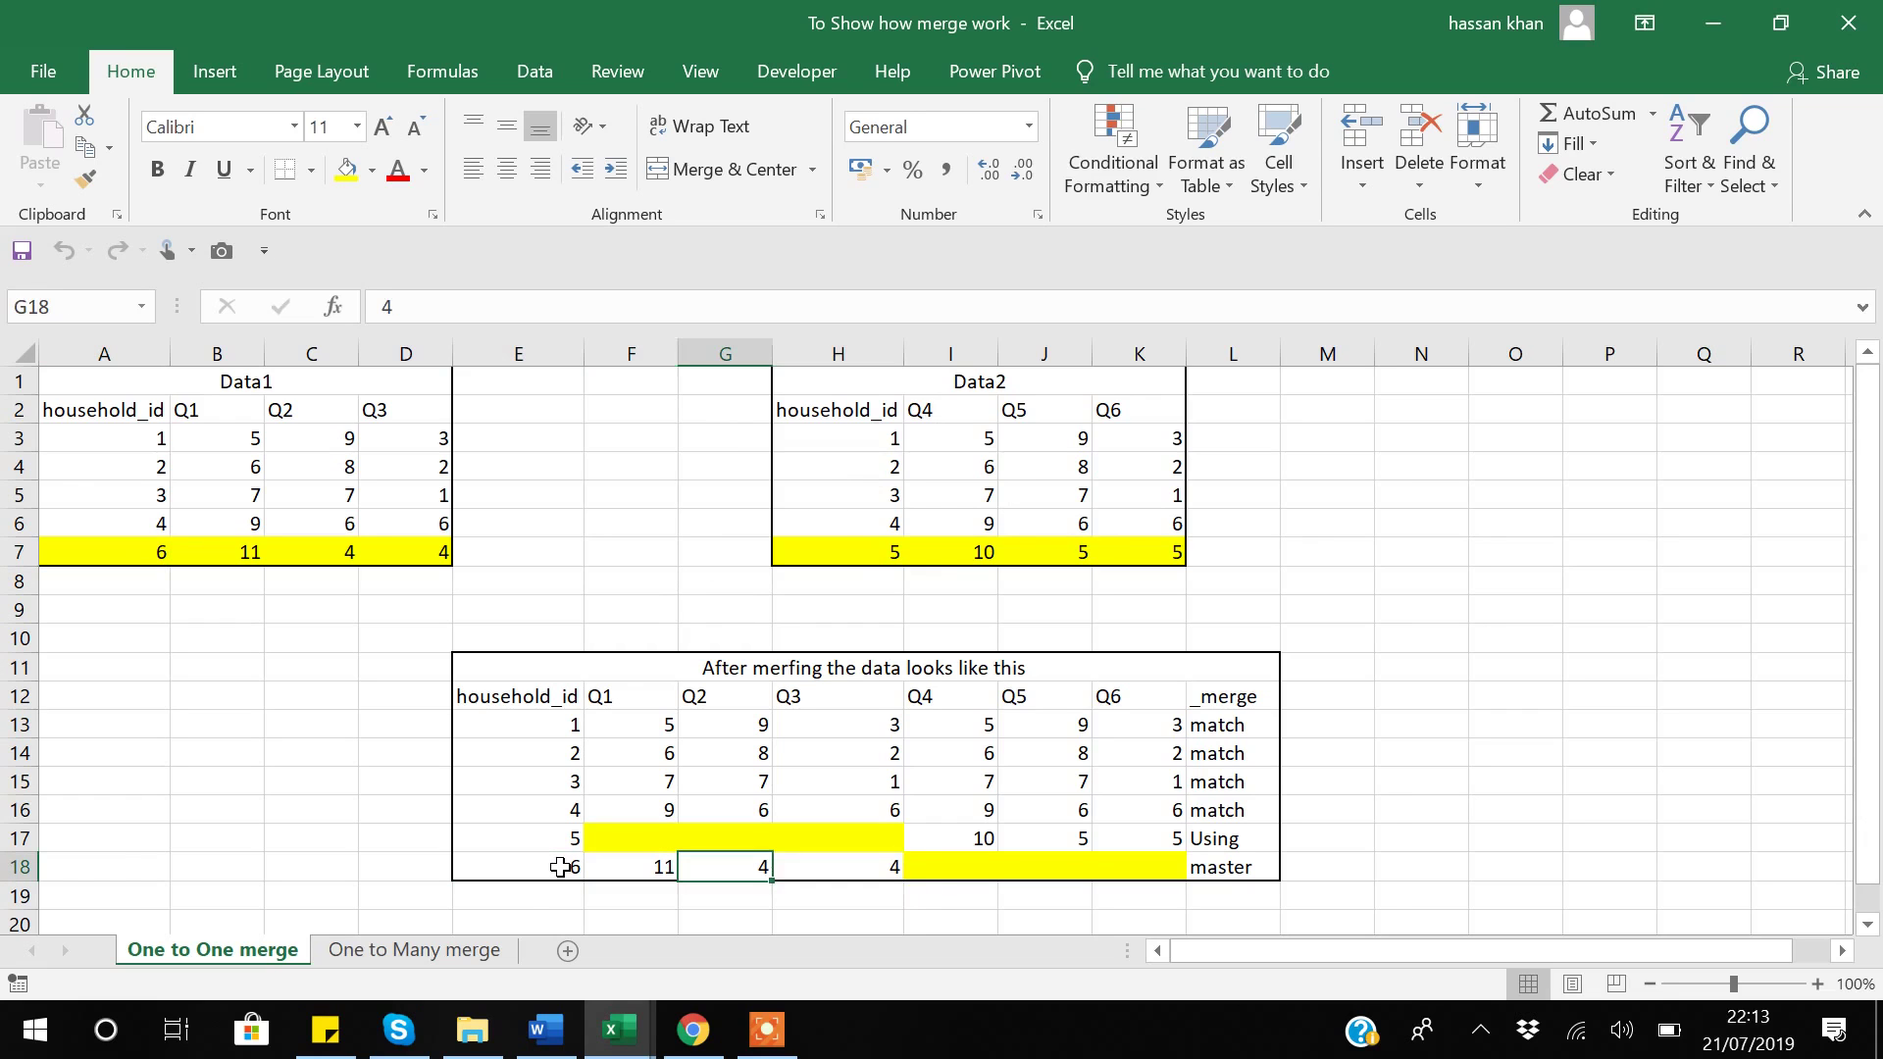
{"action": "key", "text": "Right"}
{"action": "key", "text": "Right"}
{"action": "key", "text": "shift+Right"}
{"action": "key", "text": "shift+Right"}
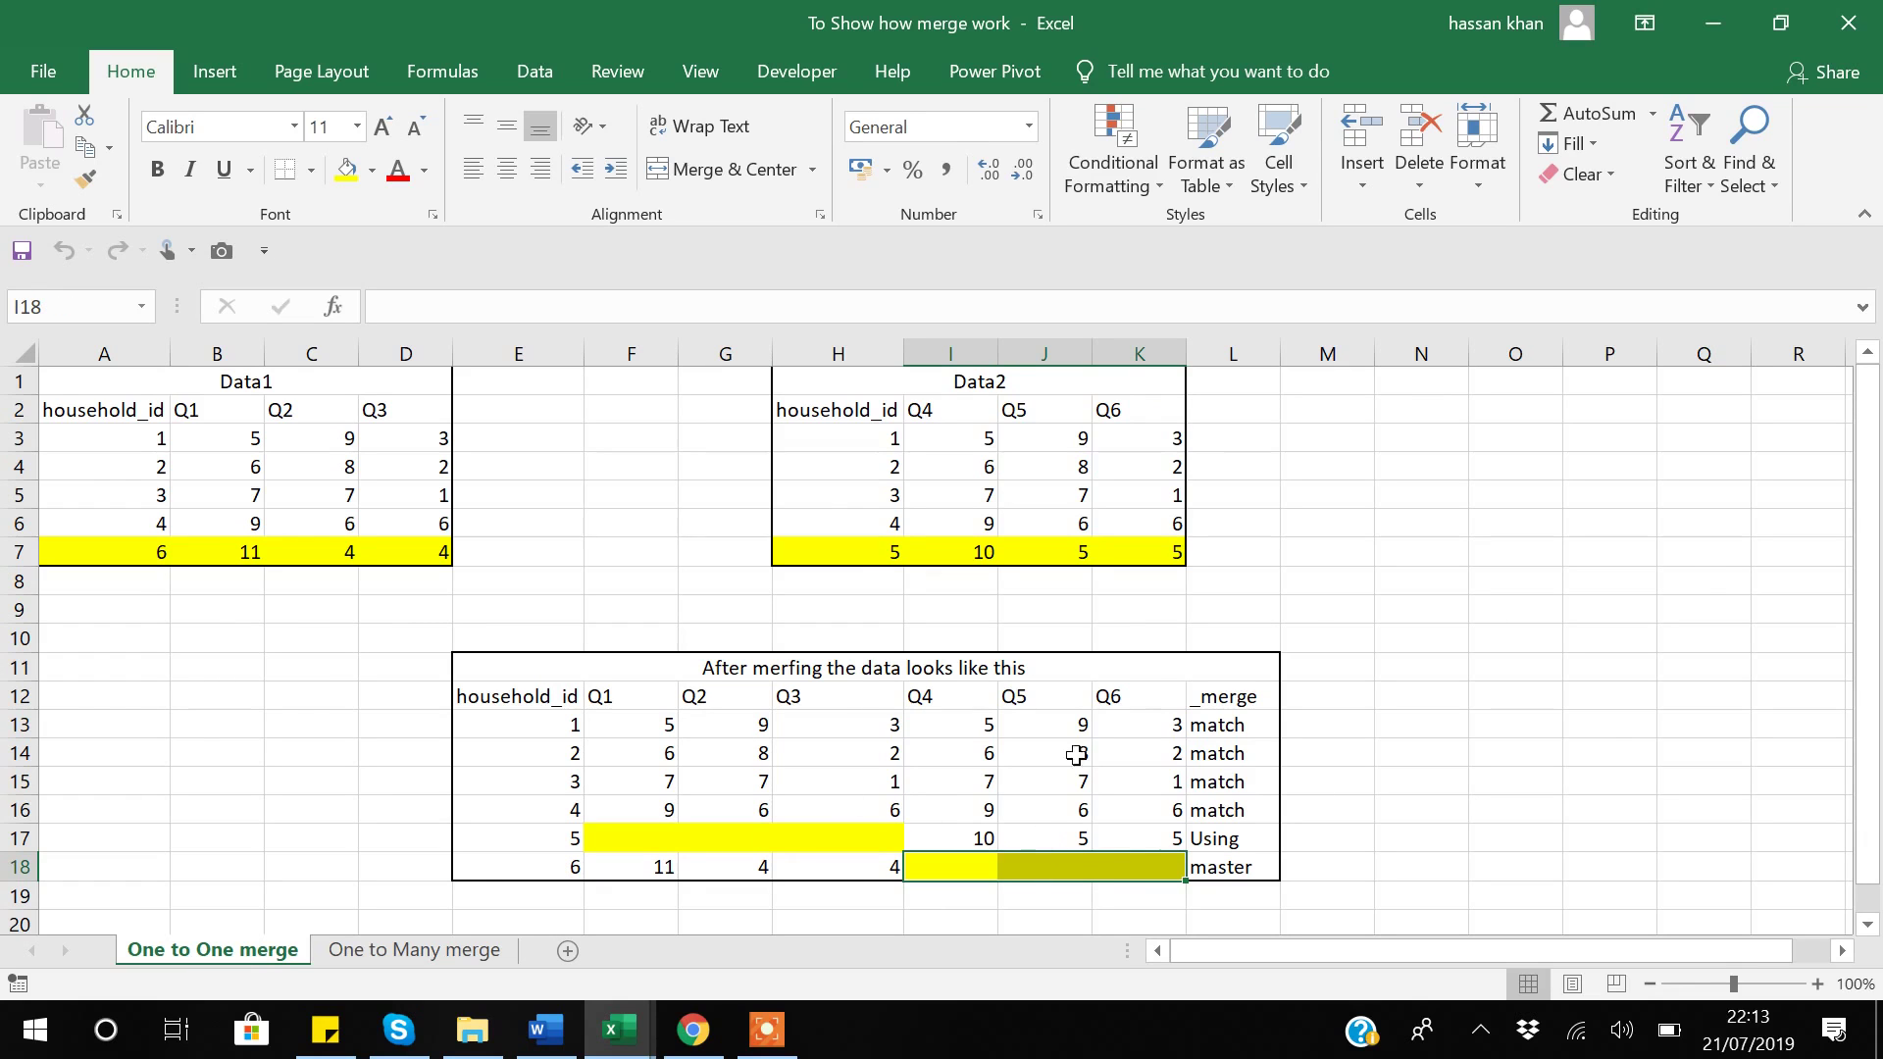
Step: Display the One to Many merge sheet and select the household_id heading of Data3
{"action": "left_click", "coordinate": [412, 956]}
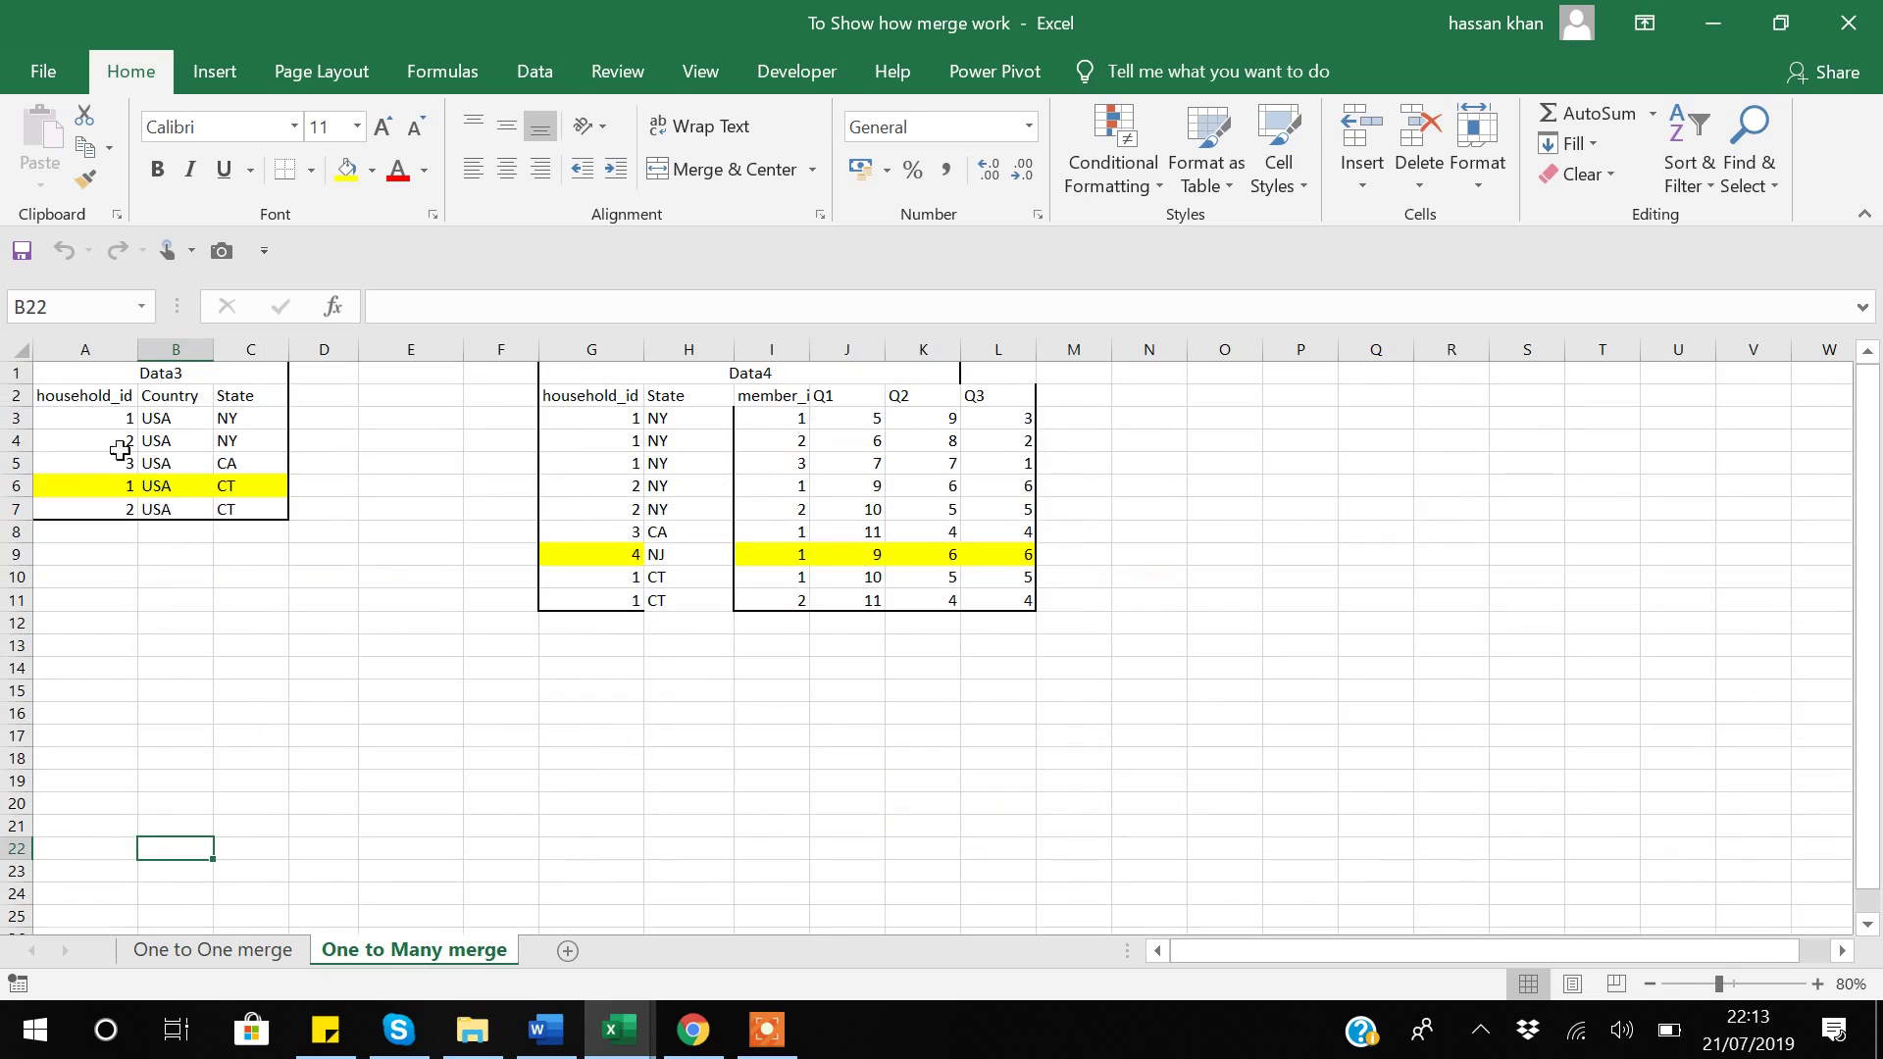
{"action": "left_click", "coordinate": [83, 402]}
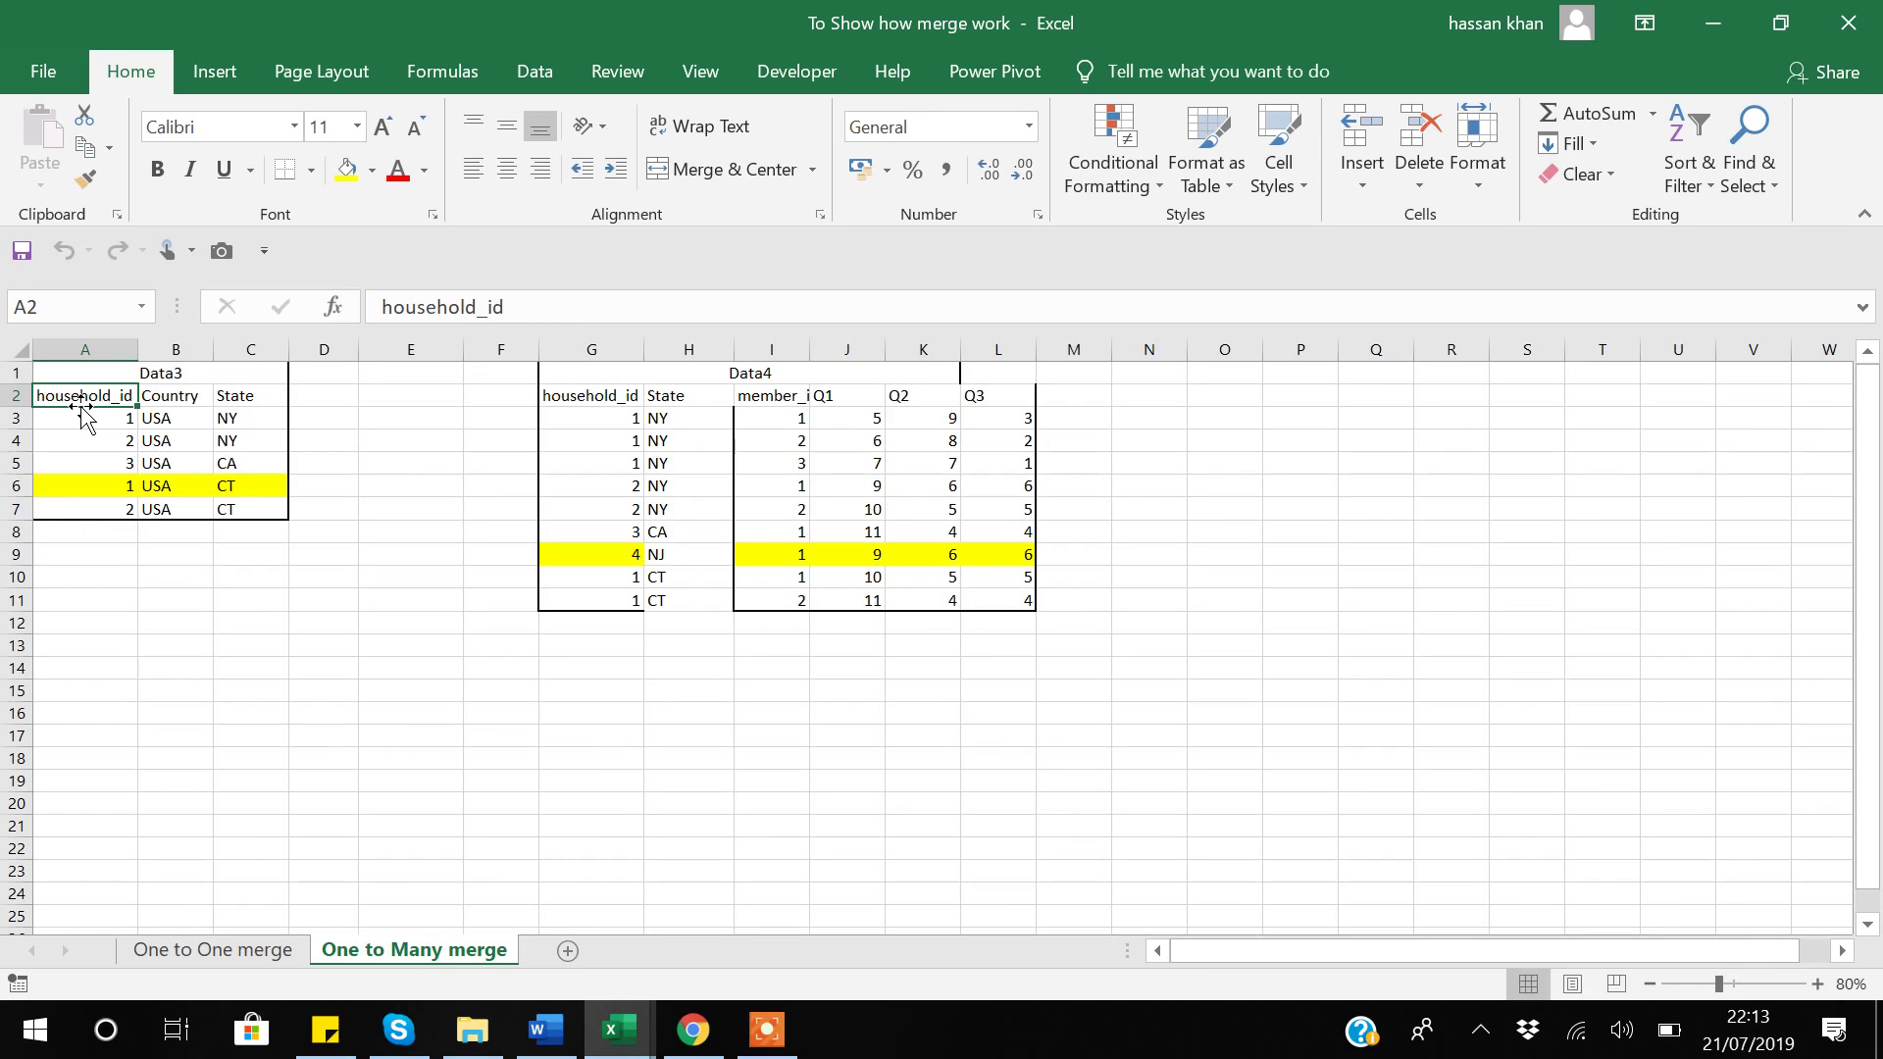
{"action": "left_click", "coordinate": [760, 1037]}
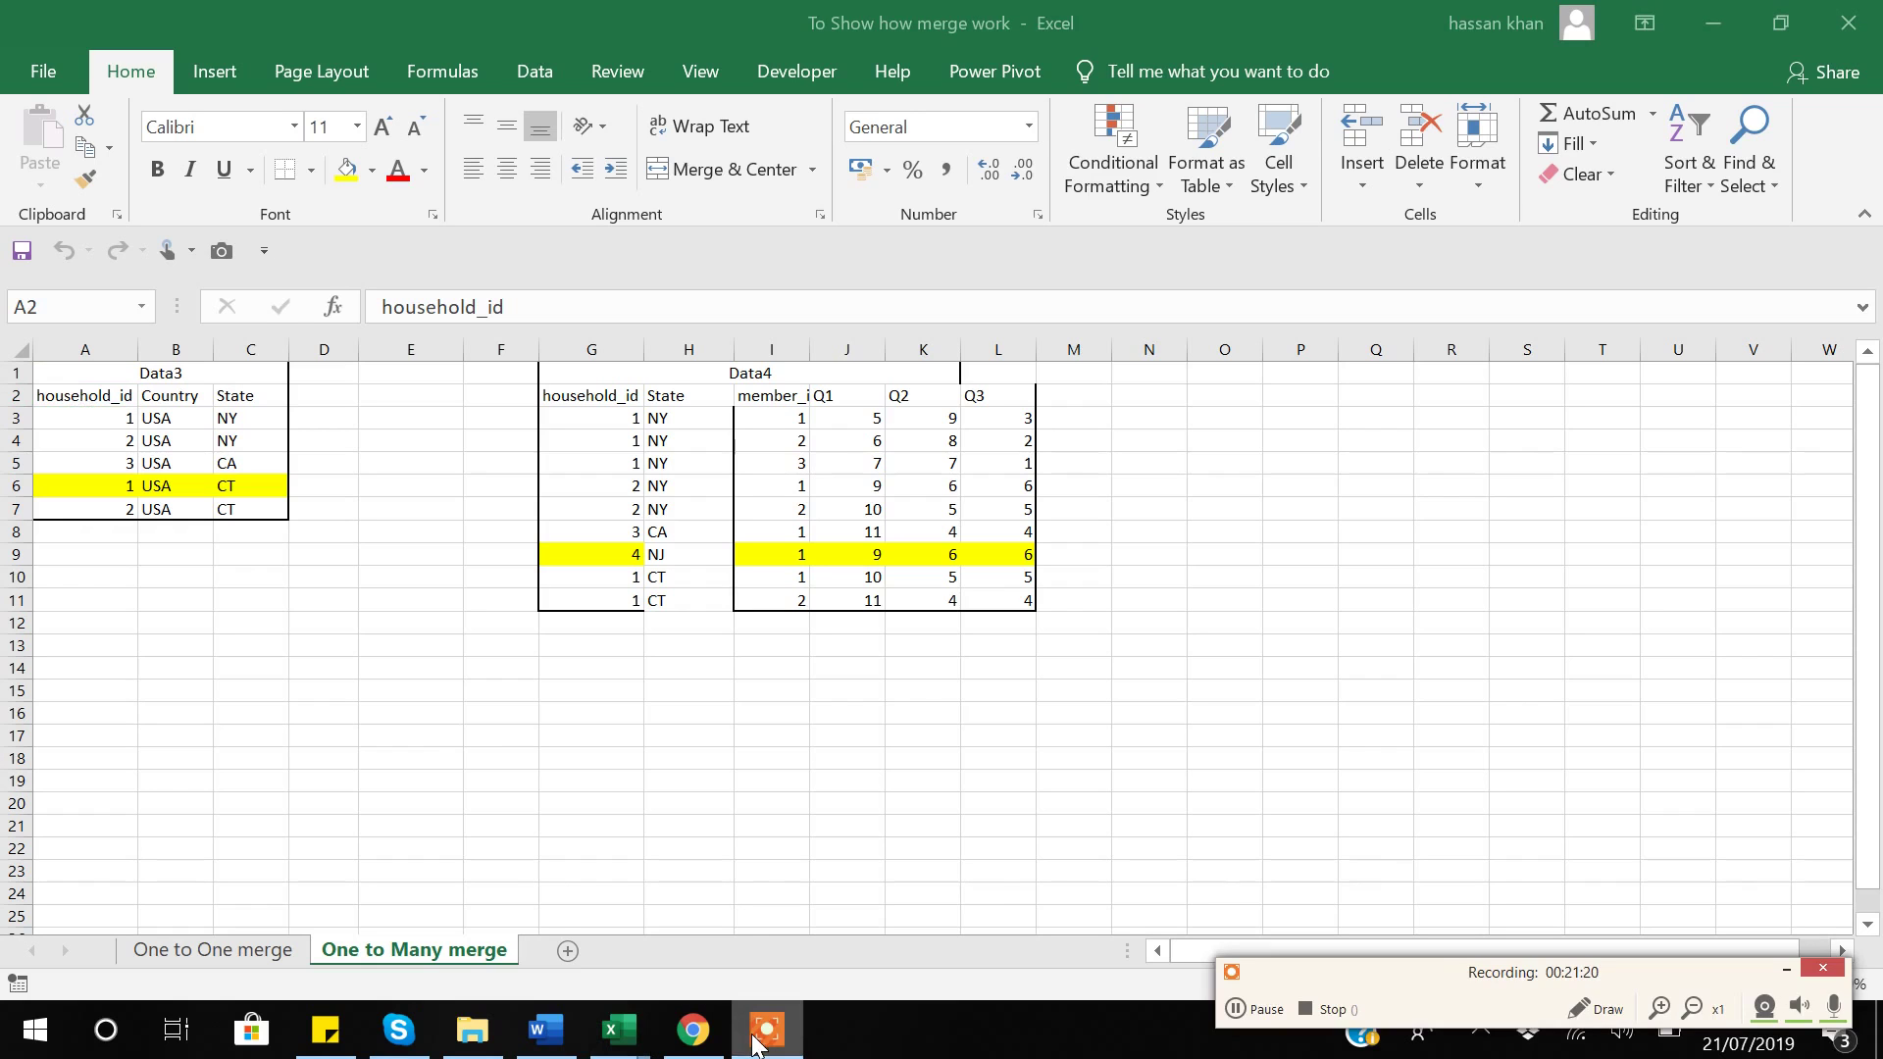
{"action": "left_click", "coordinate": [1785, 971]}
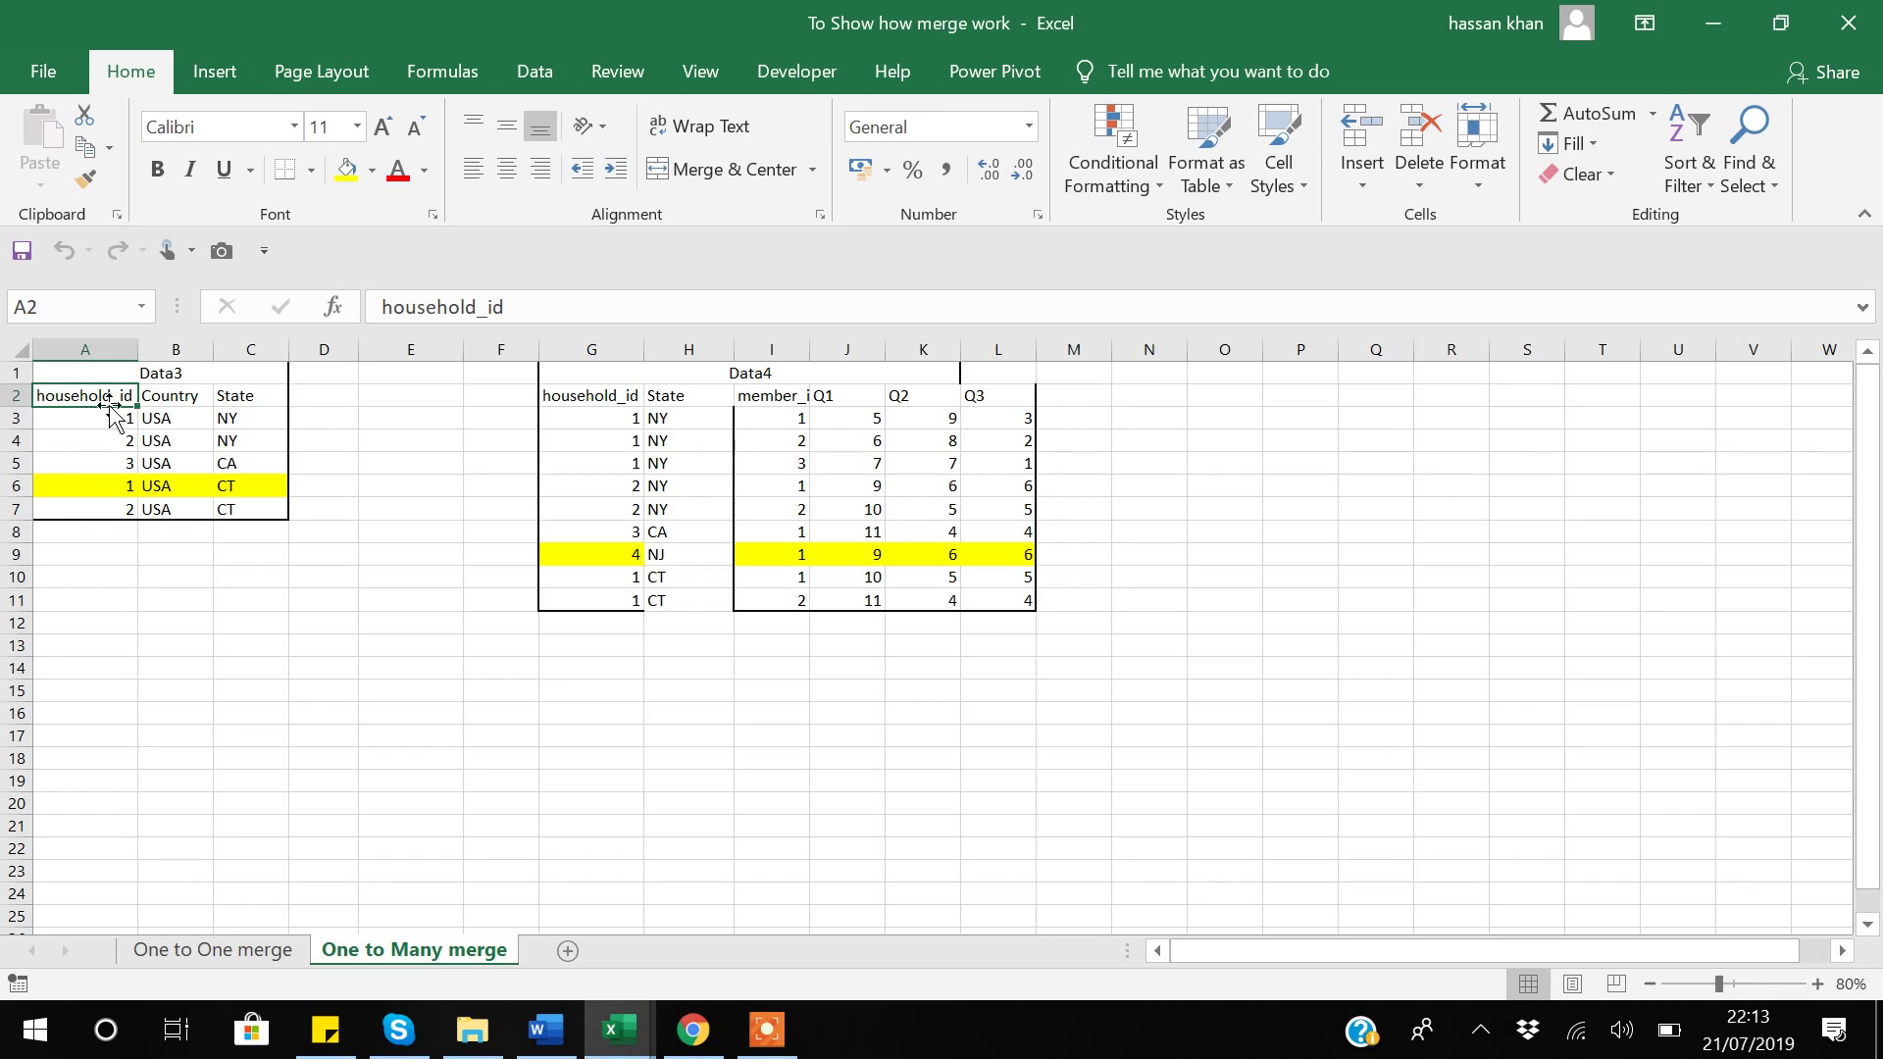
Step: Go through the household_id values in the Data3 table and return to its first household
{"action": "key", "text": "Down"}
{"action": "key", "text": "Down"}
{"action": "key", "text": "Down"}
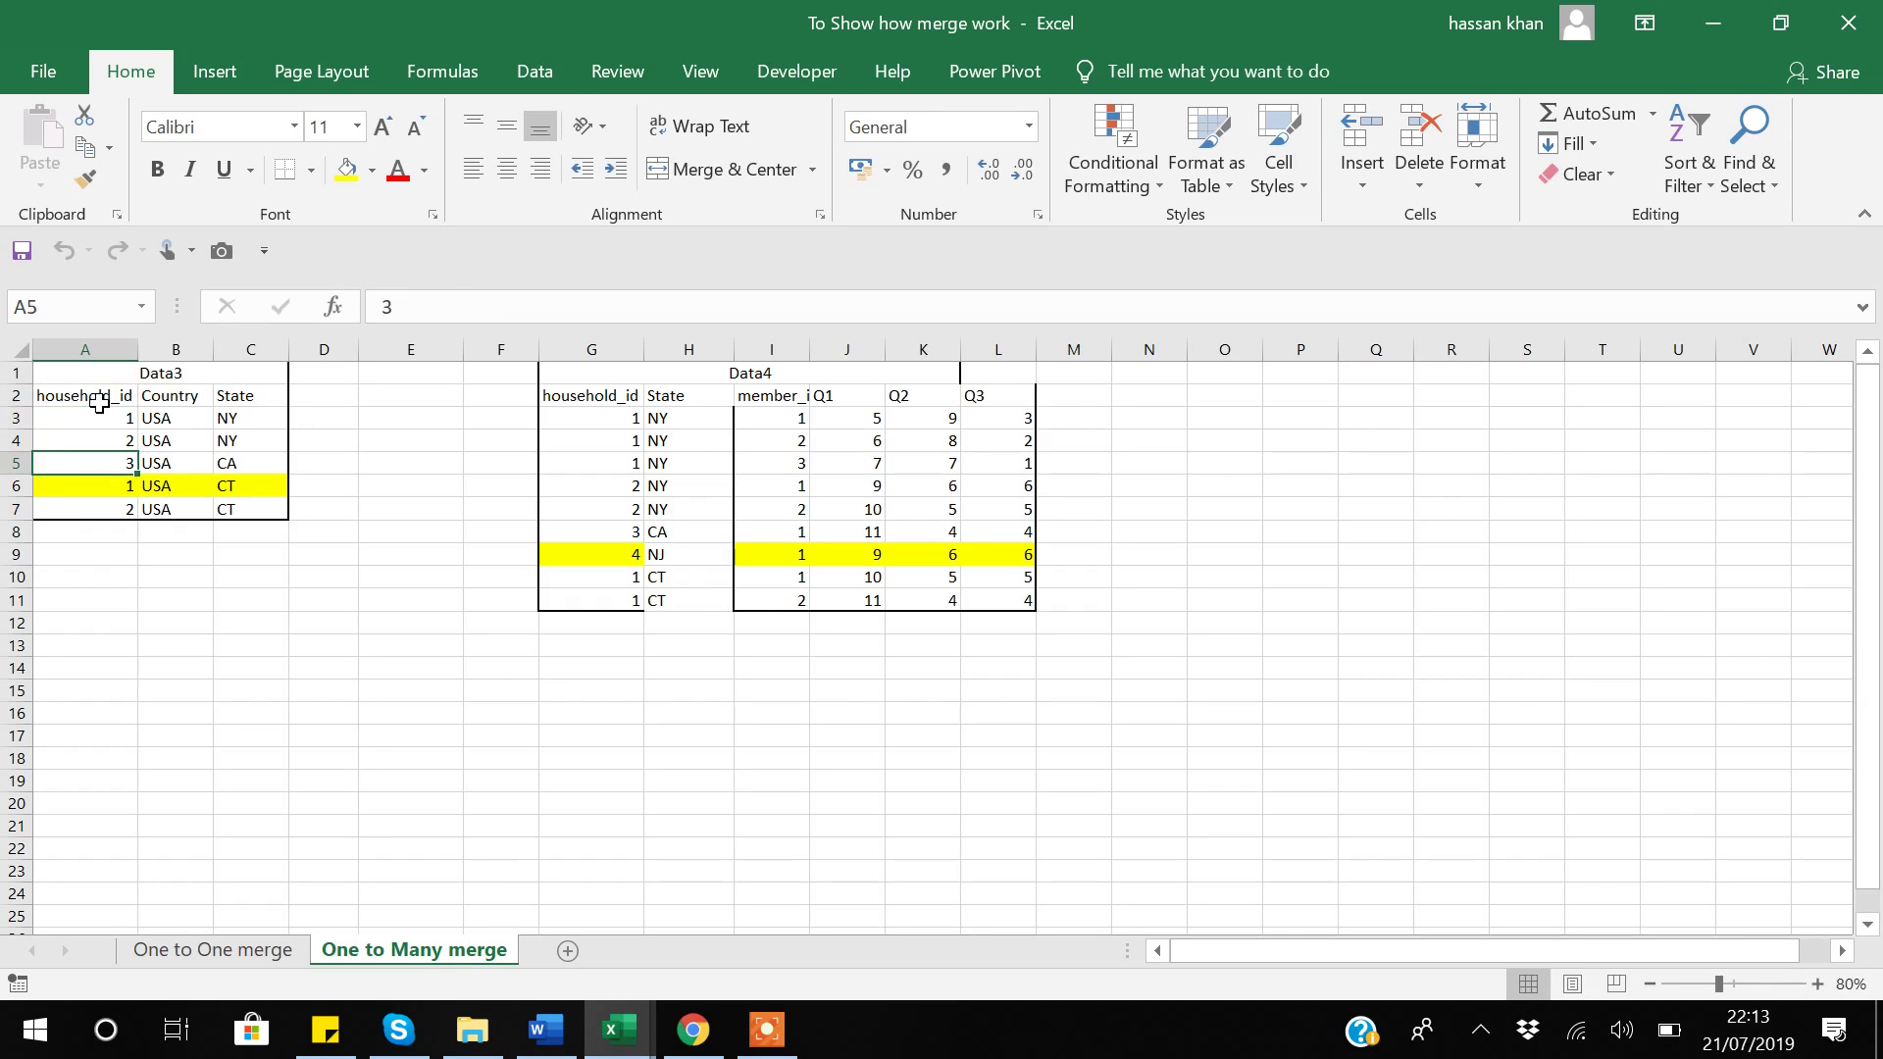
{"action": "key", "text": "Down"}
{"action": "key", "text": "Down"}
{"action": "key", "text": "Up"}
{"action": "key", "text": "Up"}
{"action": "key", "text": "Up"}
{"action": "key", "text": "Up"}
{"action": "key", "text": "Up"}
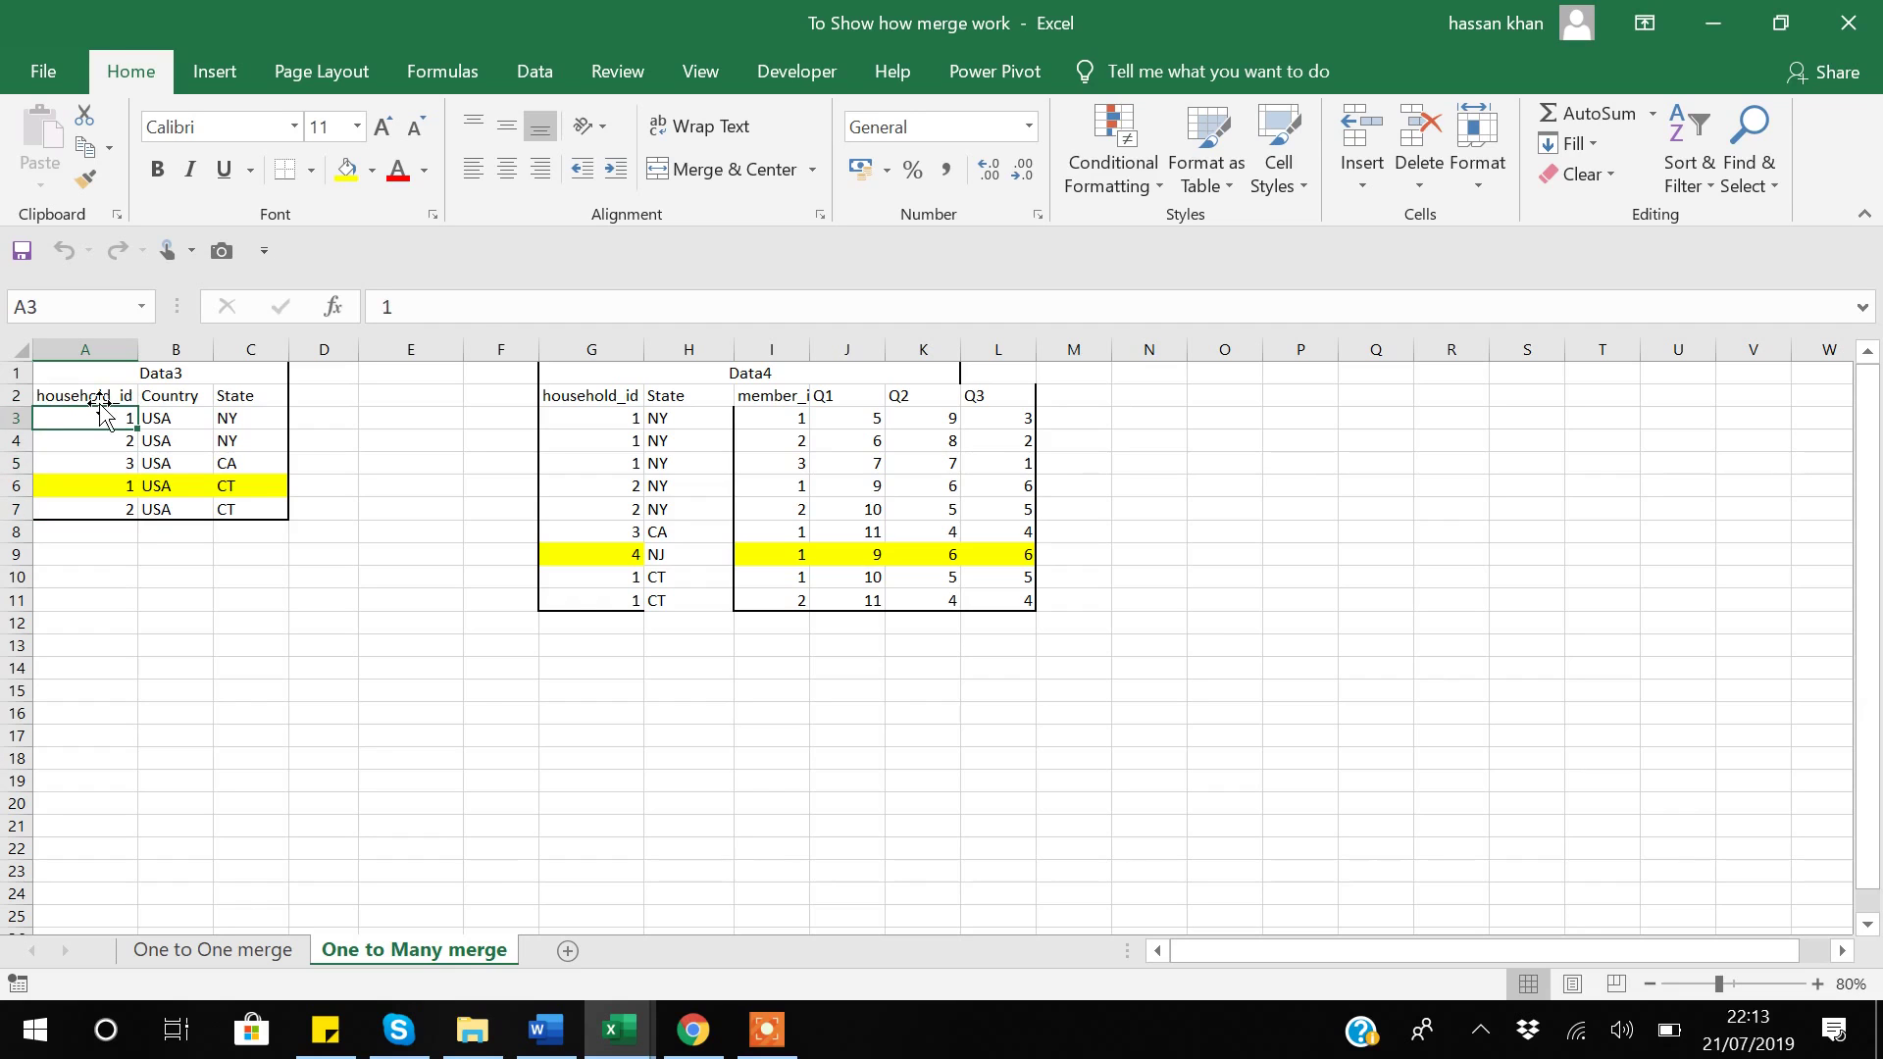
Step: Examine how the Data3 households are grouped by the states NY, CA and CT
{"action": "key", "text": "Right"}
{"action": "key", "text": "Right"}
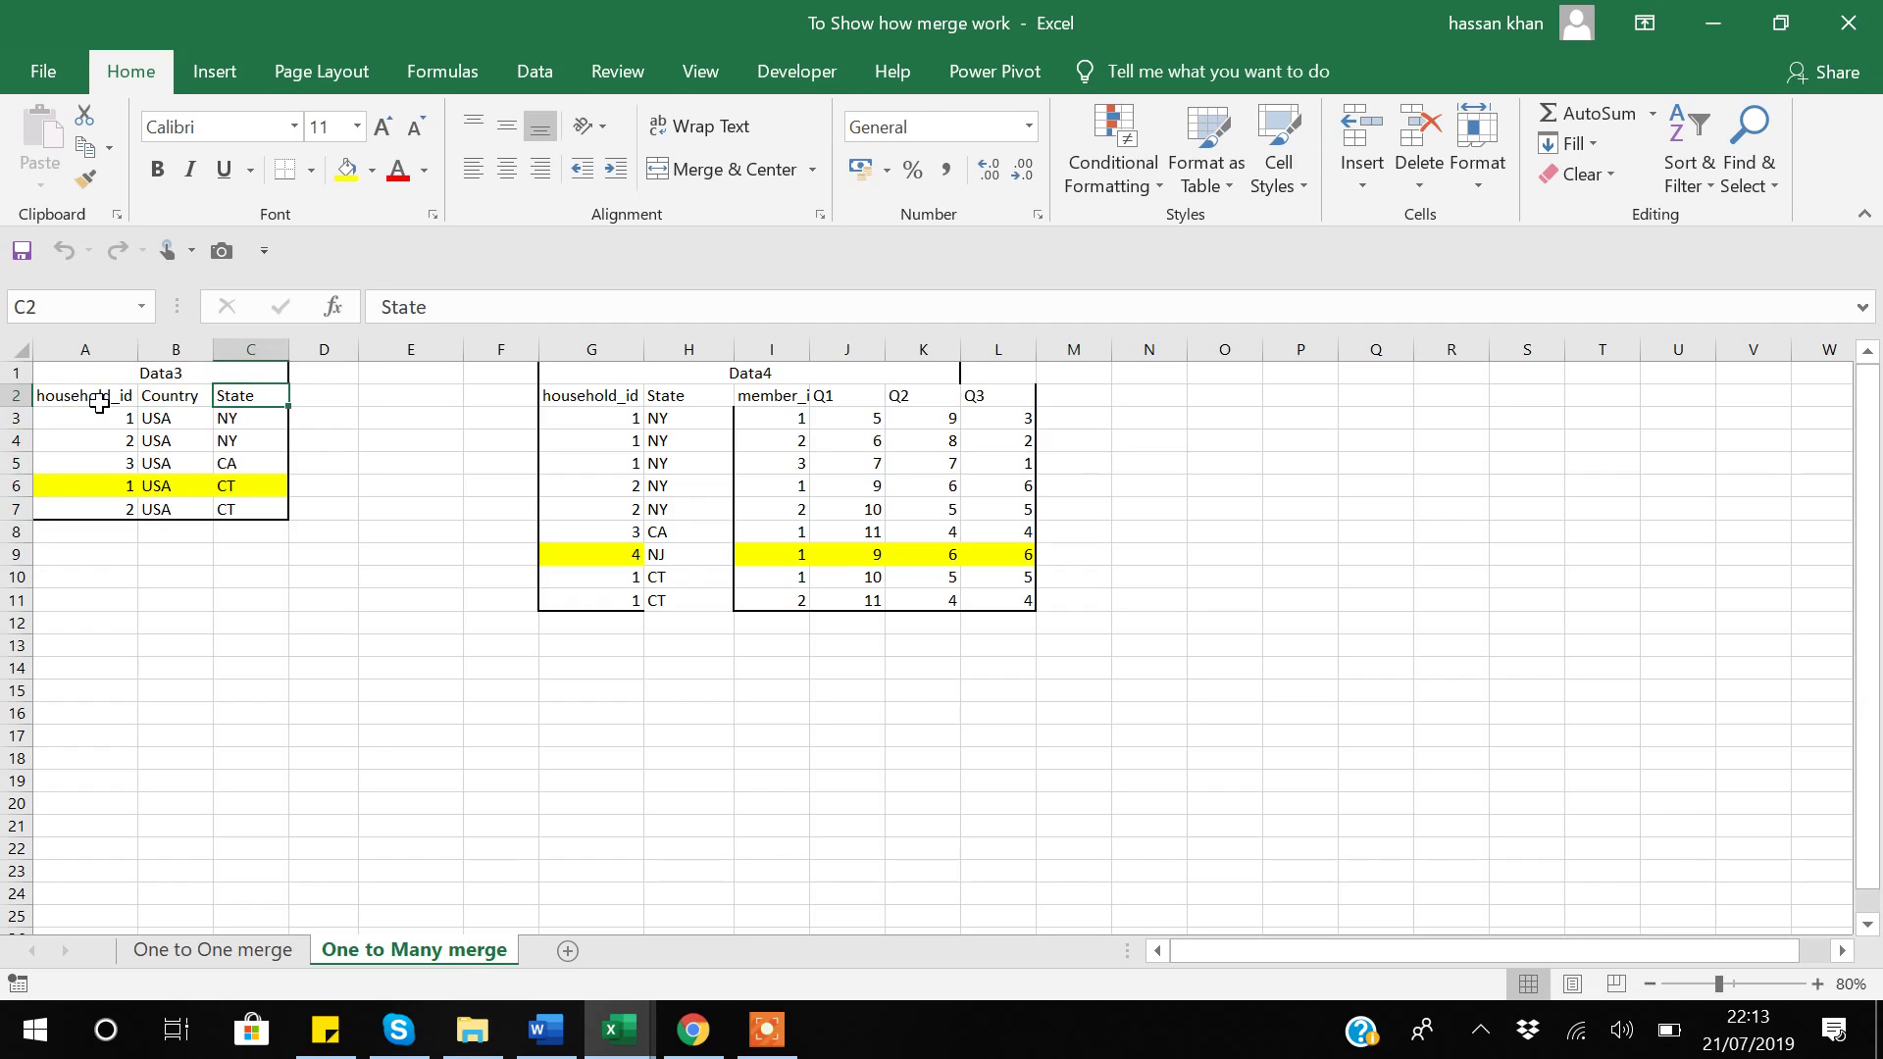
{"action": "key", "text": "Left"}
{"action": "key", "text": "Right"}
{"action": "key", "text": "Down"}
{"action": "key", "text": "shift+Down"}
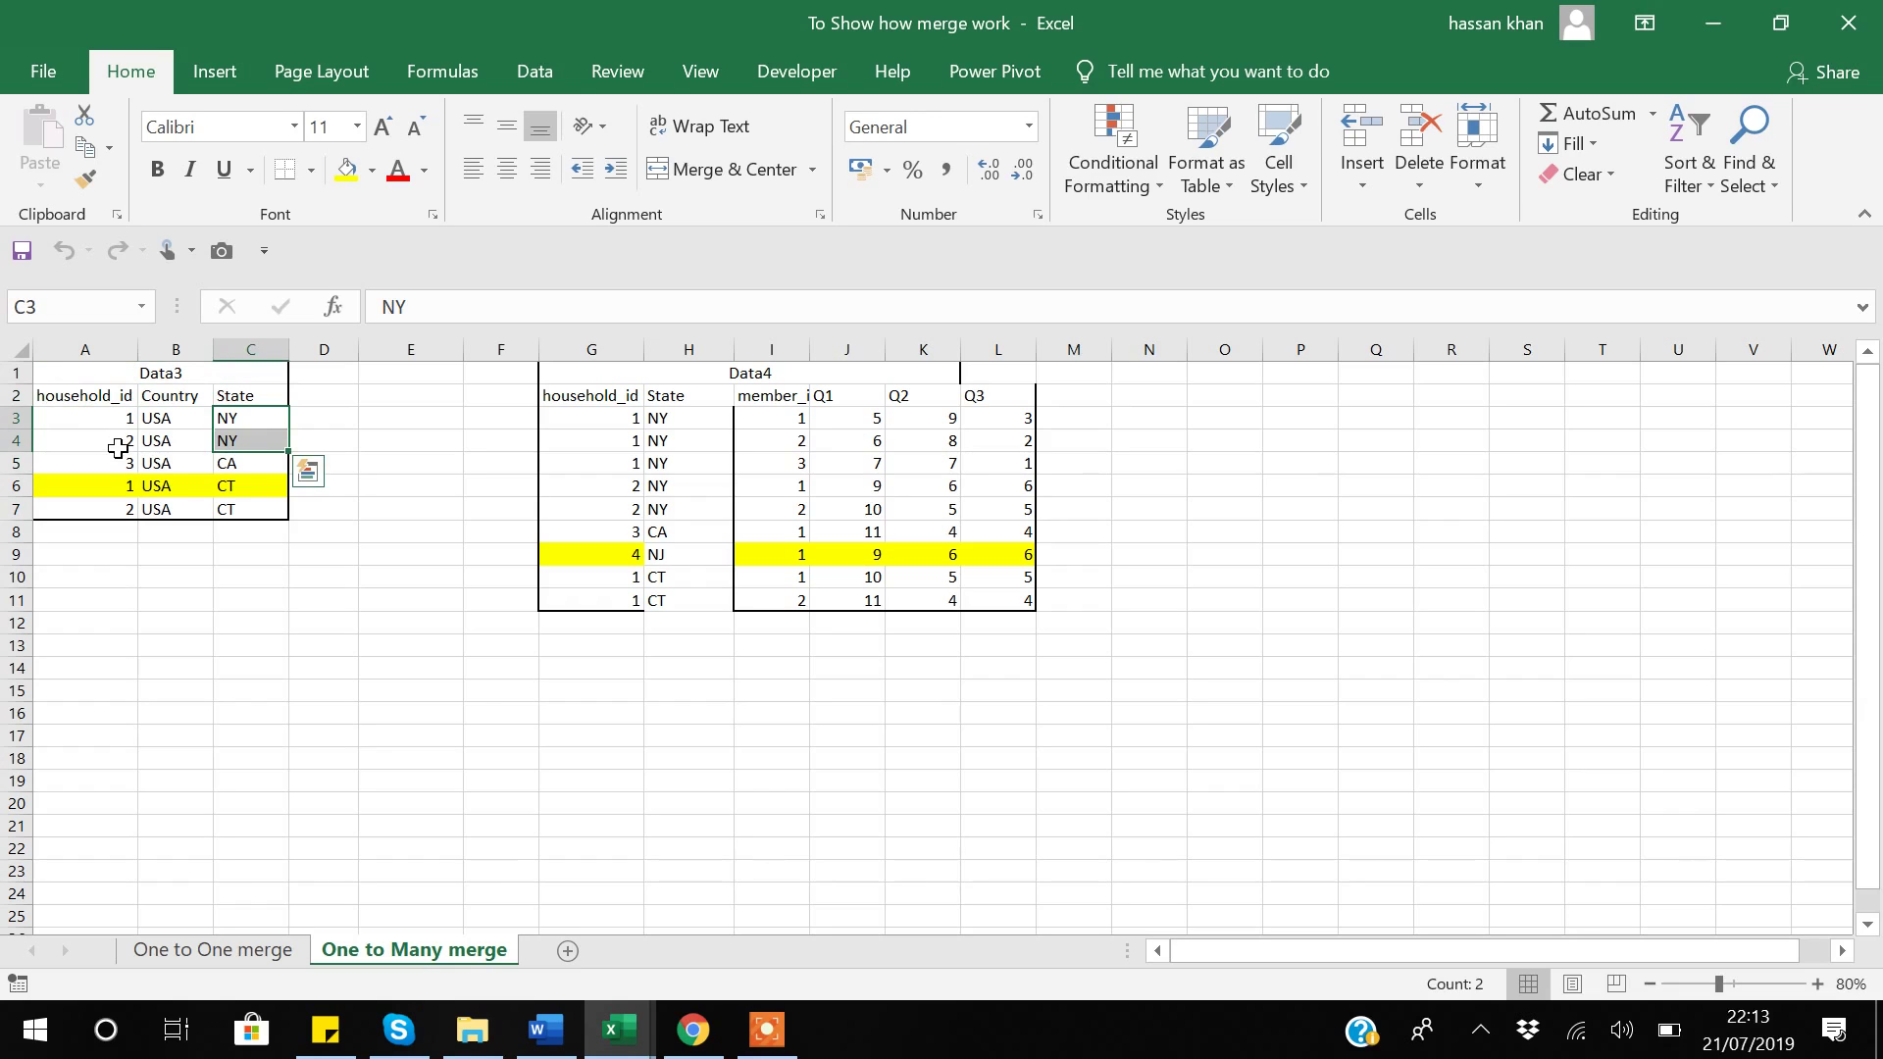
{"action": "left_click", "coordinate": [233, 471]}
{"action": "key", "text": "Left"}
{"action": "key", "text": "Left"}
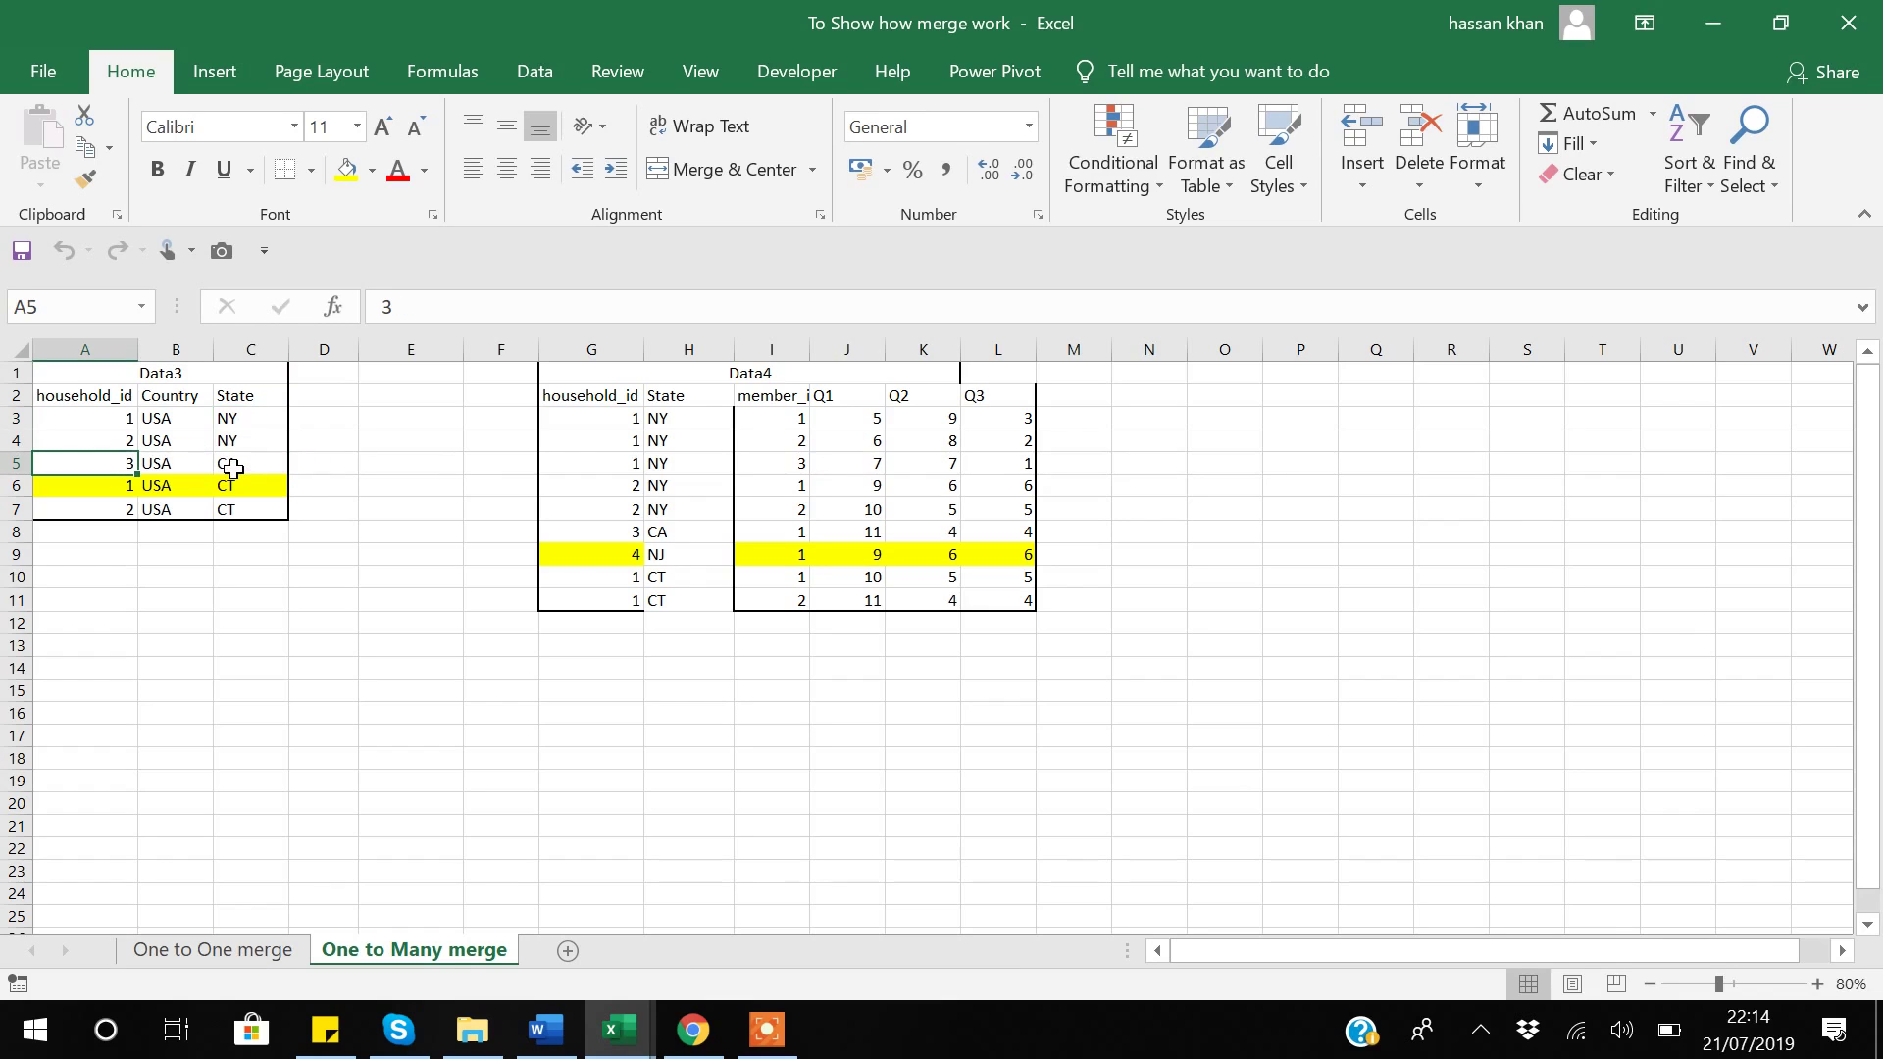
{"action": "left_click", "coordinate": [240, 487]}
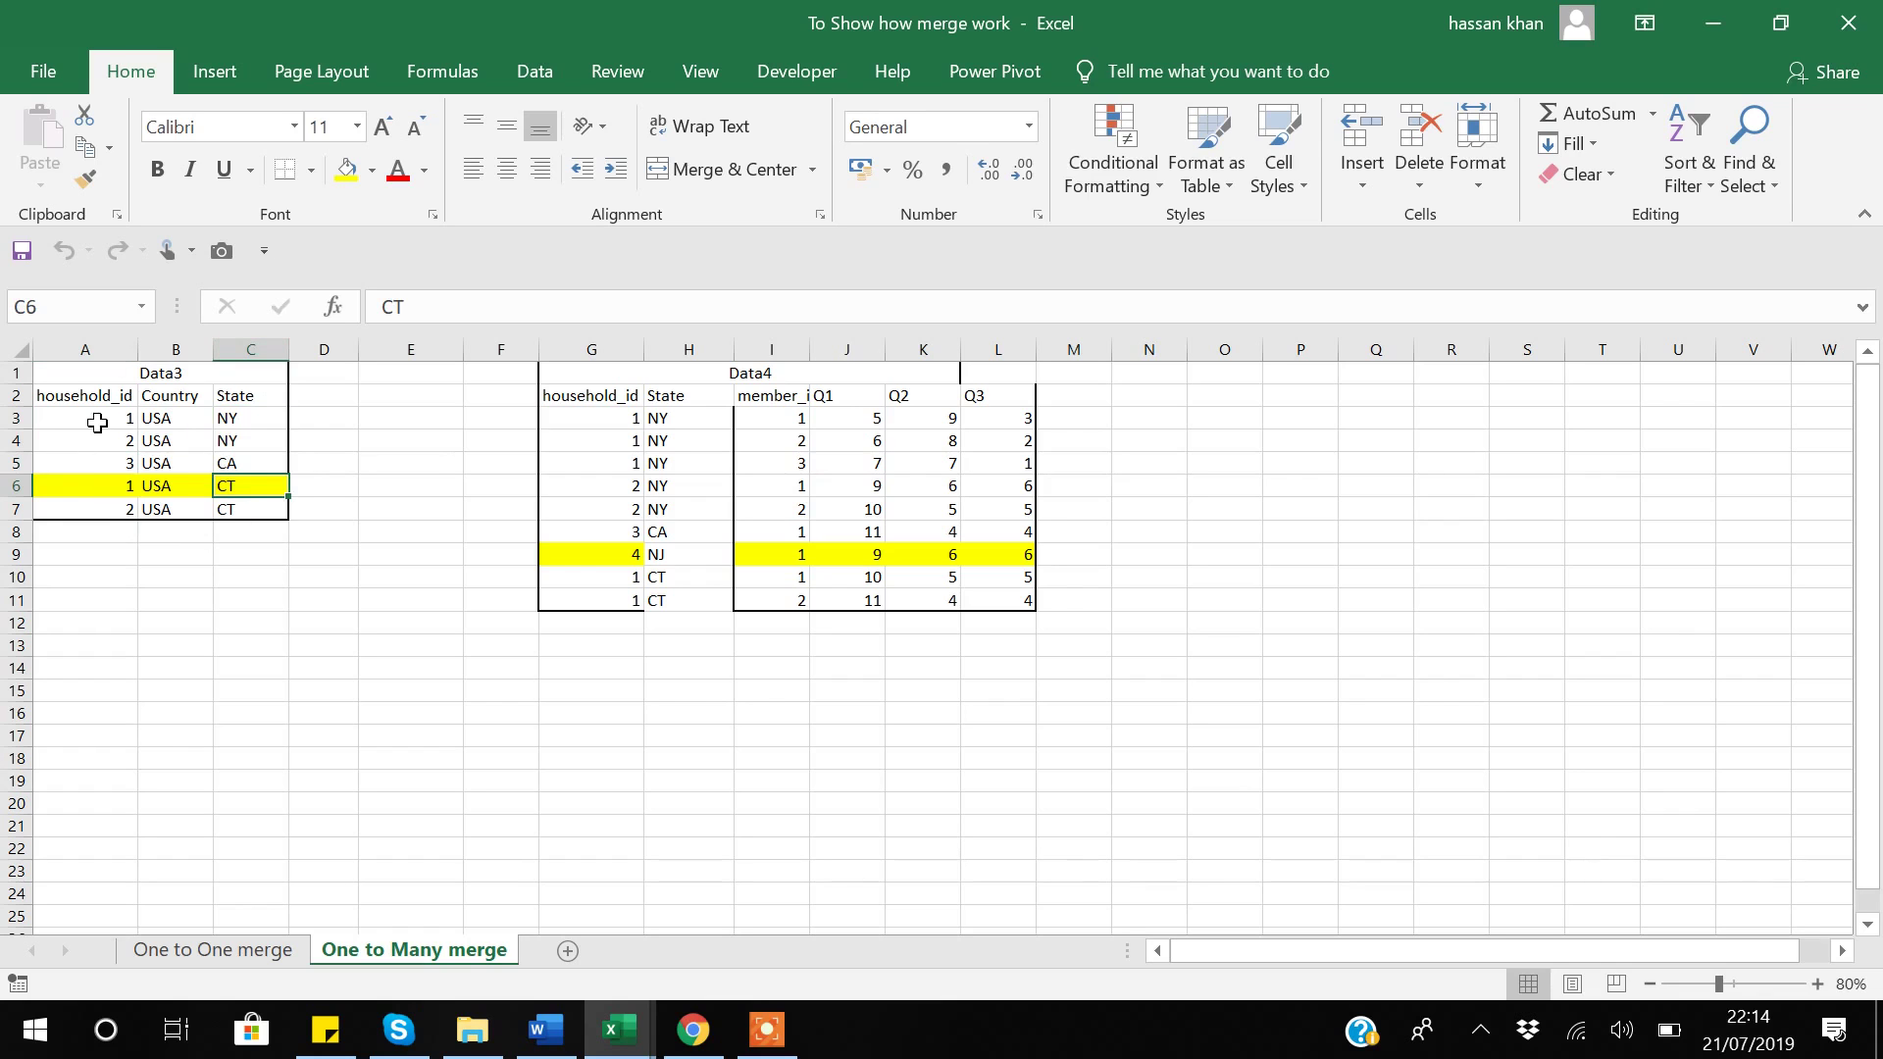
Step: Select the household_id and State headings of Data3 together as the combined merge key
{"action": "left_click", "coordinate": [85, 395]}
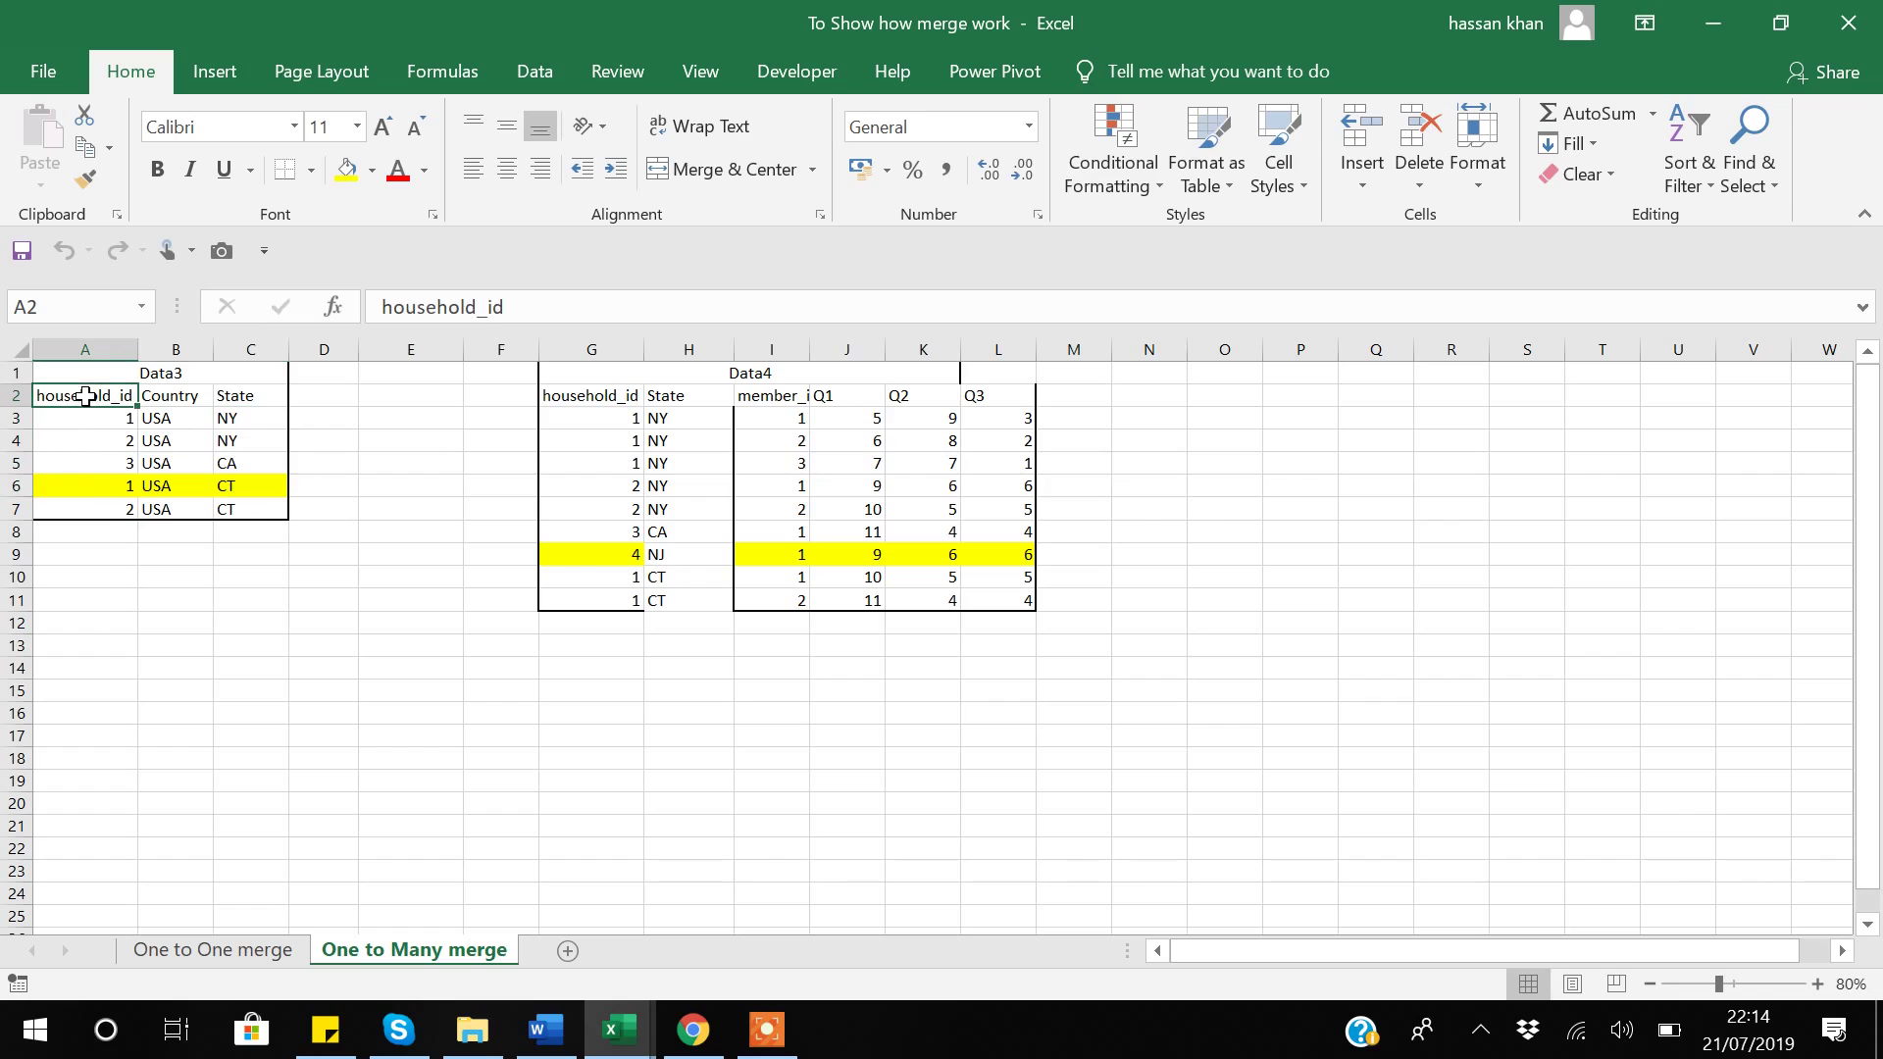
{"action": "left_click", "coordinate": [235, 397], "text": "ctrl"}
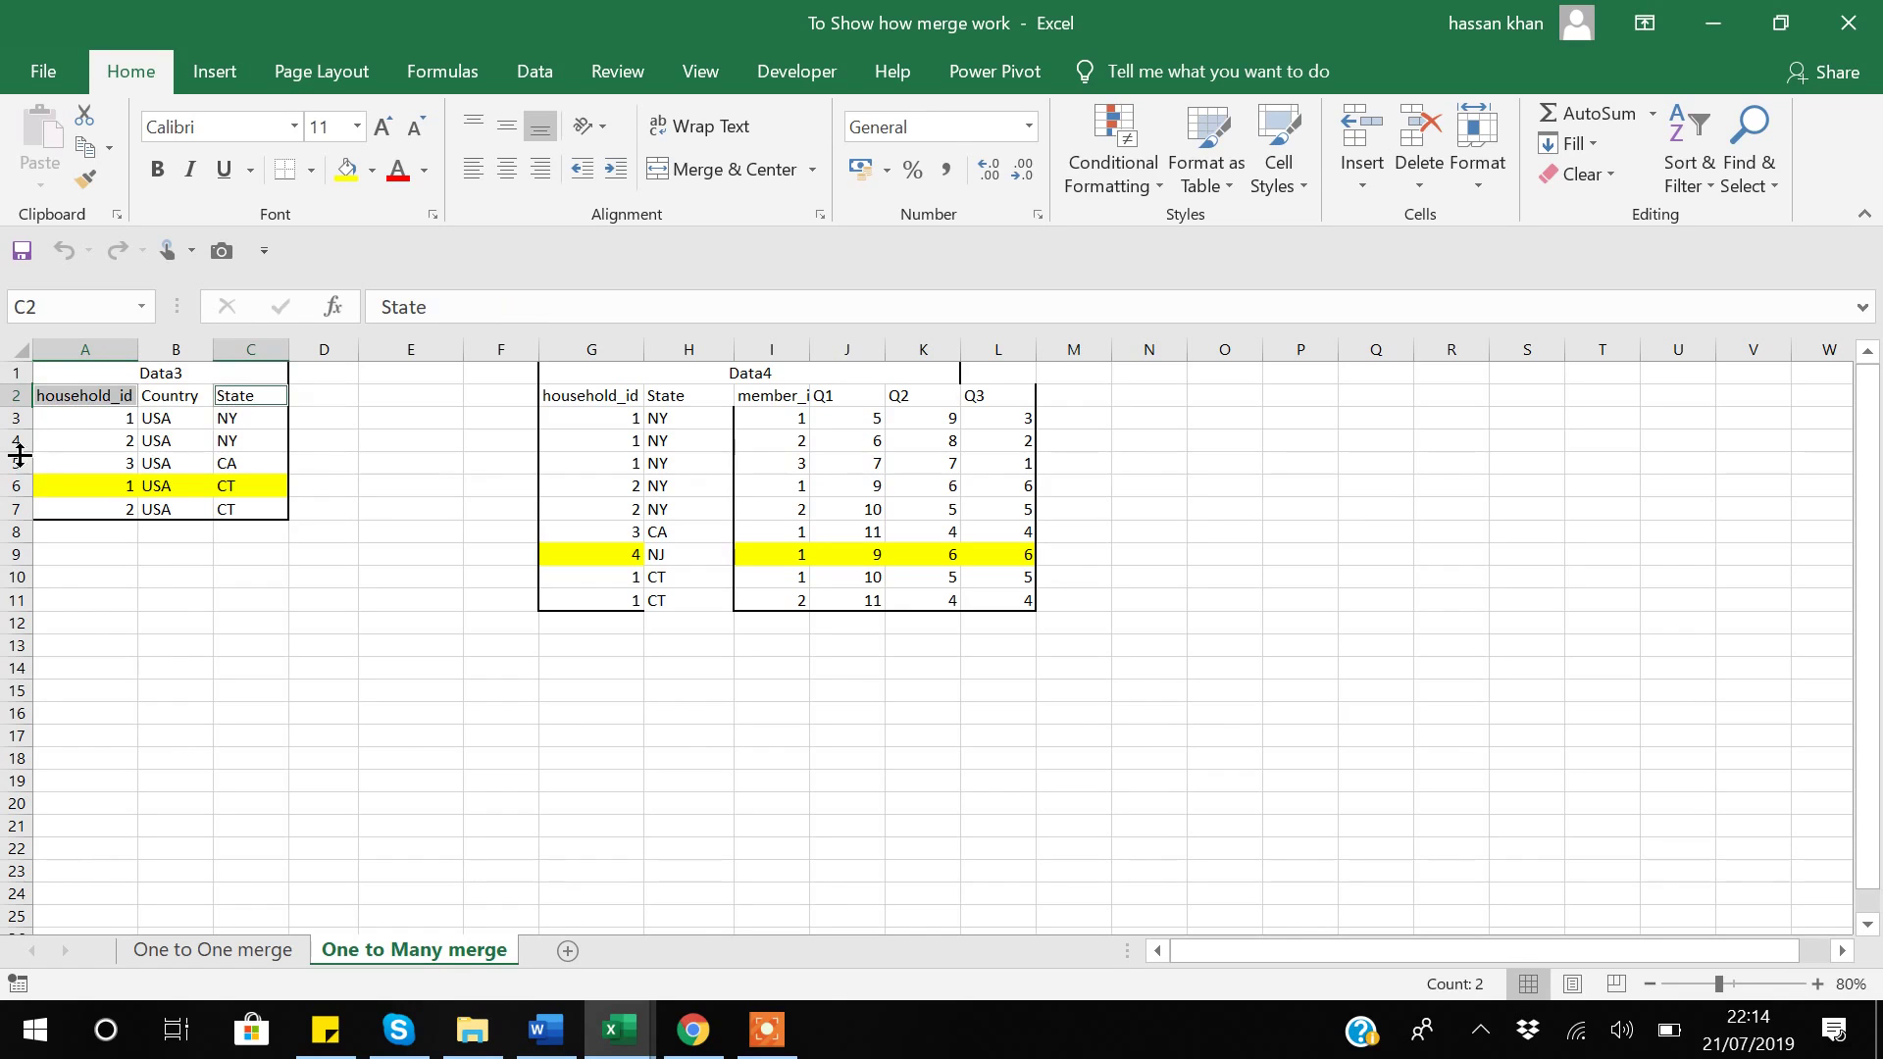
{"action": "left_click", "coordinate": [106, 422]}
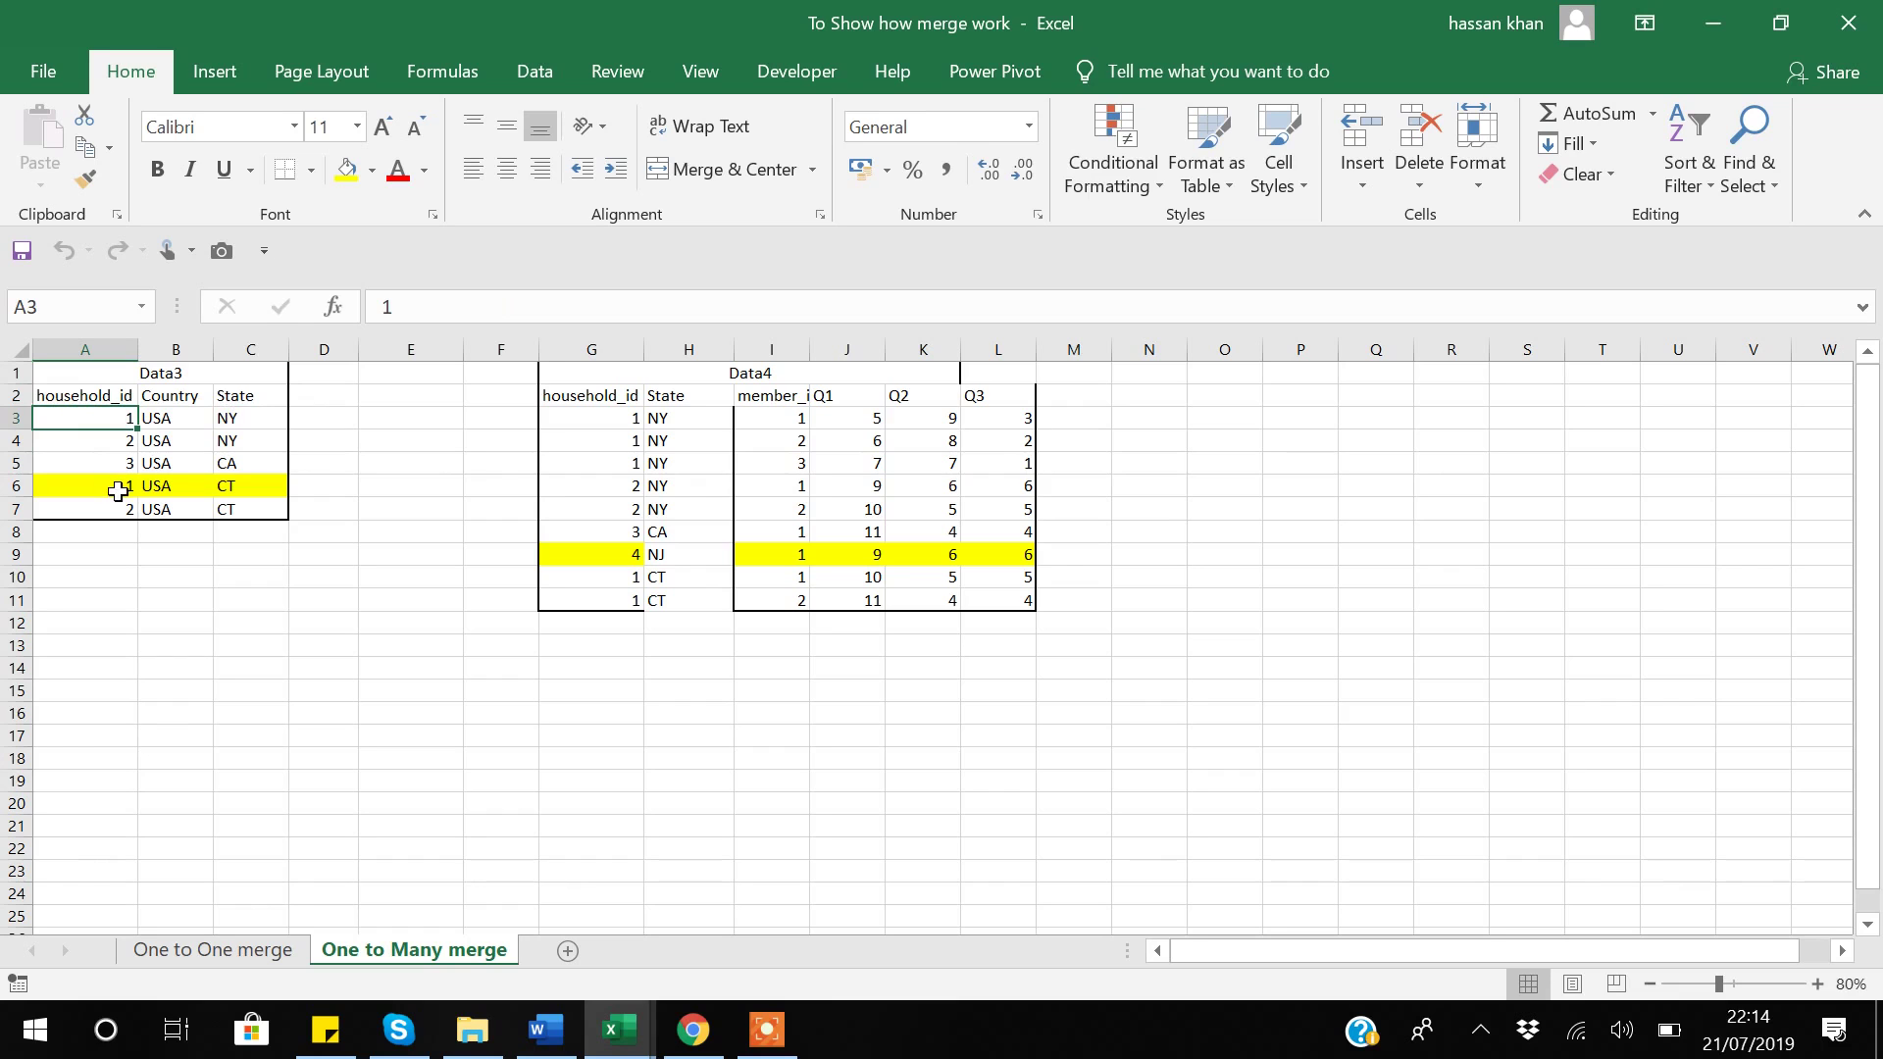
{"action": "left_click", "coordinate": [106, 397]}
{"action": "key", "text": "shift+Right"}
{"action": "key", "text": "shift+Right"}
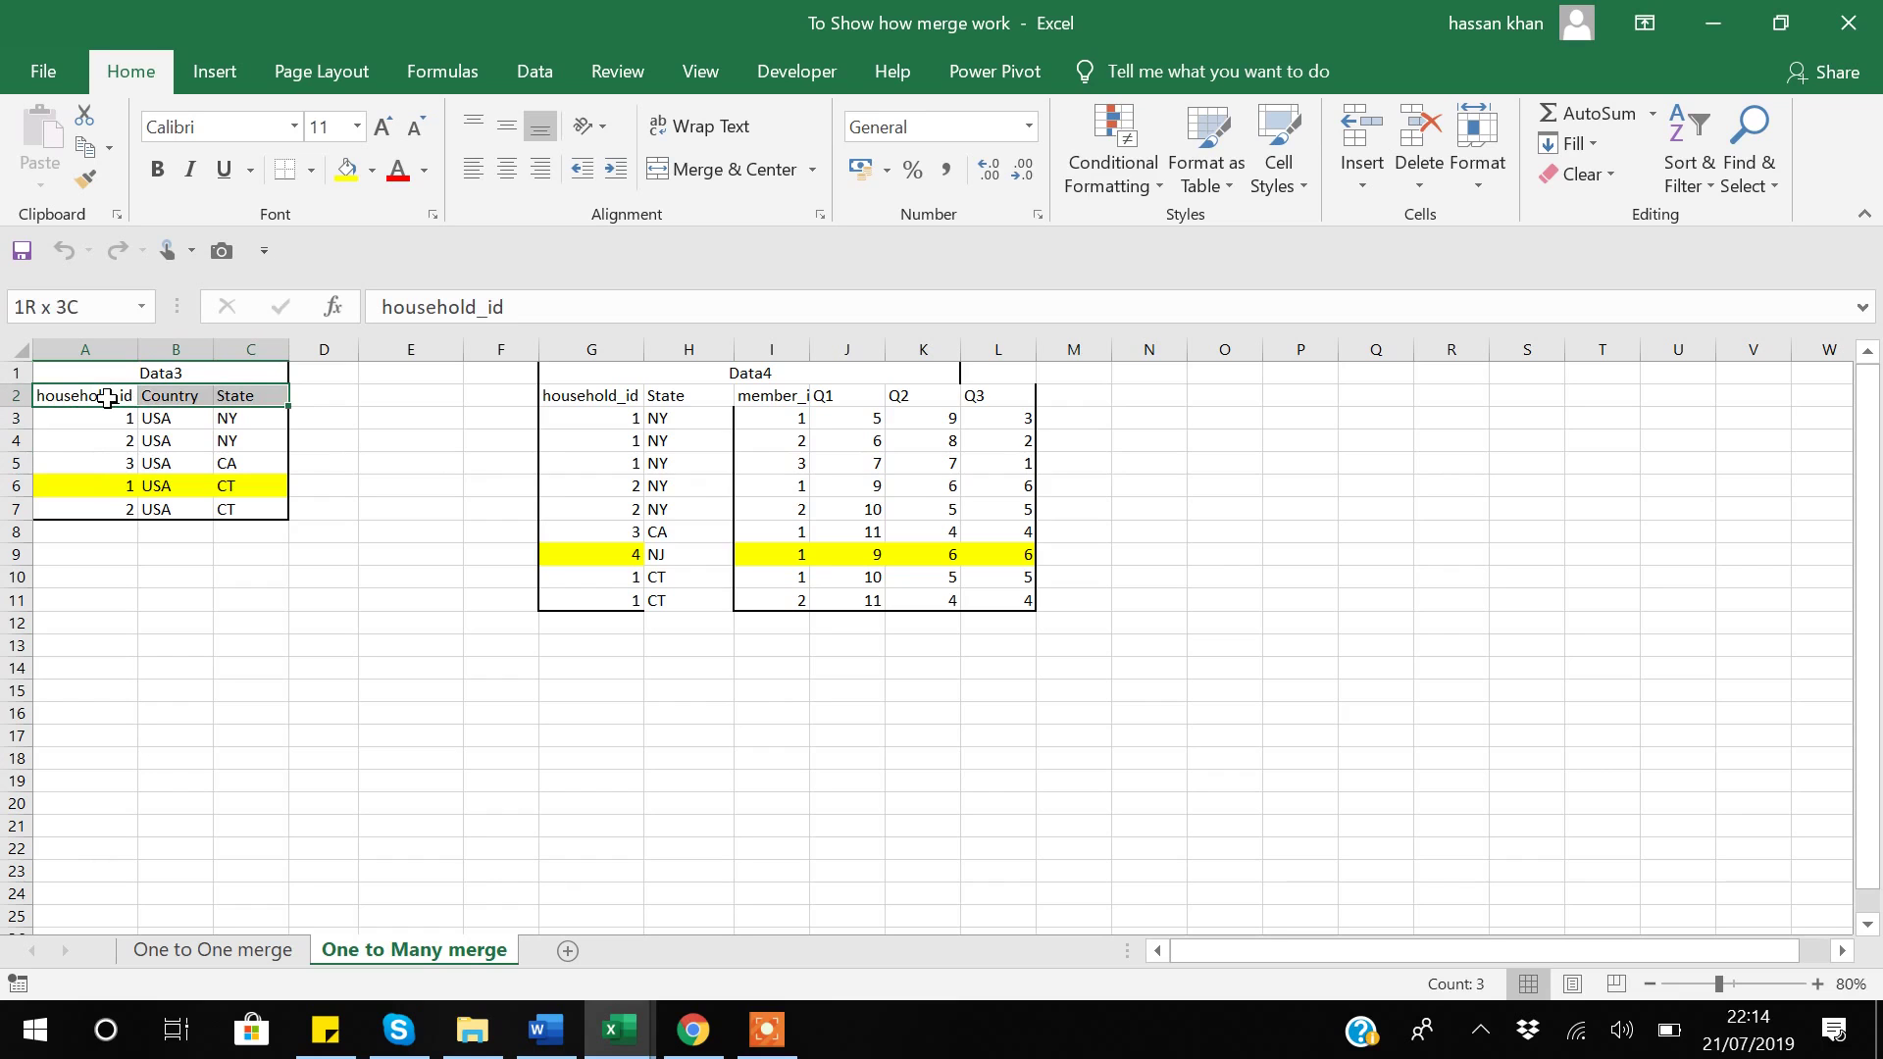
{"action": "left_click", "coordinate": [73, 397]}
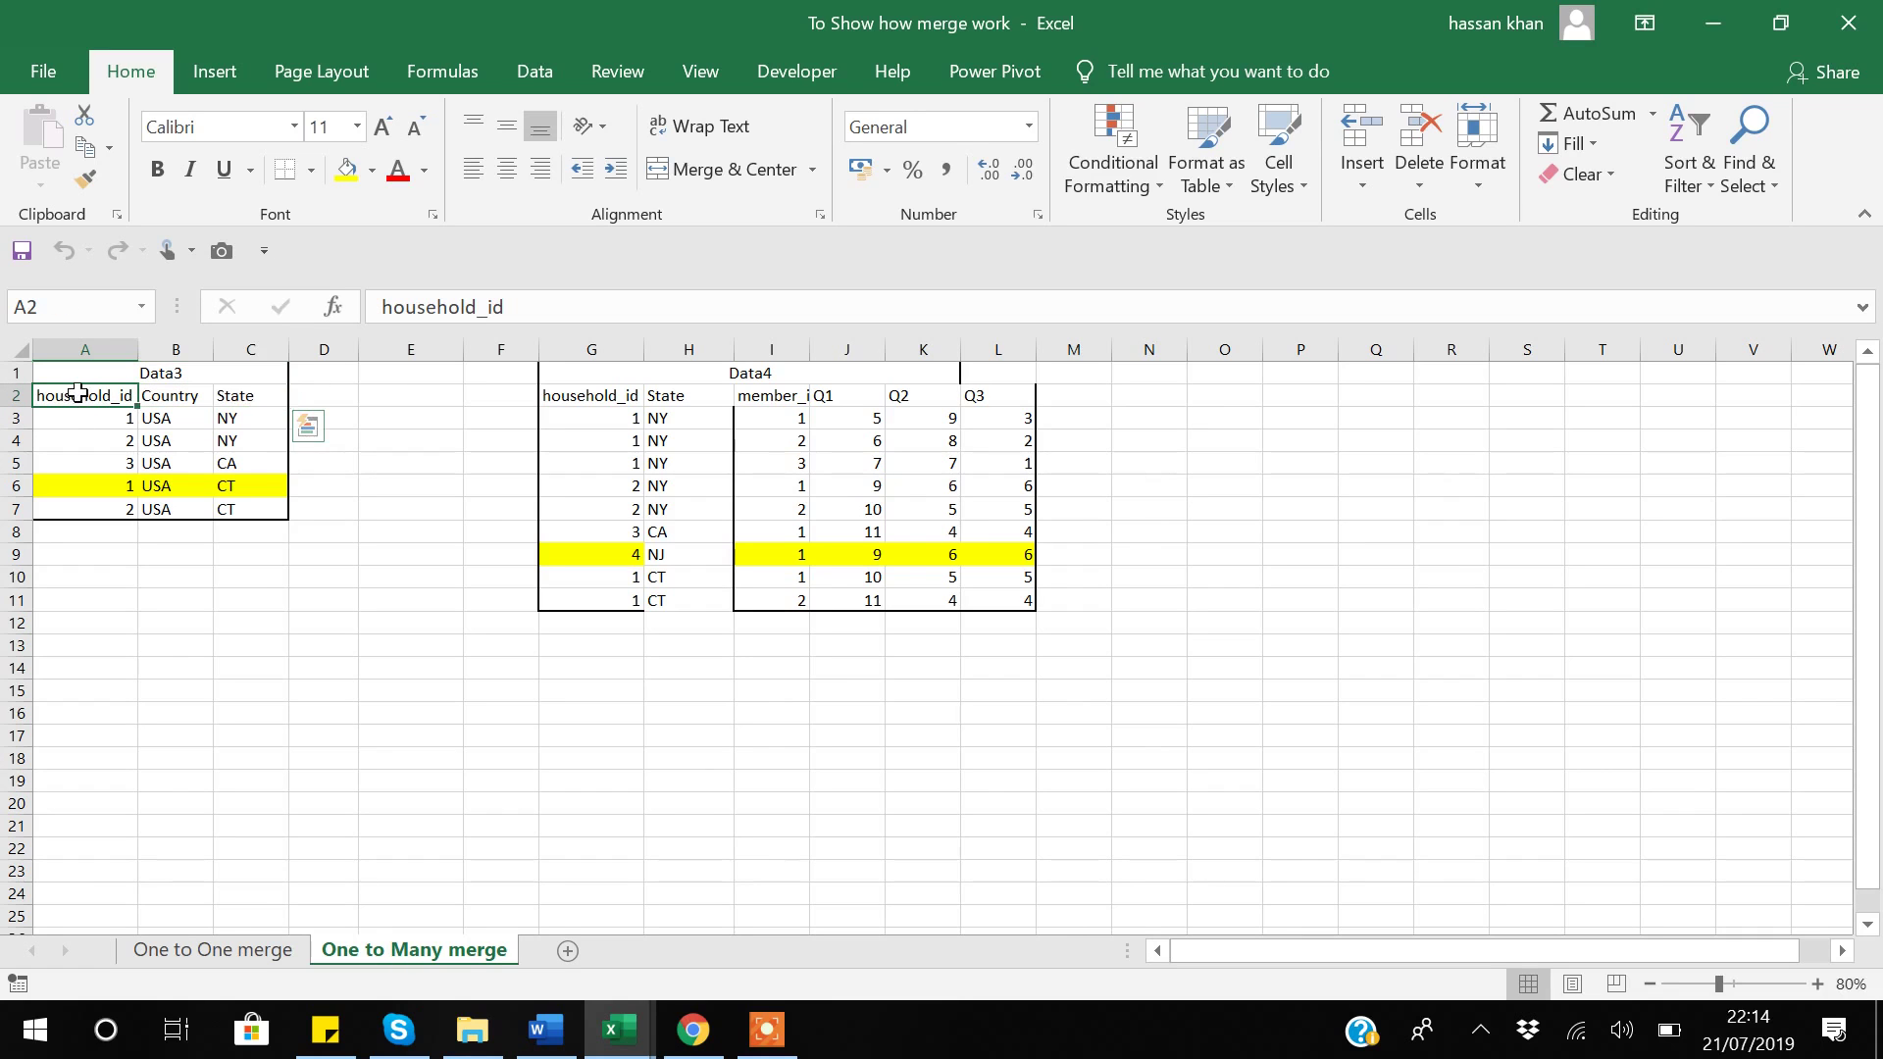
{"action": "left_click", "coordinate": [245, 397], "text": "ctrl"}
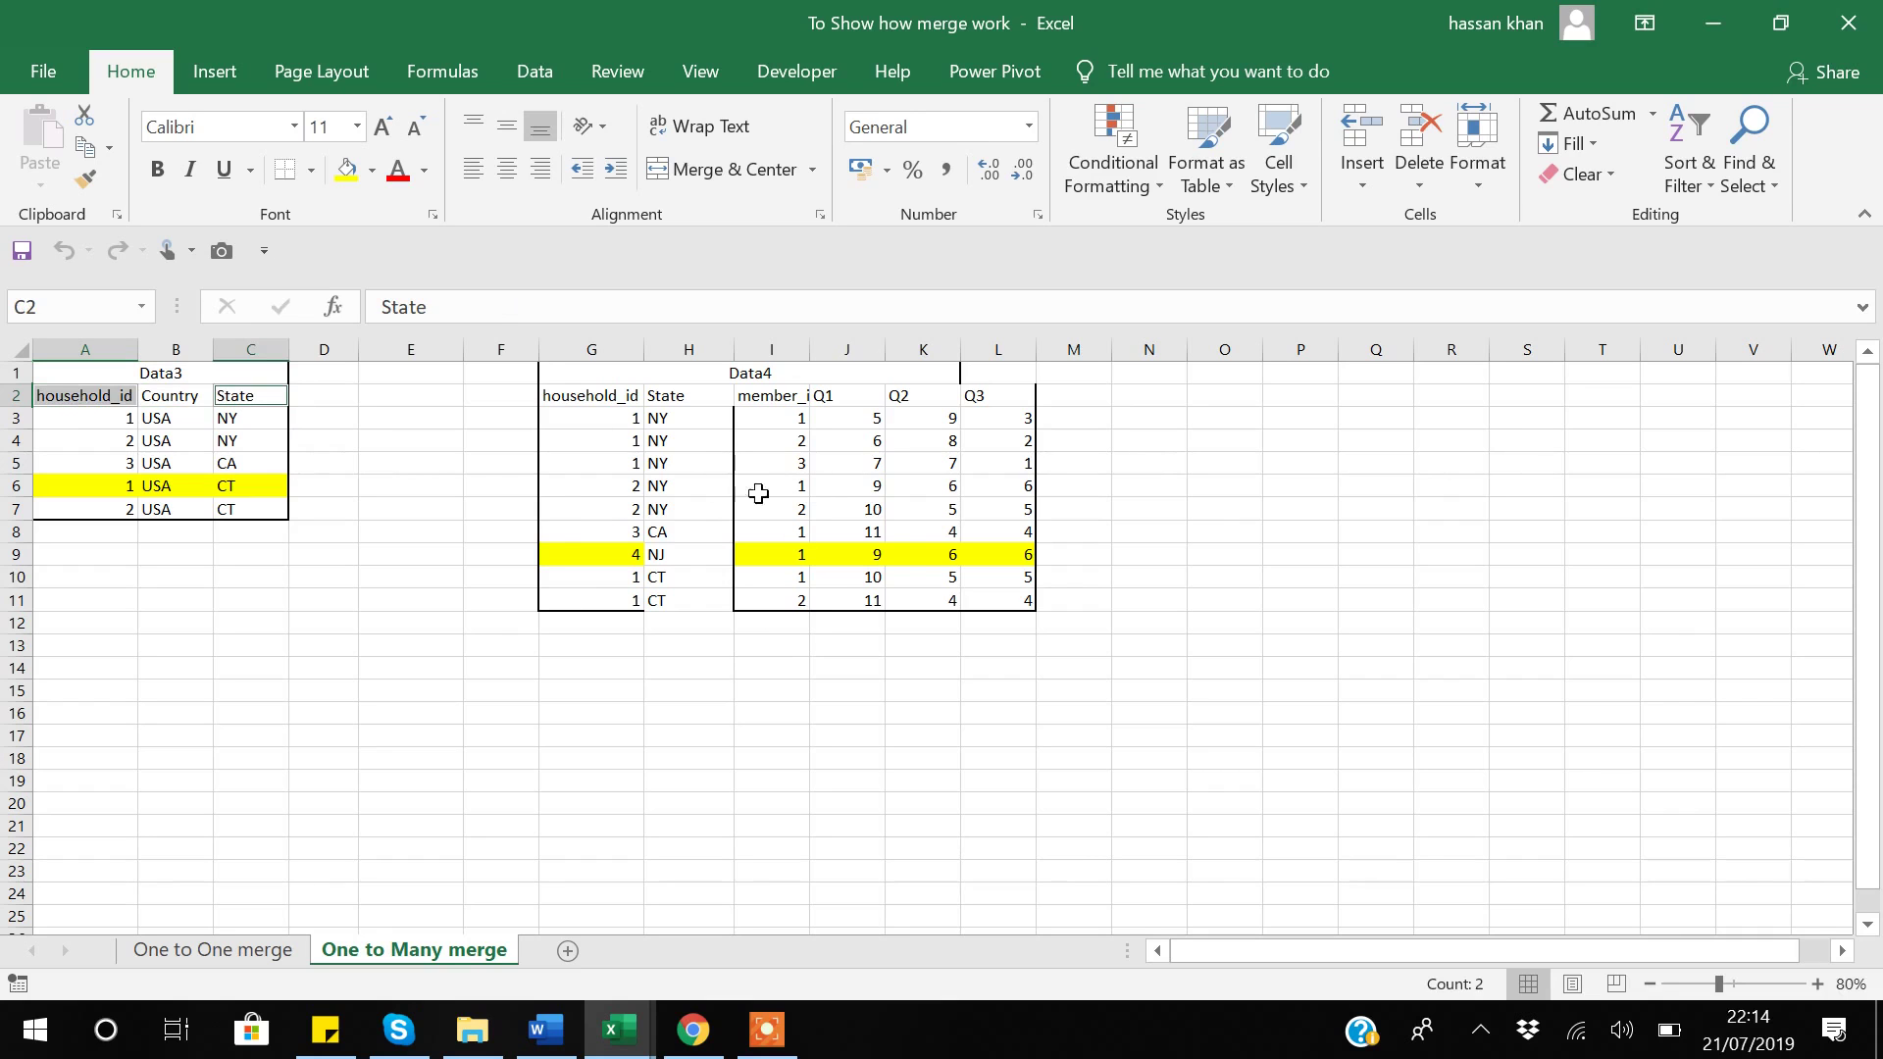
Step: Check the first household_id entries in Data4 and fit the member_id column's width to its contents
{"action": "left_click", "coordinate": [574, 395]}
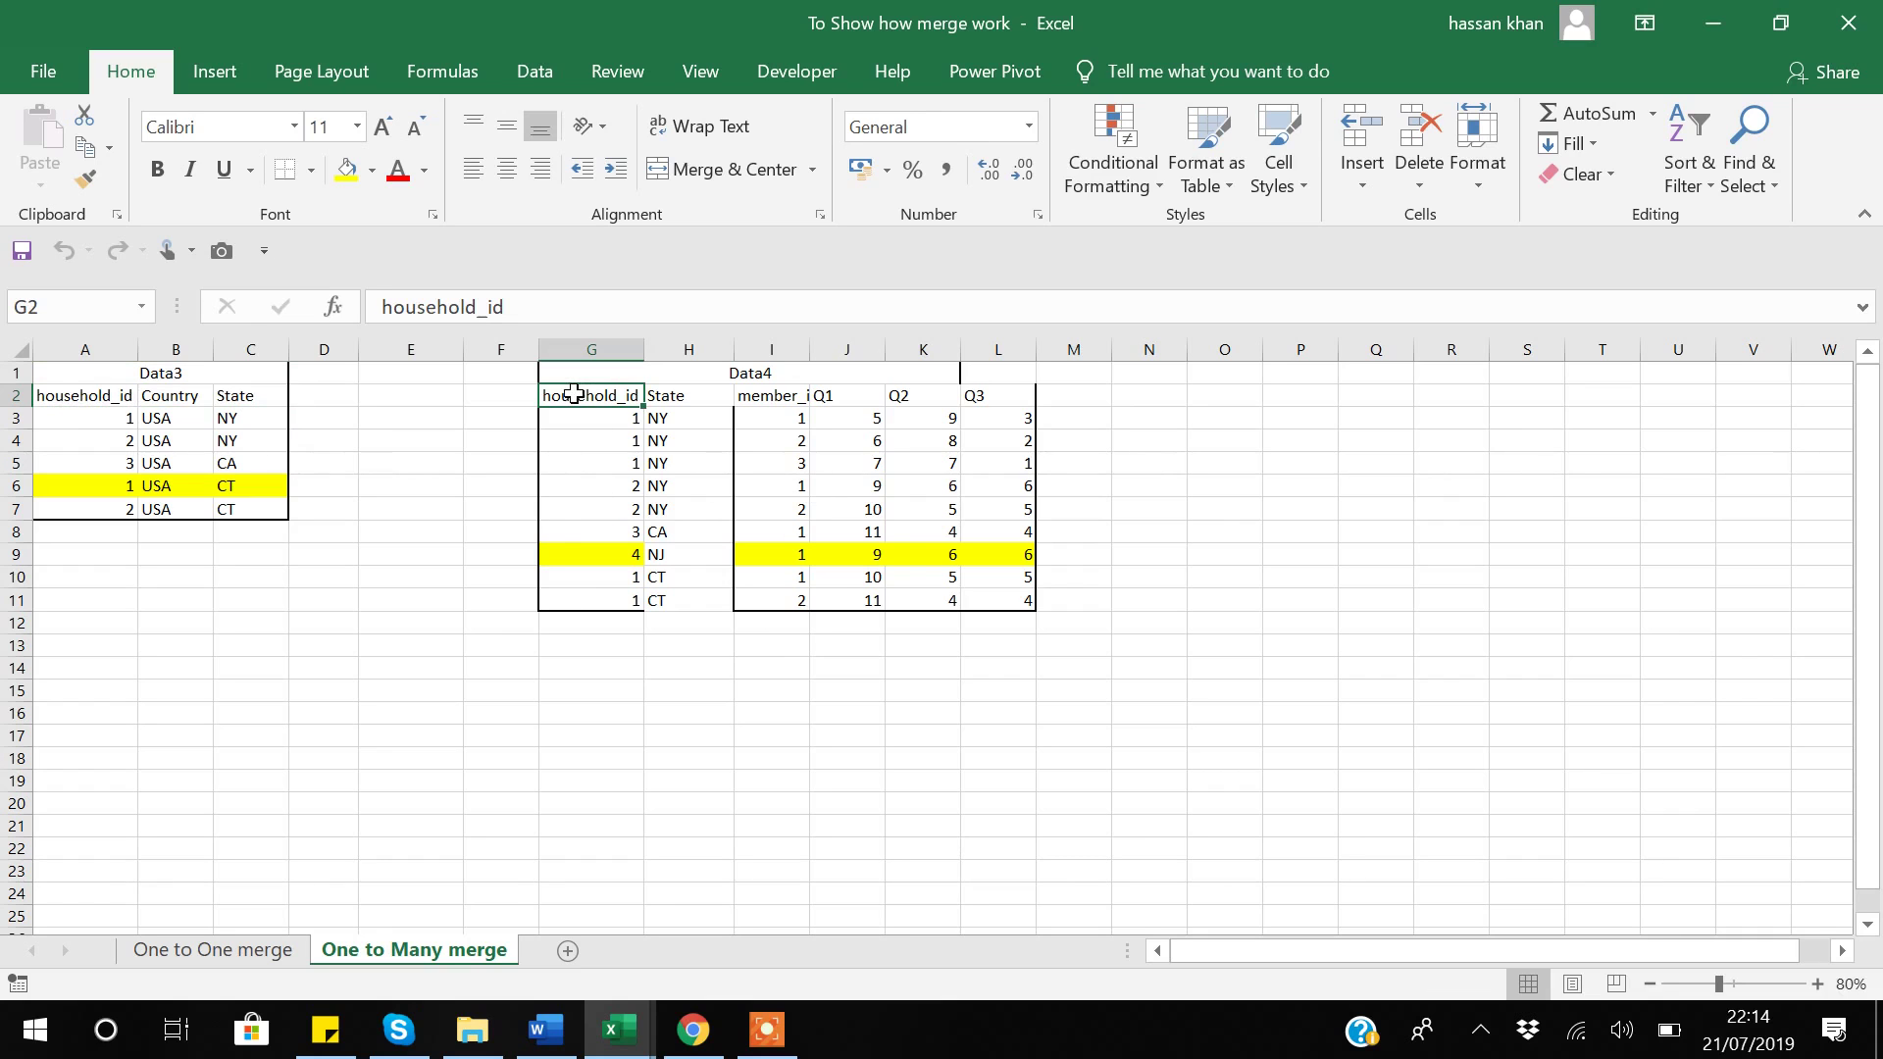
{"action": "key", "text": "Down"}
{"action": "key", "text": "Down"}
{"action": "key", "text": "Down"}
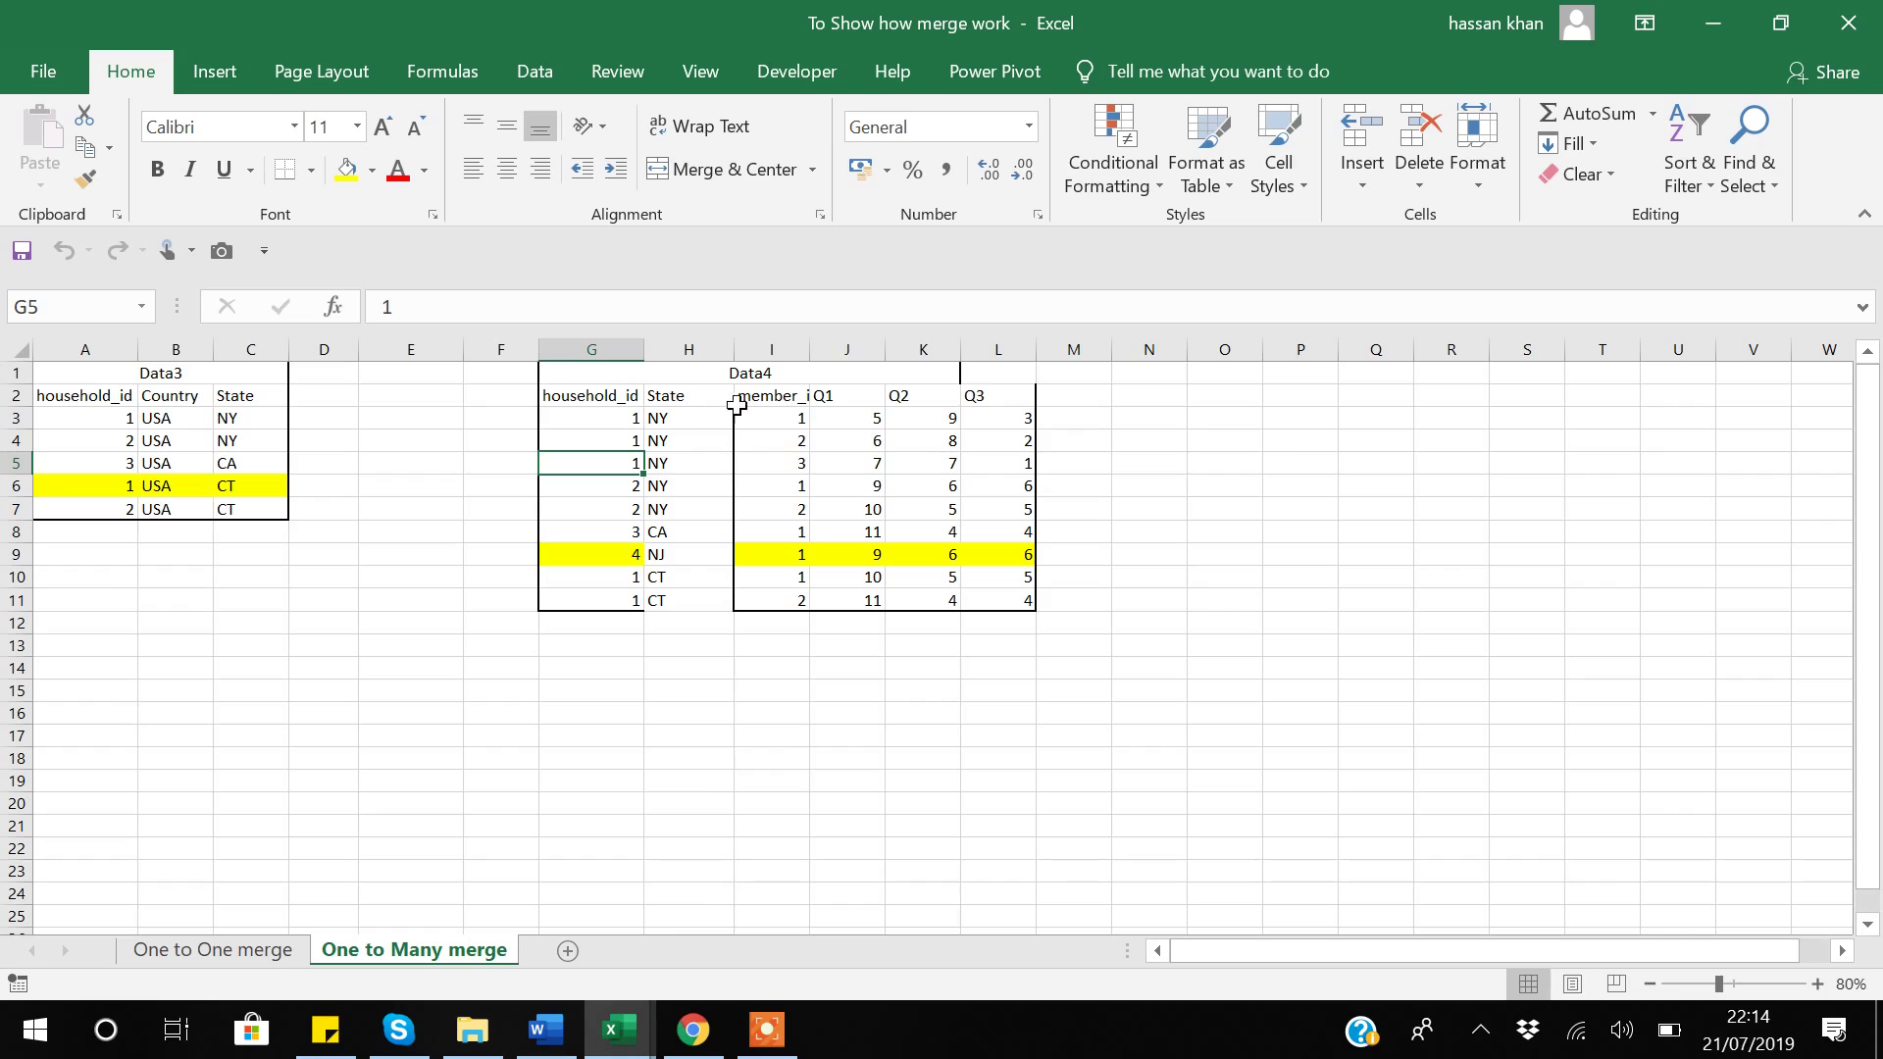
{"action": "double_click", "coordinate": [811, 349]}
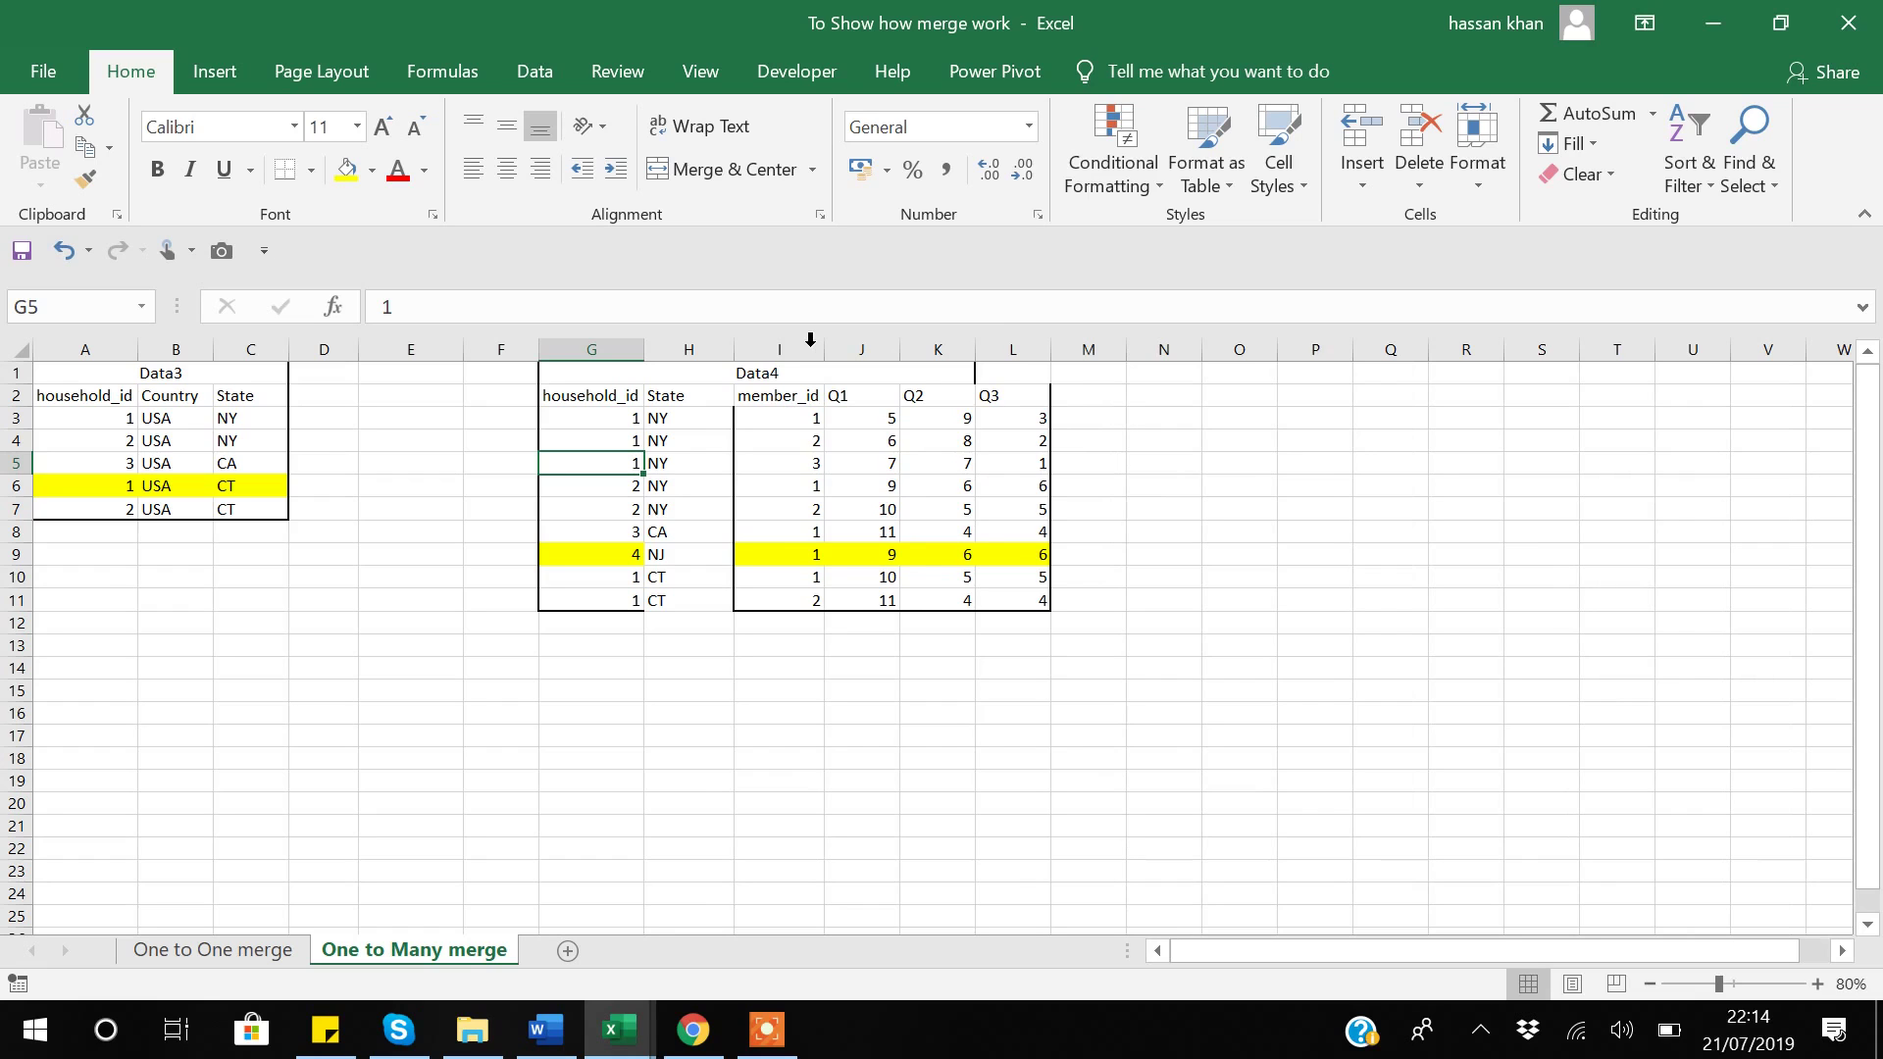
Step: Trace the NY household 1 rows in Data4 across the State, member_id, Q1 and Q2 columns
{"action": "left_click", "coordinate": [620, 418]}
{"action": "key", "text": "Right"}
{"action": "key", "text": "Left"}
{"action": "key", "text": "Right"}
{"action": "key", "text": "Right"}
{"action": "key", "text": "Down"}
{"action": "key", "text": "Down"}
{"action": "key", "text": "Right"}
{"action": "key", "text": "Right"}
{"action": "key", "text": "Right"}
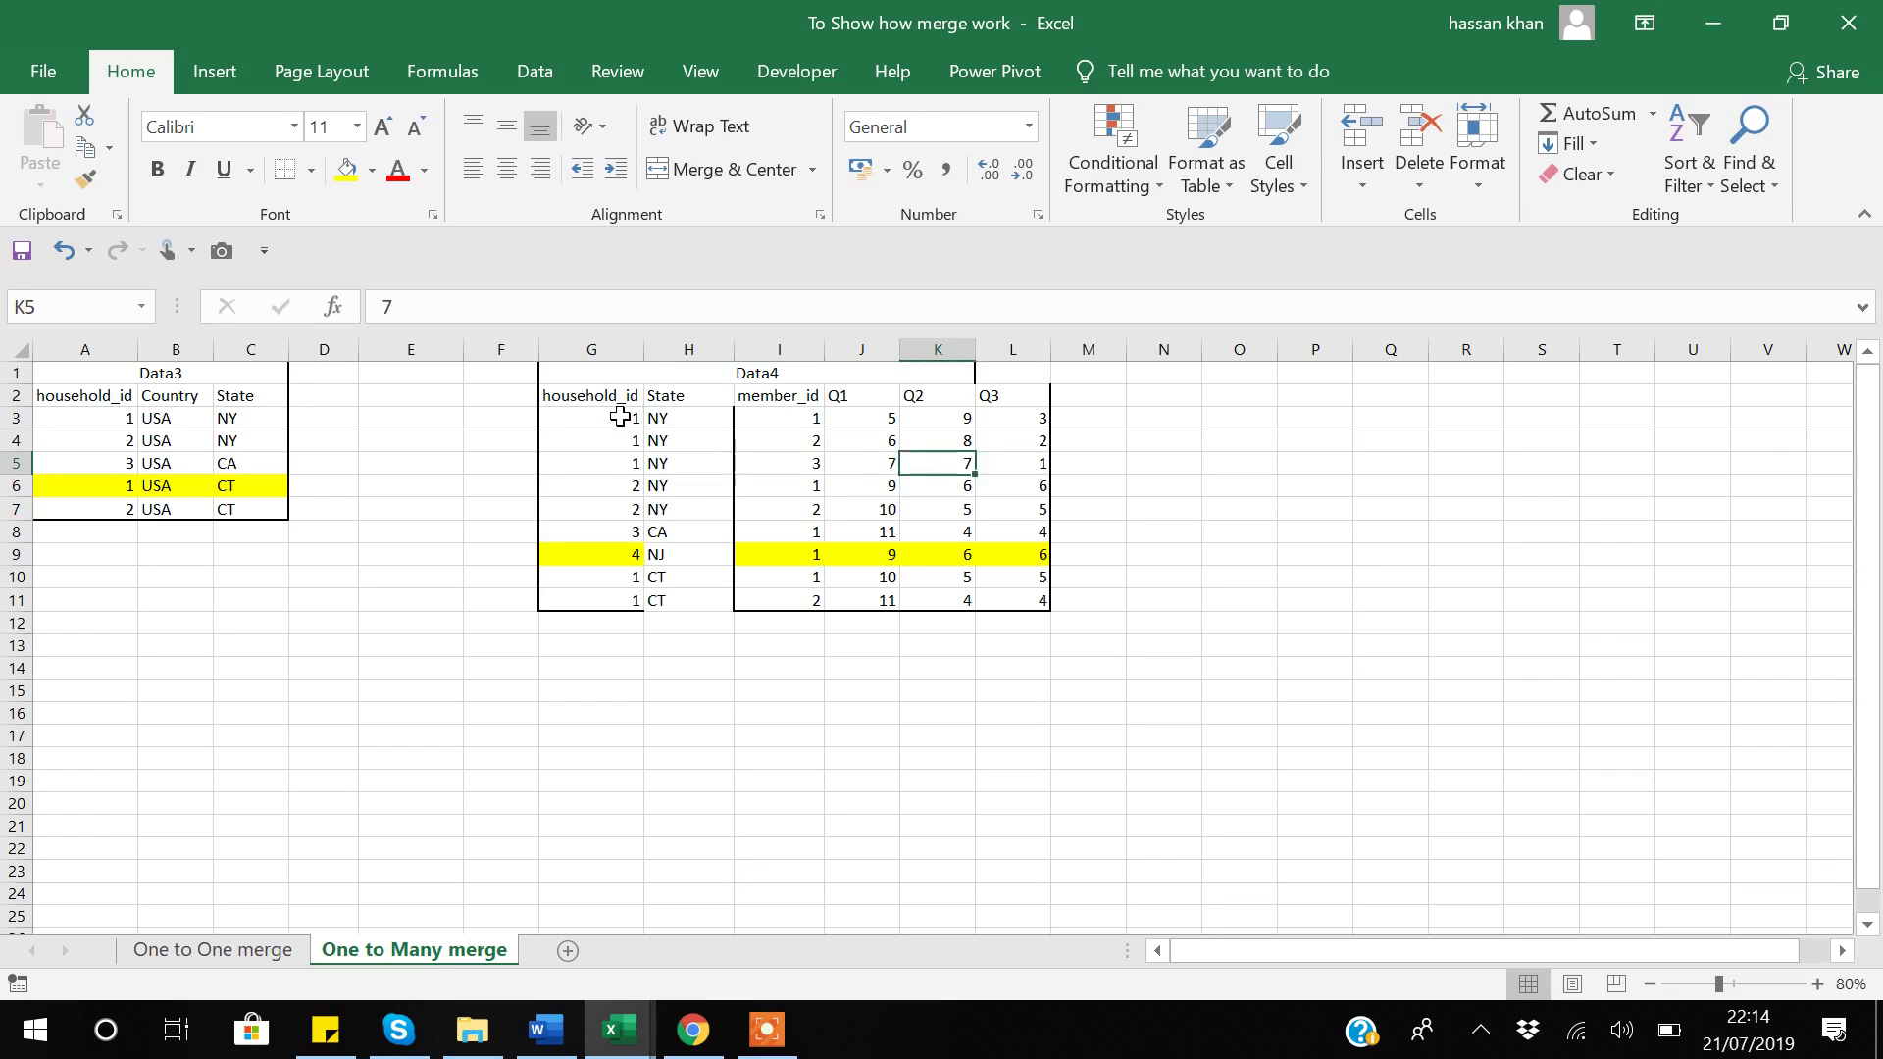
{"action": "key", "text": "Left"}
{"action": "key", "text": "Left"}
{"action": "key", "text": "Left"}
{"action": "key", "text": "Left"}
{"action": "key", "text": "Left"}
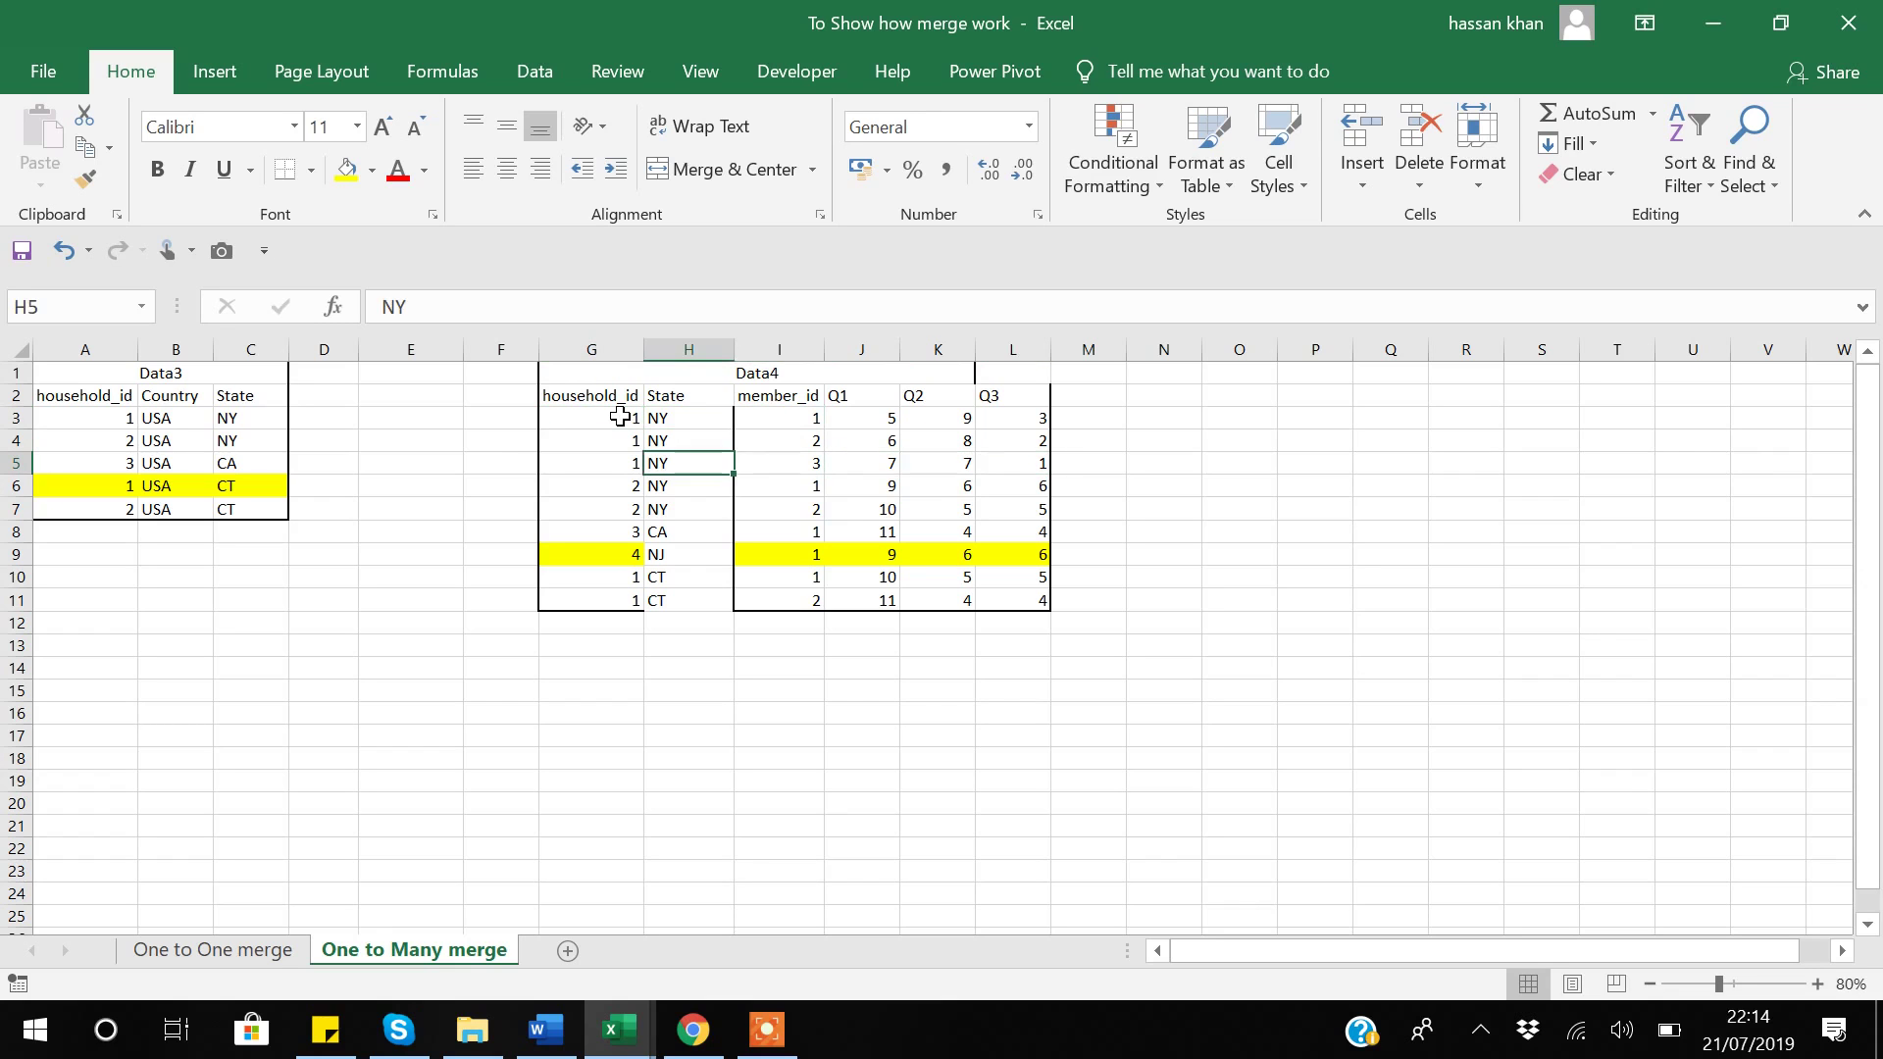
Step: Examine the two NY household 2 rows in Data4, including their State and member_id entries
{"action": "key", "text": "Down"}
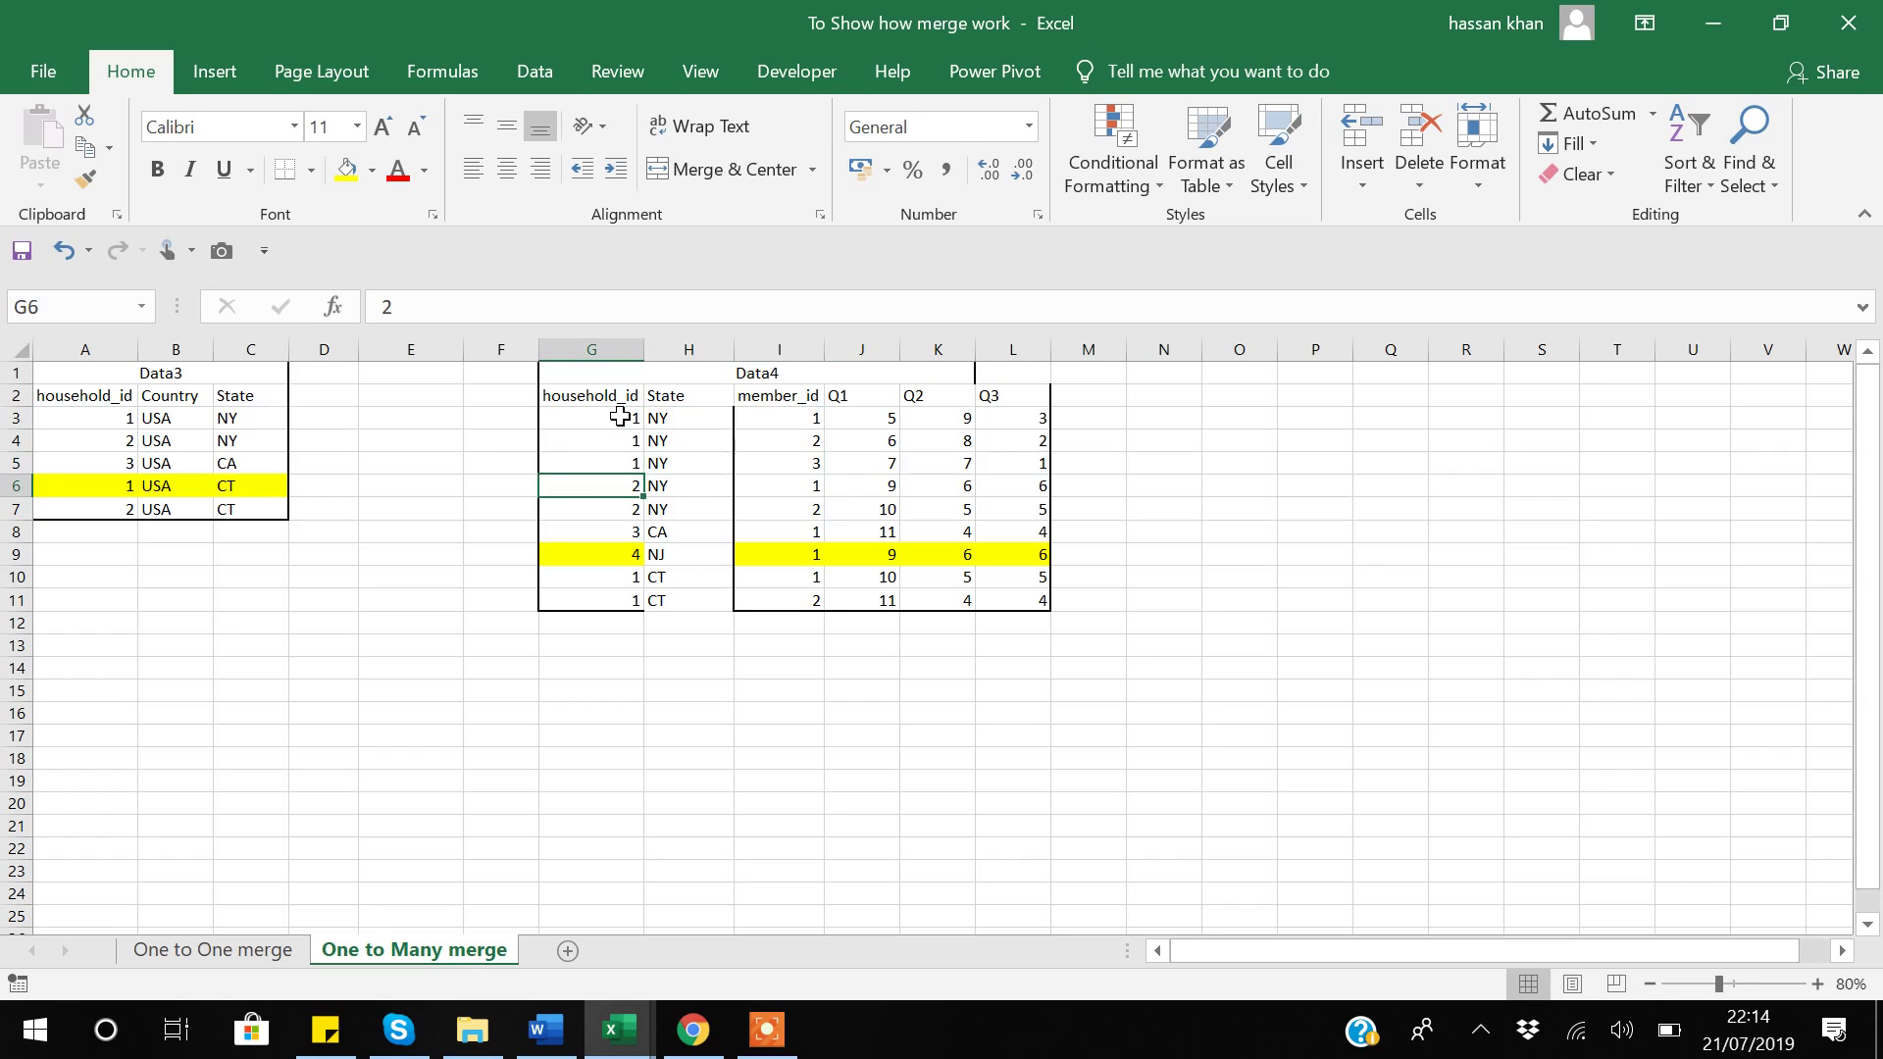
{"action": "key", "text": "Down"}
{"action": "key", "text": "Up"}
{"action": "key", "text": "Right"}
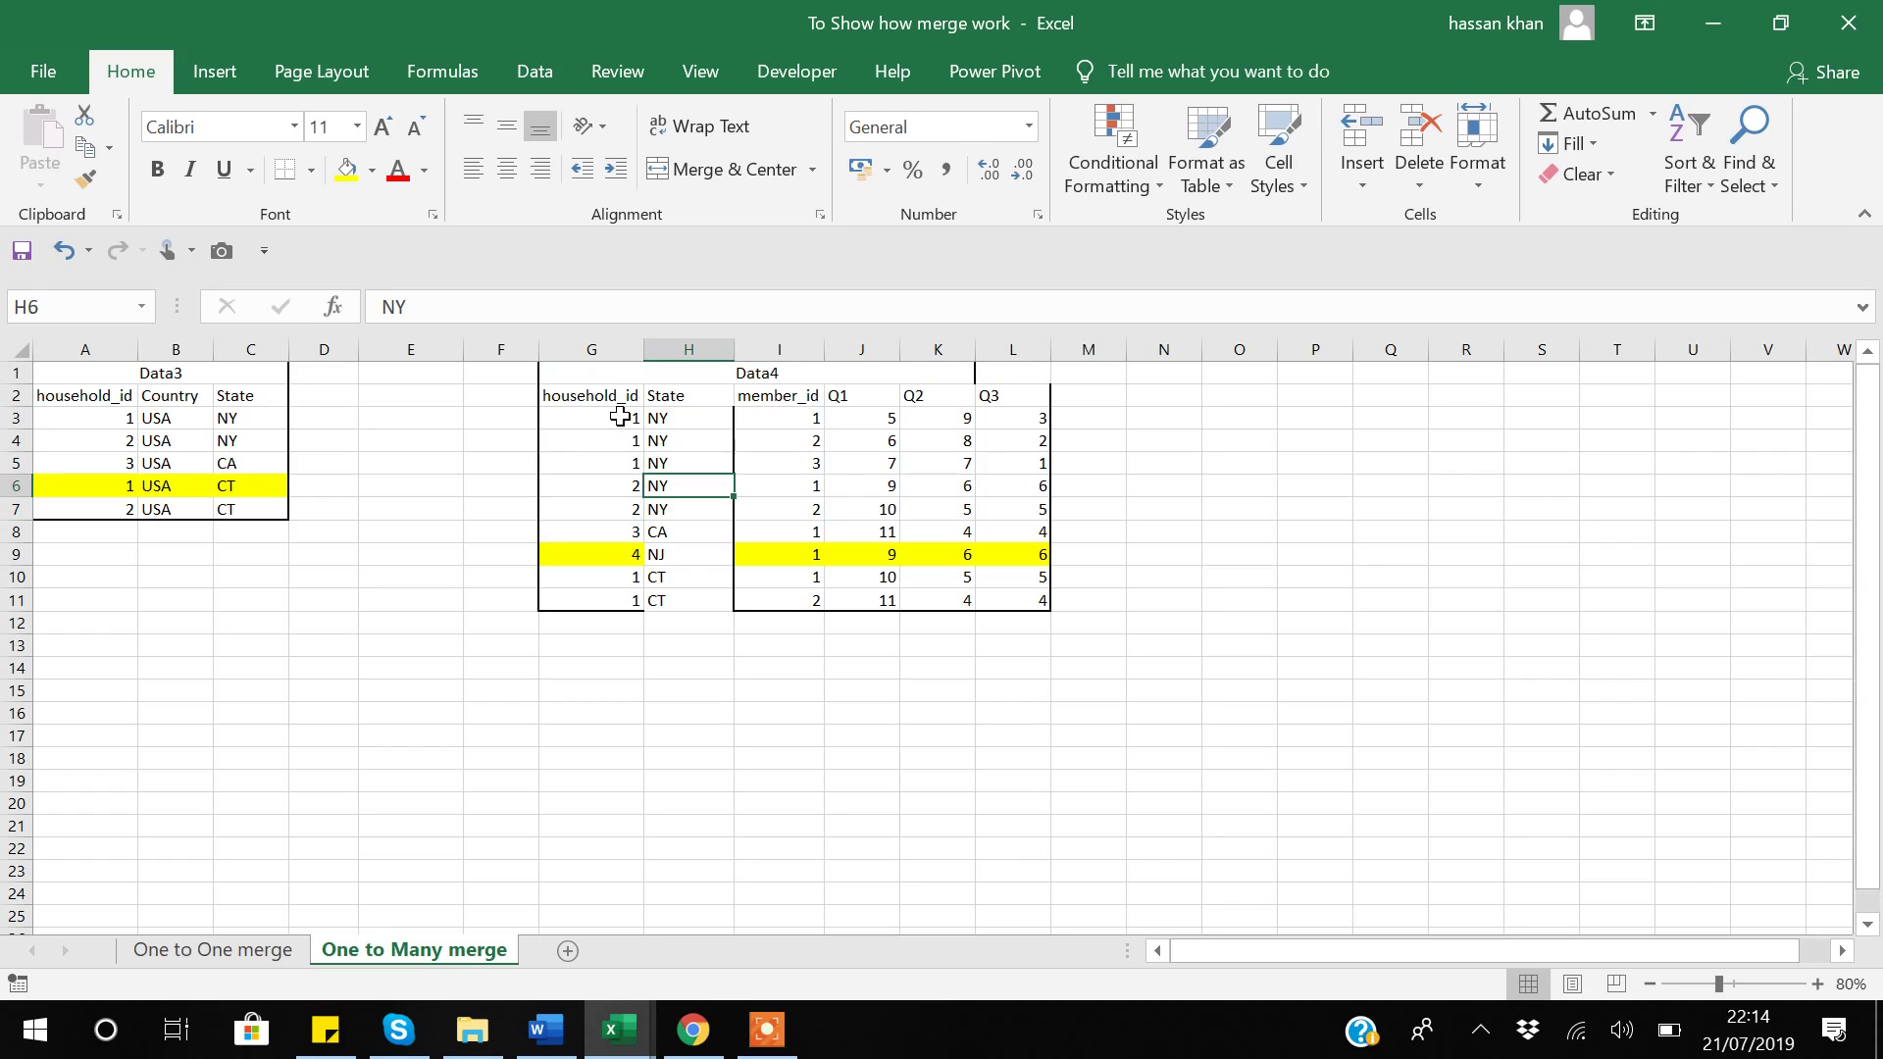
{"action": "key", "text": "Down"}
{"action": "key", "text": "Right"}
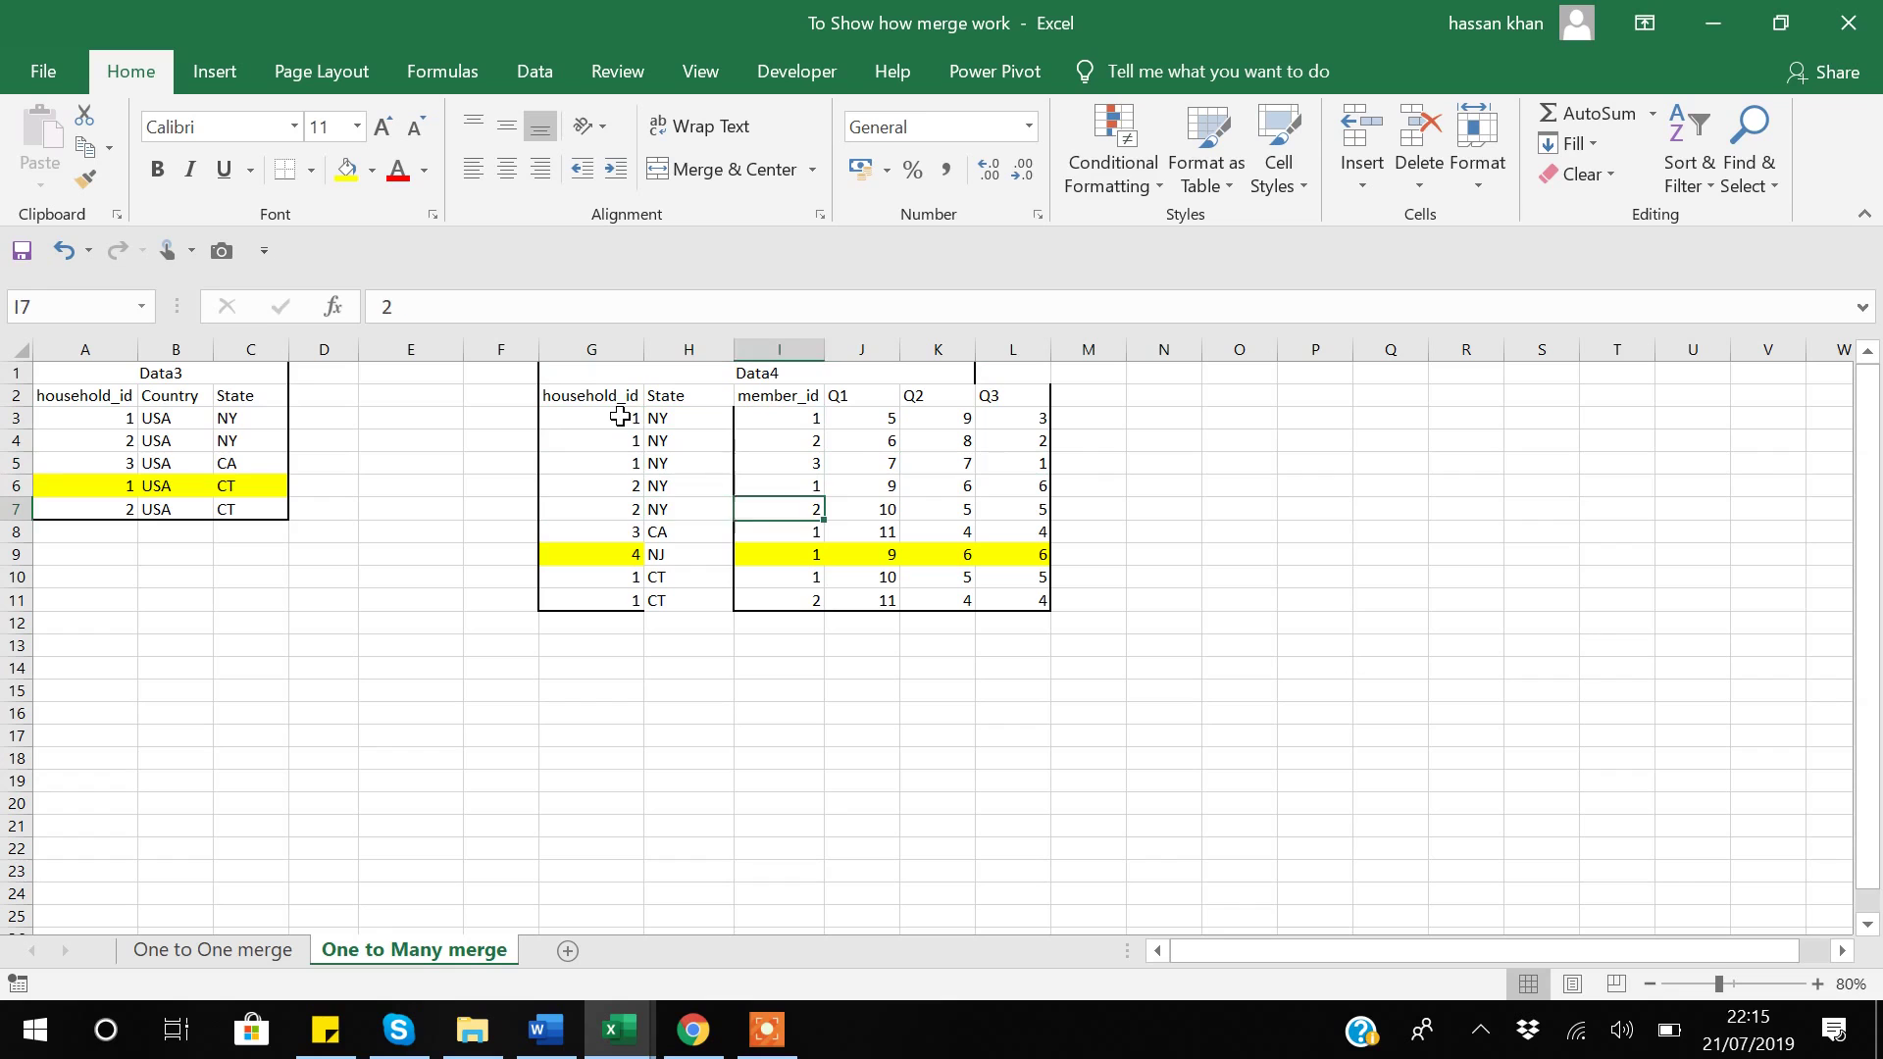
Step: Examine the Q1 entry of the second NY household 2 row and the CA household 3 row in Data4
{"action": "key", "text": "Right"}
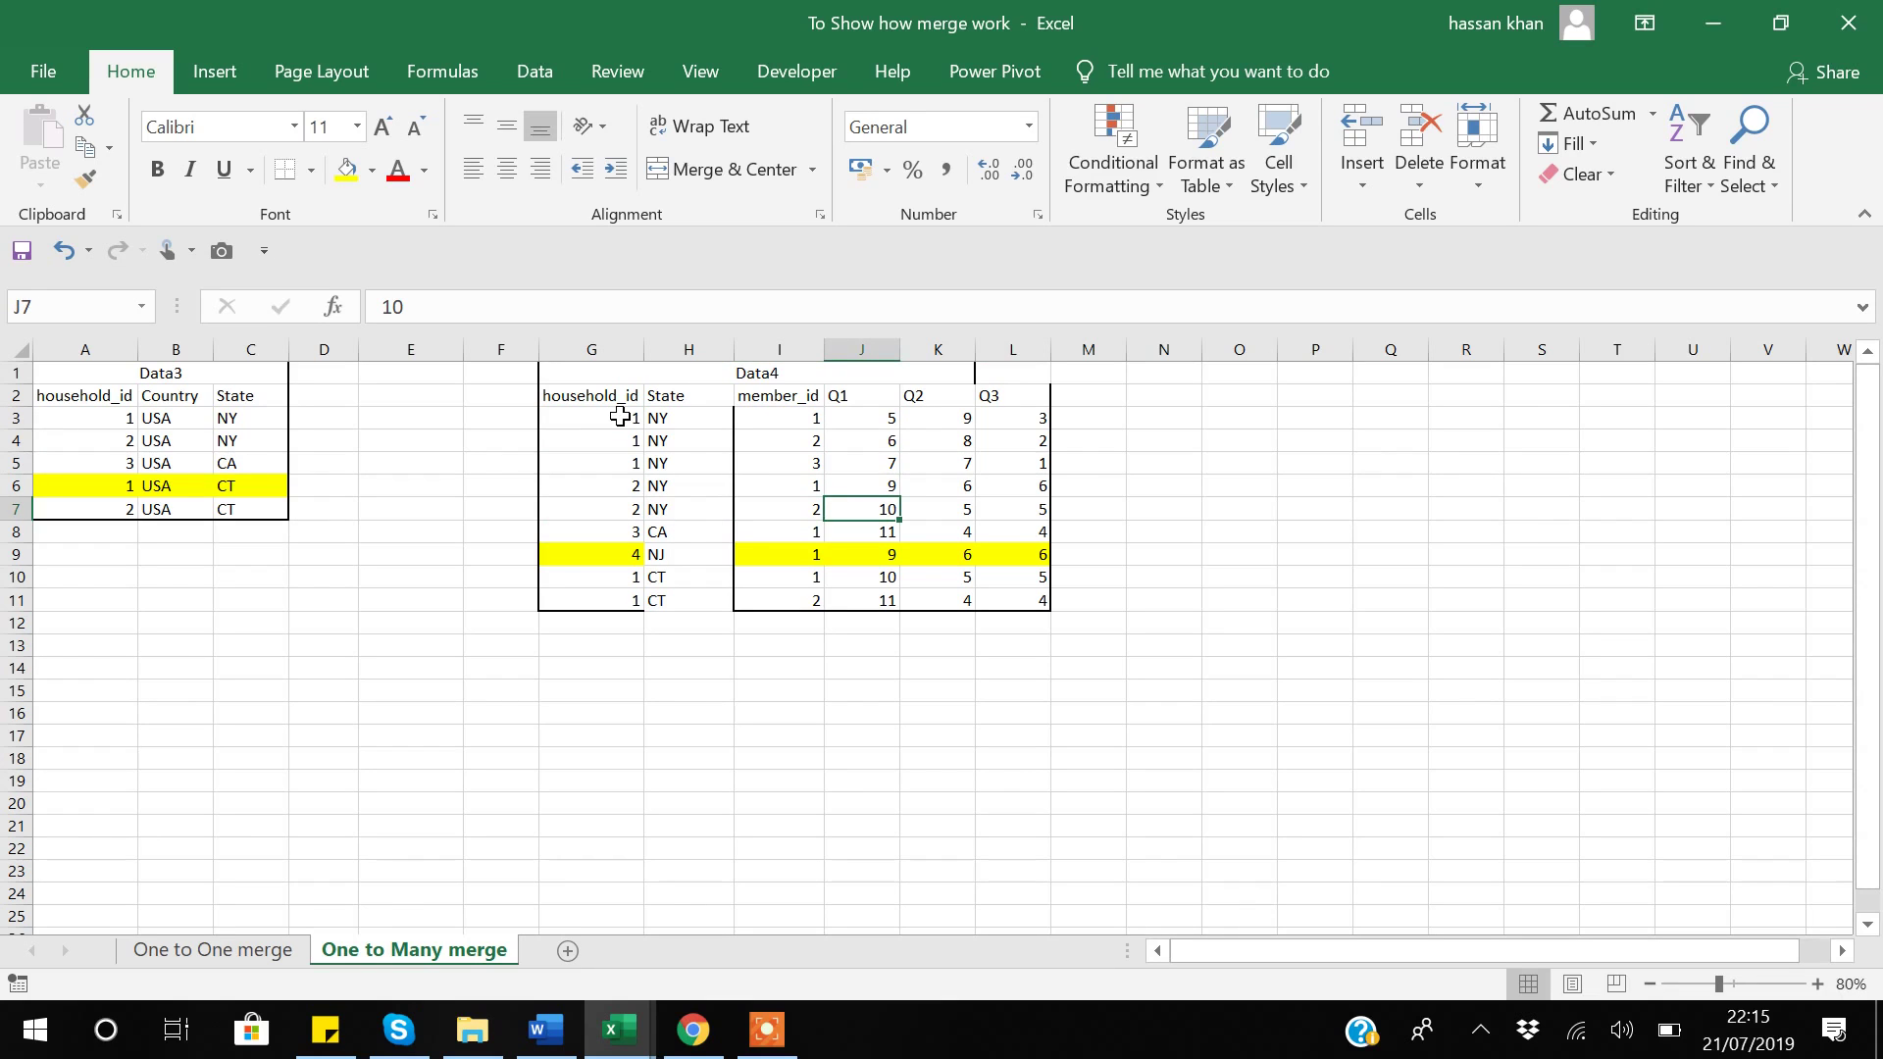
{"action": "key", "text": "Left"}
{"action": "key", "text": "Left"}
{"action": "key", "text": "Left"}
{"action": "key", "text": "Down"}
{"action": "key", "text": "Right"}
{"action": "key", "text": "Right"}
{"action": "key", "text": "Left"}
{"action": "key", "text": "Left"}
{"action": "key", "text": "Right"}
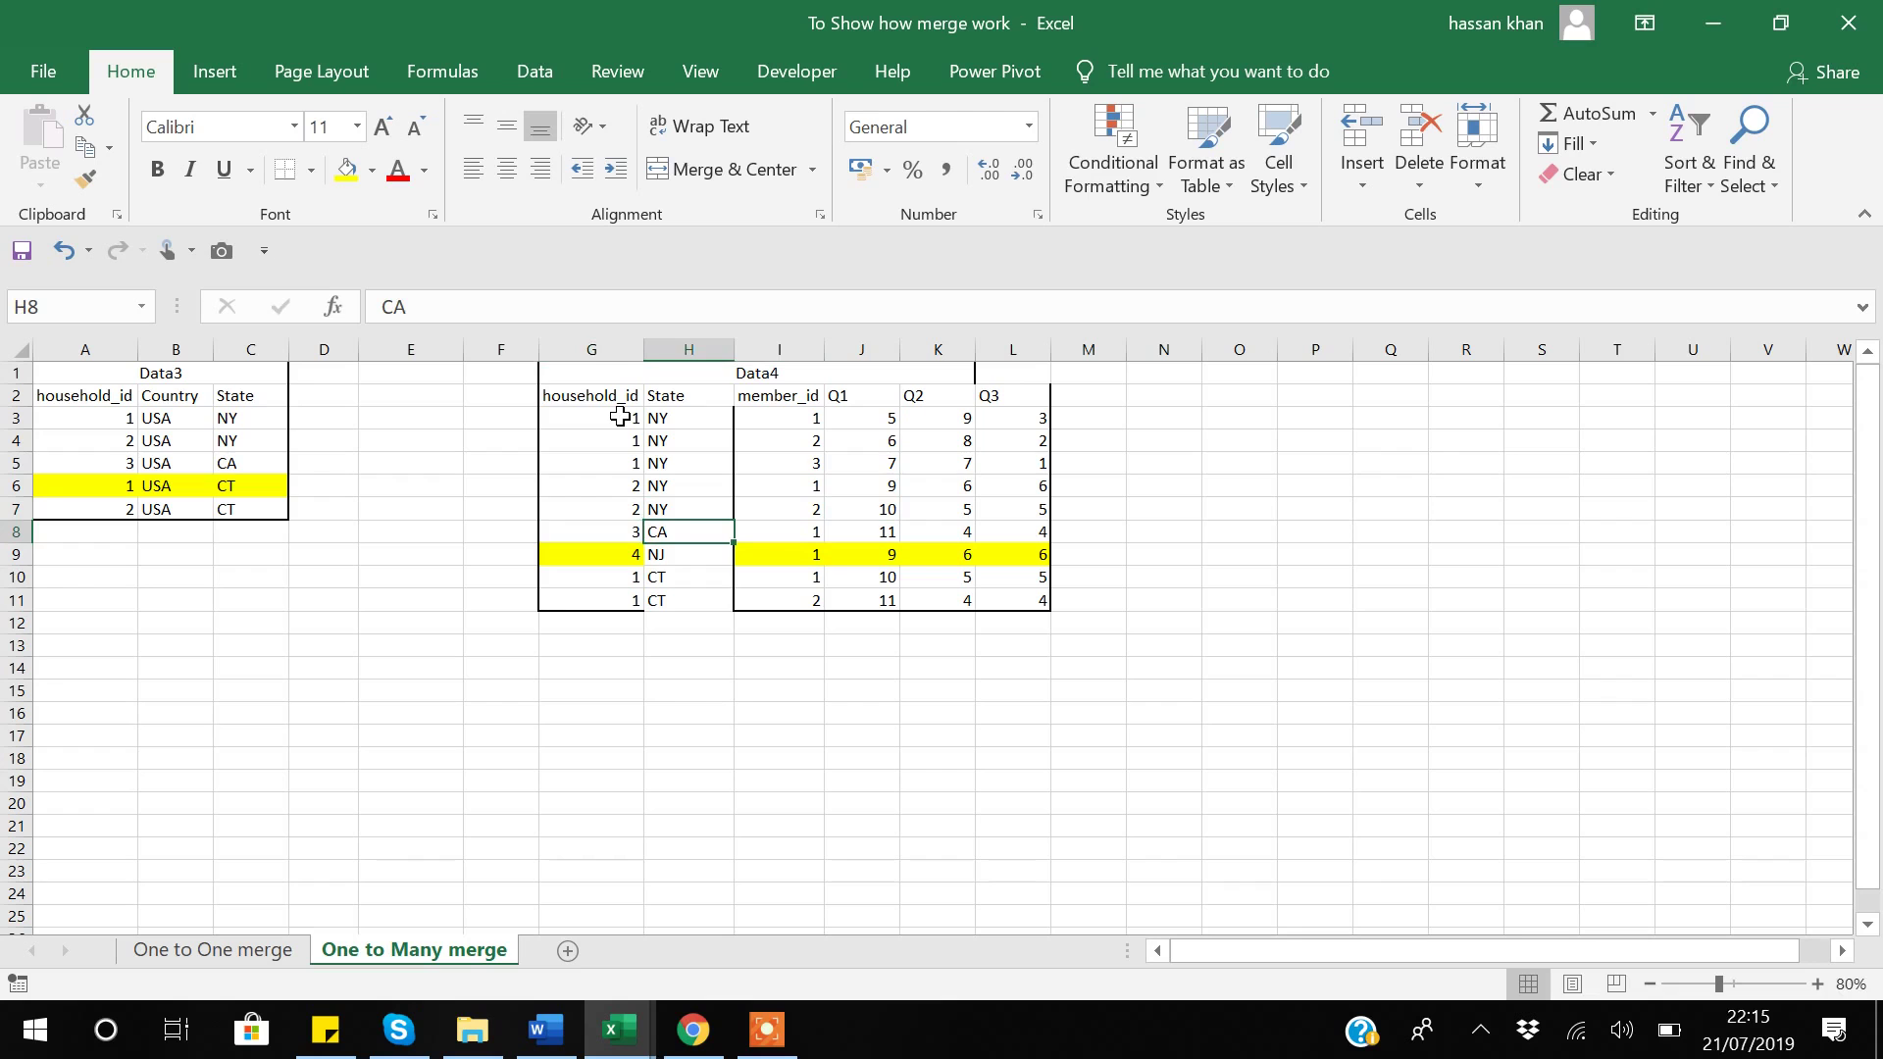
{"action": "key", "text": "Left"}
Step: Select the household_id, State and member_id entries of the NJ household 4 row in Data4
{"action": "key", "text": "Down"}
{"action": "key", "text": "Right"}
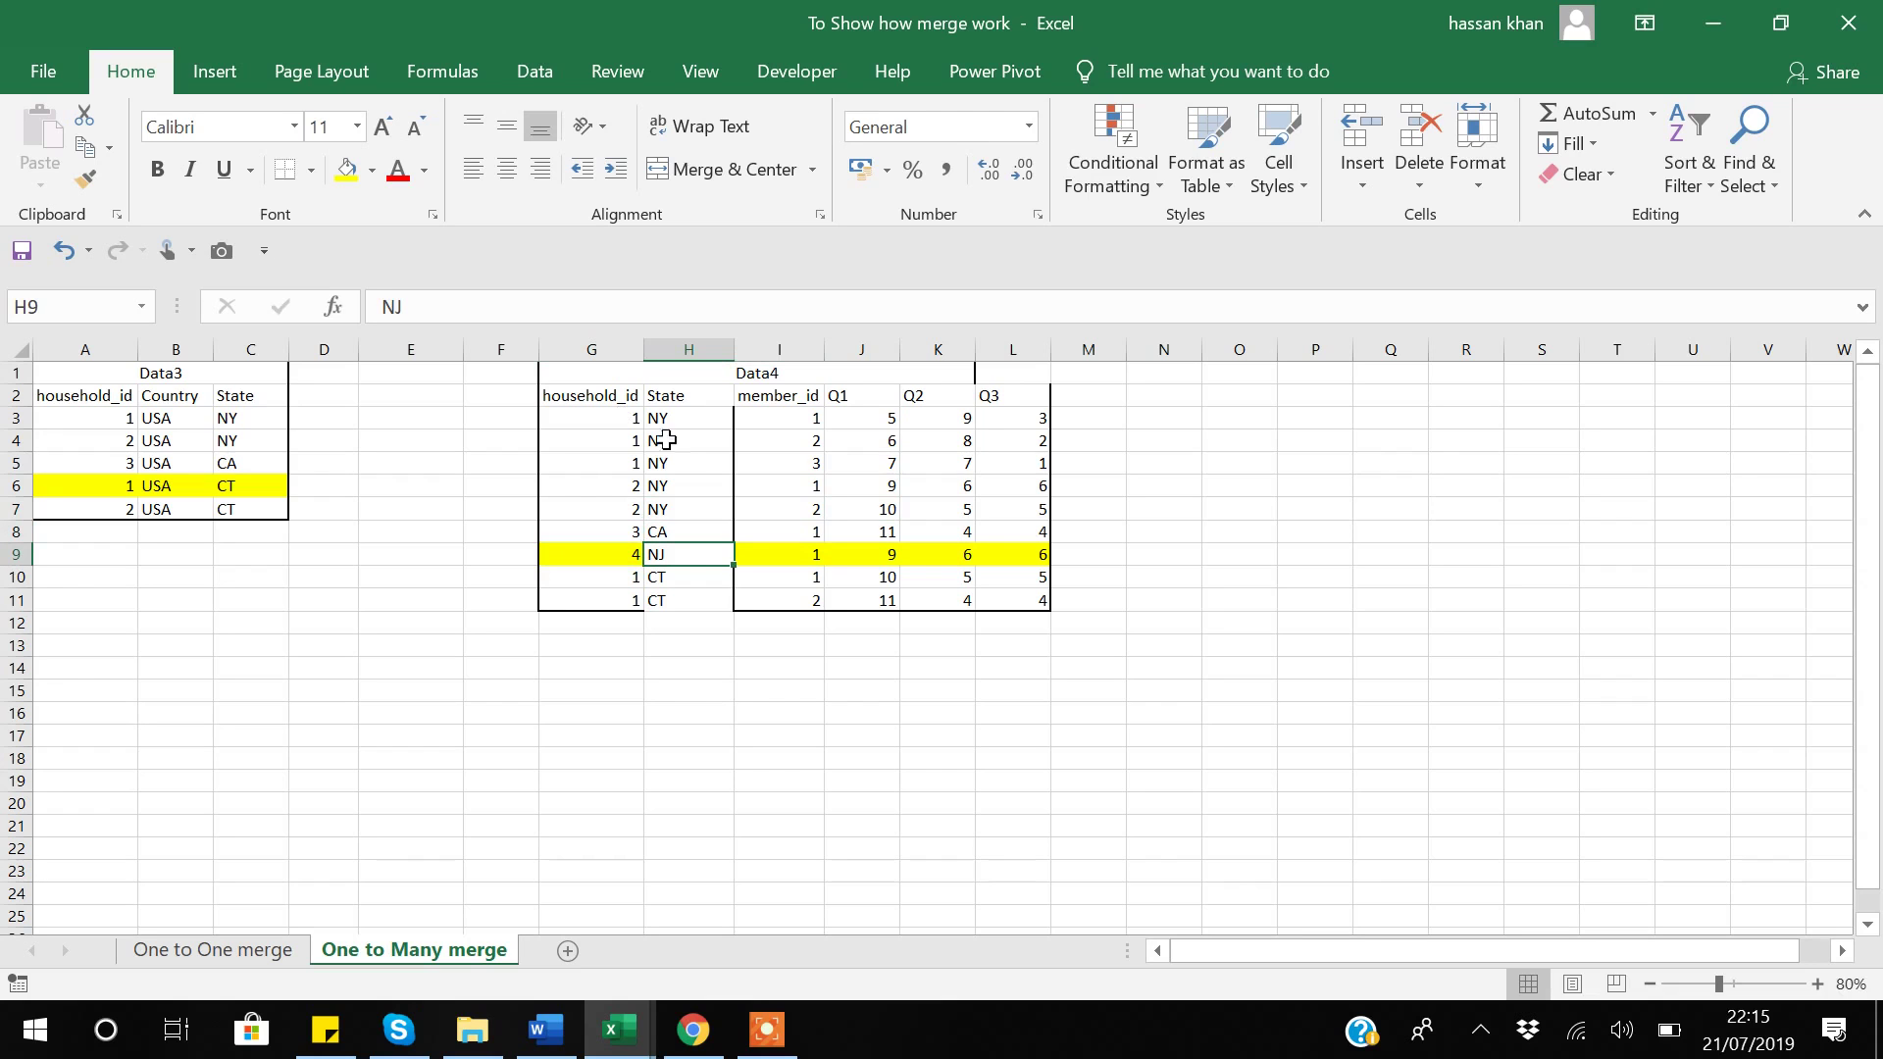
{"action": "left_click", "coordinate": [624, 555]}
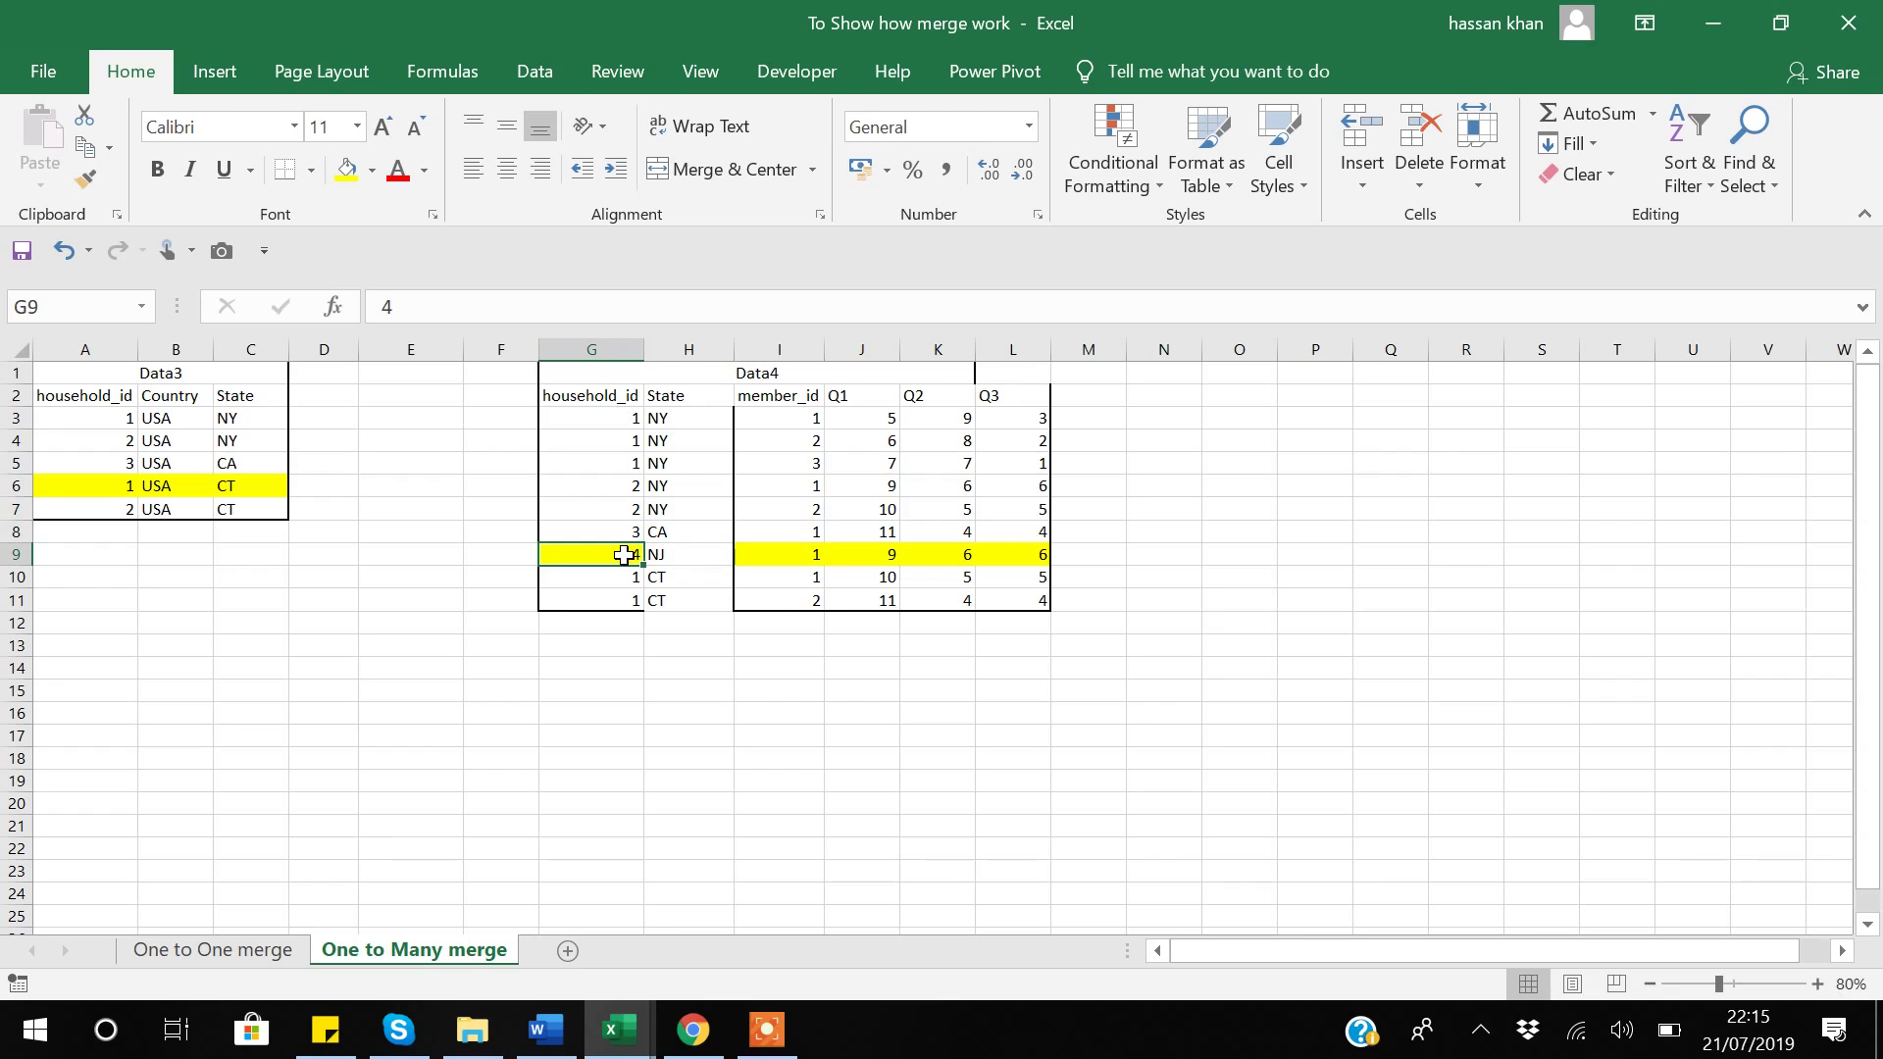
{"action": "key", "text": "shift+Right"}
{"action": "key", "text": "shift+Right"}
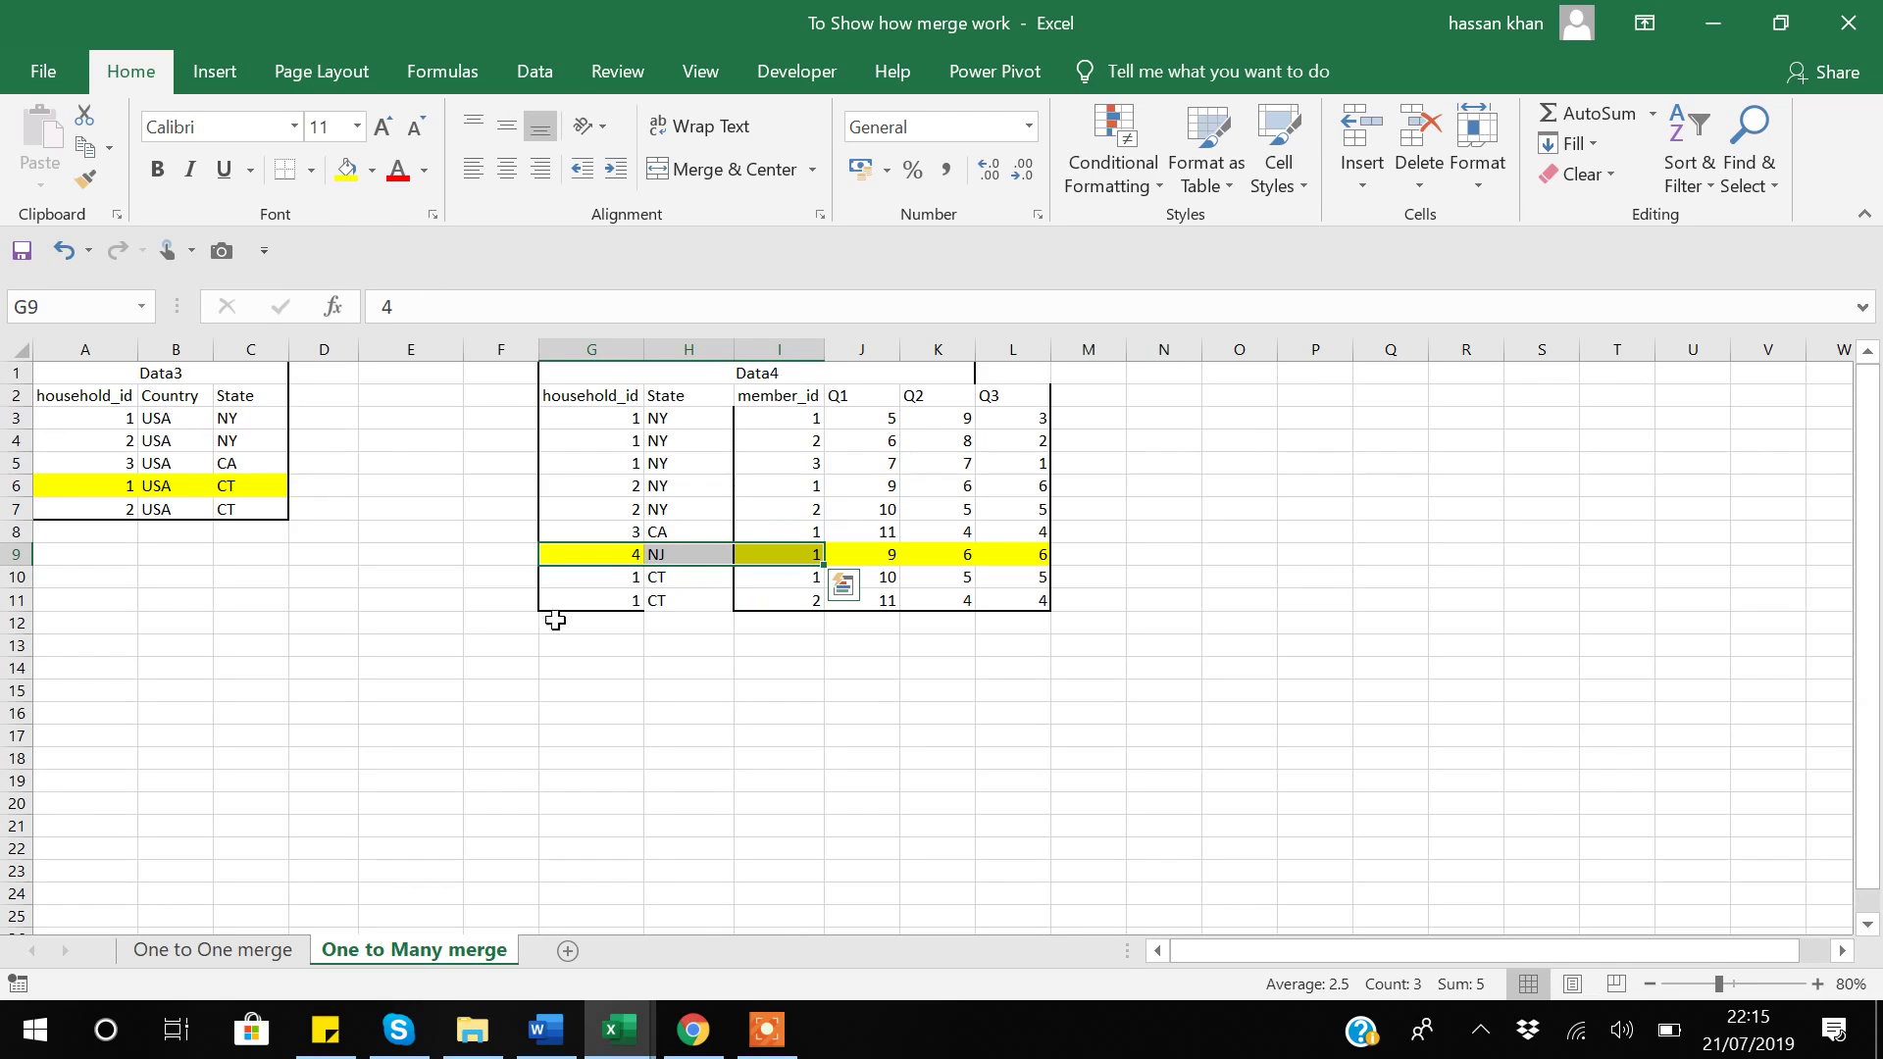
Step: Select the household_id and State entries of the first CT row in Data4 to compare with Data3
{"action": "left_click", "coordinate": [623, 582]}
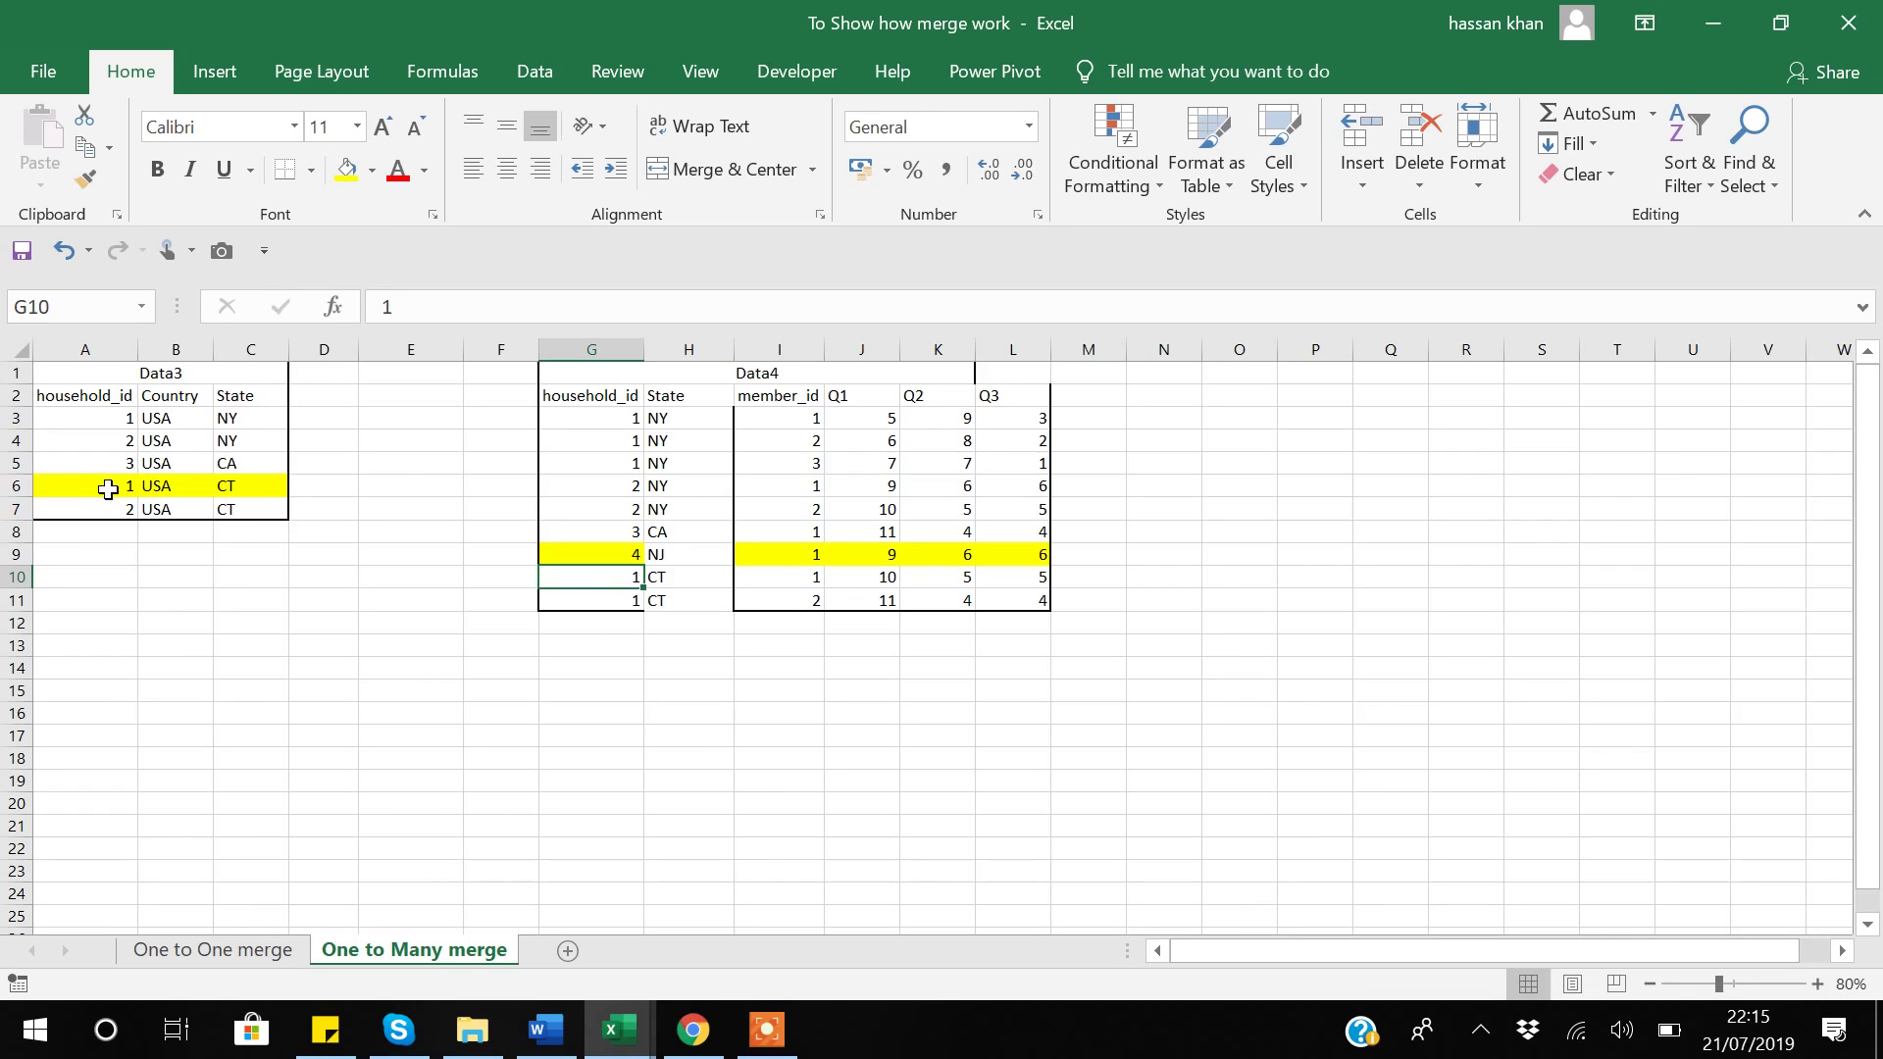
{"action": "left_click", "coordinate": [660, 589]}
{"action": "left_click_drag", "start_coordinate": [640, 585], "coordinate": [668, 583]}
{"action": "key", "text": "ctrl+v"}
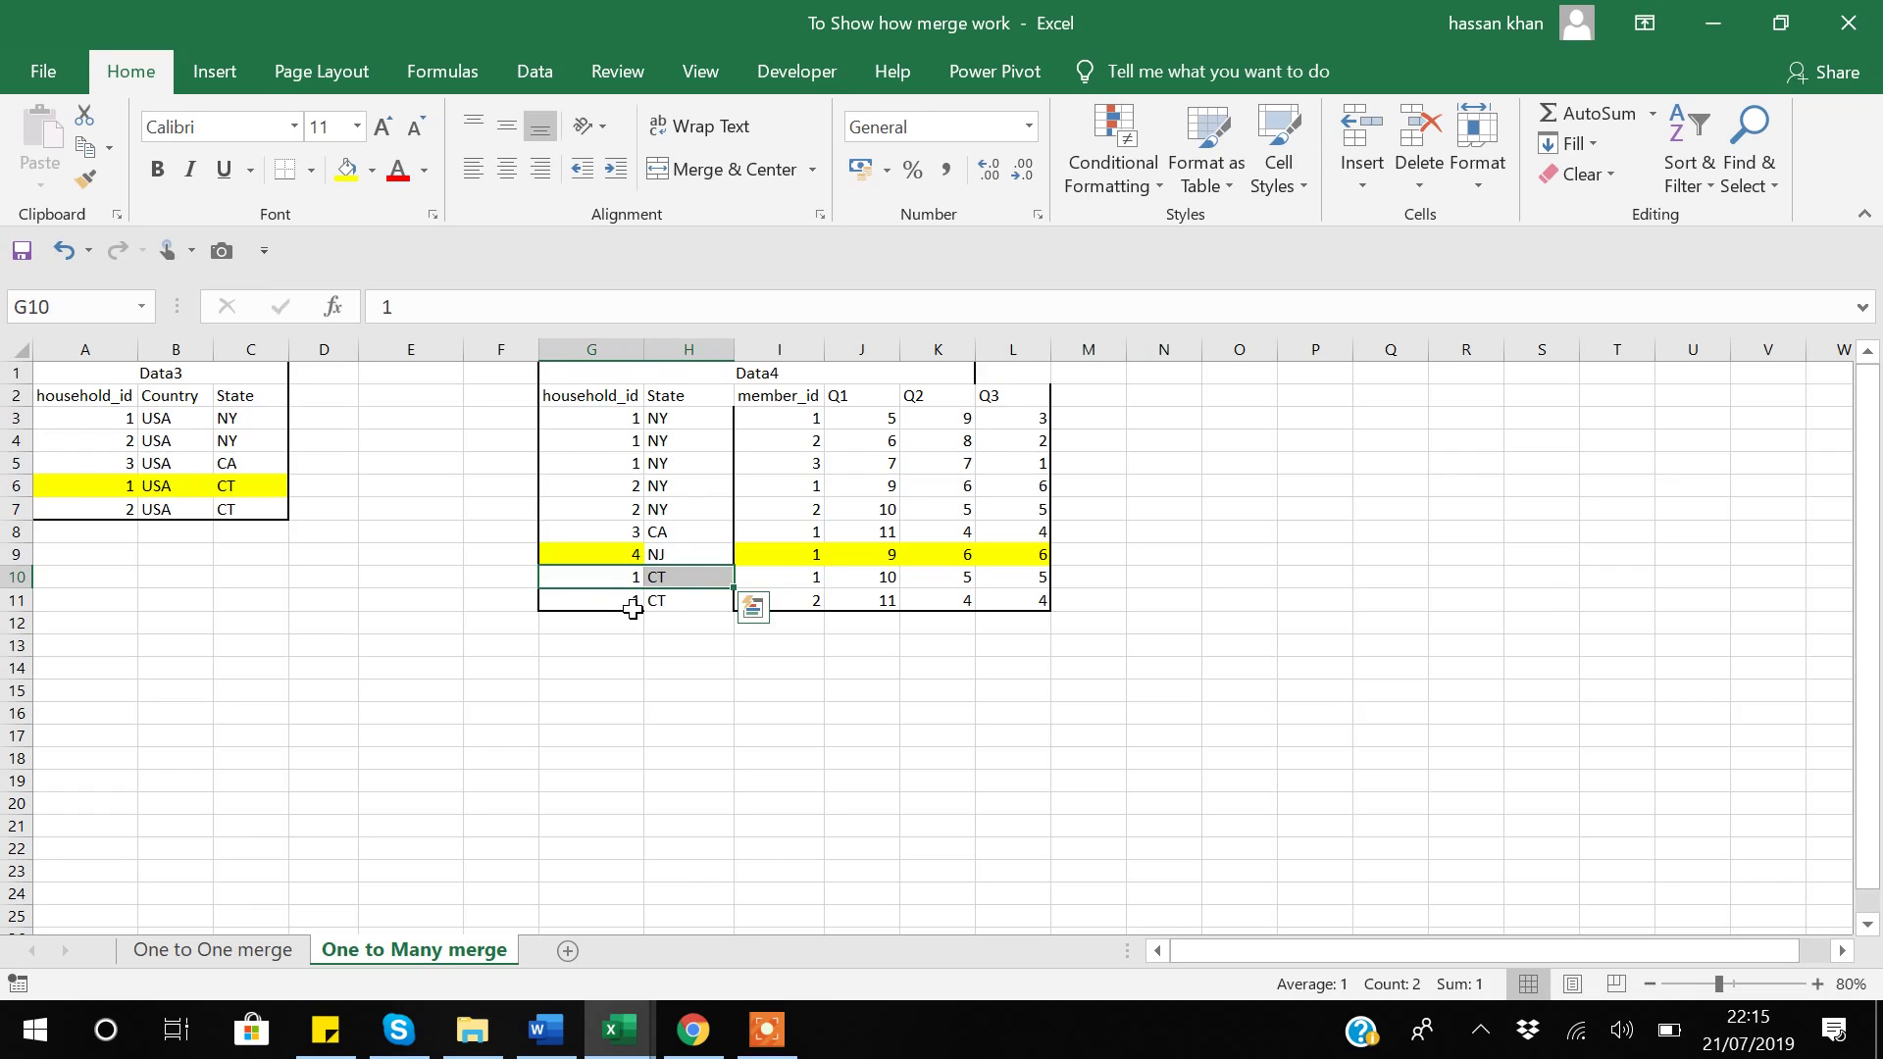
{"action": "key", "text": "Escape"}
Step: Compare the household_id and State headings of Data3 with the household_id, State and member_id headings of Data4
{"action": "left_click", "coordinate": [103, 402]}
{"action": "left_click", "coordinate": [253, 400], "text": "ctrl"}
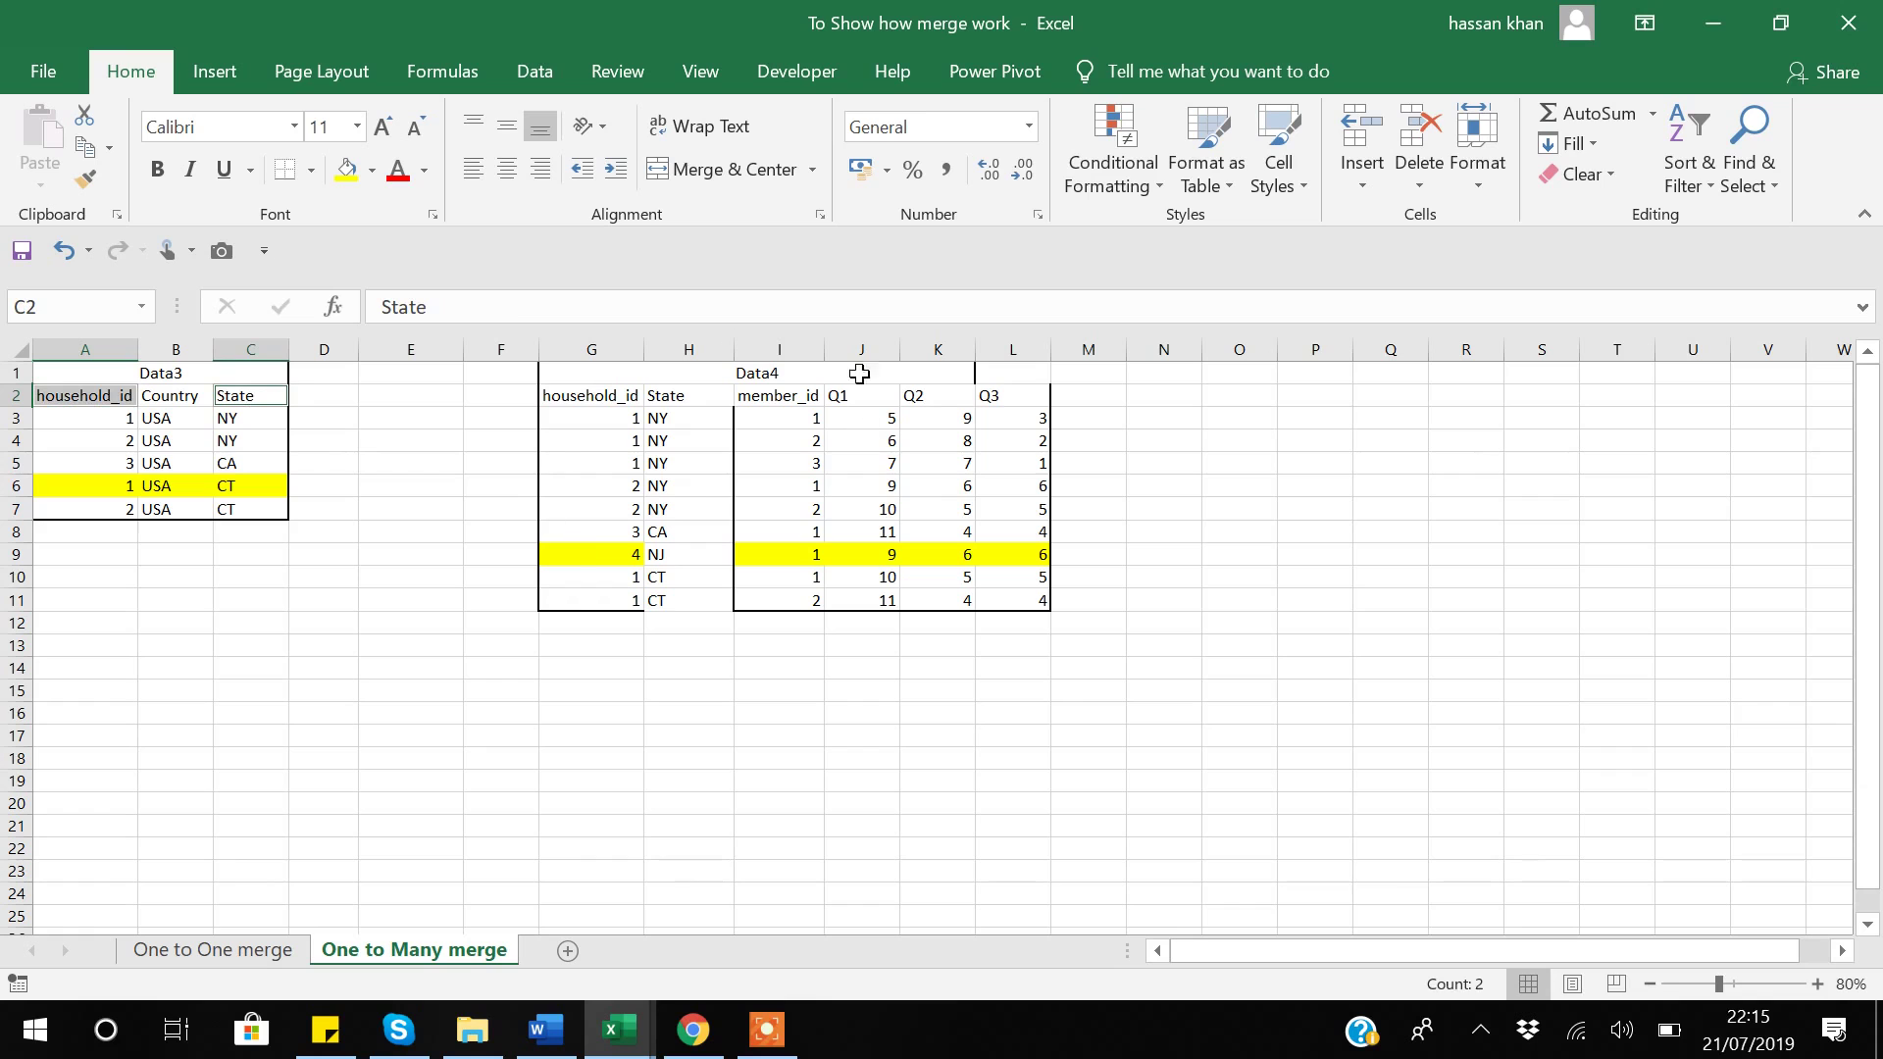
{"action": "left_click", "coordinate": [597, 402]}
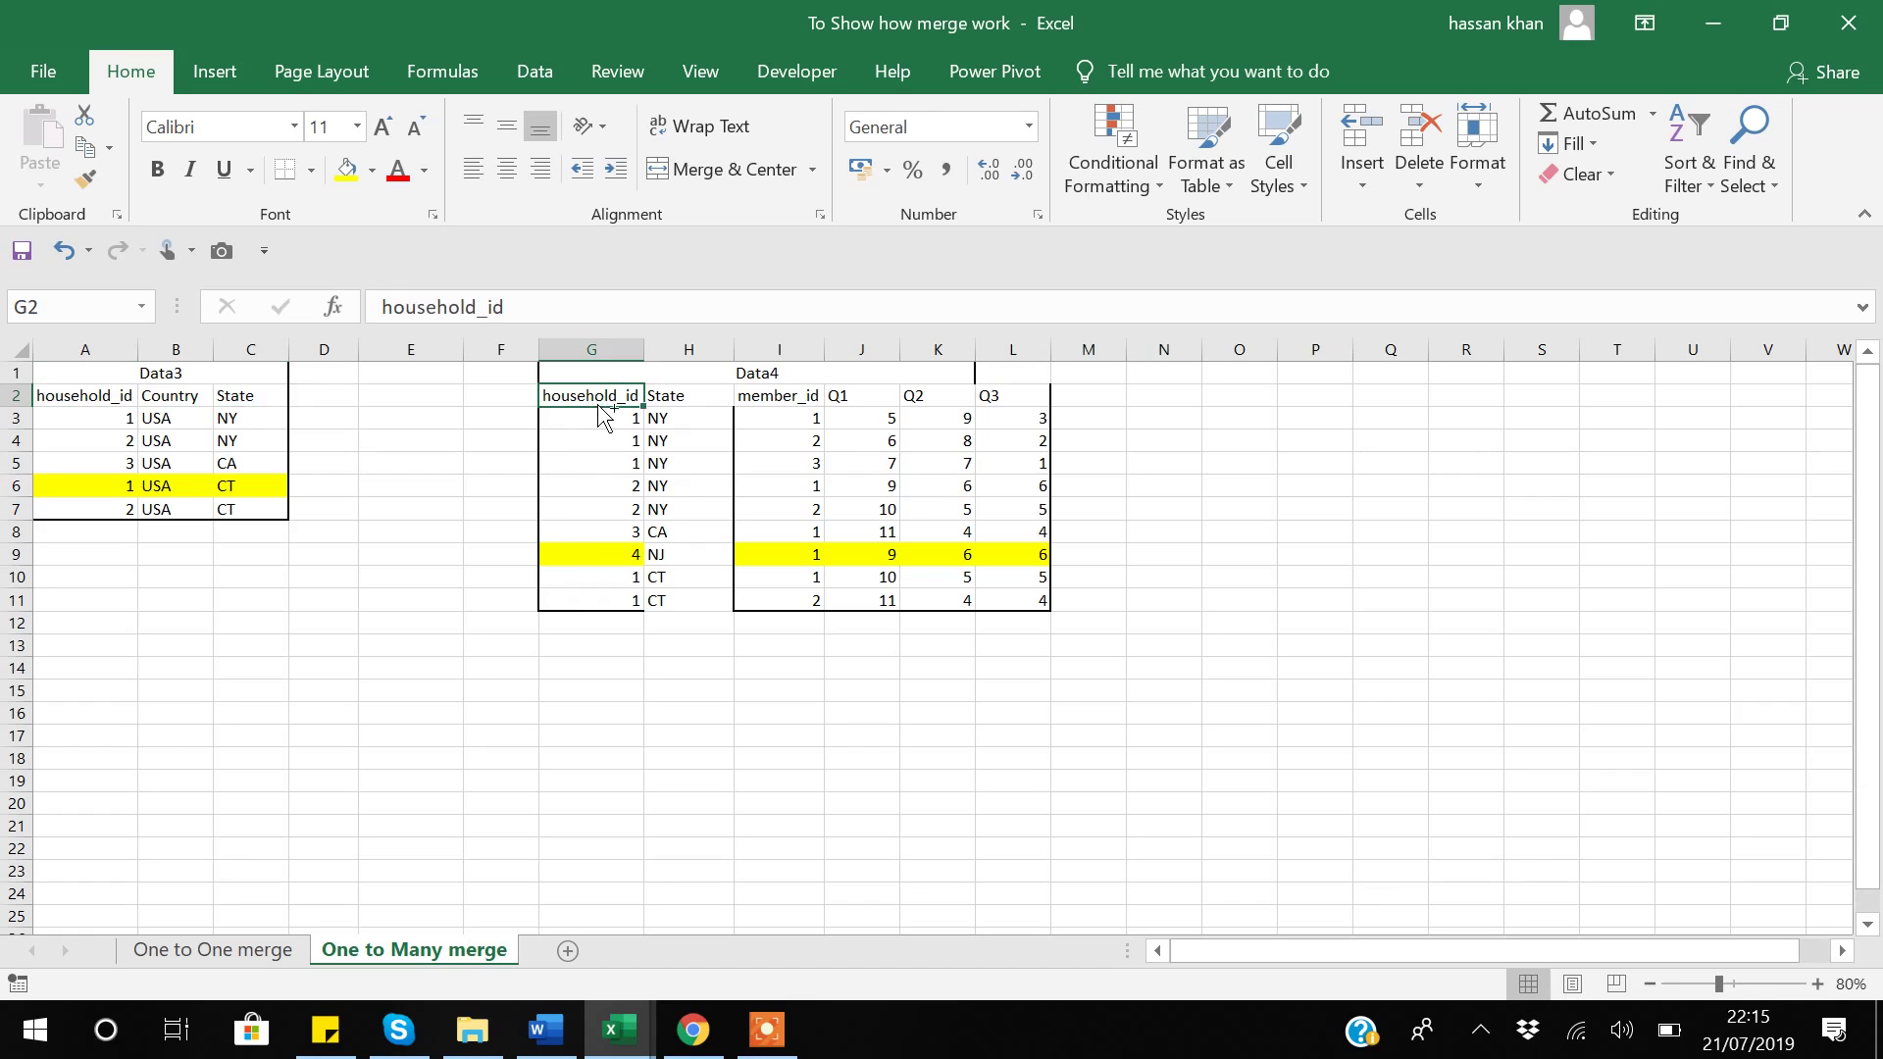
{"action": "left_click", "coordinate": [690, 392], "text": "ctrl"}
{"action": "left_click", "coordinate": [785, 392], "text": "ctrl"}
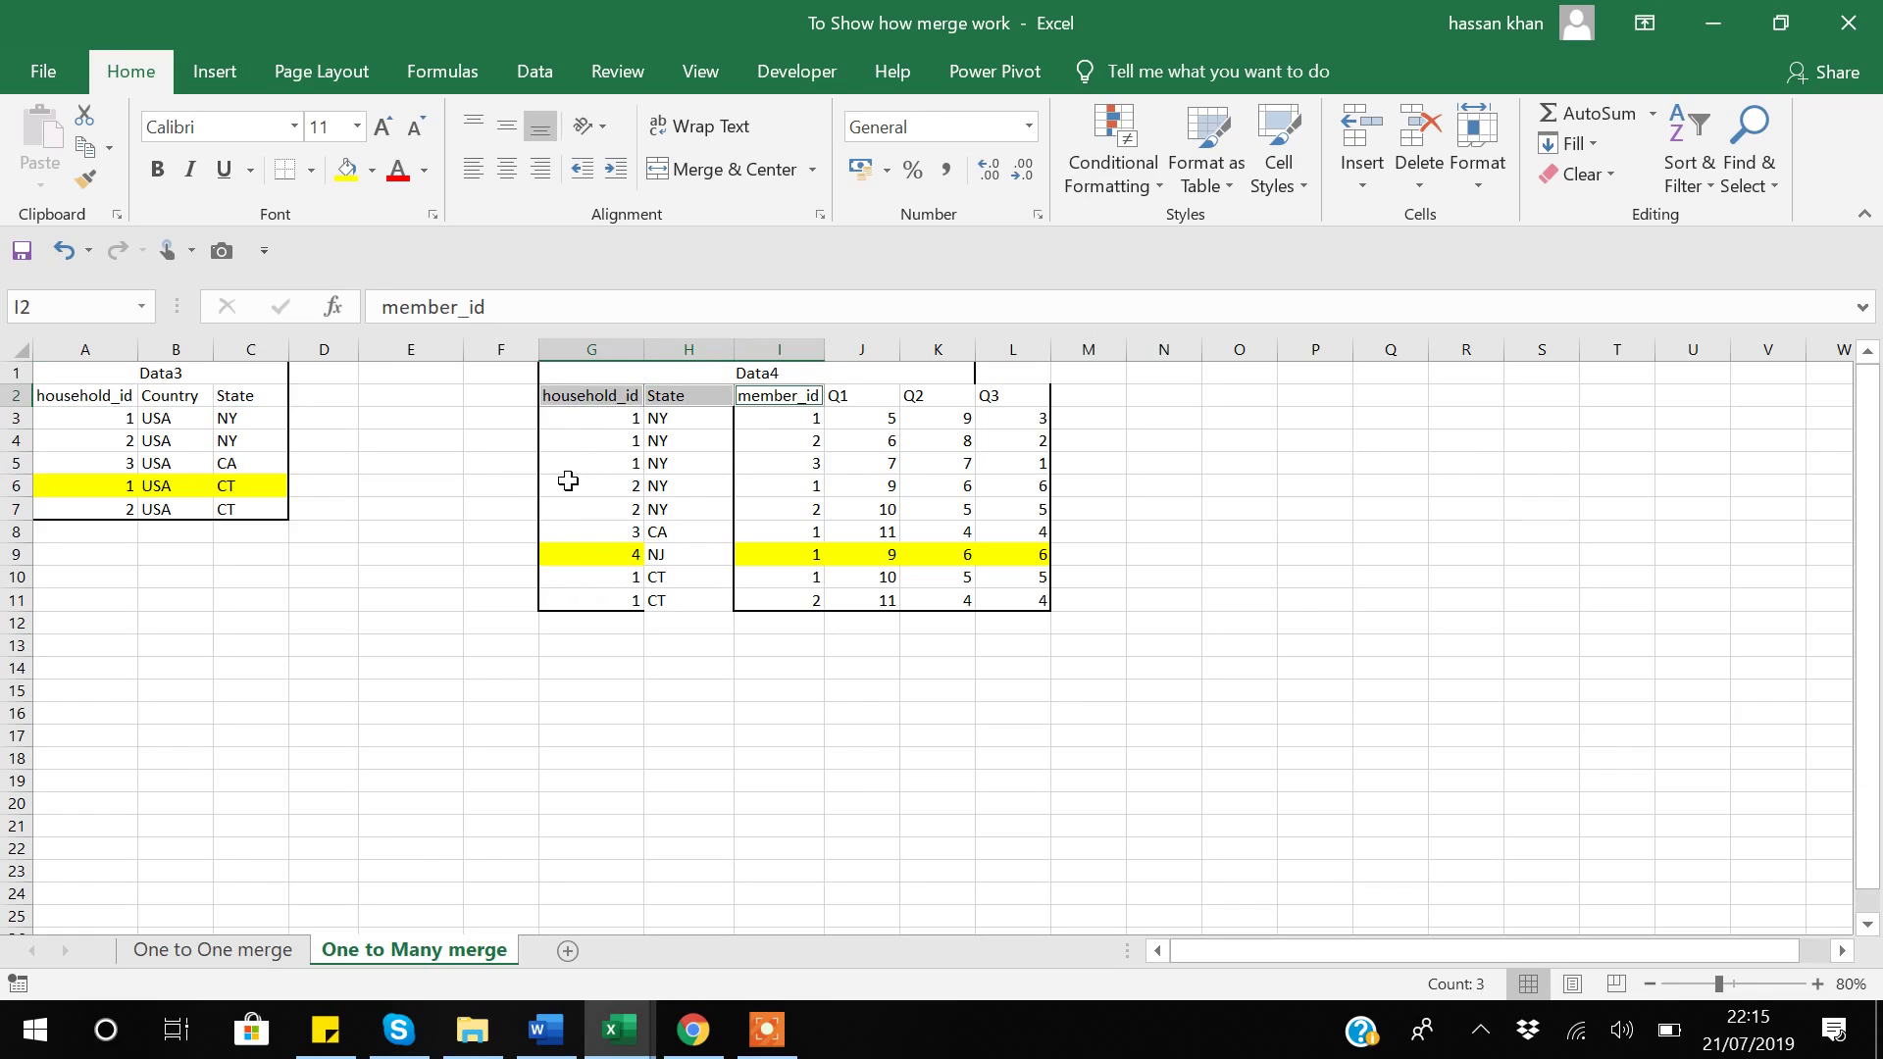
{"action": "left_click", "coordinate": [593, 461]}
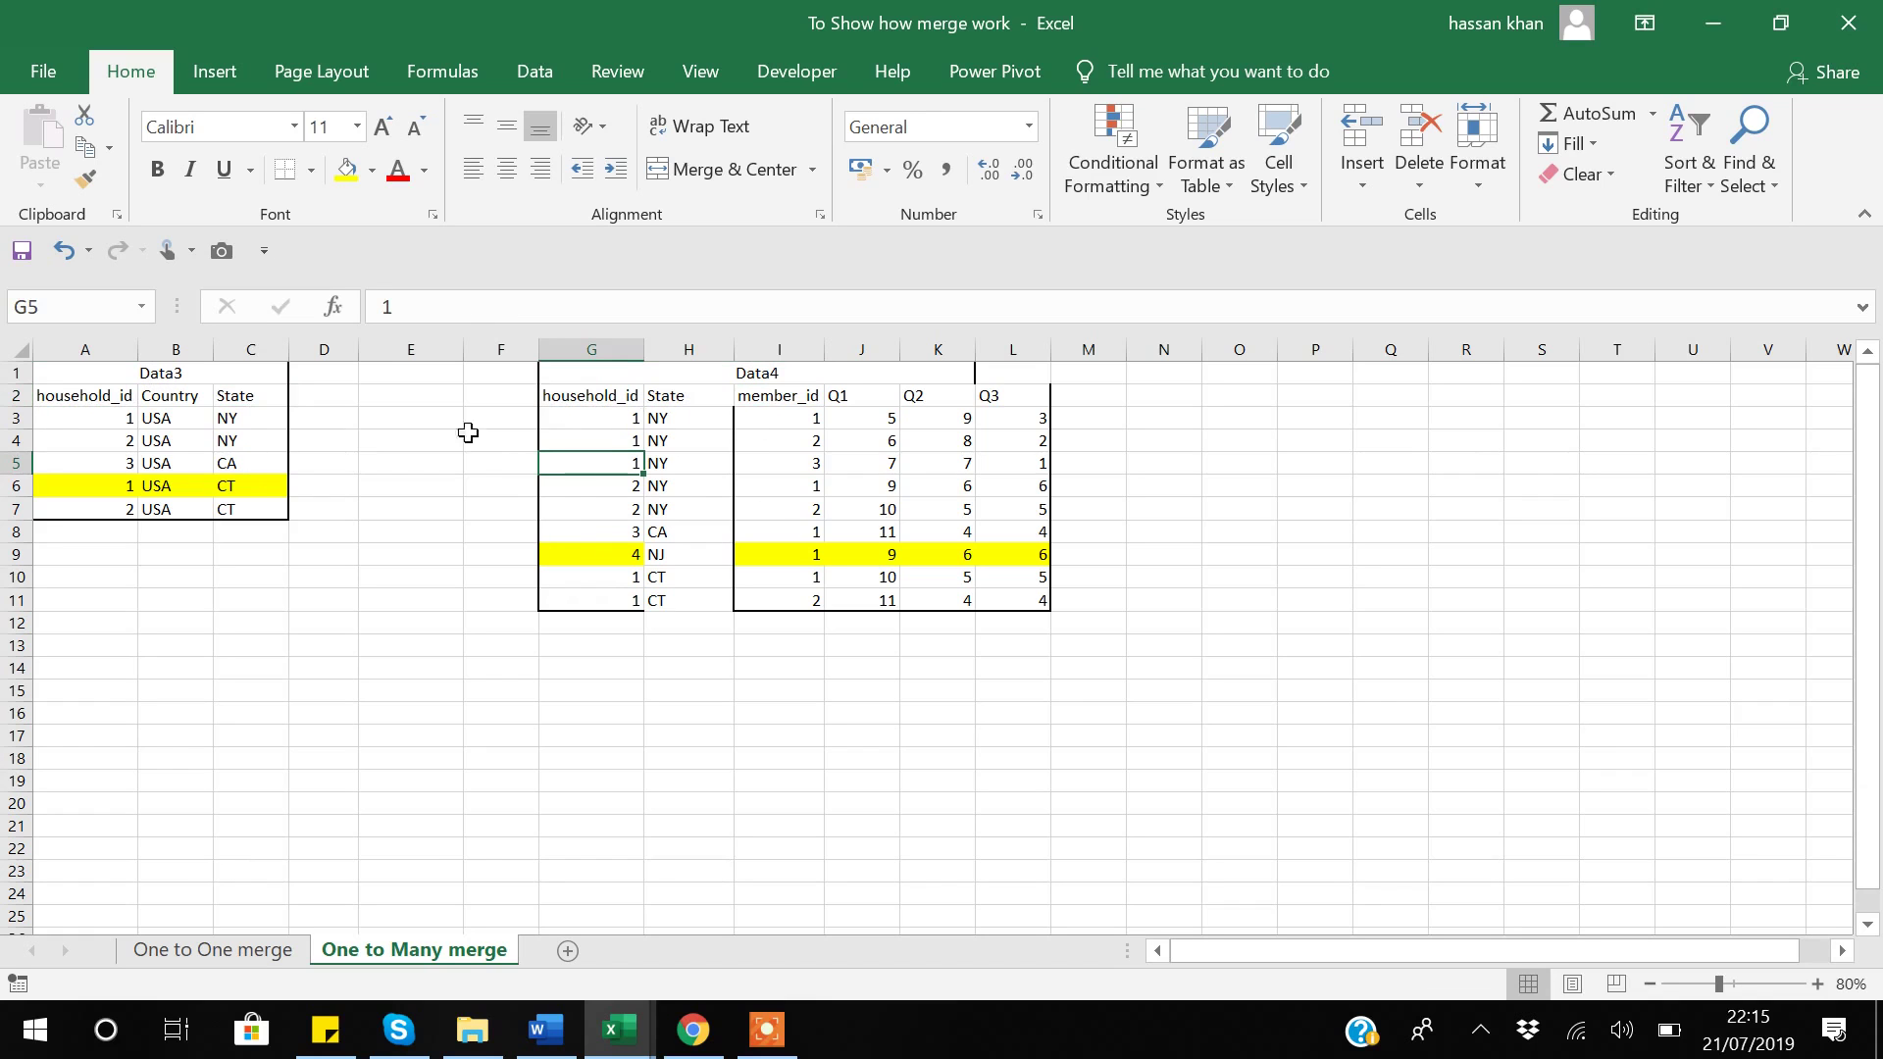
Step: Fill the household_id and State headings of both Data3 and Data4 with yellow
{"action": "left_click", "coordinate": [81, 401]}
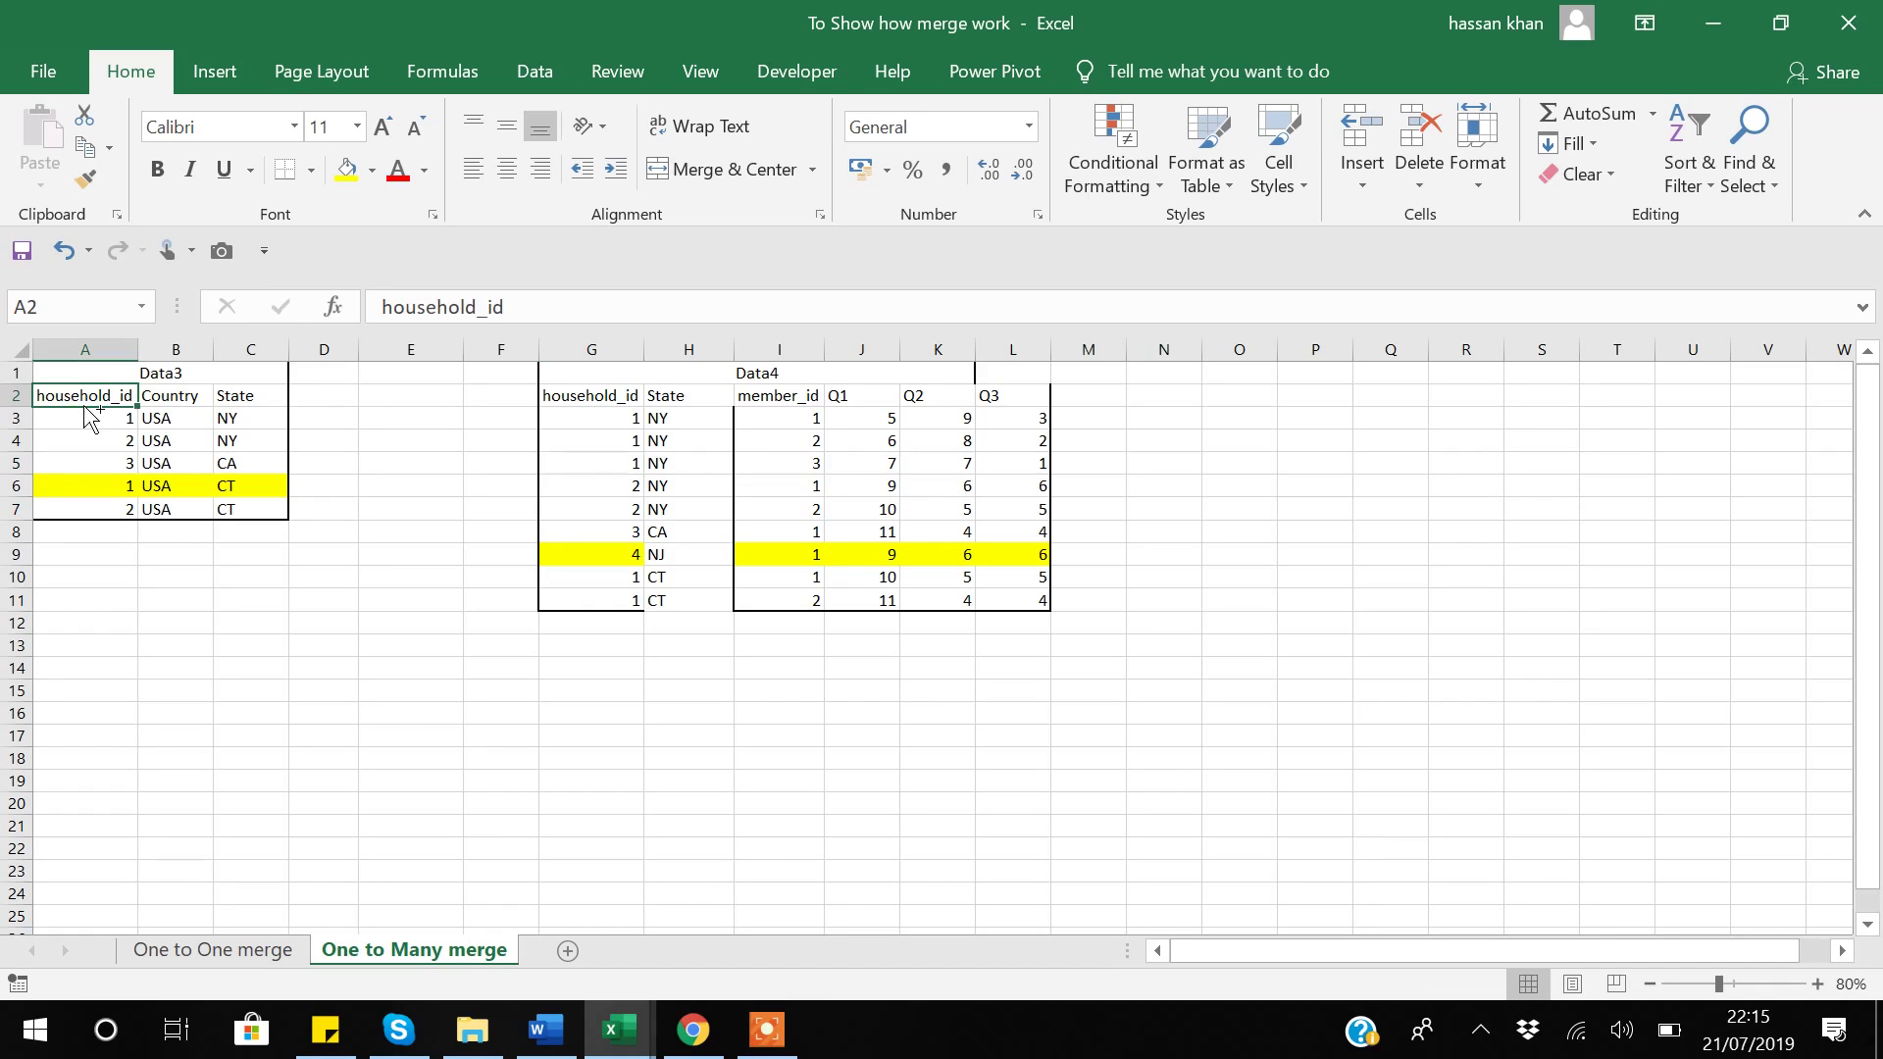
{"action": "left_click", "coordinate": [243, 399], "text": "ctrl"}
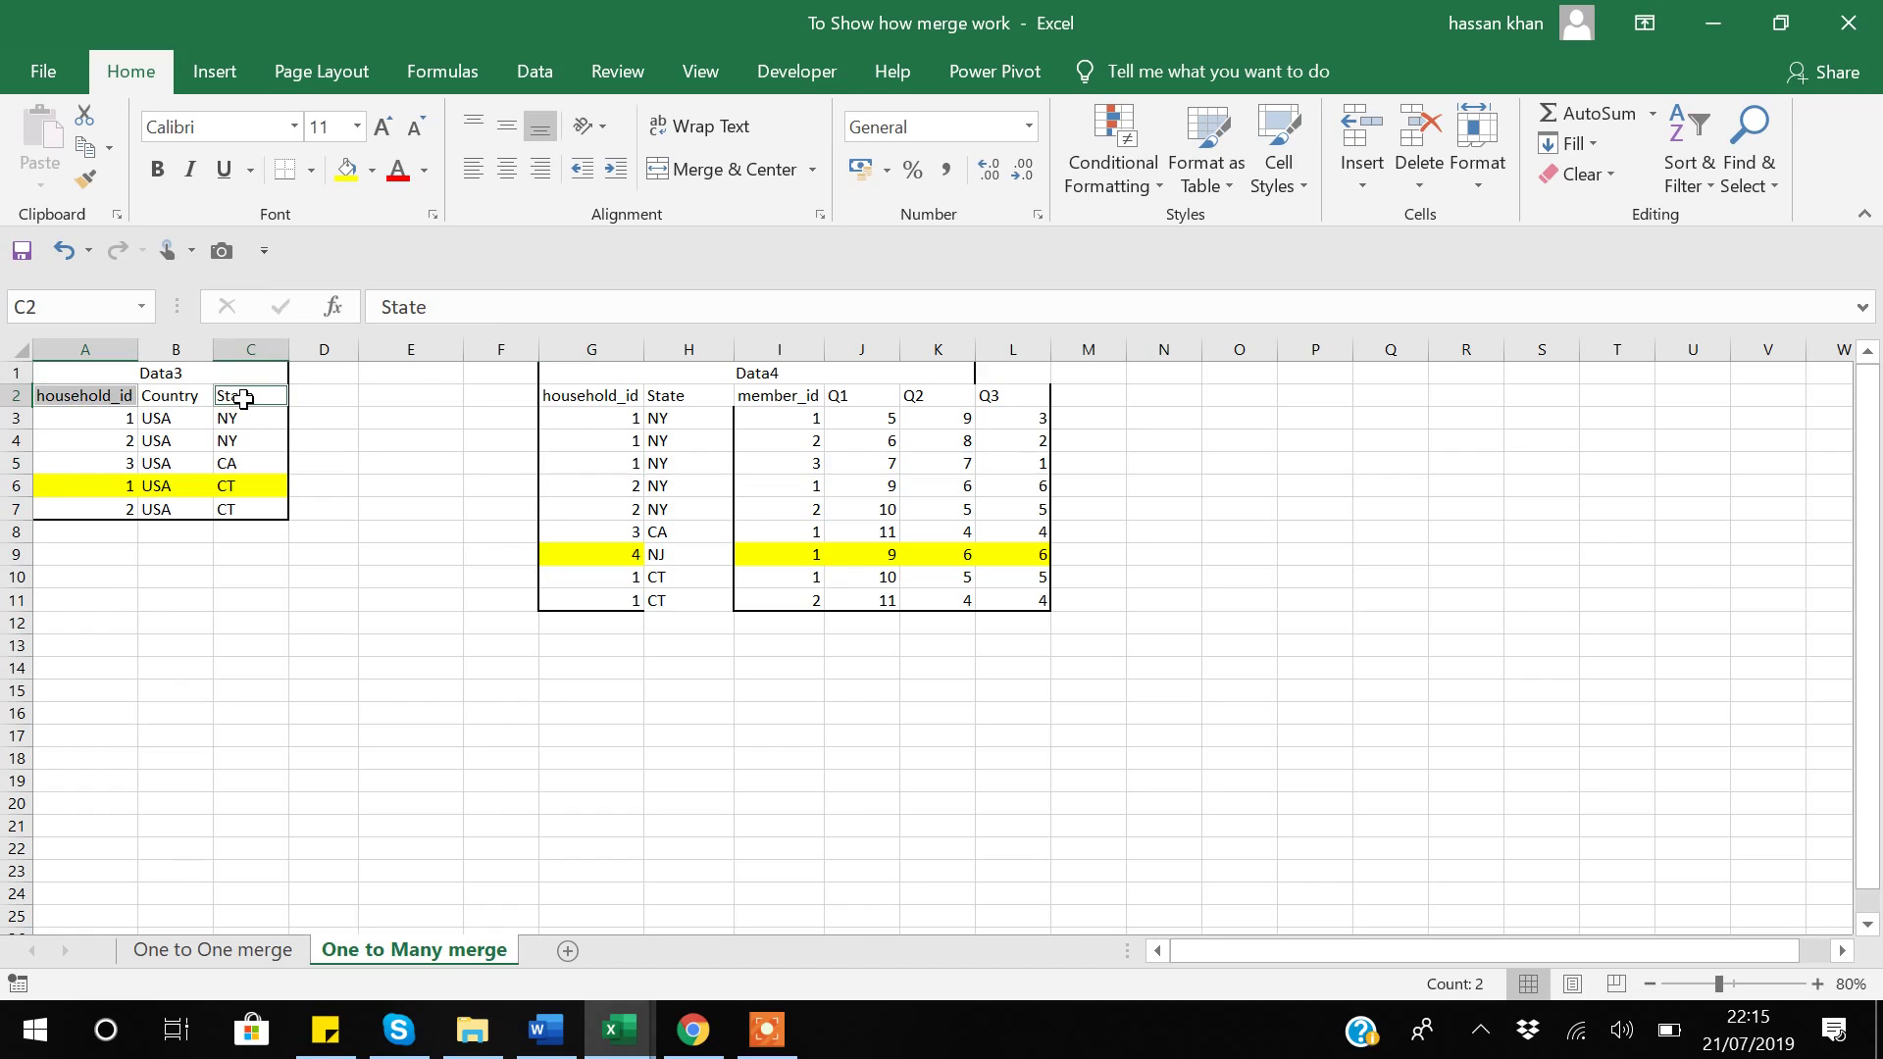
{"action": "left_click", "coordinate": [347, 177]}
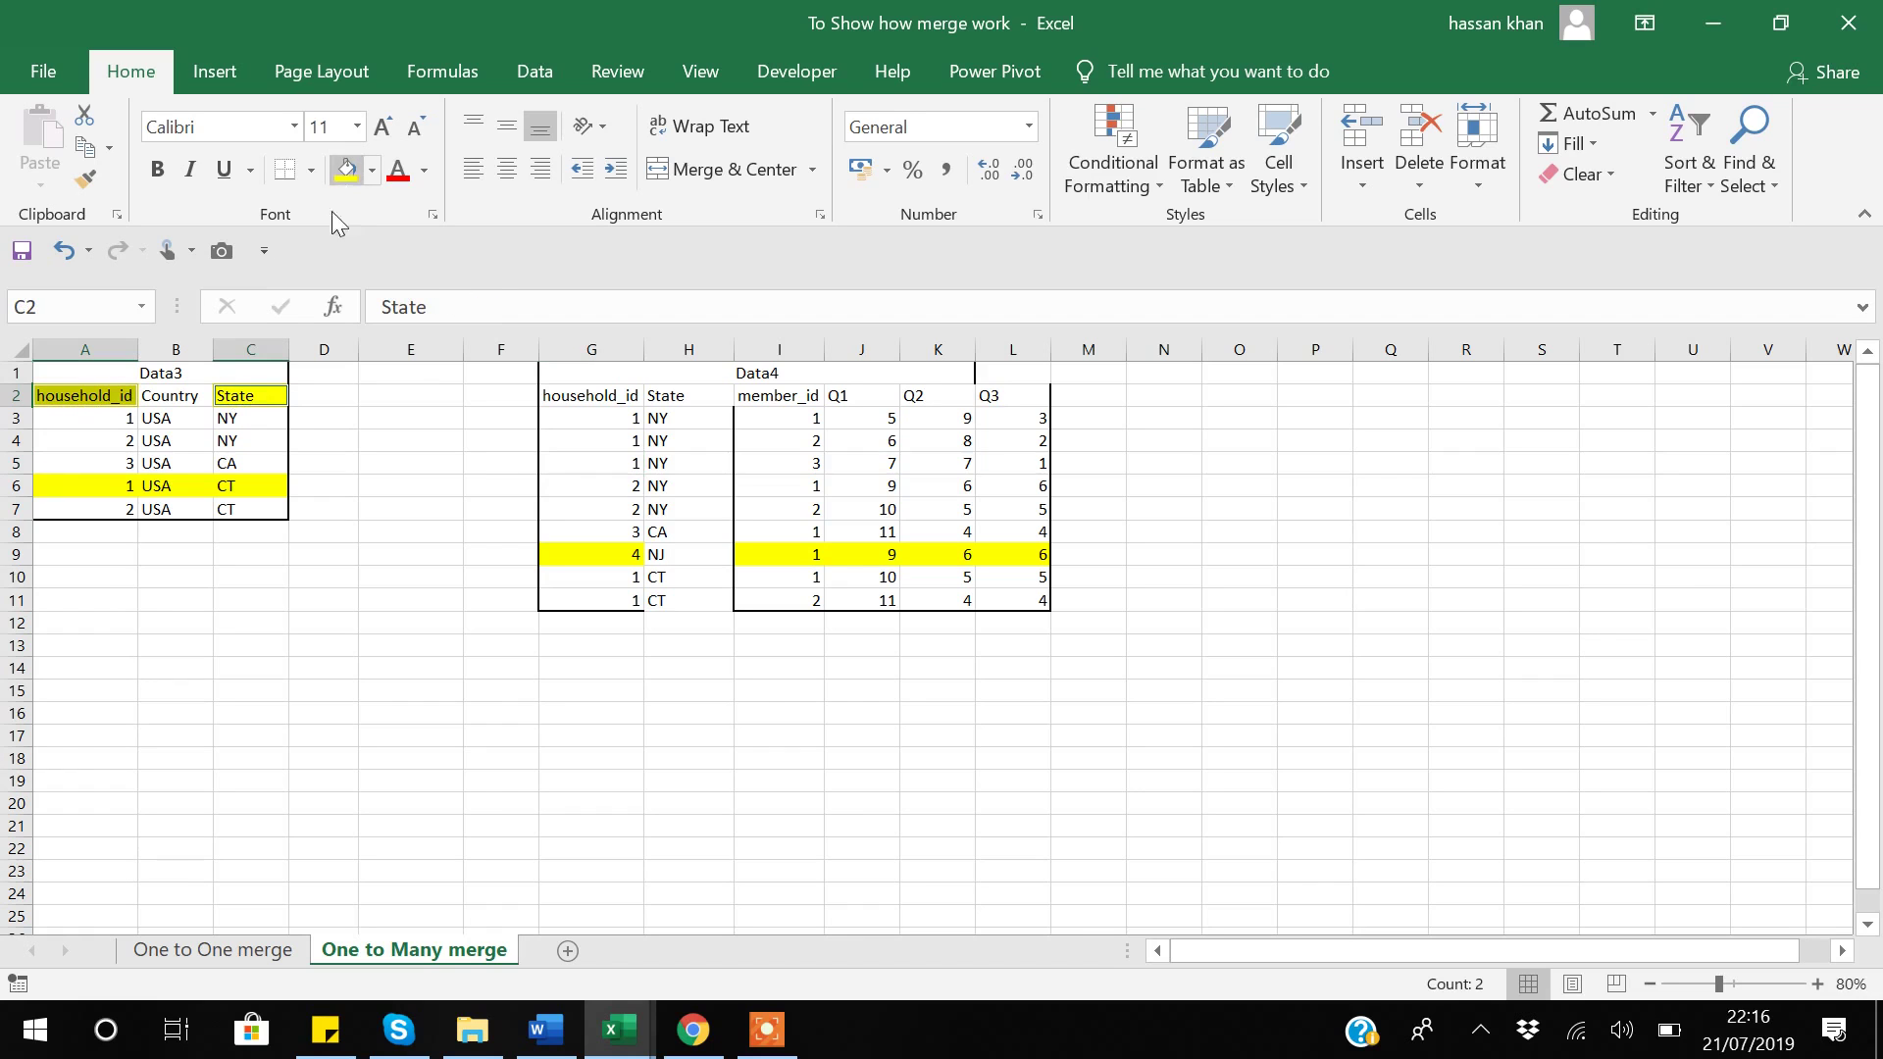
{"action": "left_click", "coordinate": [600, 397]}
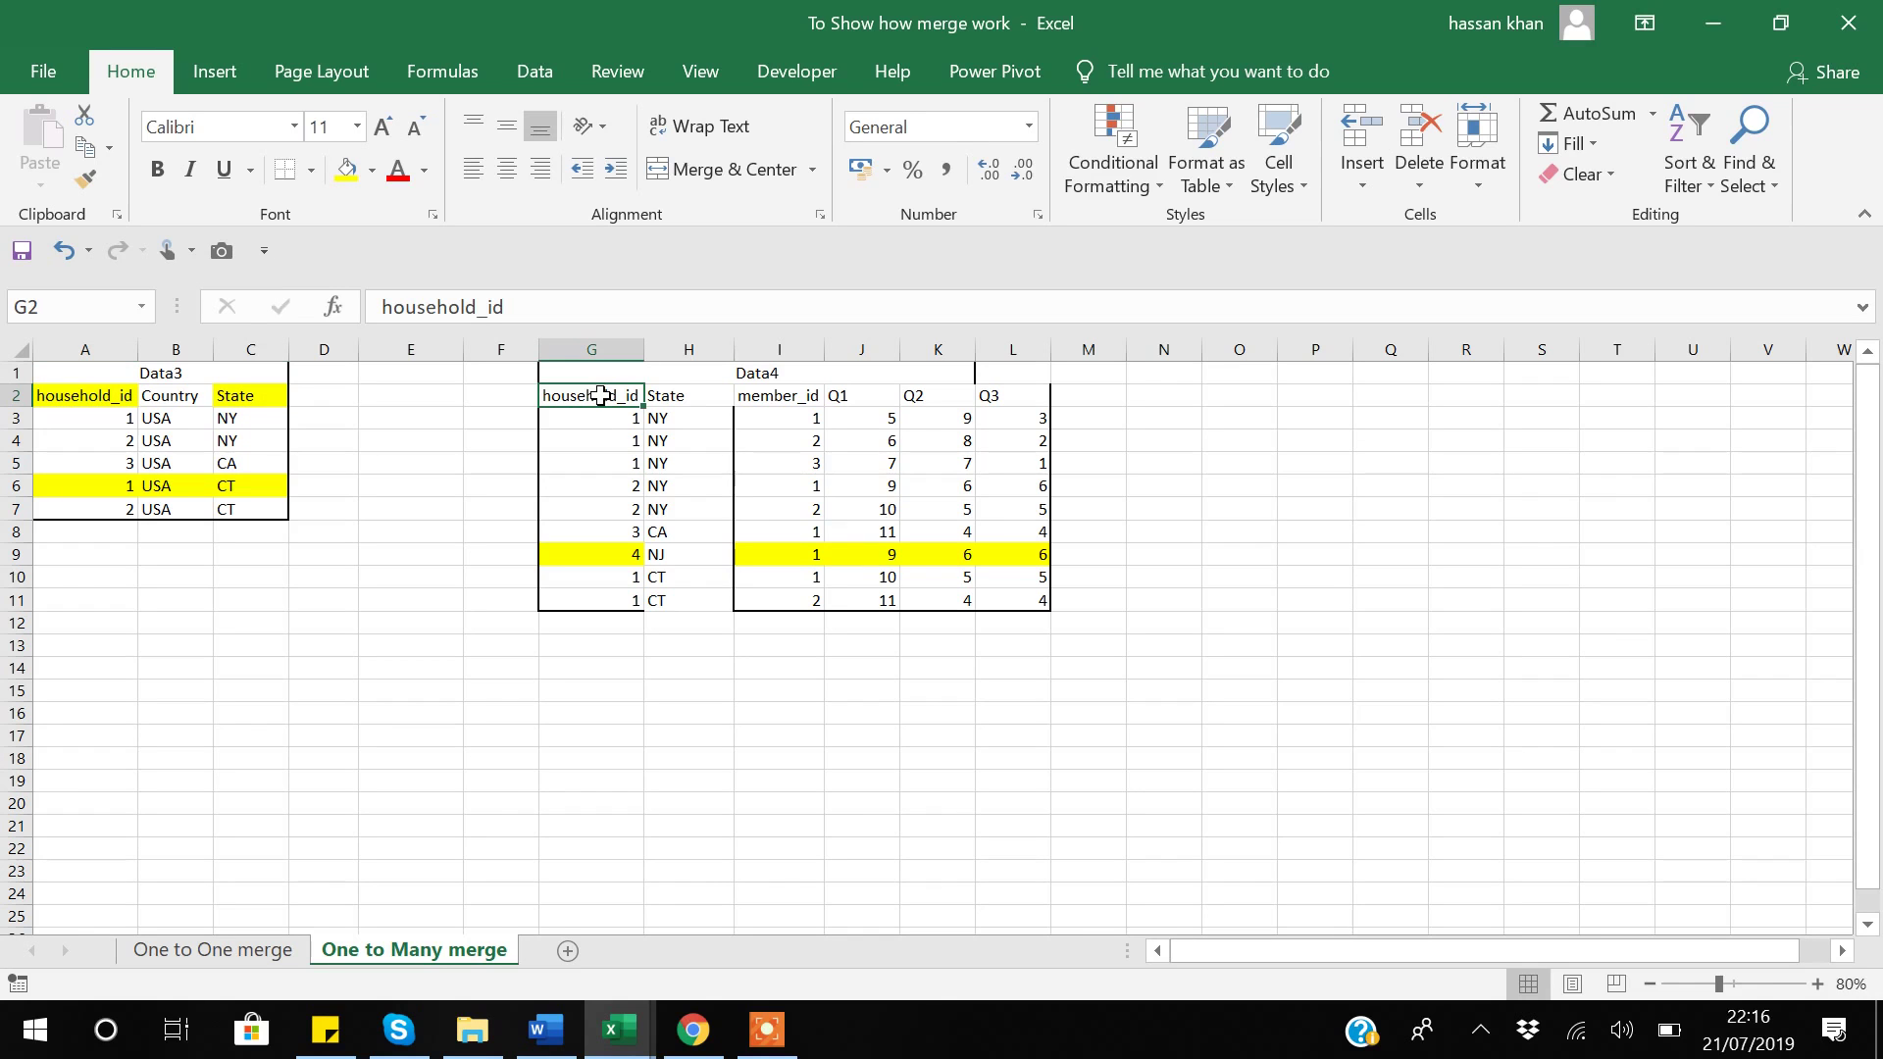
{"action": "left_click", "coordinate": [686, 396], "text": "ctrl"}
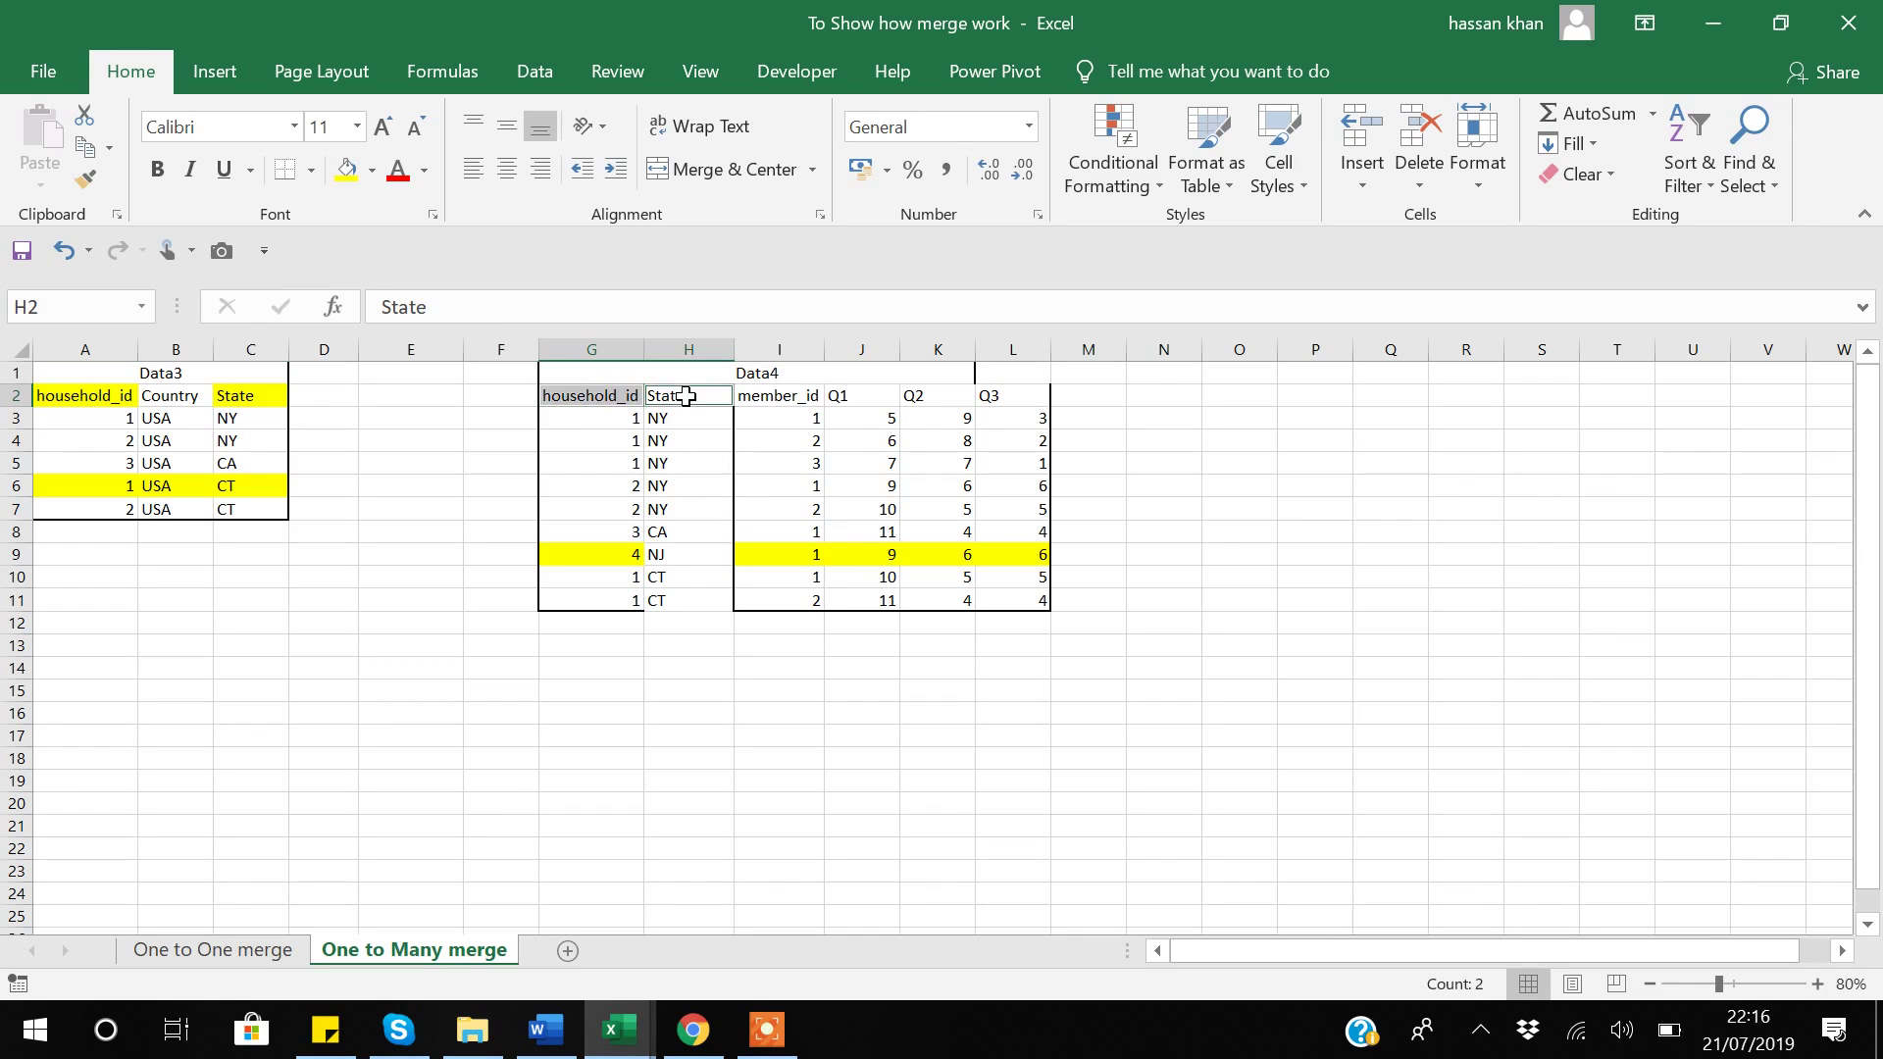
{"action": "left_click", "coordinate": [348, 172]}
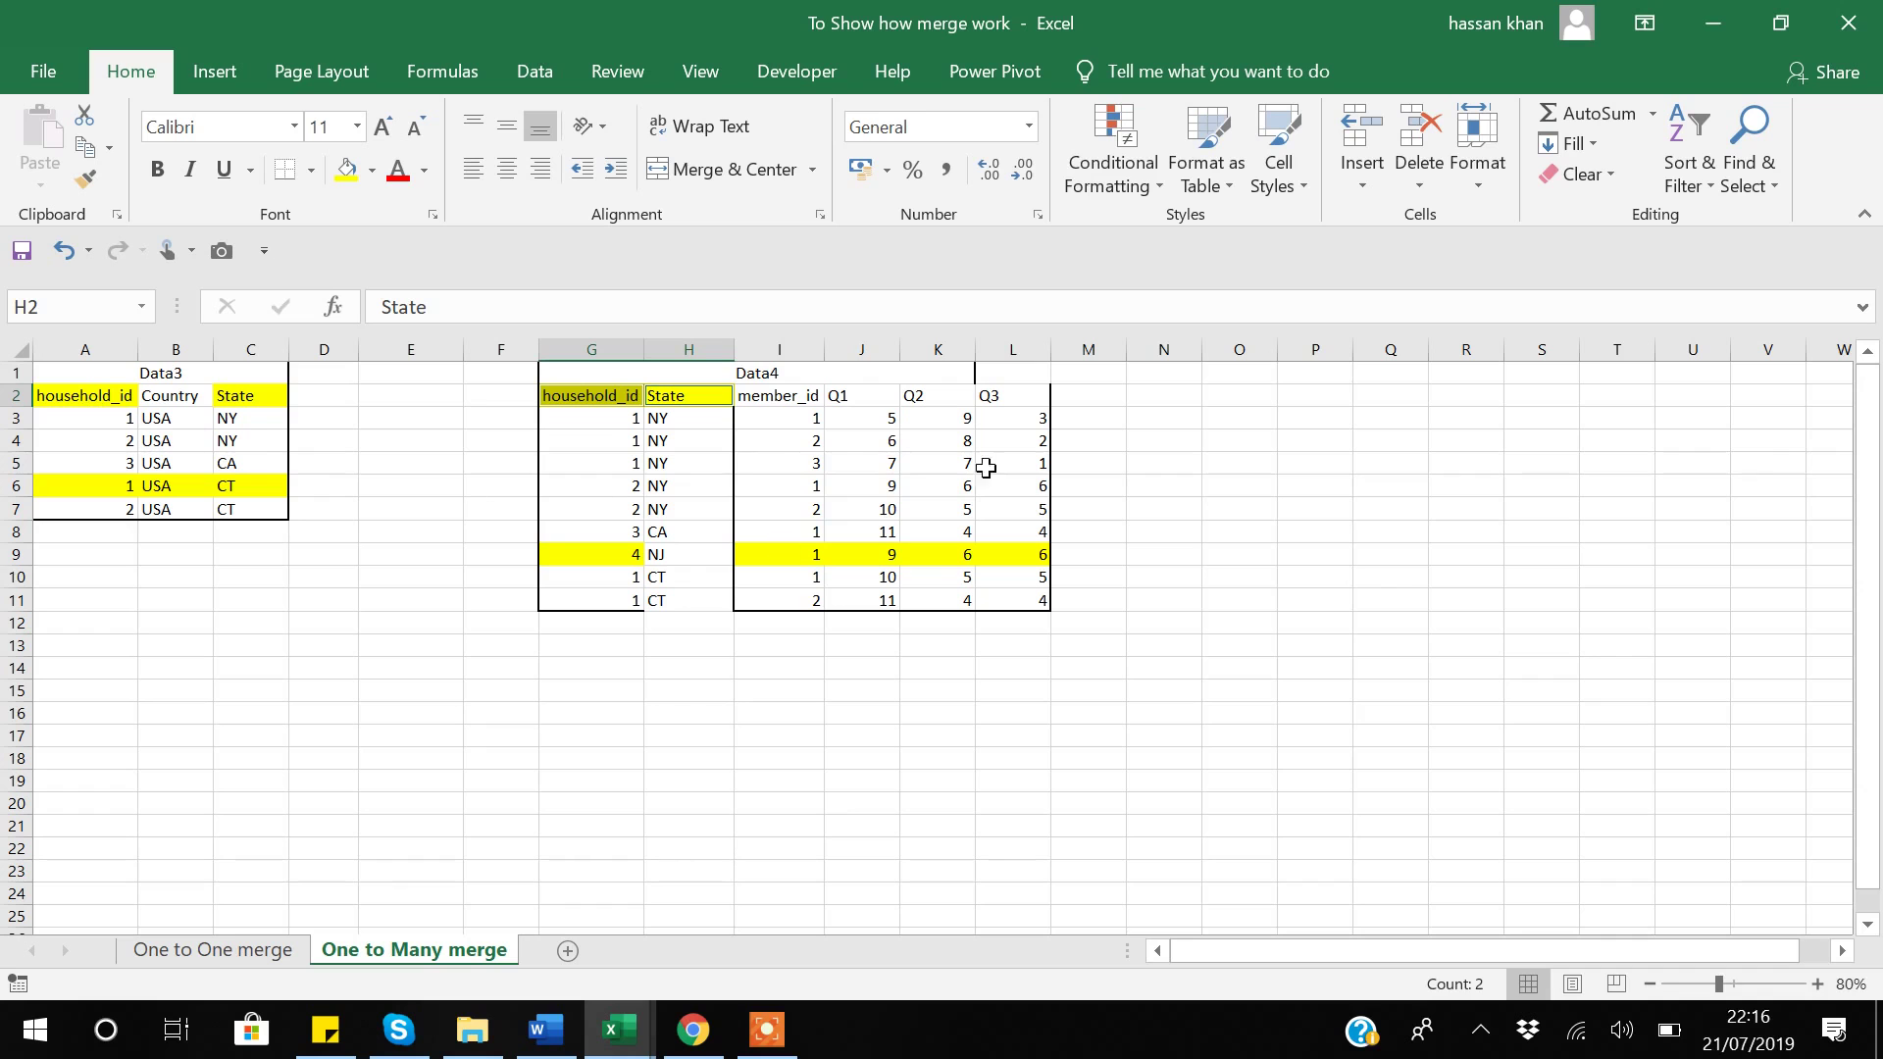
Step: Launch Tableau Public from the desktop and connect to the Data3 Excel workbook in the 10_Data Blending folder
{"action": "left_click", "coordinate": [476, 1049]}
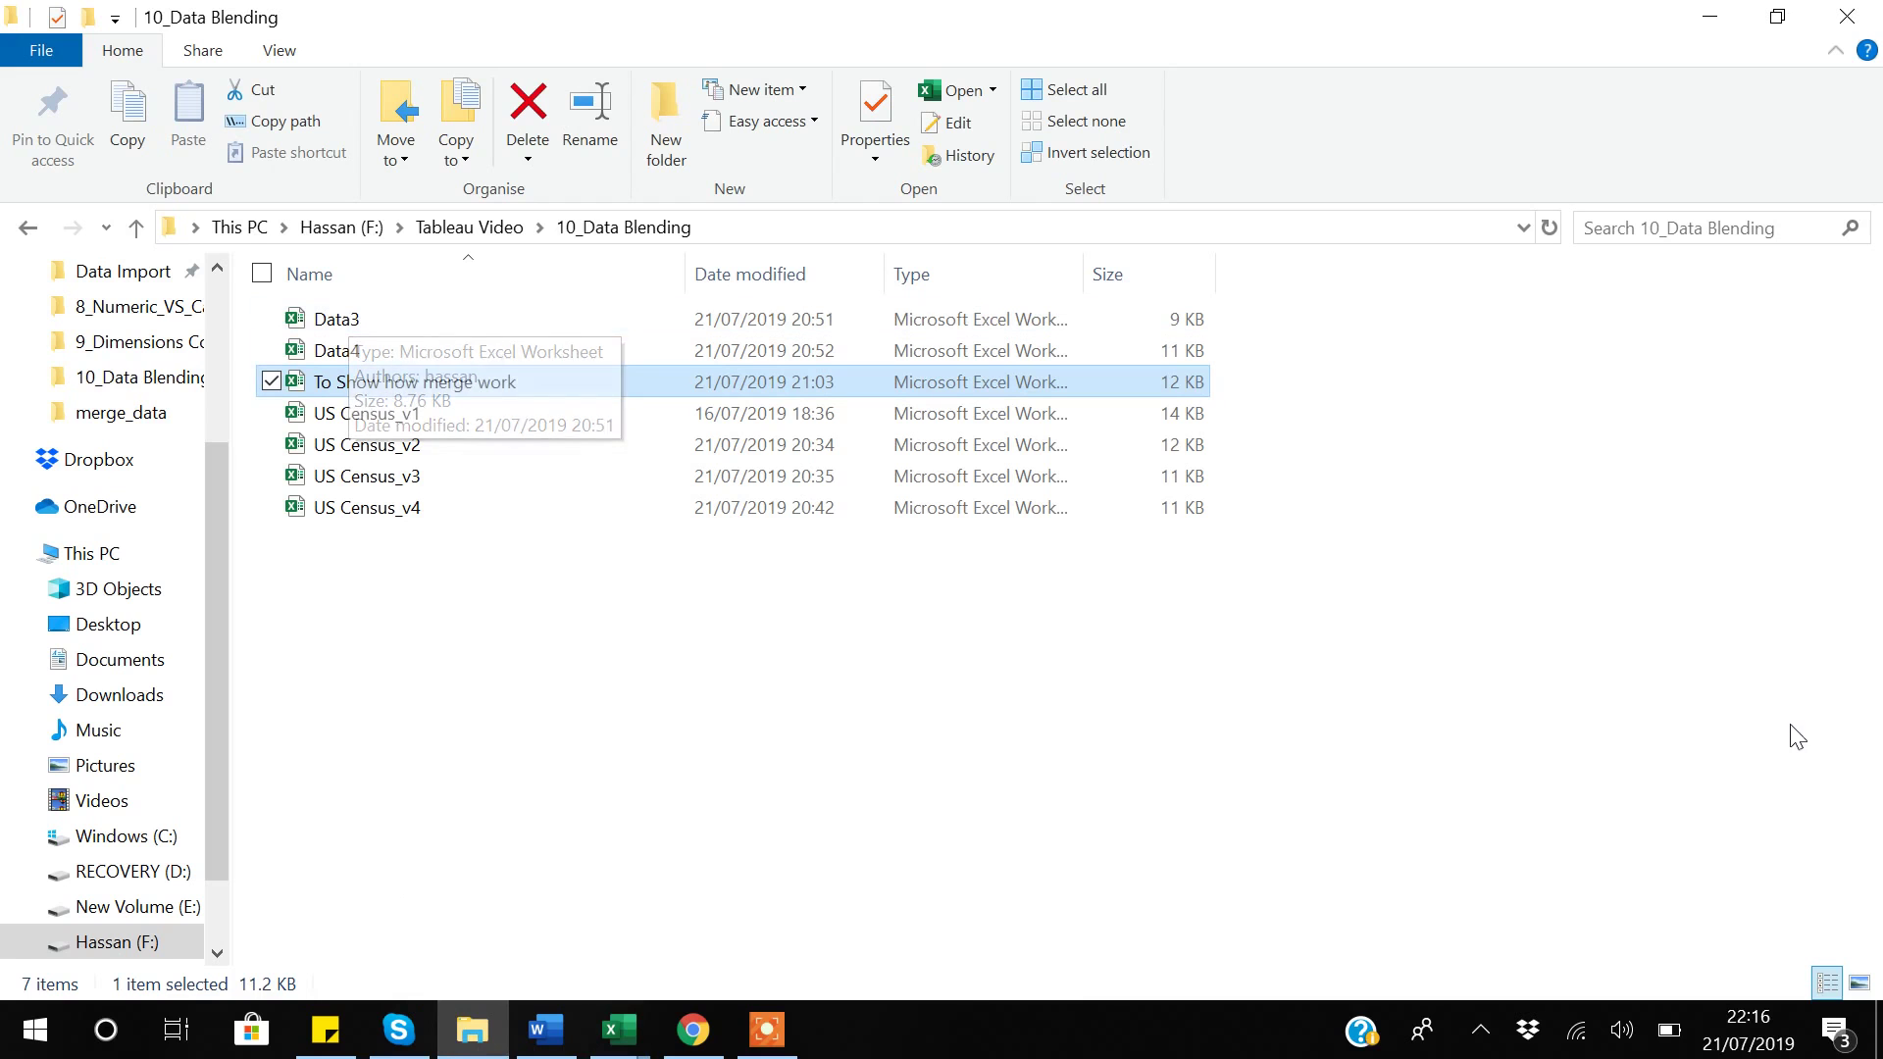
{"action": "left_click", "coordinate": [1877, 1042]}
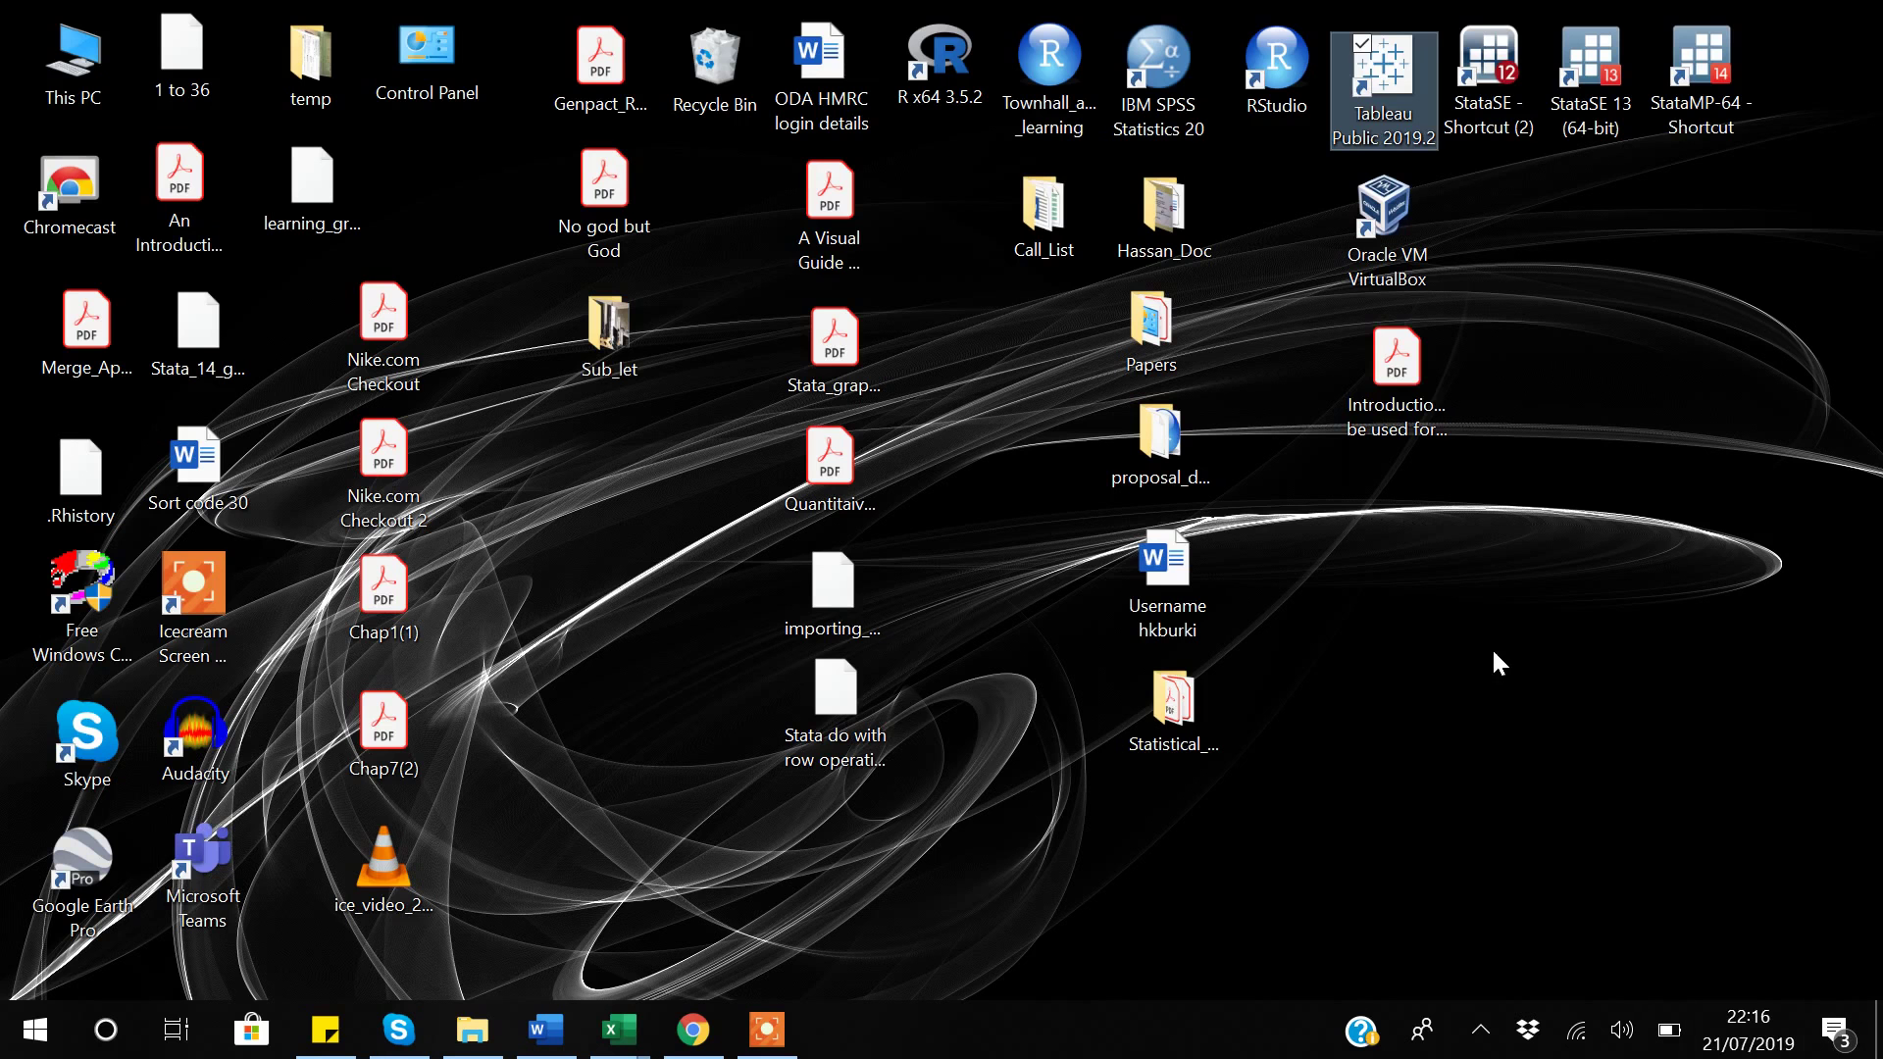
{"action": "double_click", "coordinate": [1379, 94]}
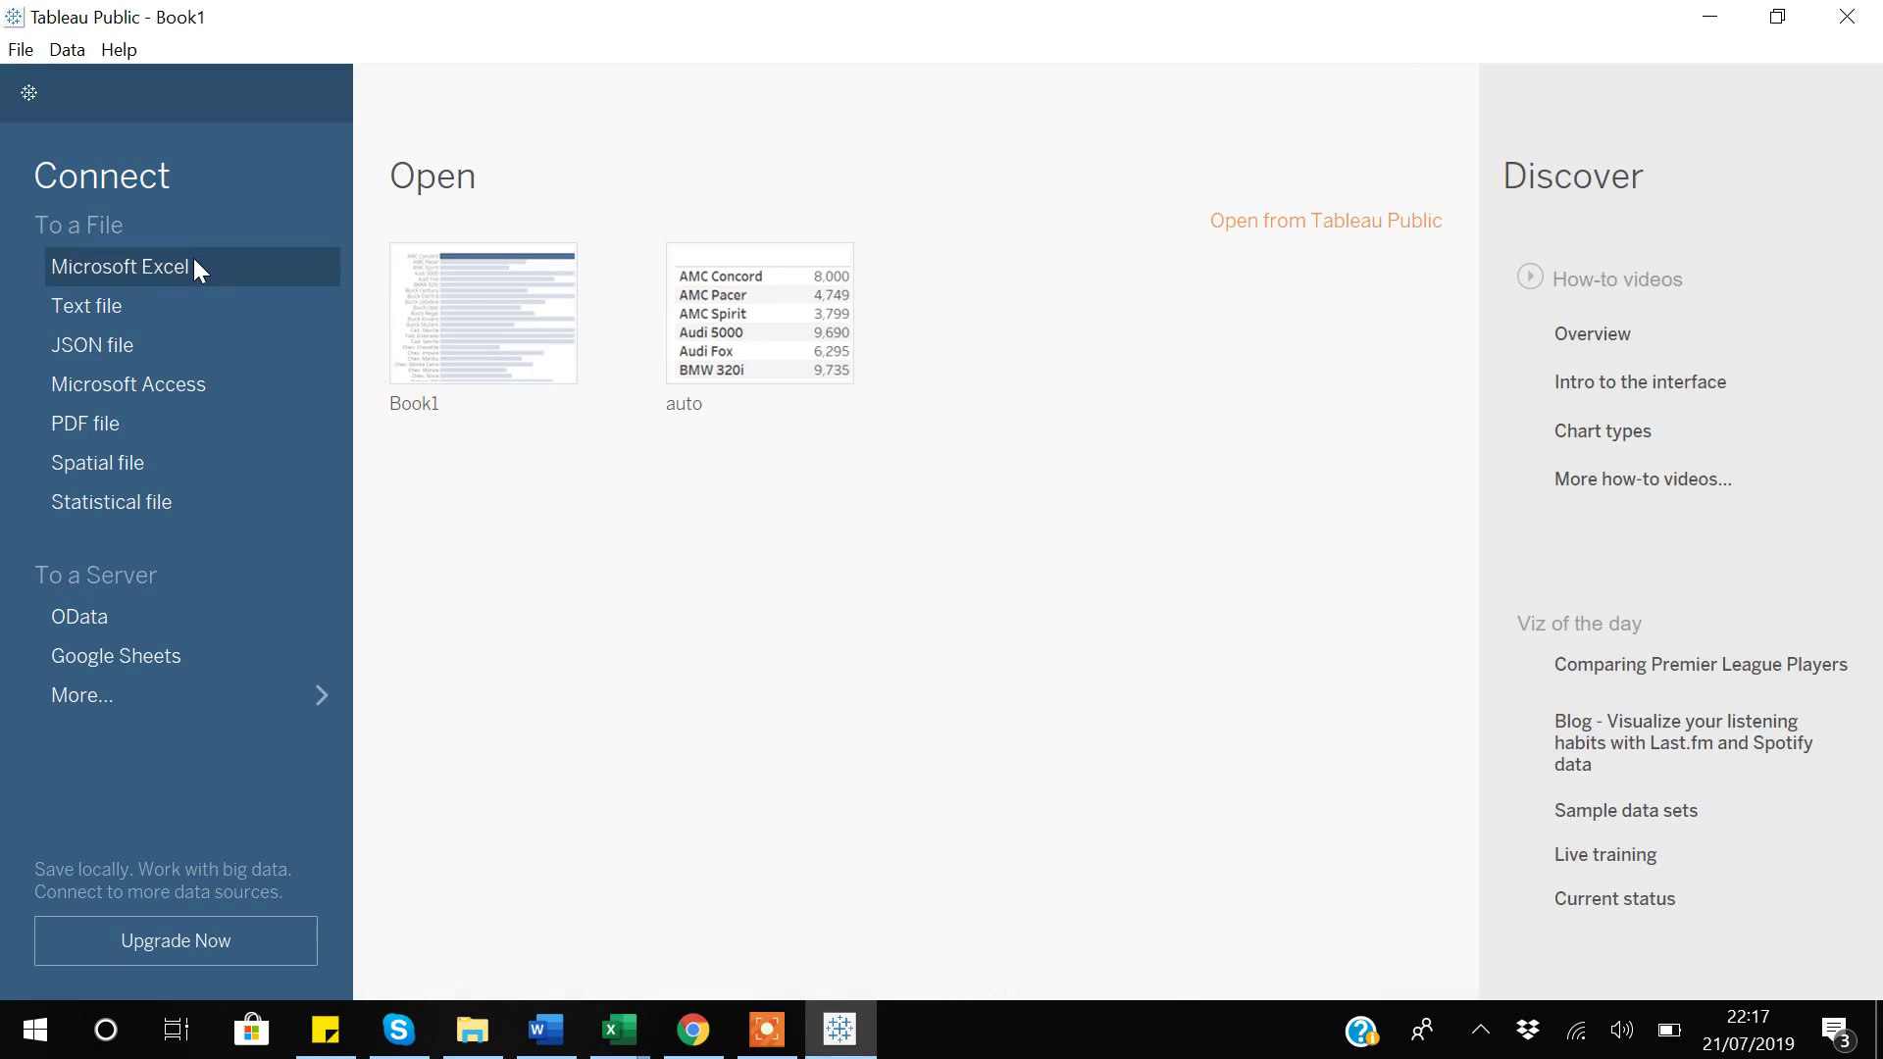
{"action": "left_click", "coordinate": [121, 265]}
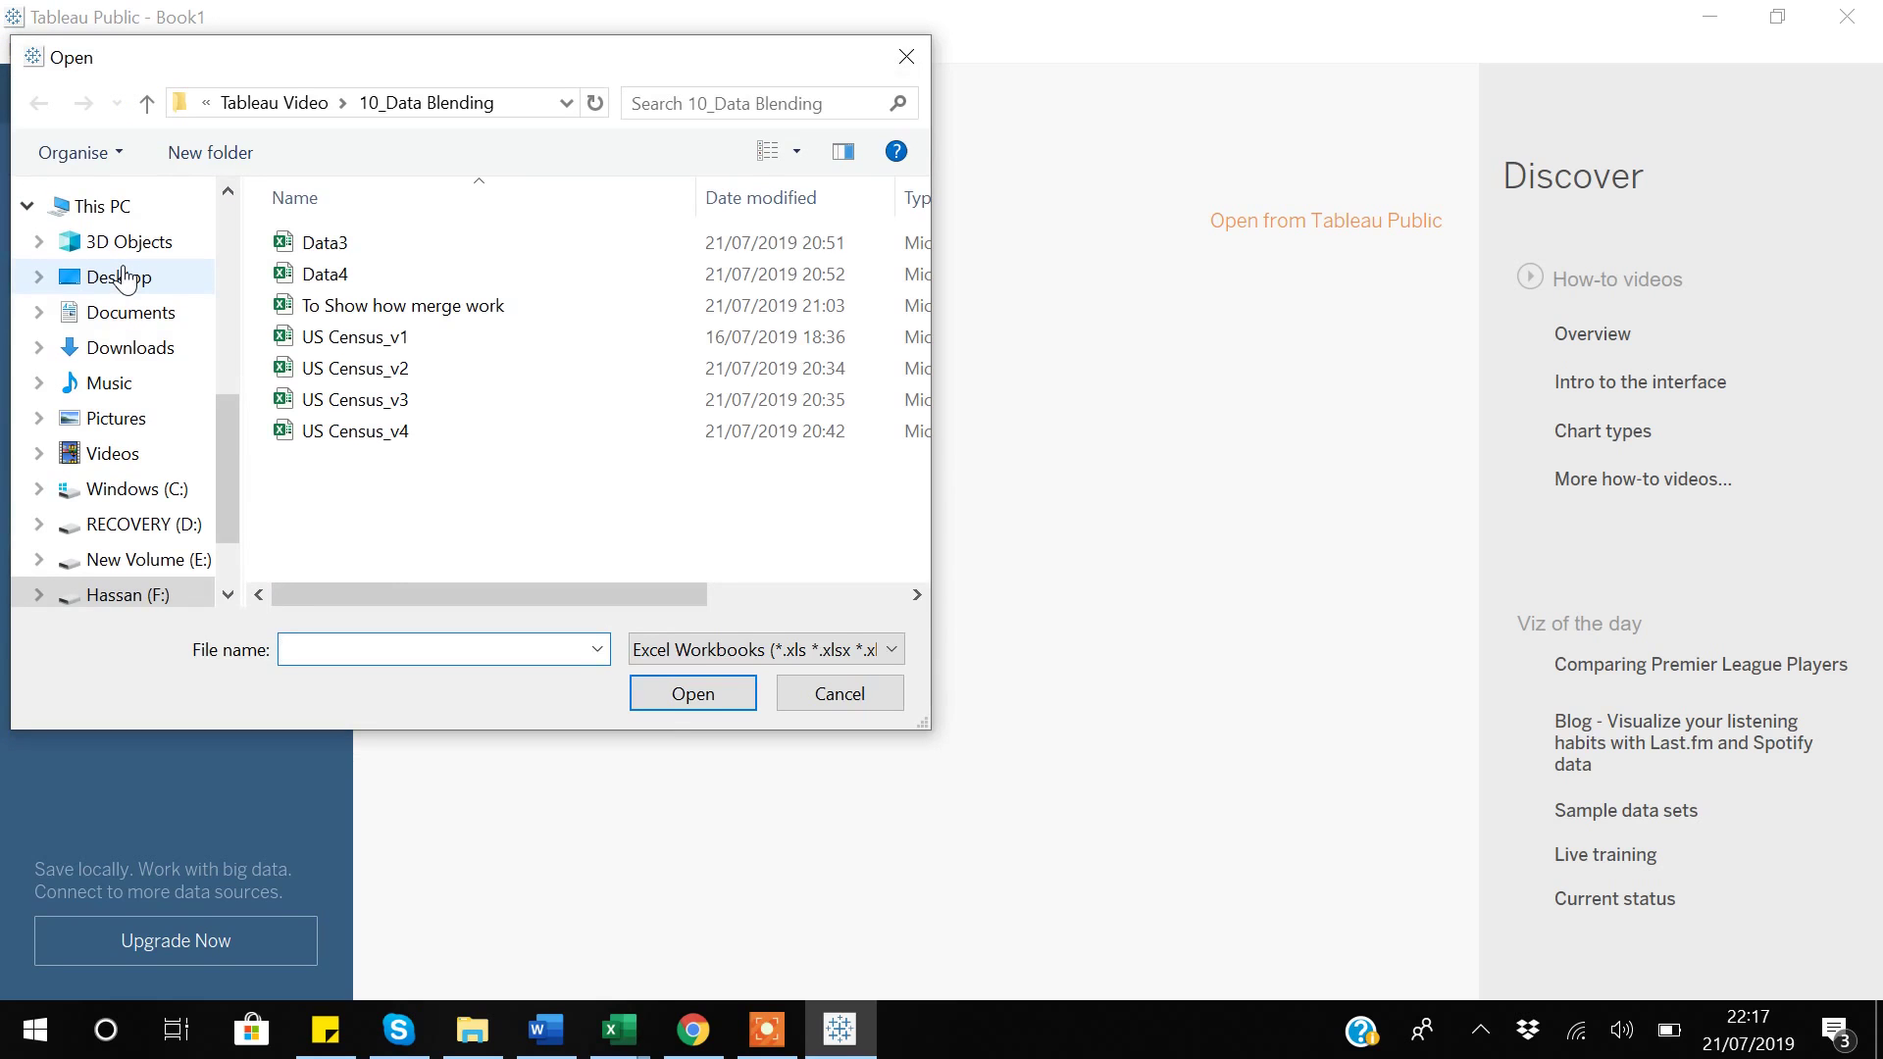
{"action": "left_click", "coordinate": [345, 241]}
{"action": "left_click", "coordinate": [656, 690]}
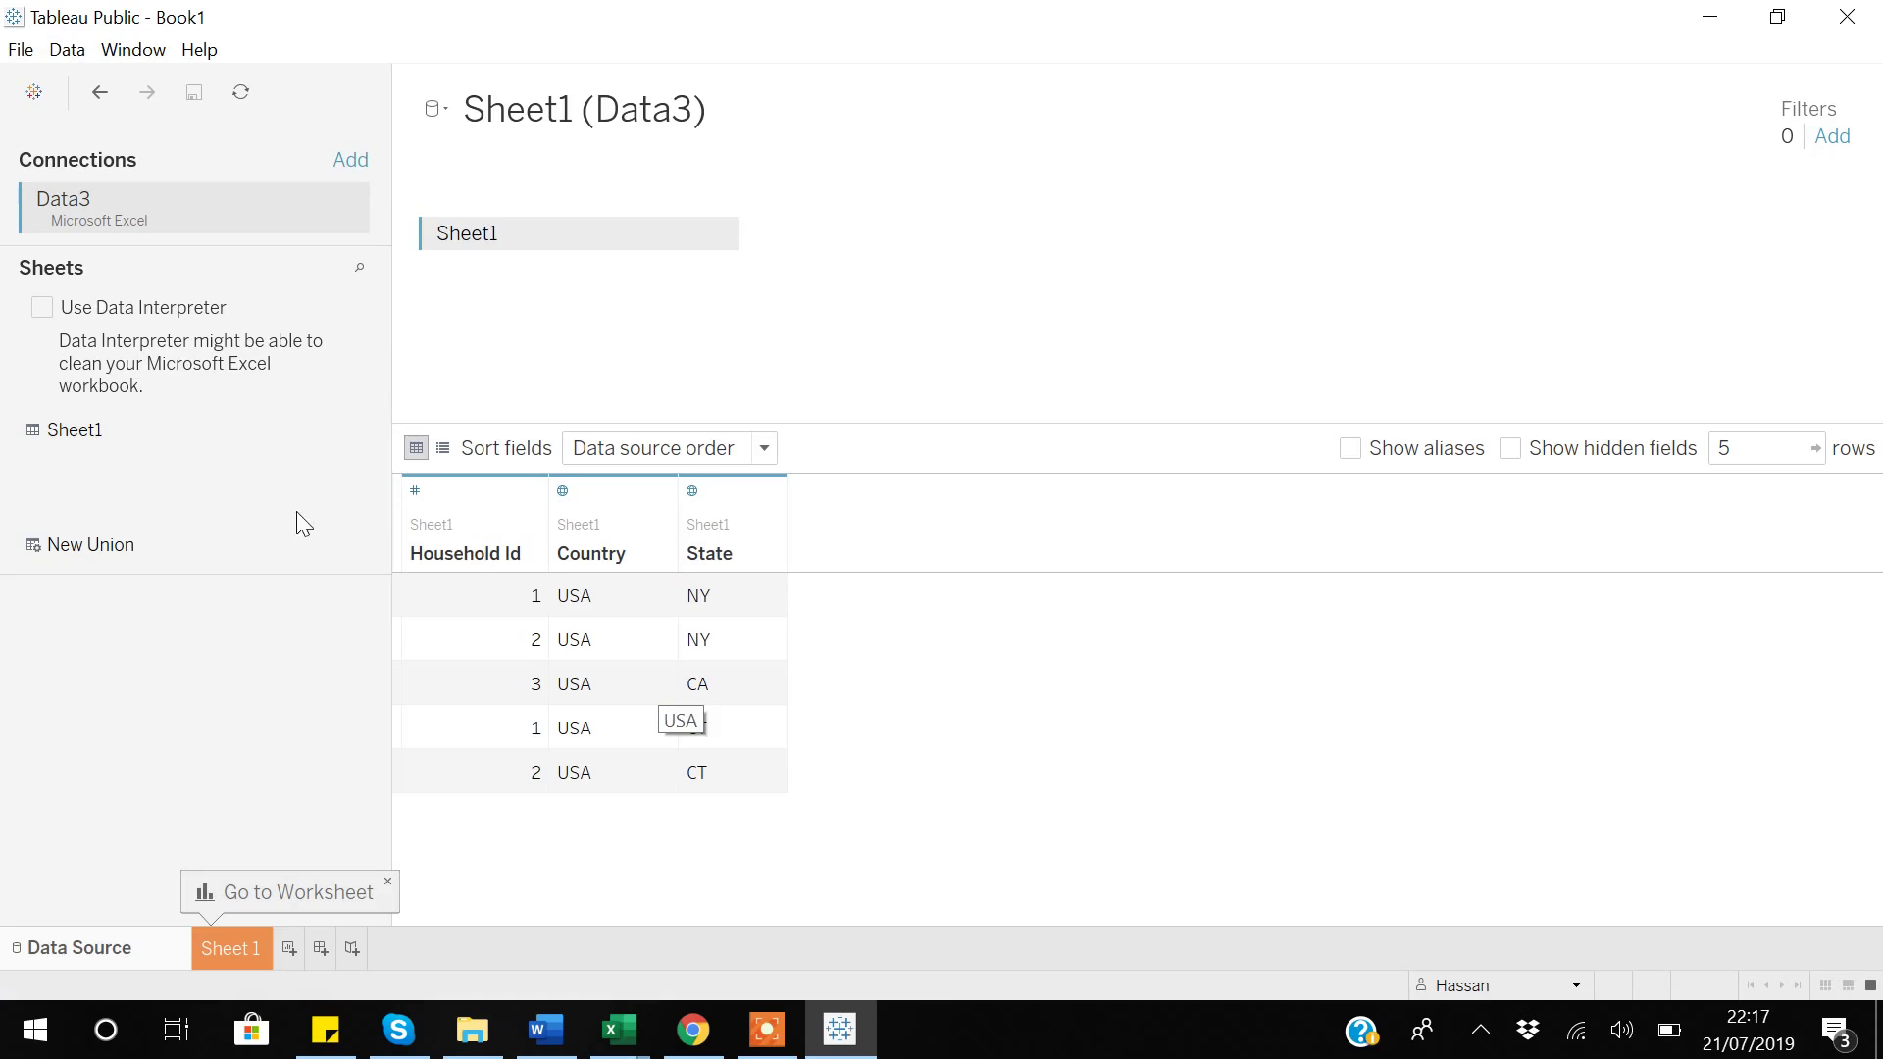
Step: Add the Data4 Excel workbook as a second connection in the data source
{"action": "left_click", "coordinate": [355, 167]}
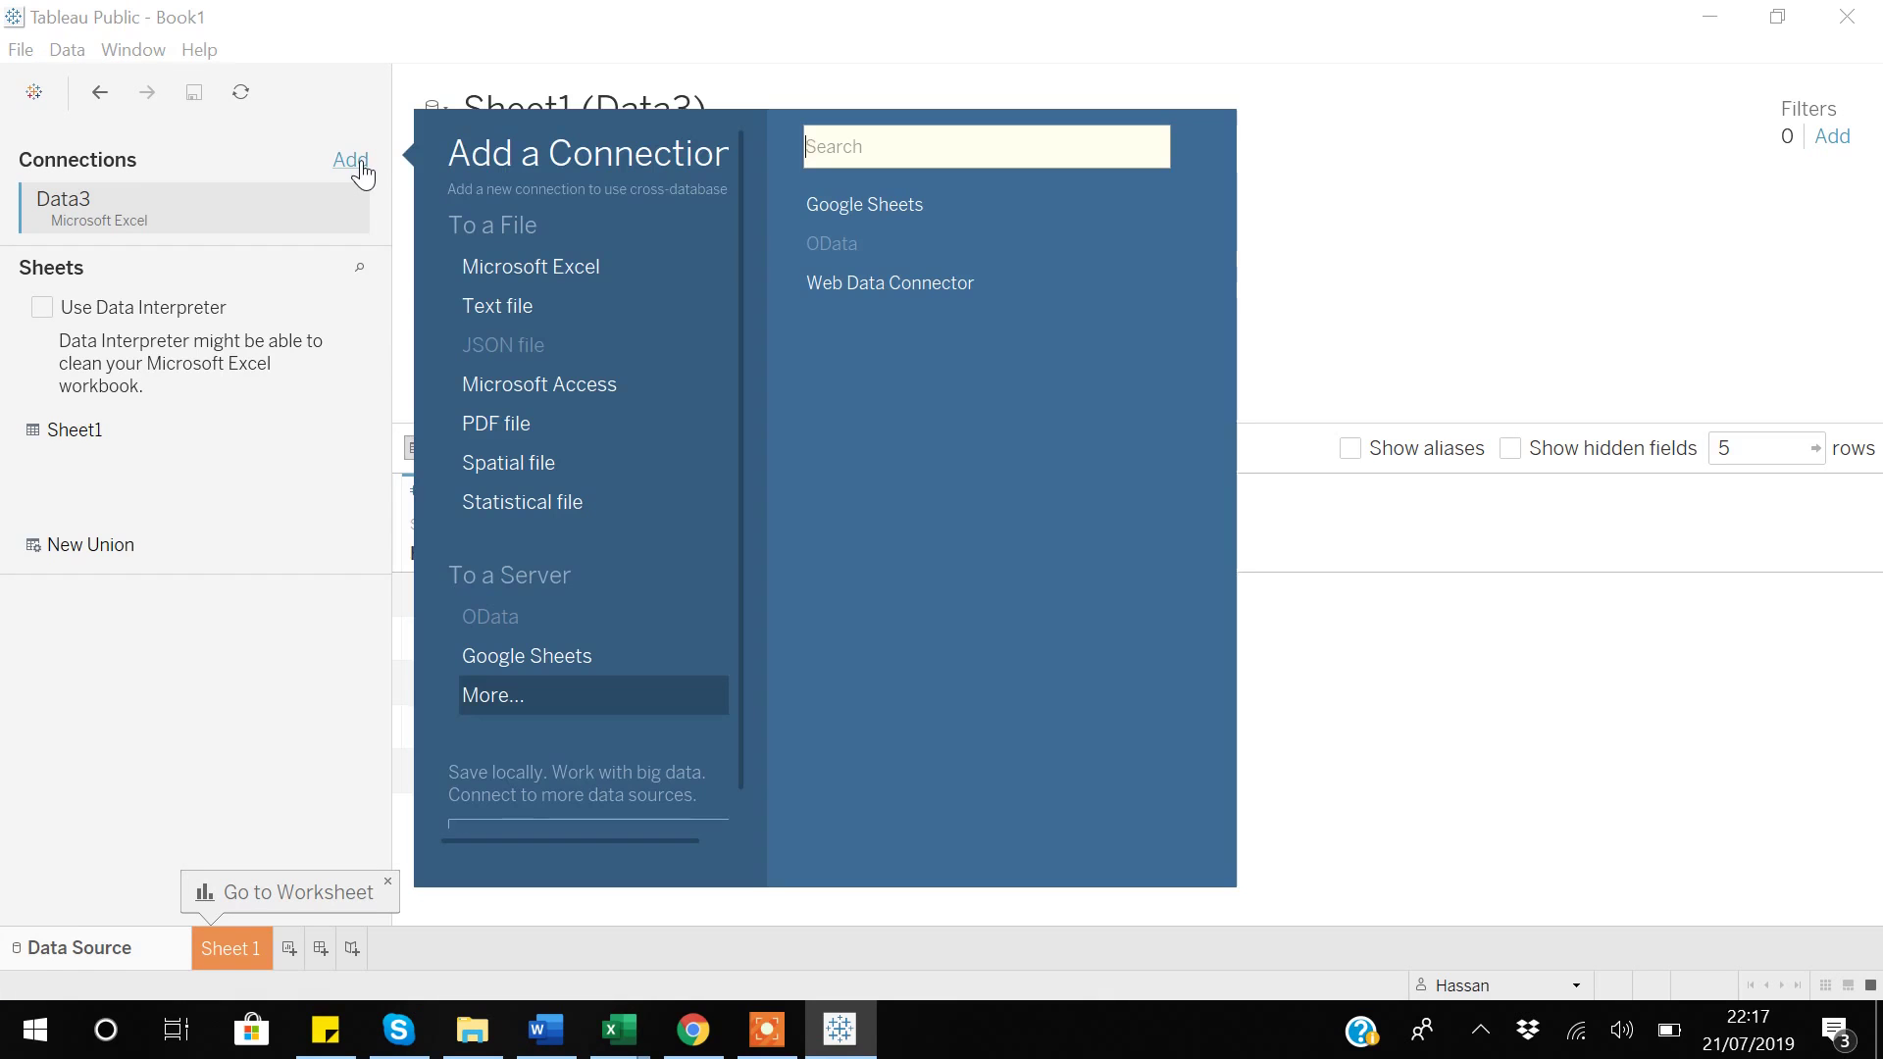
{"action": "left_click", "coordinate": [567, 274]}
{"action": "left_click", "coordinate": [329, 279]}
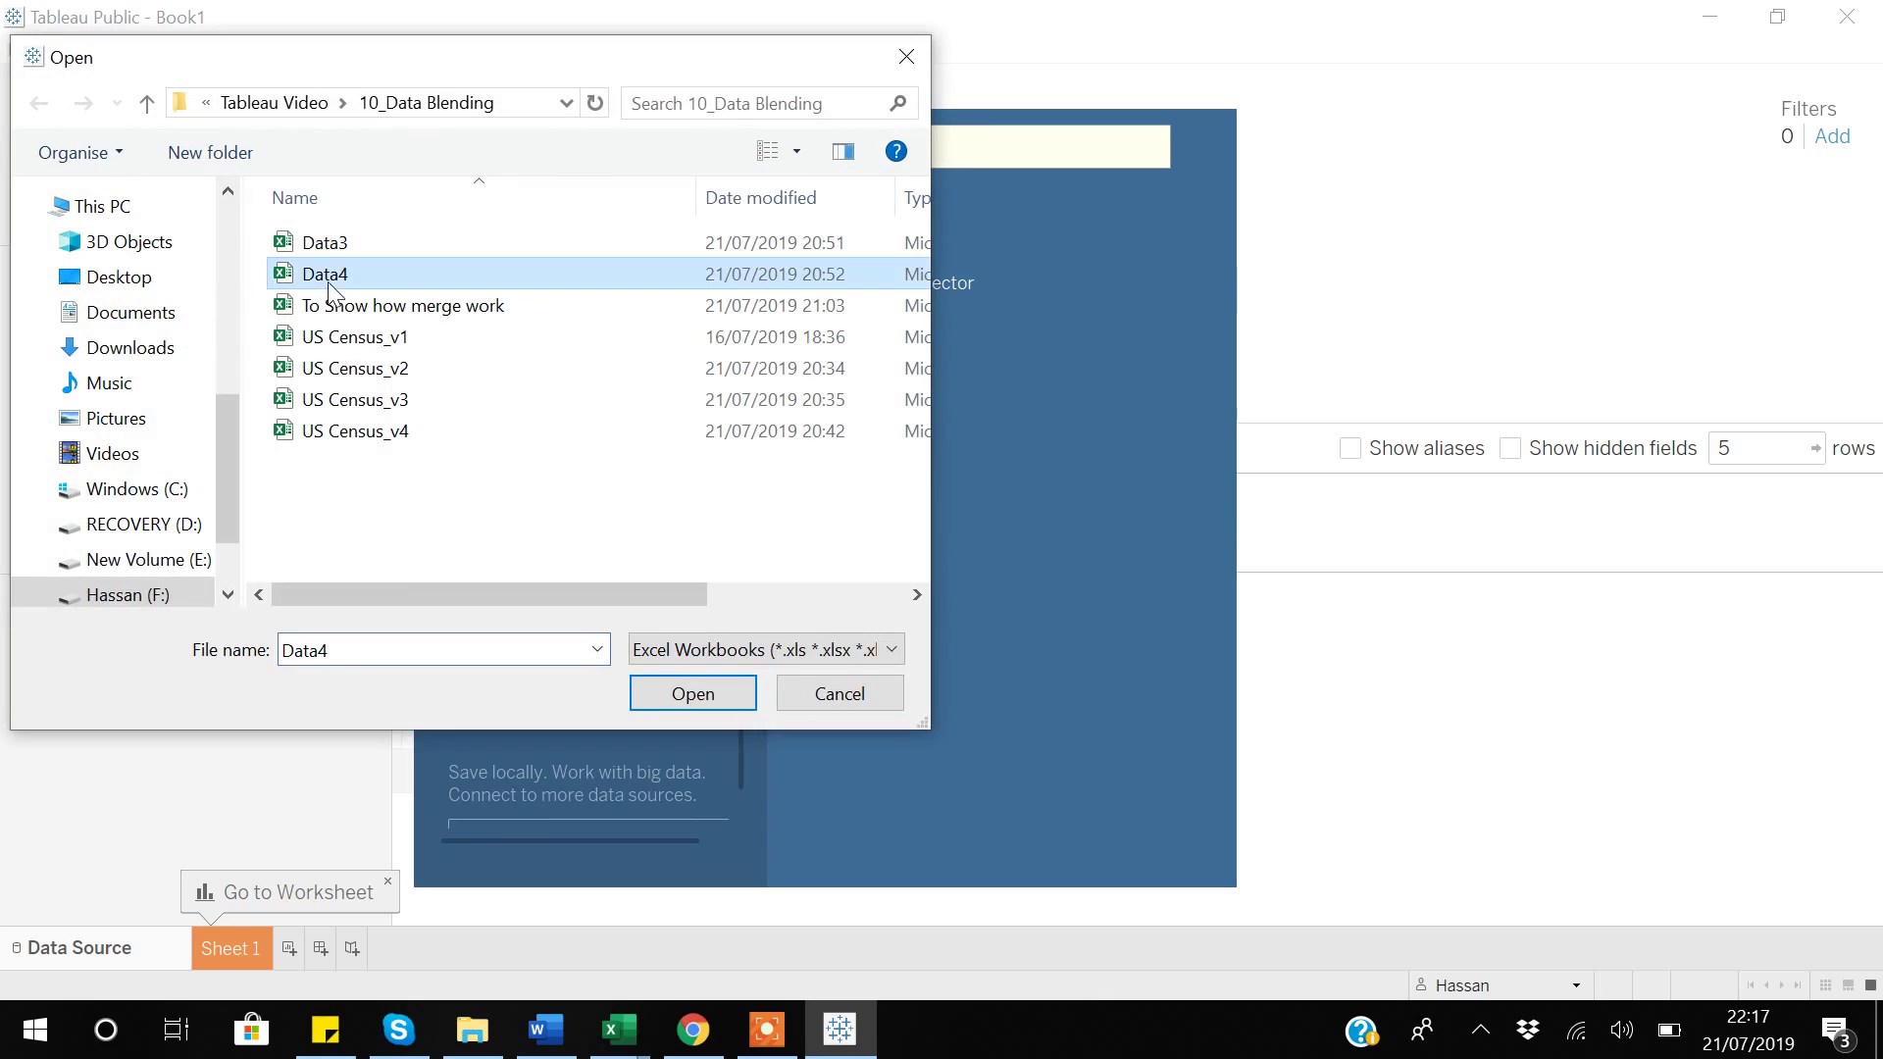
{"action": "left_click", "coordinate": [710, 690]}
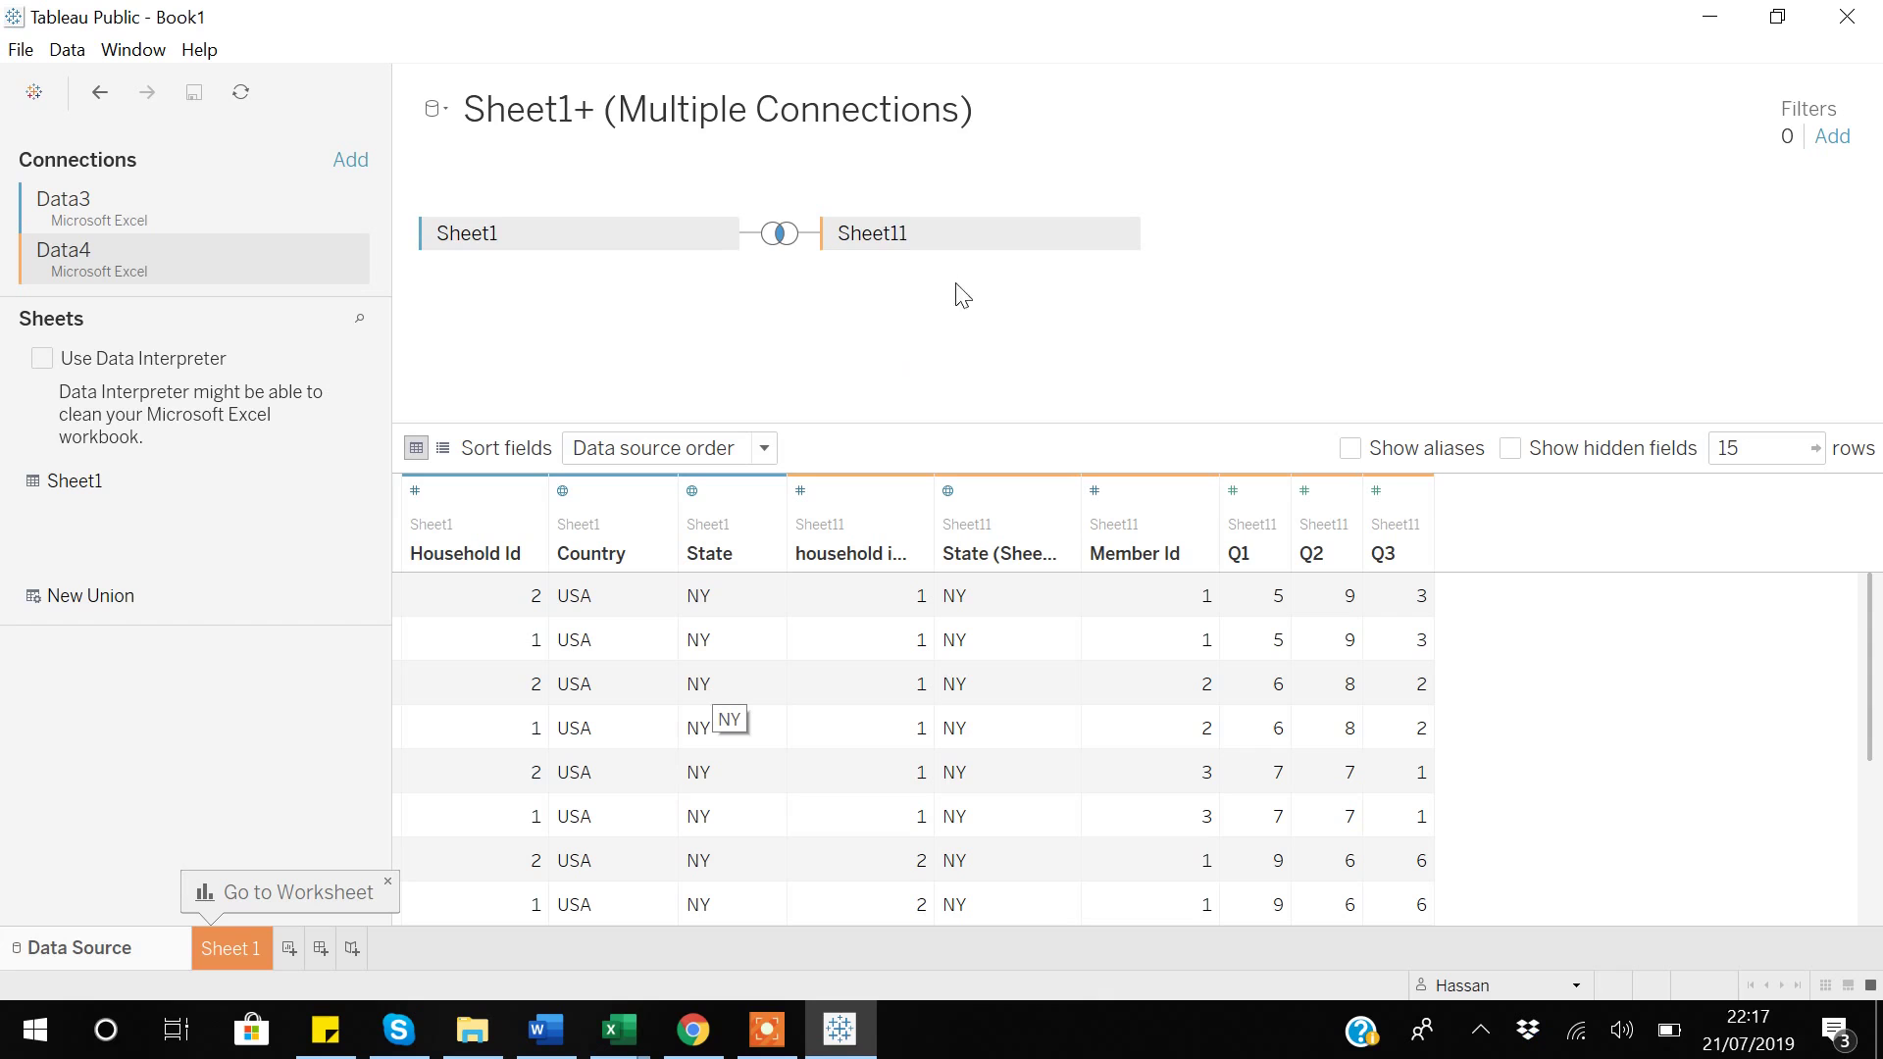
Step: Open the join settings between Sheet1 and Sheet11, and switch to the merge example workbook in Excel
{"action": "left_click", "coordinate": [779, 235]}
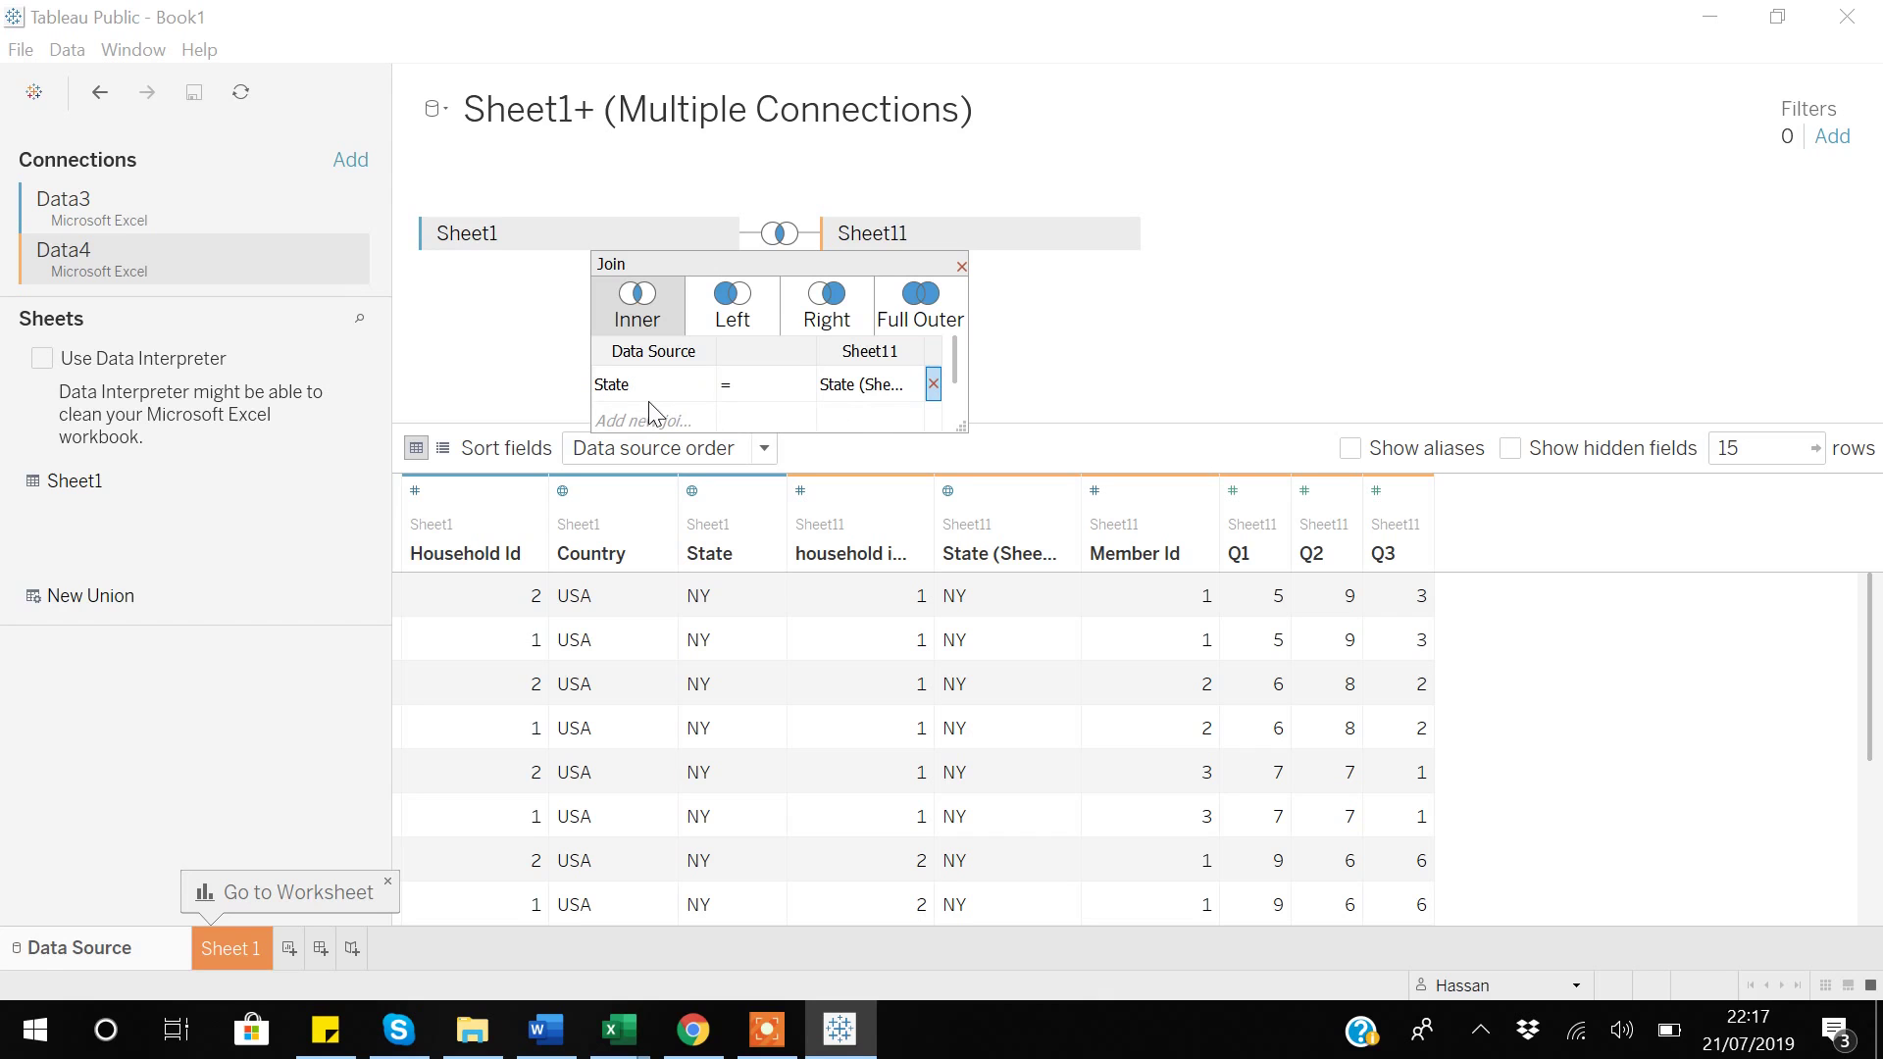
{"action": "key", "text": "alt+Tab"}
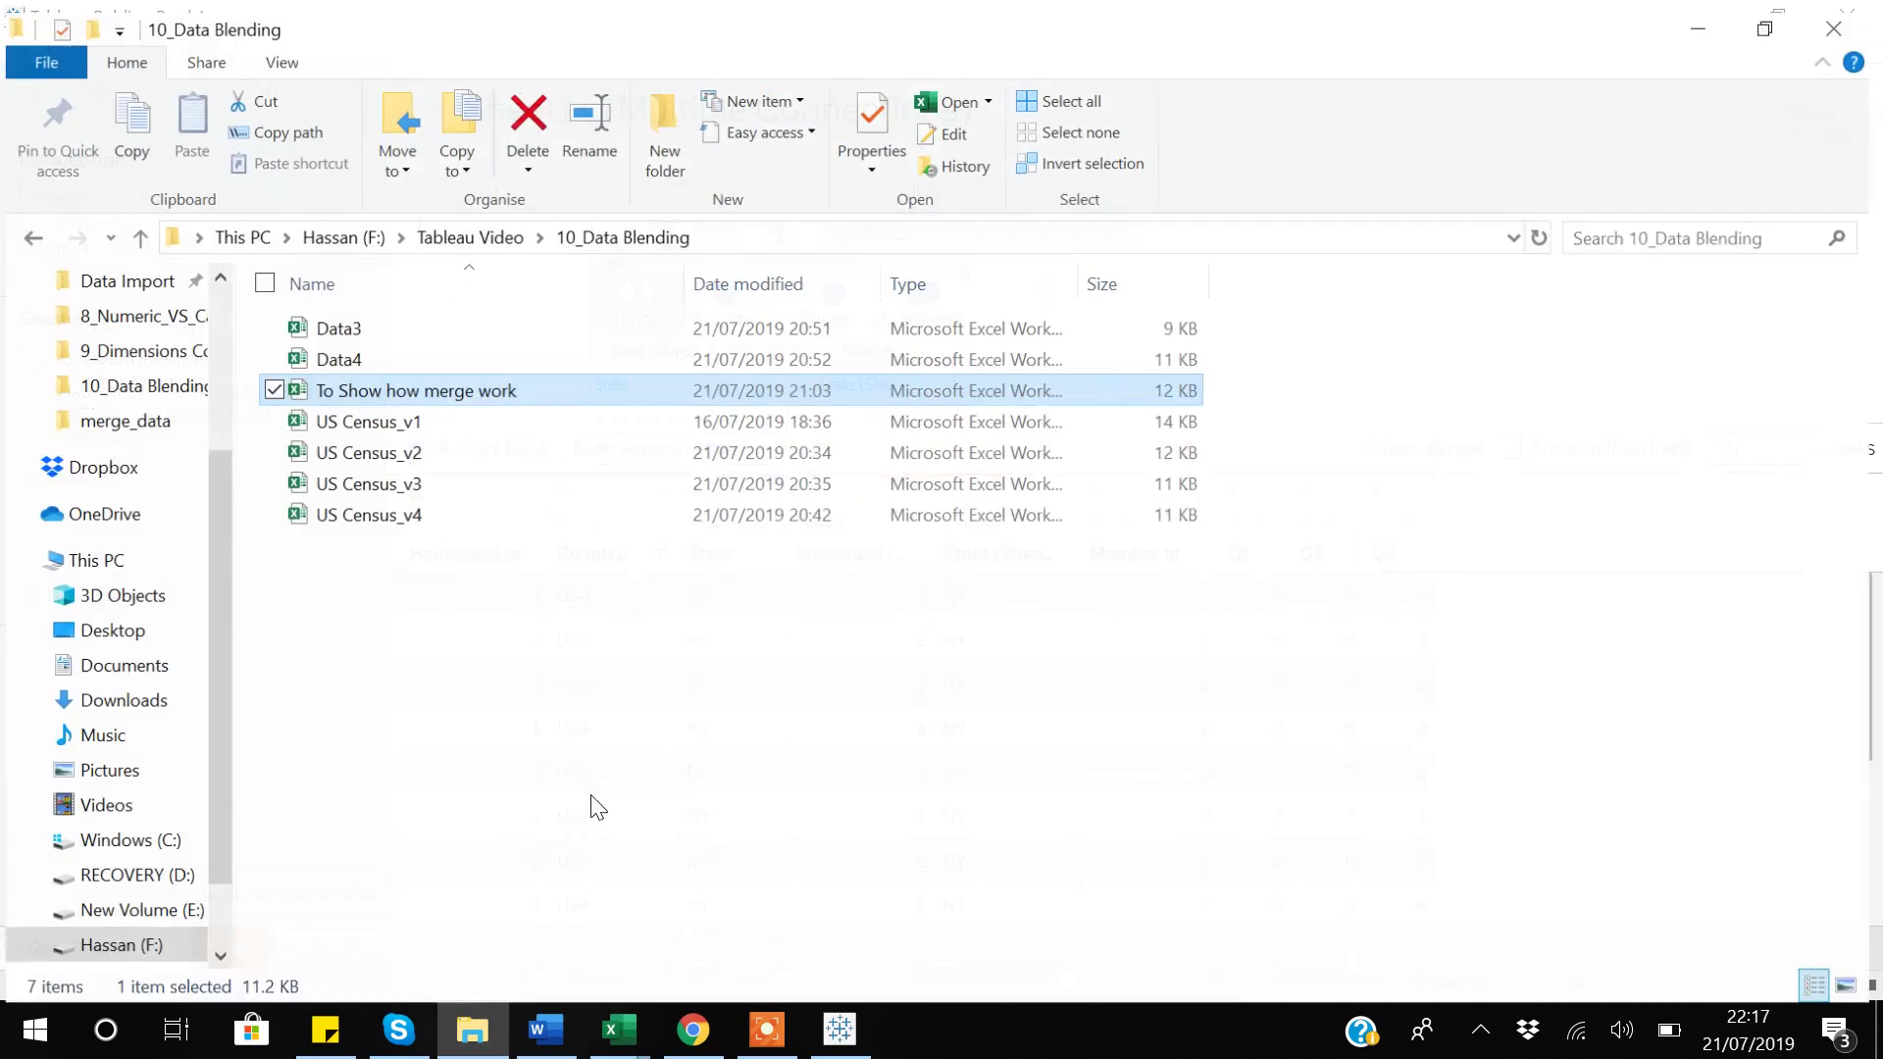
{"action": "key", "text": "alt+Tab"}
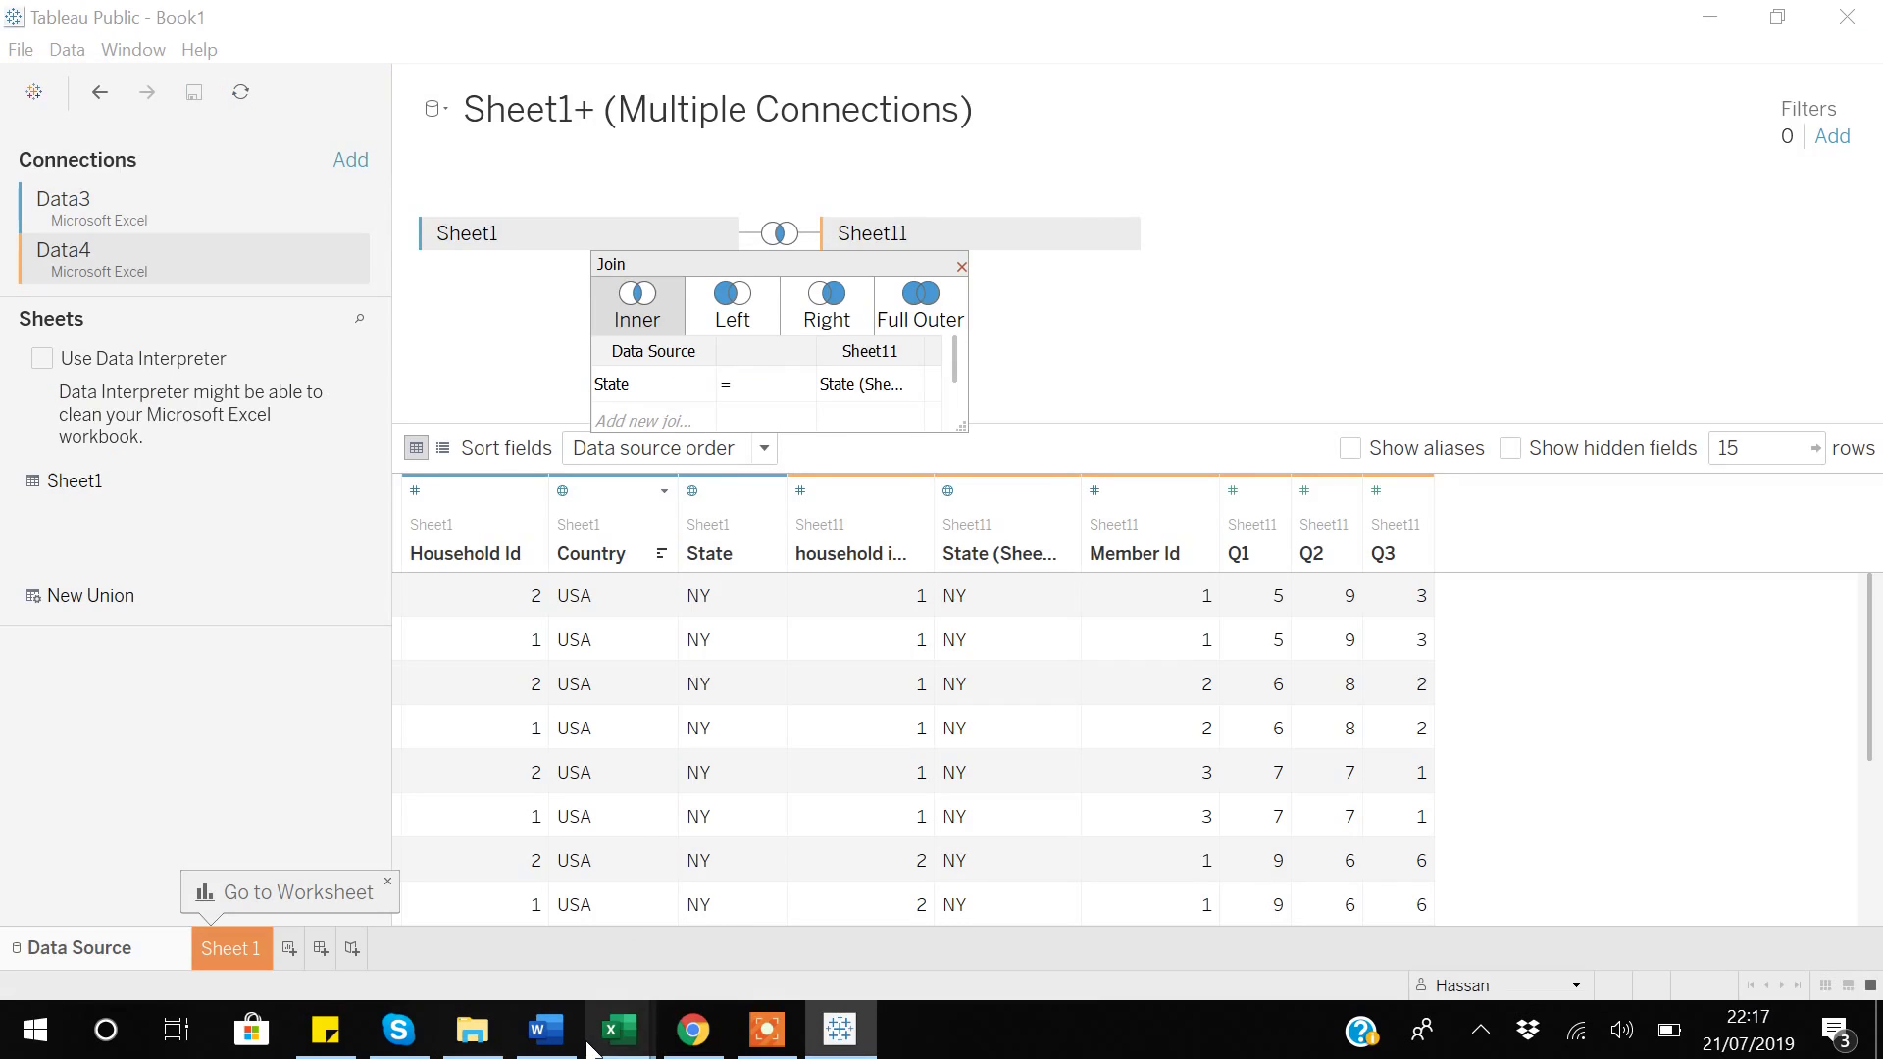
{"action": "mouse_move", "coordinate": [612, 1035]}
{"action": "left_click", "coordinate": [691, 969]}
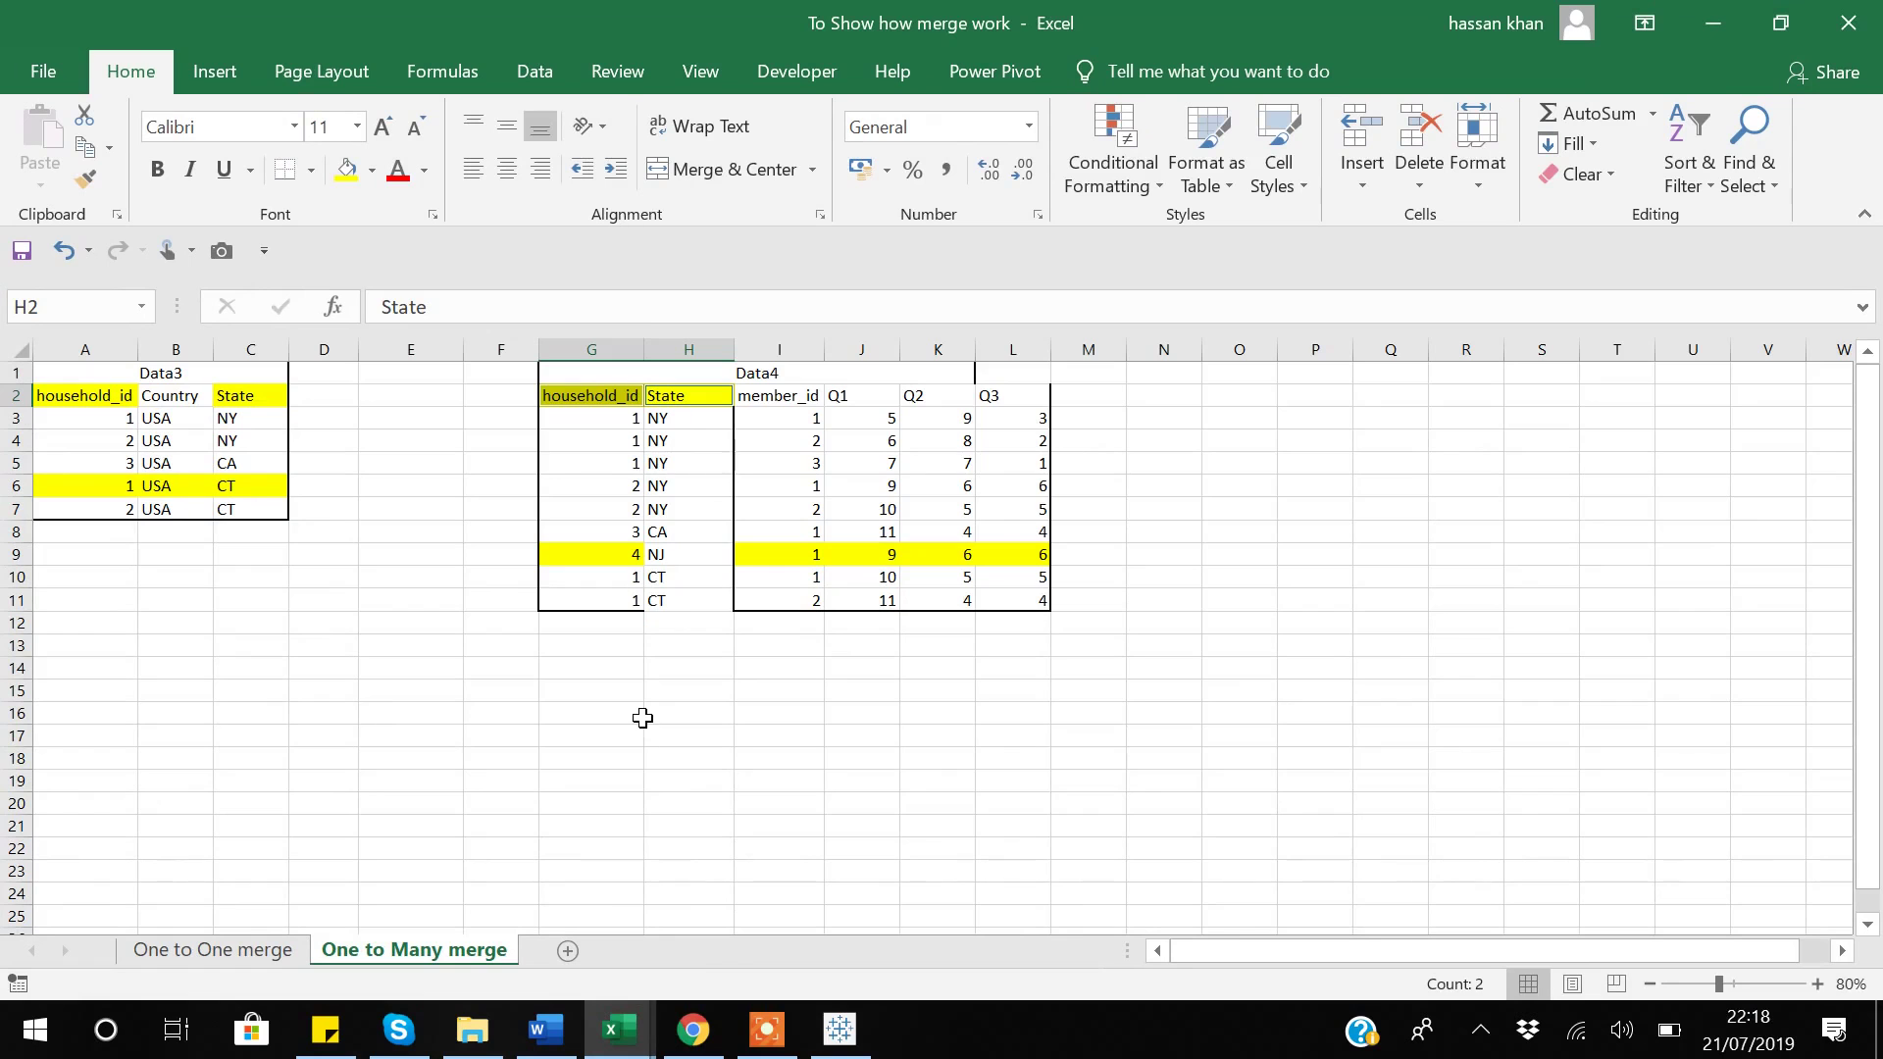
Step: Select the whole Data4 table including its headings and compare it with the join in Tableau Public
{"action": "left_click", "coordinate": [579, 399]}
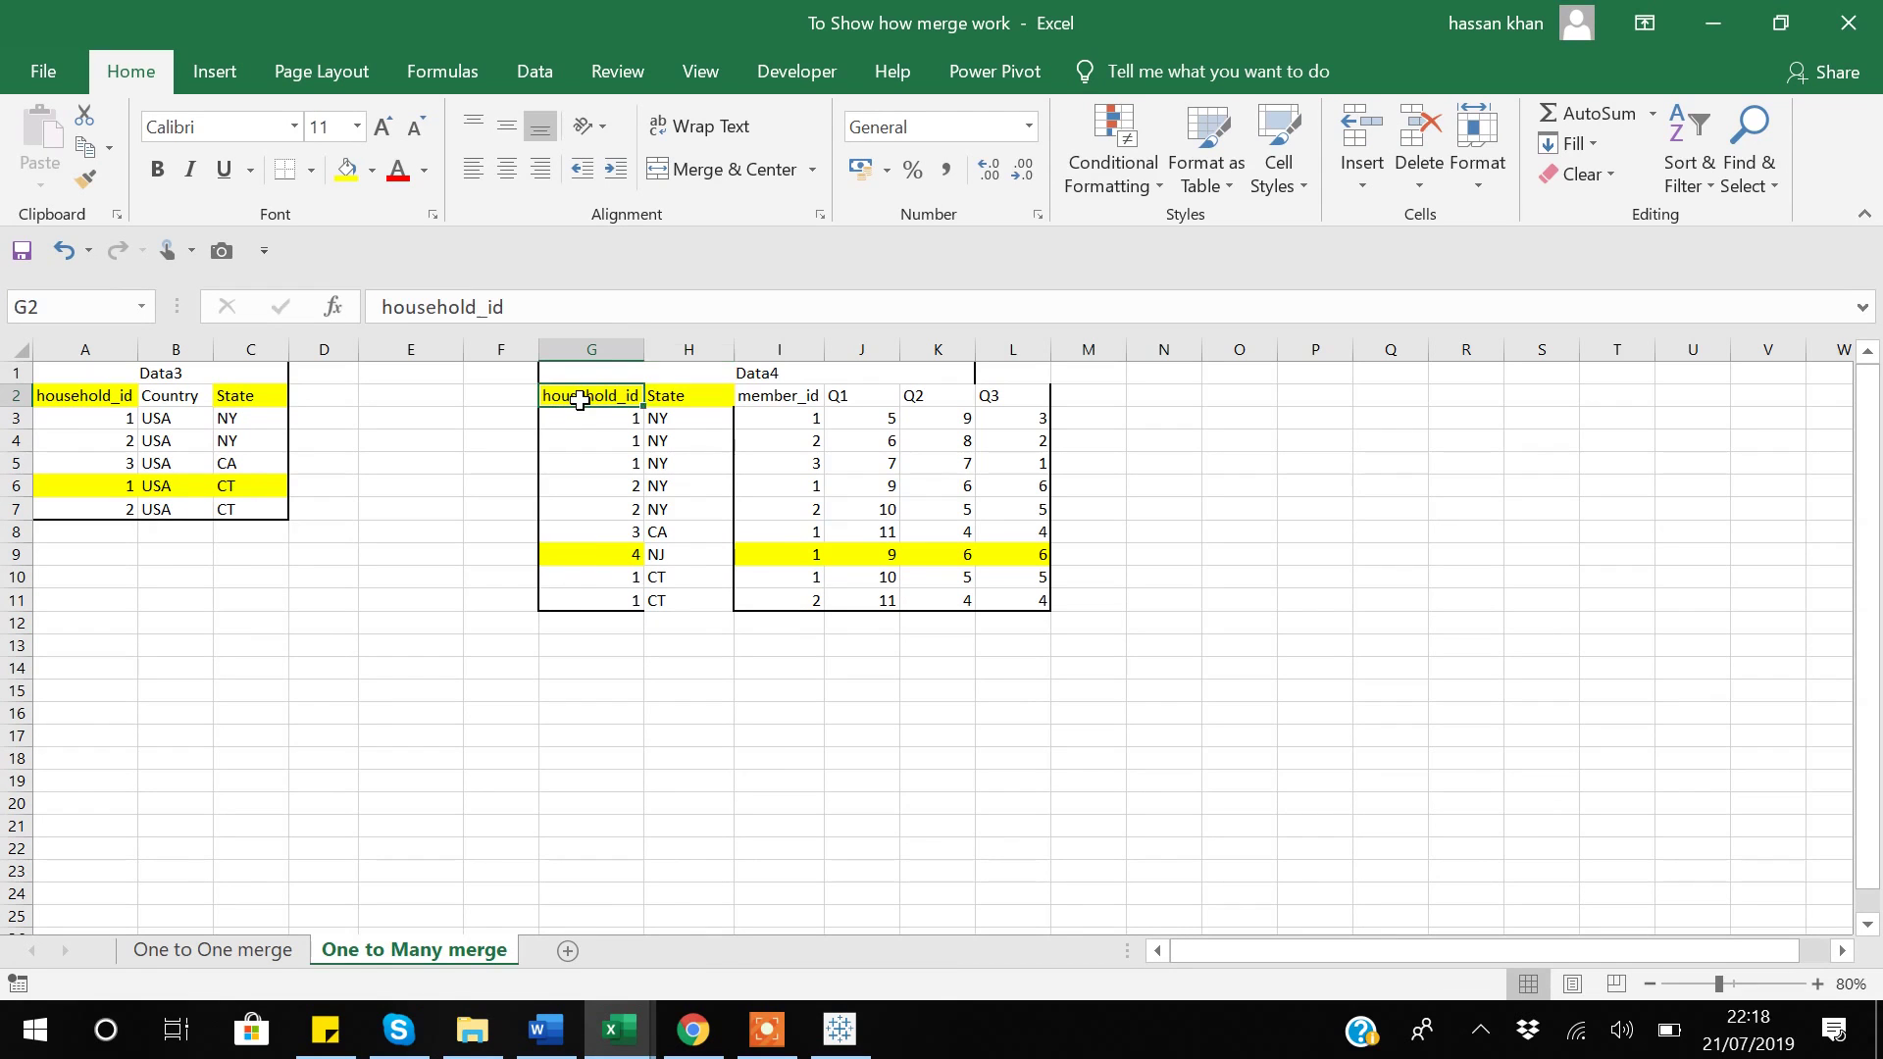
{"action": "key", "text": "shift+Right"}
{"action": "key", "text": "shift+Right"}
{"action": "key", "text": "shift+Right"}
{"action": "key", "text": "shift+Right"}
{"action": "key", "text": "shift+Right"}
{"action": "key", "text": "shift+Down"}
{"action": "key", "text": "shift+Down"}
{"action": "key", "text": "shift+Down"}
{"action": "key", "text": "shift+Down"}
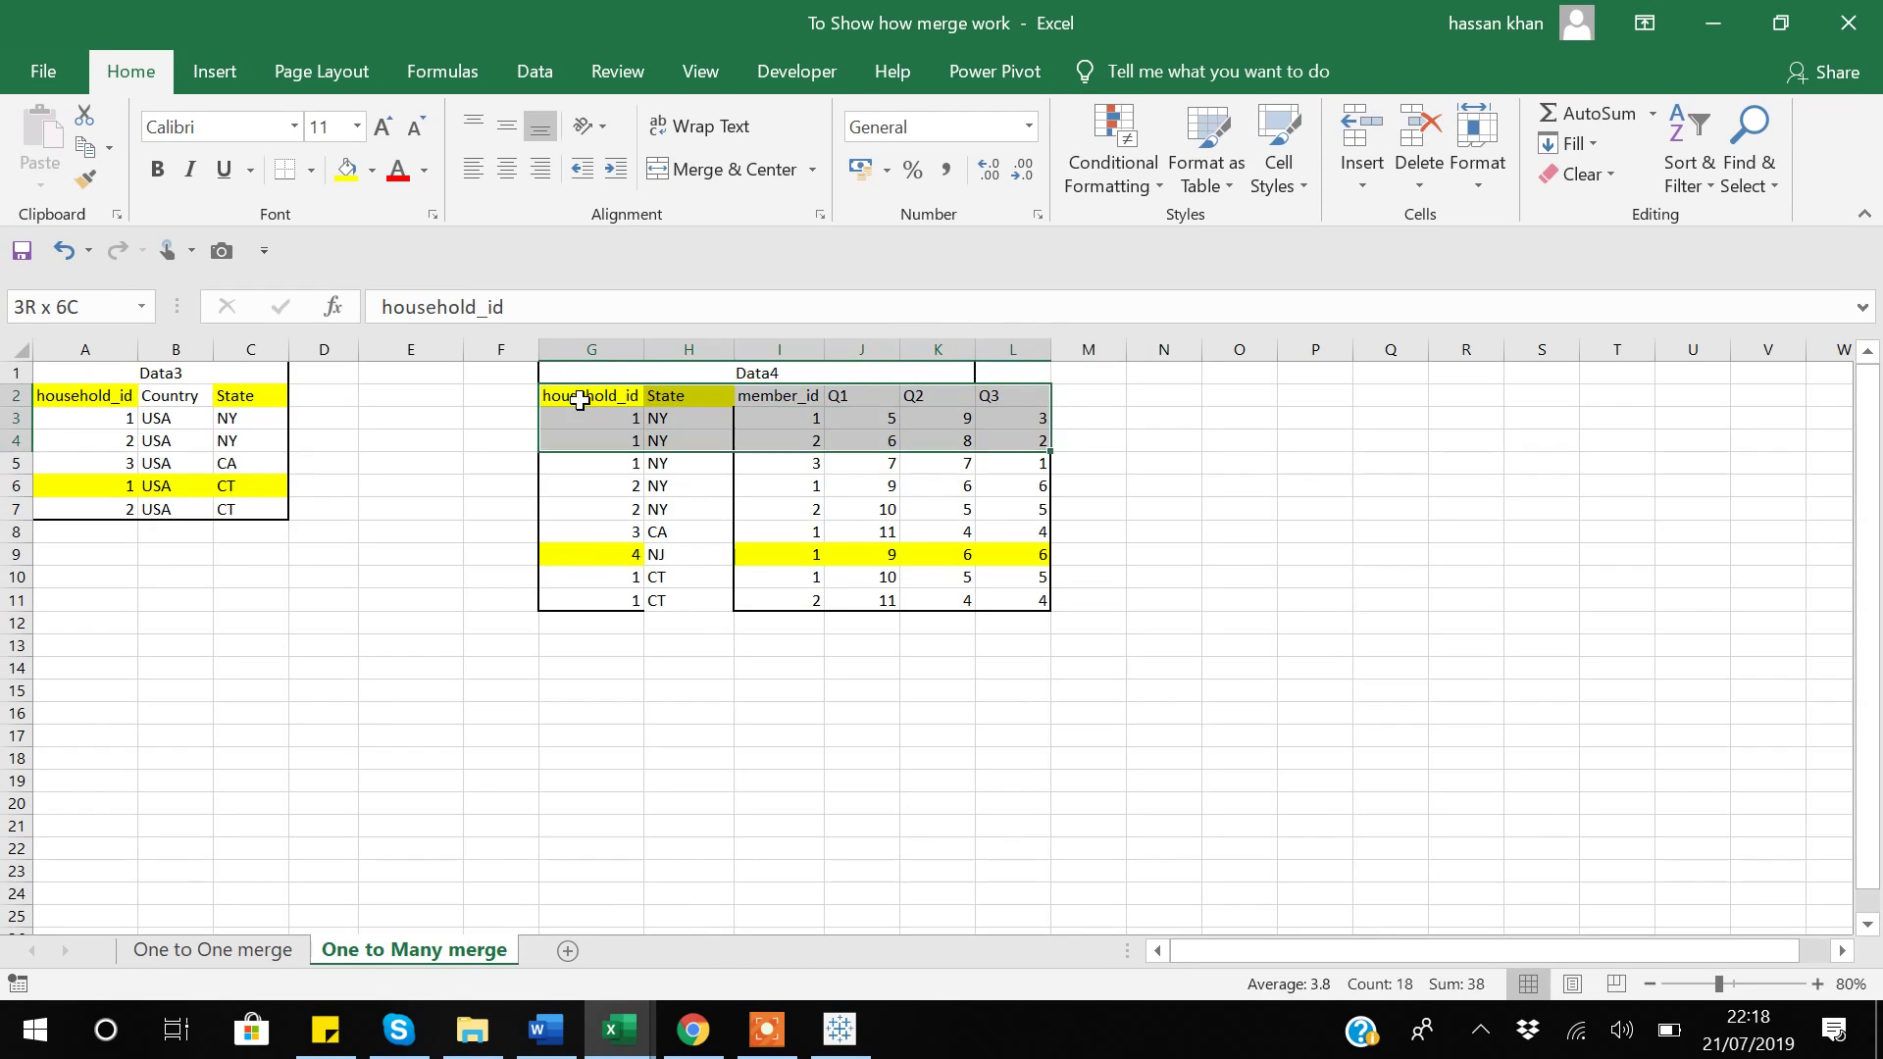
{"action": "key", "text": "shift+Down"}
{"action": "key", "text": "shift+Down"}
{"action": "key", "text": "shift+Down"}
{"action": "key", "text": "shift+Down"}
{"action": "key", "text": "shift+Down"}
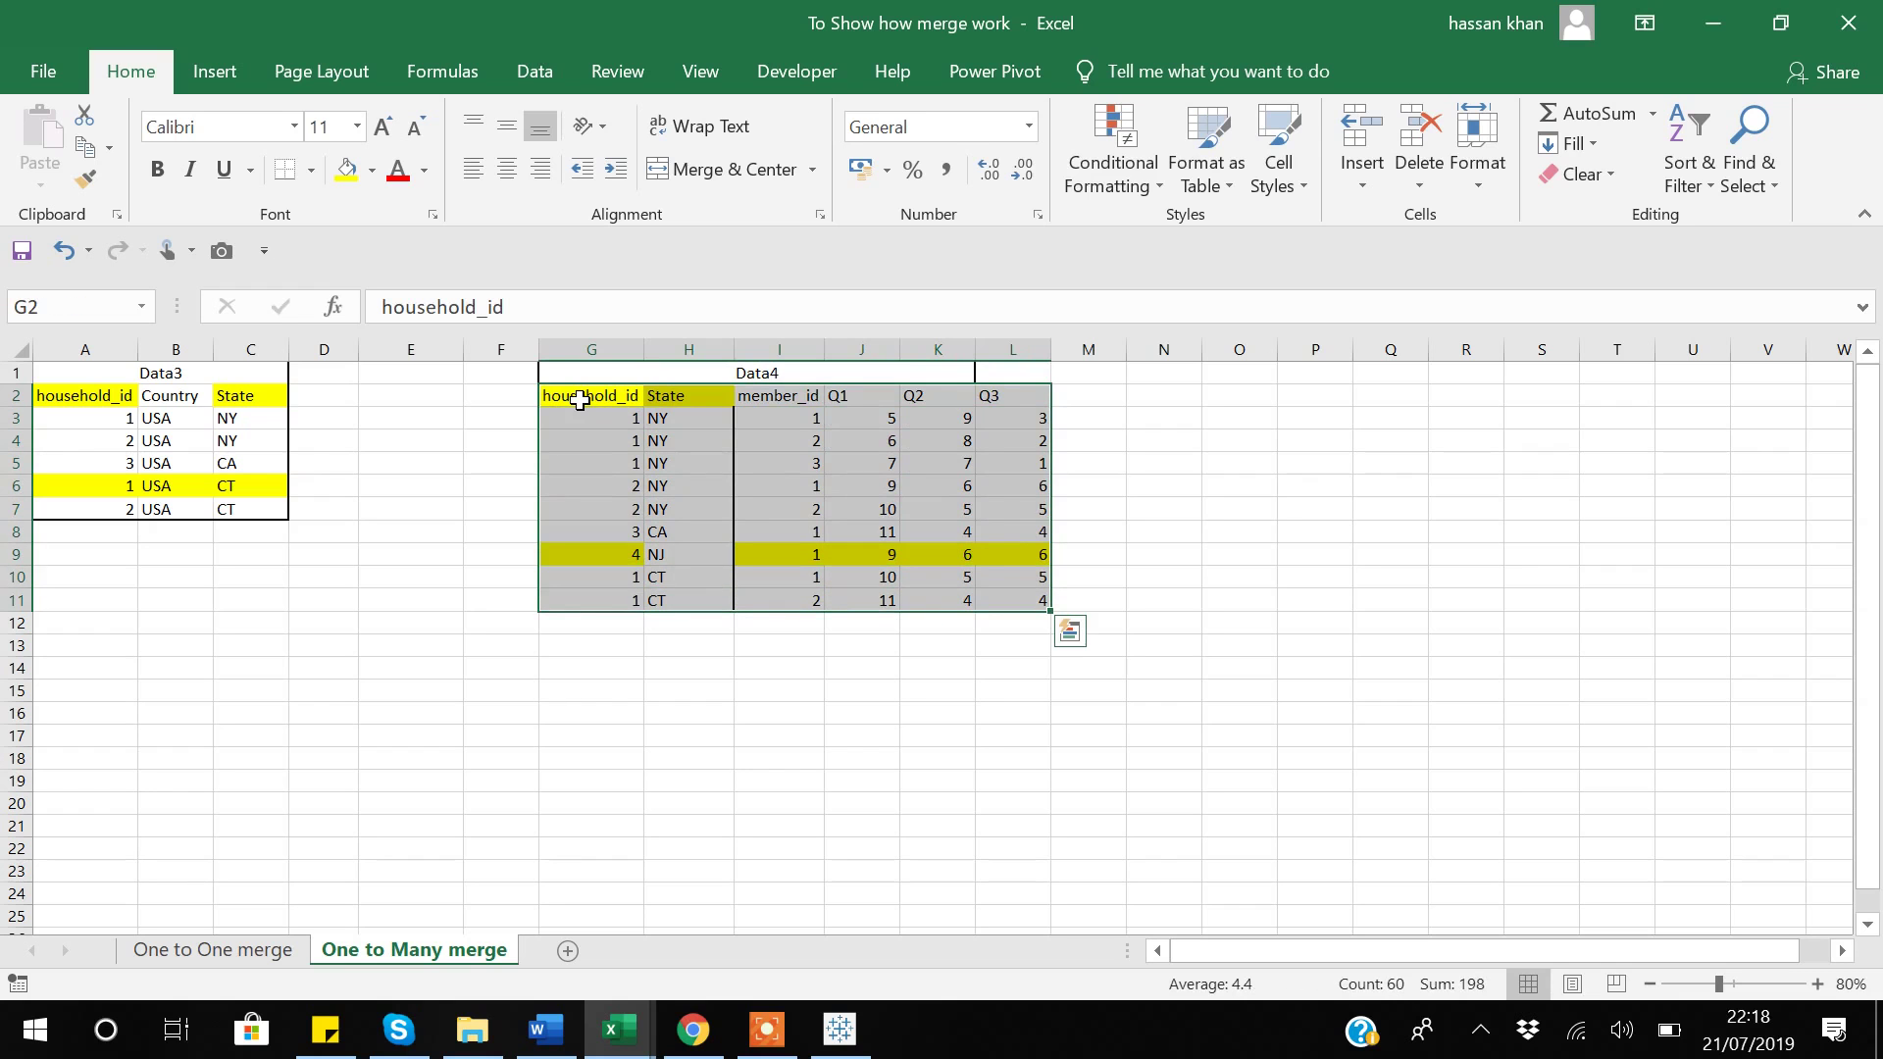
{"action": "key", "text": "shift+Down"}
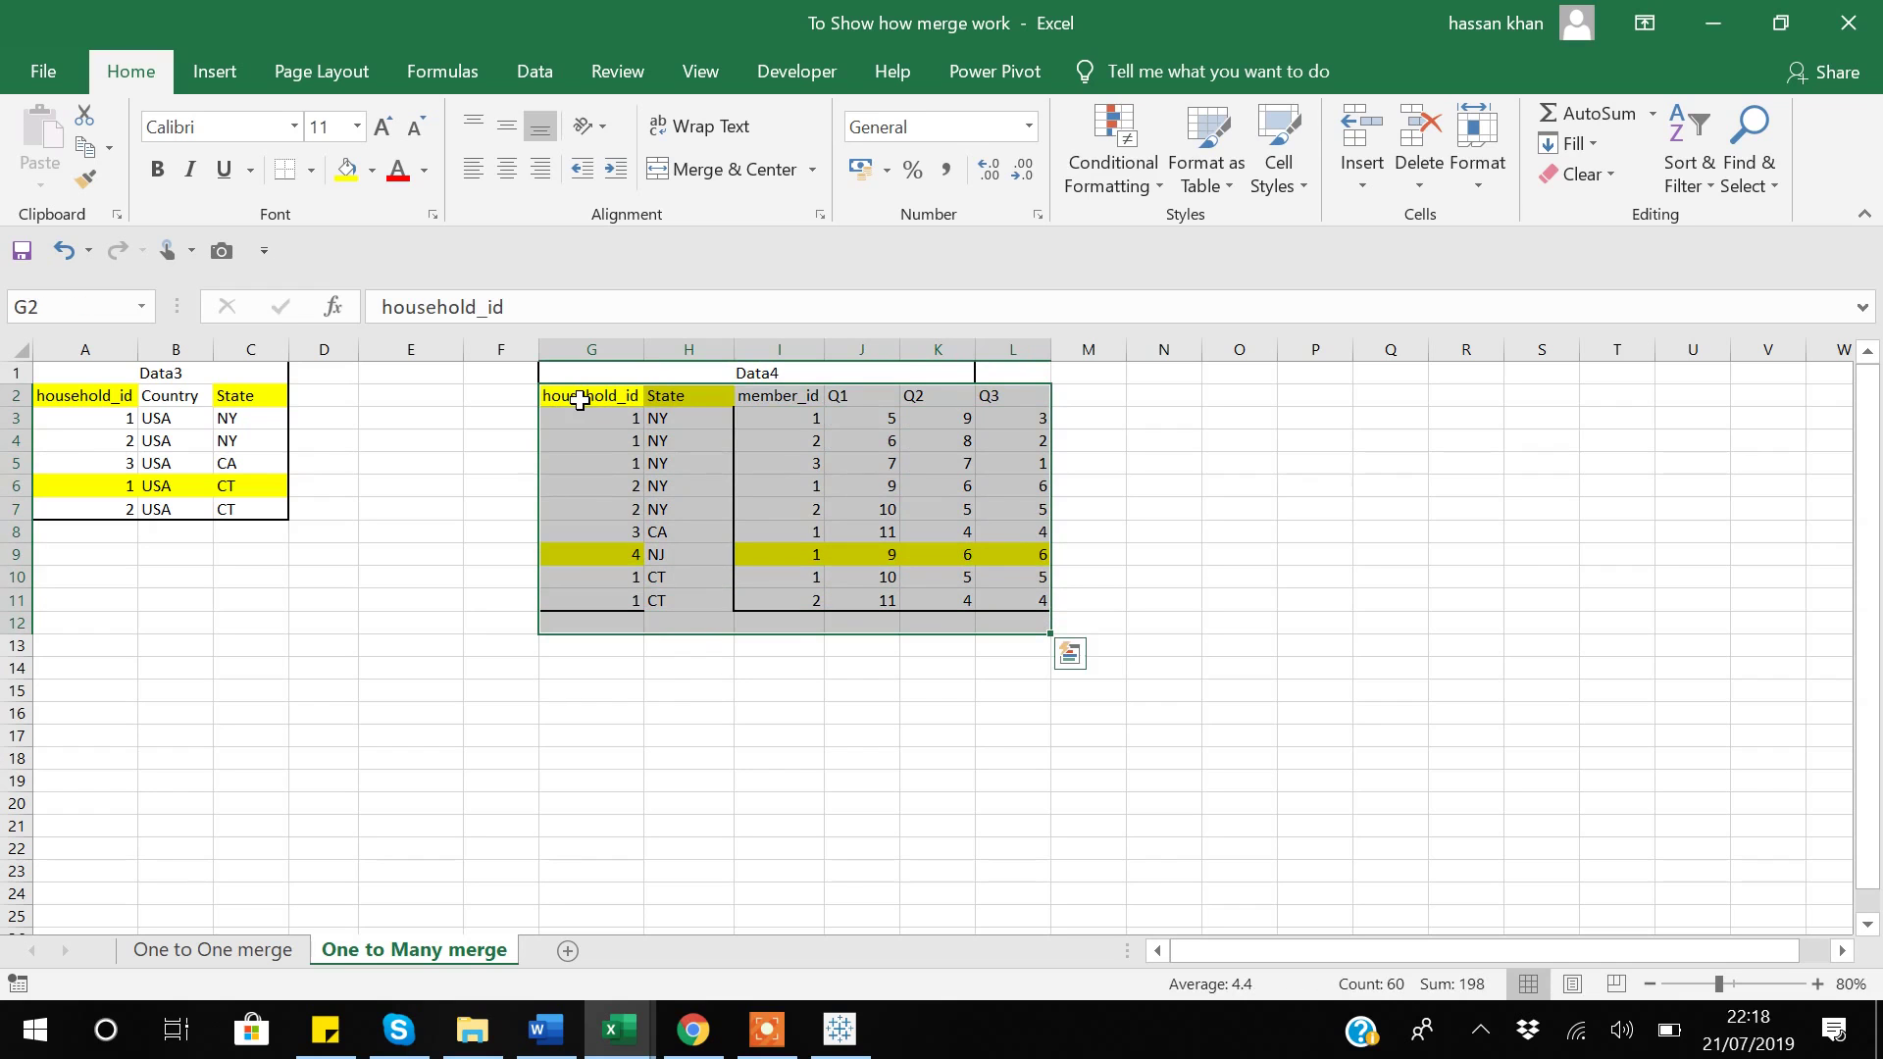
{"action": "key", "text": "alt+Tab"}
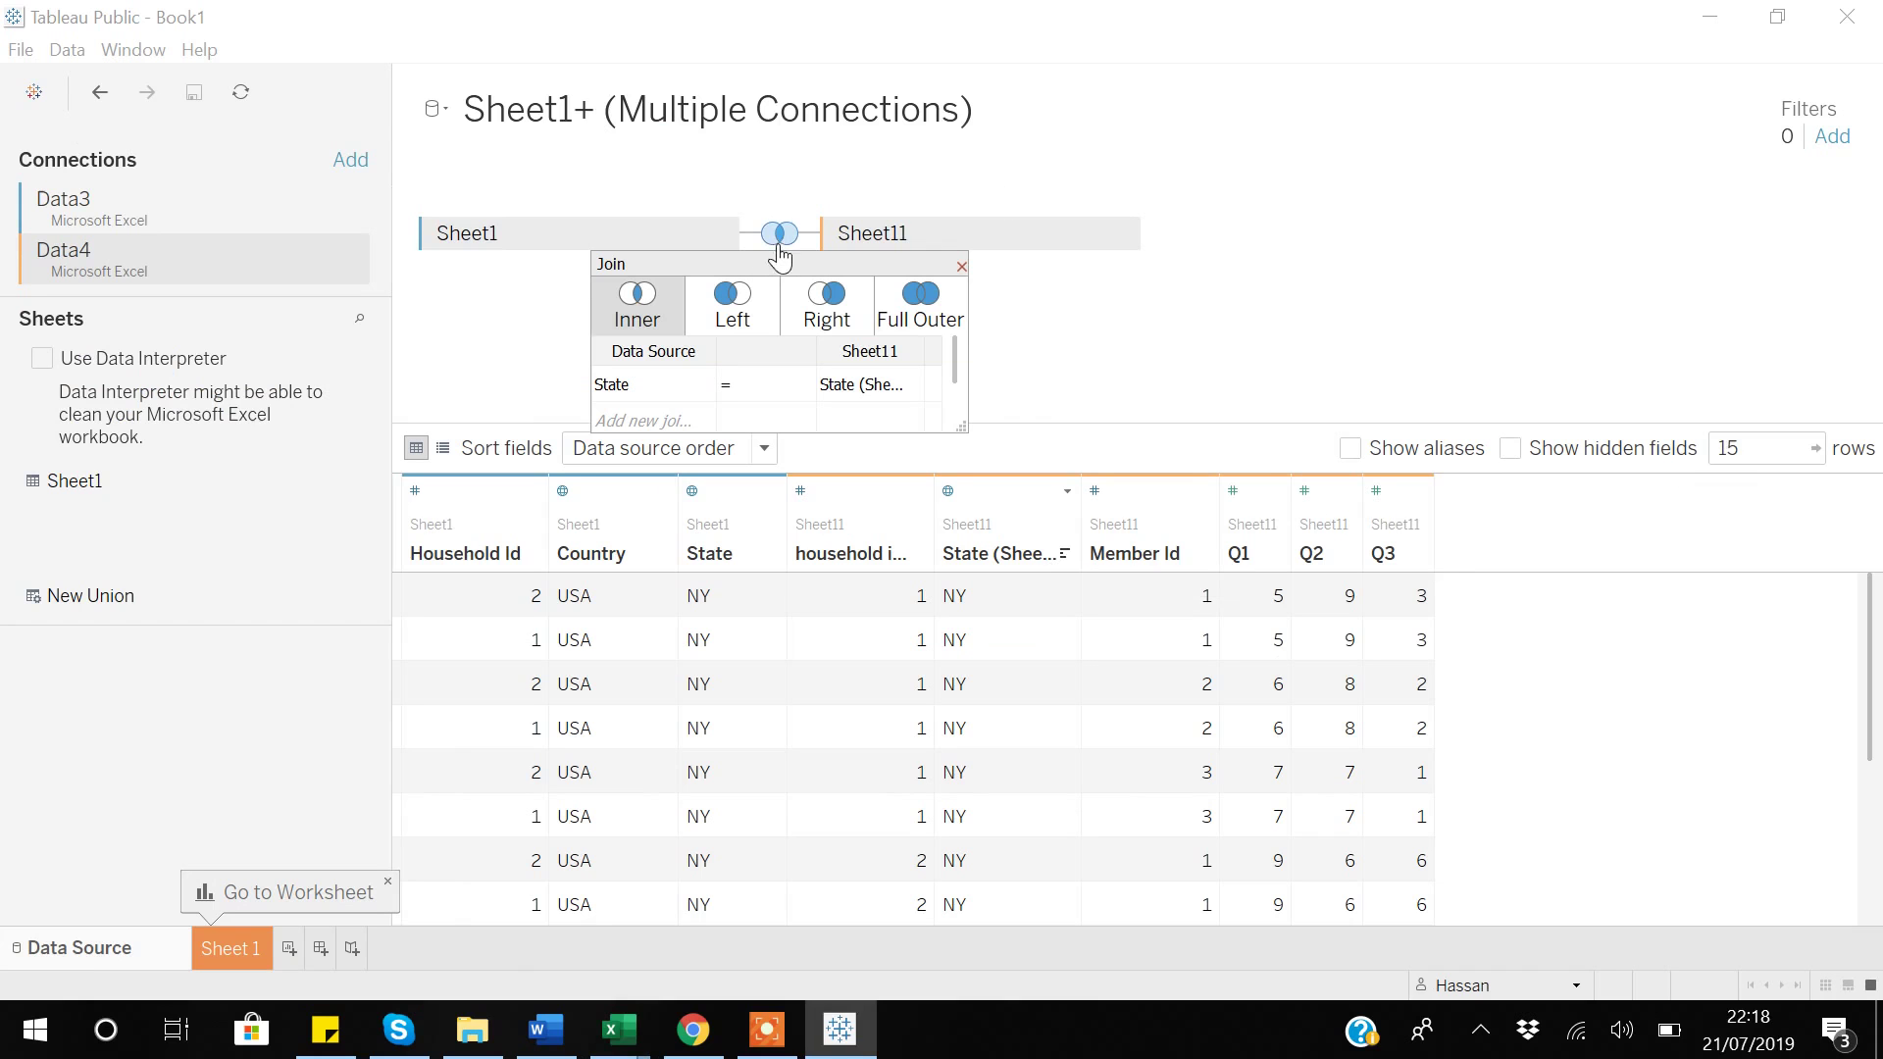
{"action": "key", "text": "alt+Tab"}
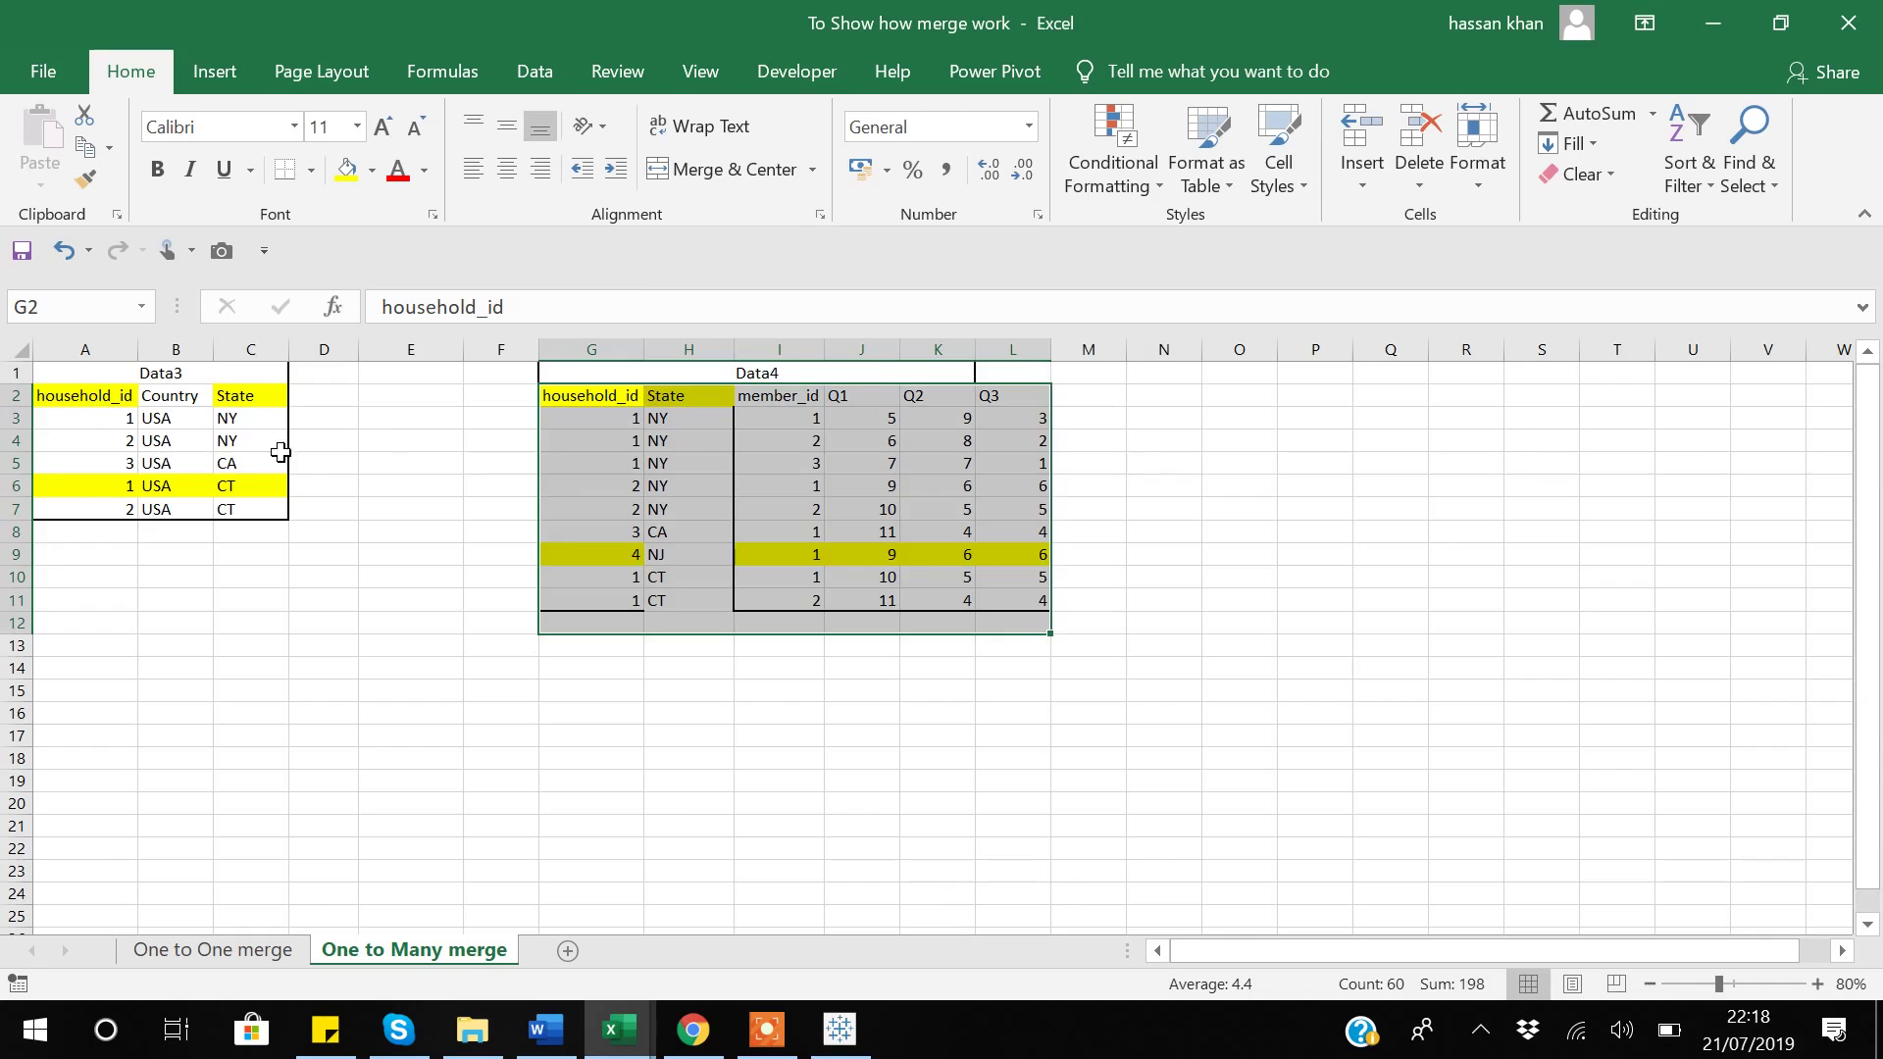
Step: In Tableau Public, add a second join clause matching Household Id to household id (Sheet11)
{"action": "key", "text": "alt+Tab"}
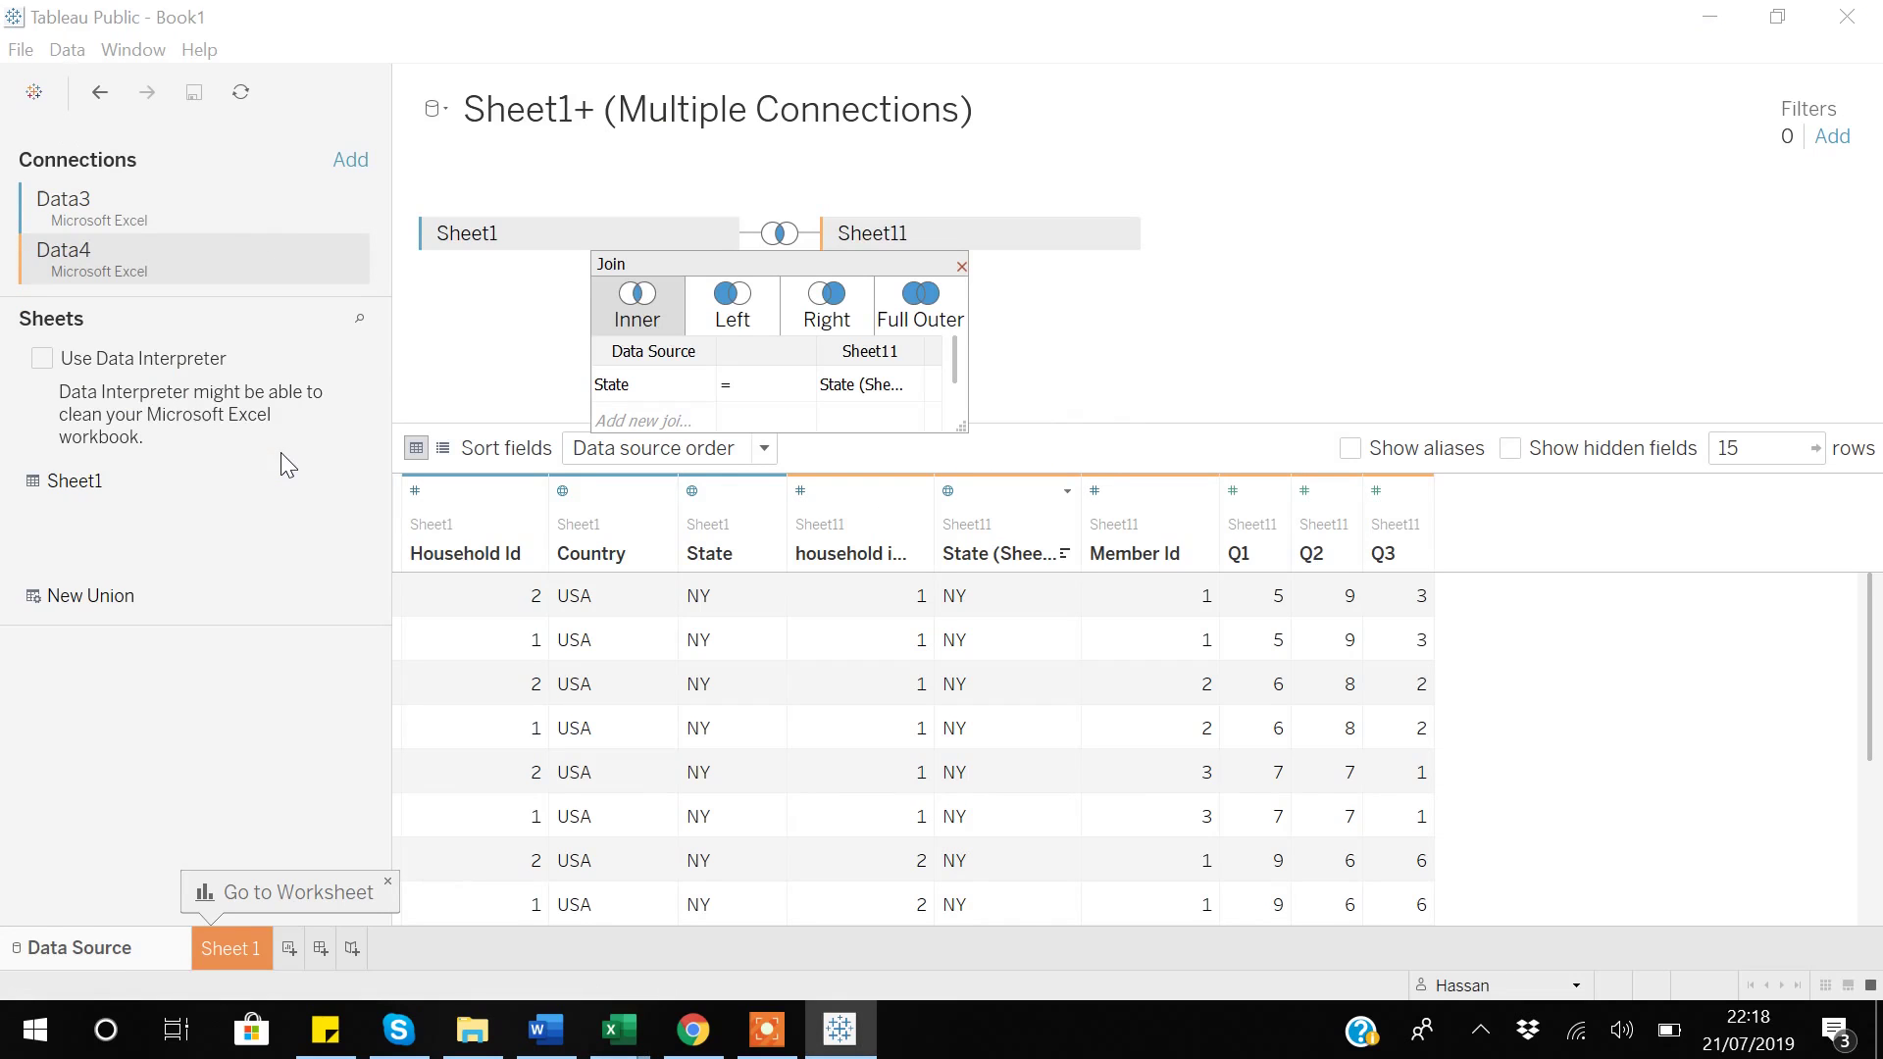
{"action": "left_click", "coordinate": [637, 422]}
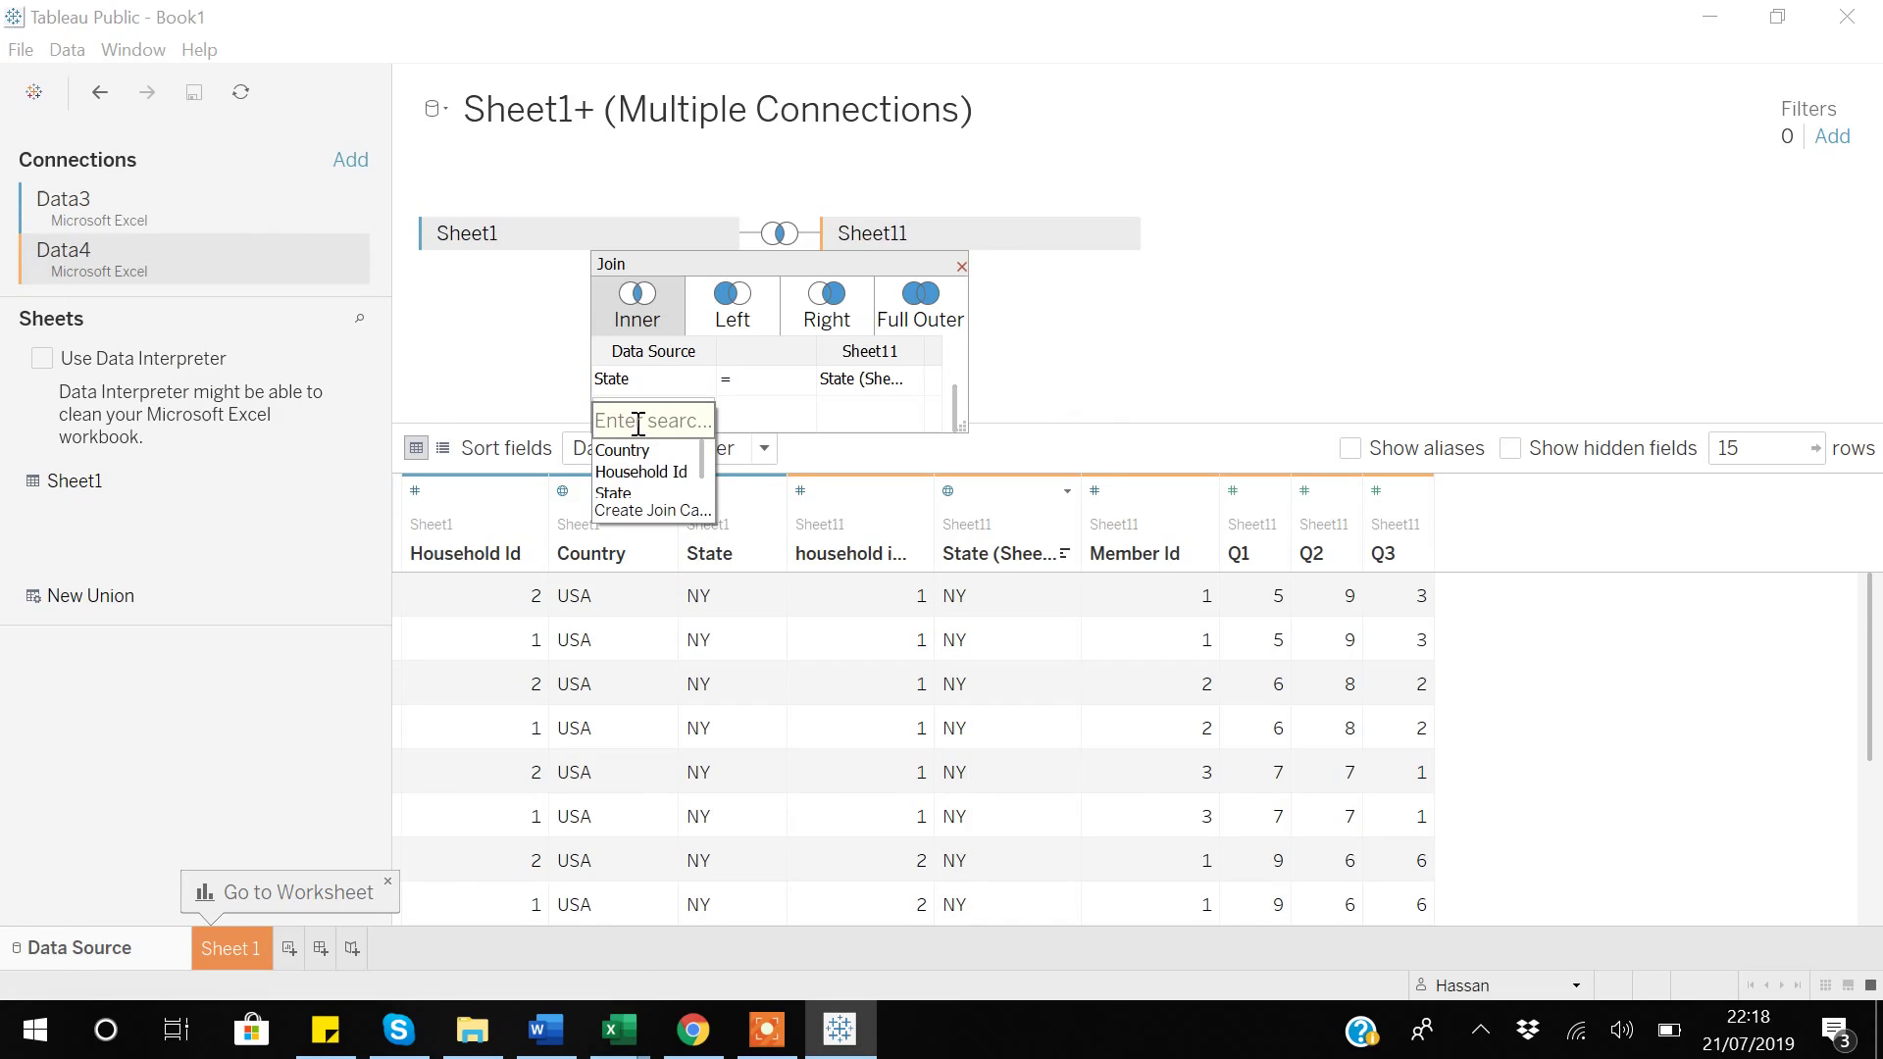
{"action": "left_click", "coordinate": [639, 472]}
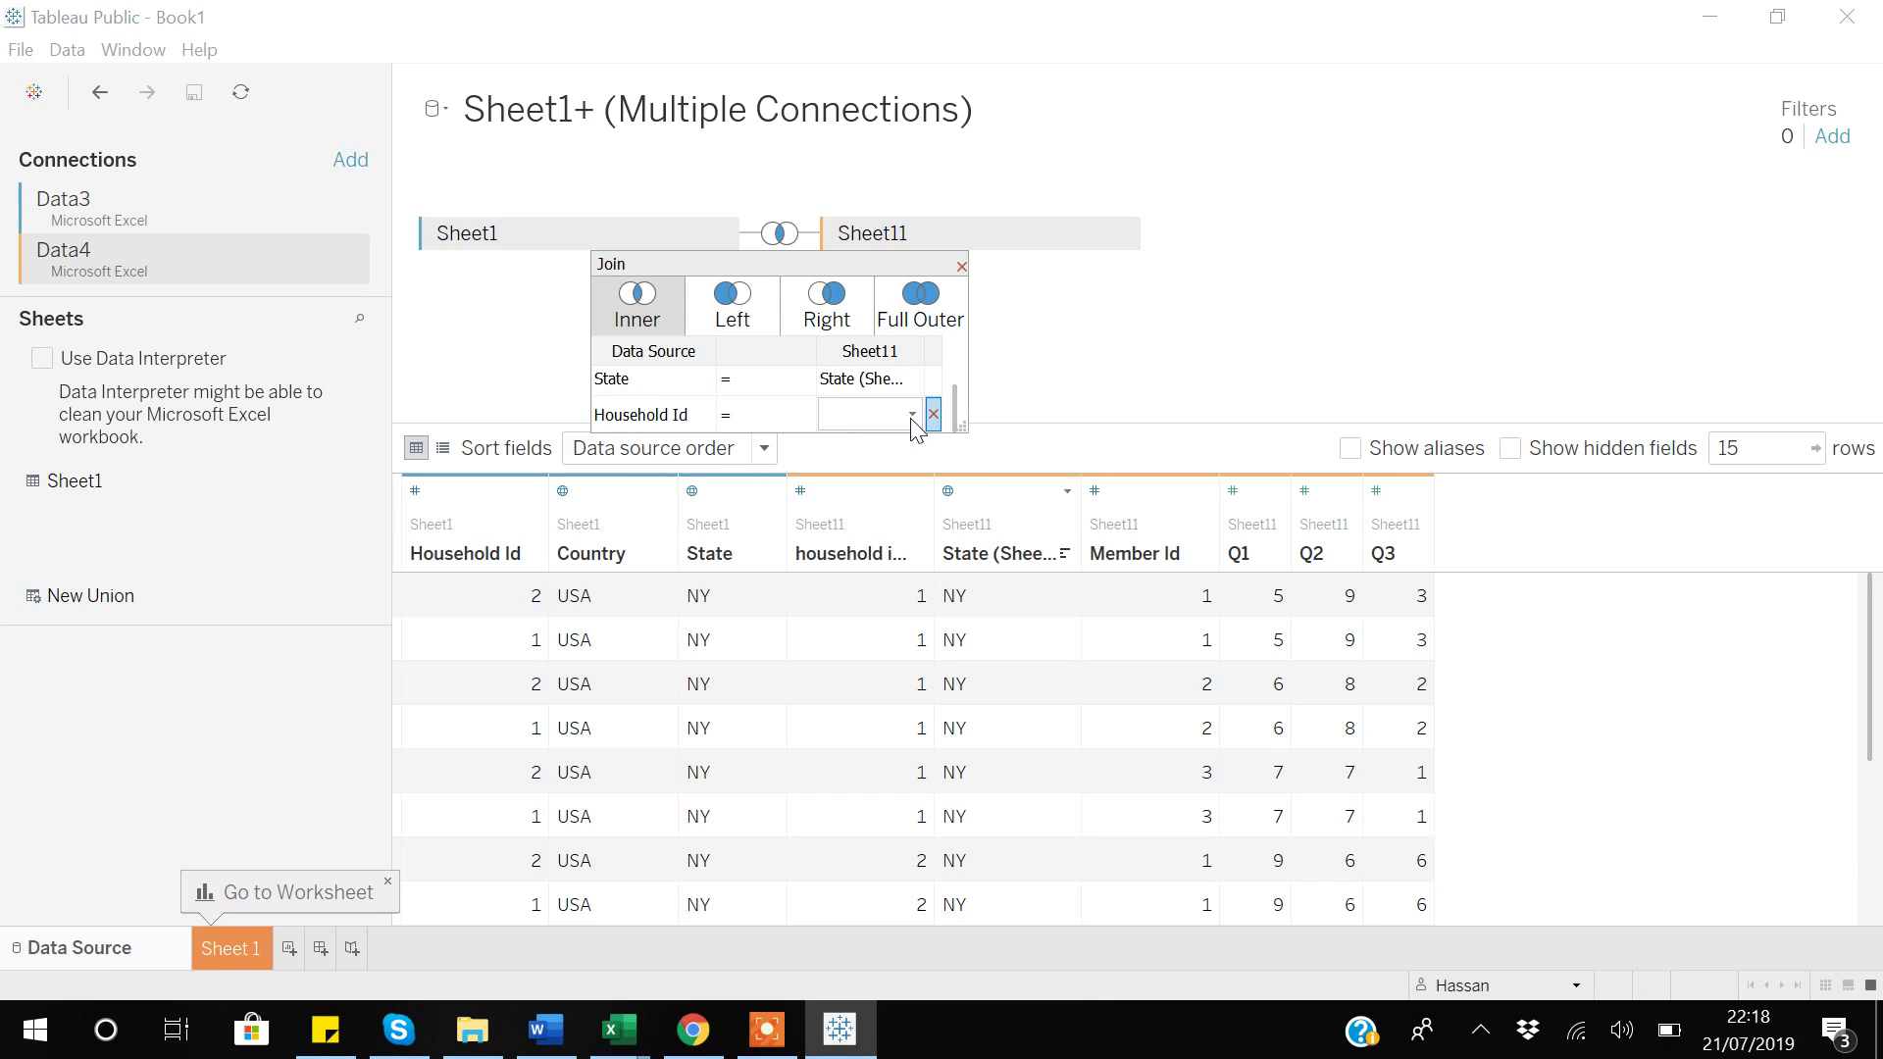
{"action": "left_click", "coordinate": [914, 412]}
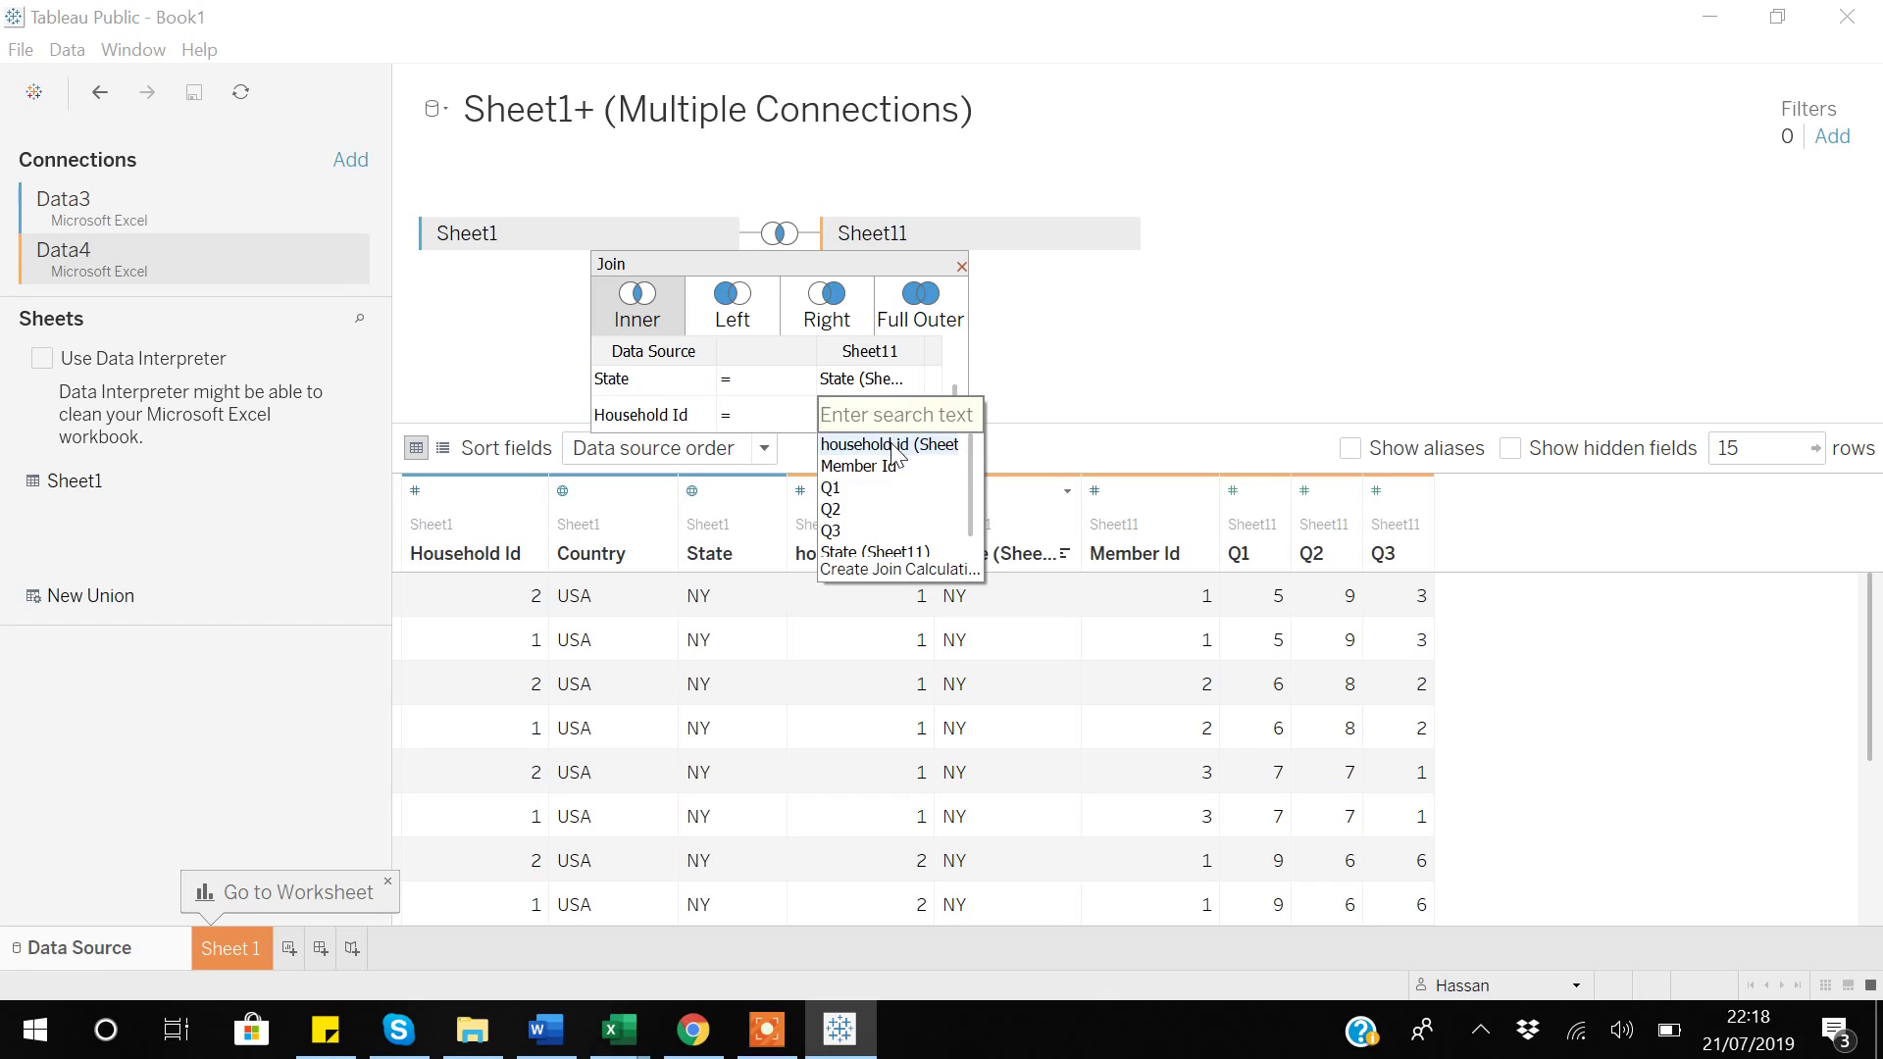
{"action": "left_click", "coordinate": [892, 446]}
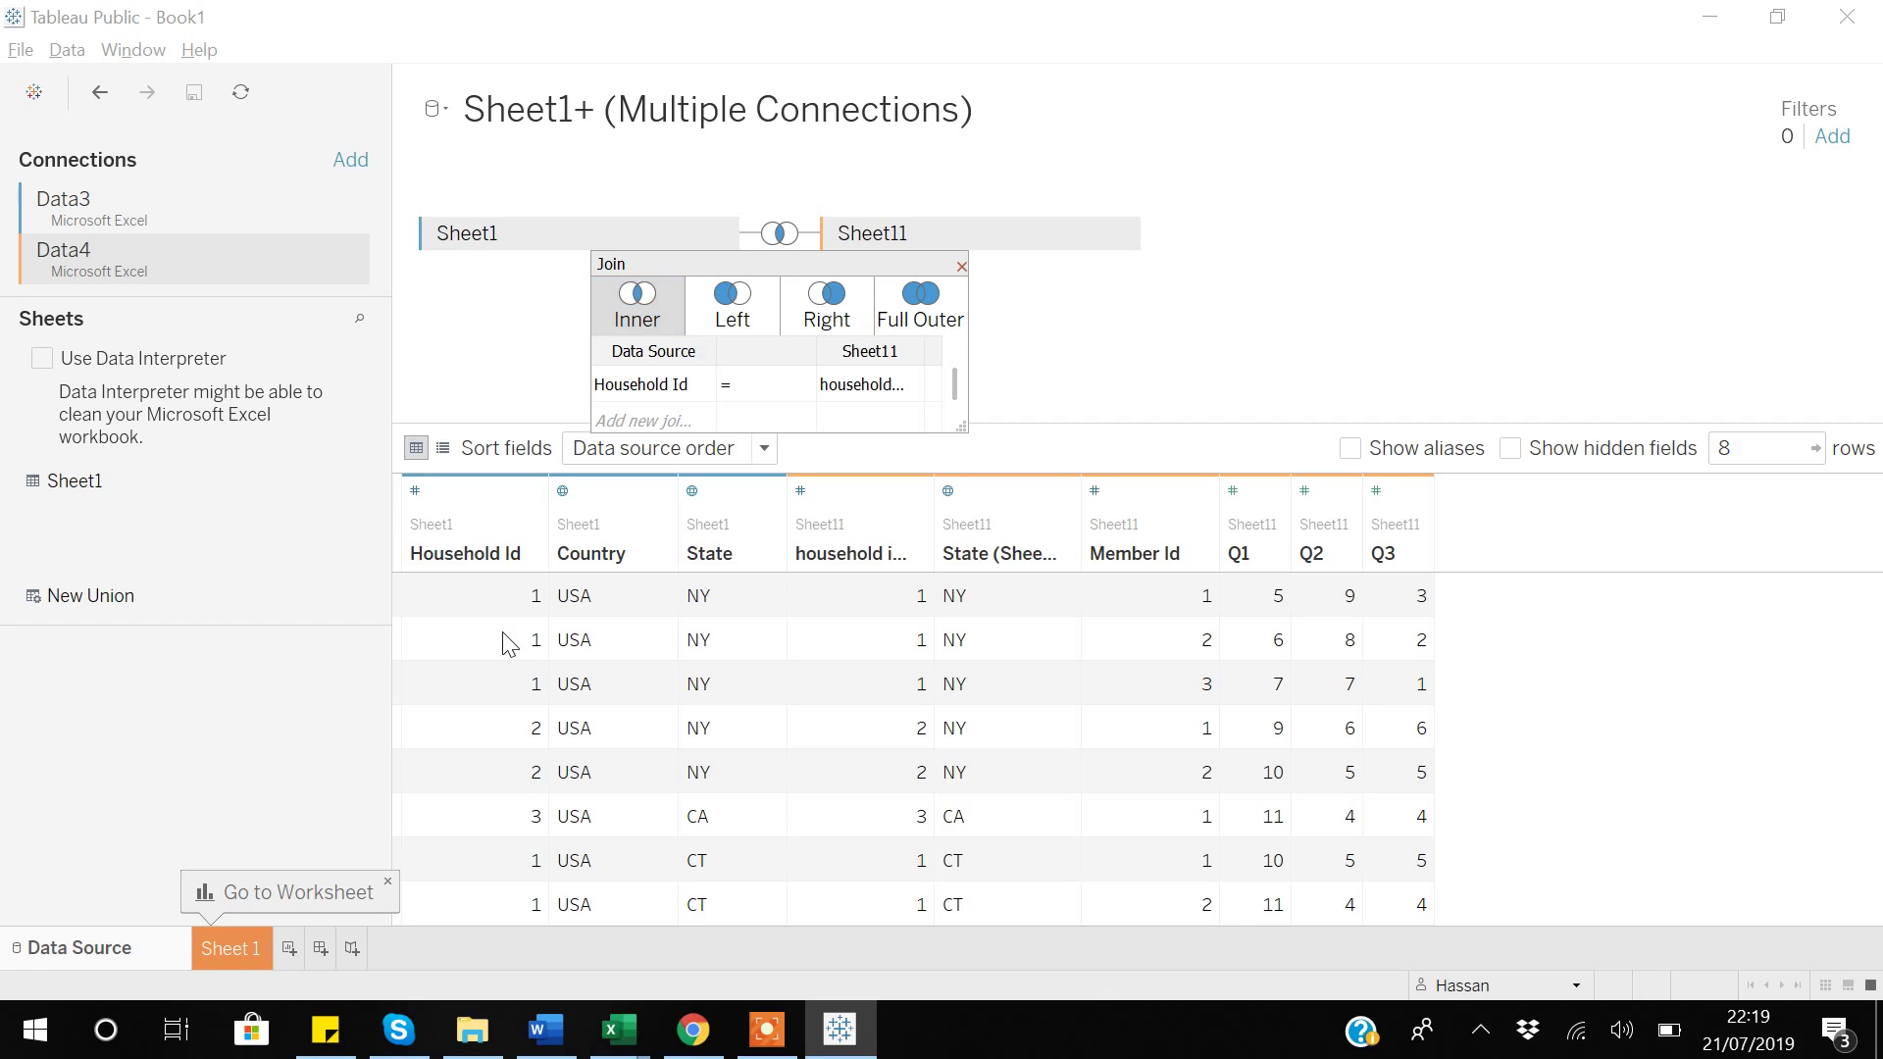
Step: Compare the inner join rows in Tableau Public with the Data3 and Data4 tables in the Excel merge example
{"action": "key", "text": "alt+Tab"}
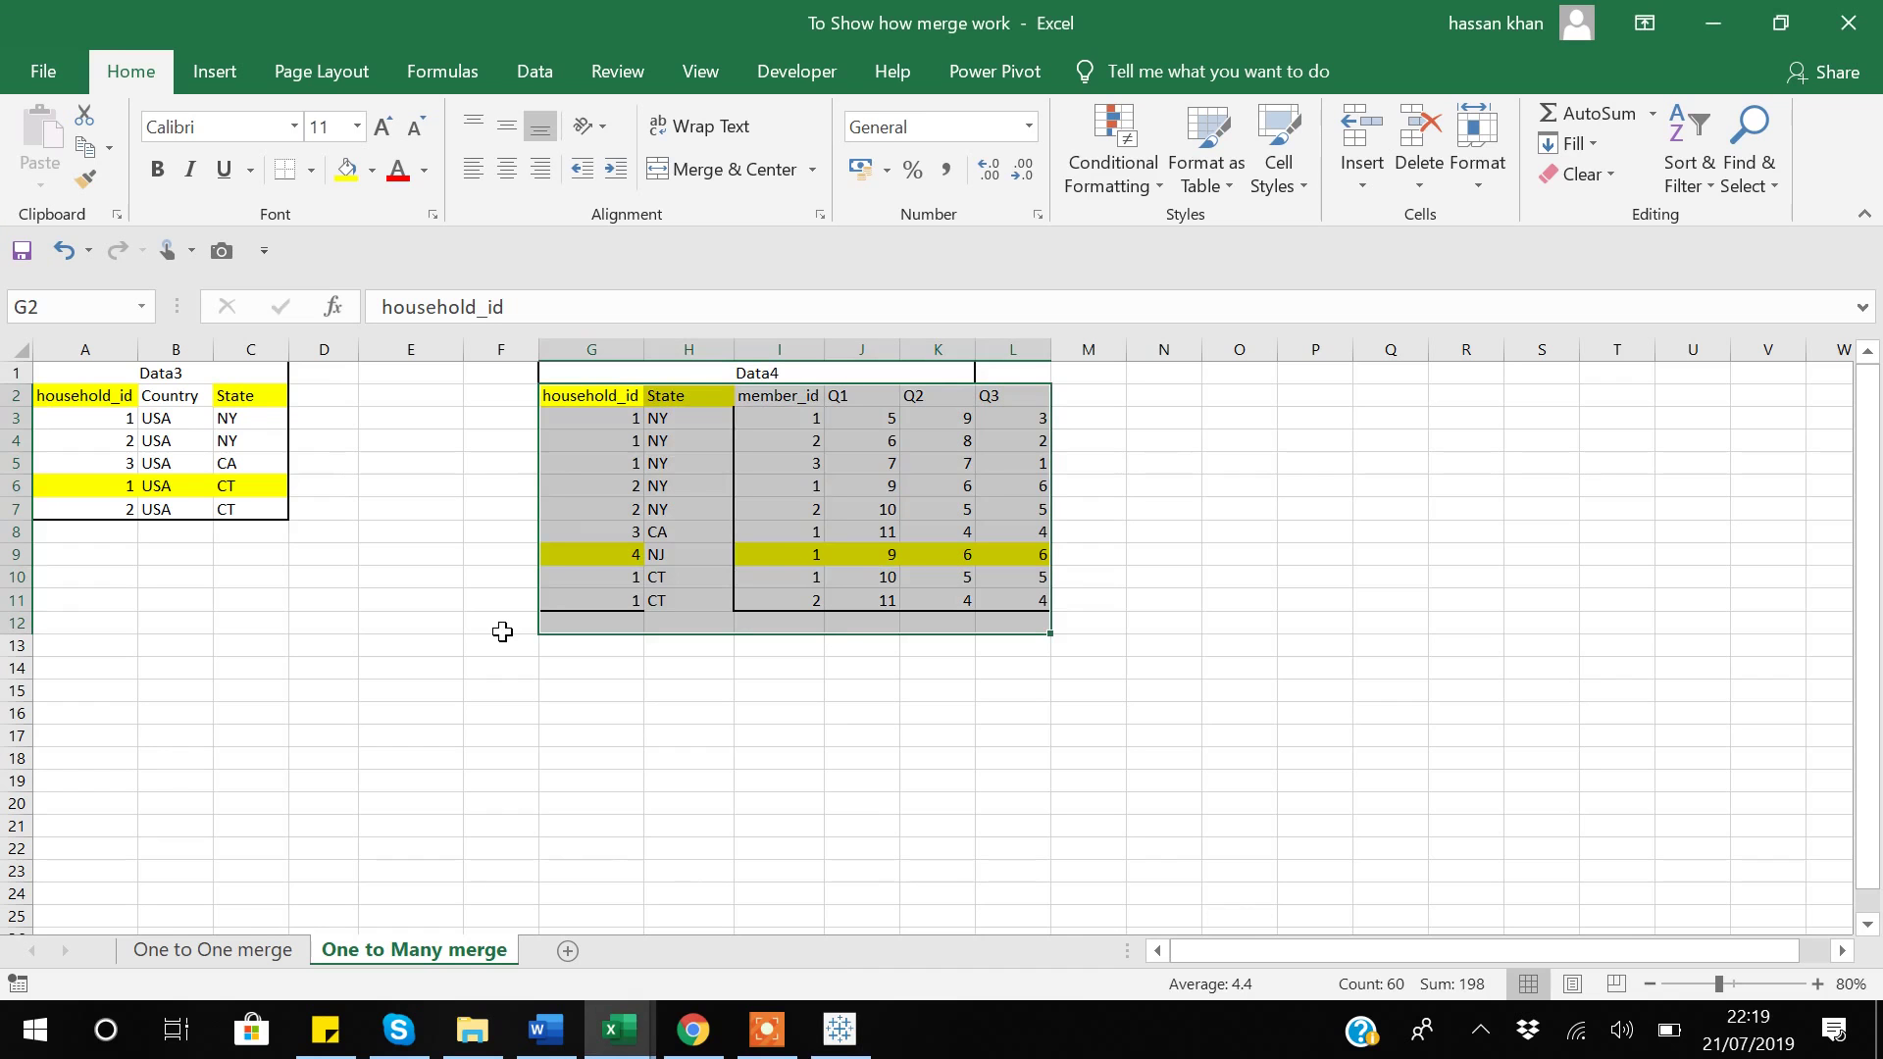
{"action": "left_click", "coordinate": [318, 664]}
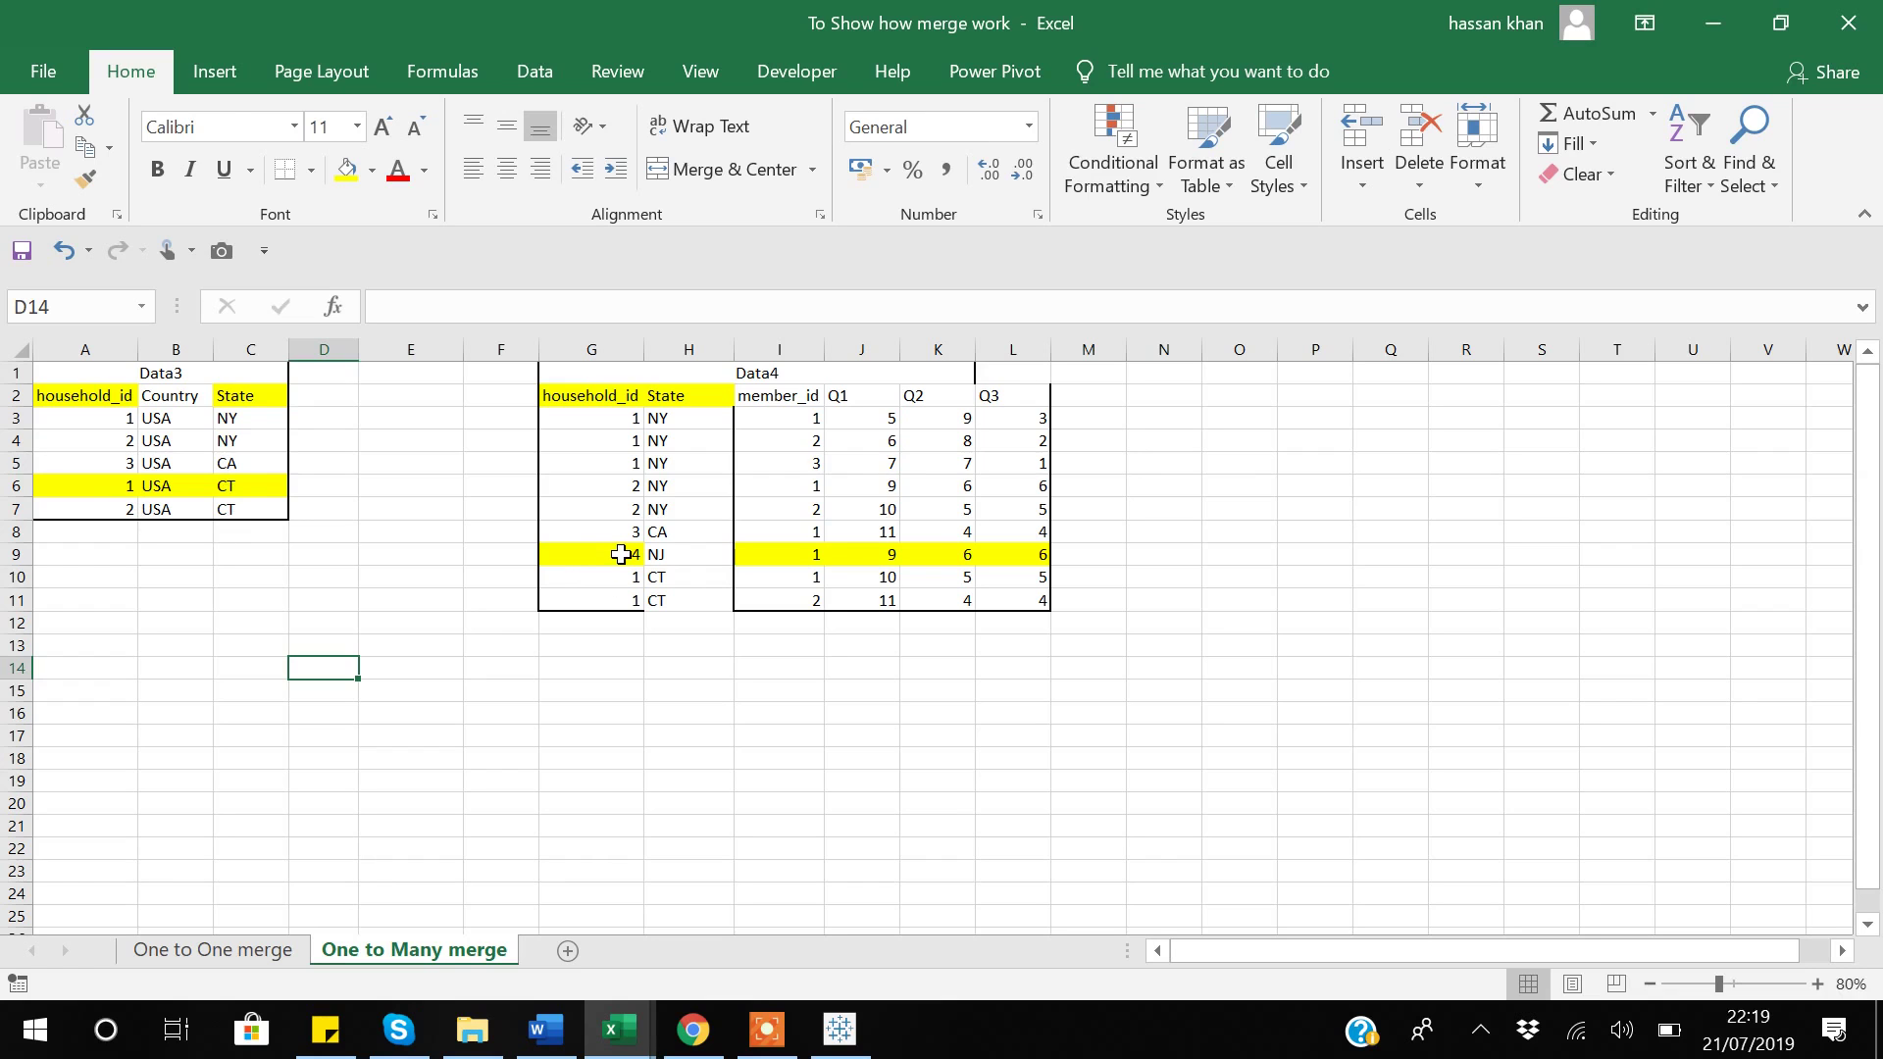
{"action": "key", "text": "alt+Tab"}
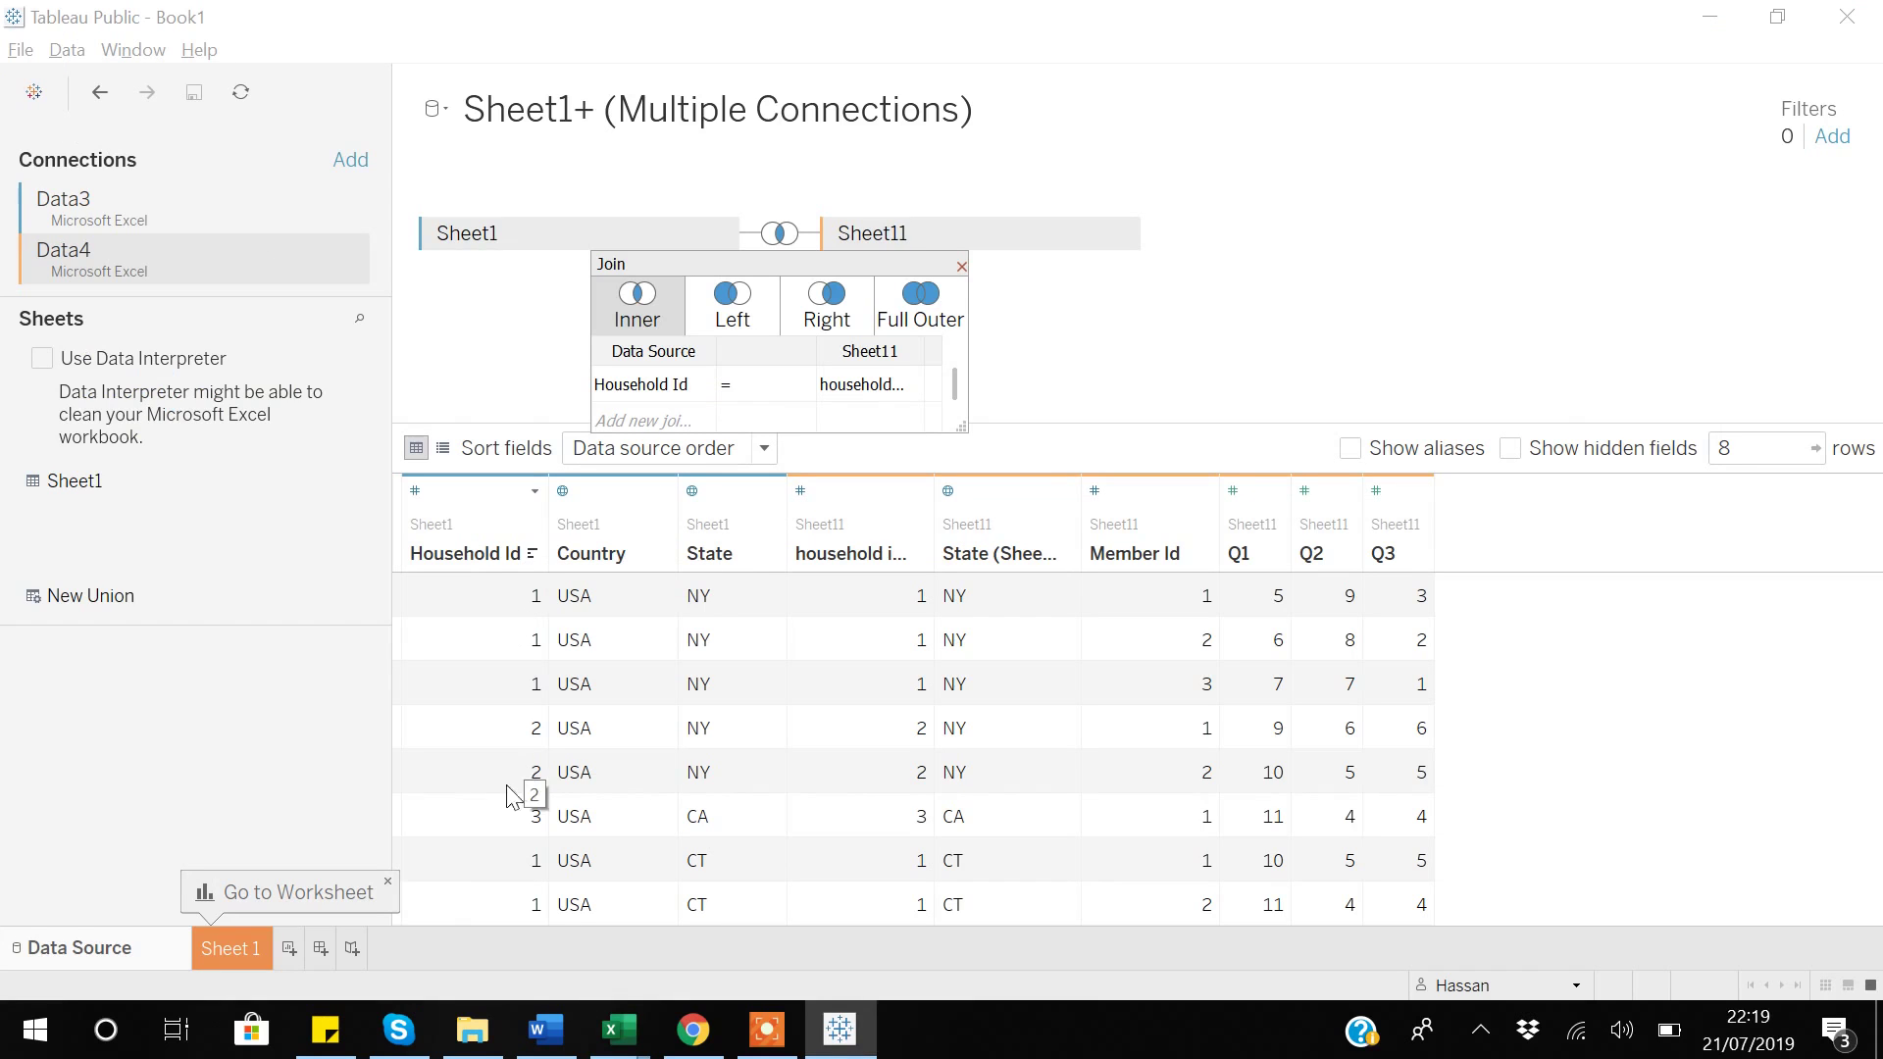
{"action": "key", "text": "alt+Tab"}
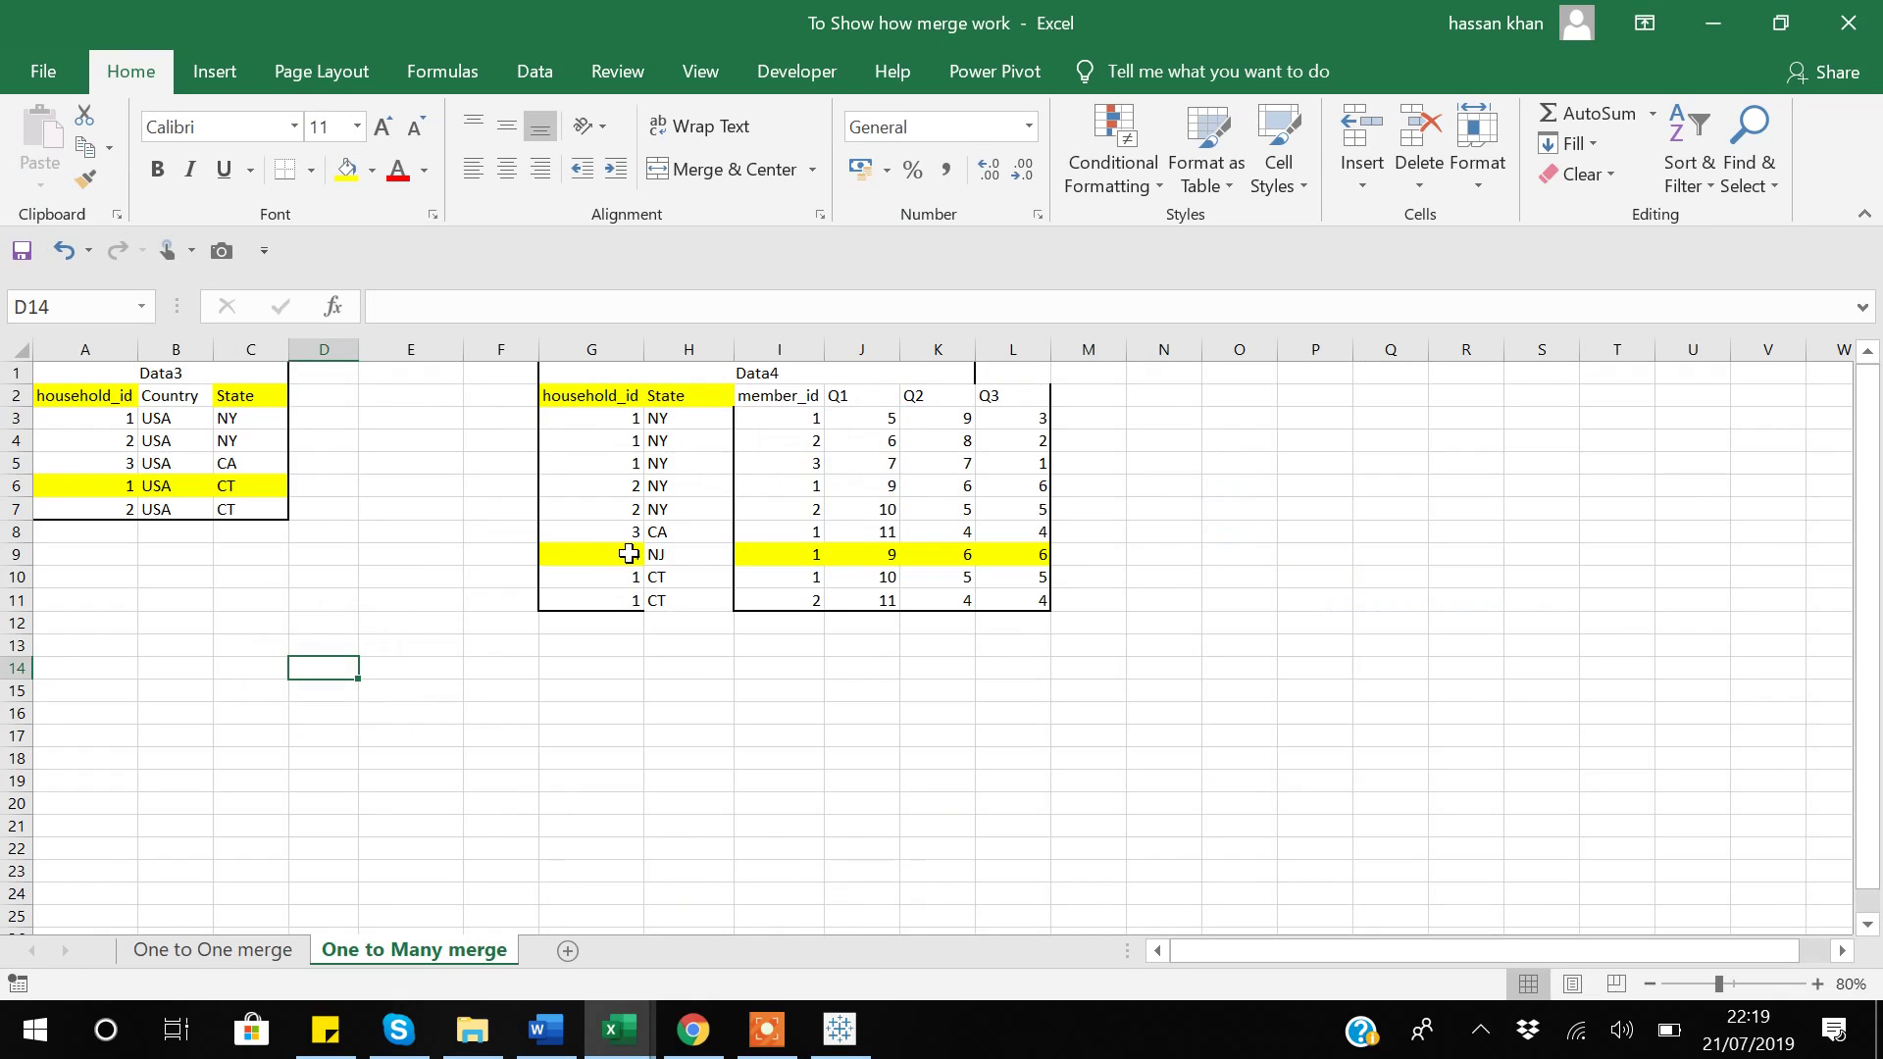
{"action": "key", "text": "alt+Tab"}
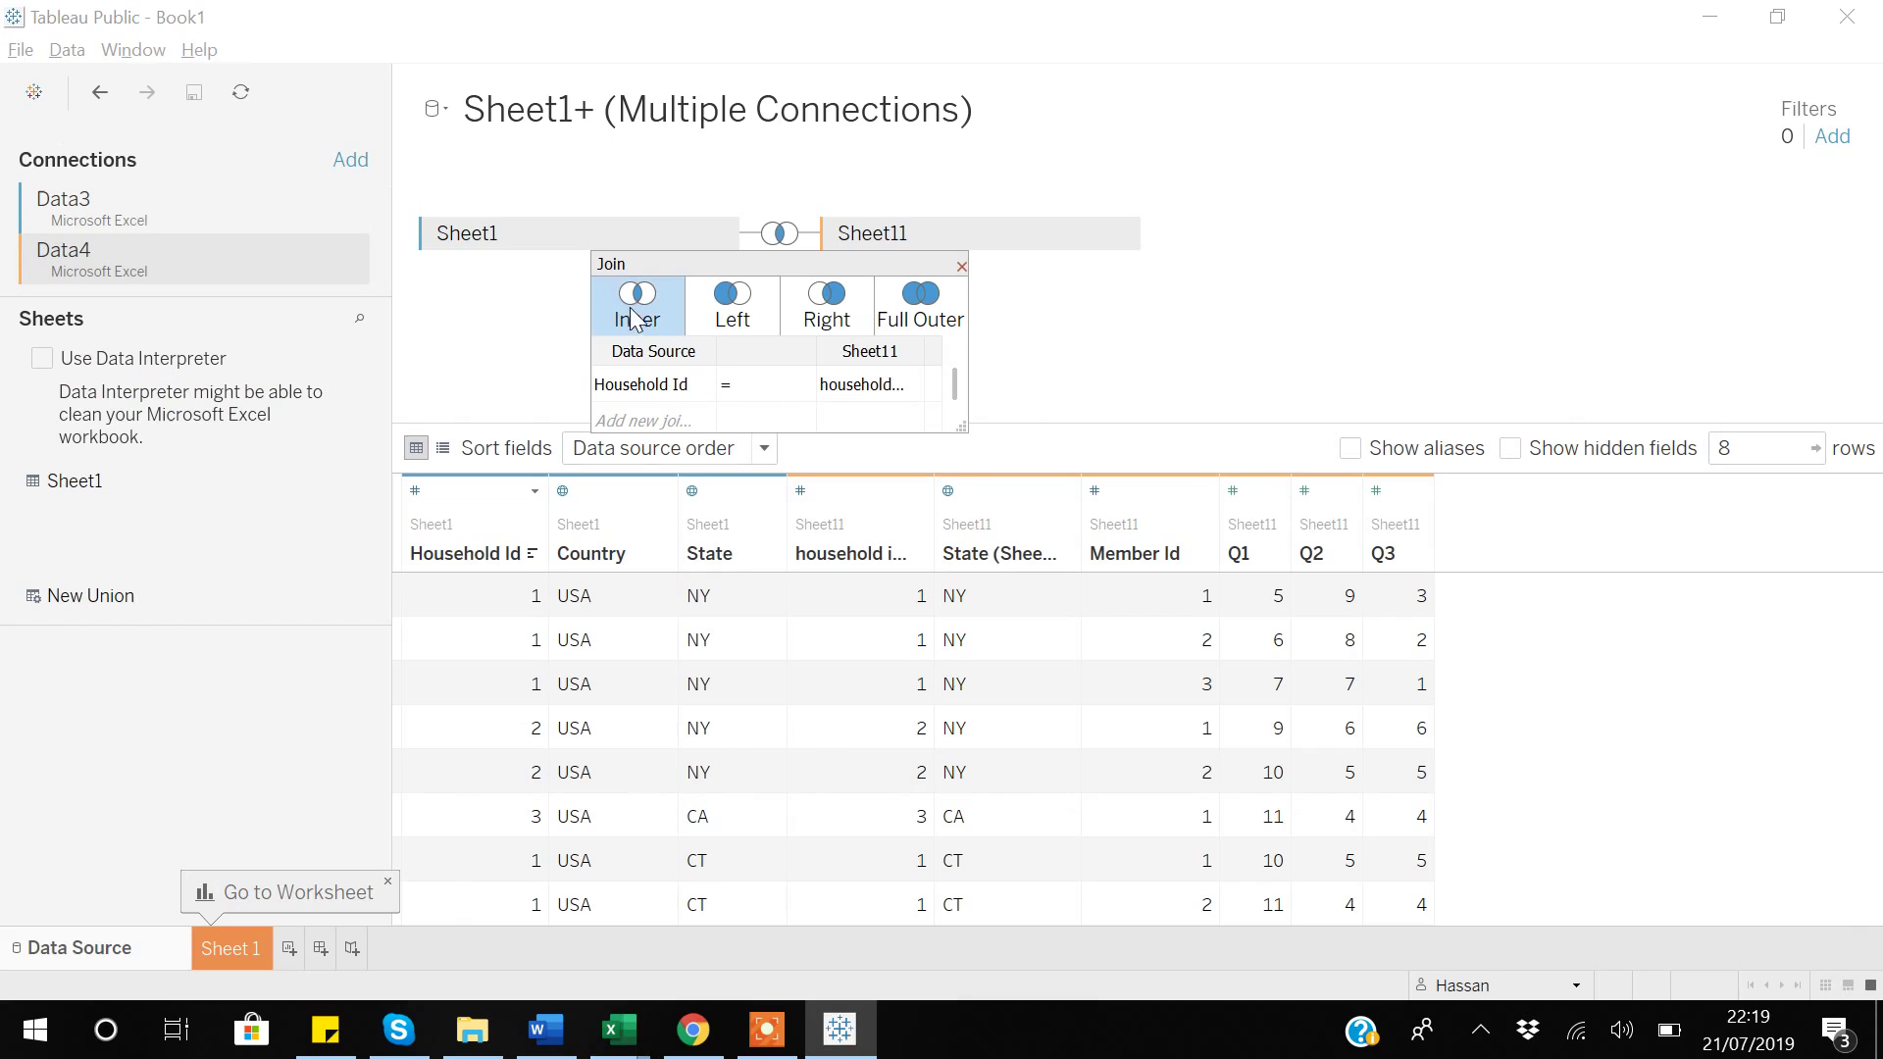
{"action": "key", "text": "alt+Tab"}
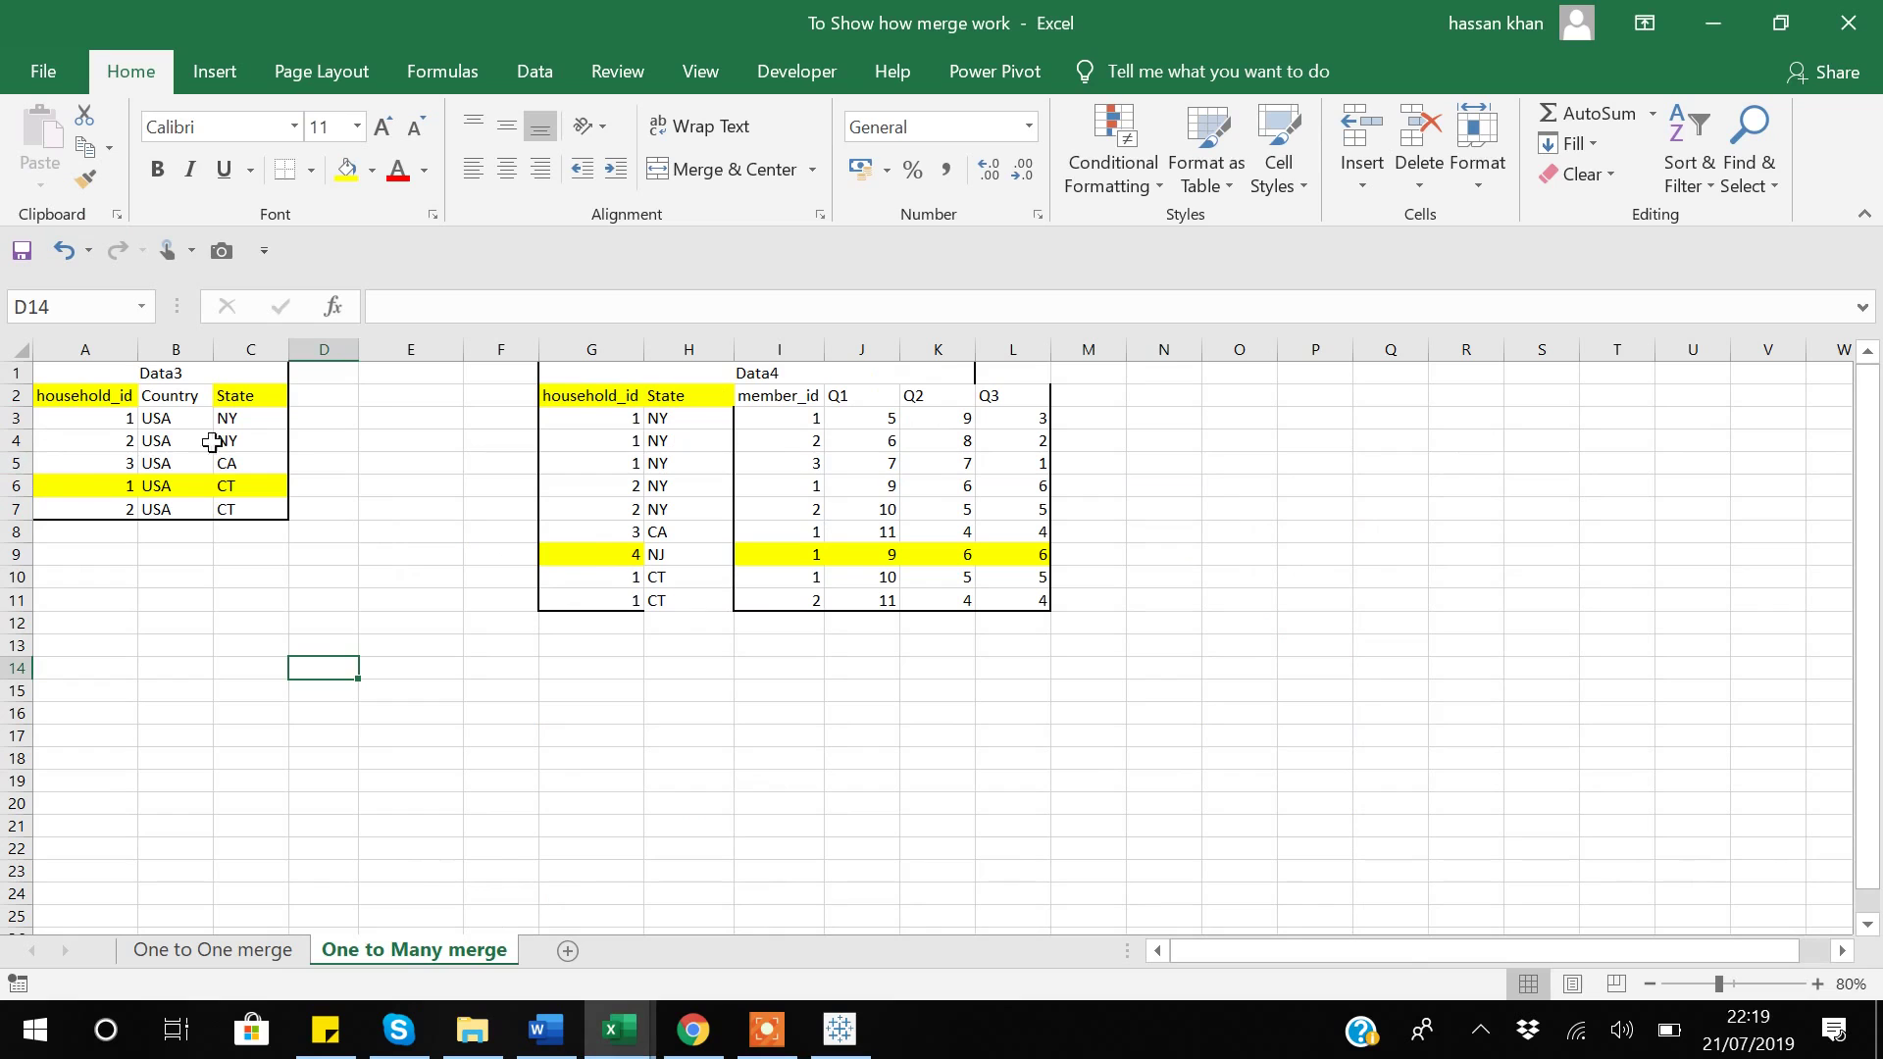
Step: Check the Data3 row for household 2 in CT against Data4 in Excel and the inner join rows in Tableau Public
{"action": "left_click", "coordinate": [229, 510]}
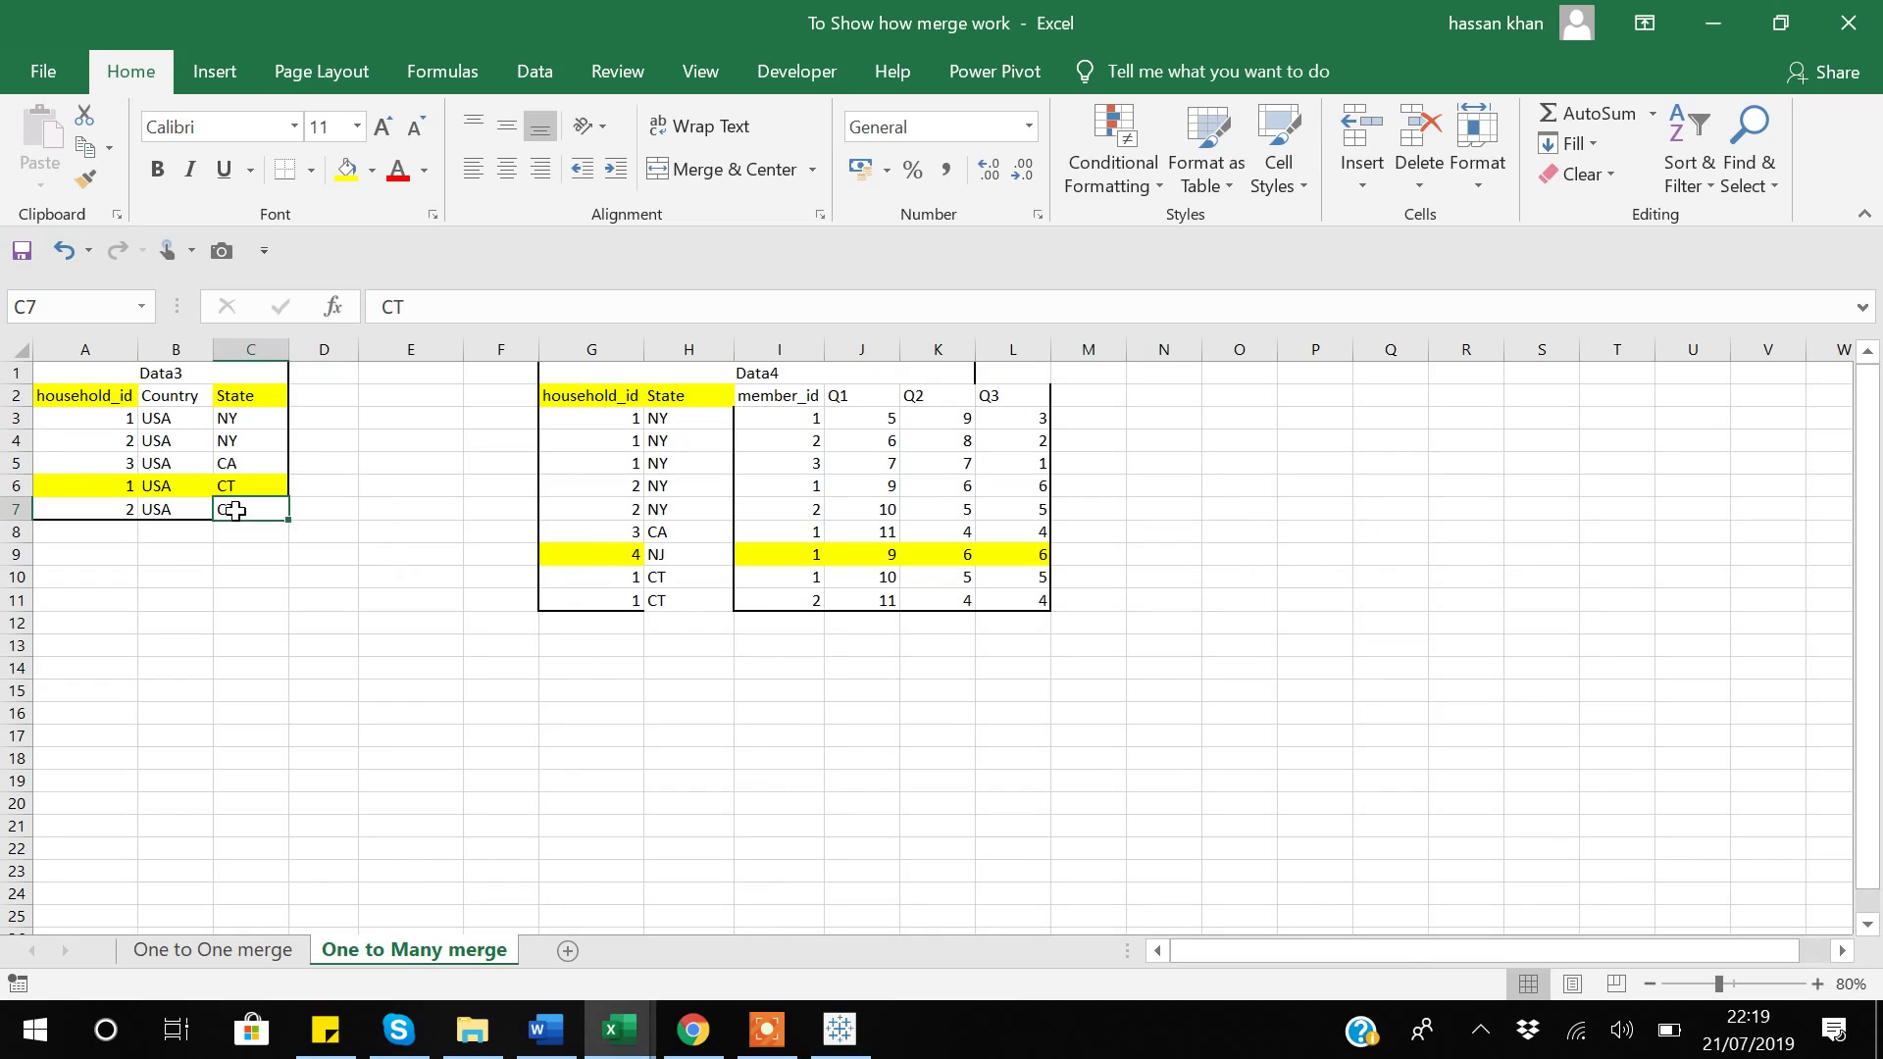
{"action": "left_click", "coordinate": [122, 509]}
{"action": "left_click", "coordinate": [240, 509]}
{"action": "key", "text": "alt+Tab"}
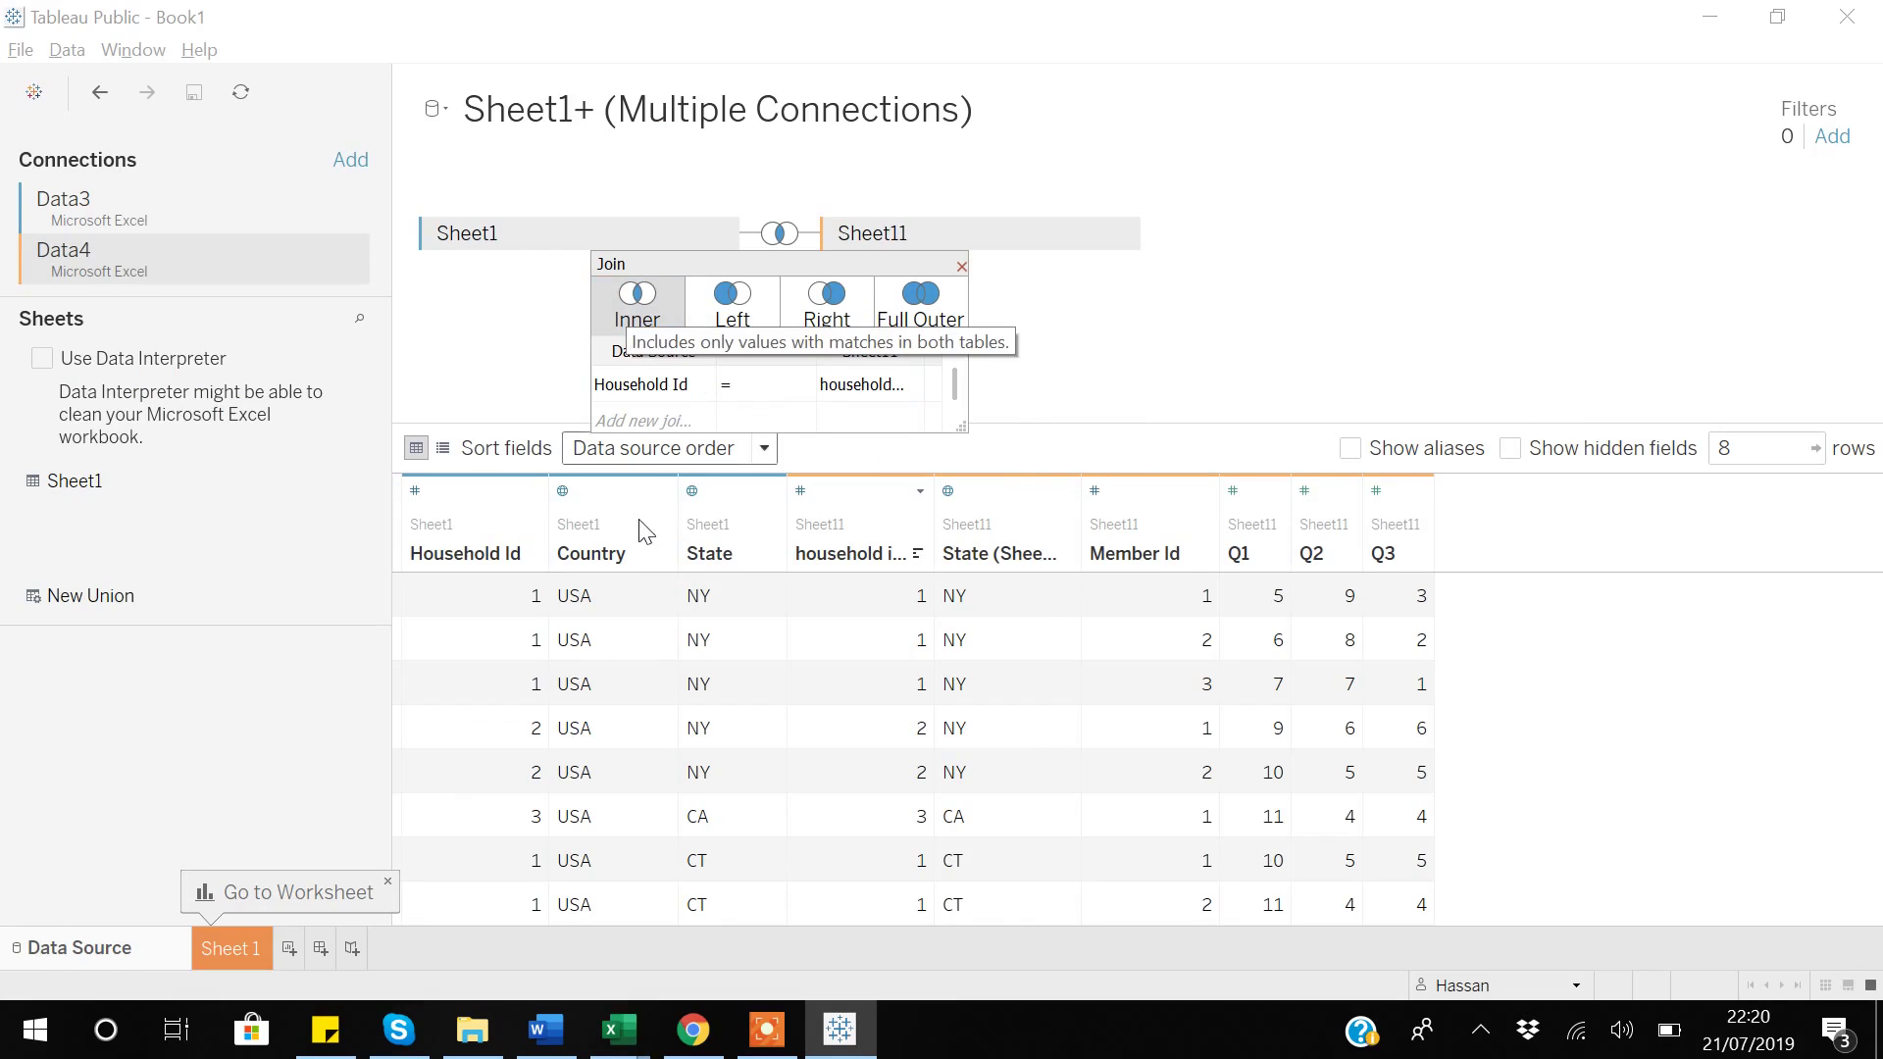
{"action": "key", "text": "alt+Tab"}
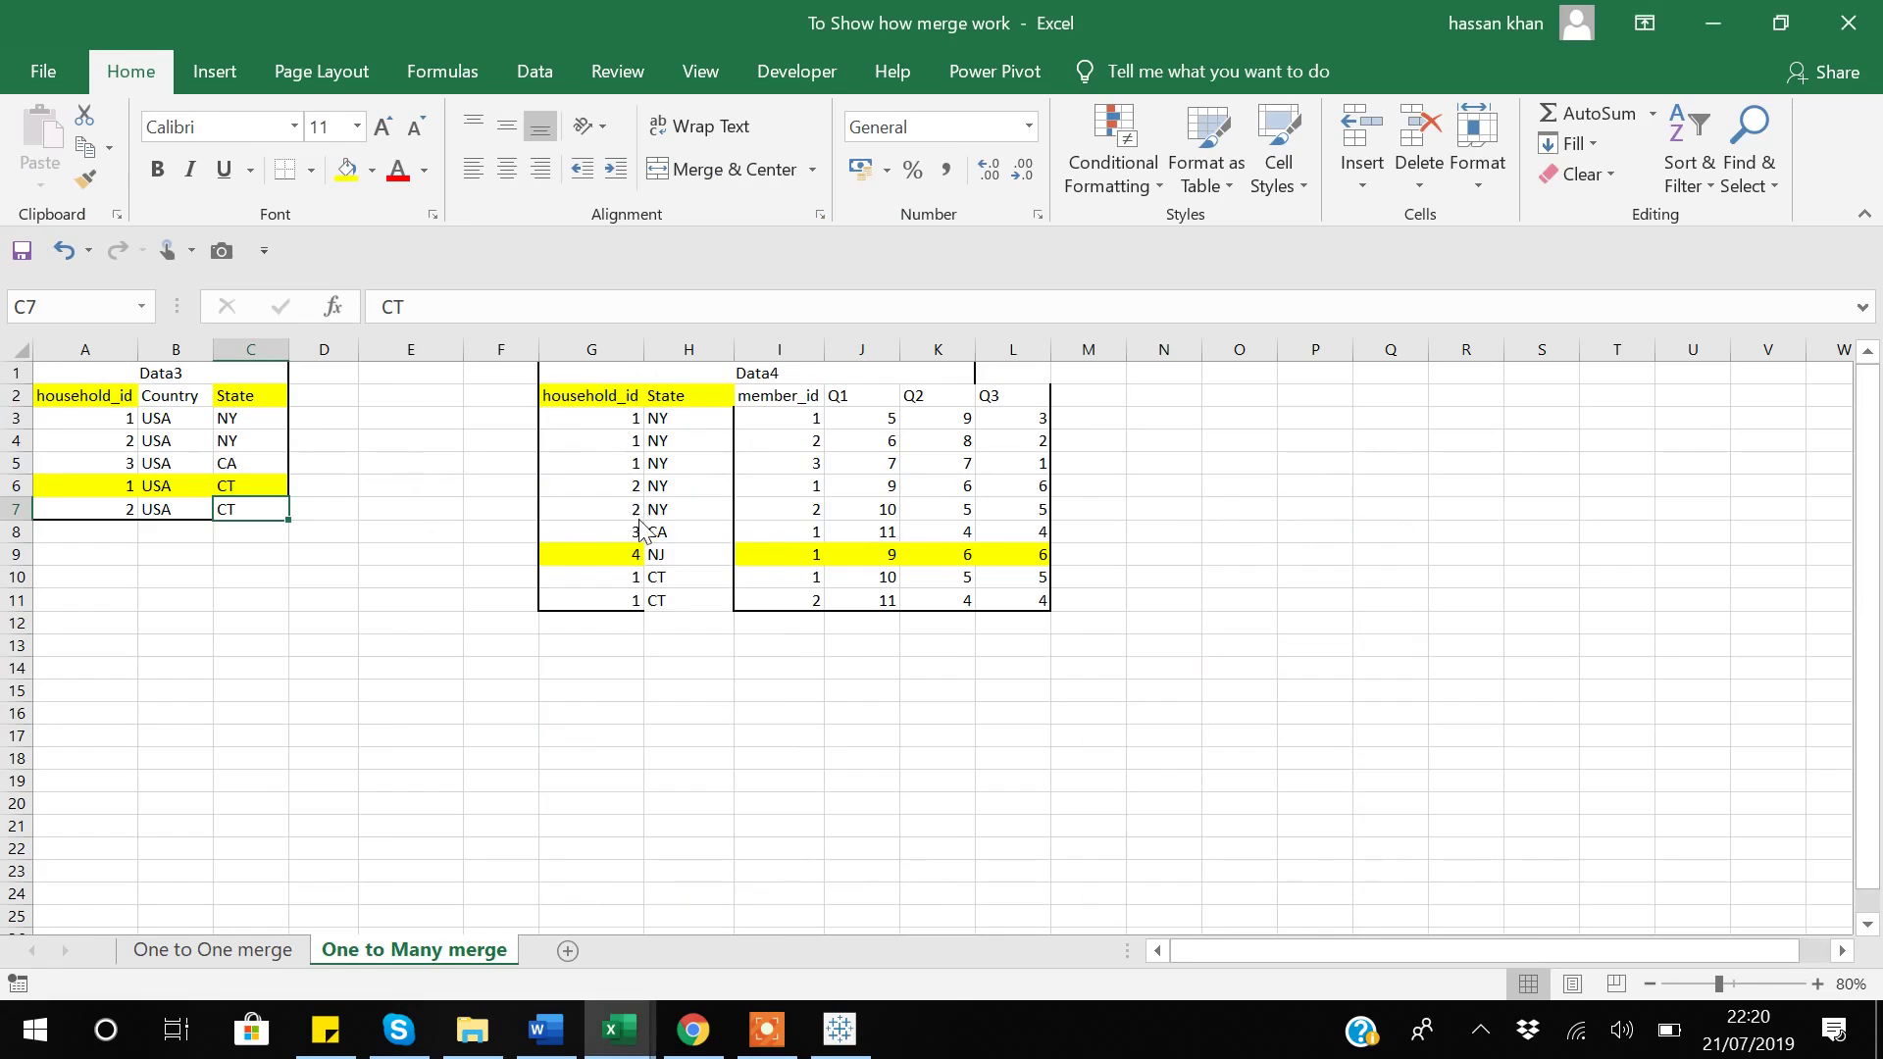
{"action": "key", "text": "alt+Tab"}
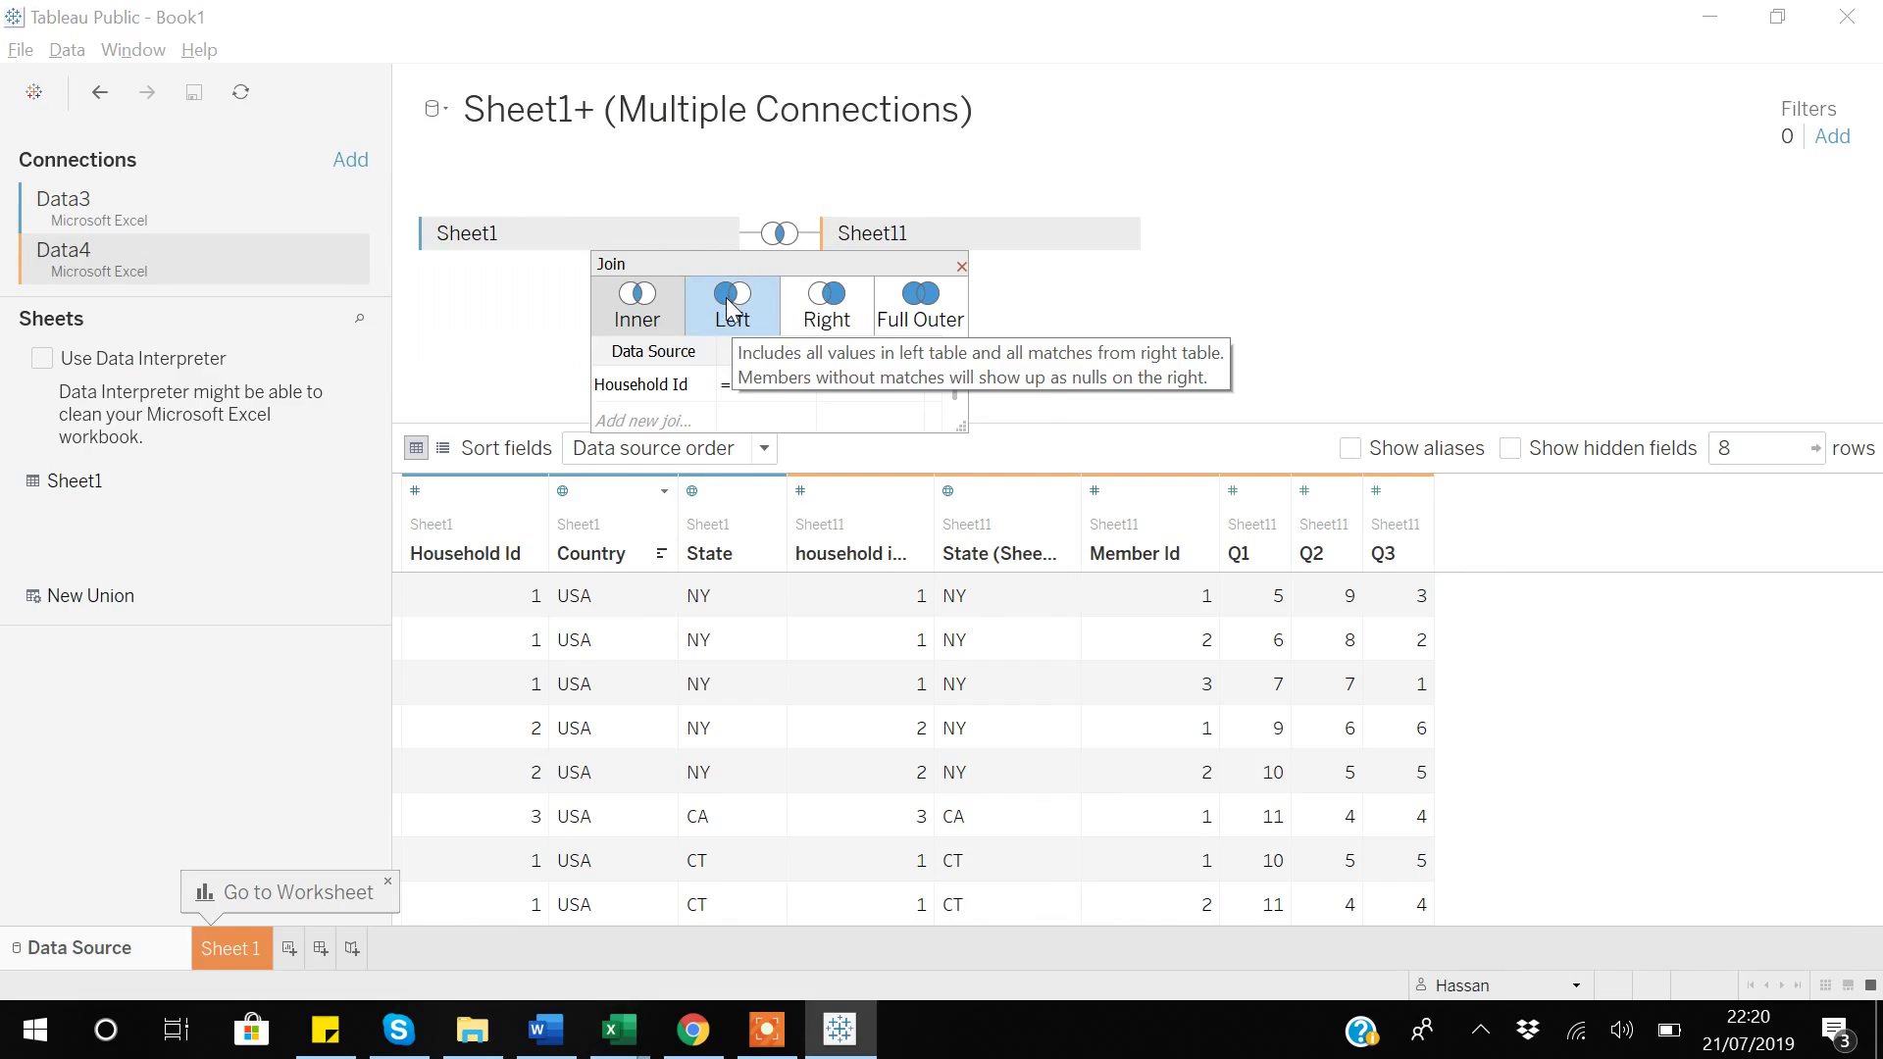
{"action": "key", "text": "alt+Tab"}
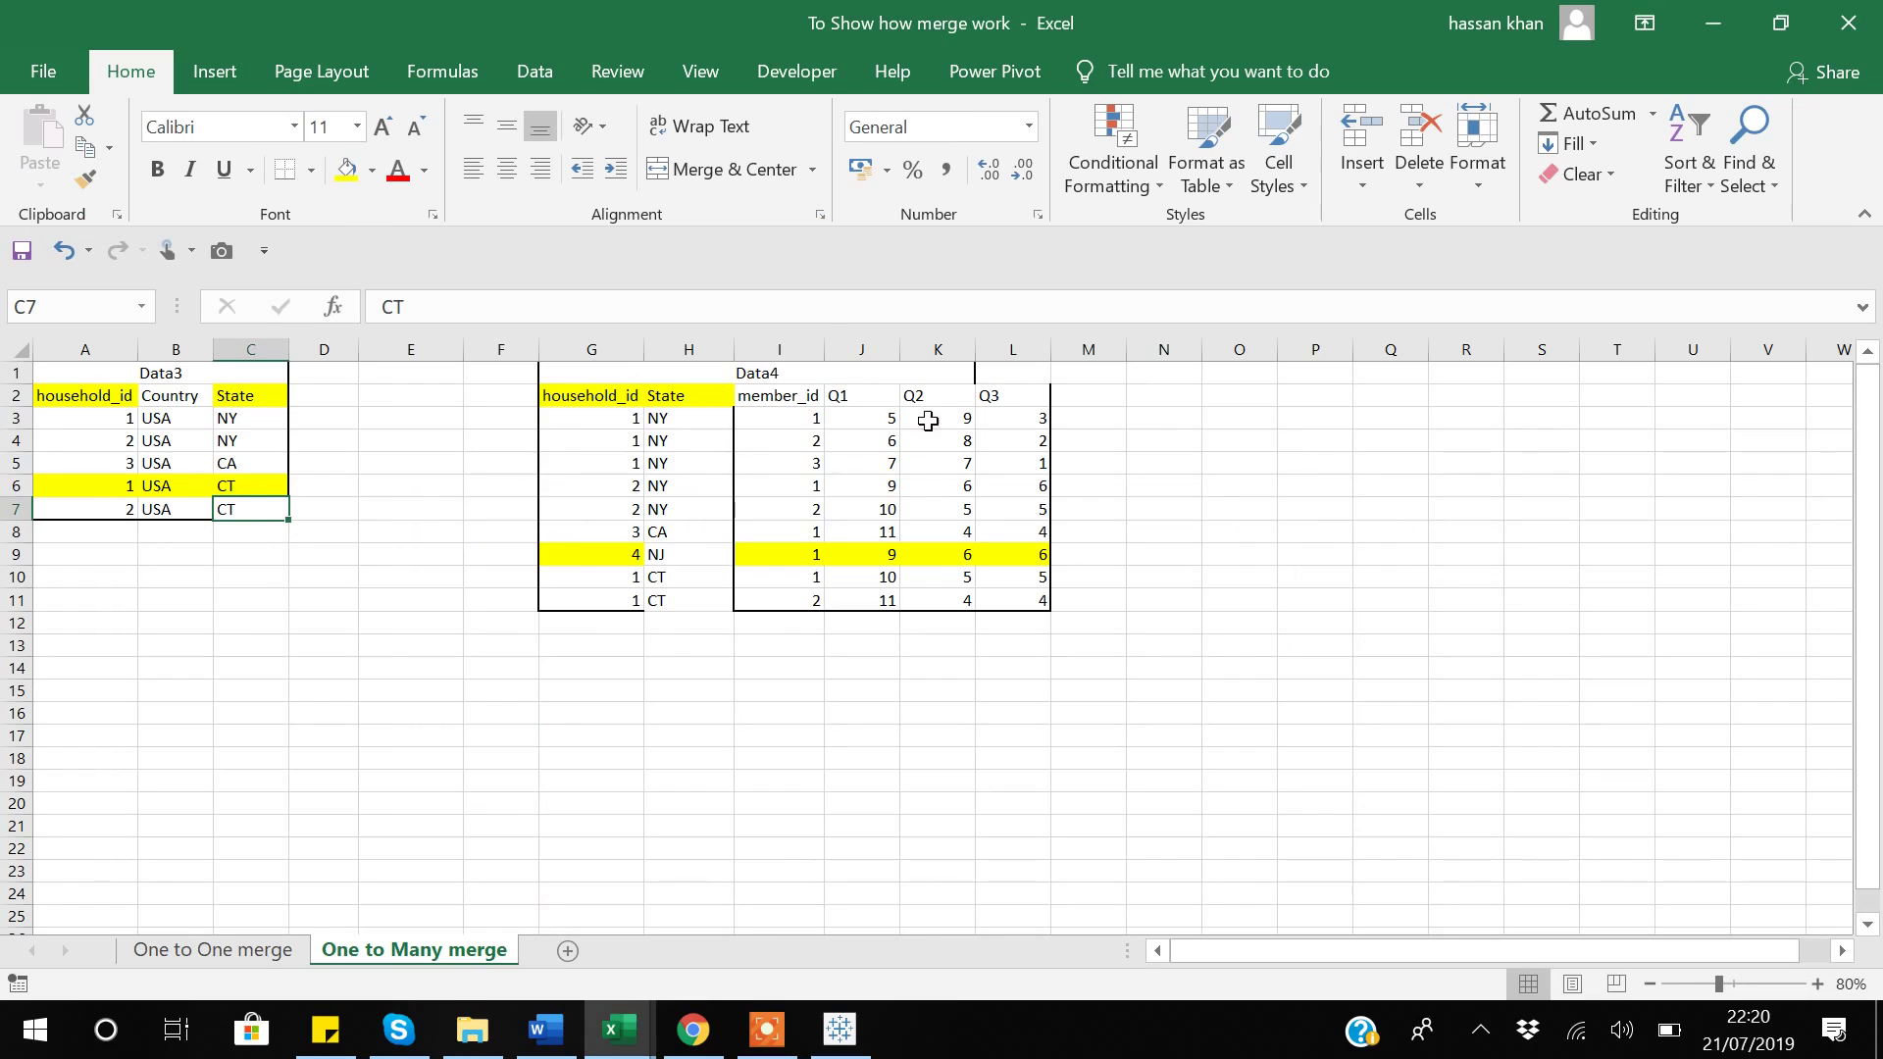
{"action": "key", "text": "alt+Tab"}
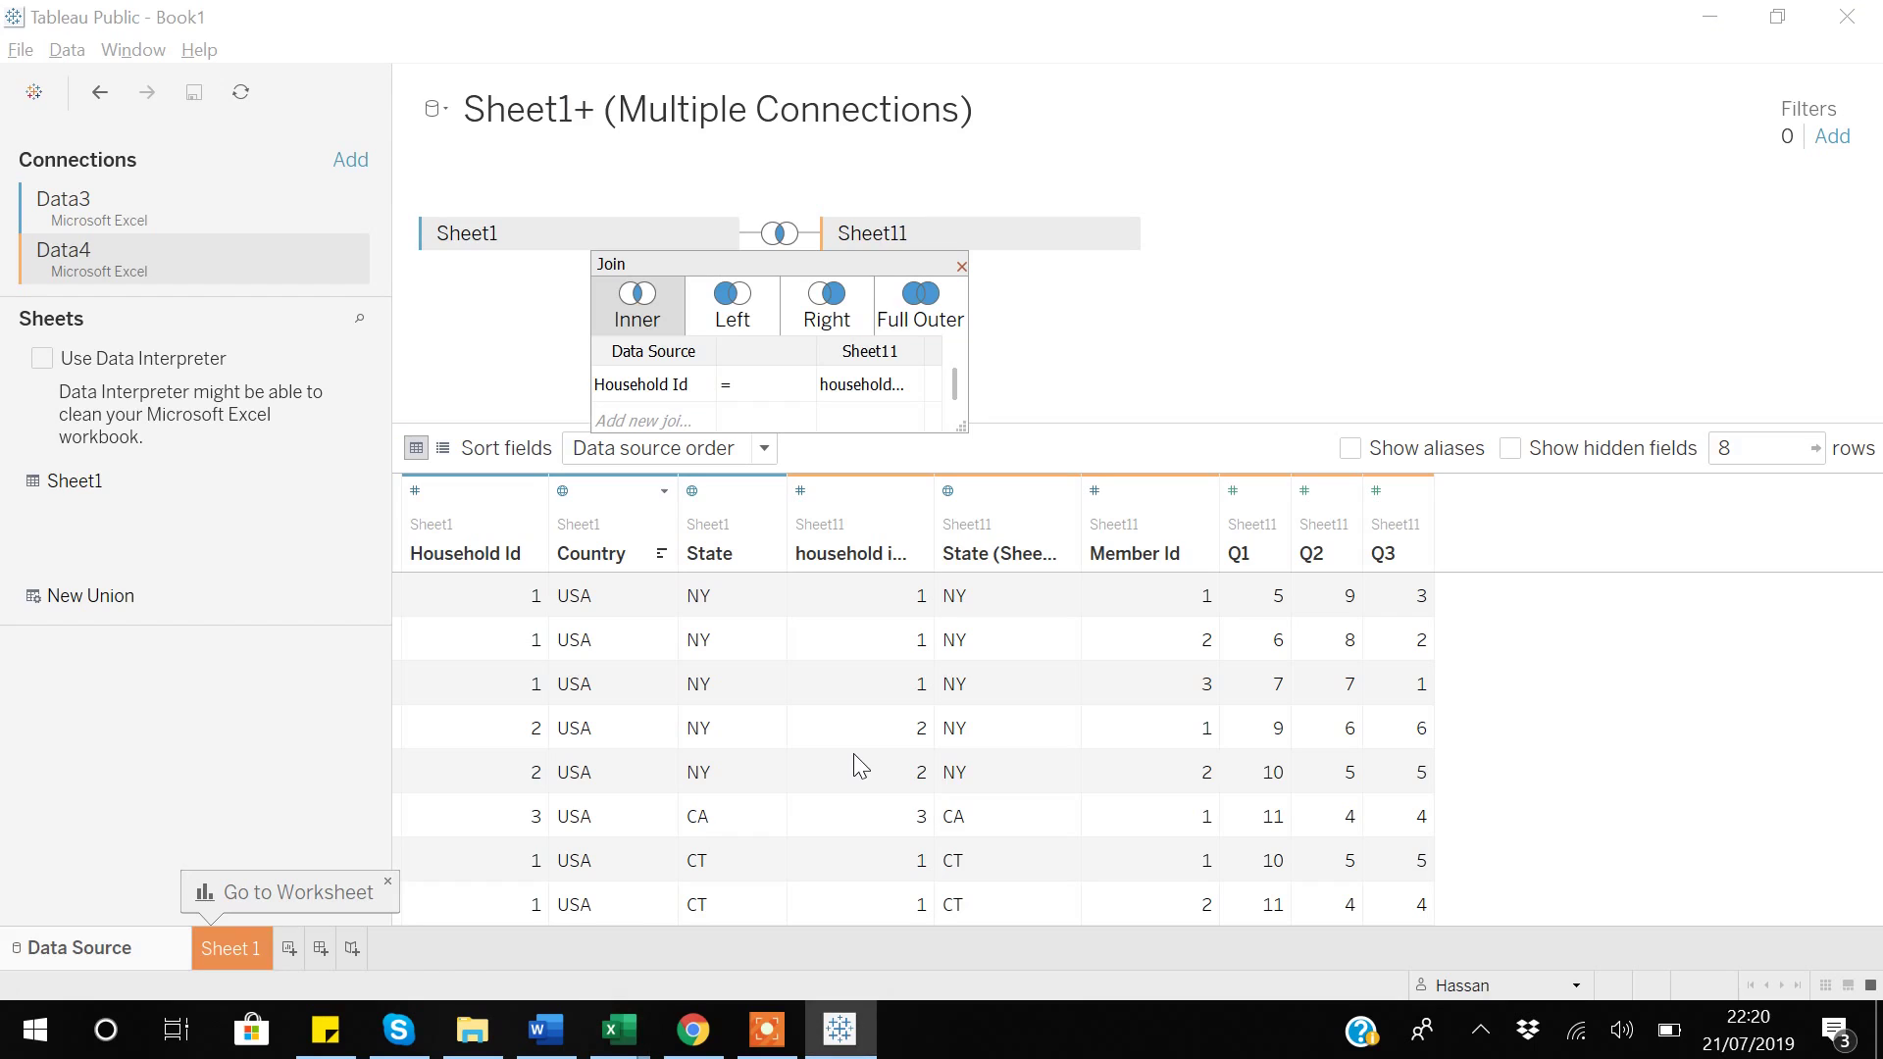
Step: Change the join between Sheet1 and Sheet11 to Left and compare its last rows with the Excel tables
{"action": "left_click", "coordinate": [731, 322]}
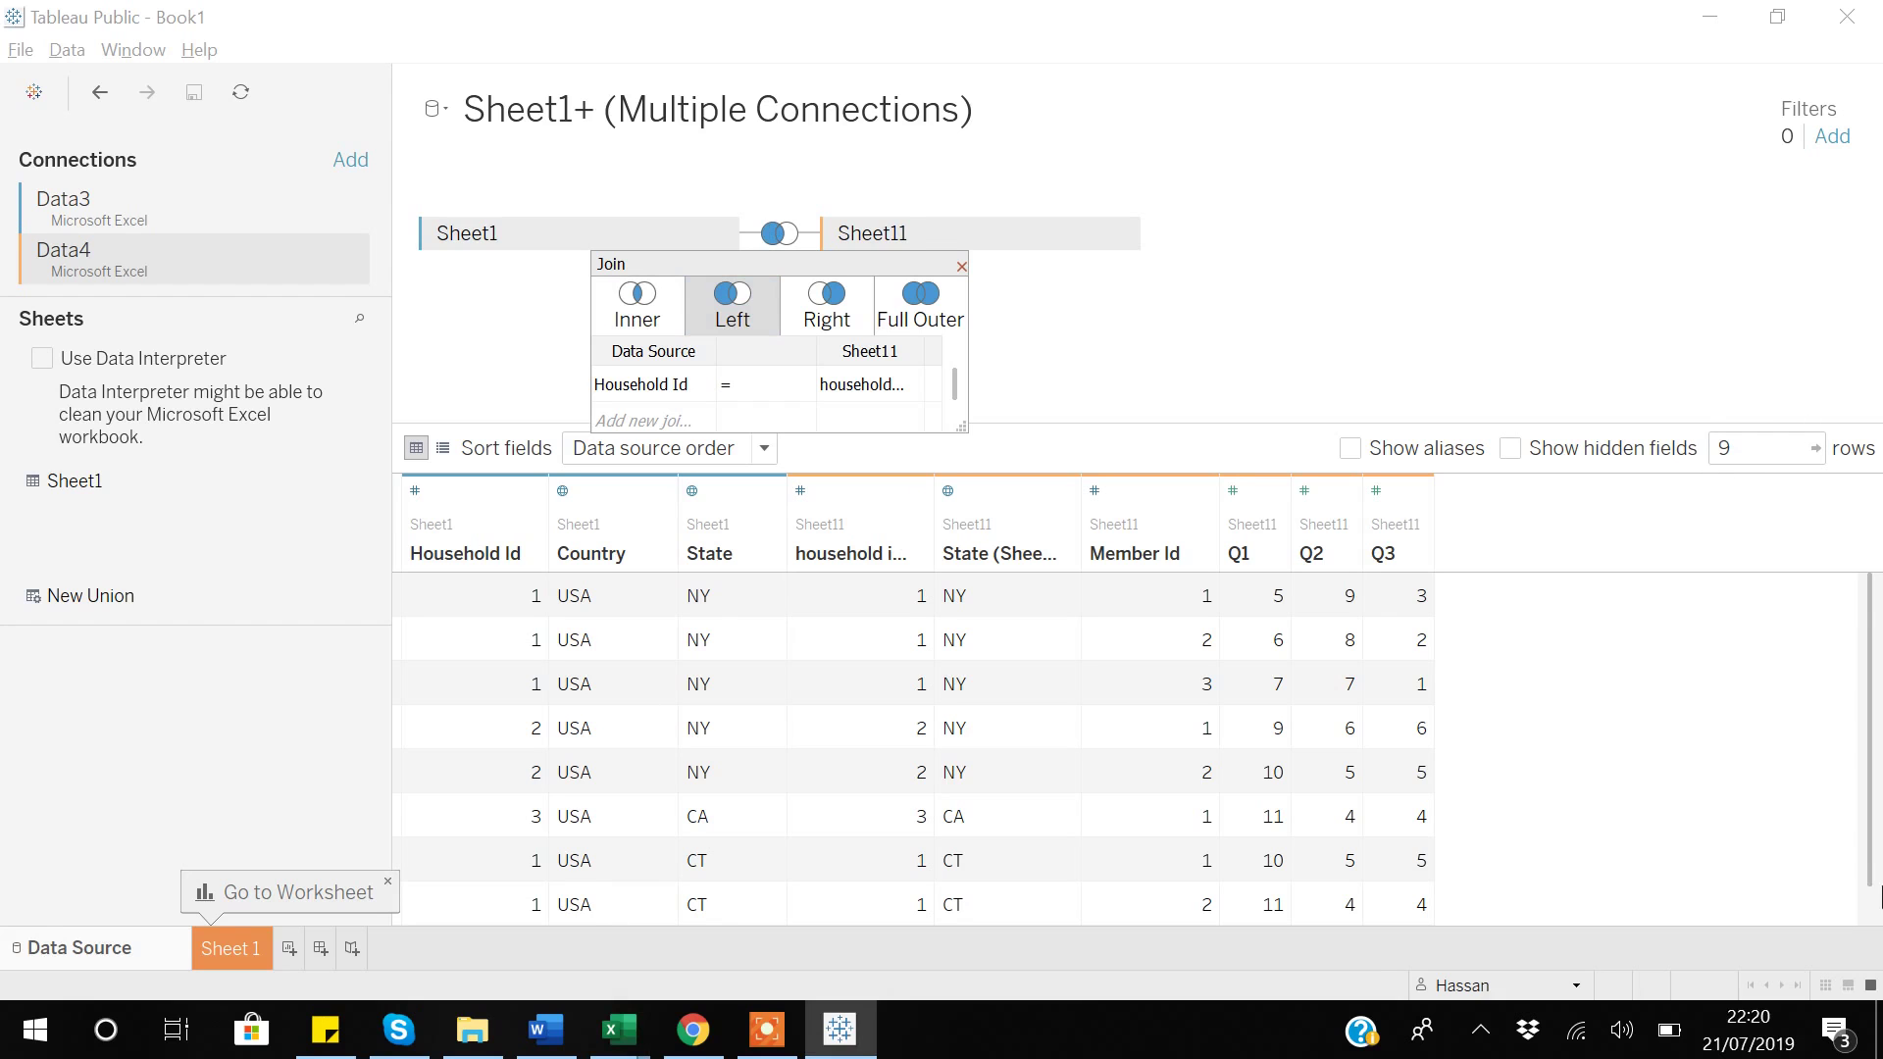
{"action": "scroll", "coordinate": [1875, 921], "scroll_direction": "down", "scroll_amount": 1}
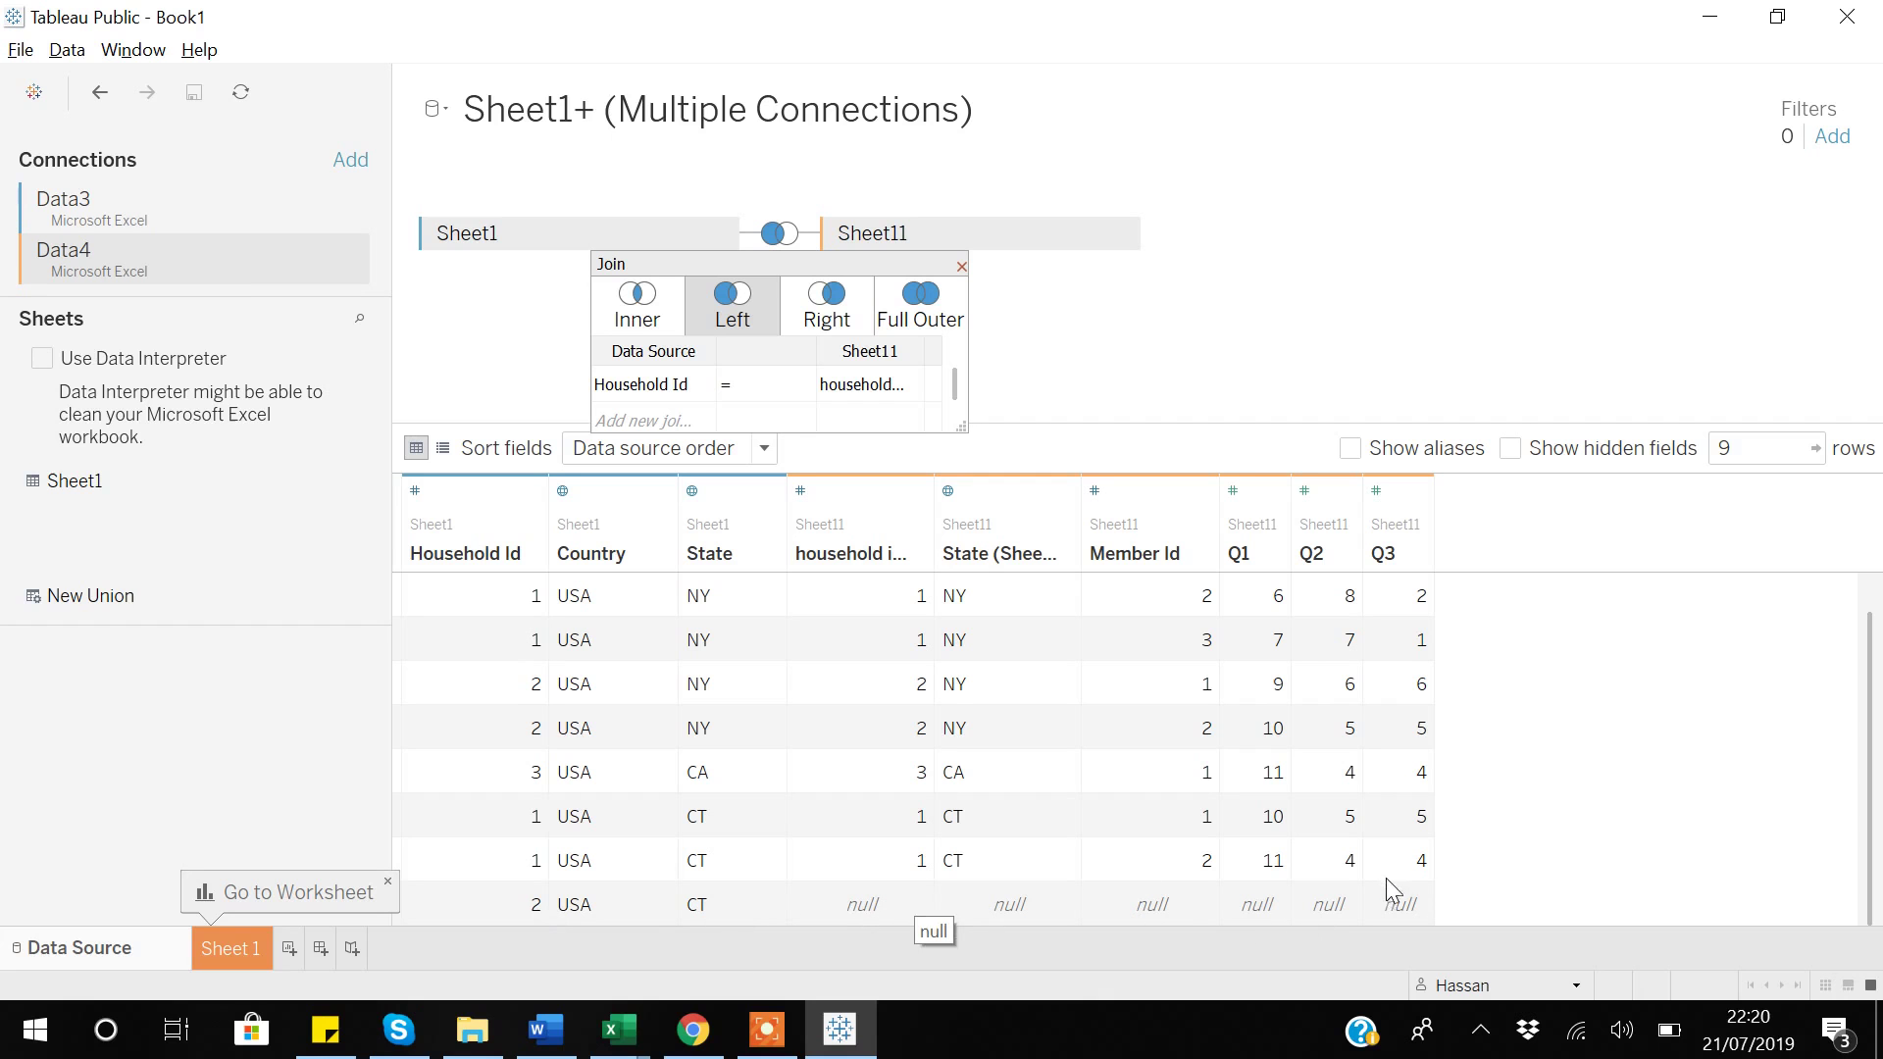
{"action": "key", "text": "alt+Tab"}
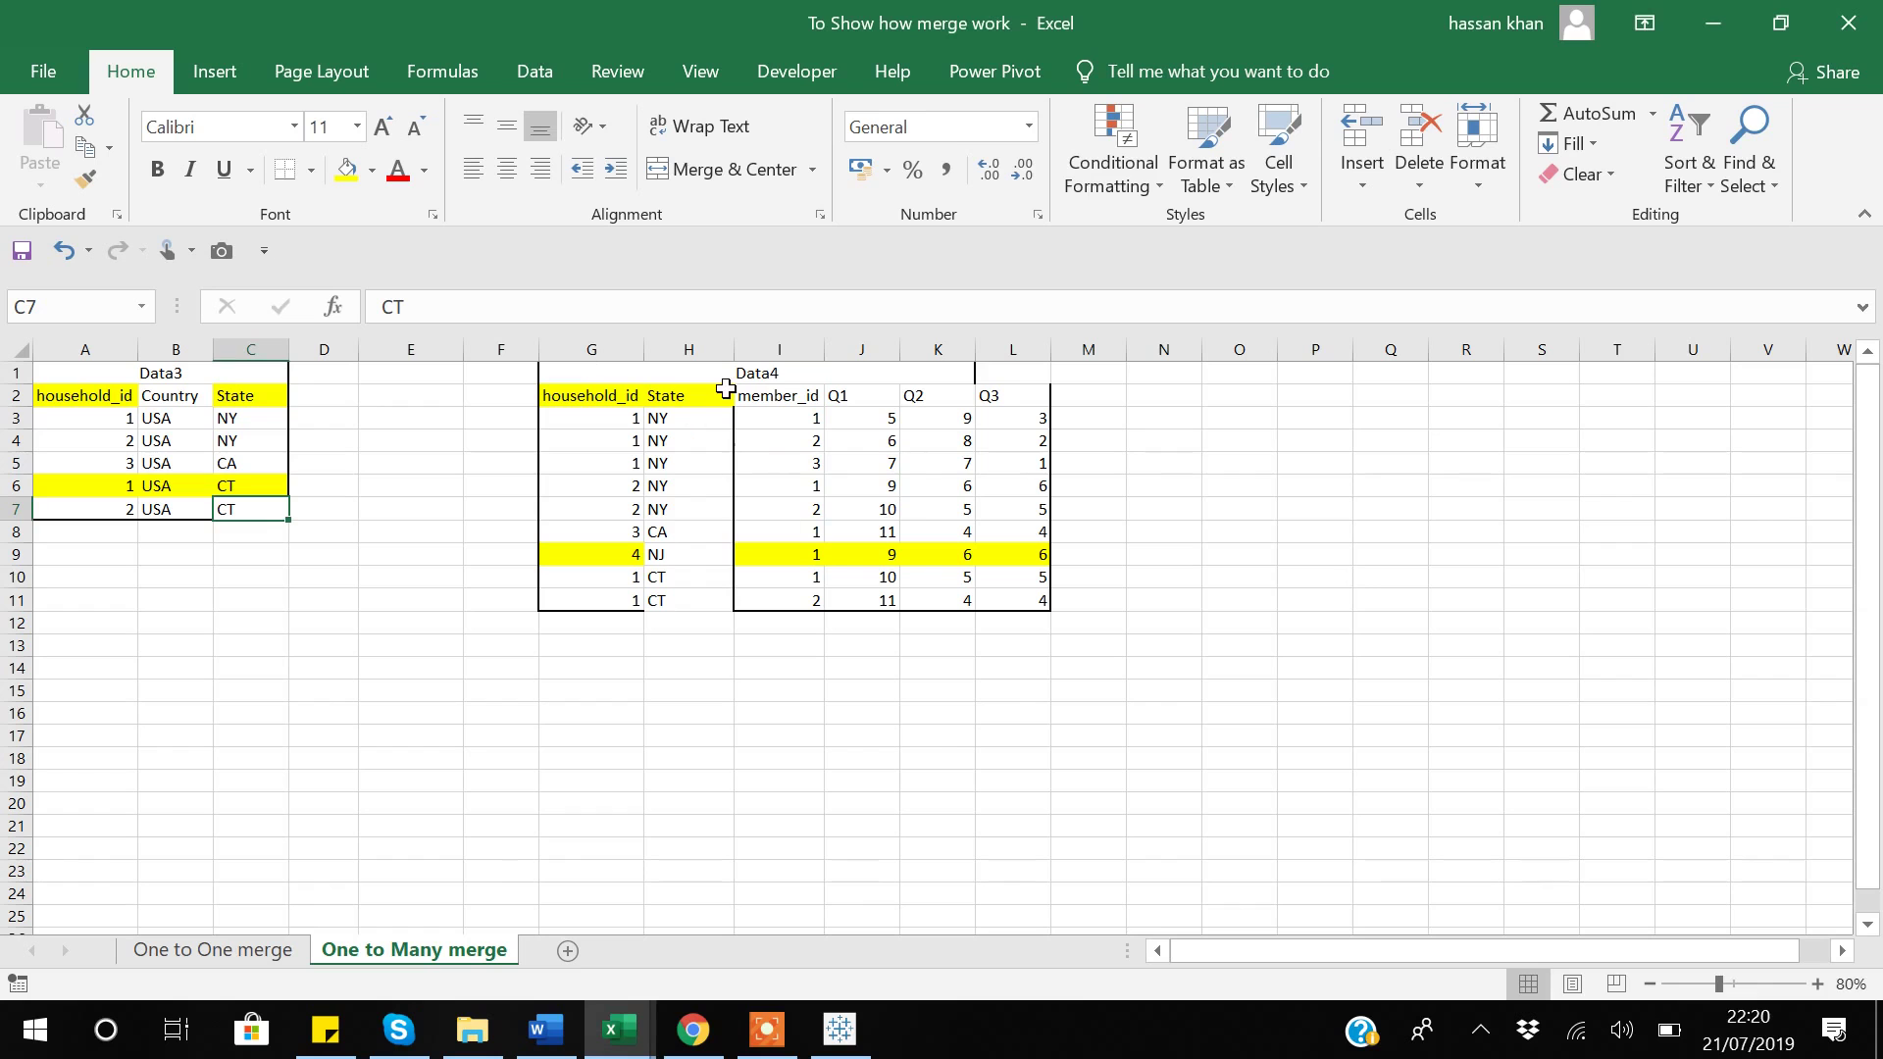
{"action": "key", "text": "alt+Tab"}
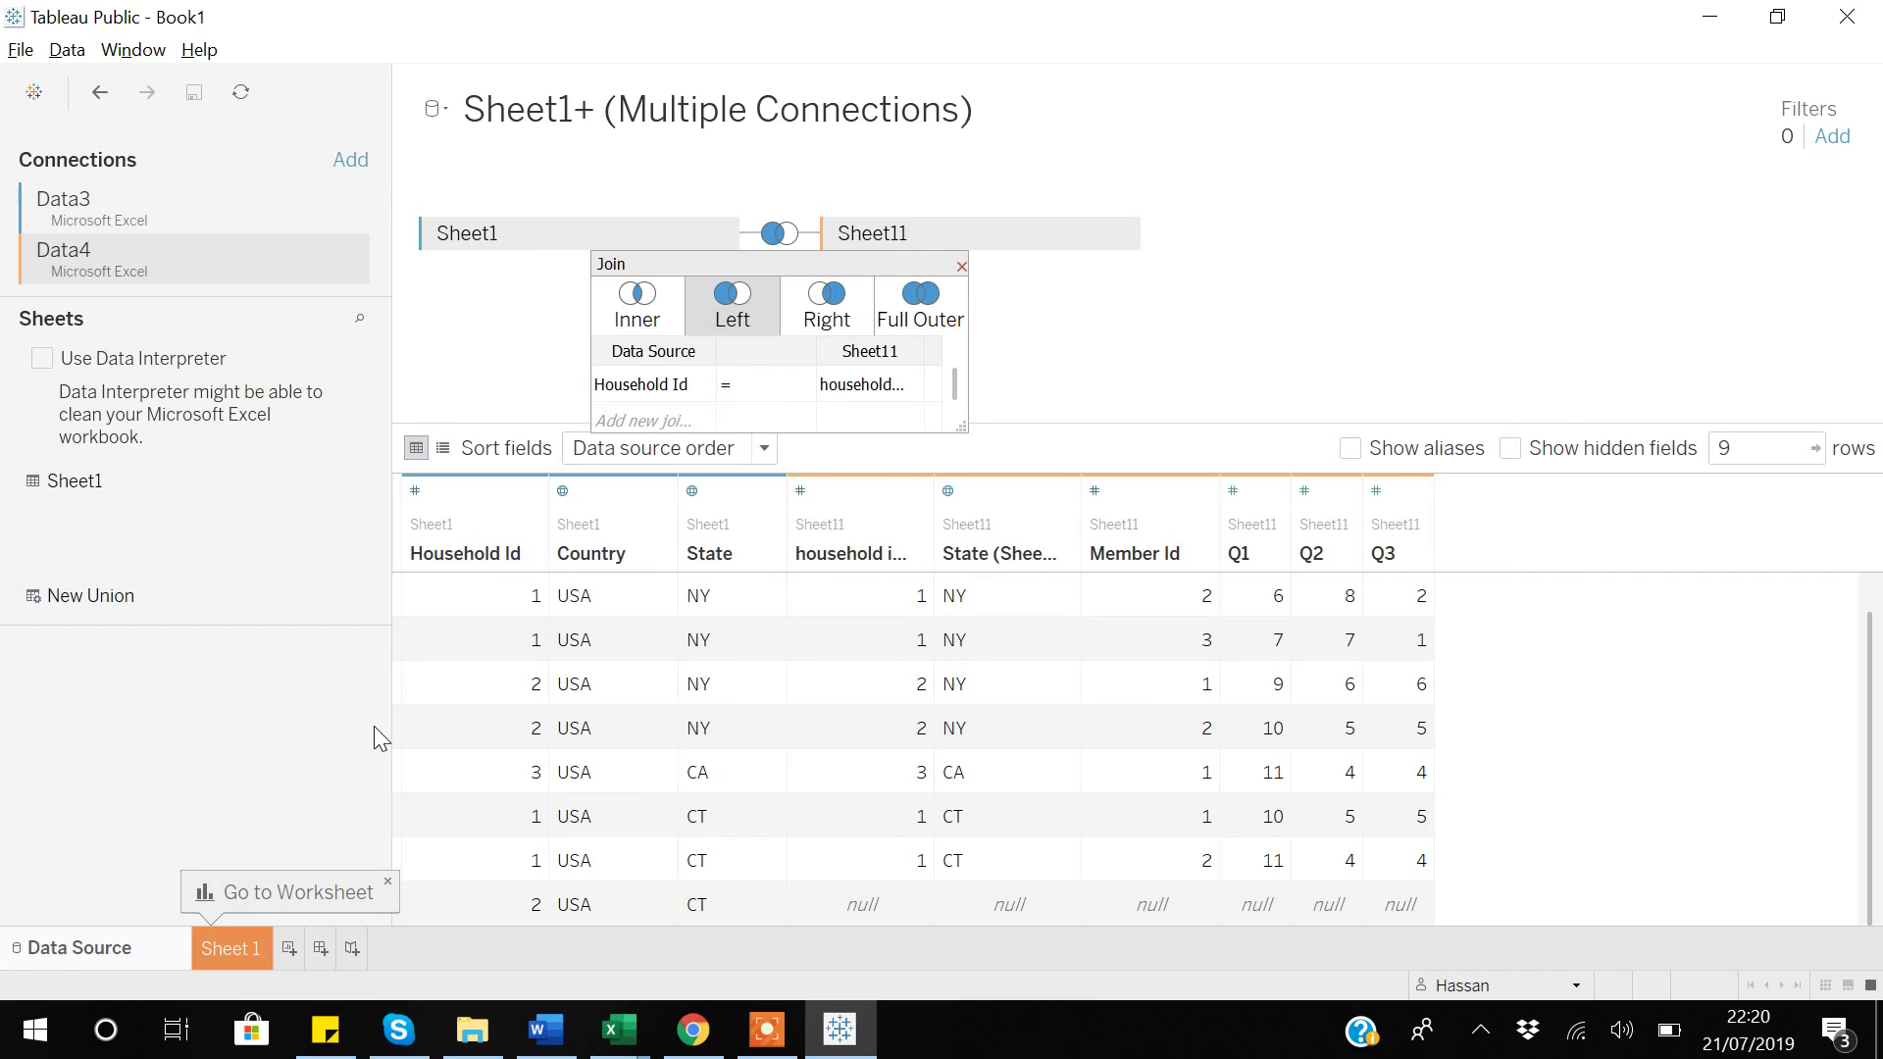
Step: Change the join to Right and compare the row for household 4 in NJ with the Data3 and Data4 tables in Excel
{"action": "left_click", "coordinate": [833, 323]}
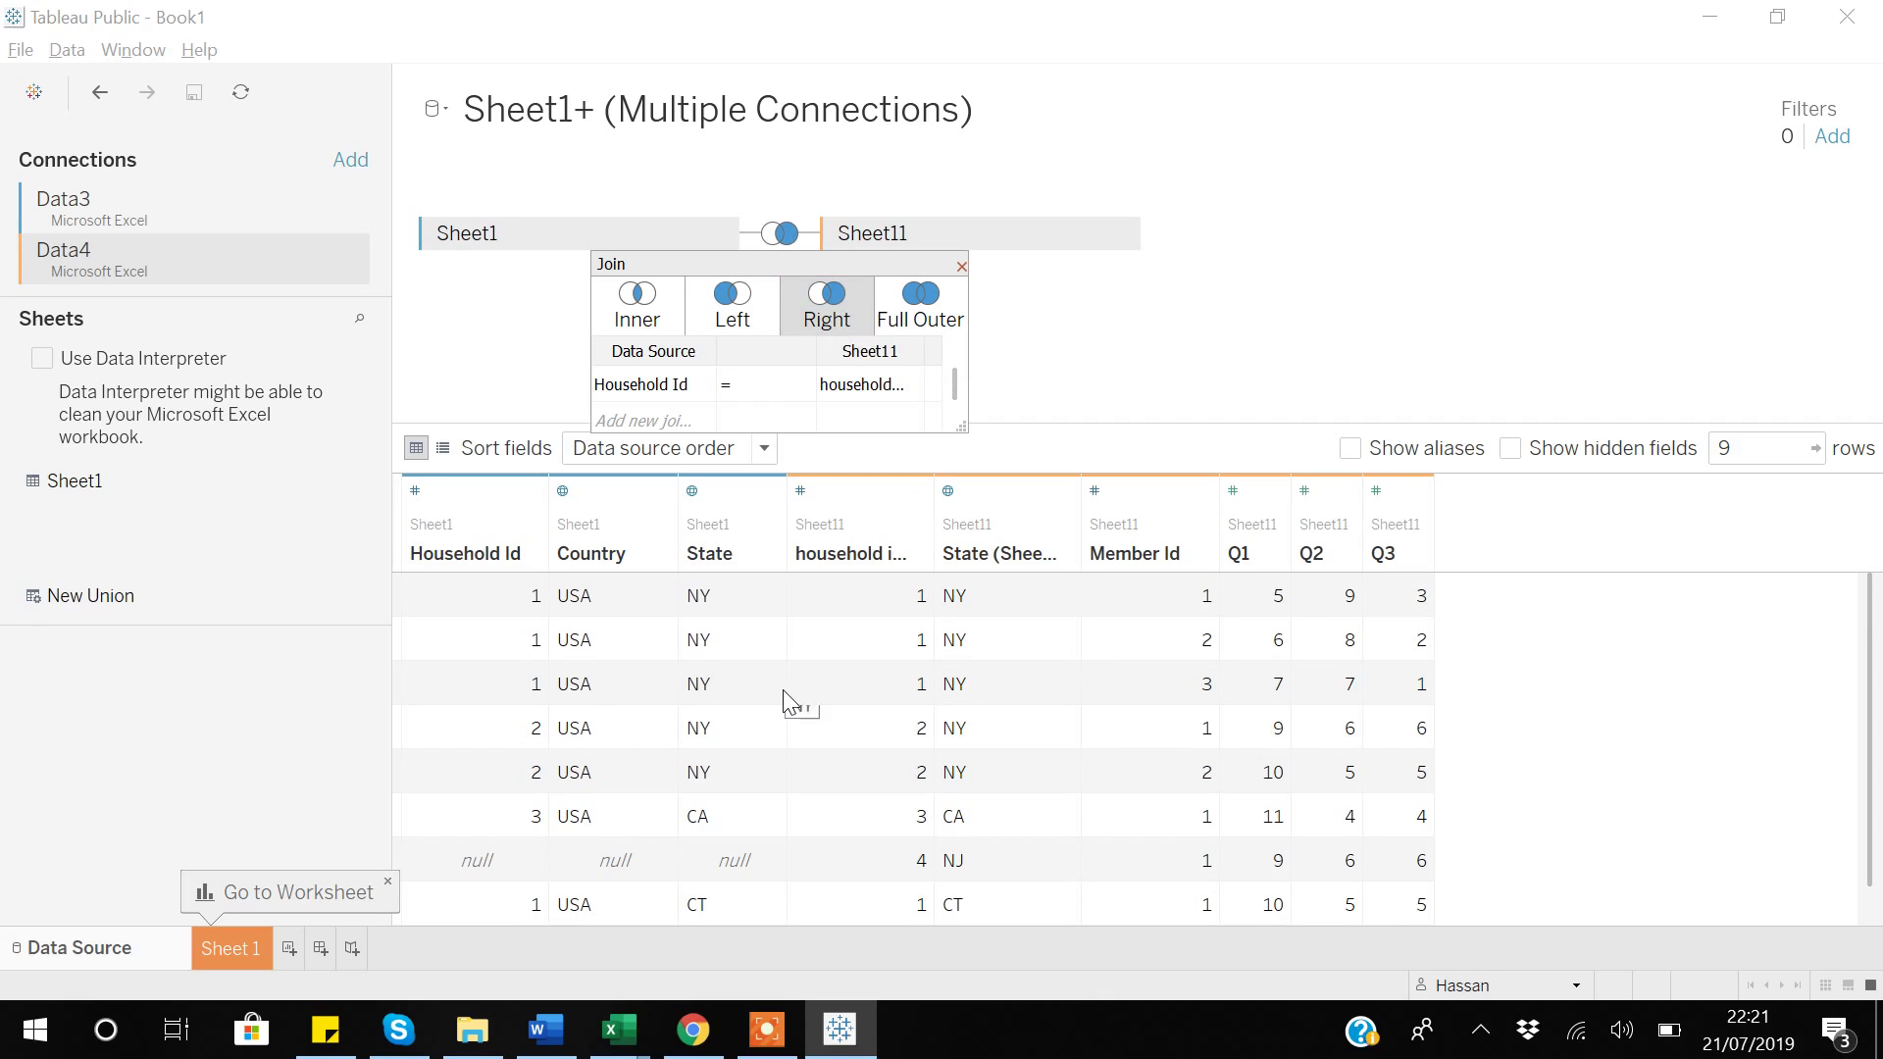
{"action": "key", "text": "alt+Tab"}
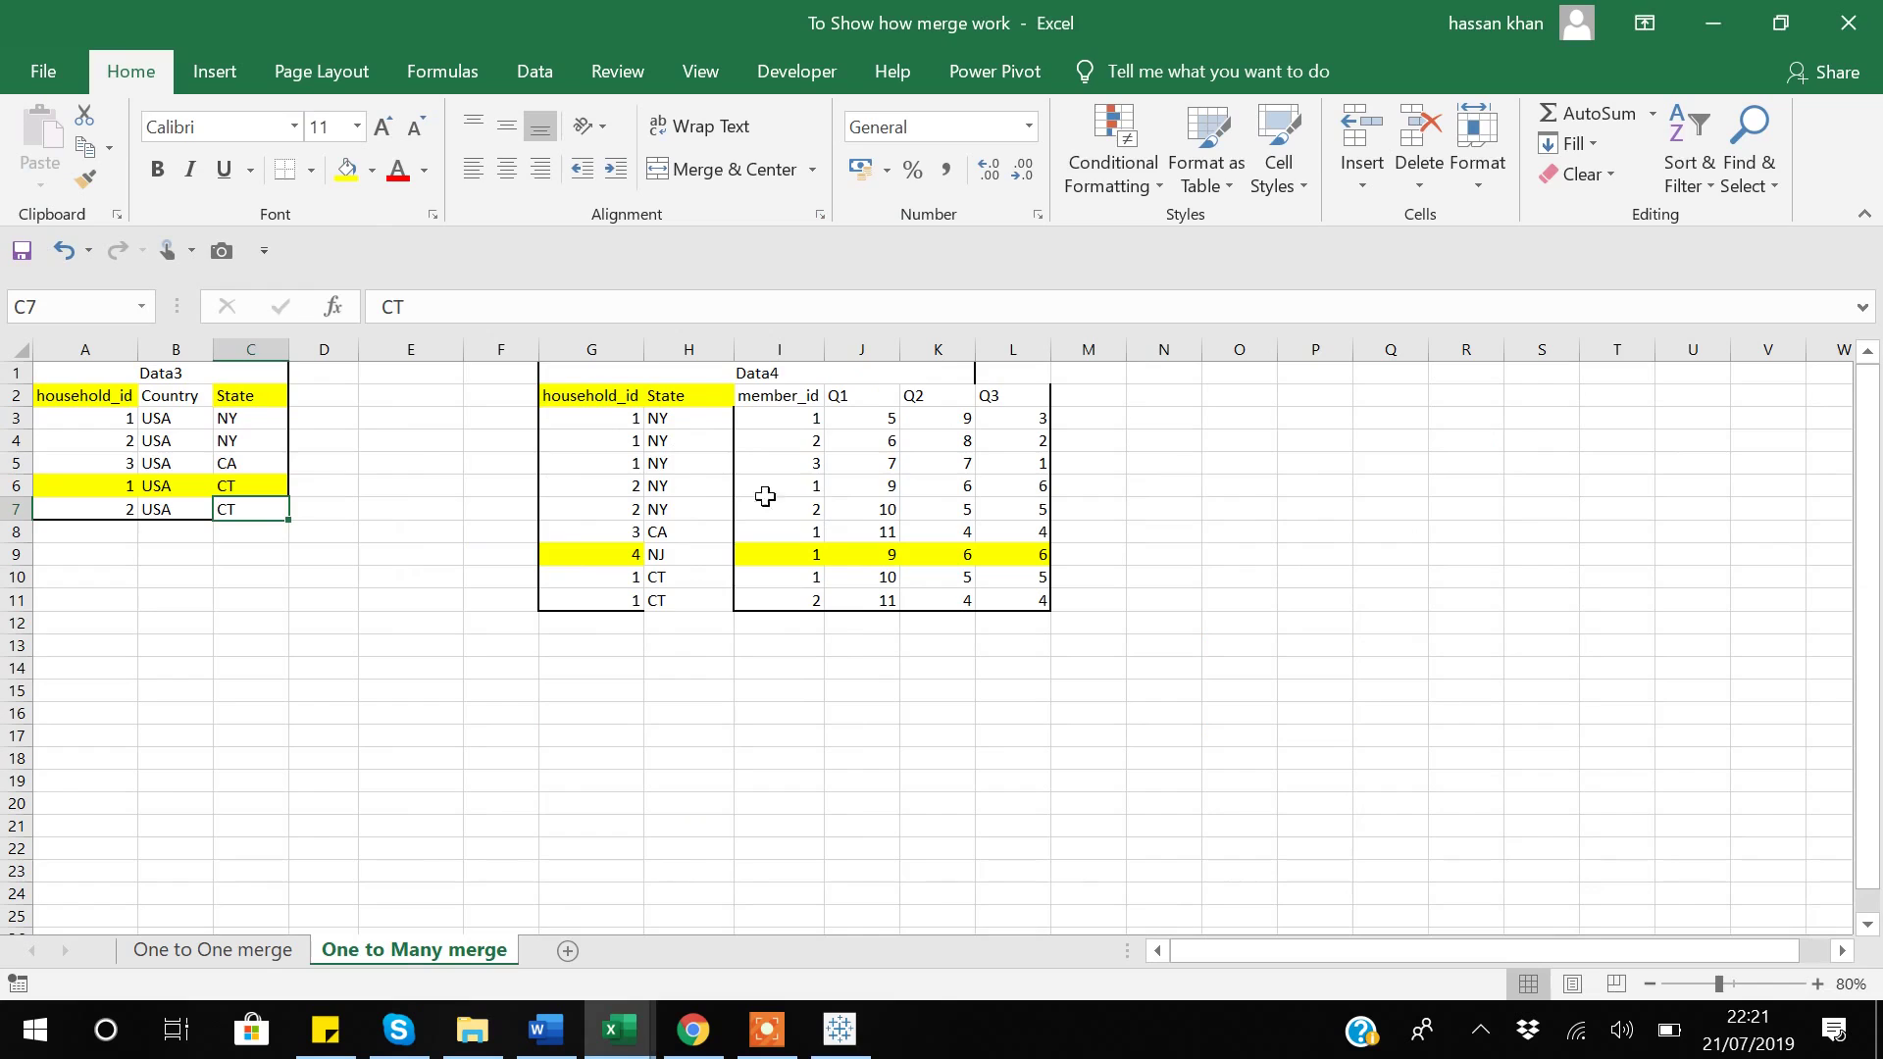
{"action": "key", "text": "alt+Tab"}
{"action": "key", "text": "alt+Tab"}
{"action": "key", "text": "alt+Tab"}
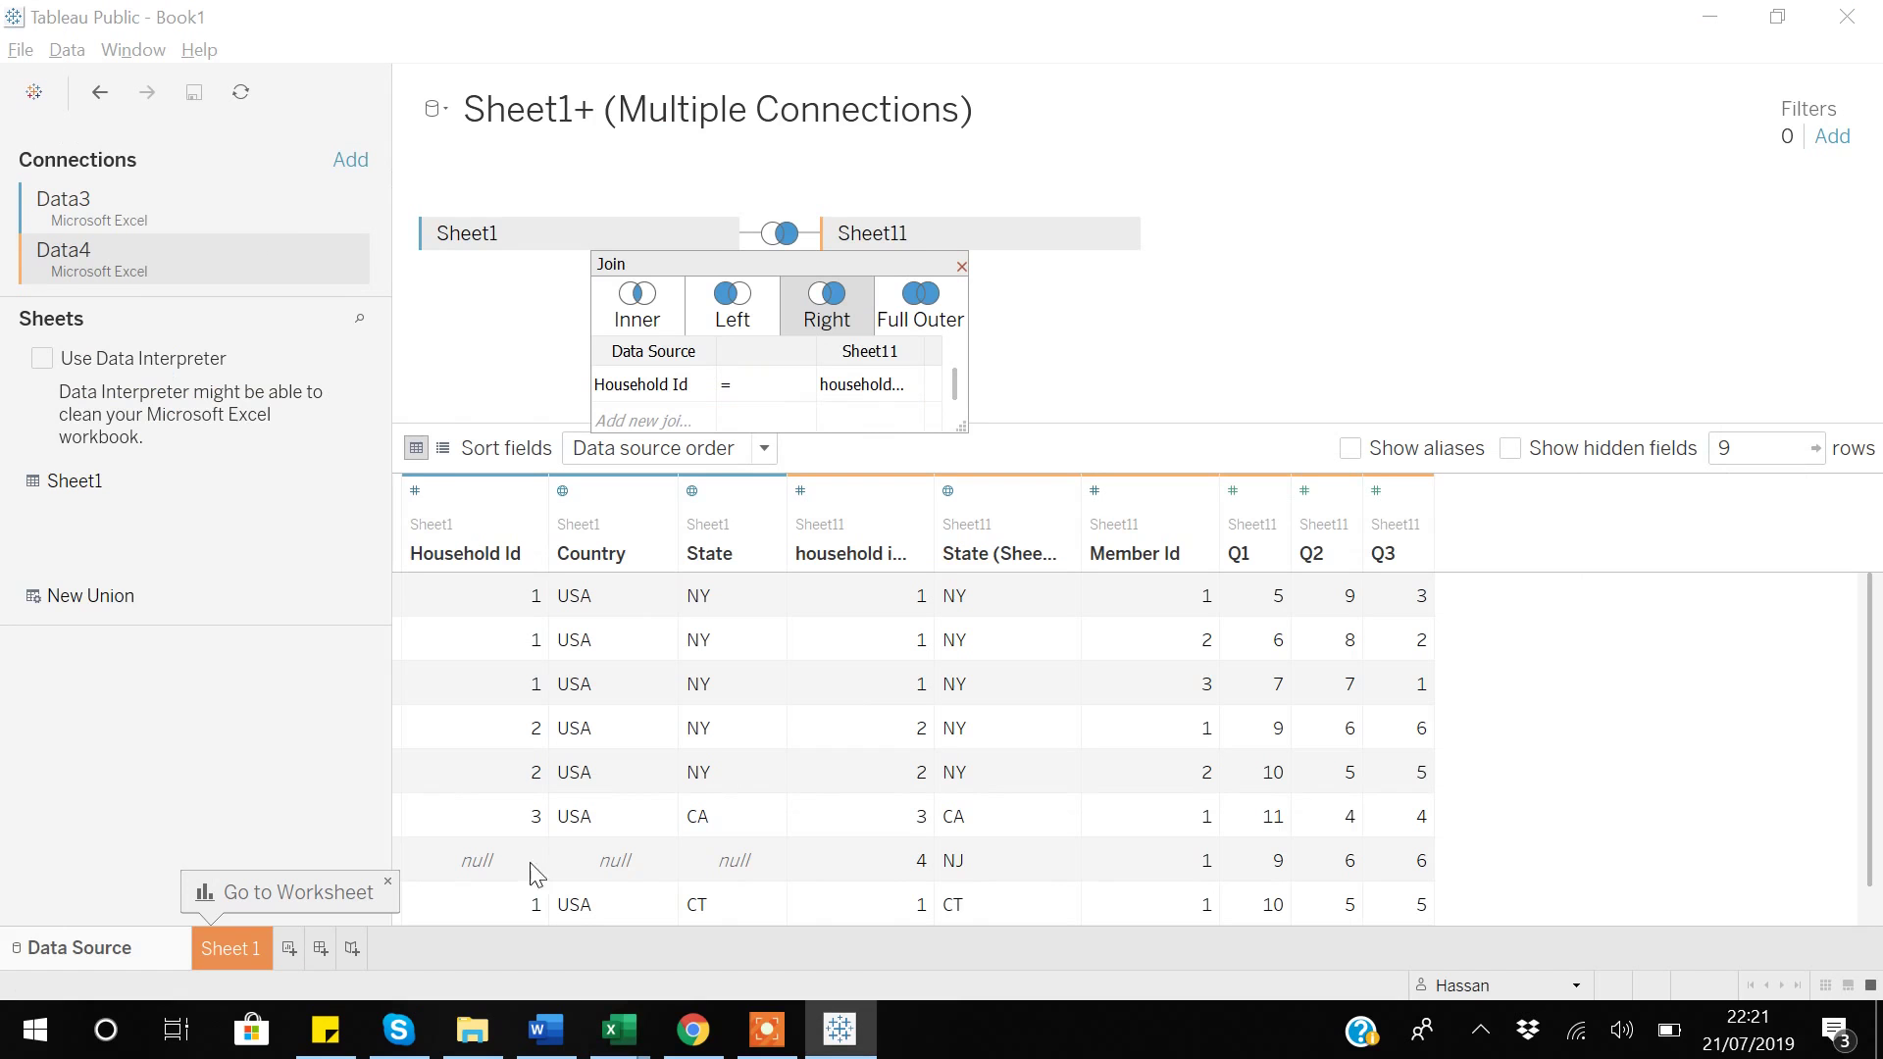
{"action": "left_click", "coordinate": [912, 863]}
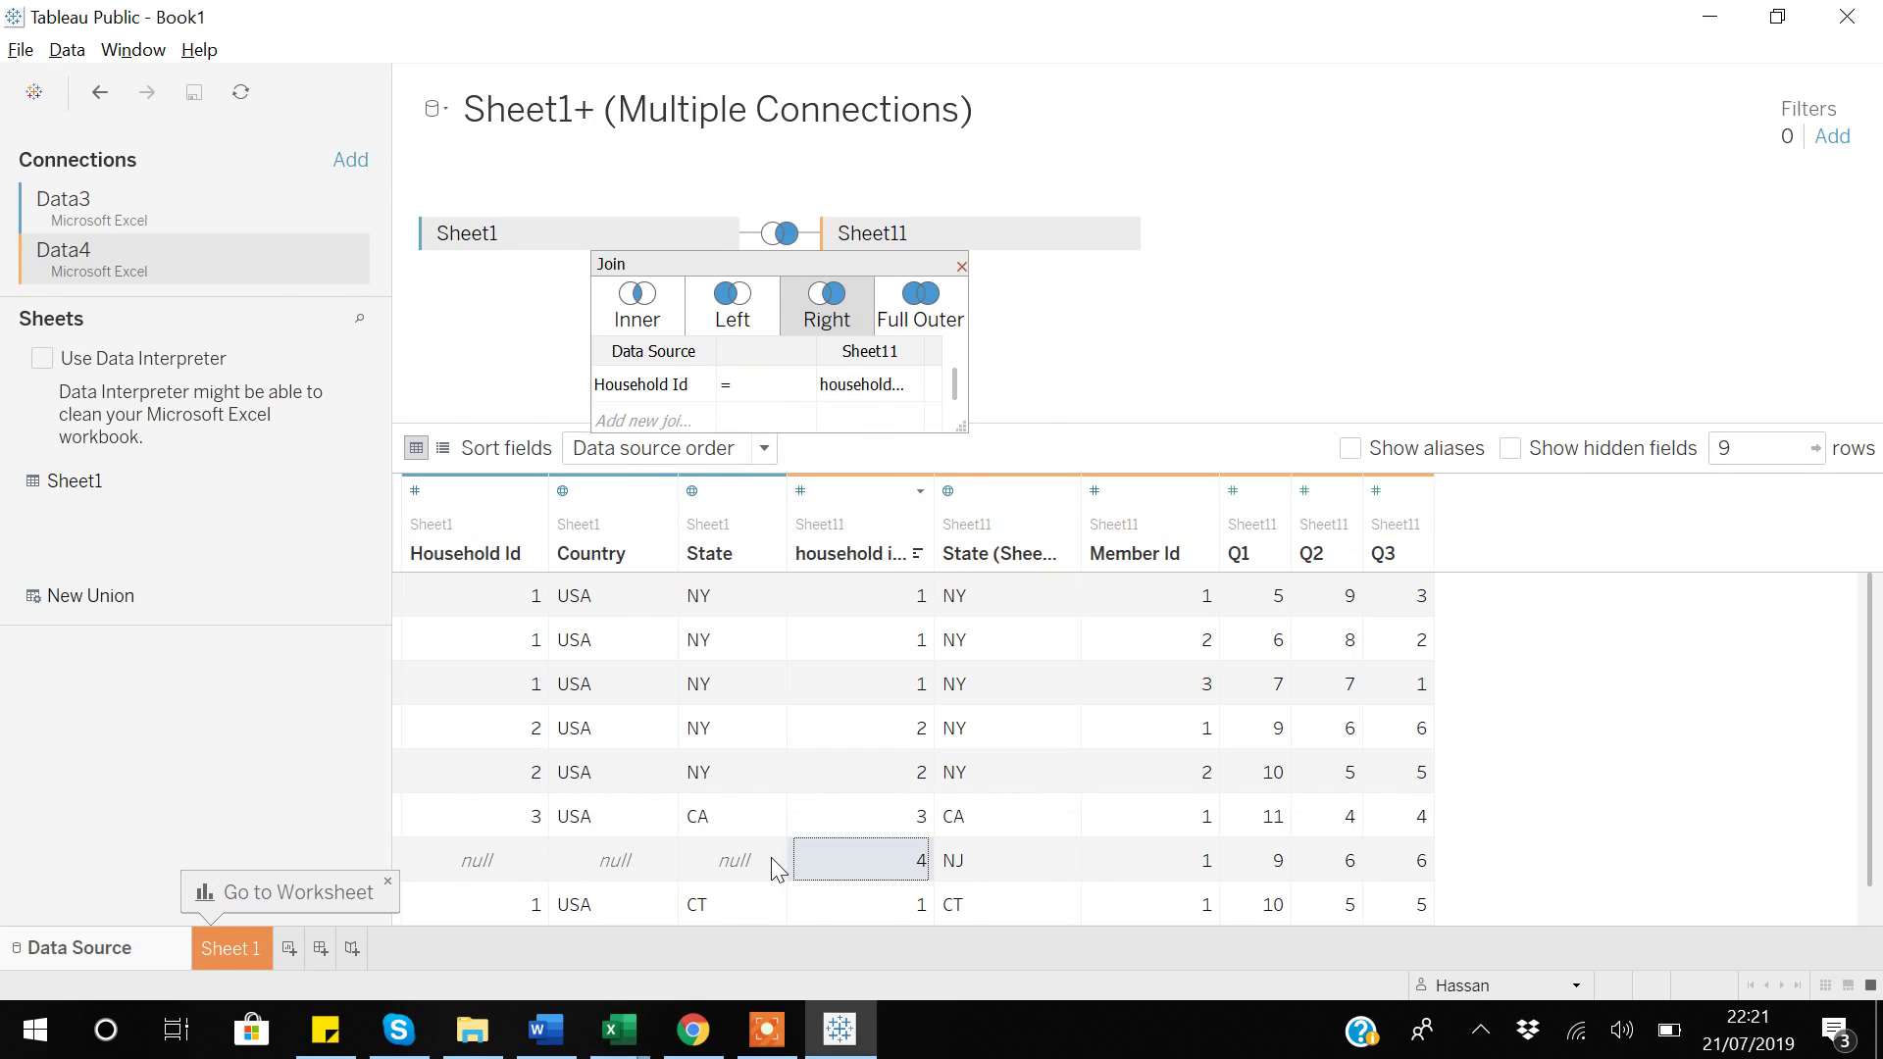
{"action": "key", "text": "alt+Tab"}
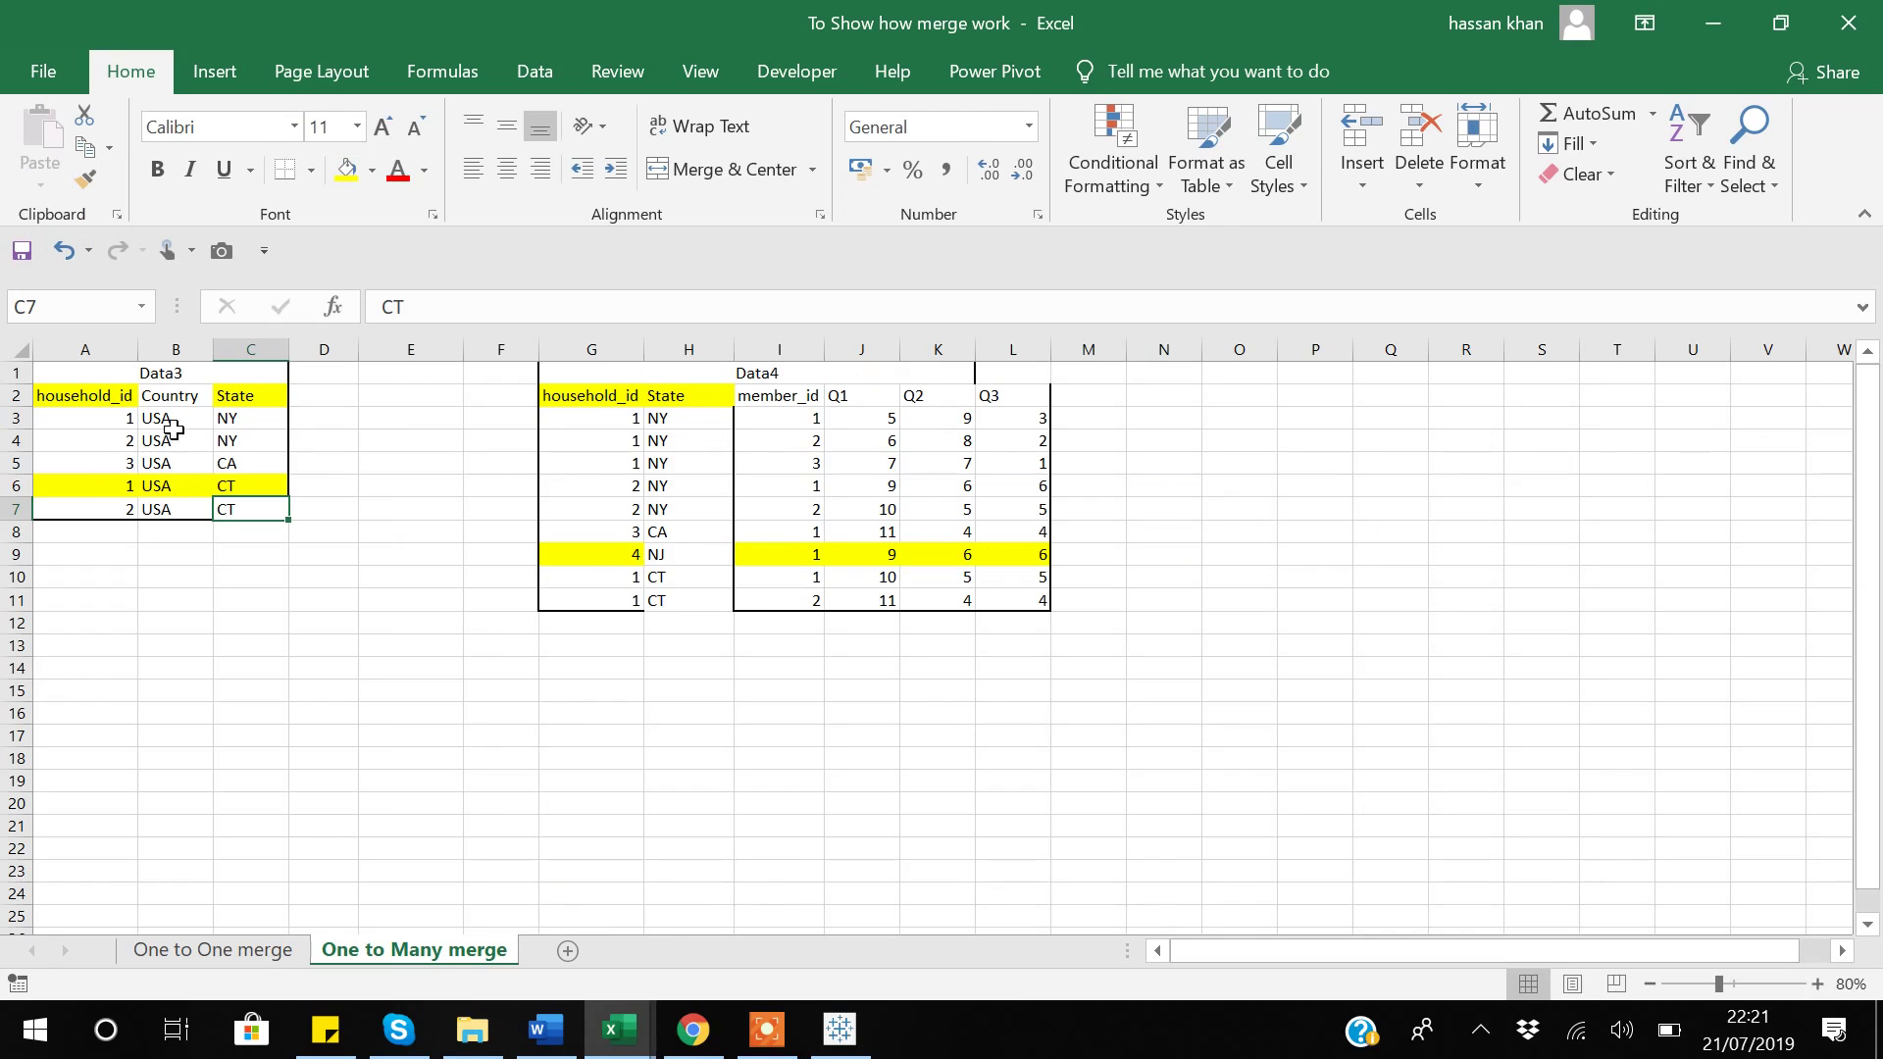
{"action": "key", "text": "alt+Tab"}
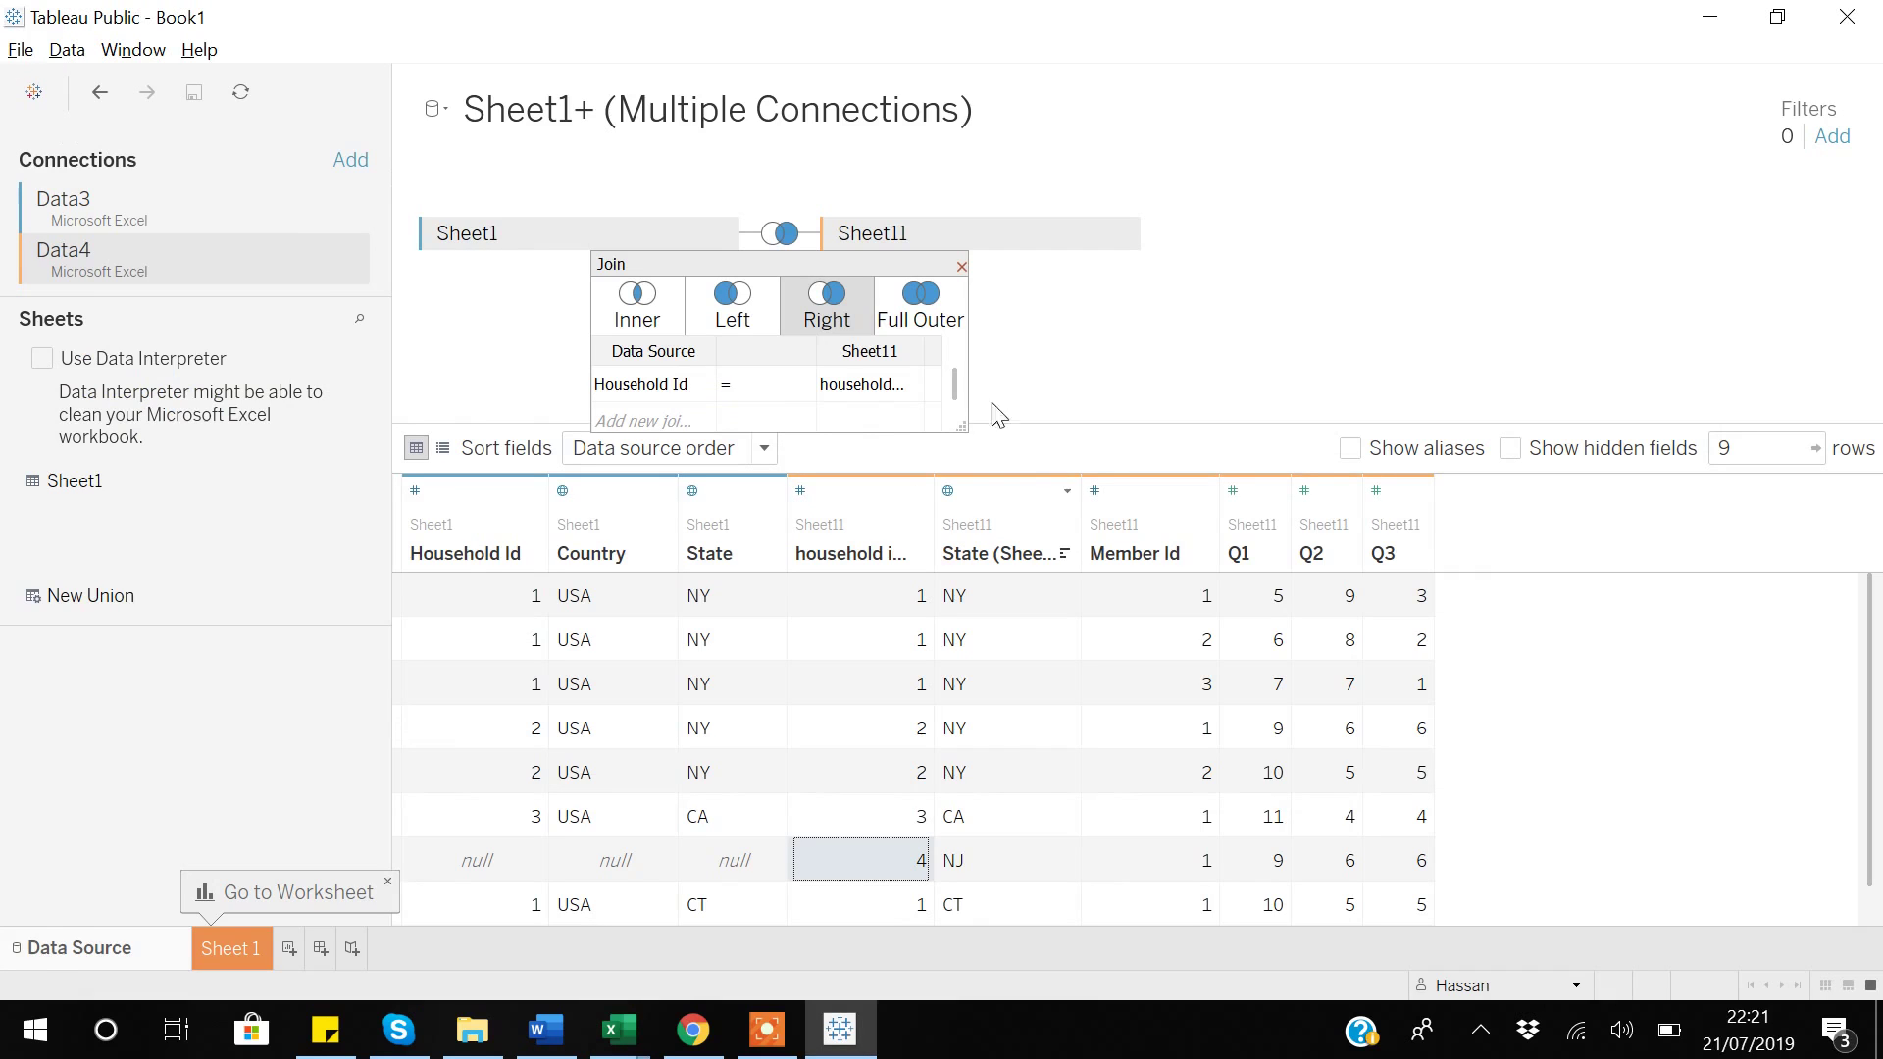
Step: Change the join between Sheet1 and Sheet11 to Full Outer and inspect the joined fields in the Sheet 1 worksheet
{"action": "left_click", "coordinate": [893, 327]}
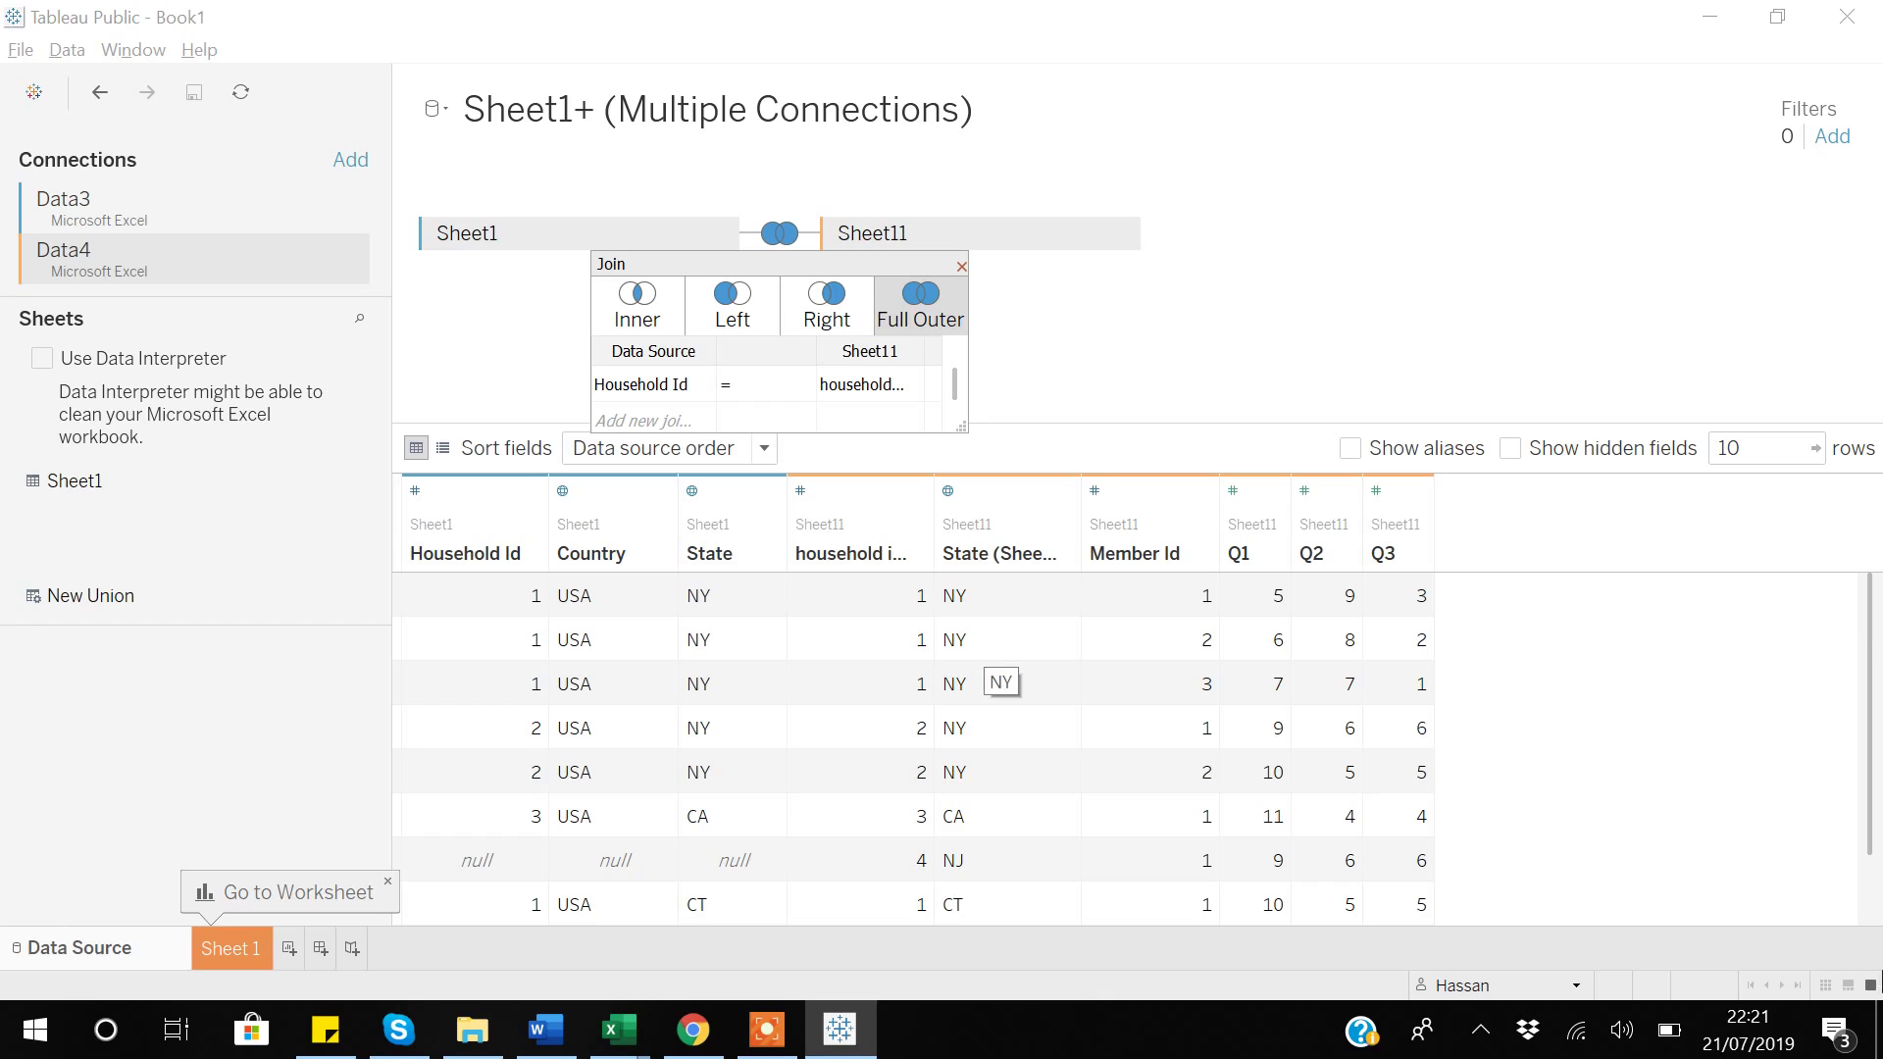
{"action": "left_click", "coordinate": [1873, 922]}
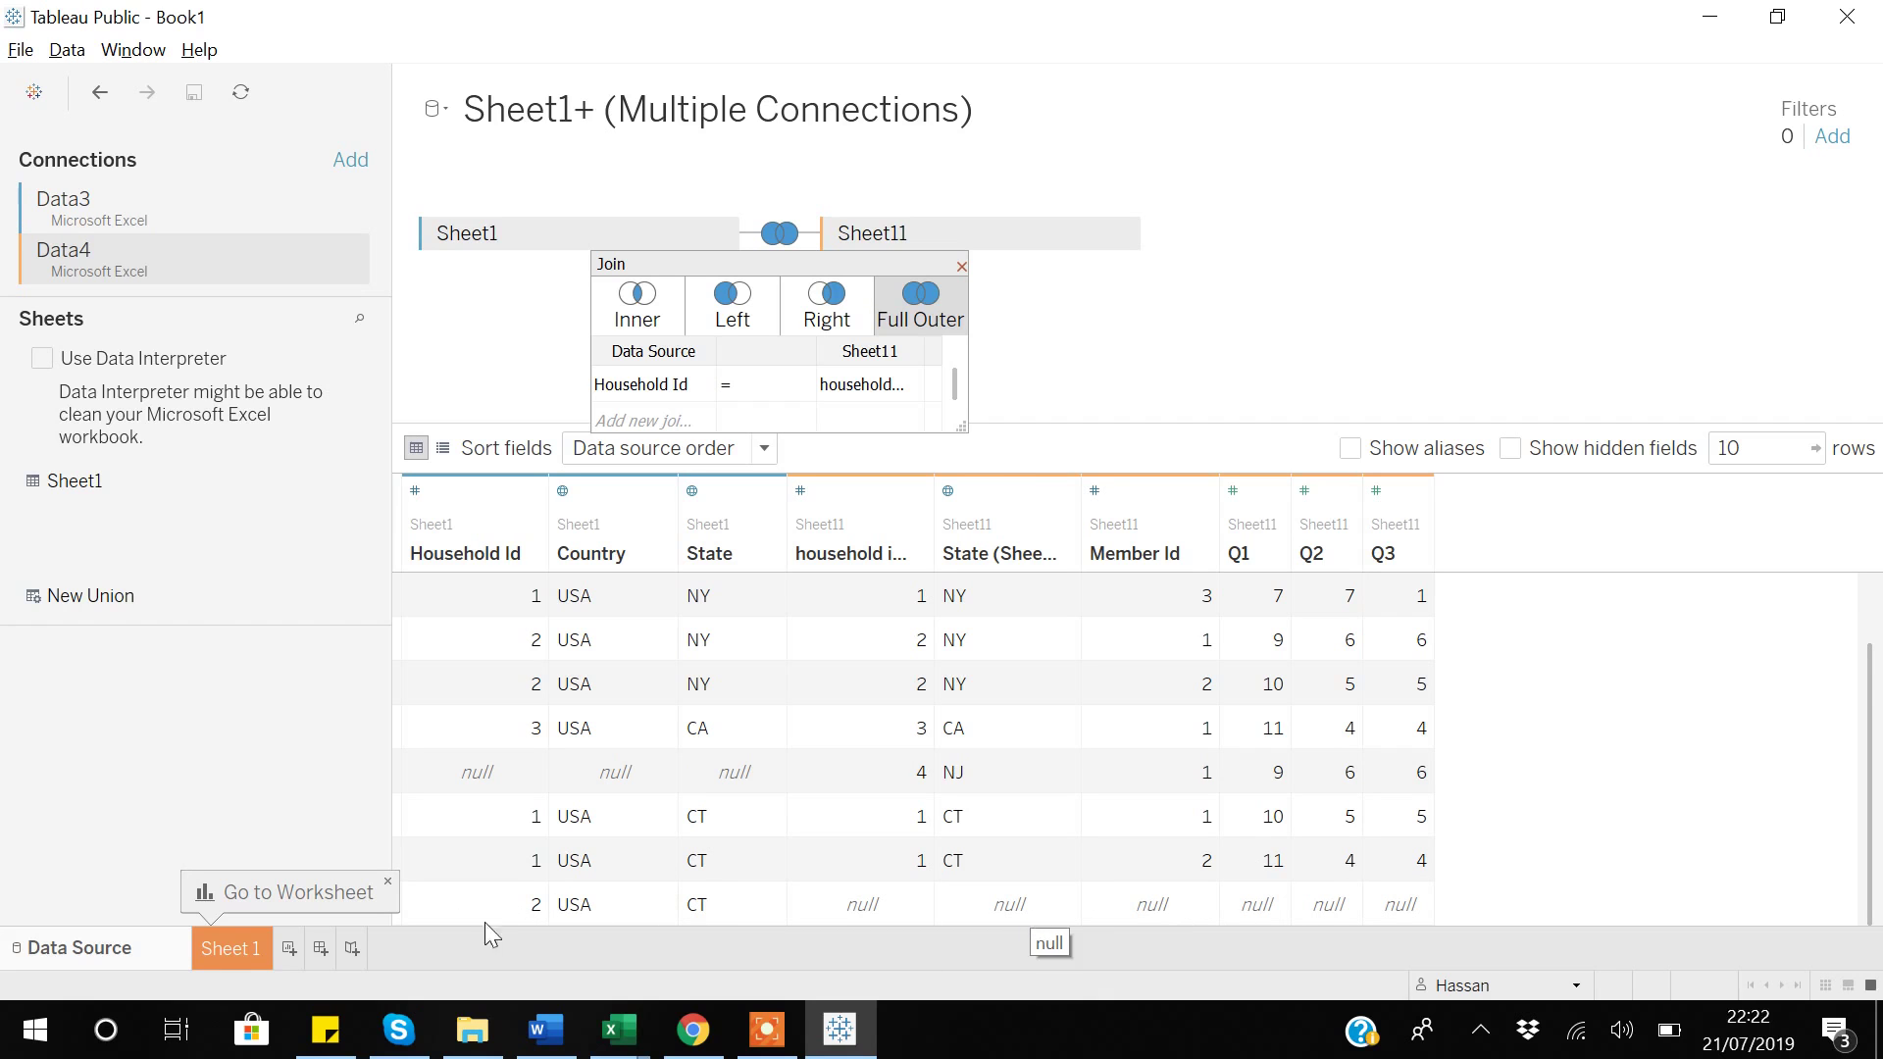
{"action": "left_click", "coordinate": [247, 944]}
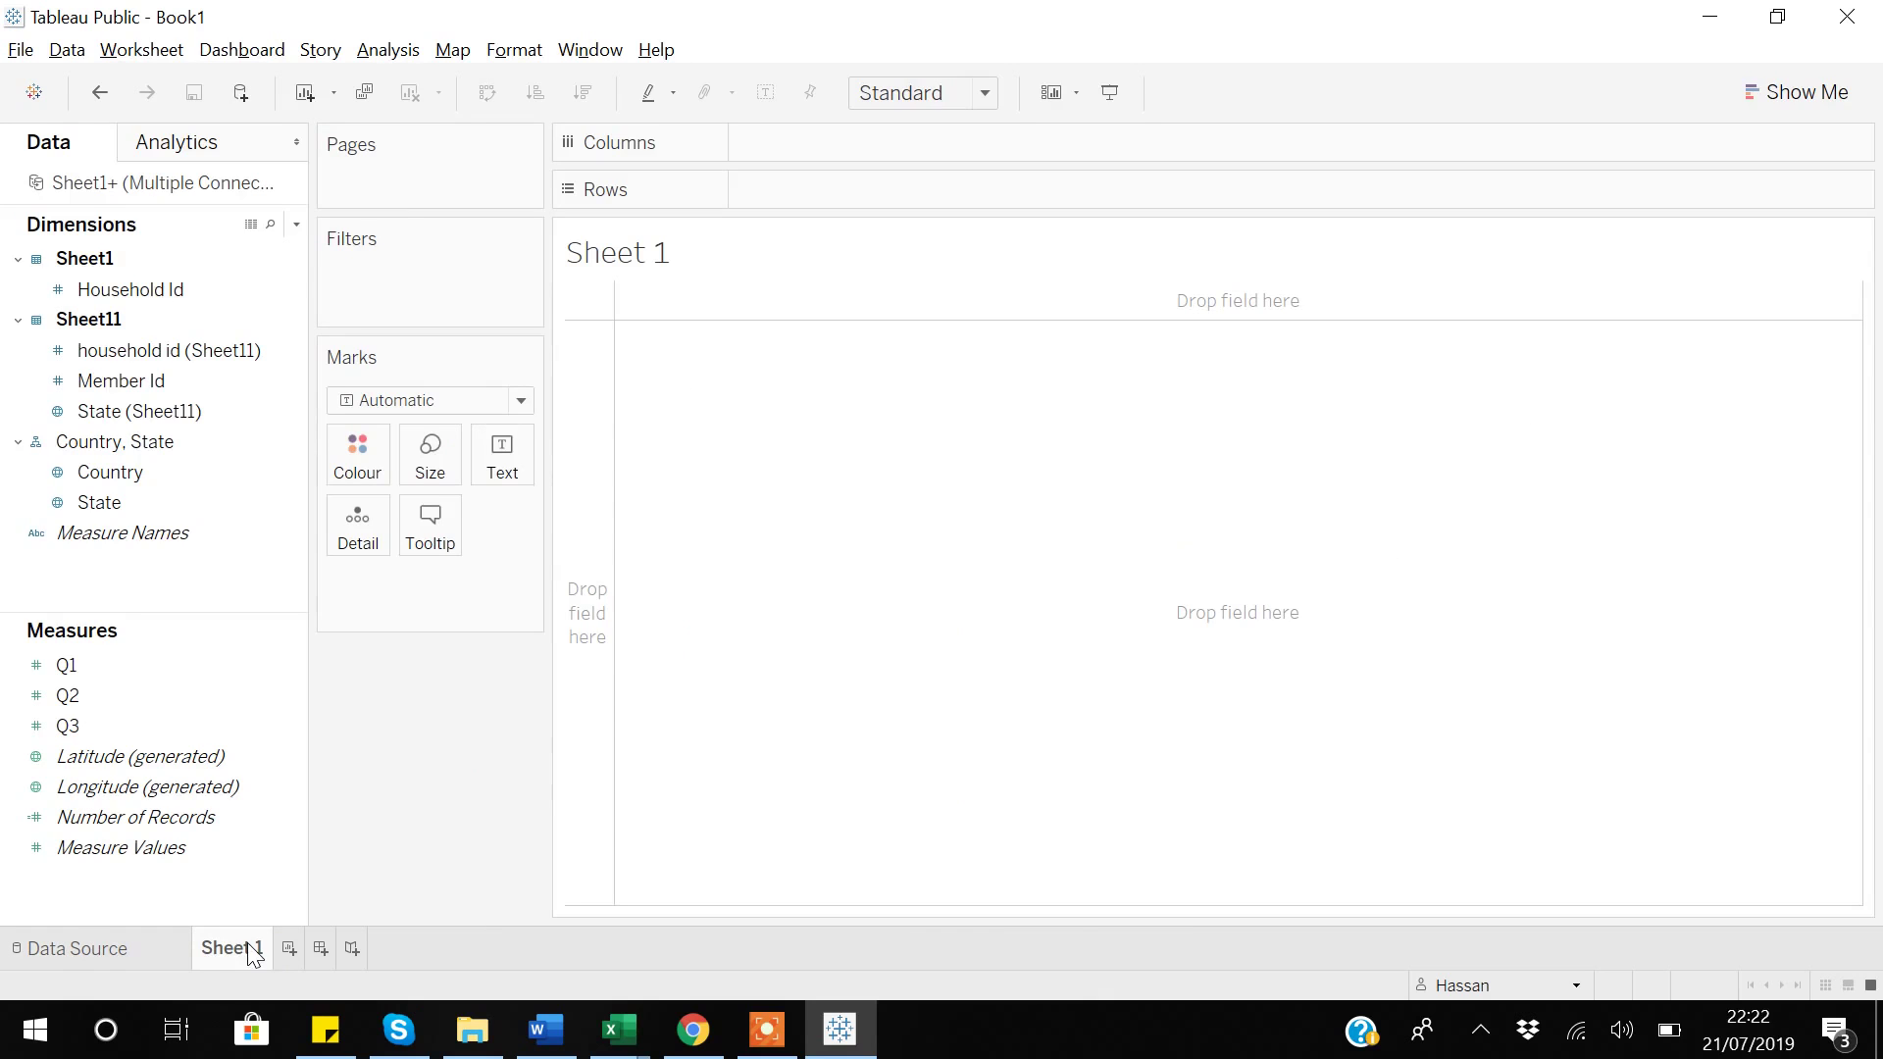
{"action": "left_click", "coordinate": [117, 279]}
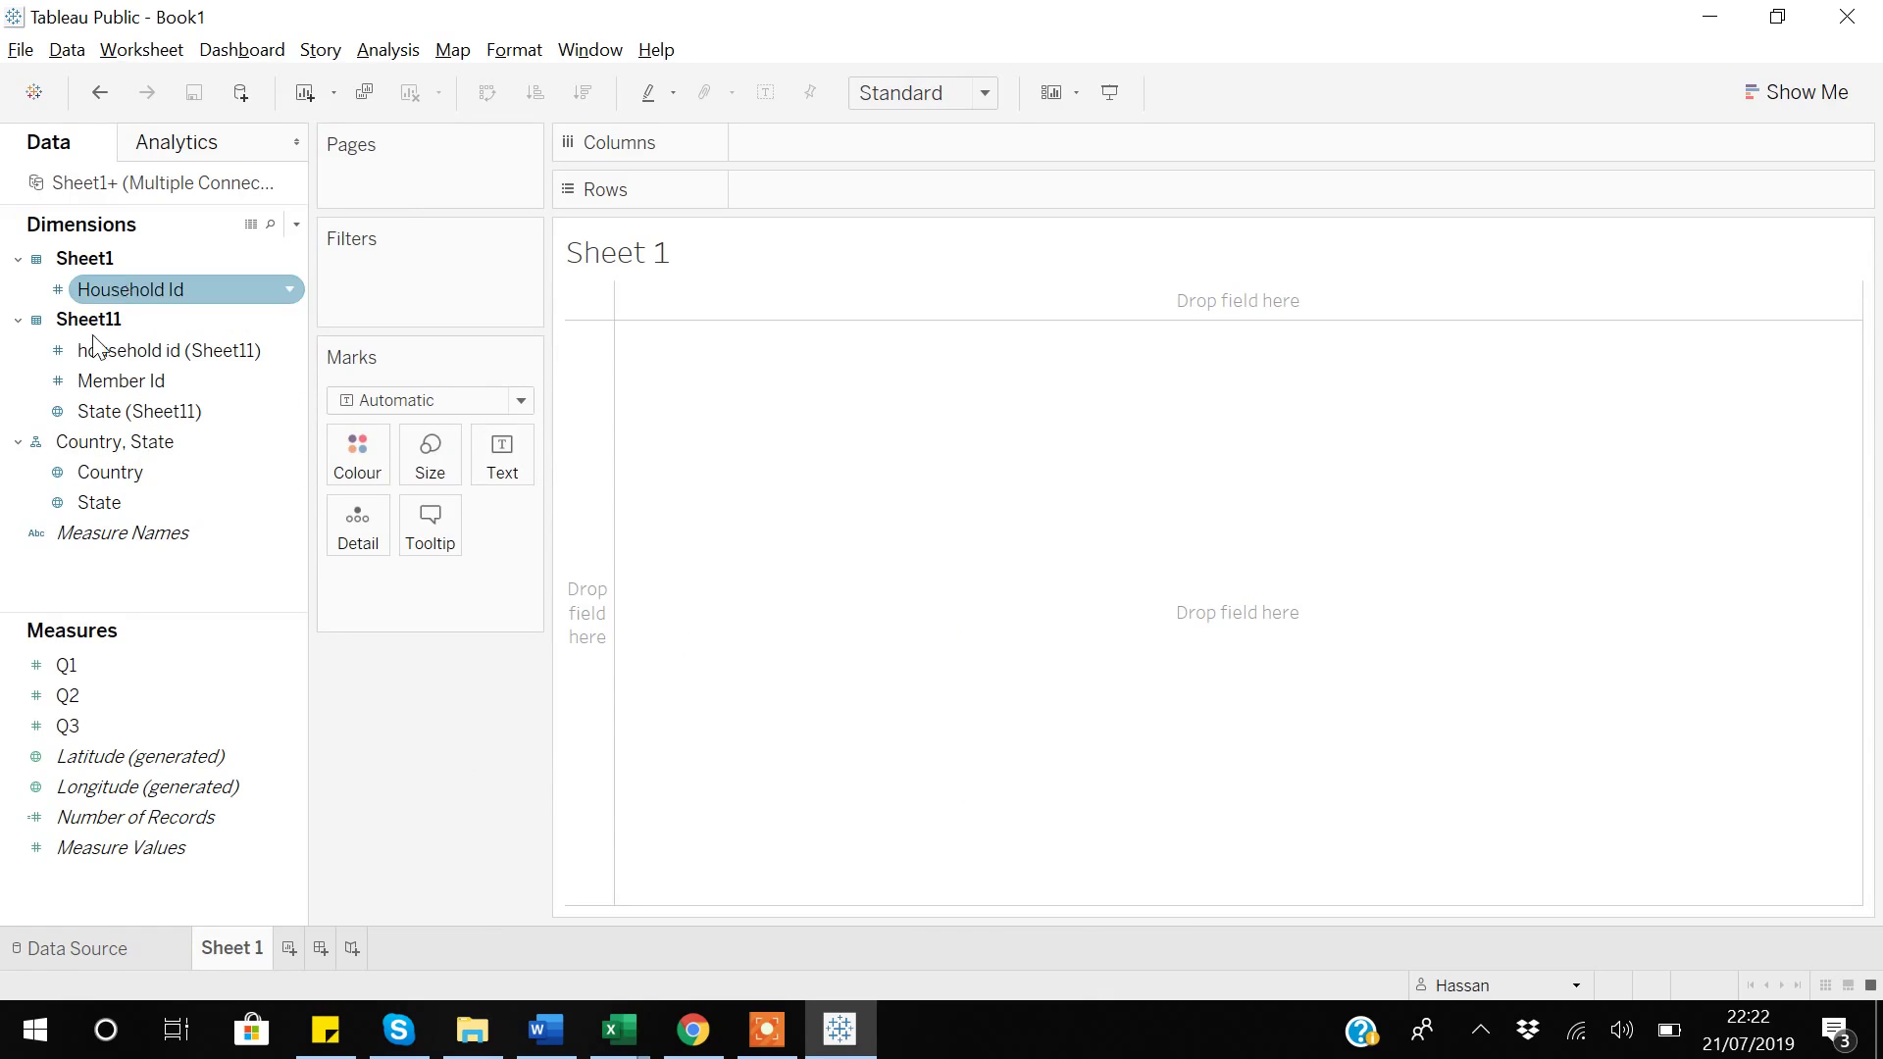
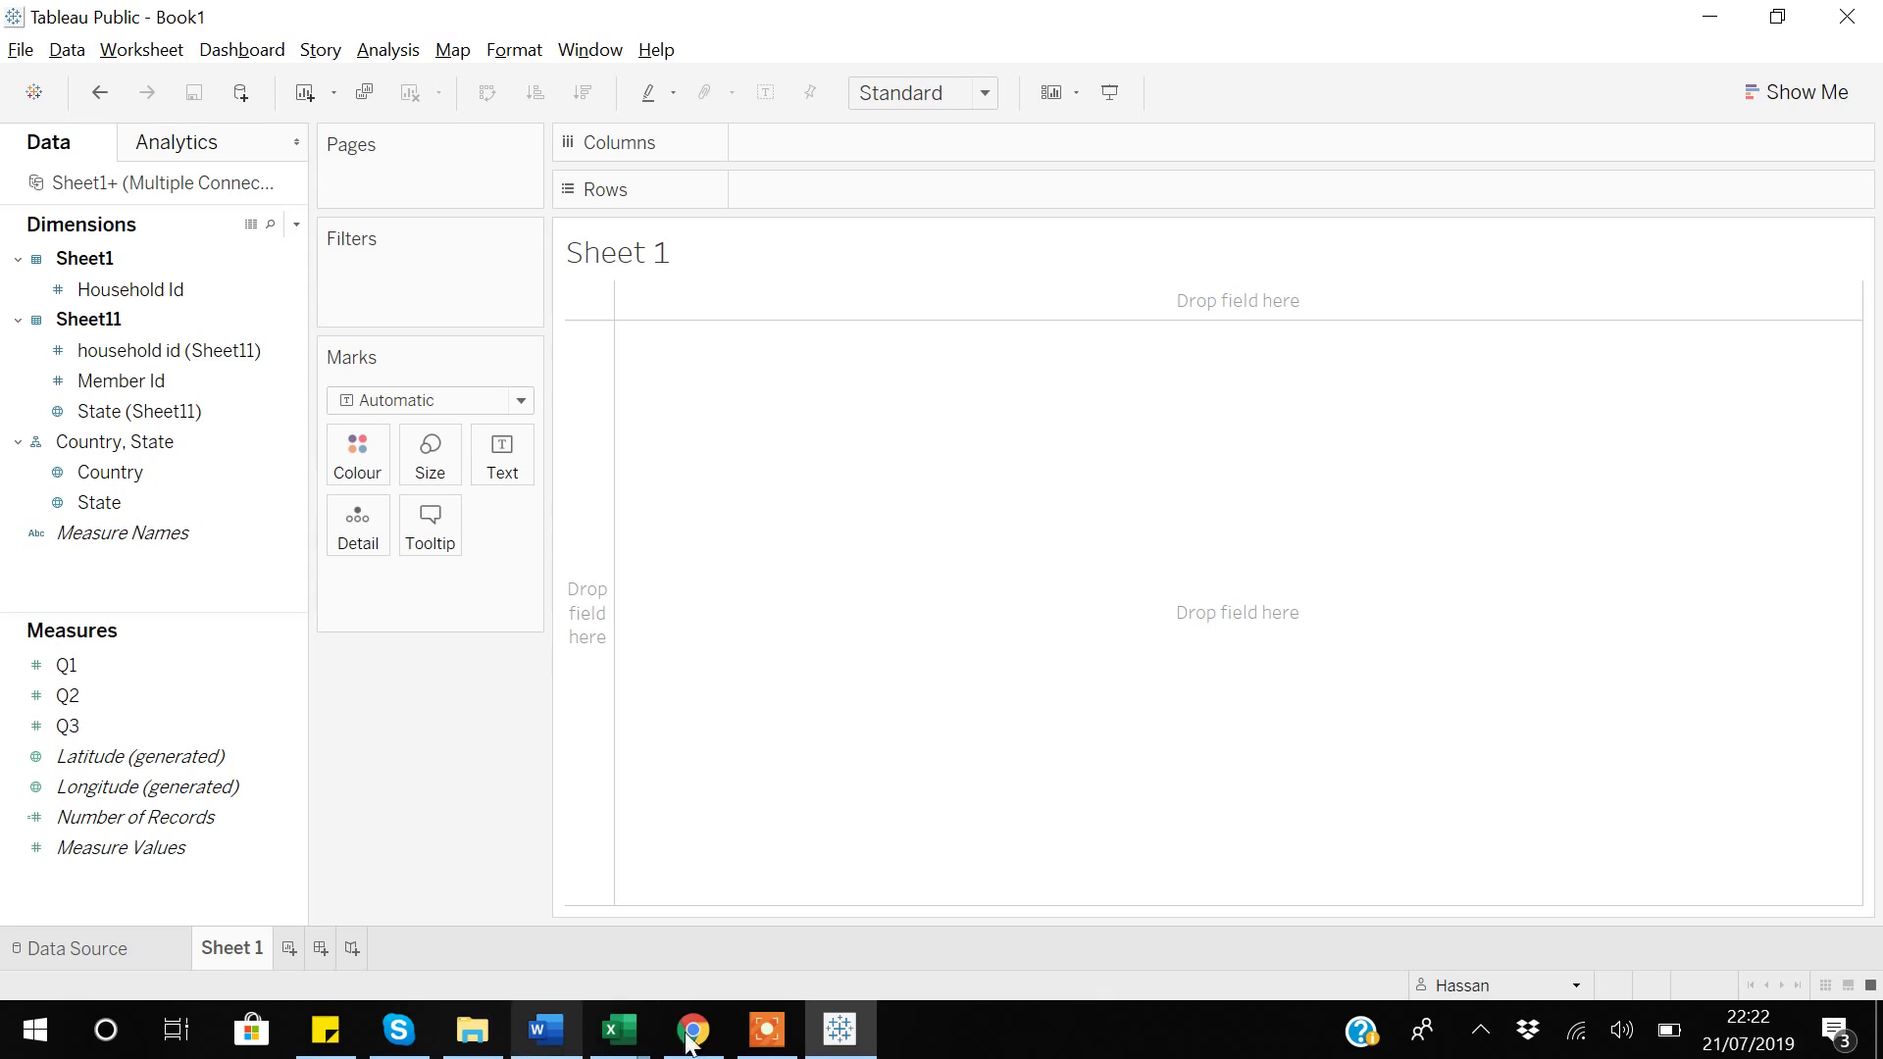
{"action": "left_click", "coordinate": [766, 1047]}
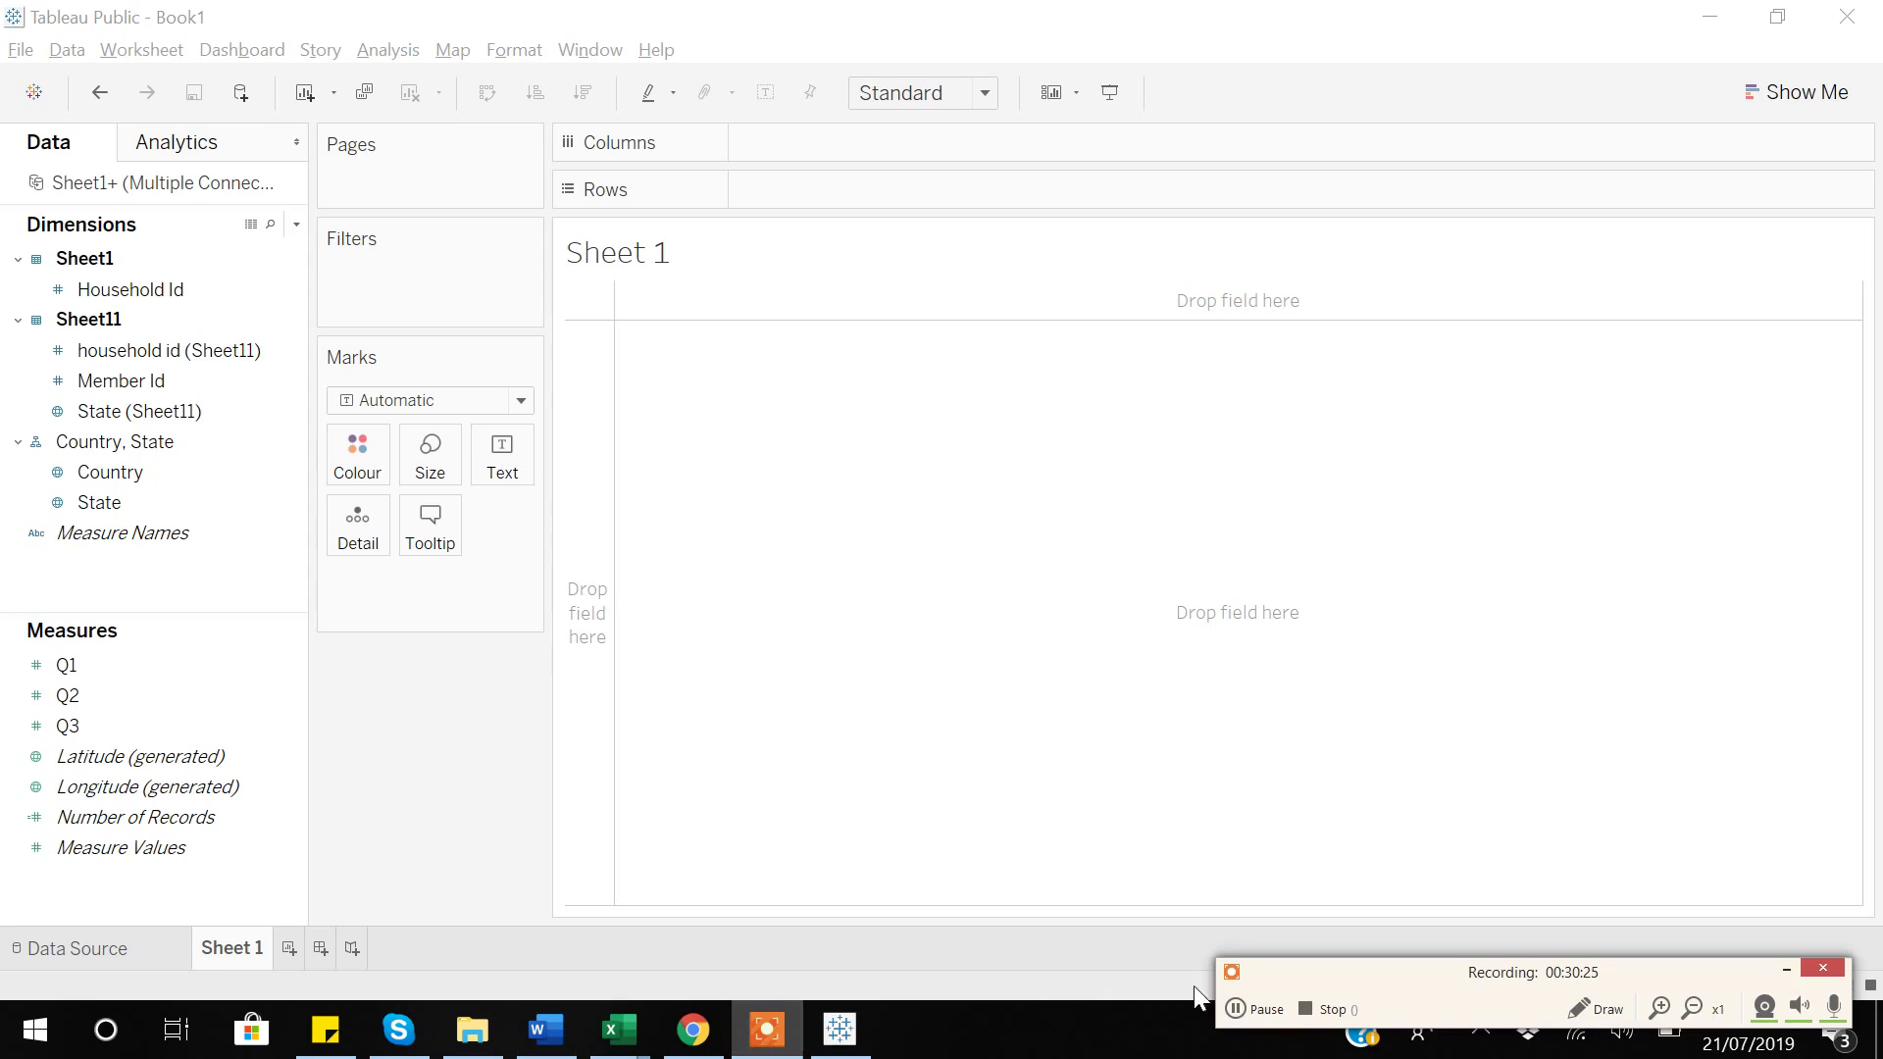